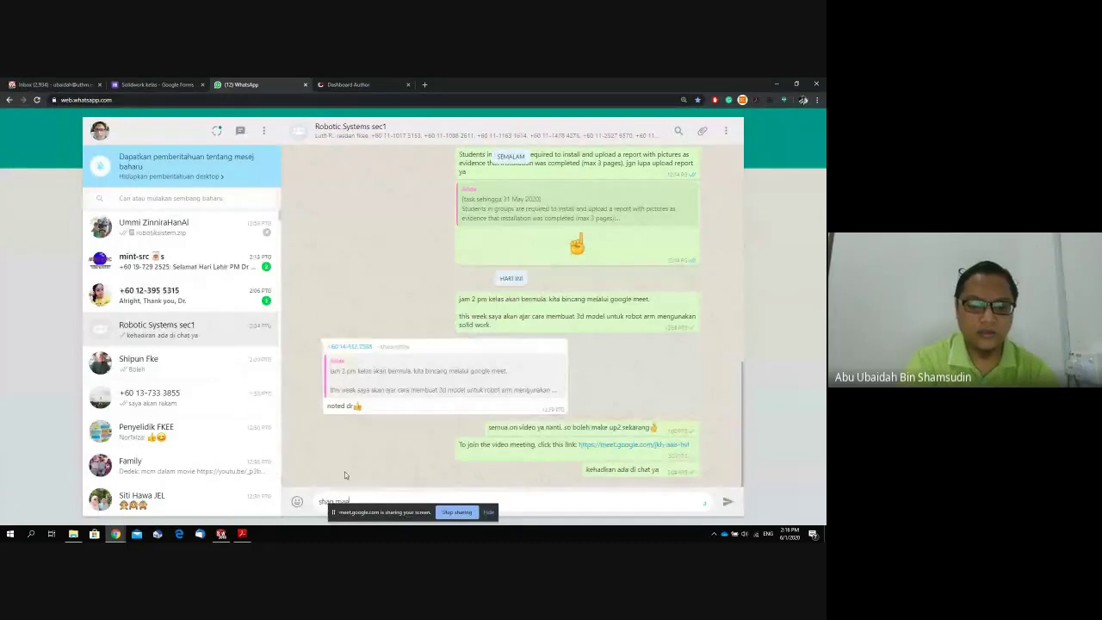
Send the group 'te boleh masuk semula', 'dia kate kene remove sebab technical issue', 'google minta join semula'.
{"action": "key", "text": "BackSpace"}
{"action": "type", "text": "te bo"}
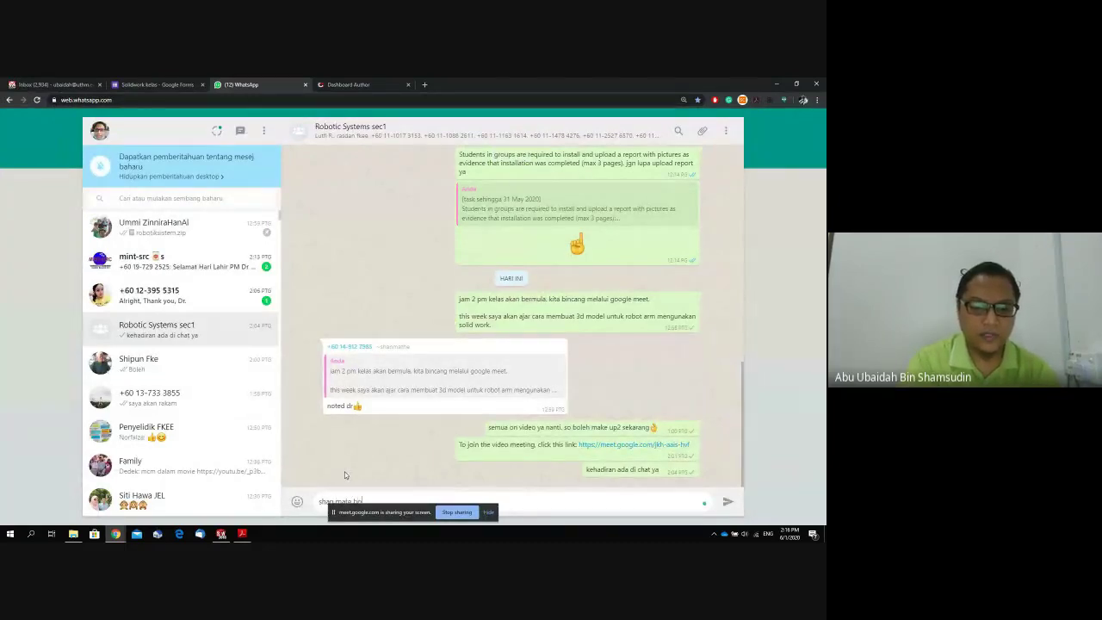
{"action": "type", "text": "leh masuk semula"}
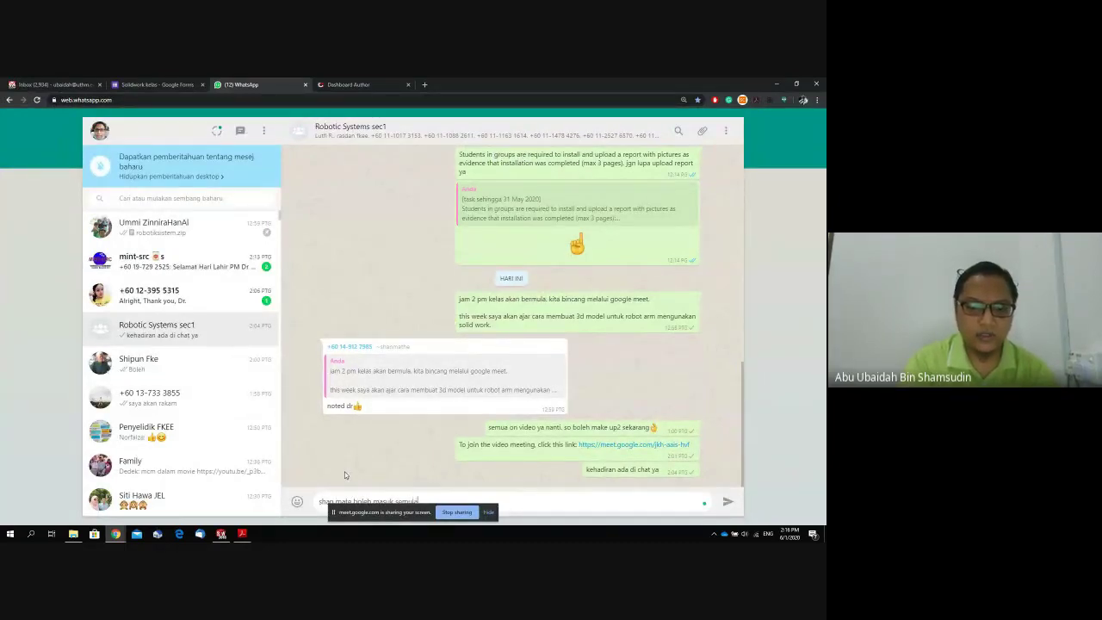
{"action": "key", "text": "Return"}
{"action": "type", "text": "dia ka"}
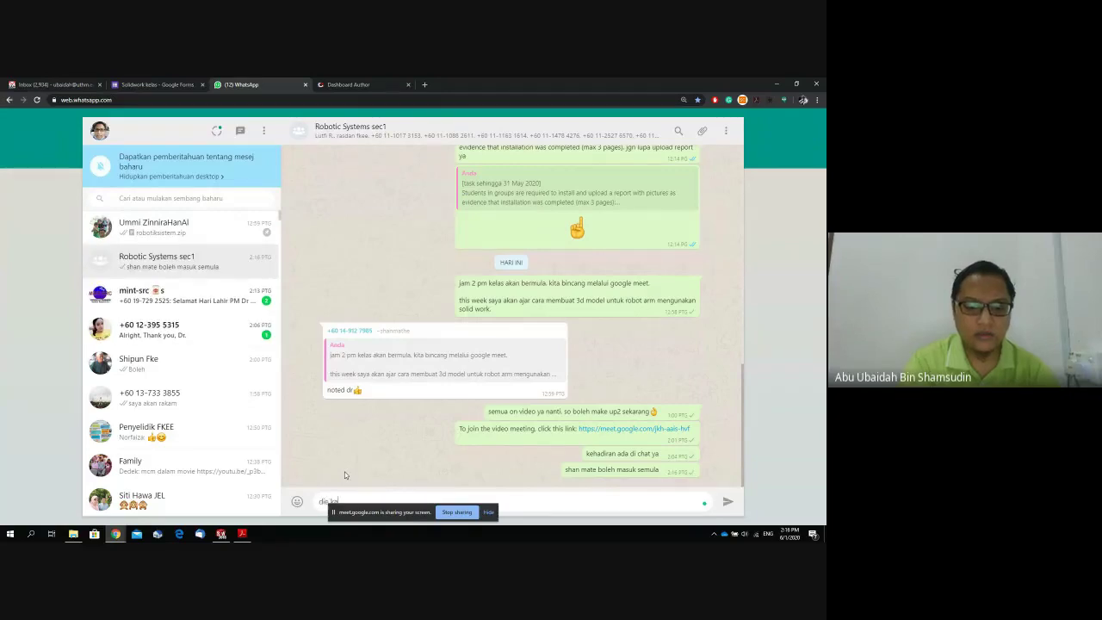
{"action": "type", "text": "te kene remo"}
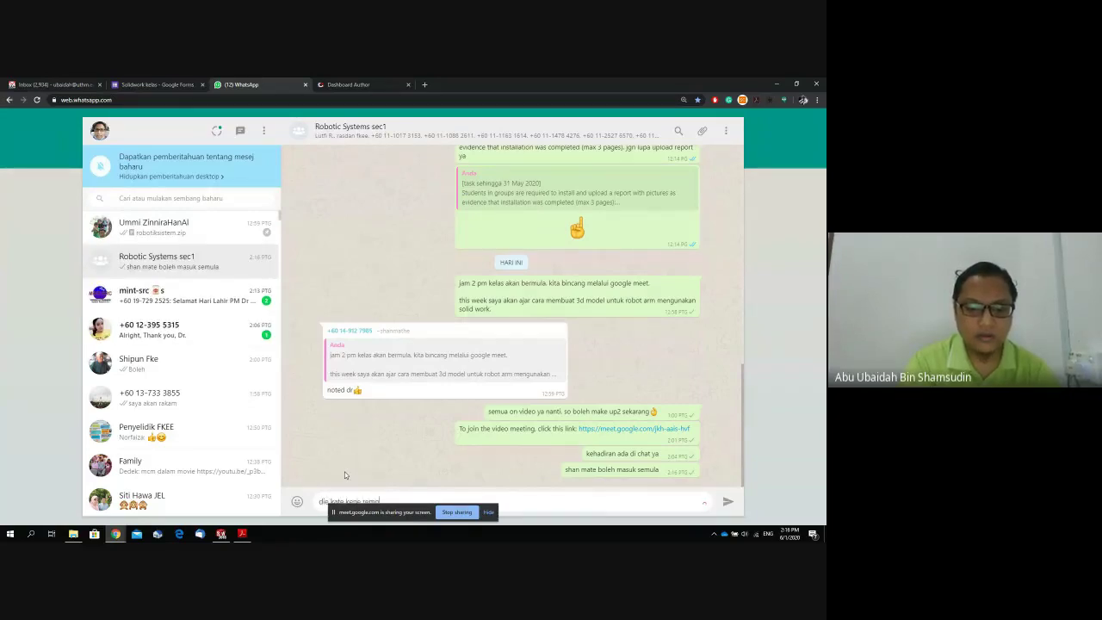
{"action": "type", "text": "ve sebab technical "}
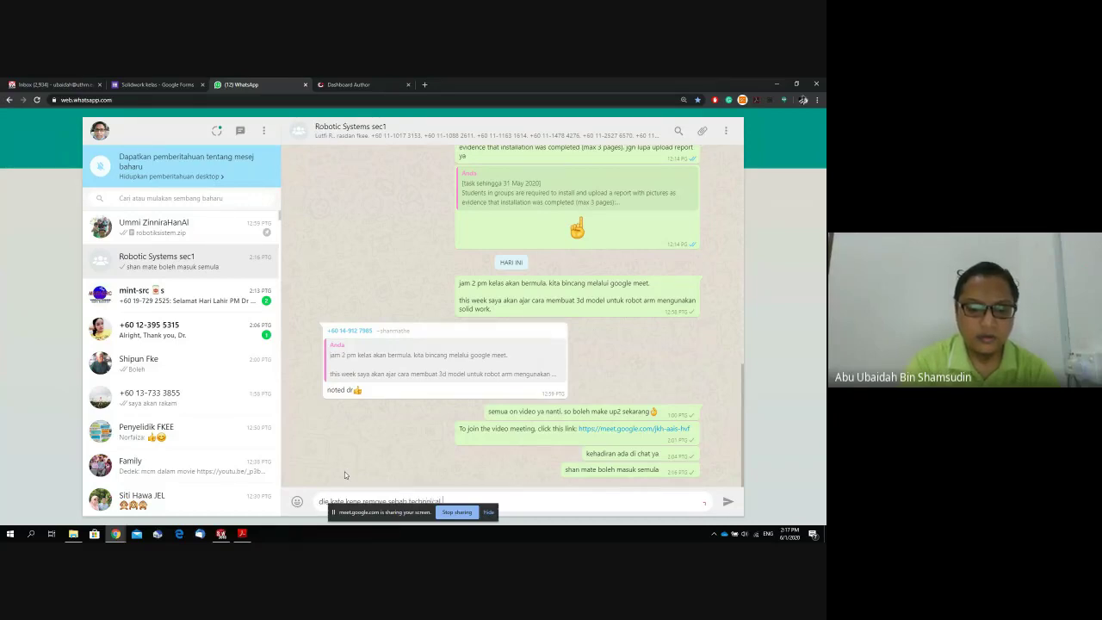
{"action": "type", "text": "issue"}
{"action": "key", "text": "Return"}
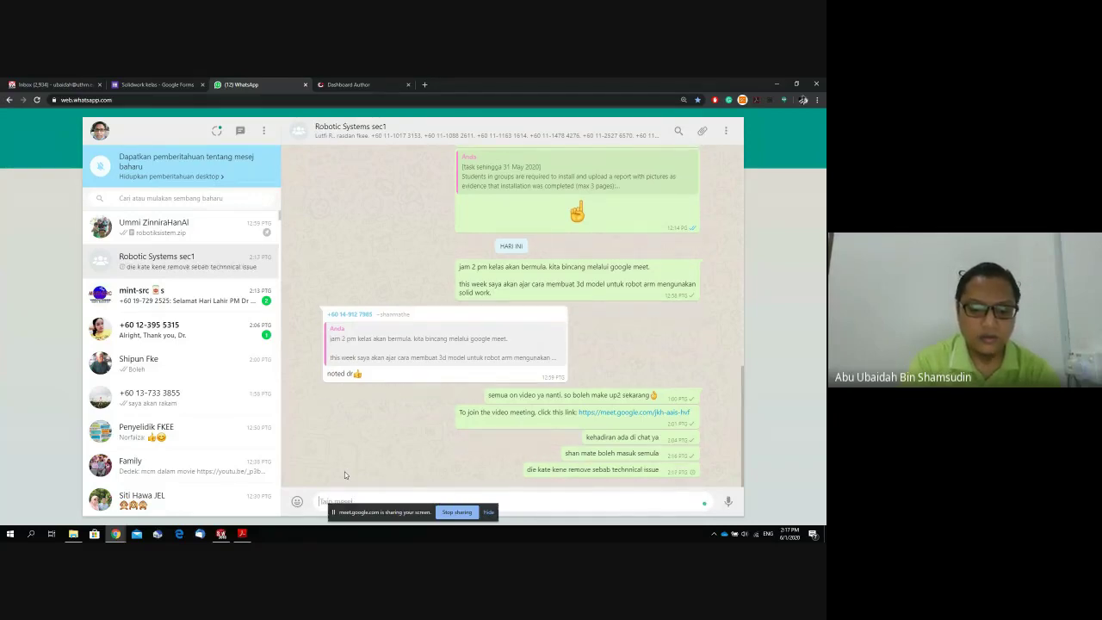
{"action": "type", "text": "google minta join semula"}
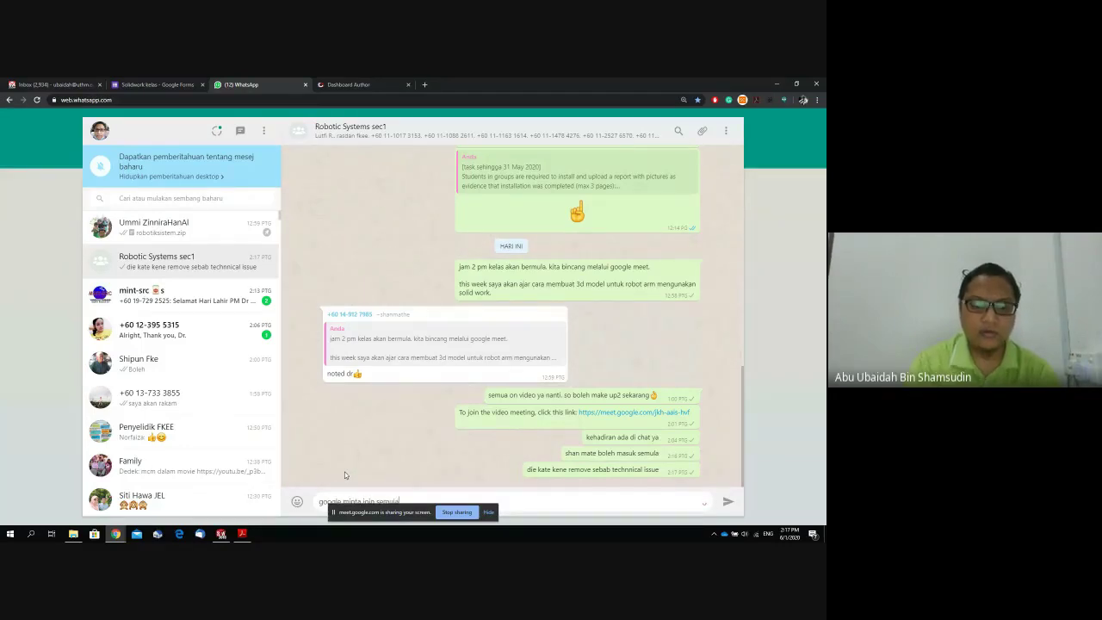
{"action": "key", "text": "Return"}
{"action": "left_click", "coordinate": [222, 534]}
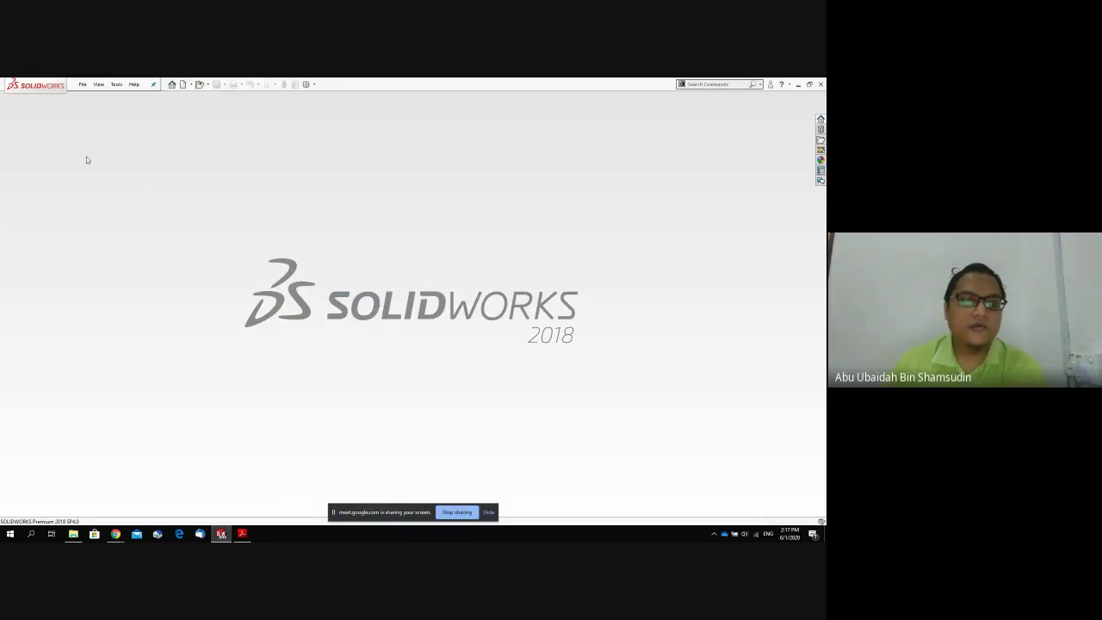
Open Assem2 from the Kelas Robotic folder through File > Open.
{"action": "left_click", "coordinate": [83, 85]}
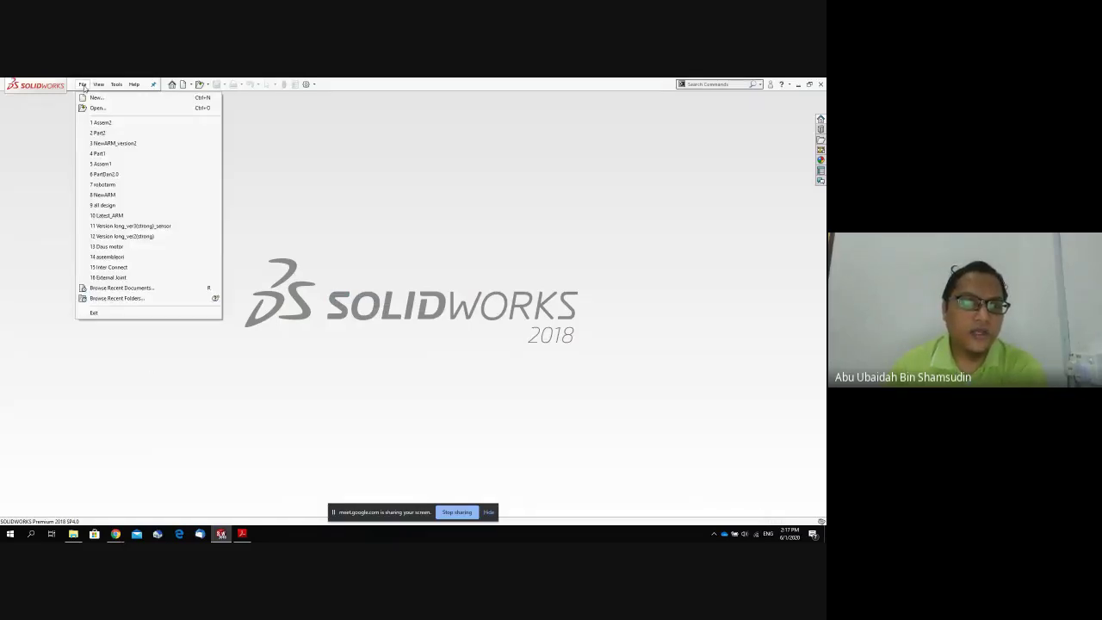
{"action": "left_click", "coordinate": [96, 108]}
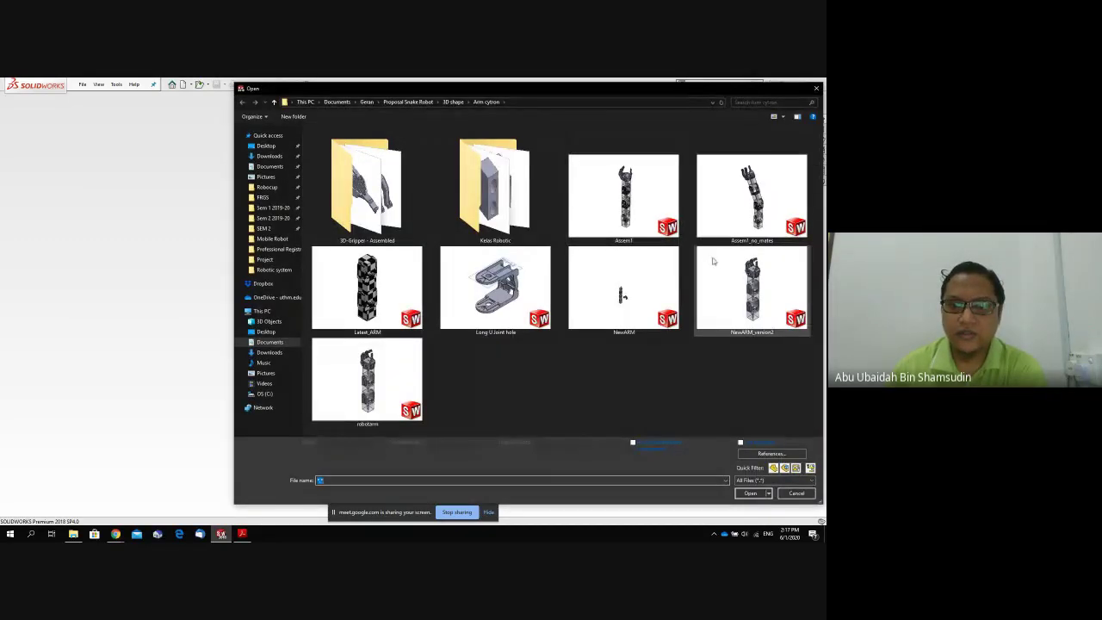
{"action": "double_click", "coordinate": [500, 199]}
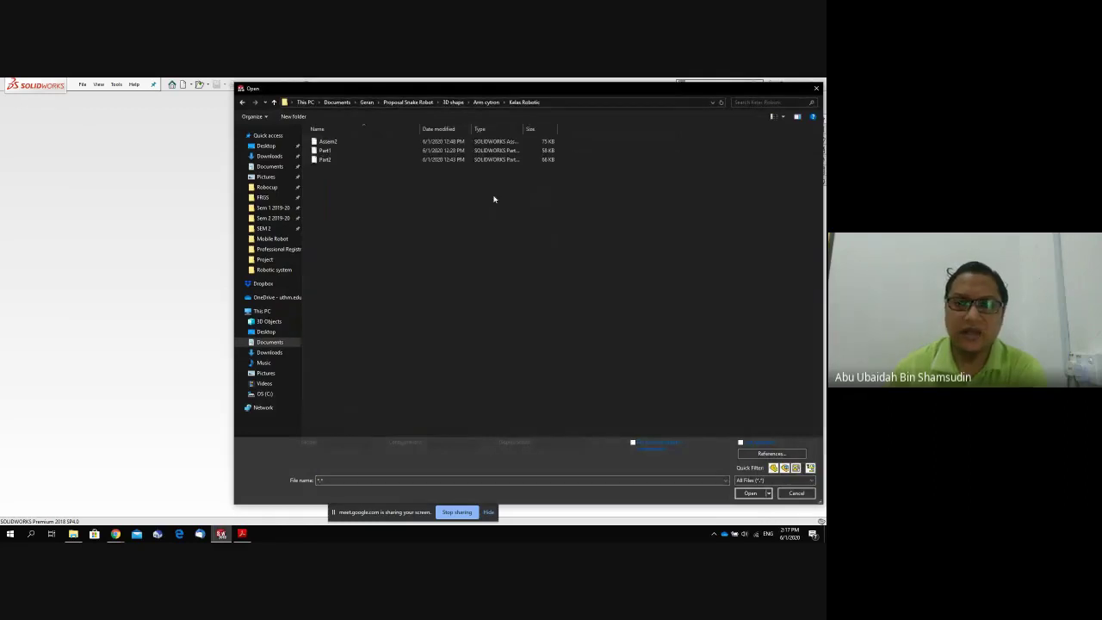
{"action": "double_click", "coordinate": [333, 143]}
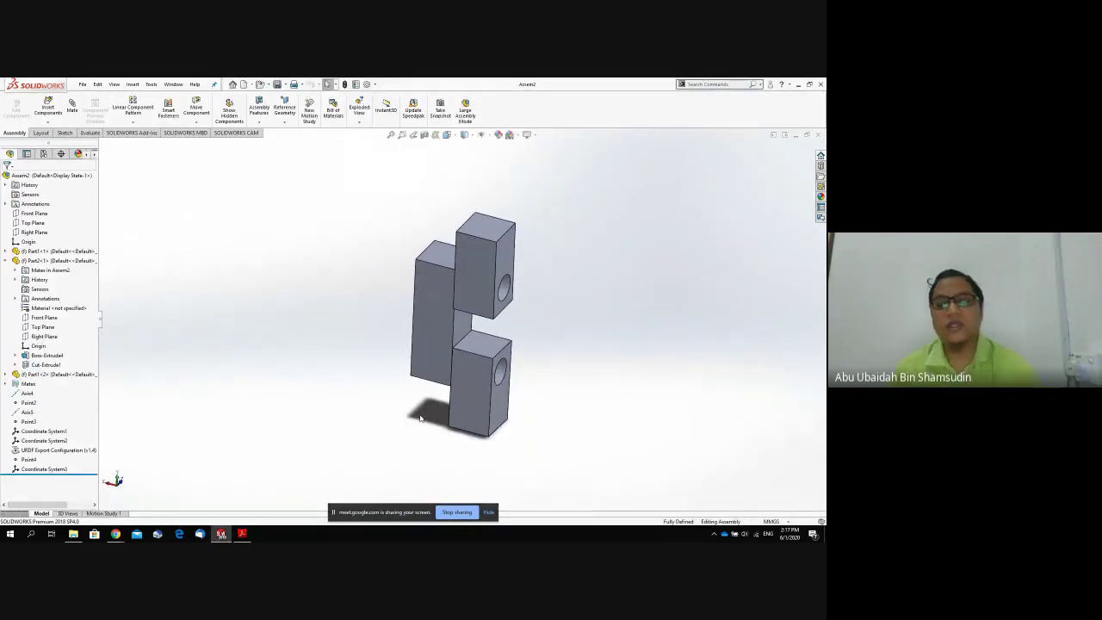
Try dragging the upper block to confirm it stays fixed.
{"action": "left_click", "coordinate": [508, 256]}
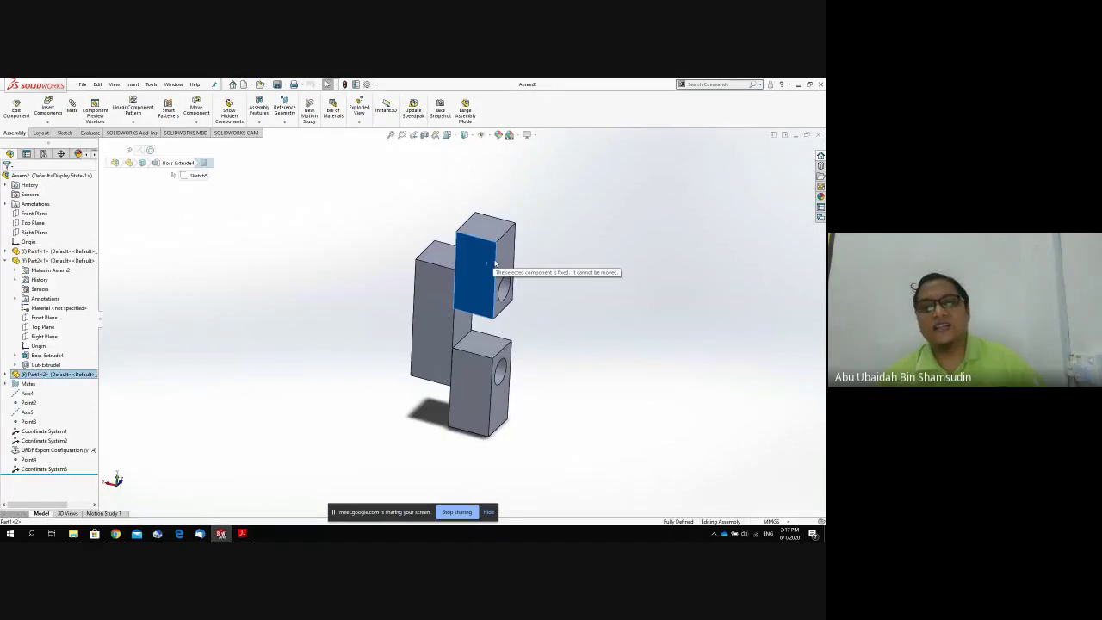
{"action": "left_click_drag", "start_coordinate": [512, 252], "coordinate": [494, 260]}
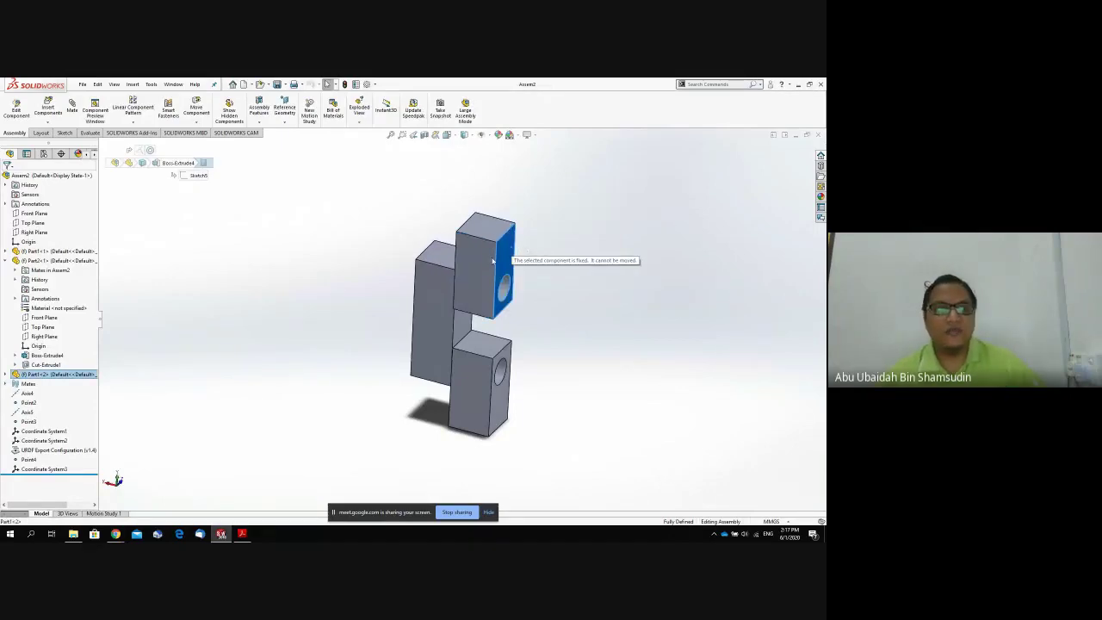
{"action": "left_click_drag", "start_coordinate": [458, 295], "coordinate": [462, 293]}
{"action": "left_click", "coordinate": [410, 326]}
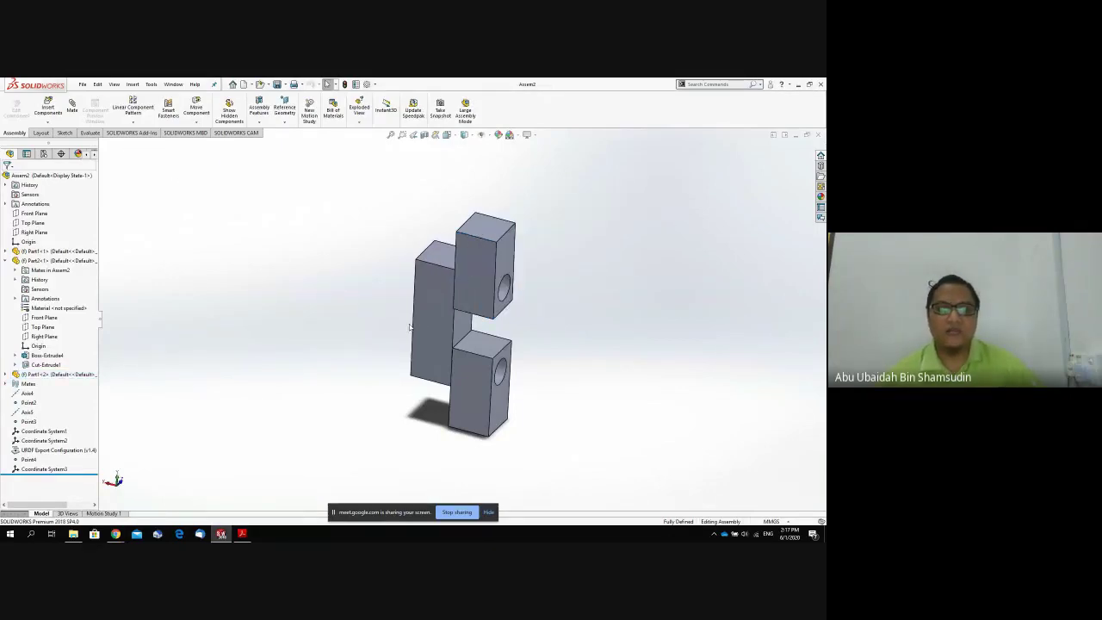
Orbit the assembly and inspect the hole in the upper-left block.
{"action": "left_click_drag", "start_coordinate": [506, 251], "coordinate": [524, 245]}
{"action": "middle_click_drag", "start_coordinate": [428, 342], "coordinate": [440, 373]}
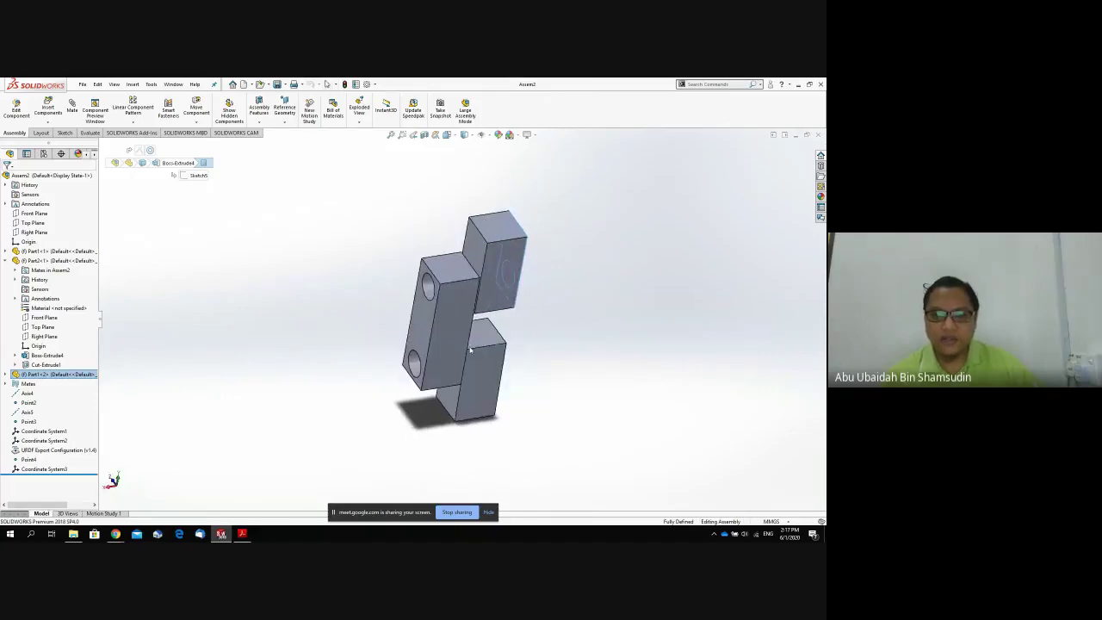
{"action": "left_click", "coordinate": [437, 357]}
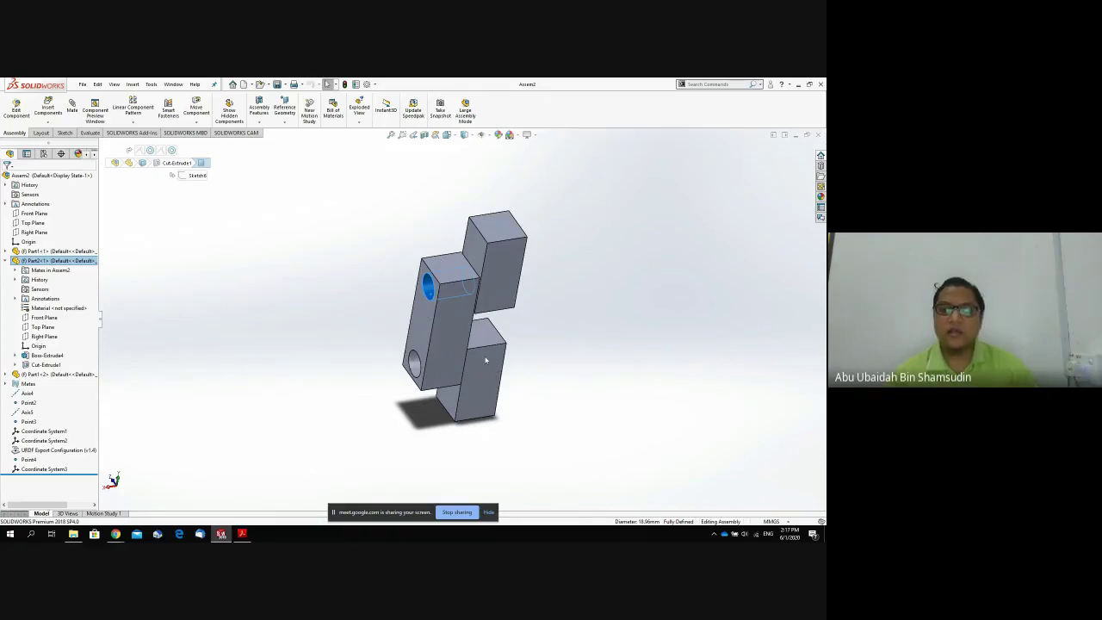
{"action": "left_click", "coordinate": [522, 339]}
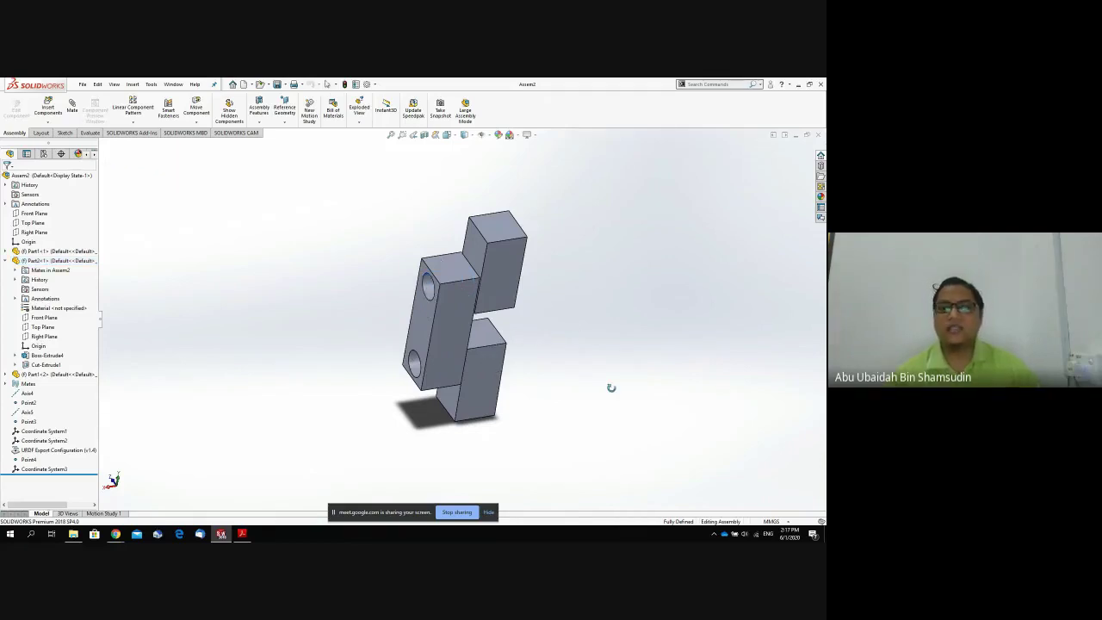
{"action": "middle_click_drag", "start_coordinate": [611, 387], "coordinate": [504, 366]}
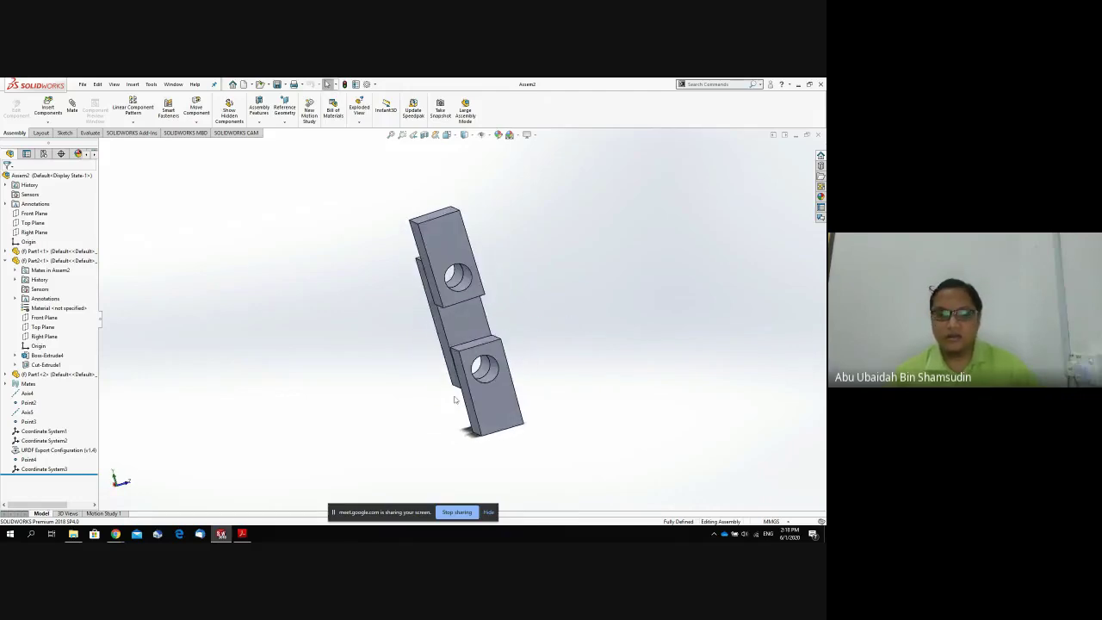
Admit the waiting participant in Google Meet, then orbit the assembly so the holes face forward.
{"action": "mouse_move", "coordinate": [116, 534]}
{"action": "left_click", "coordinate": [164, 505]}
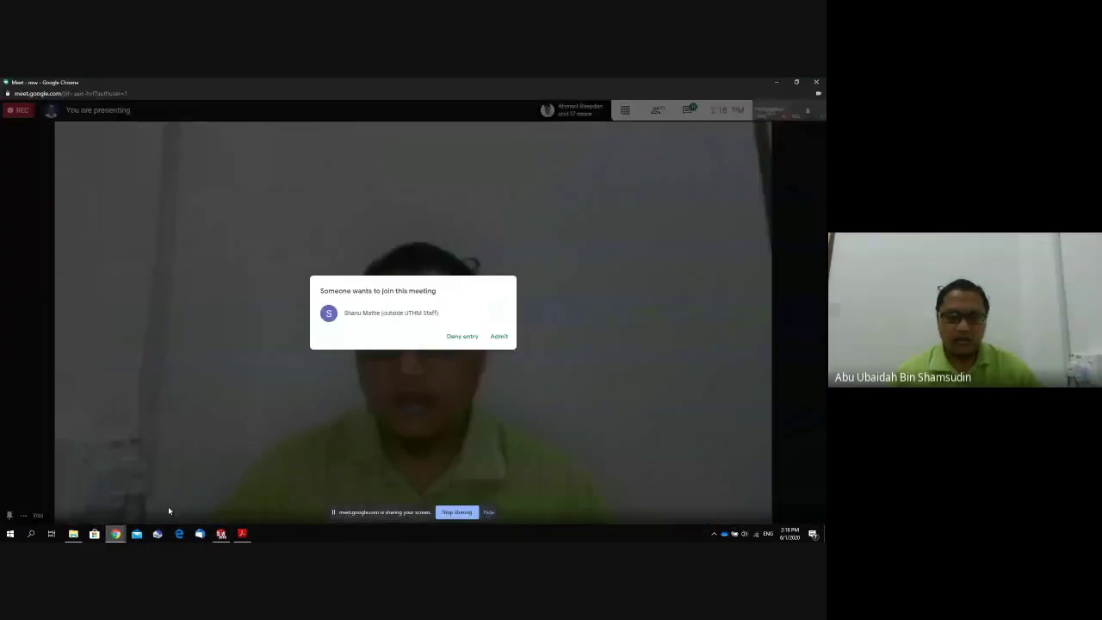
{"action": "left_click", "coordinate": [501, 336]}
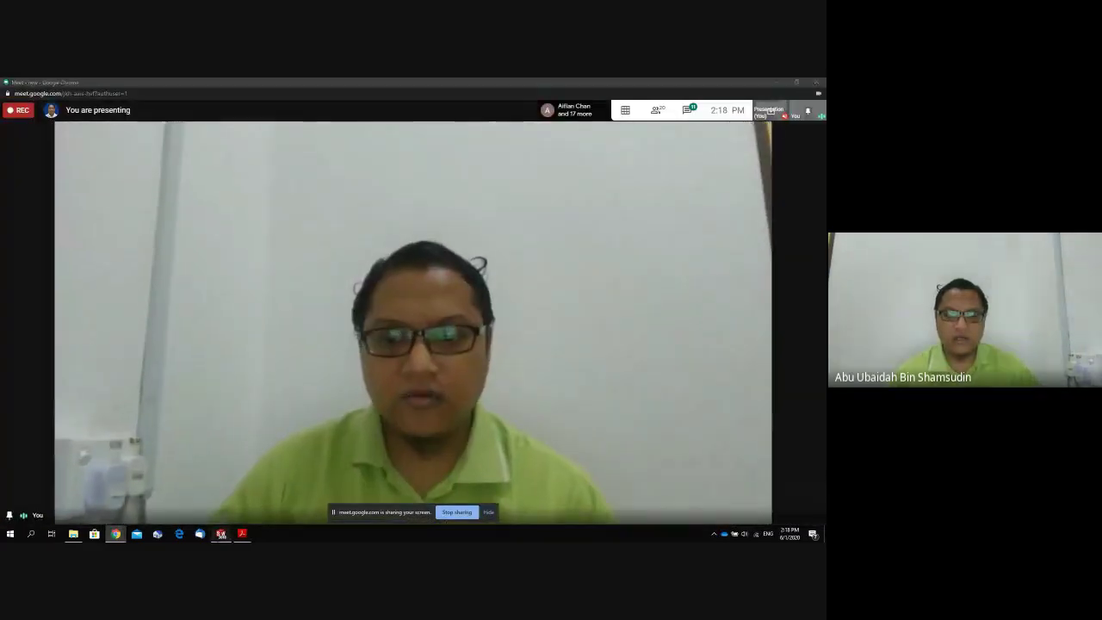
{"action": "left_click", "coordinate": [221, 534]}
{"action": "middle_click_drag", "start_coordinate": [444, 368], "coordinate": [474, 376]}
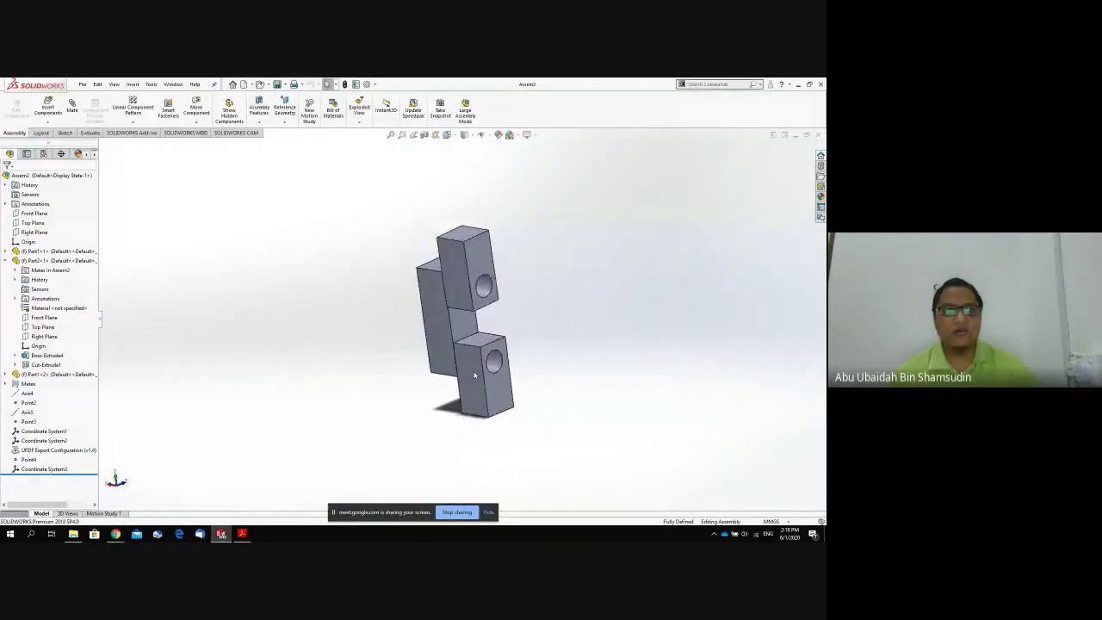
Browse the Sketch, Evaluate and Assembly tabs and select the upper block.
{"action": "left_click", "coordinate": [65, 132]}
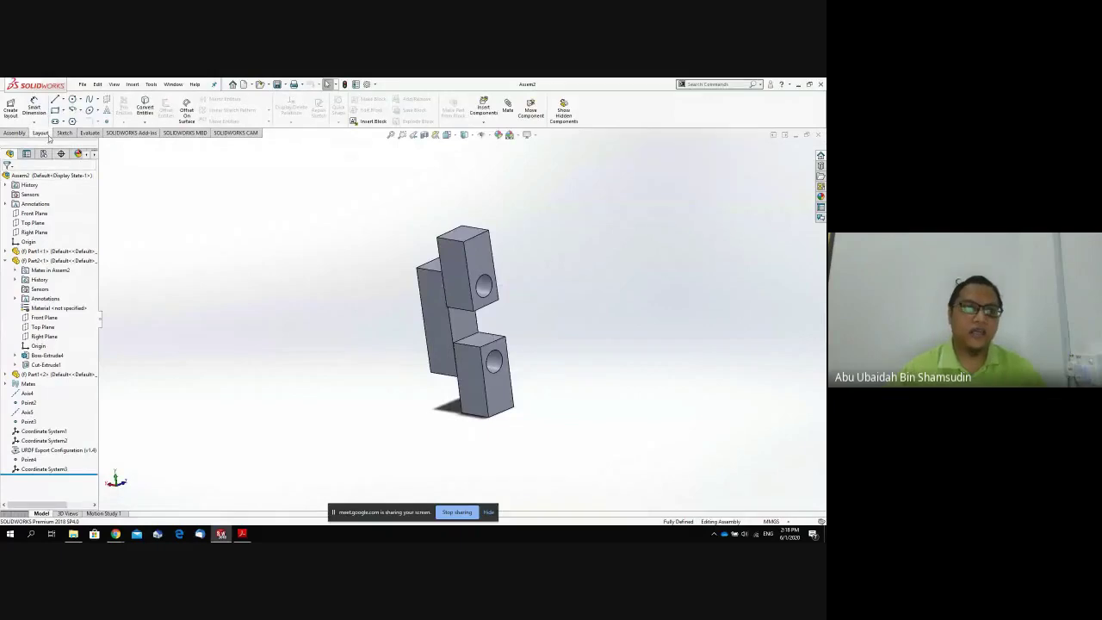
{"action": "left_click", "coordinate": [40, 133]}
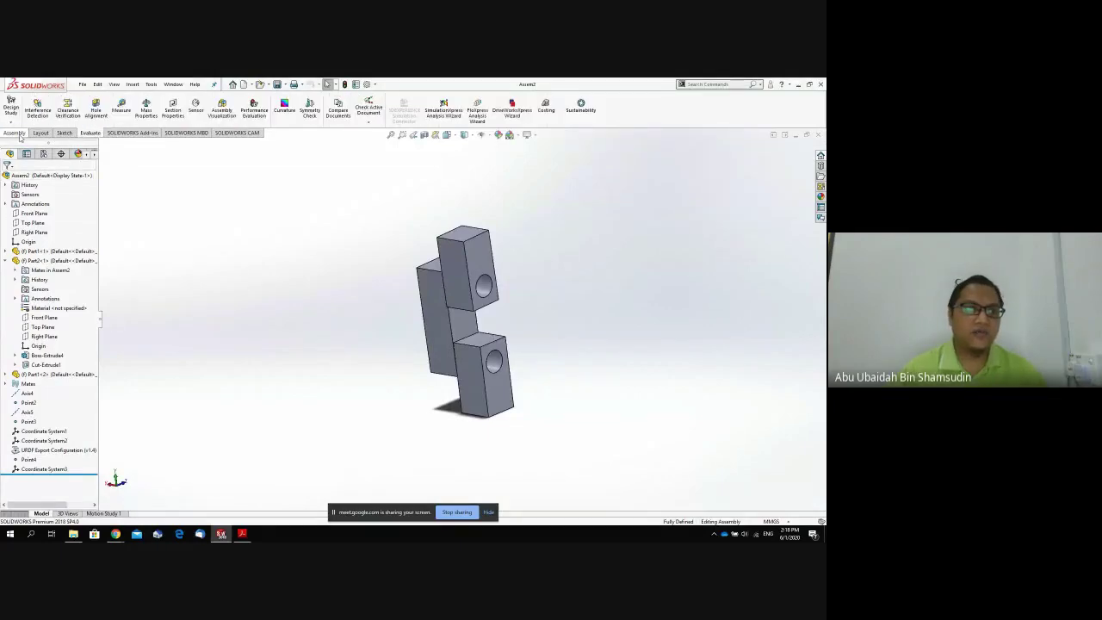
{"action": "left_click", "coordinate": [15, 133]}
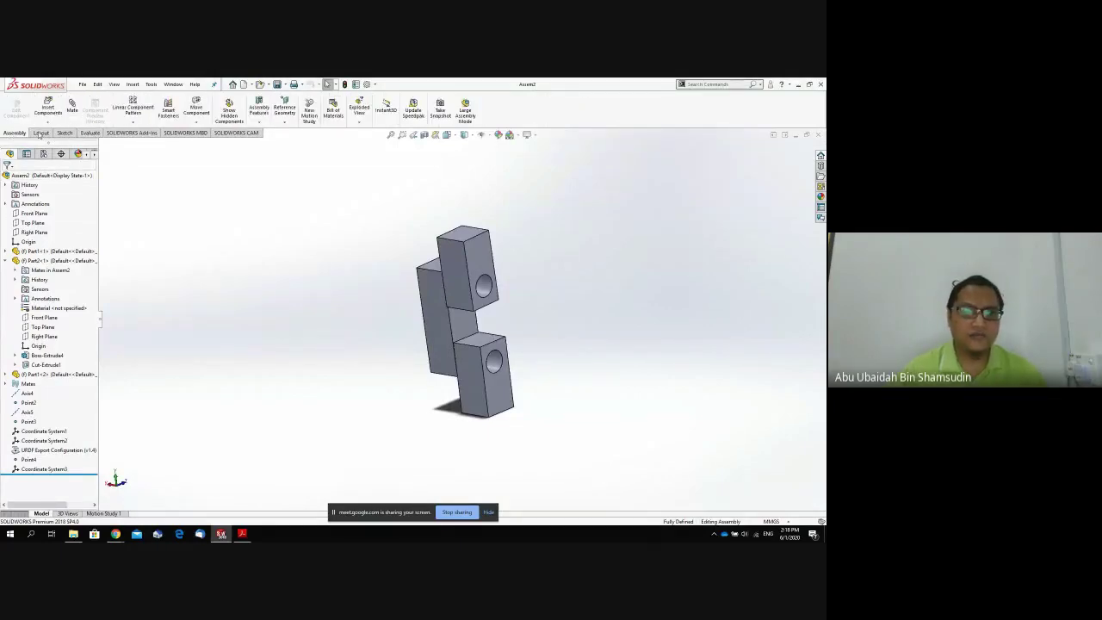
{"action": "left_click", "coordinate": [456, 267]}
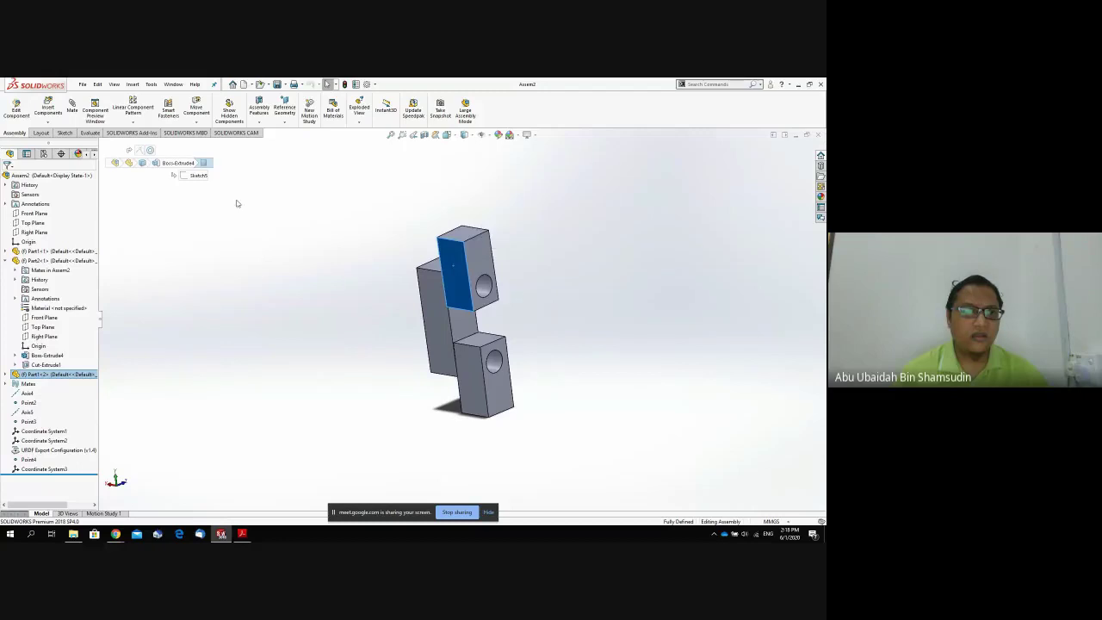
{"action": "left_click", "coordinate": [43, 134]}
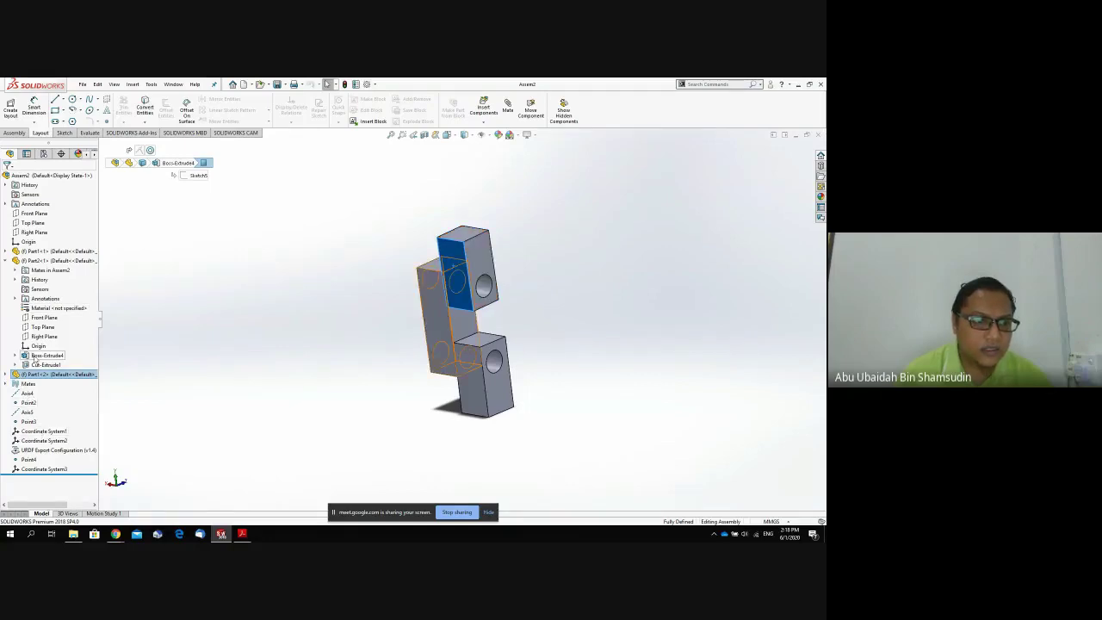
Highlight the base part's Boss-Extrude4 feature and browse the Add-Ins, MBD and CAM tabs.
{"action": "left_click", "coordinate": [35, 355]}
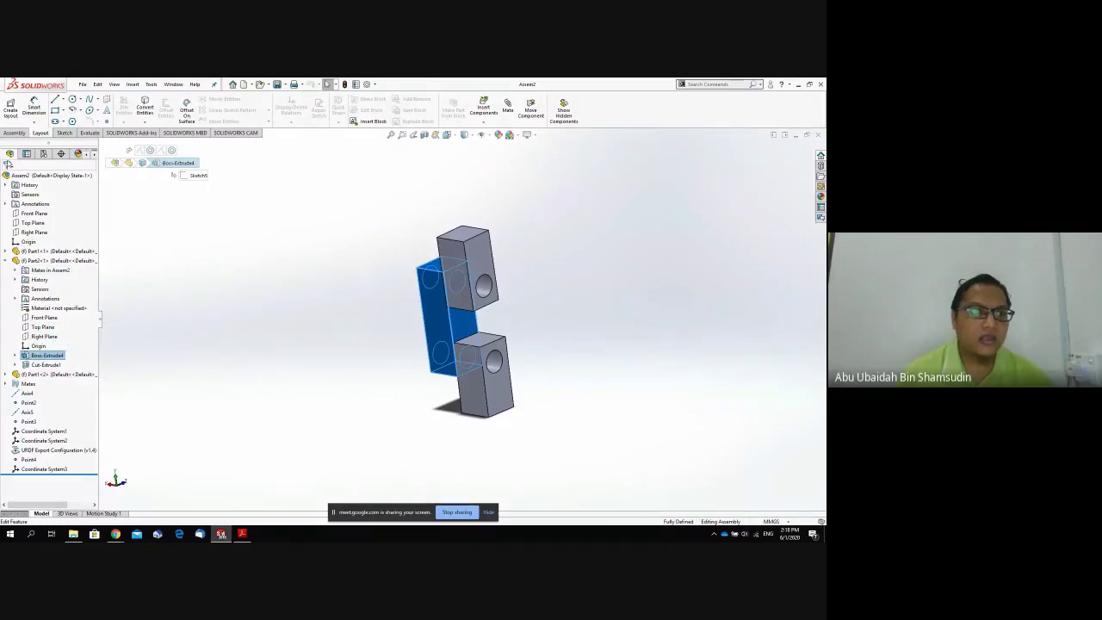
{"action": "left_click", "coordinate": [14, 134]}
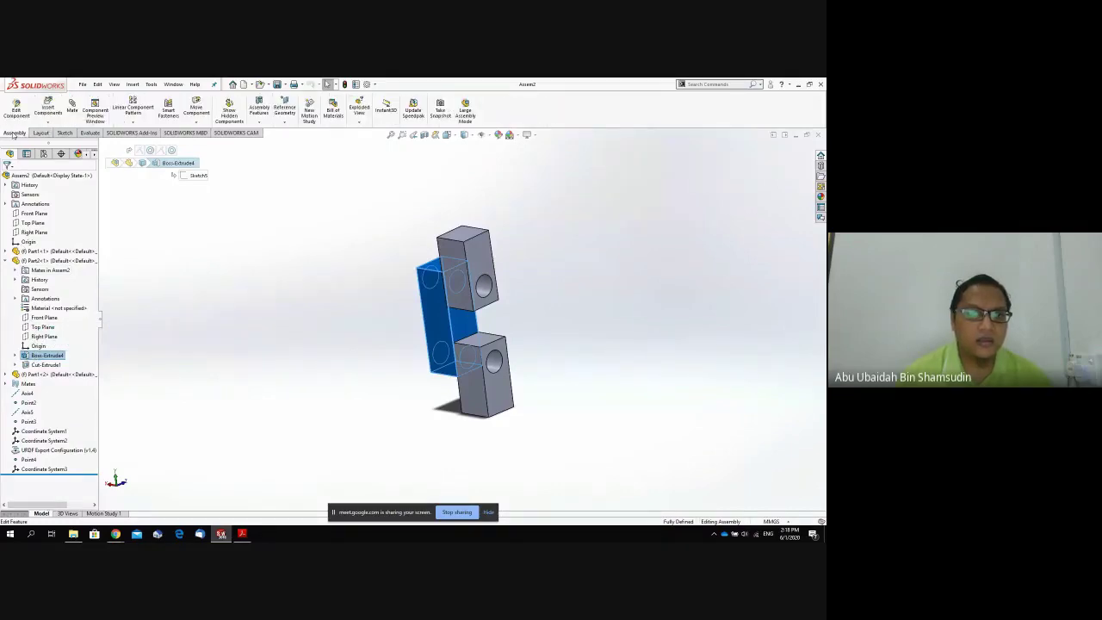
{"action": "left_click", "coordinate": [65, 134]}
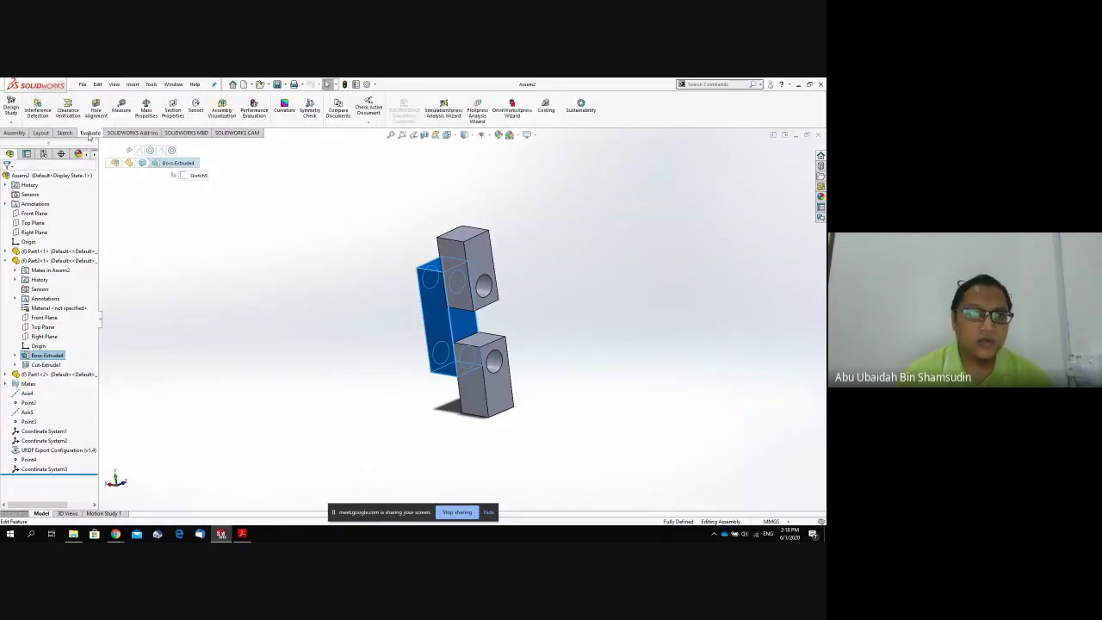
{"action": "left_click", "coordinate": [132, 133]}
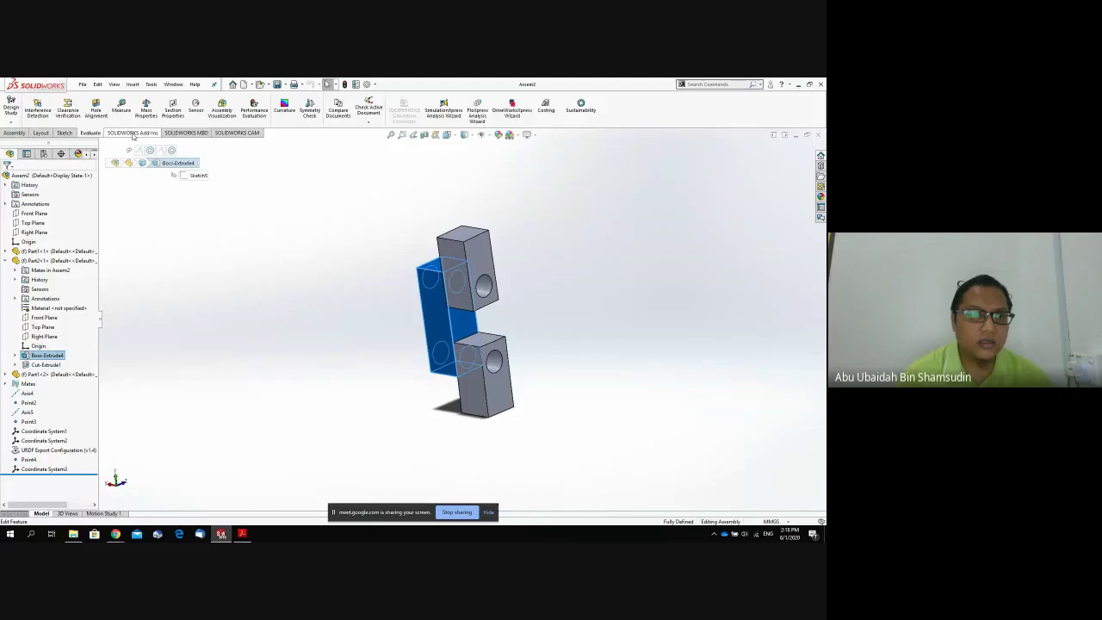
{"action": "left_click", "coordinate": [185, 134]}
{"action": "left_click", "coordinate": [238, 133]}
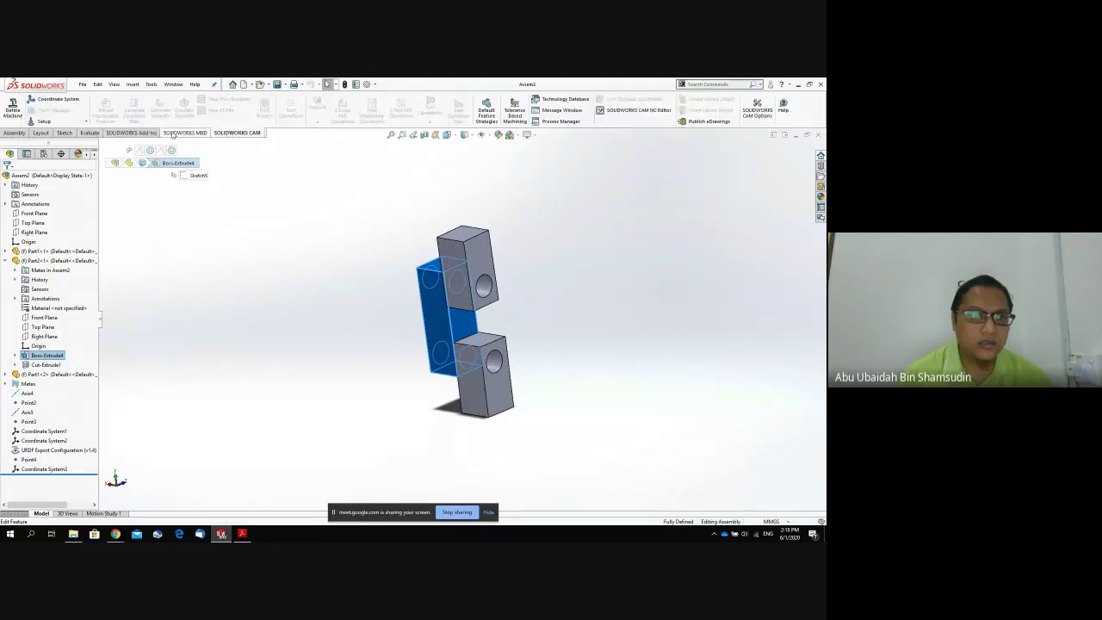
{"action": "left_click", "coordinate": [65, 133]}
{"action": "left_click", "coordinate": [40, 134]}
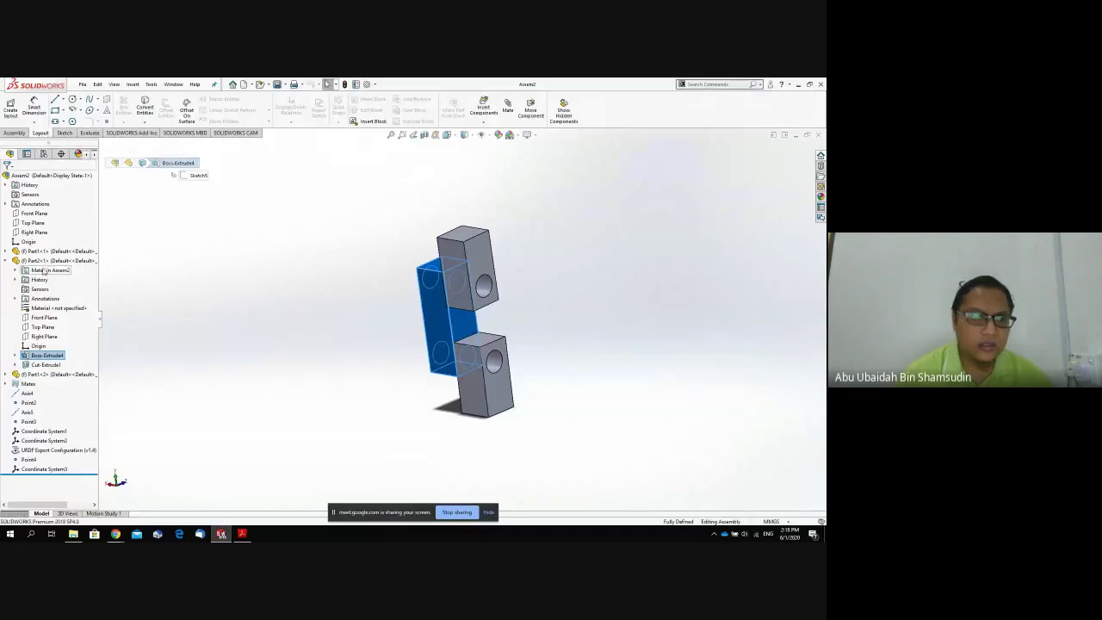
Inspect the Part2 and Part1<2> bodies, then close the Assem2 assembly.
{"action": "right_click", "coordinate": [439, 278]}
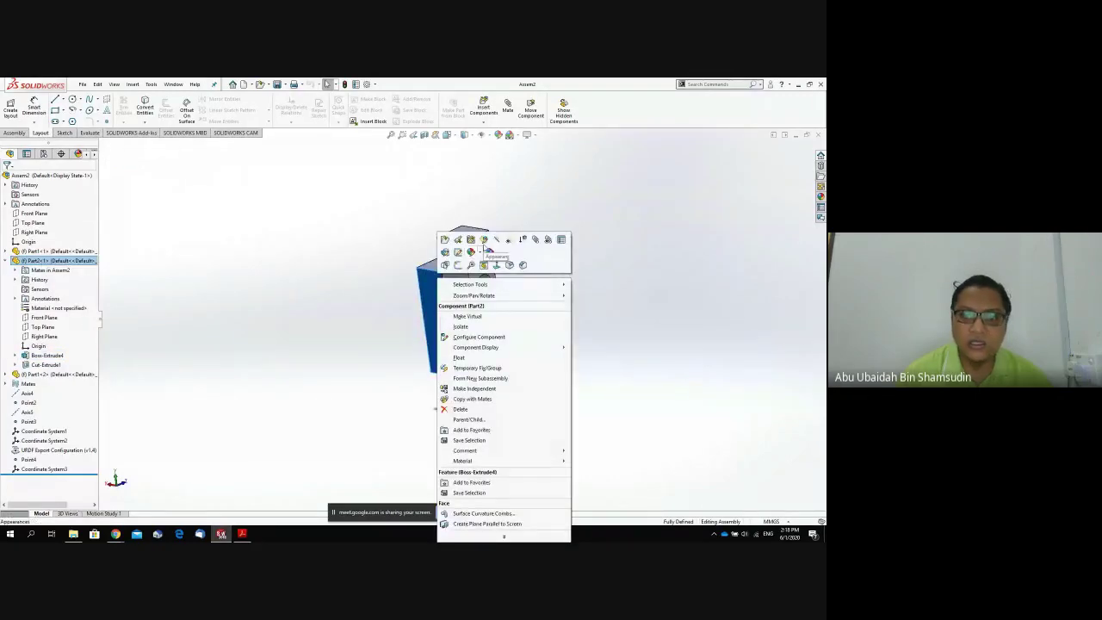
{"action": "left_click", "coordinate": [327, 268]}
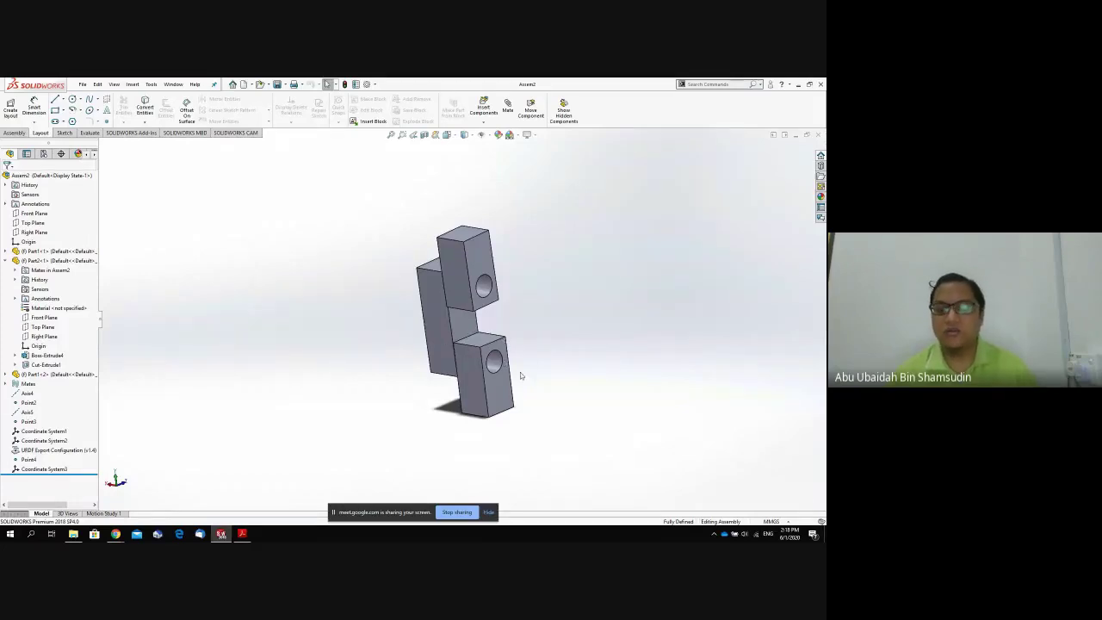
{"action": "left_click", "coordinate": [497, 287]}
{"action": "left_click", "coordinate": [818, 135]}
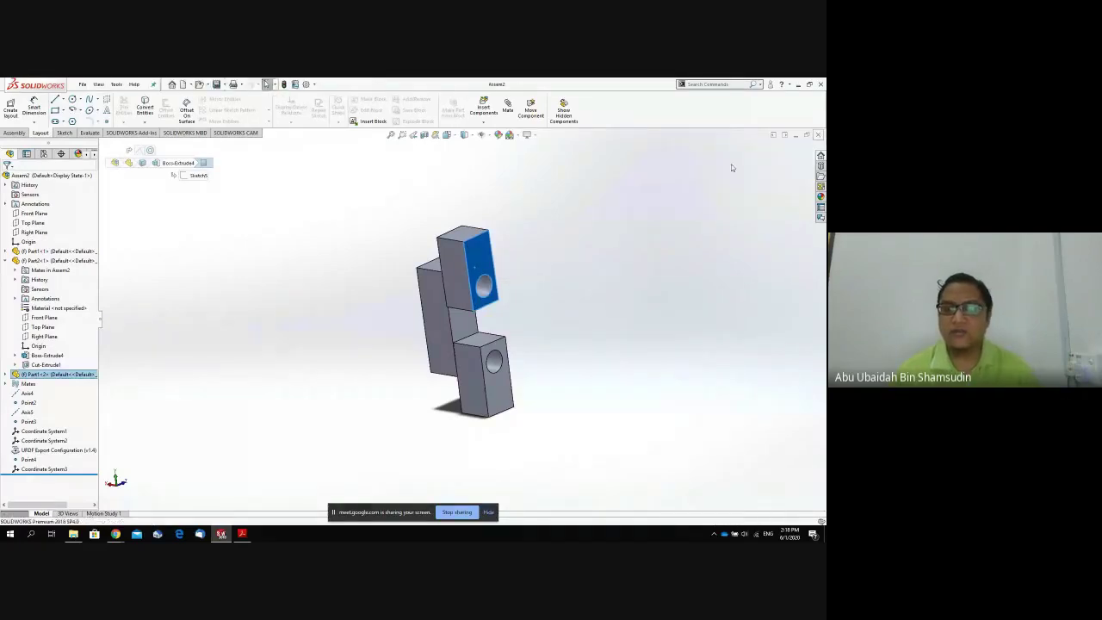
{"action": "left_click", "coordinate": [84, 84]}
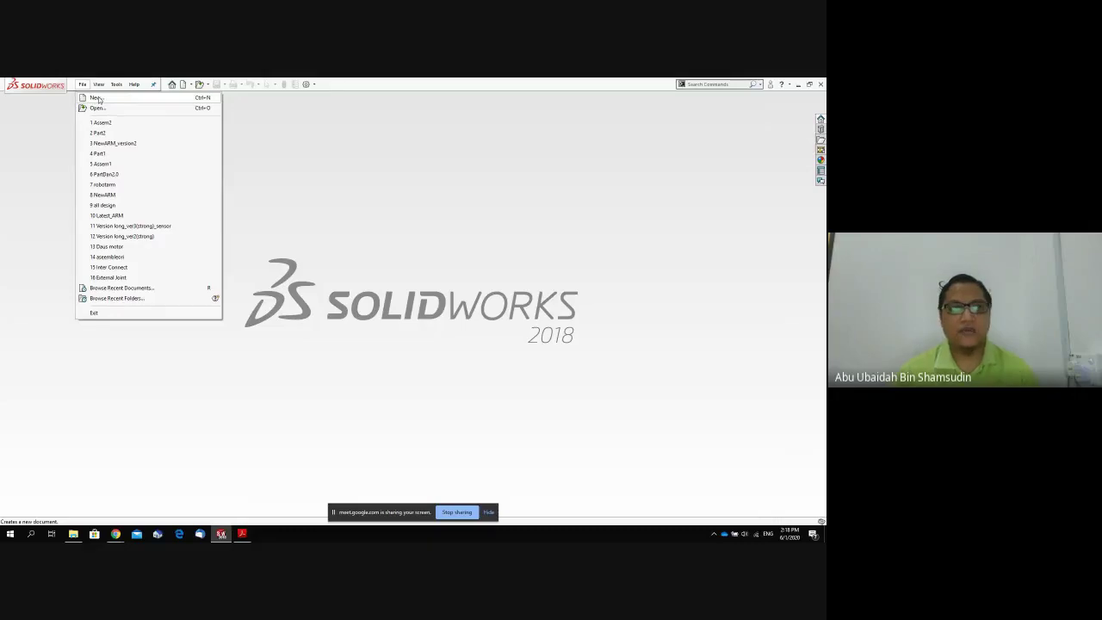
Create a new Part document and view it from the top, looking onto the Top Plane.
{"action": "left_click", "coordinate": [97, 97]}
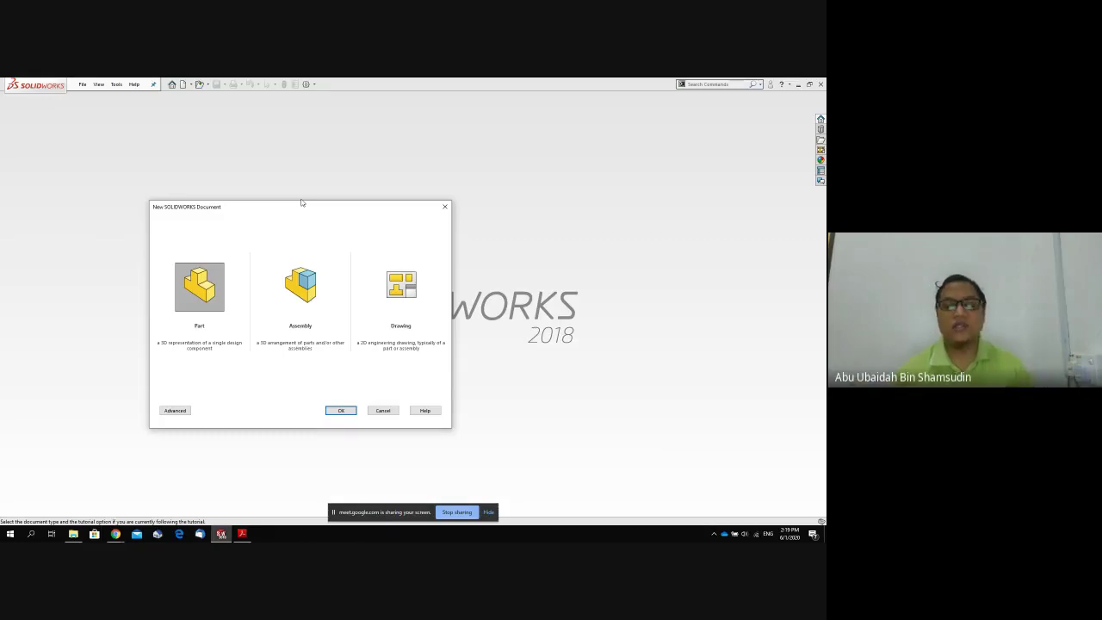
{"action": "double_click", "coordinate": [196, 291]}
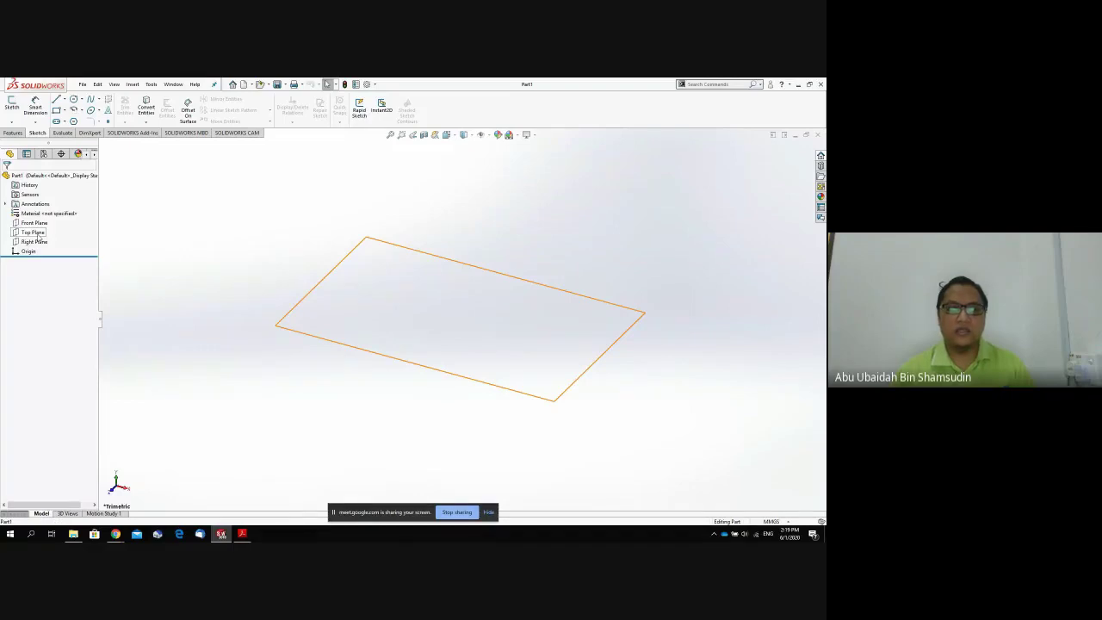
{"action": "left_click", "coordinate": [38, 238]}
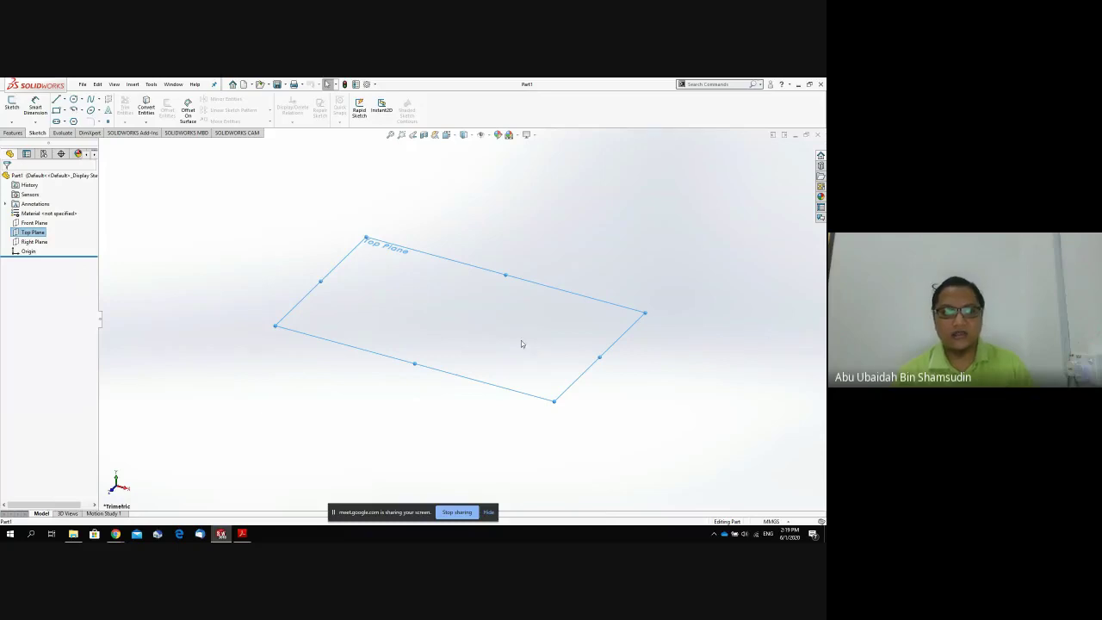
{"action": "key", "text": "space"}
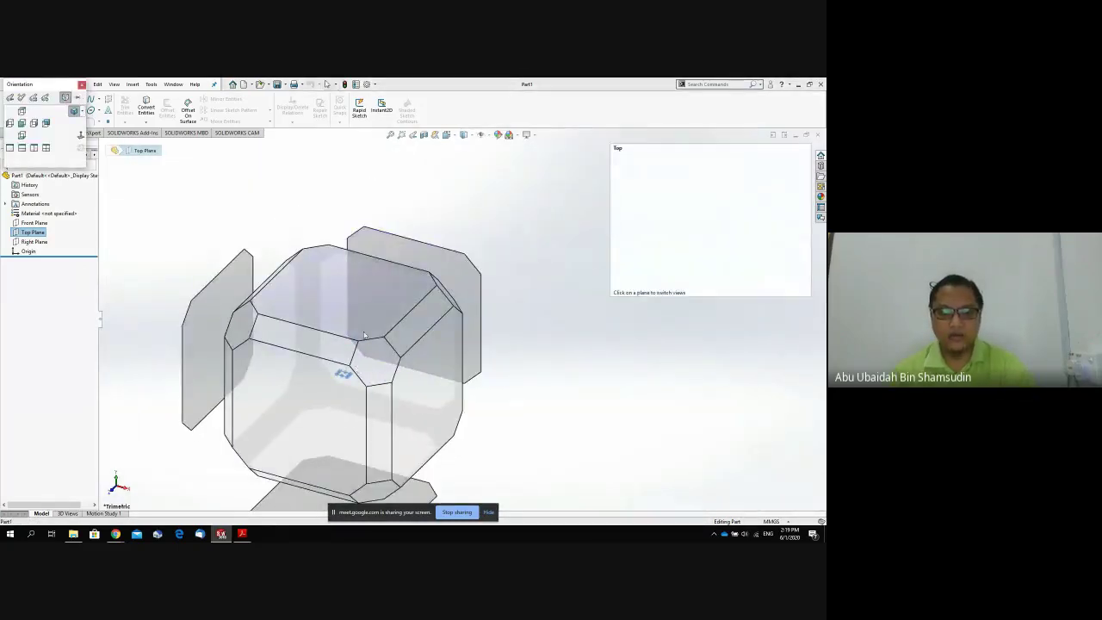
{"action": "left_click", "coordinate": [362, 334]}
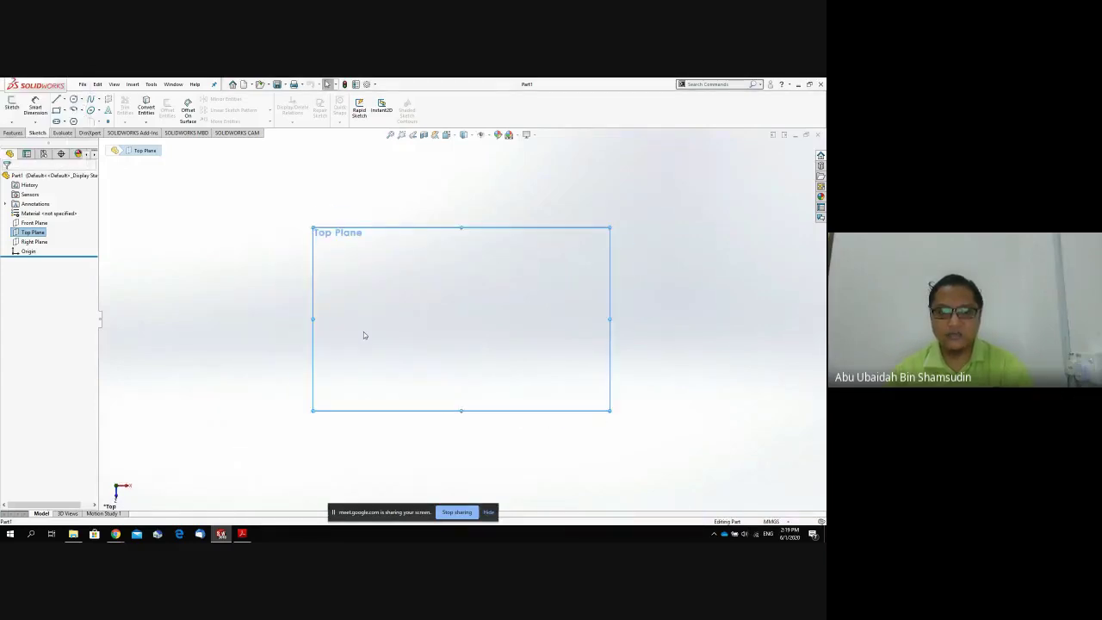
{"action": "key", "text": "space"}
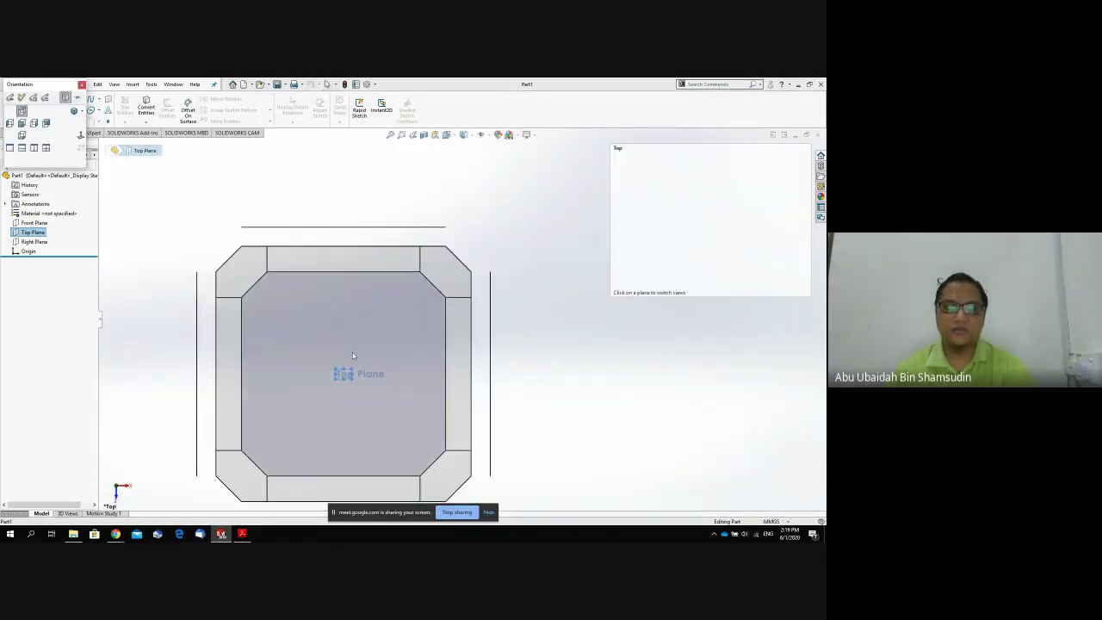
{"action": "left_click", "coordinate": [352, 357]}
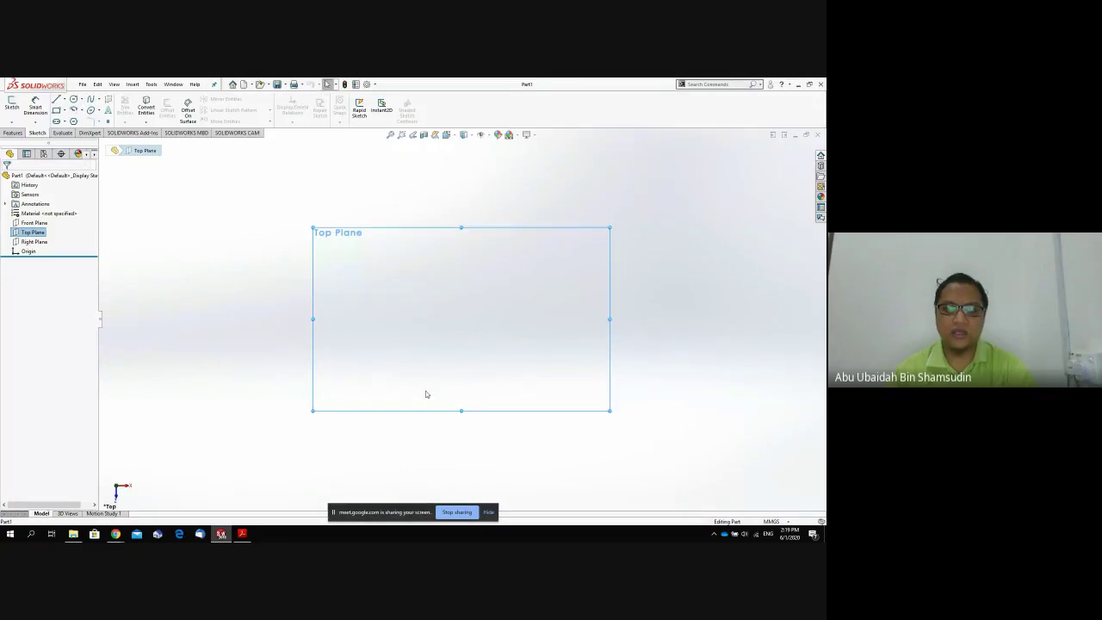
{"action": "middle_click_drag", "start_coordinate": [423, 387], "coordinate": [442, 229]}
{"action": "key", "text": "space"}
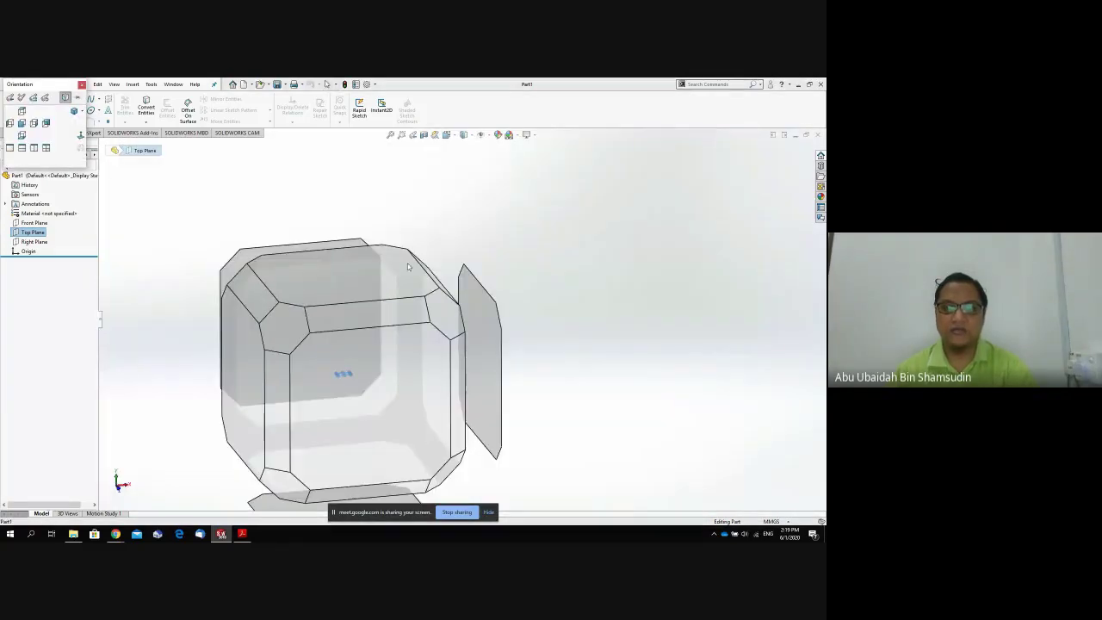
{"action": "mouse_move", "coordinate": [360, 398]}
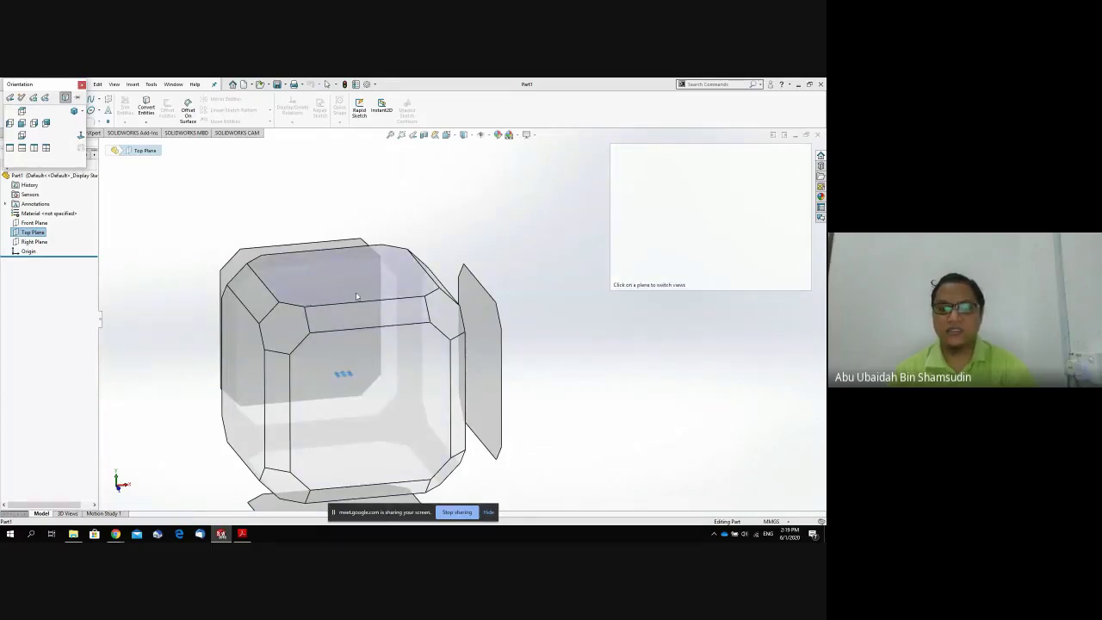
{"action": "left_click", "coordinate": [357, 296]}
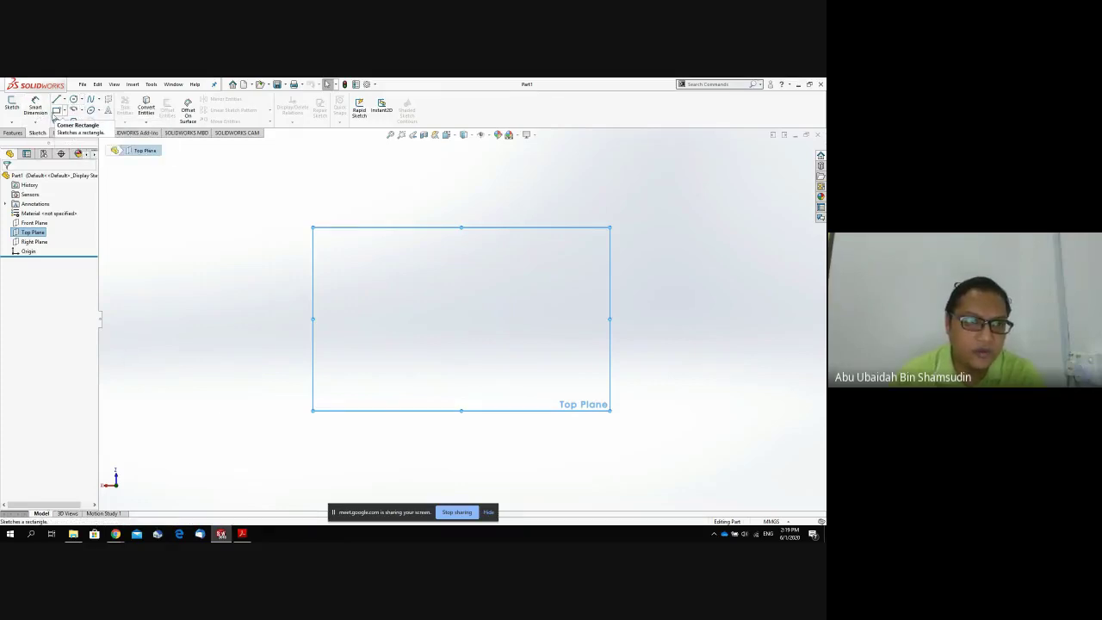
Draw a corner rectangle on the Top Plane with the origin inside it.
{"action": "left_click", "coordinate": [56, 110]}
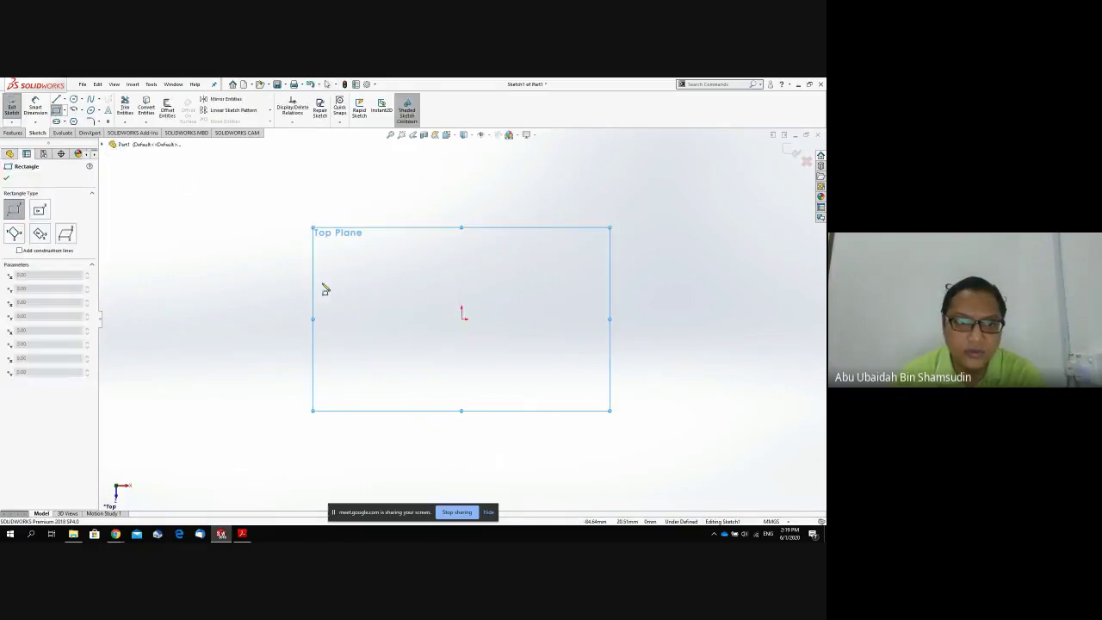
{"action": "left_click", "coordinate": [410, 285]}
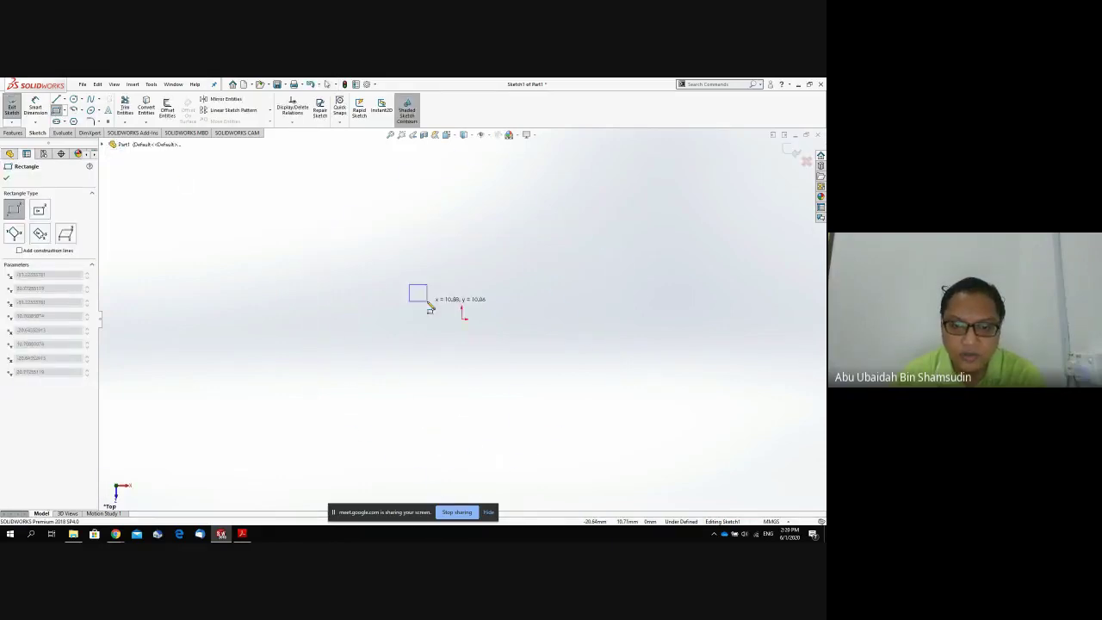
{"action": "left_click", "coordinate": [521, 359]}
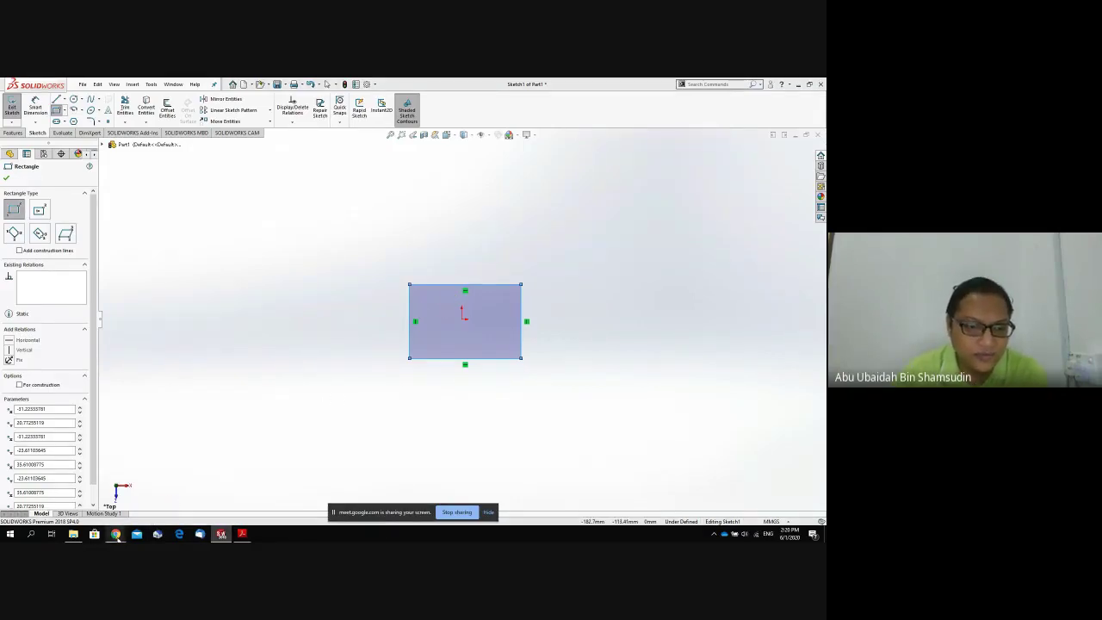
{"action": "mouse_move", "coordinate": [116, 535]}
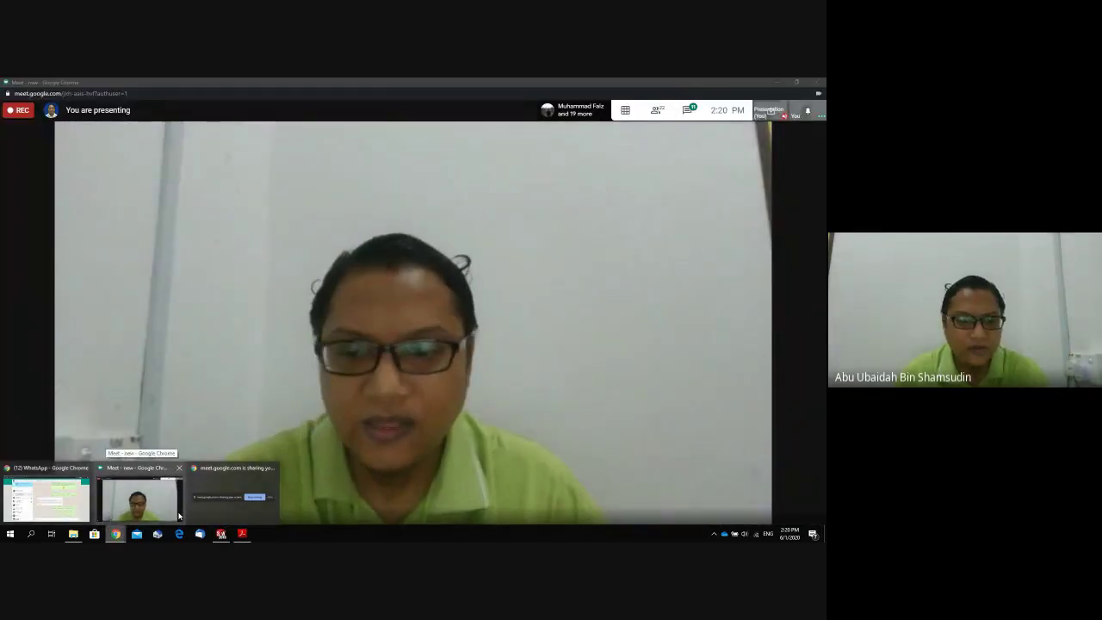
Check participants' chat replies in the Meet call, then return to the SOLIDWORKS sketch.
{"action": "left_click", "coordinate": [177, 513]}
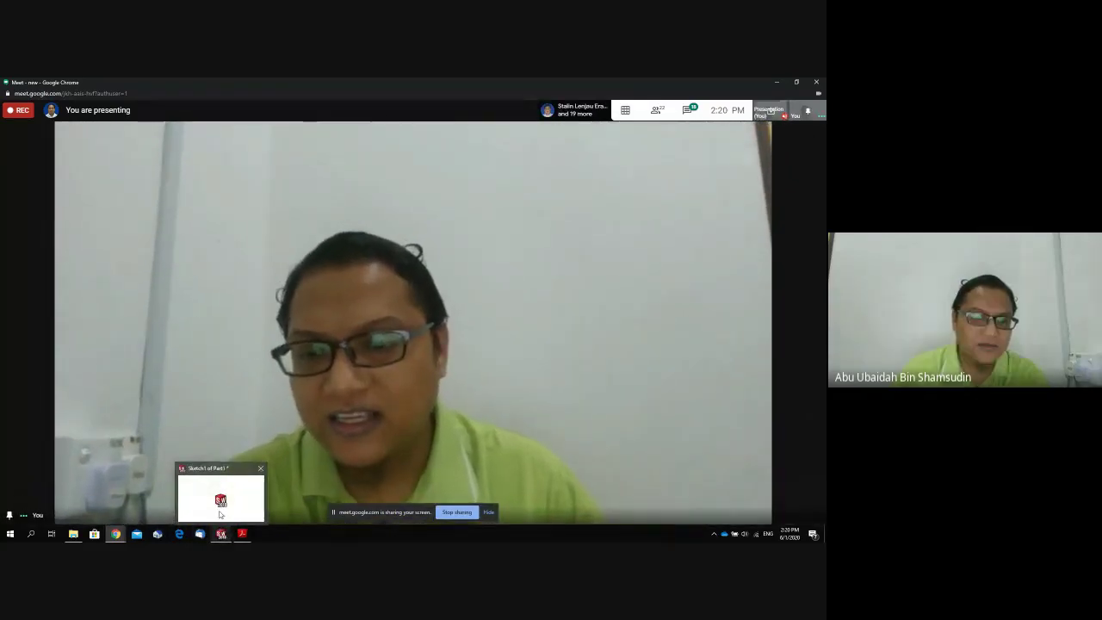
{"action": "left_click", "coordinate": [220, 515]}
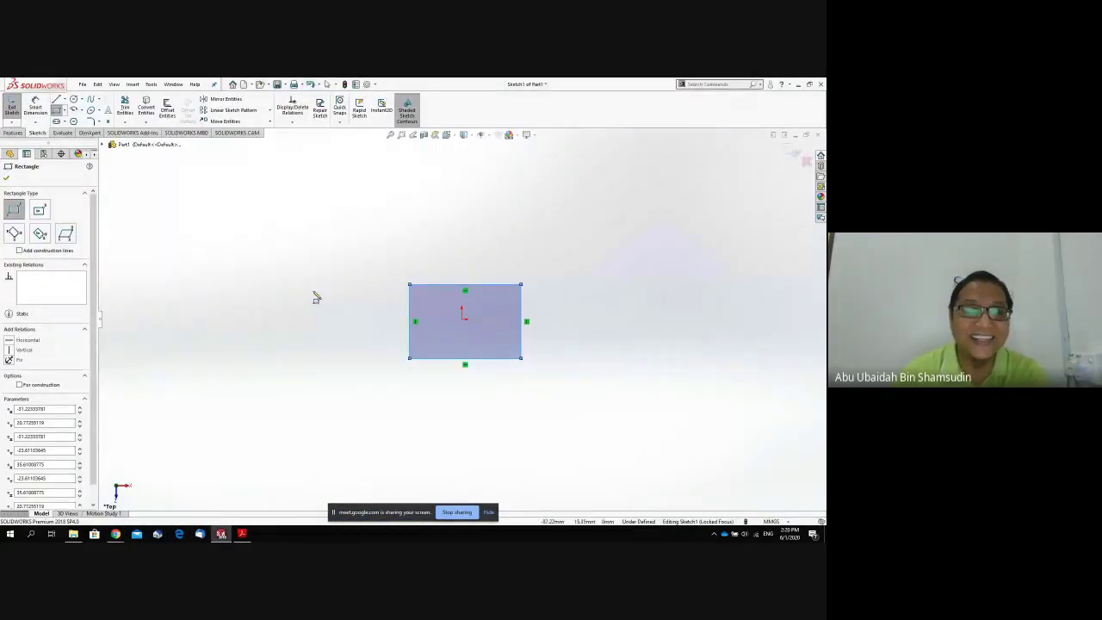
Place a trial 66.83 width dimension on the rectangle, then delete it.
{"action": "left_click", "coordinate": [34, 108]}
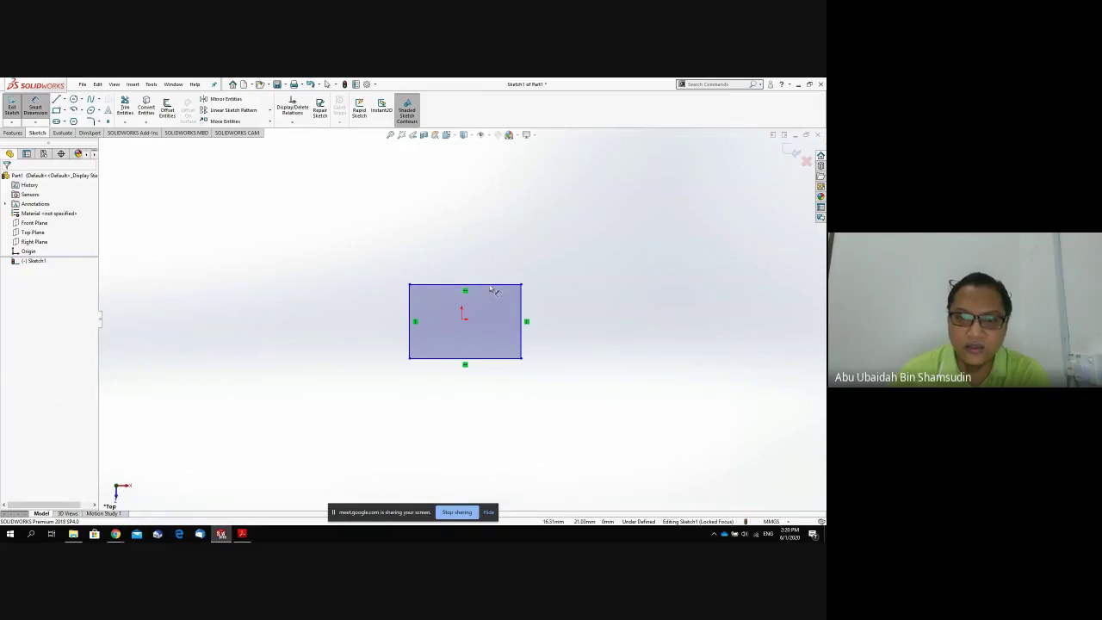
{"action": "left_click", "coordinate": [492, 284]}
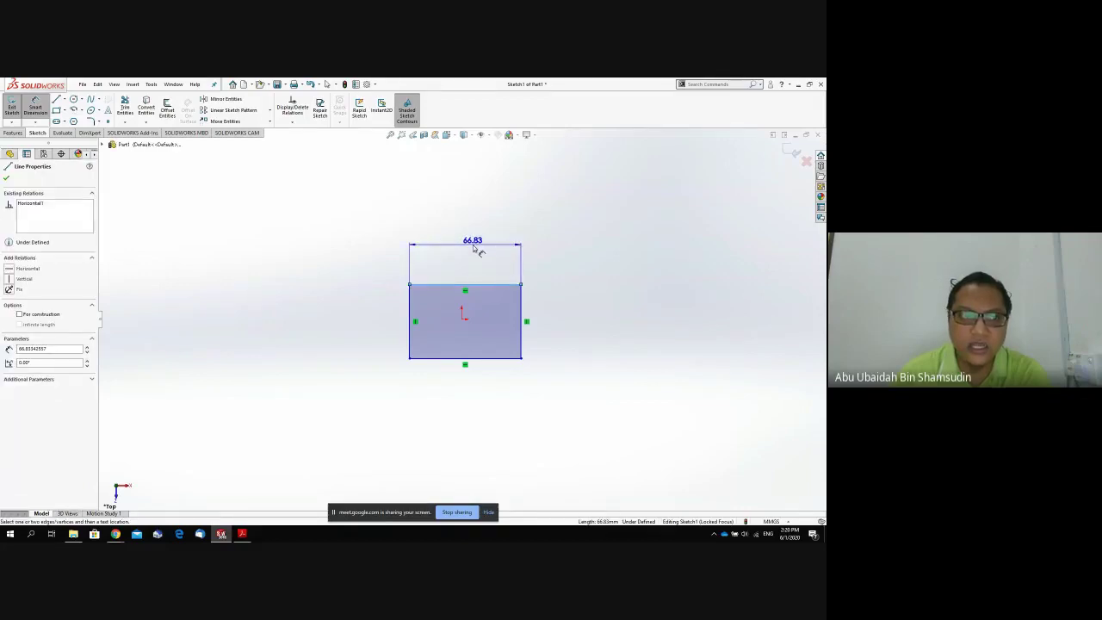
{"action": "left_click", "coordinate": [473, 244]}
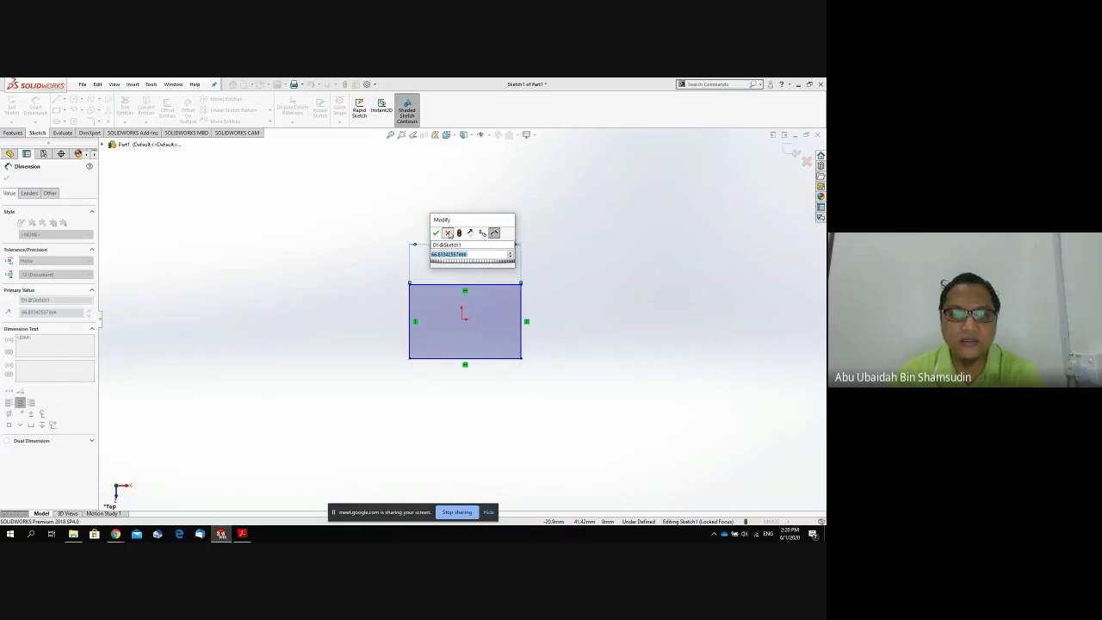
{"action": "left_click", "coordinate": [448, 233]}
{"action": "key", "text": "Delete"}
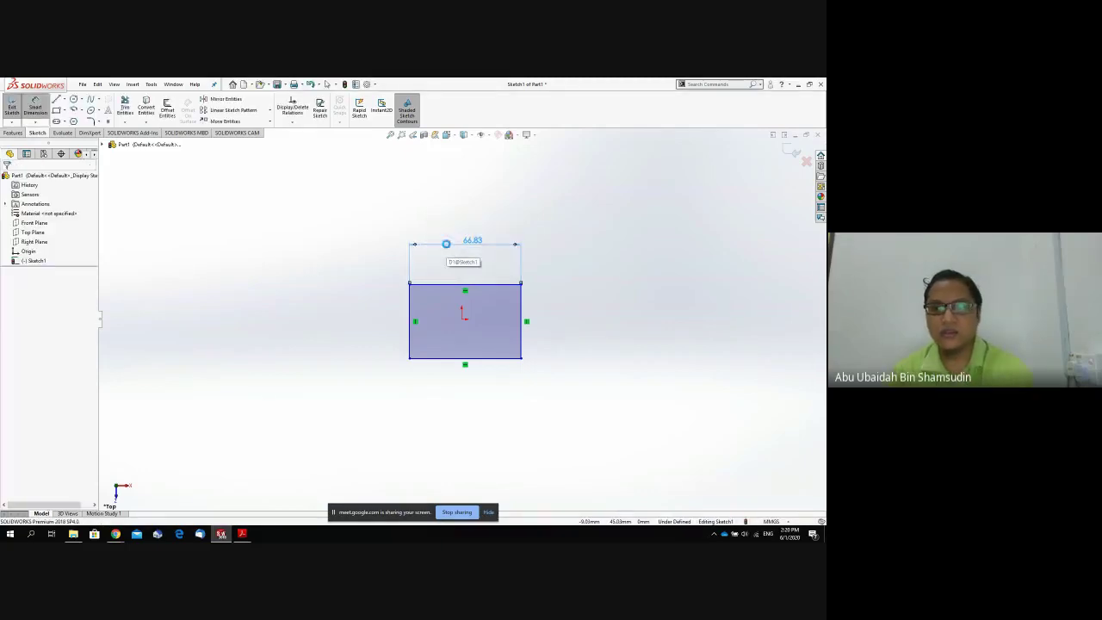
{"action": "left_click", "coordinate": [32, 107]}
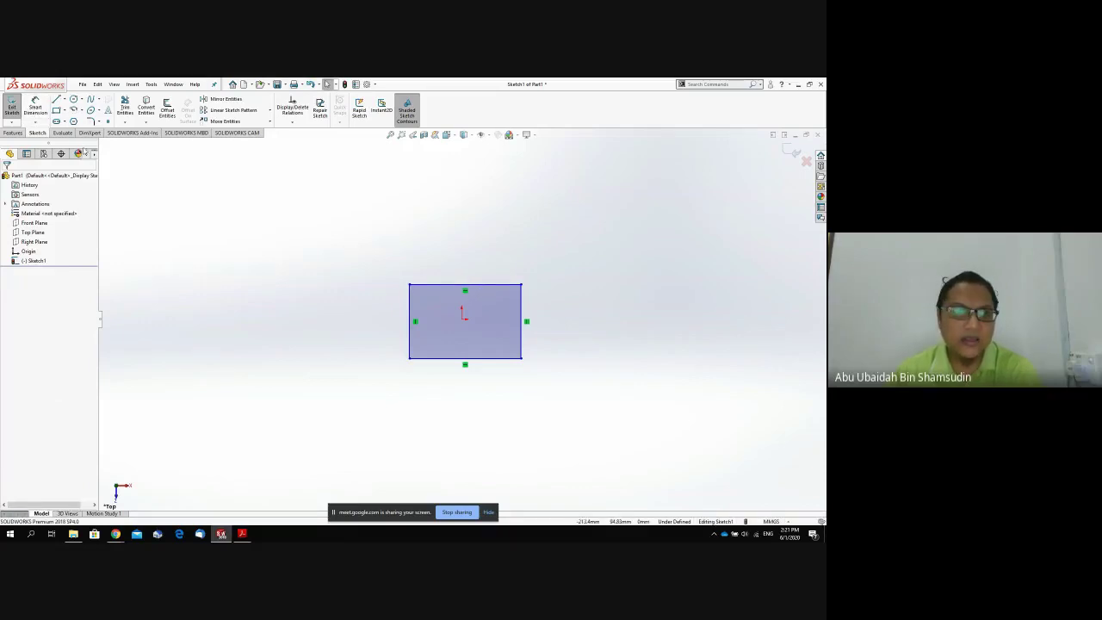
Dimension the rectangle's top edge and right edge at 50 mm each.
{"action": "left_click", "coordinate": [35, 108]}
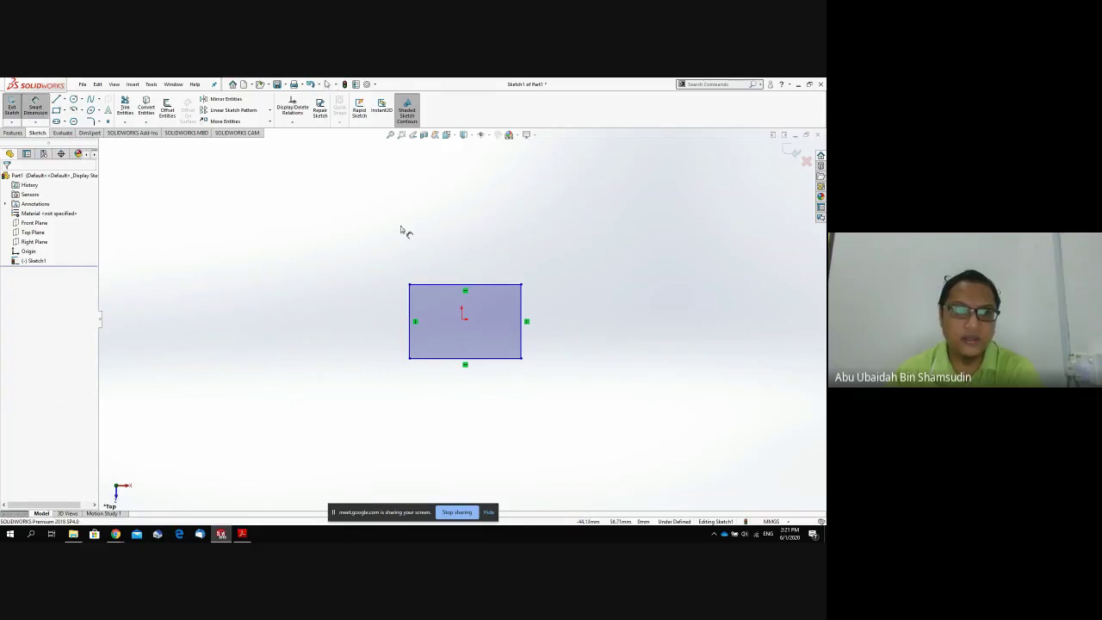
{"action": "left_click", "coordinate": [449, 285]}
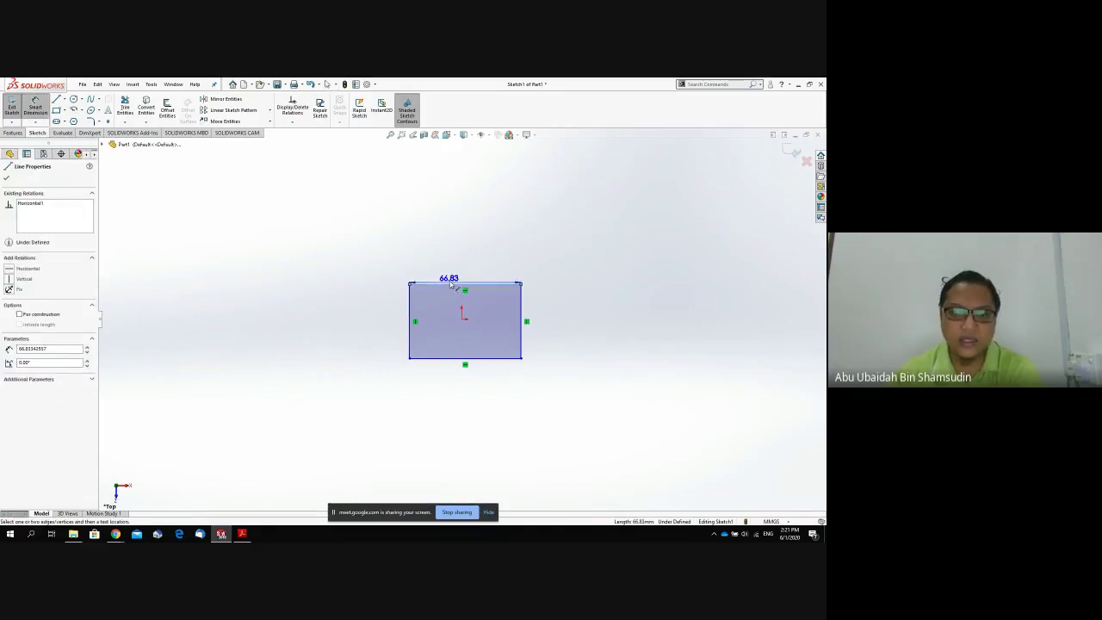
{"action": "left_click", "coordinate": [471, 229]}
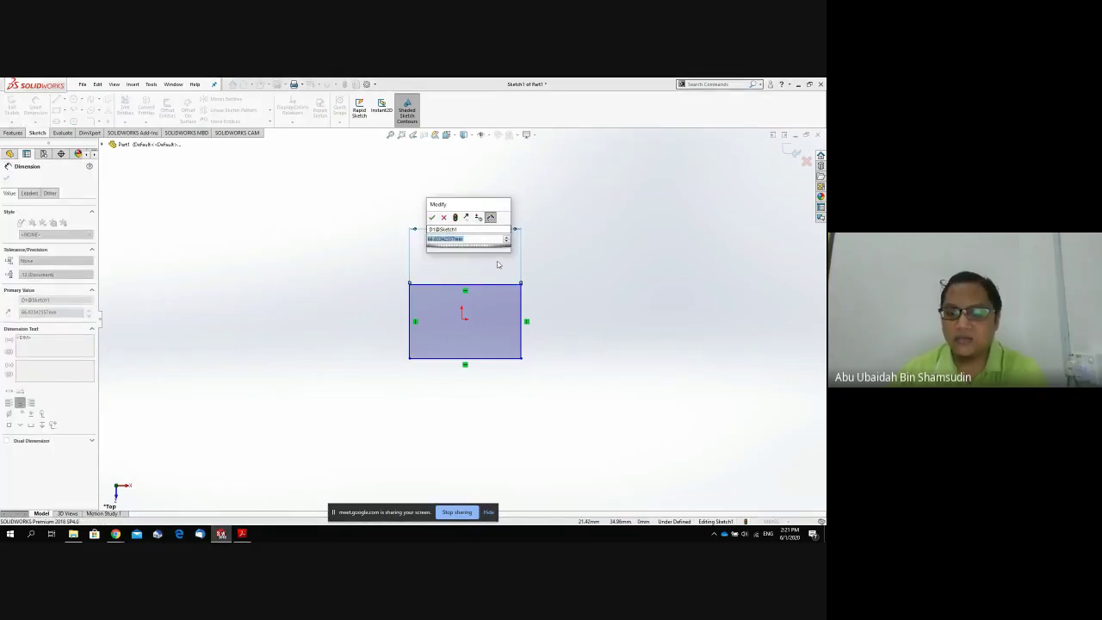
{"action": "type", "text": "50"}
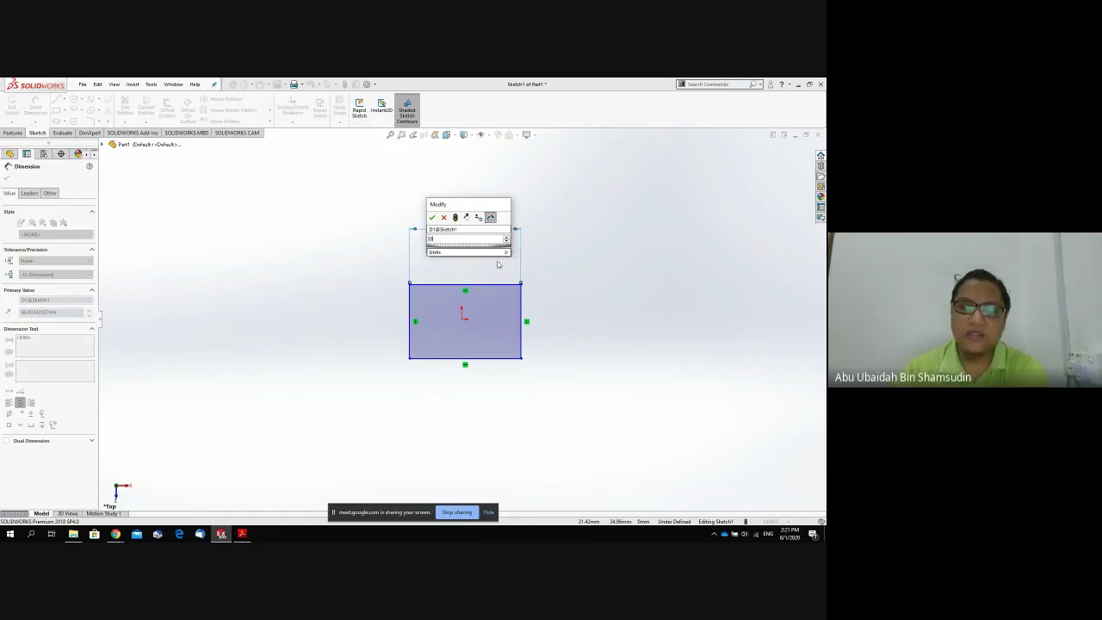
{"action": "key", "text": "Return"}
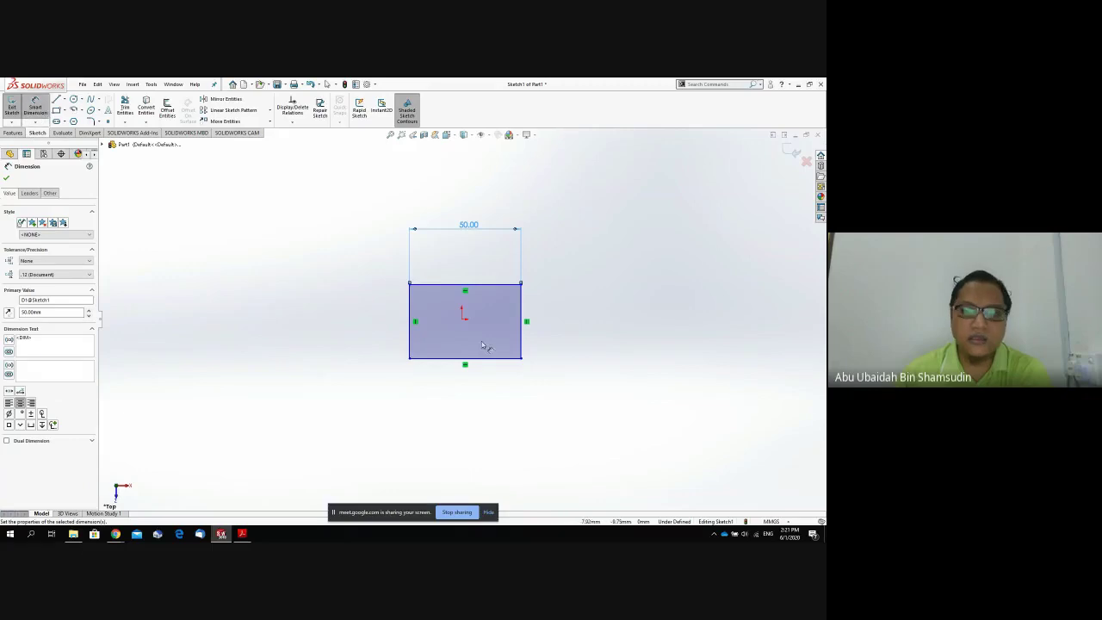
{"action": "left_click", "coordinate": [521, 330]}
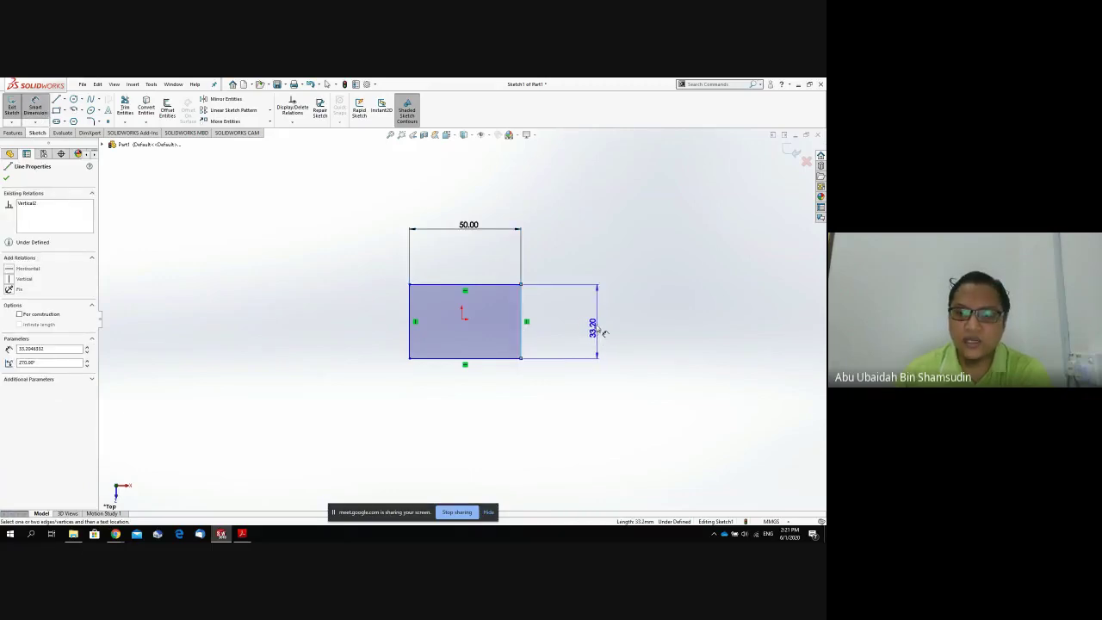
{"action": "left_click", "coordinate": [594, 324]}
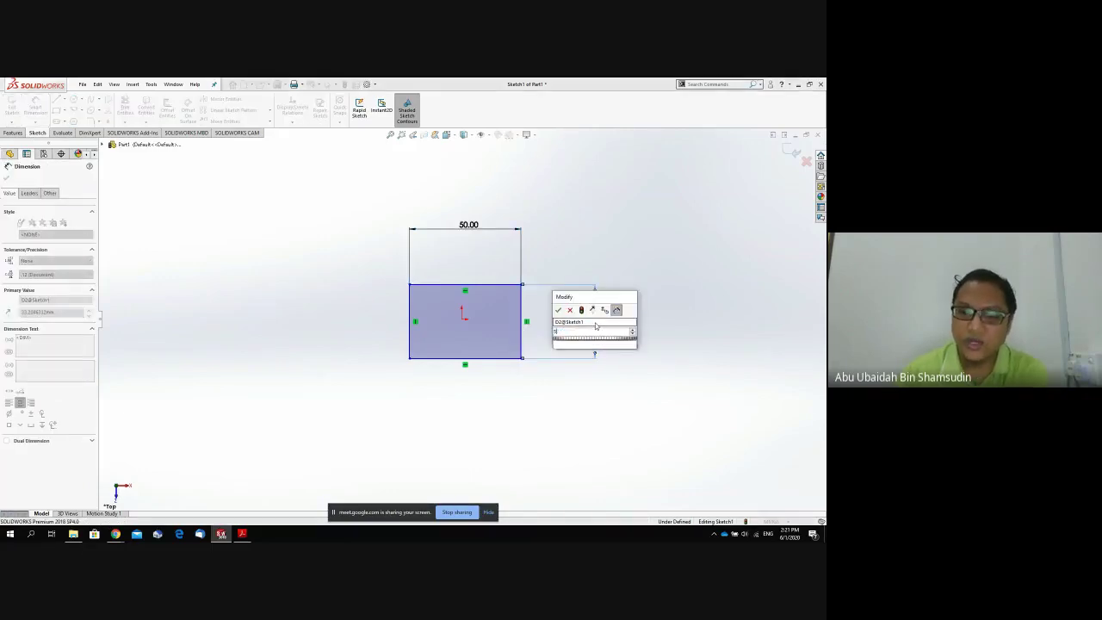
{"action": "type", "text": "50"}
{"action": "key", "text": "Return"}
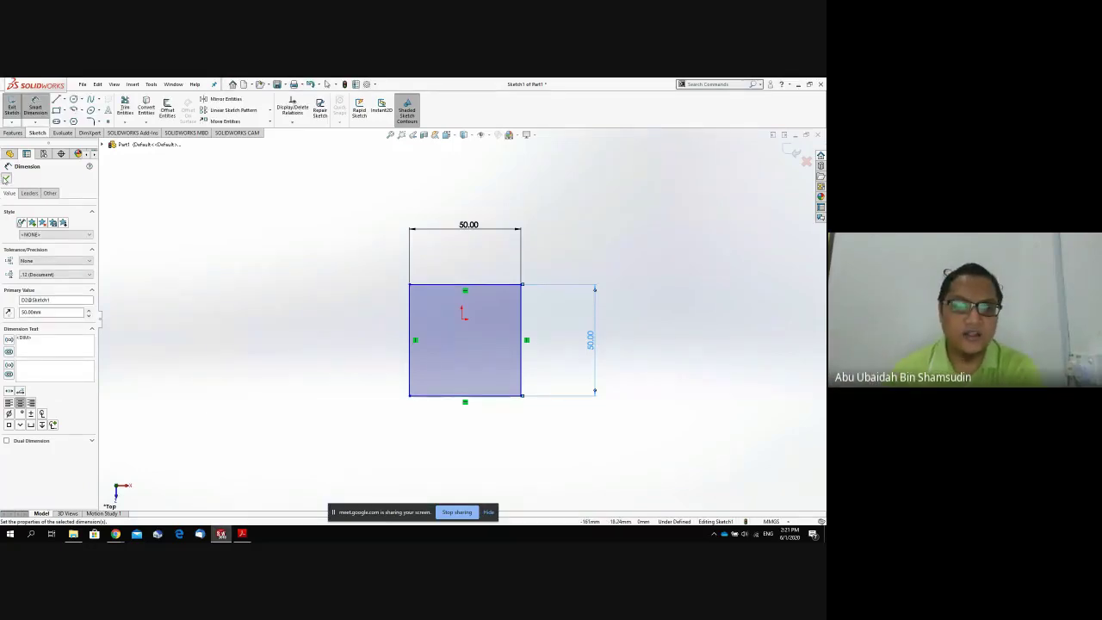
{"action": "left_click", "coordinate": [6, 176]}
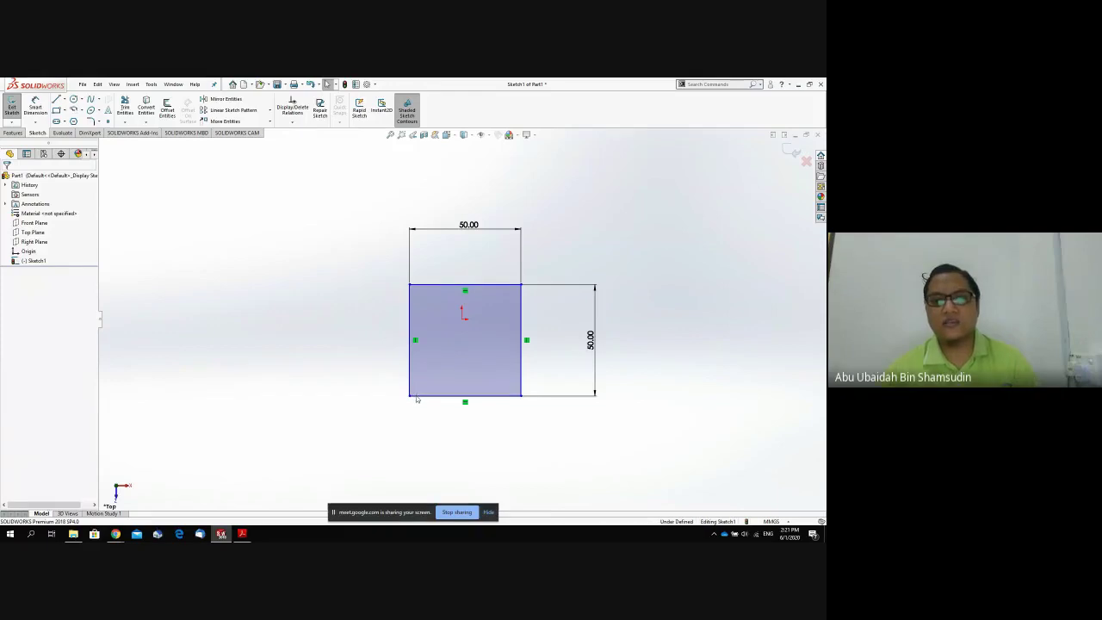
Extrude the square sketch 50 mm as Boss-Extrude1 to form a cube.
{"action": "mouse_move", "coordinate": [388, 338]}
{"action": "middle_mouse_down"}
{"action": "mouse_move", "coordinate": [439, 359]}
{"action": "mouse_move", "coordinate": [413, 211]}
{"action": "mouse_move", "coordinate": [442, 257]}
{"action": "middle_mouse_up"}
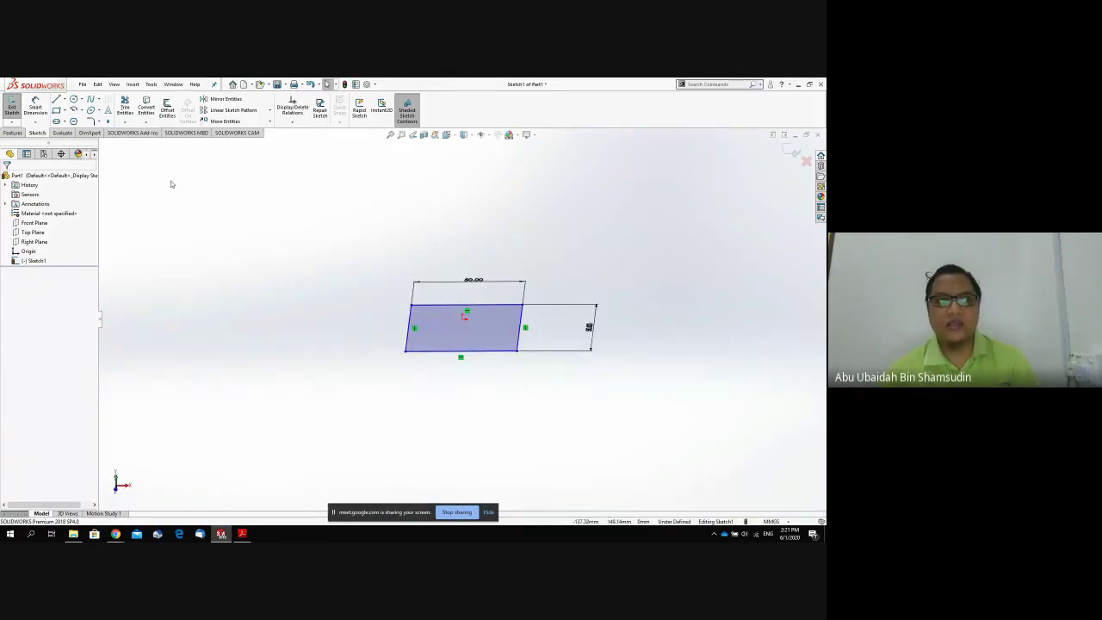
{"action": "left_click", "coordinate": [13, 133]}
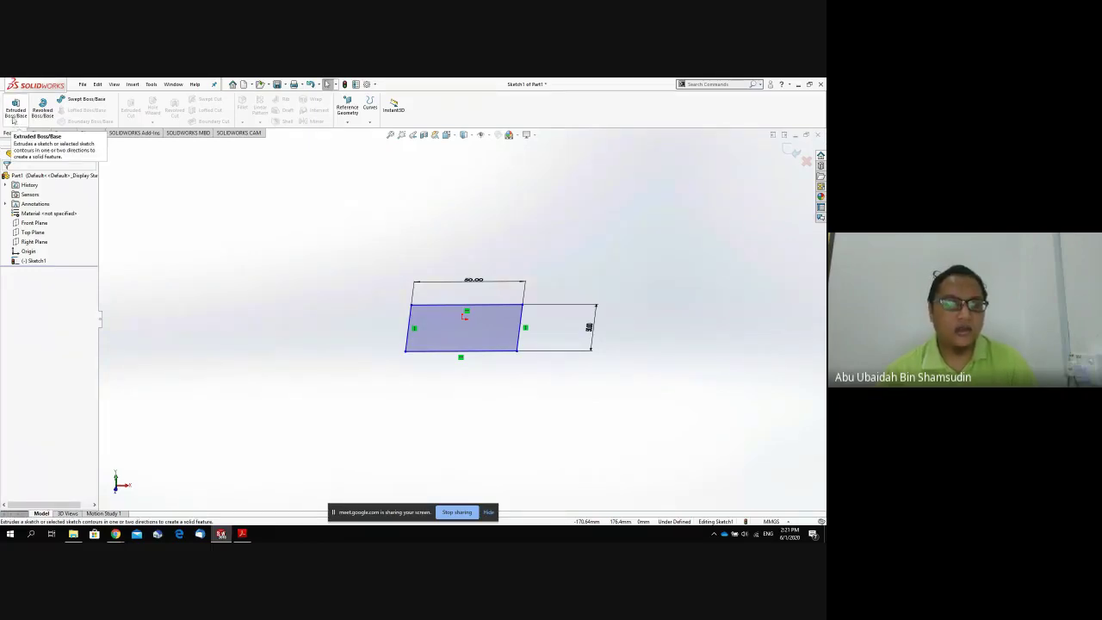
{"action": "left_click", "coordinate": [16, 107]}
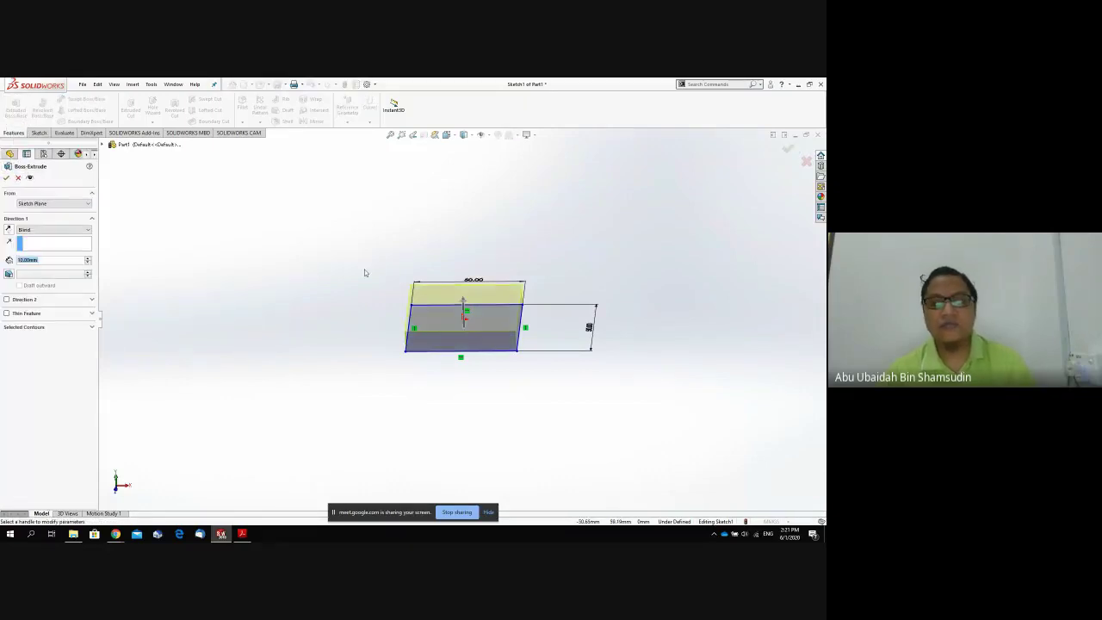
{"action": "scroll", "coordinate": [485, 366], "scroll_direction": "up", "scroll_amount": 1}
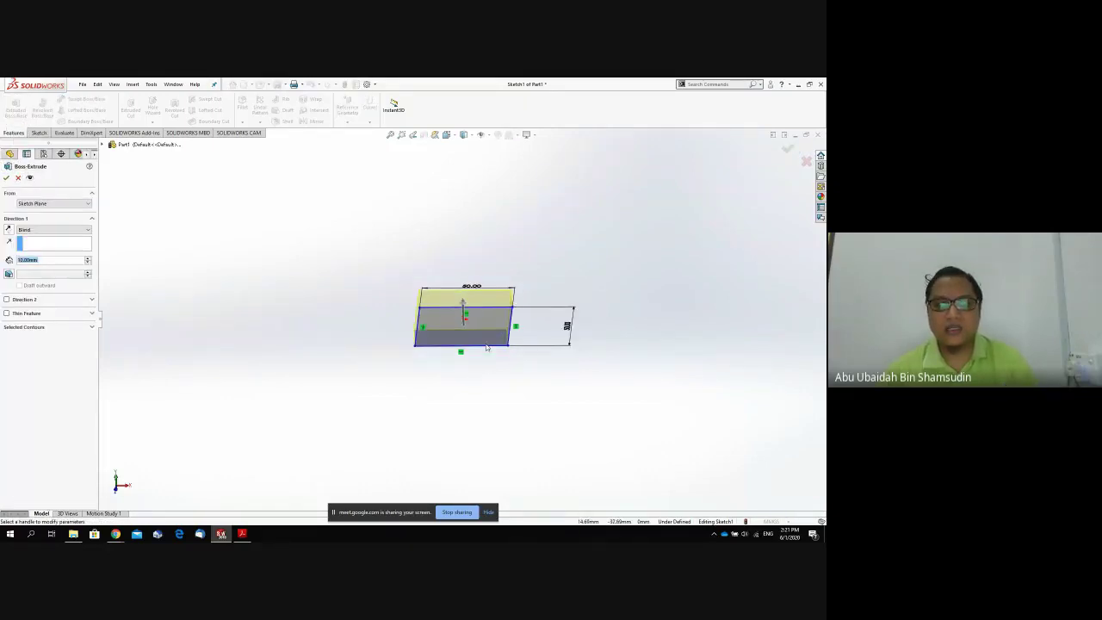
{"action": "left_click_drag", "start_coordinate": [464, 307], "coordinate": [472, 275]}
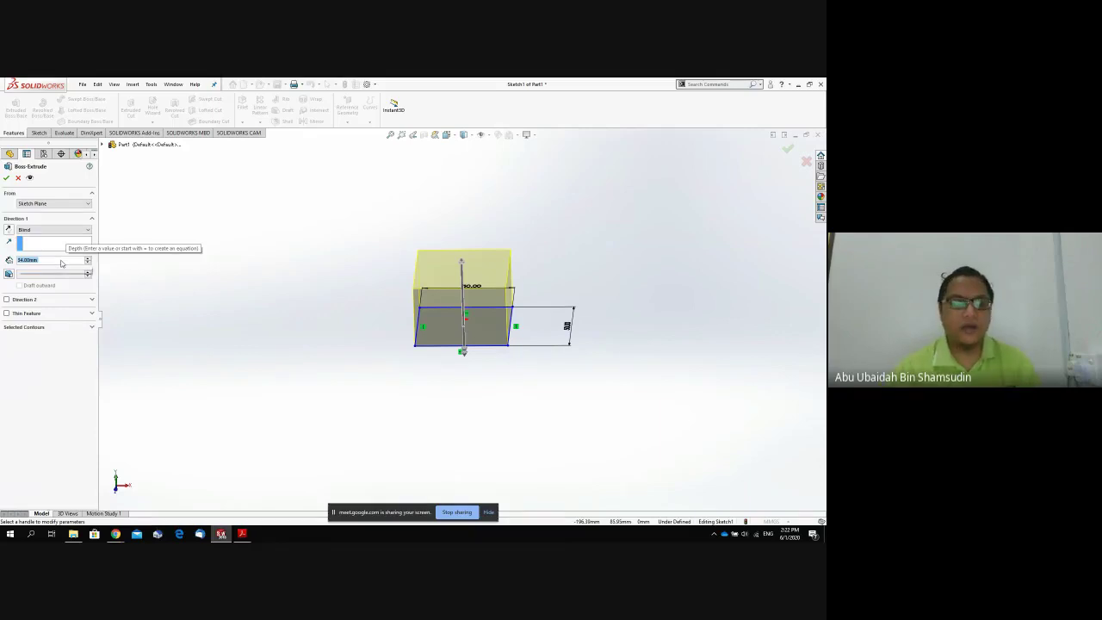
{"action": "type", "text": "50"}
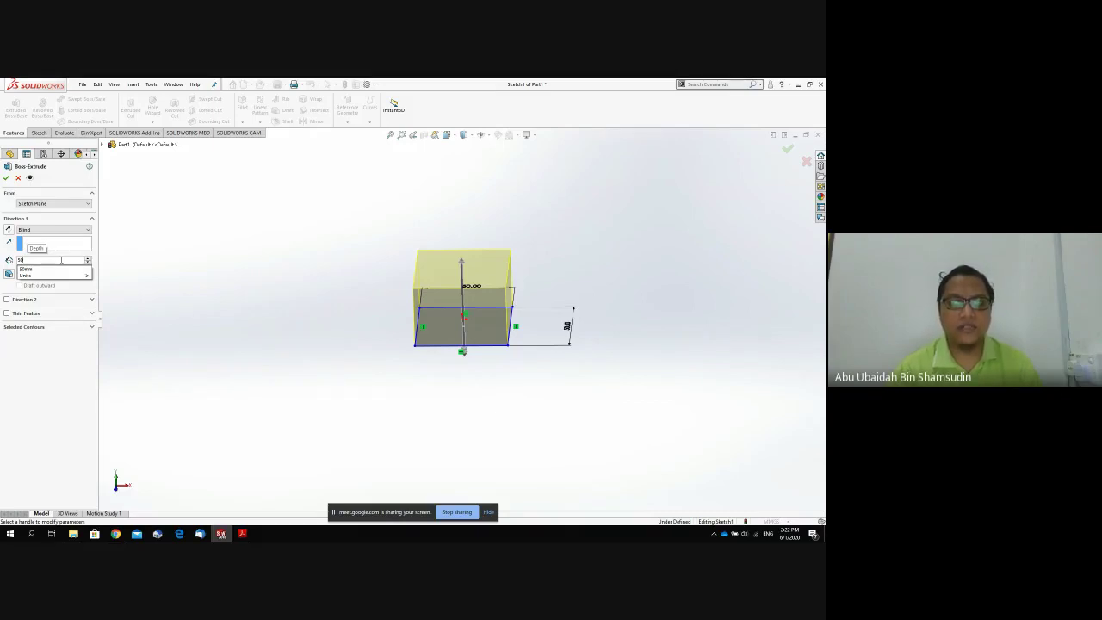
{"action": "key", "text": "Return"}
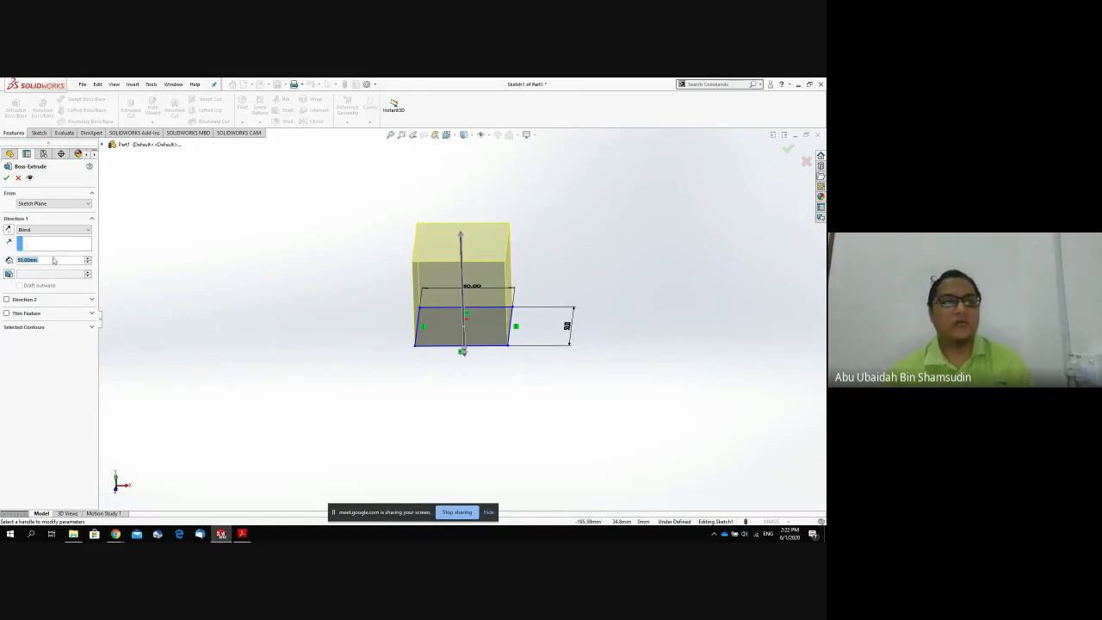
{"action": "left_click", "coordinate": [6, 178]}
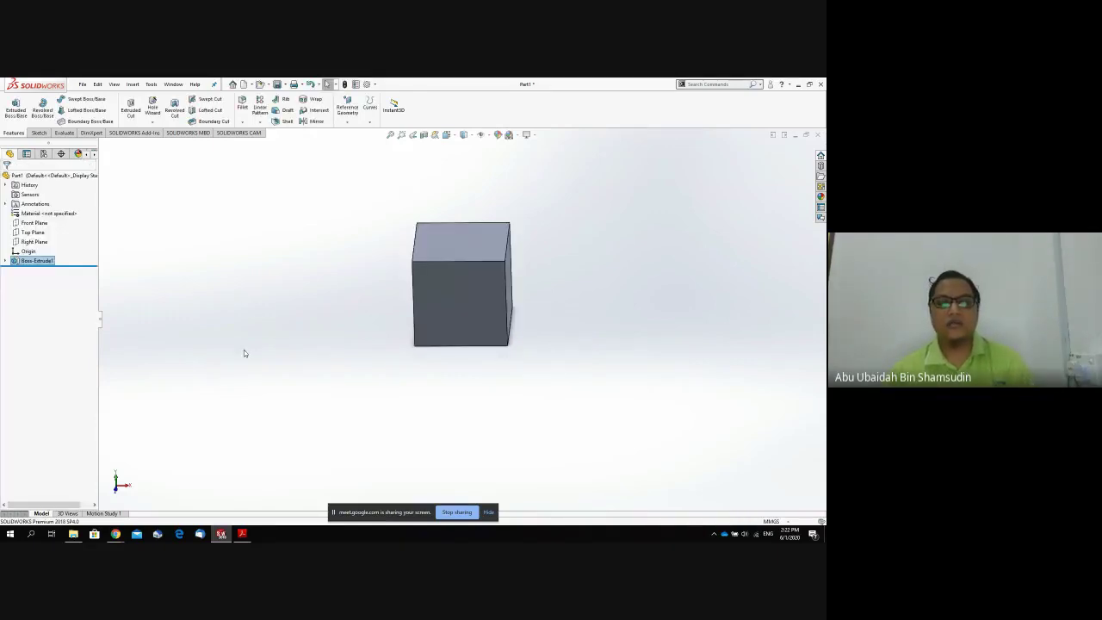
{"action": "middle_click_drag", "start_coordinate": [295, 340], "coordinate": [298, 307]}
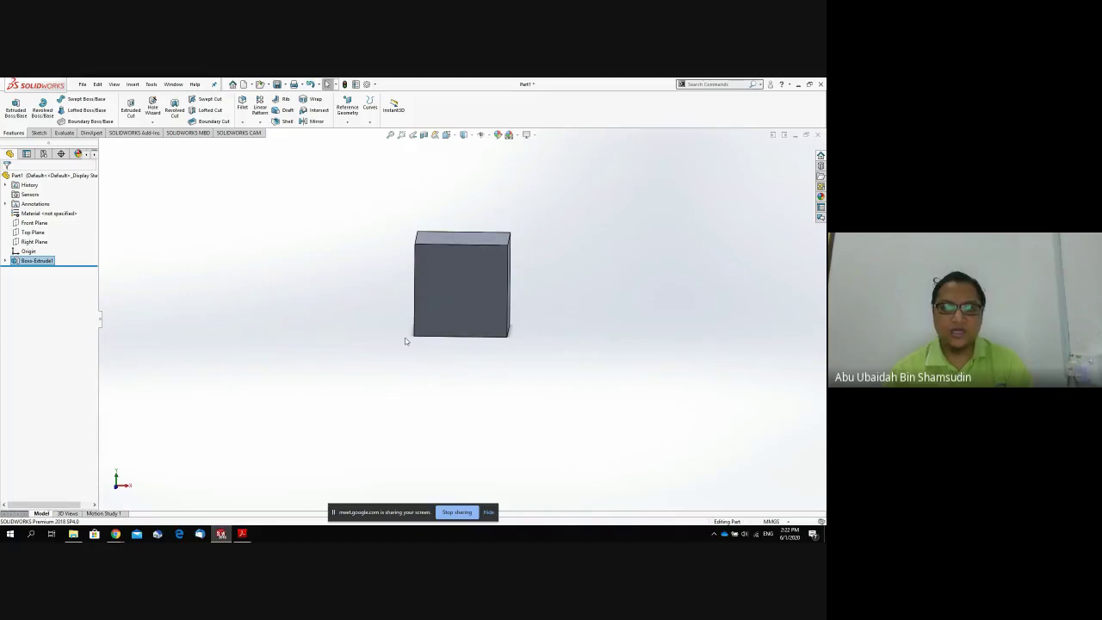
{"action": "middle_click_drag", "start_coordinate": [406, 341], "coordinate": [406, 409]}
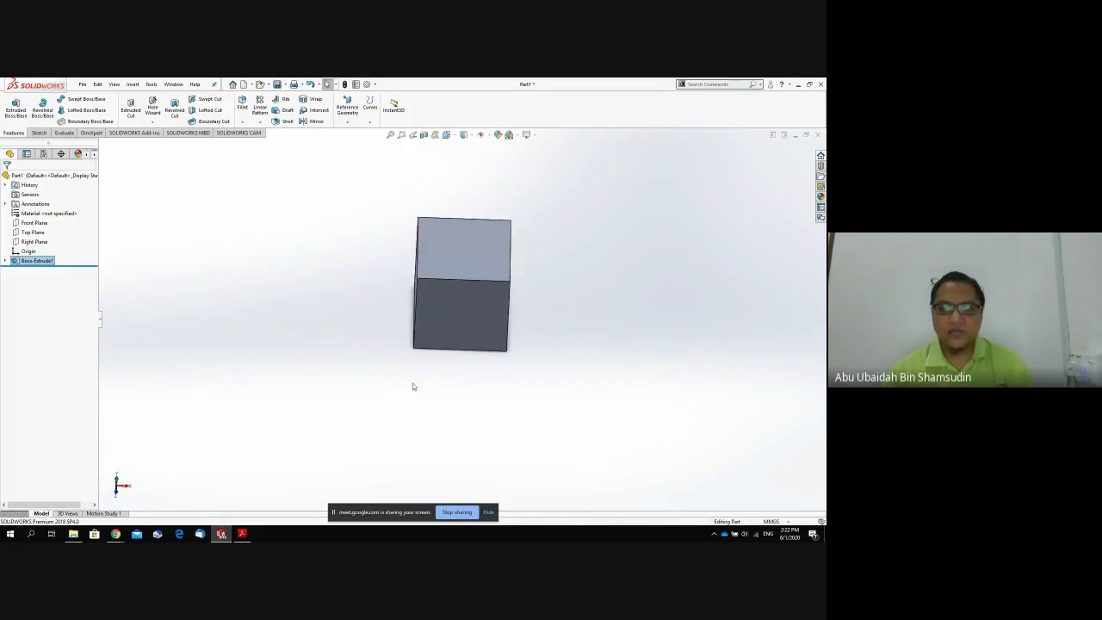
{"action": "middle_click_drag", "start_coordinate": [530, 347], "coordinate": [499, 297]}
{"action": "left_click", "coordinate": [503, 295]}
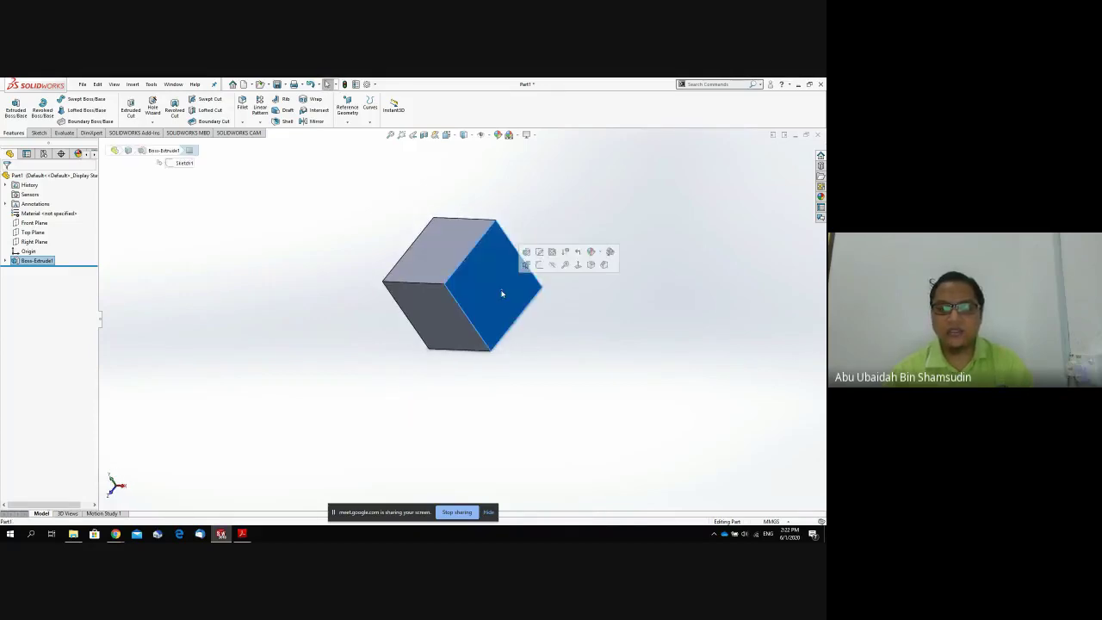
{"action": "middle_click_drag", "start_coordinate": [477, 339], "coordinate": [511, 301]}
{"action": "left_click", "coordinate": [451, 256]}
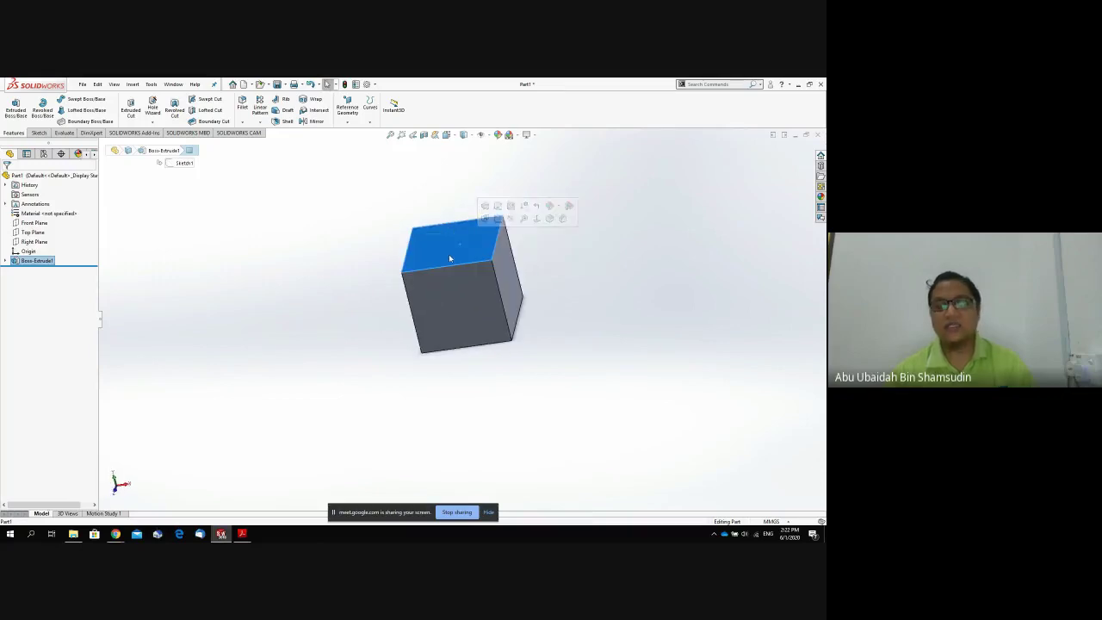
{"action": "middle_click_drag", "start_coordinate": [458, 420], "coordinate": [467, 359]}
{"action": "mouse_move", "coordinate": [116, 534]}
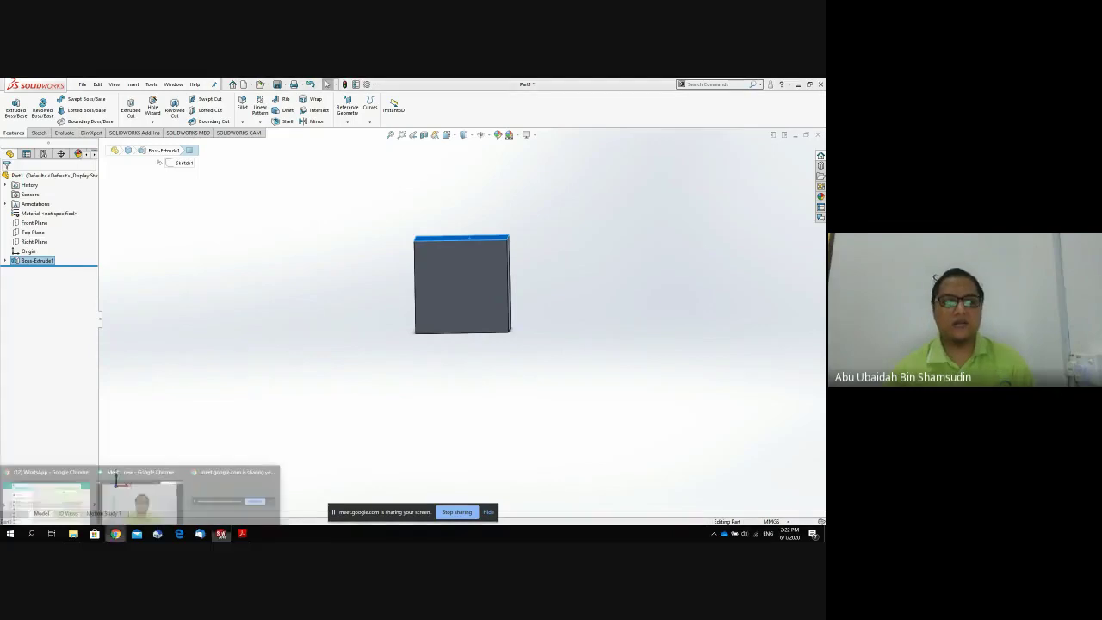
{"action": "left_click", "coordinate": [138, 517]}
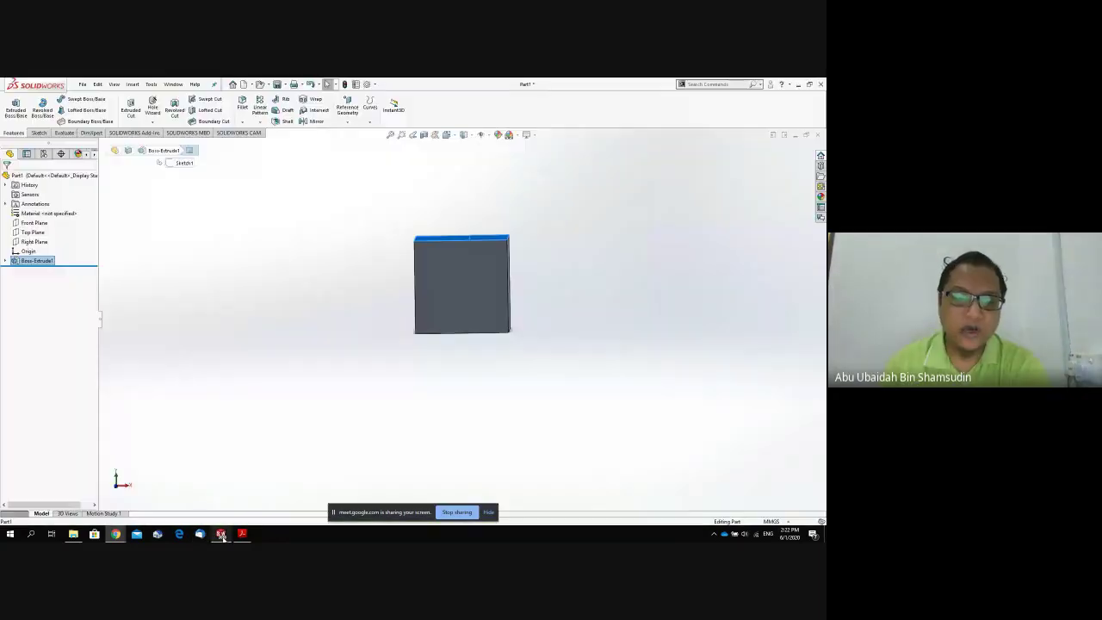
{"action": "left_click", "coordinate": [222, 534]}
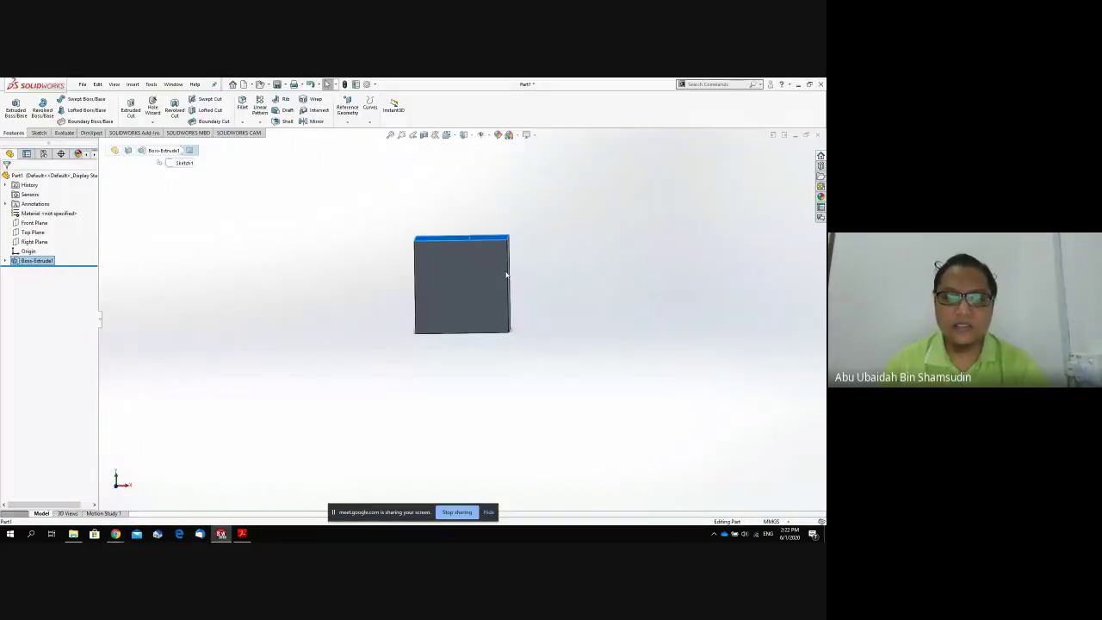
Switch to Top view of the cube and select its top face.
{"action": "key", "text": "space"}
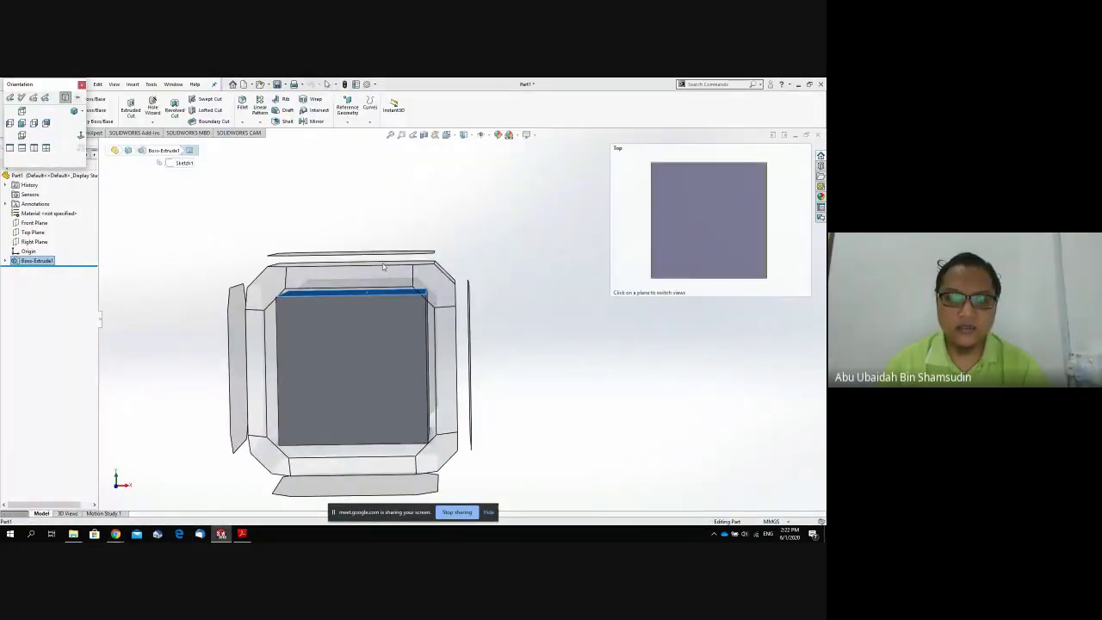
{"action": "left_click", "coordinate": [382, 266]}
{"action": "key", "text": "space"}
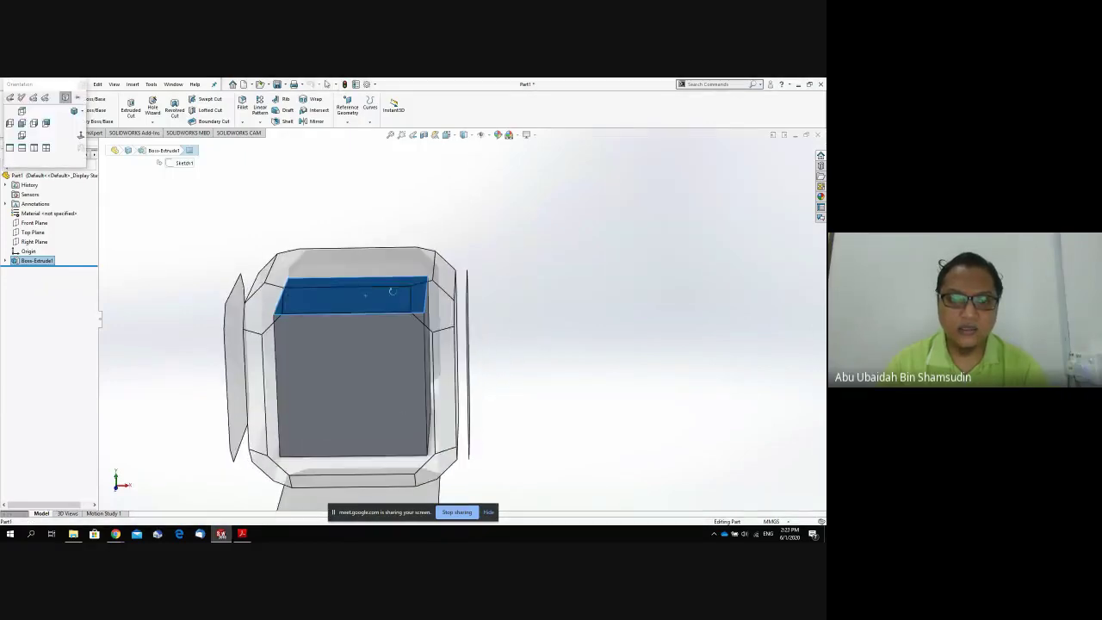
{"action": "left_click", "coordinate": [382, 281]}
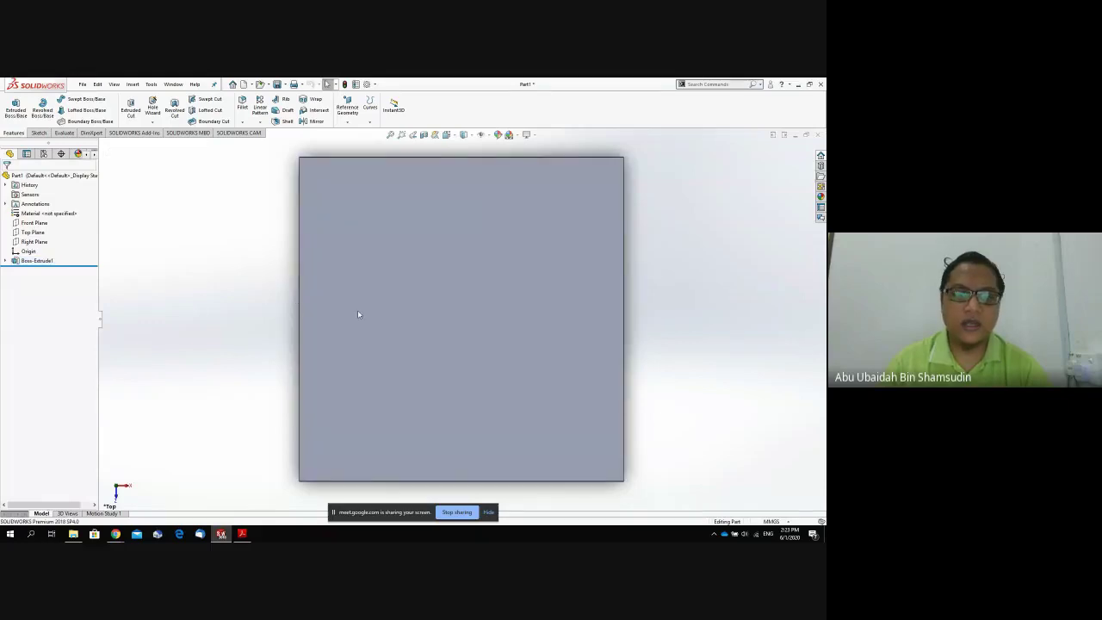
{"action": "left_click", "coordinate": [358, 310]}
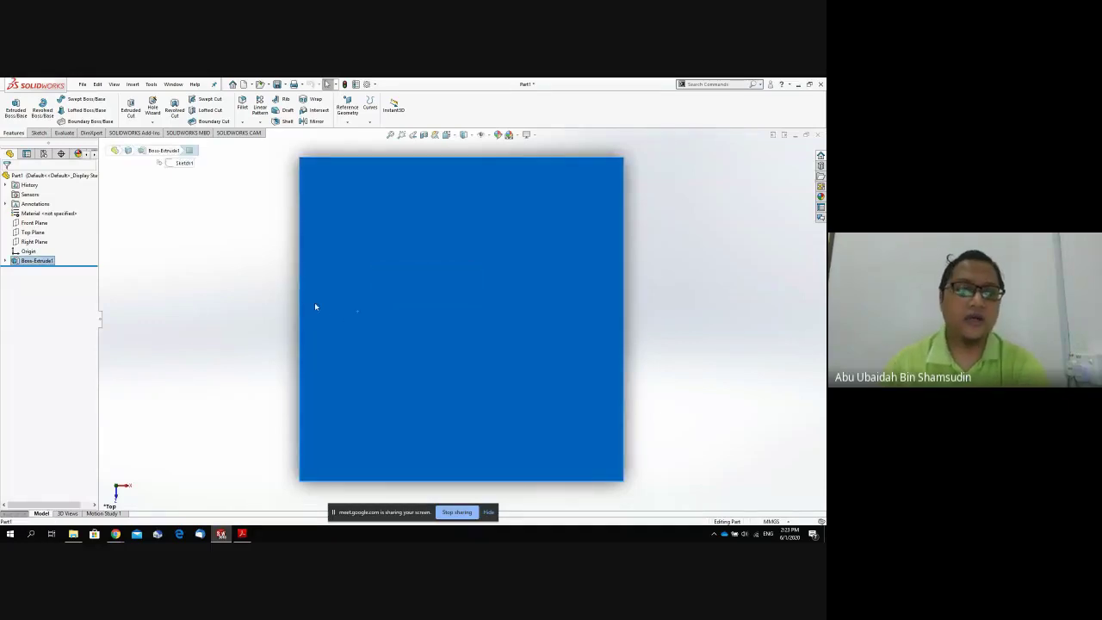
Draw a circle near the middle of the block's top face with a 10 mm radius.
{"action": "left_click", "coordinate": [43, 133]}
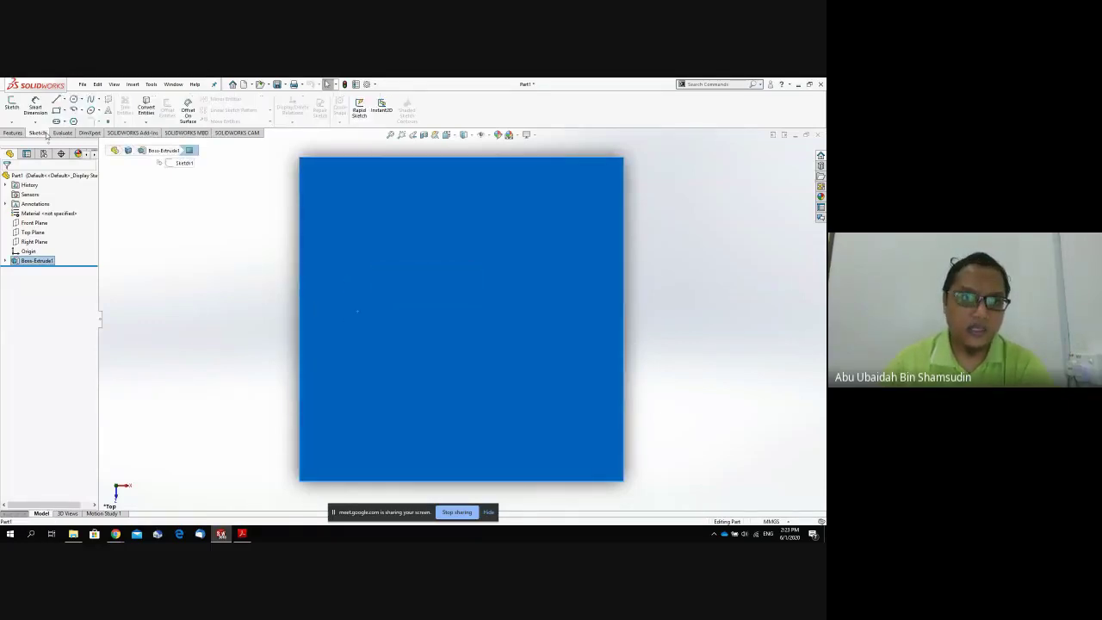
{"action": "left_click", "coordinate": [74, 101]}
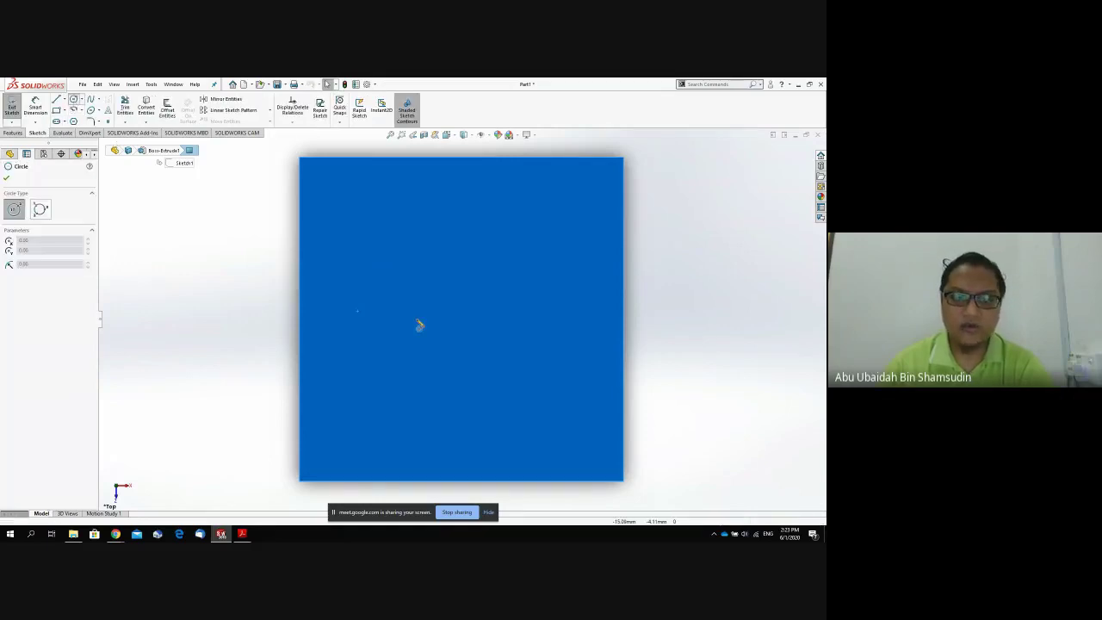
{"action": "left_click", "coordinate": [466, 316]}
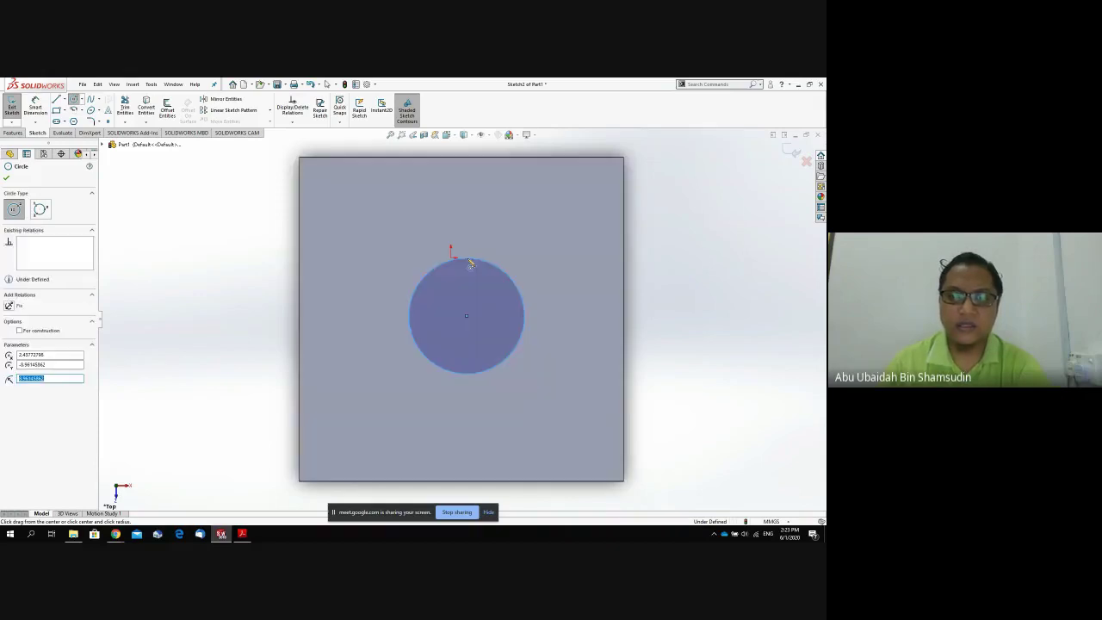
{"action": "left_click", "coordinate": [473, 262]}
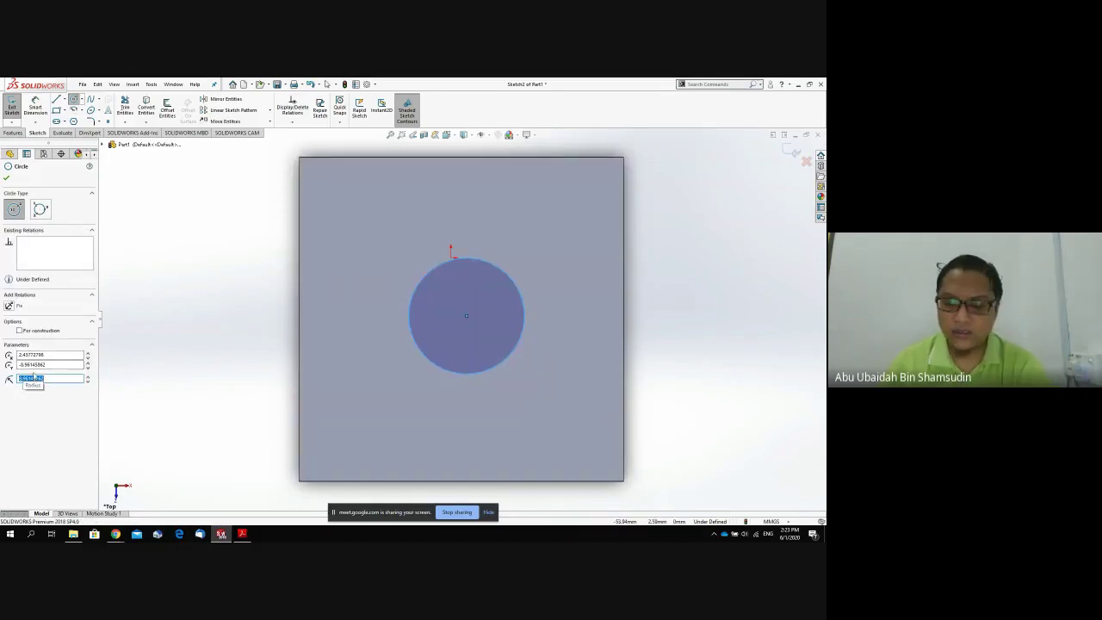
{"action": "type", "text": "10"}
{"action": "key", "text": "Return"}
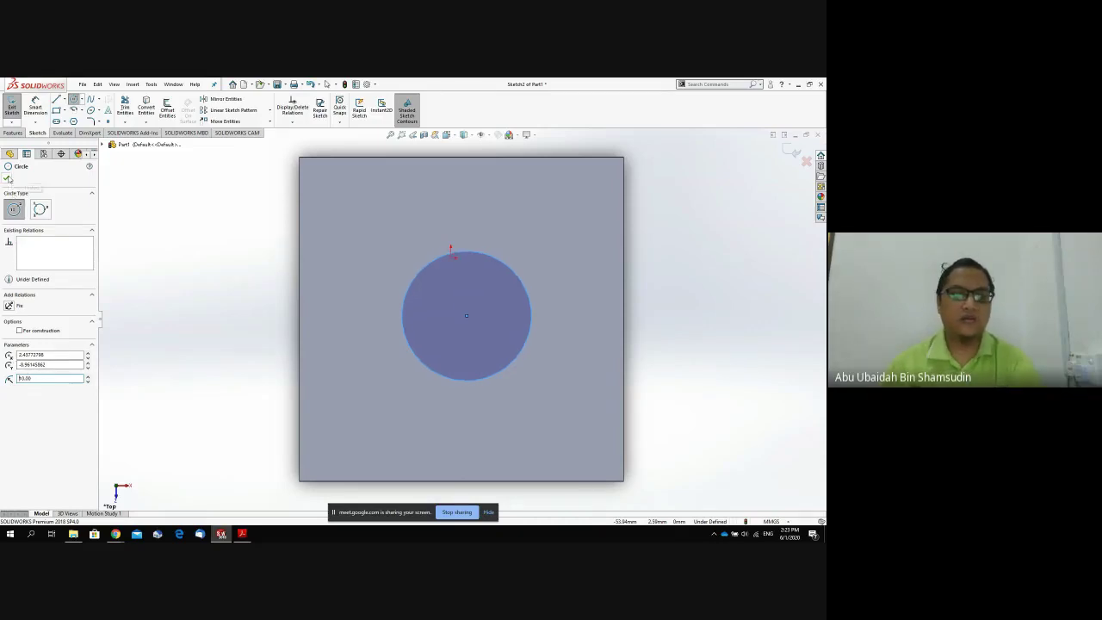
{"action": "left_click", "coordinate": [7, 179]}
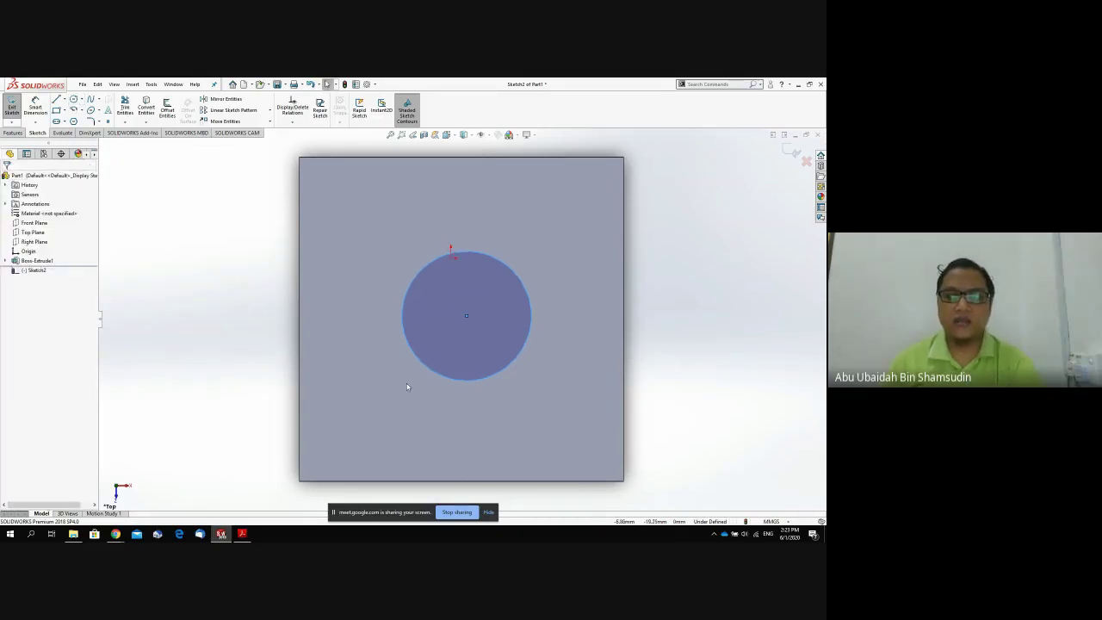
Orbit the block into a tilted 3-D view showing the circle on top.
{"action": "mouse_move", "coordinate": [411, 376]}
{"action": "middle_mouse_down"}
{"action": "mouse_move", "coordinate": [451, 325]}
{"action": "mouse_move", "coordinate": [382, 266]}
{"action": "mouse_move", "coordinate": [422, 225]}
{"action": "mouse_move", "coordinate": [409, 221]}
{"action": "mouse_move", "coordinate": [391, 260]}
{"action": "middle_mouse_up"}
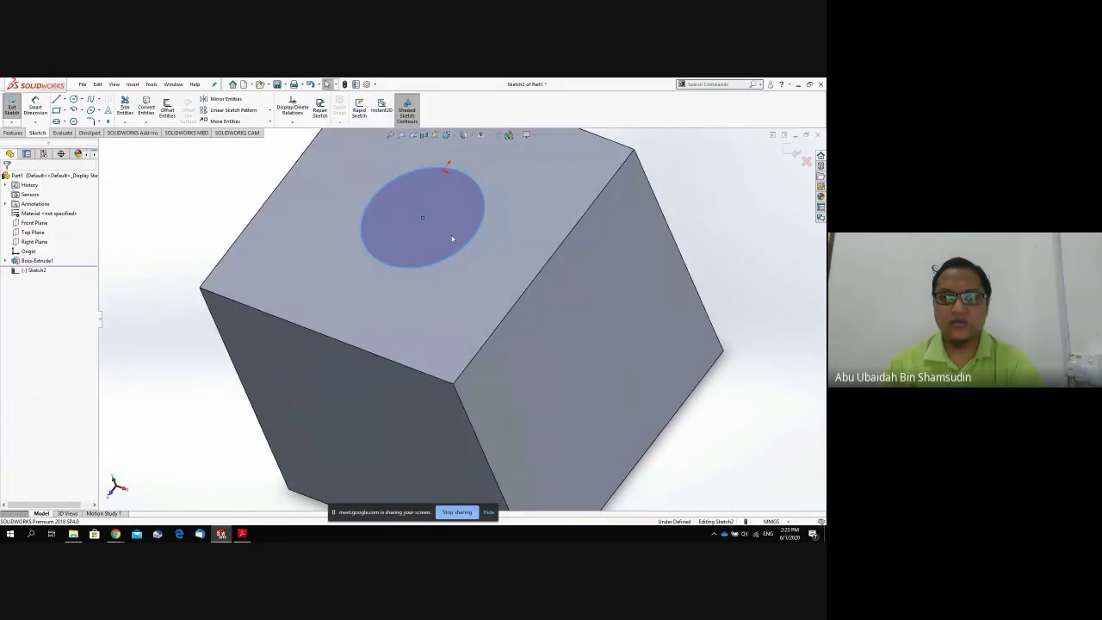
{"action": "middle_click_drag", "start_coordinate": [455, 351], "coordinate": [402, 253]}
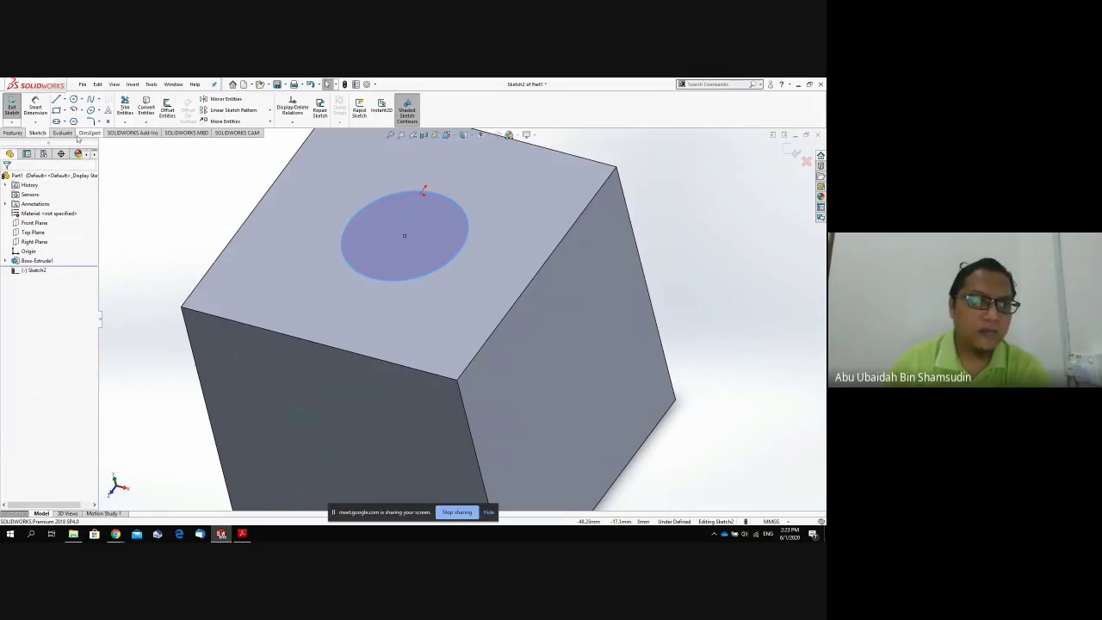
{"action": "left_click", "coordinate": [13, 133]}
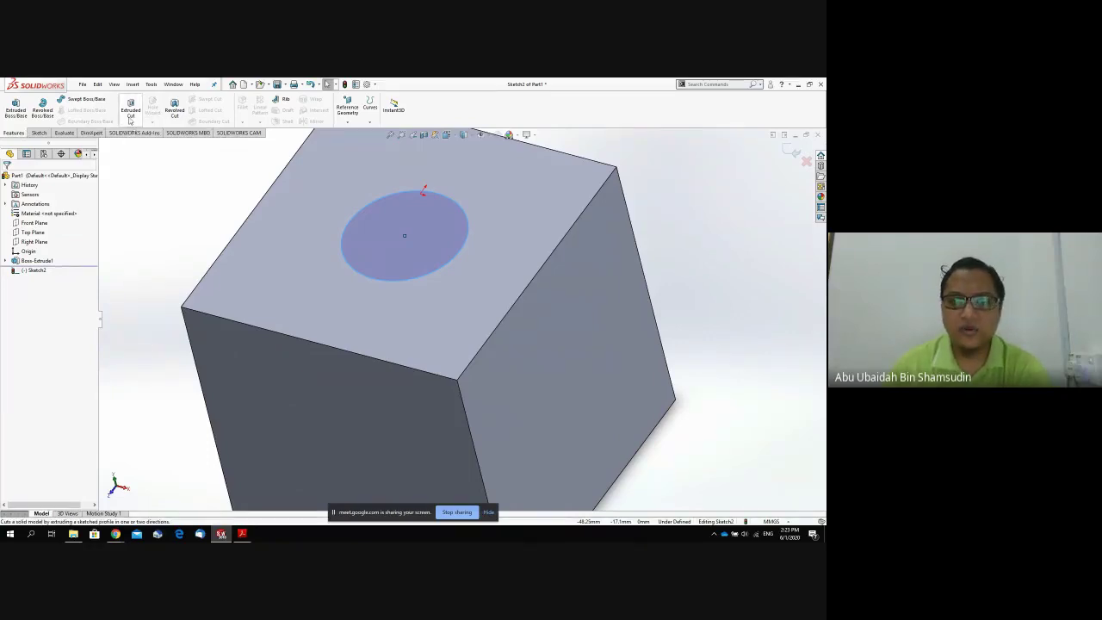
Extrude-cut the circle with a Through All end condition to bore the hole.
{"action": "left_click", "coordinate": [130, 120]}
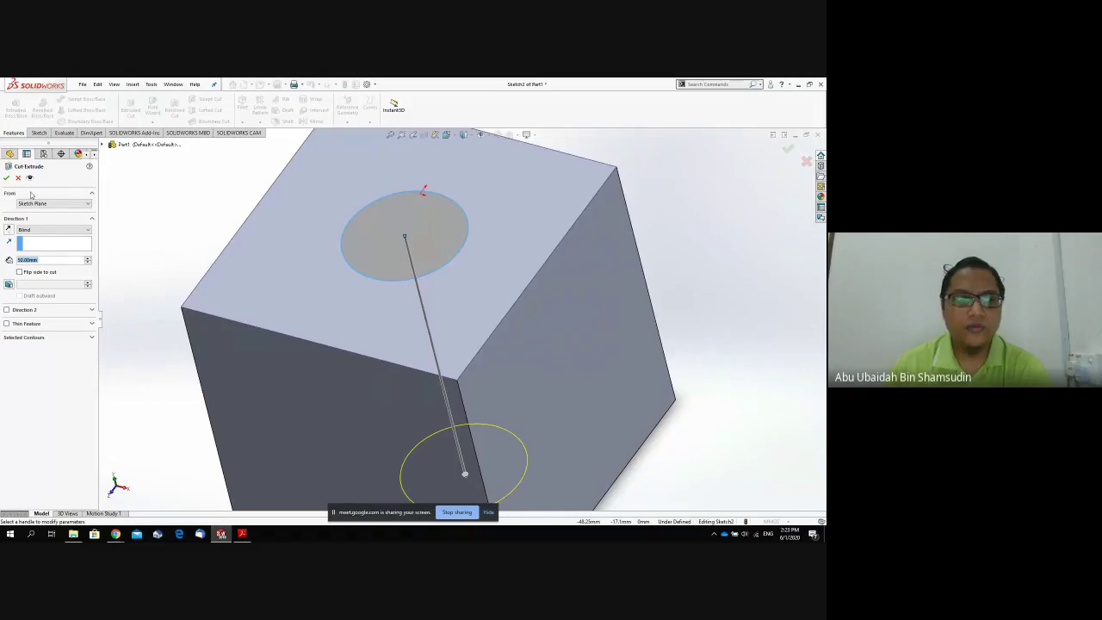
{"action": "left_click", "coordinate": [43, 230]}
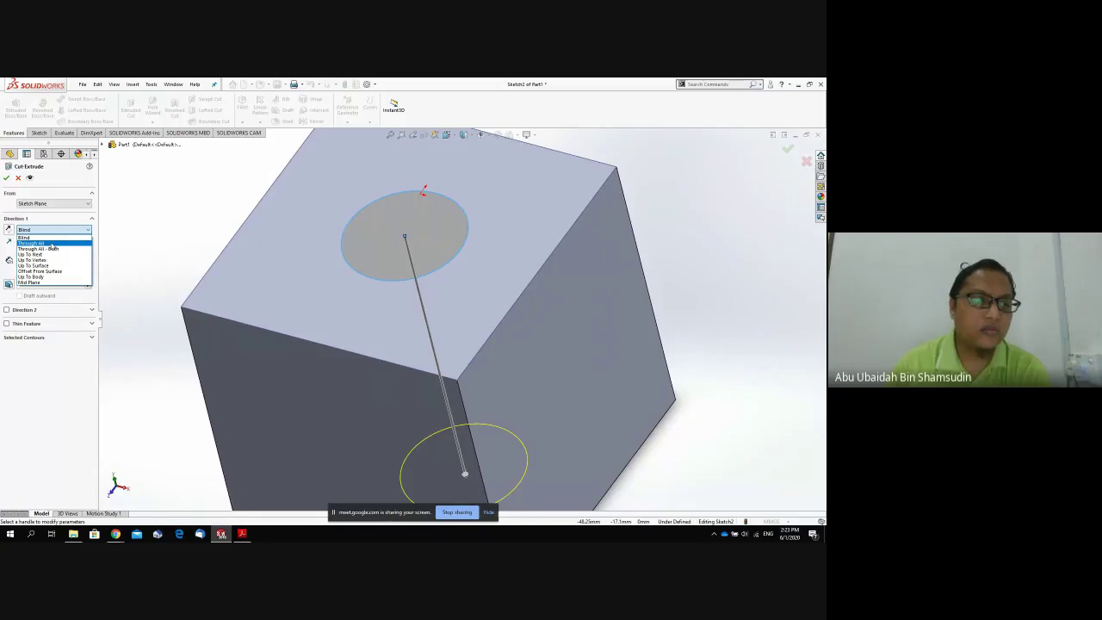
{"action": "left_click", "coordinate": [52, 245]}
{"action": "left_click", "coordinate": [6, 178]}
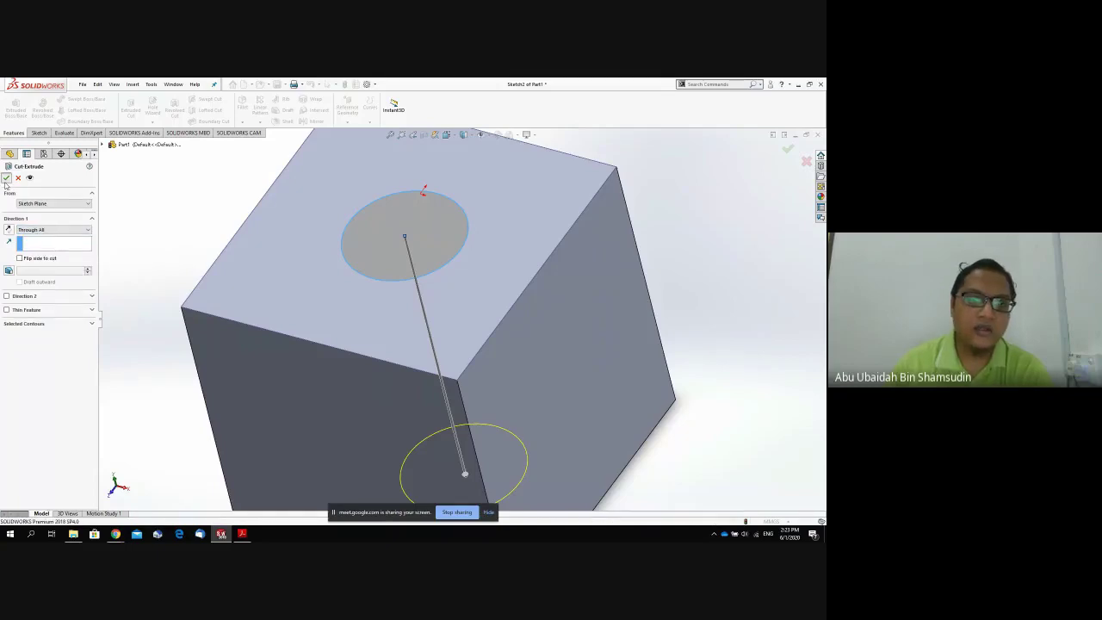
Orbit and zoom the block to inspect the through hole from top and side.
{"action": "left_click", "coordinate": [314, 274]}
{"action": "middle_click_drag", "start_coordinate": [312, 276], "coordinate": [353, 274]}
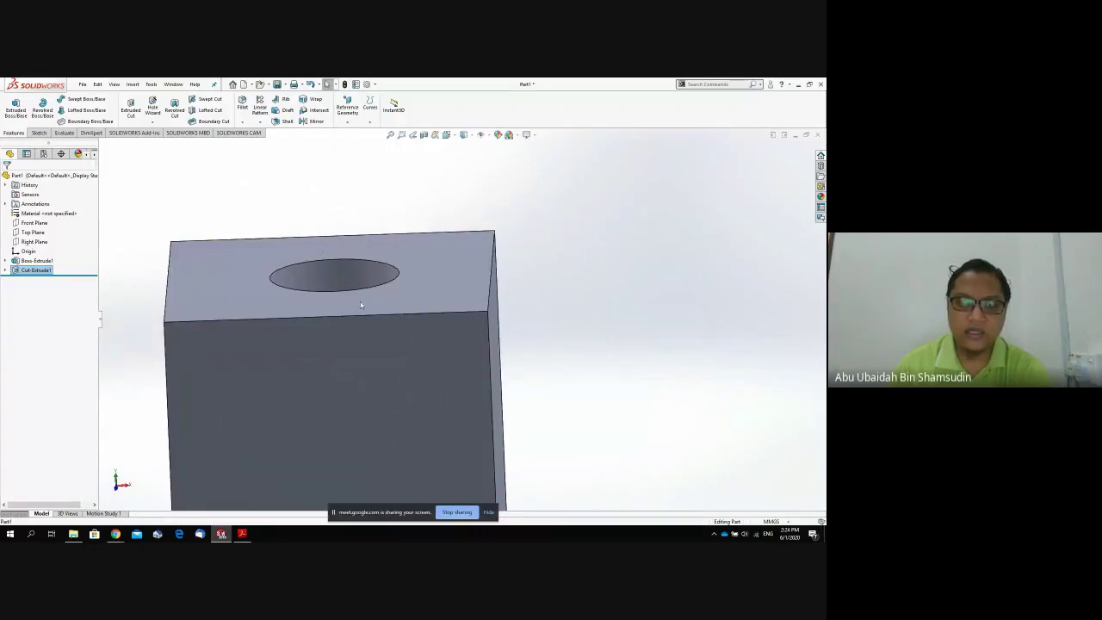
{"action": "scroll", "coordinate": [369, 284], "scroll_direction": "down", "scroll_amount": 1}
{"action": "scroll", "coordinate": [370, 283], "scroll_direction": "up", "scroll_amount": 6}
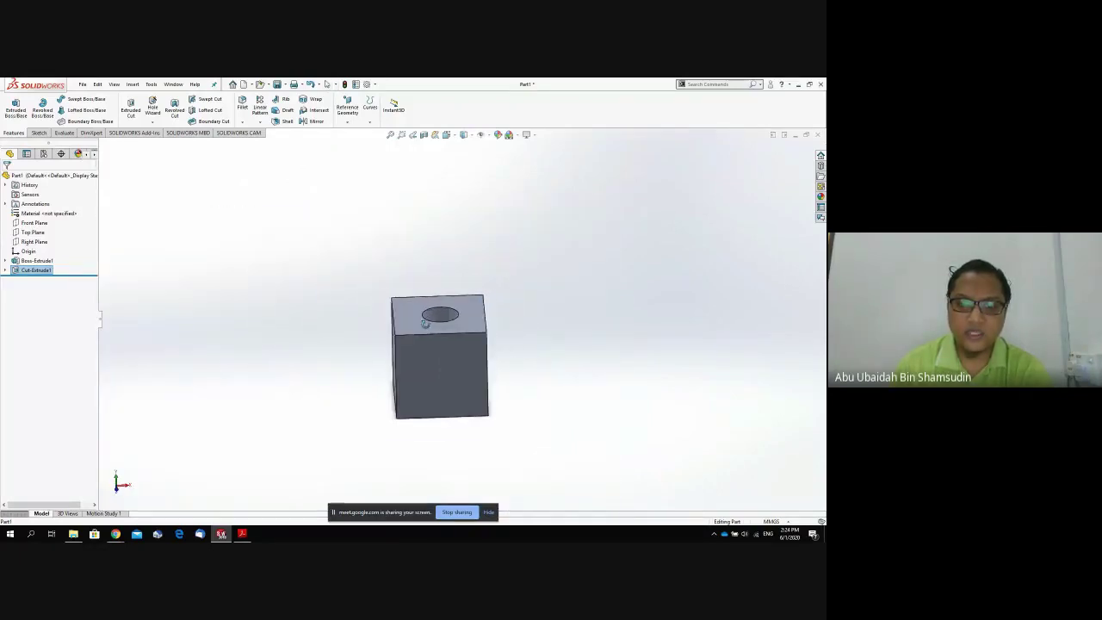
{"action": "middle_click_drag", "start_coordinate": [425, 323], "coordinate": [435, 344]}
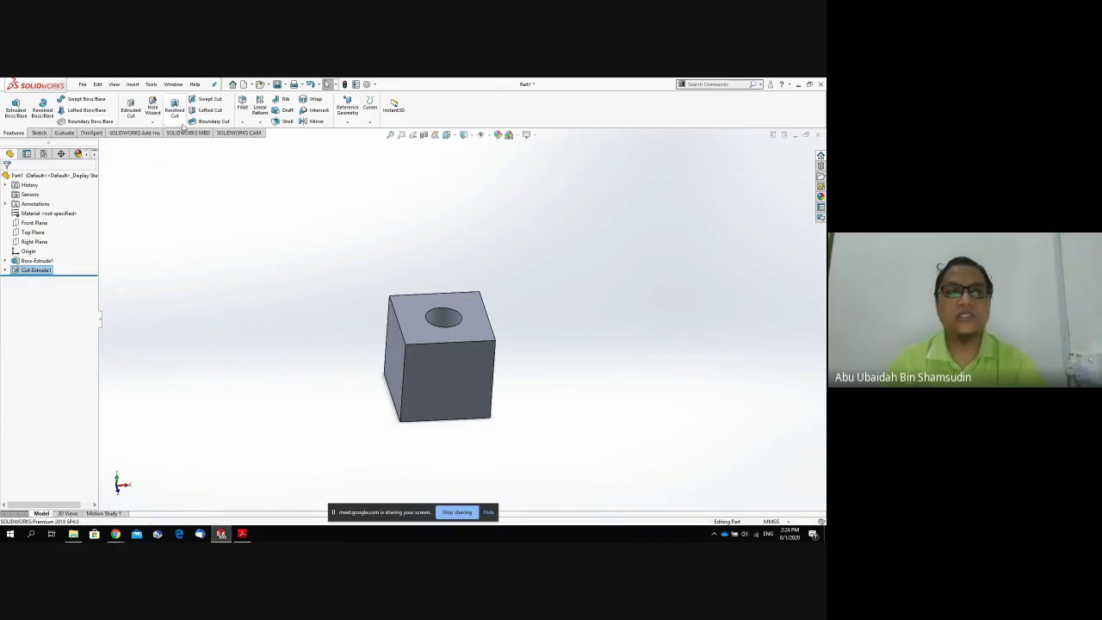
Start a 10 mm fillet and select the block's vertical and upper corner edges.
{"action": "left_click", "coordinate": [245, 109]}
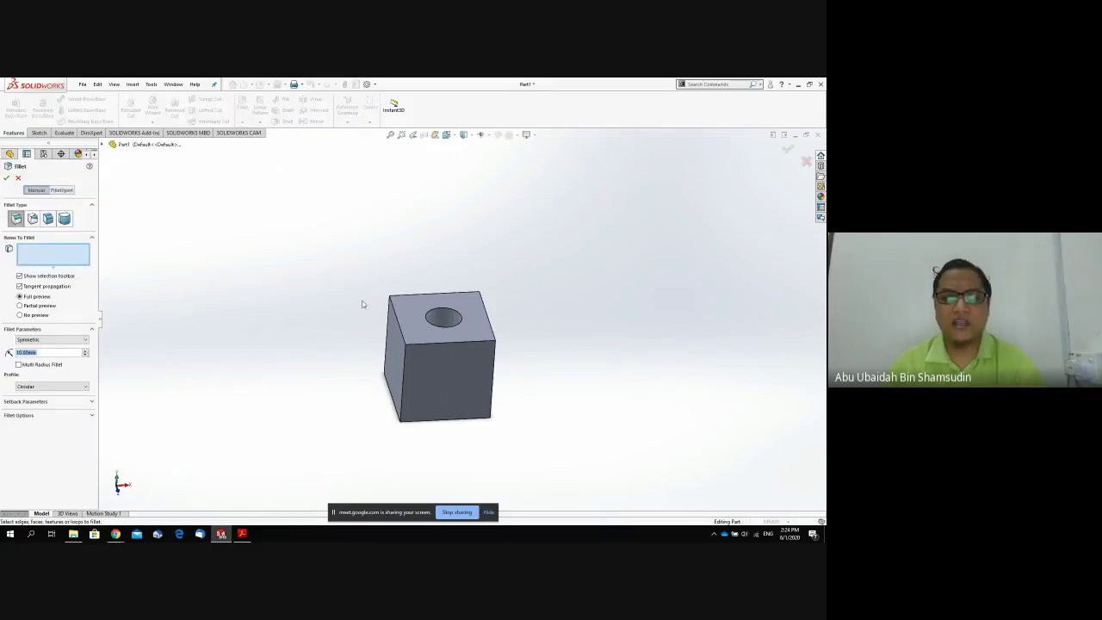
{"action": "left_click", "coordinate": [405, 372]}
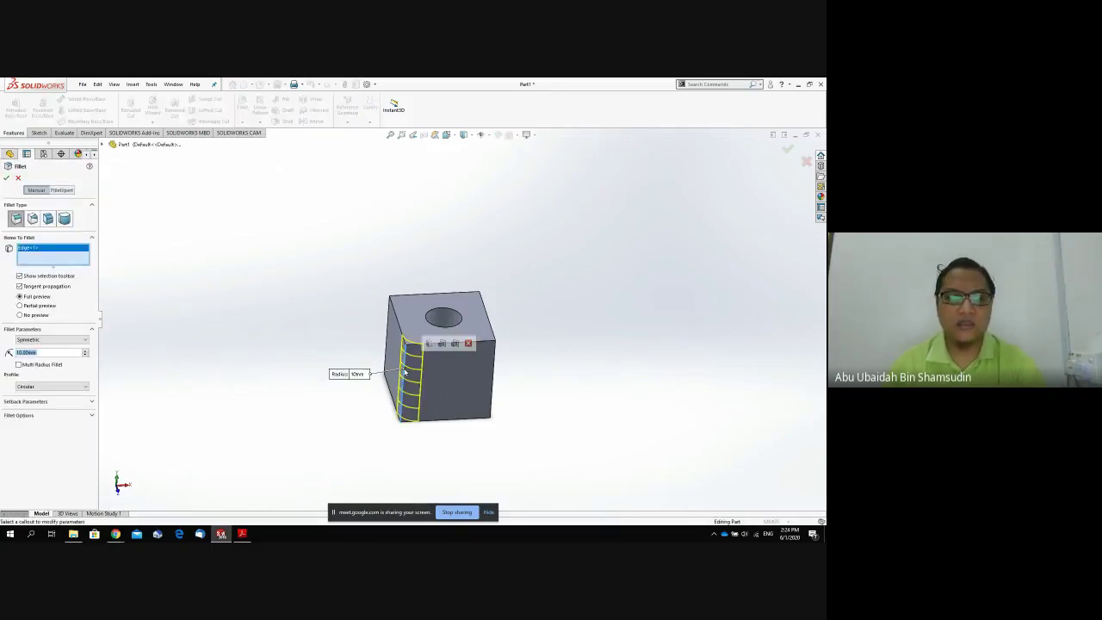
{"action": "left_click", "coordinate": [390, 326]}
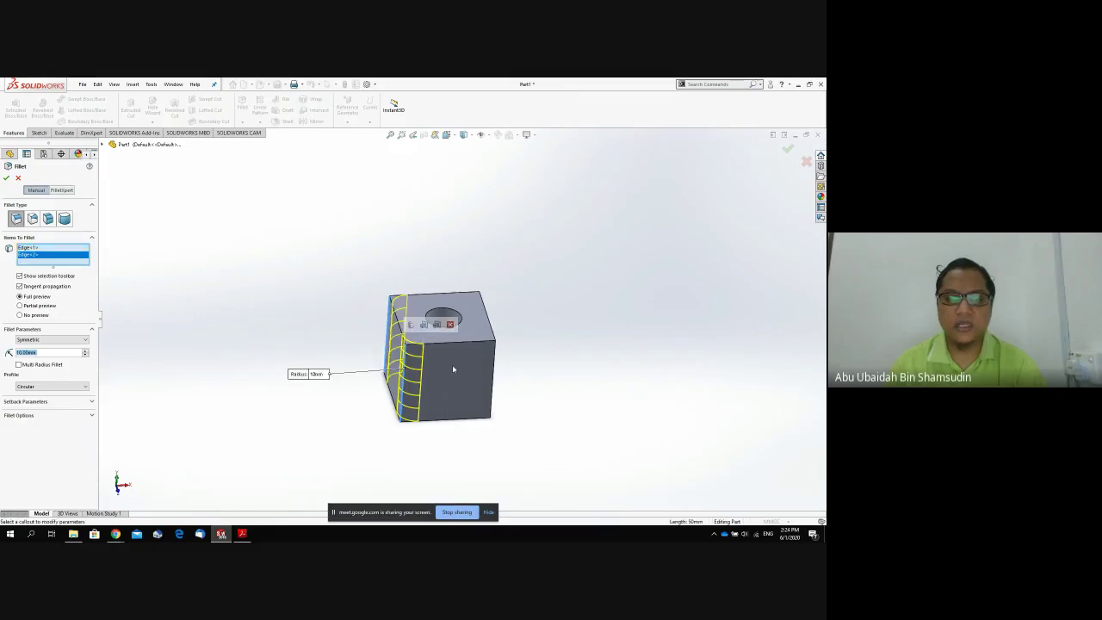
{"action": "left_click", "coordinate": [493, 379]}
{"action": "middle_click_drag", "start_coordinate": [496, 379], "coordinate": [462, 391]}
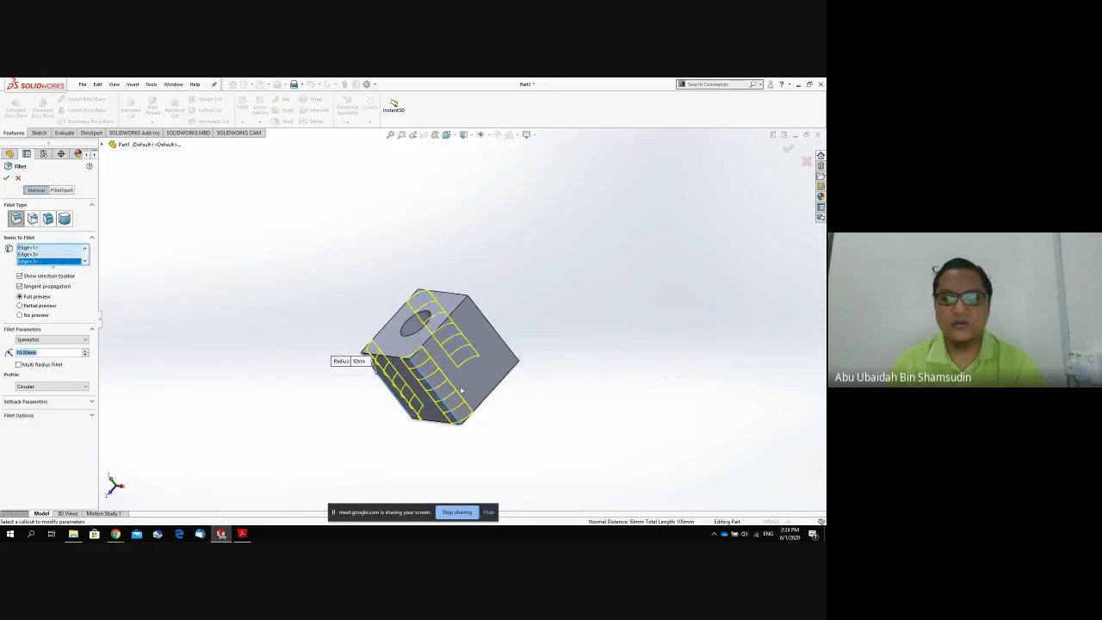
{"action": "left_click", "coordinate": [498, 336]}
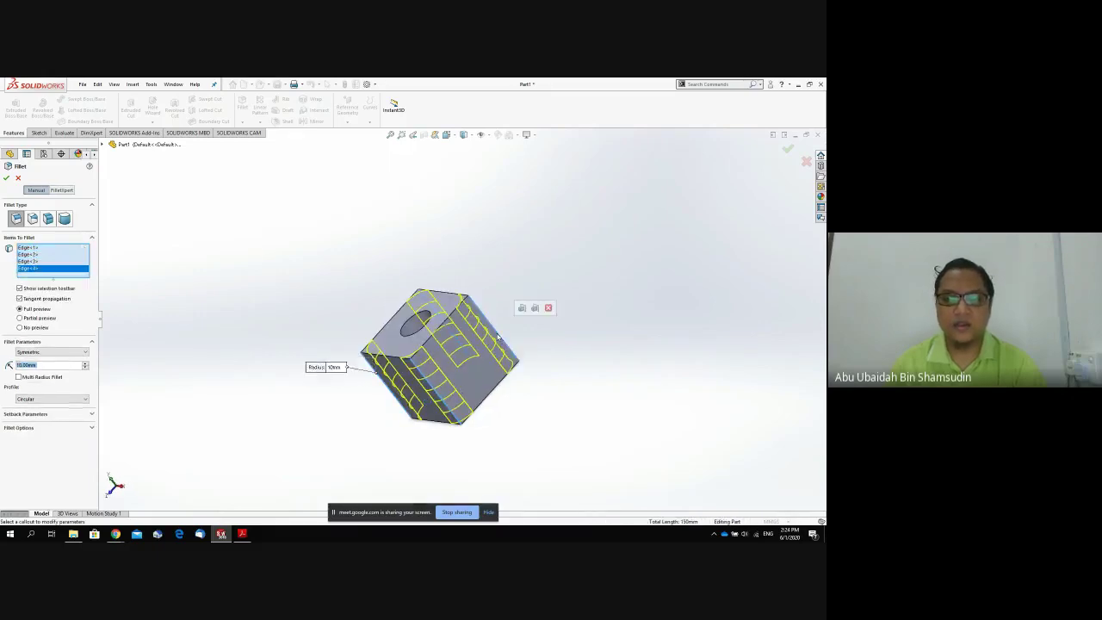
{"action": "left_click", "coordinate": [454, 337]}
Add the top-front, top-back and hole-face edges, then apply the 10 mm fillet.
{"action": "middle_click_drag", "start_coordinate": [455, 340], "coordinate": [446, 392]}
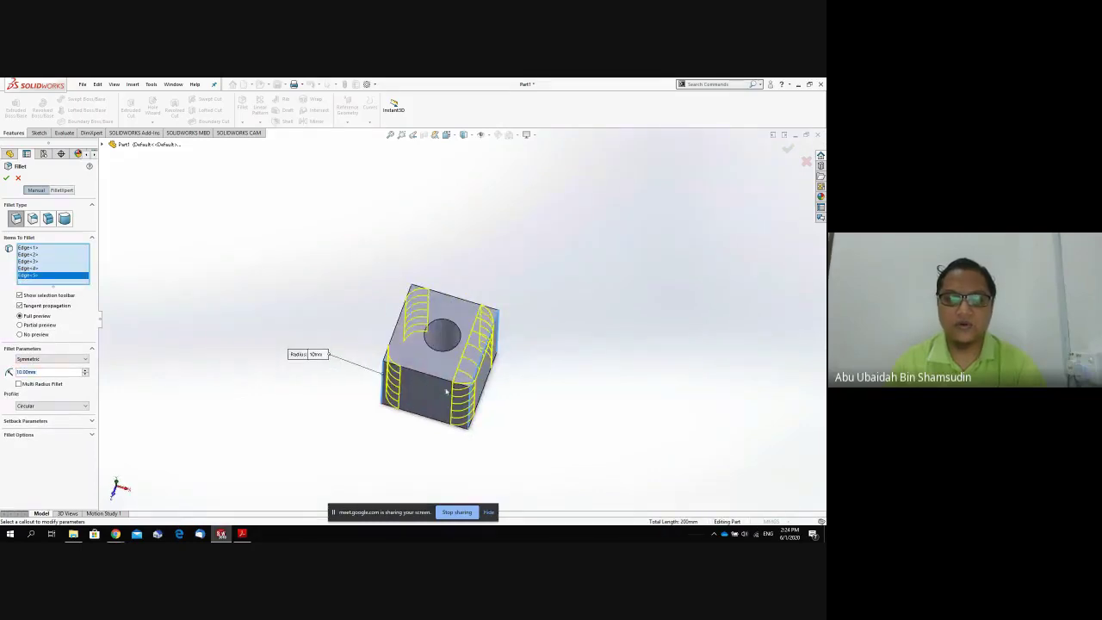
{"action": "left_click", "coordinate": [409, 359]}
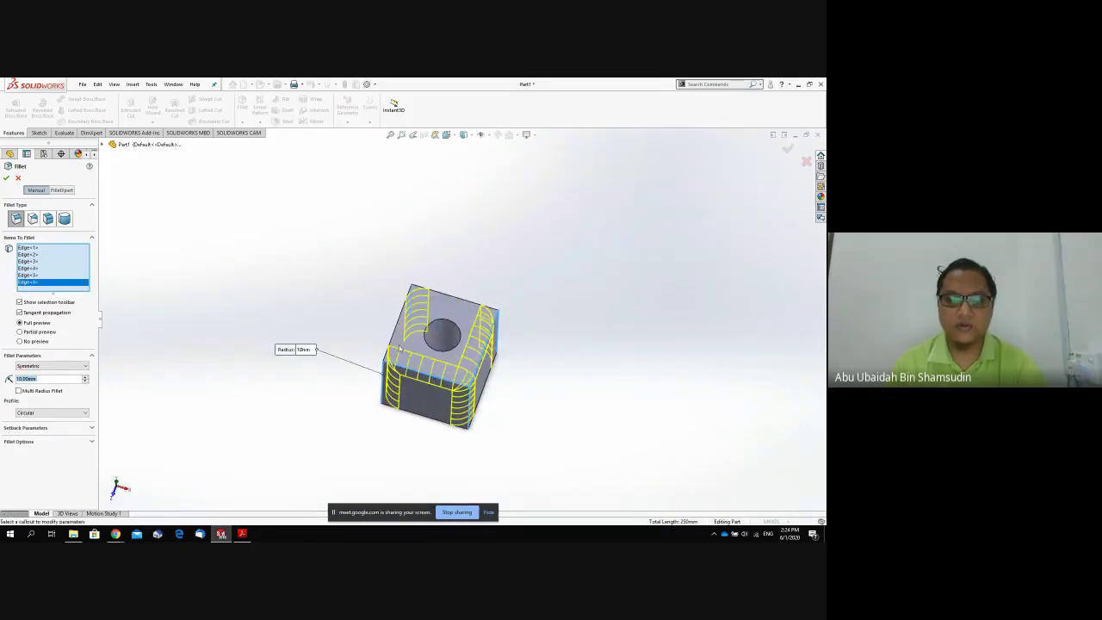
{"action": "left_click", "coordinate": [457, 299]}
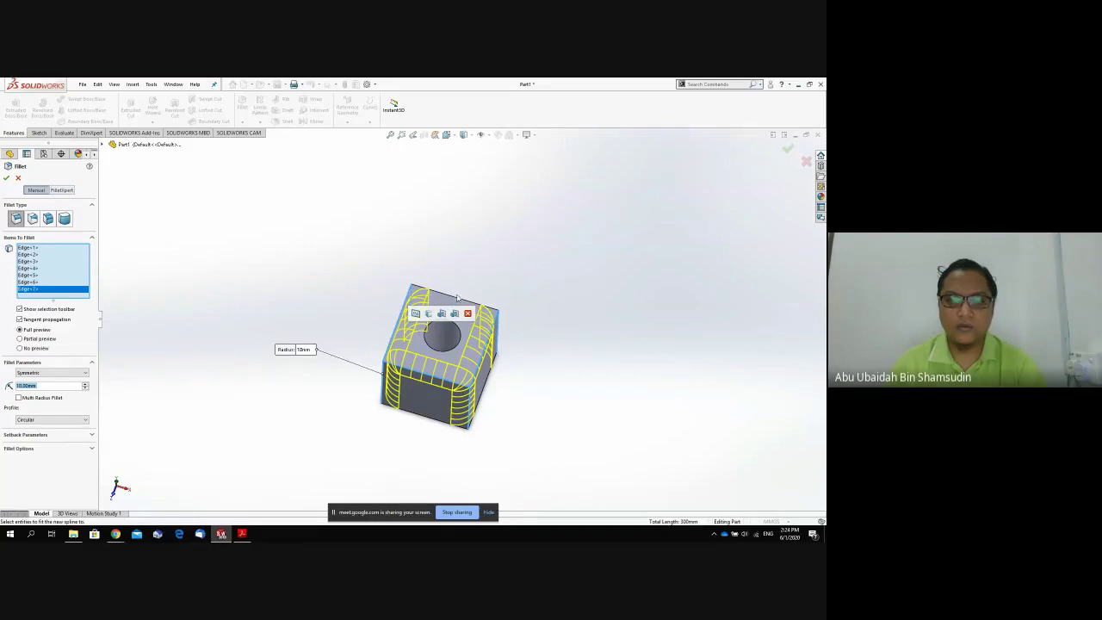
{"action": "middle_click_drag", "start_coordinate": [457, 299], "coordinate": [436, 344]}
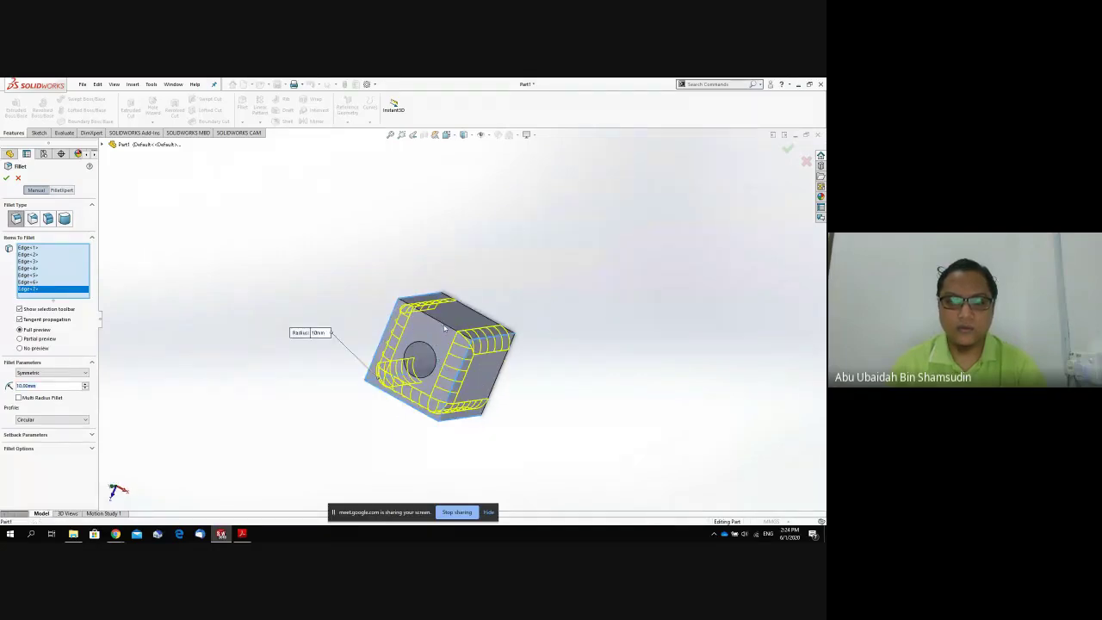
{"action": "left_click", "coordinate": [445, 325]}
{"action": "left_click", "coordinate": [8, 179]}
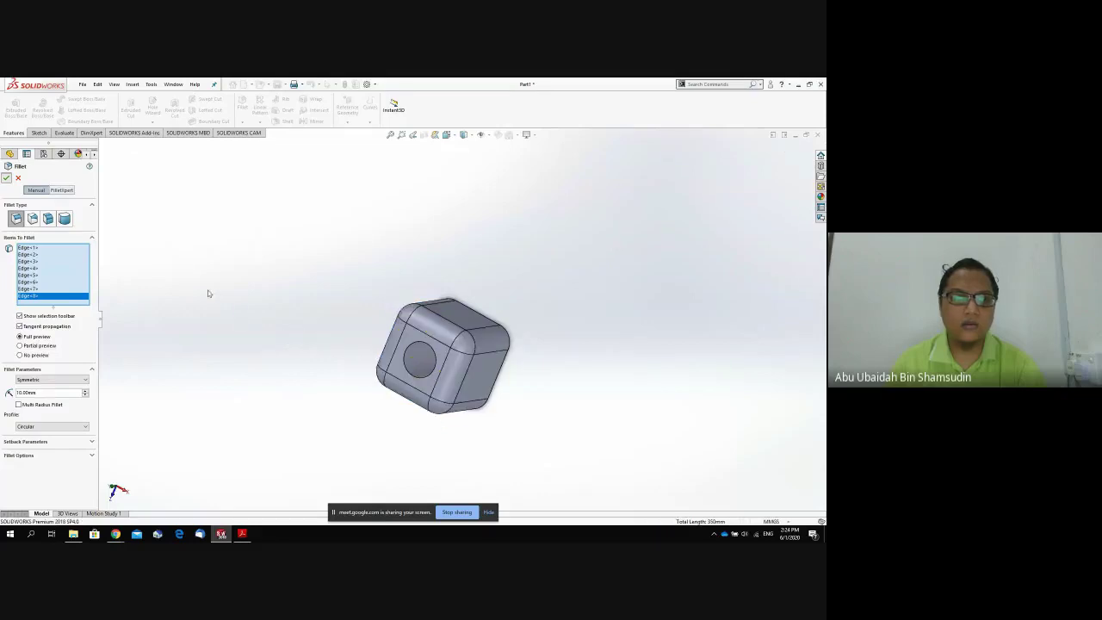
{"action": "middle_click_drag", "start_coordinate": [303, 345], "coordinate": [436, 226]}
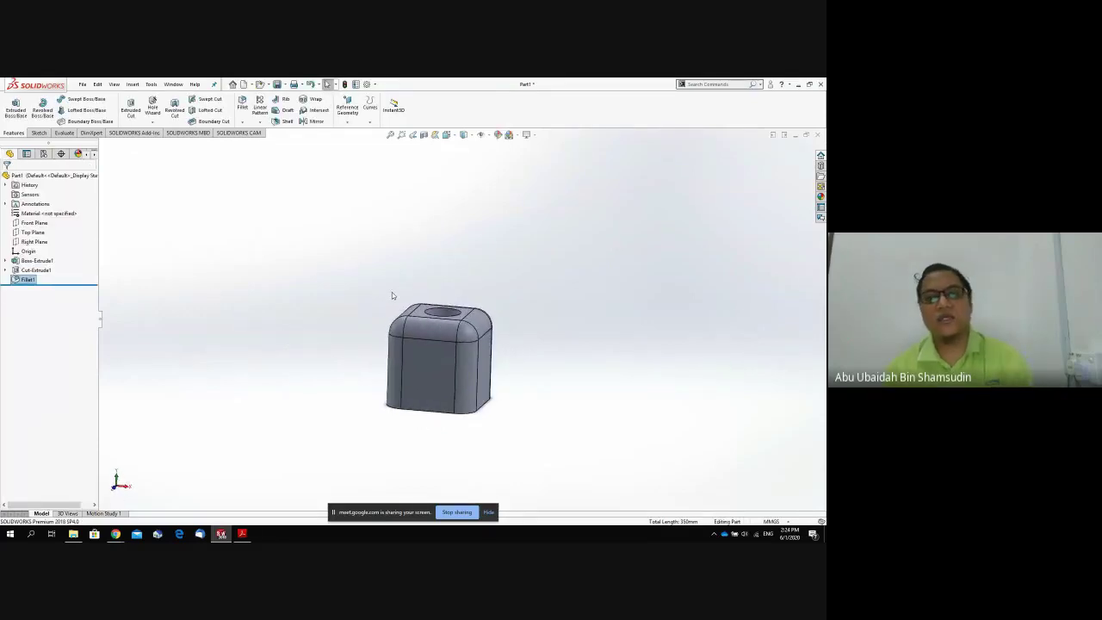
{"action": "mouse_move", "coordinate": [391, 292]}
{"action": "middle_mouse_down"}
{"action": "mouse_move", "coordinate": [354, 339]}
{"action": "mouse_move", "coordinate": [382, 290]}
{"action": "mouse_move", "coordinate": [409, 285]}
{"action": "middle_mouse_up"}
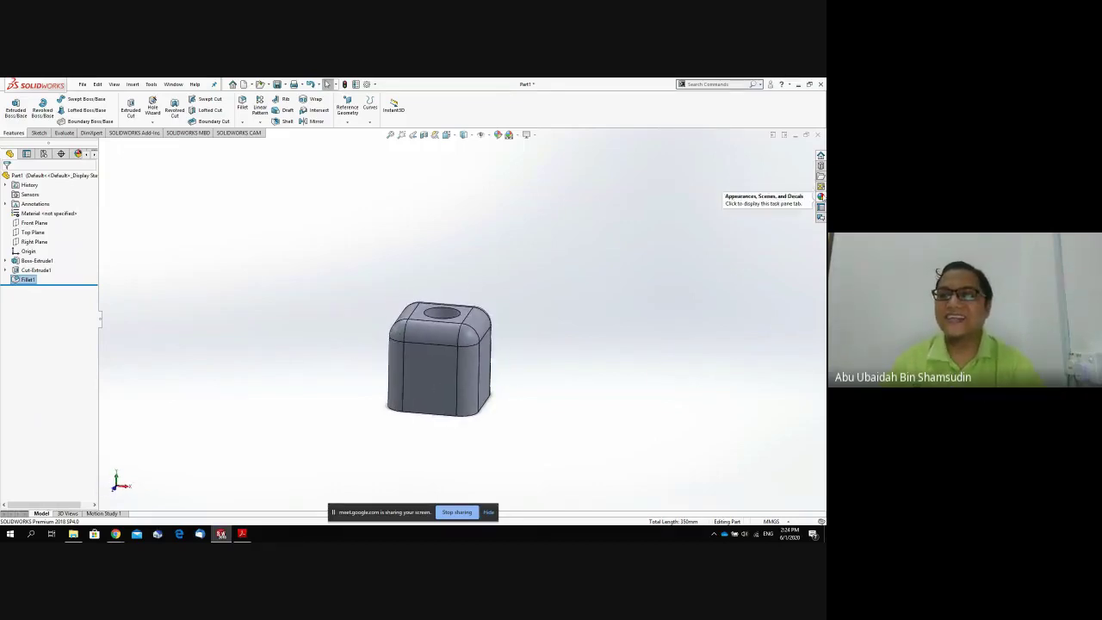
{"action": "left_click", "coordinate": [817, 197]}
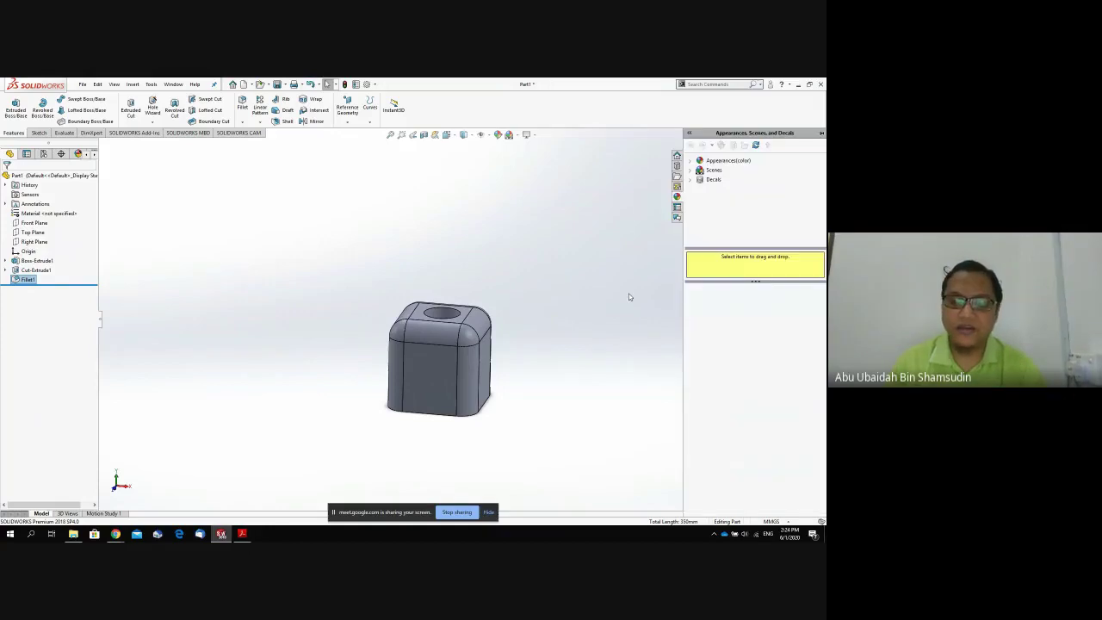
{"action": "left_click", "coordinate": [490, 365]}
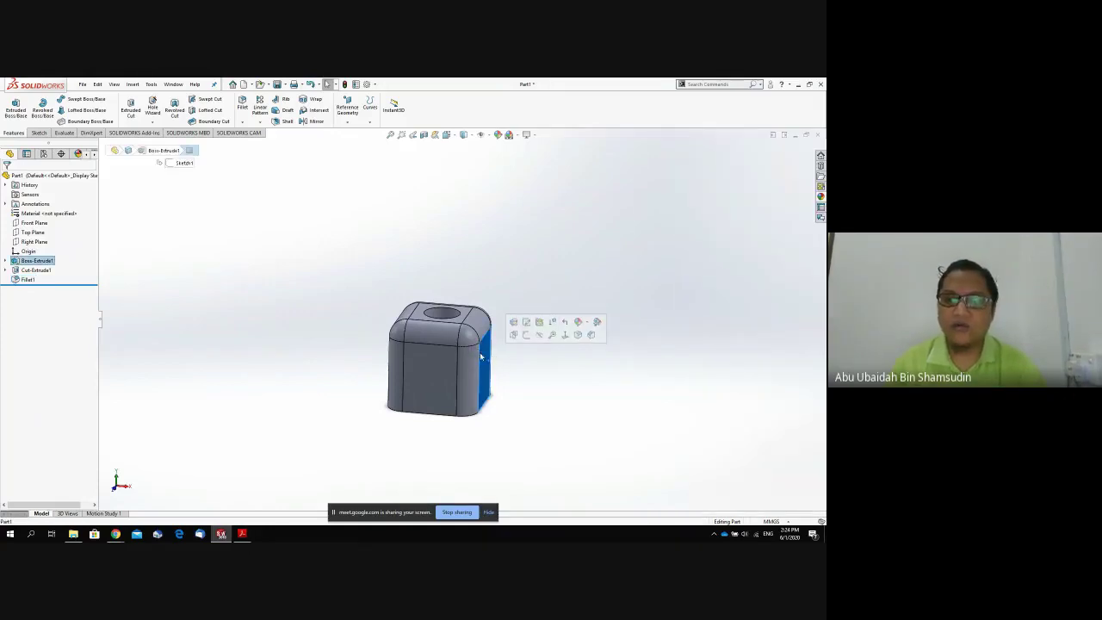
{"action": "left_click", "coordinate": [587, 325]}
{"action": "left_click", "coordinate": [482, 281]}
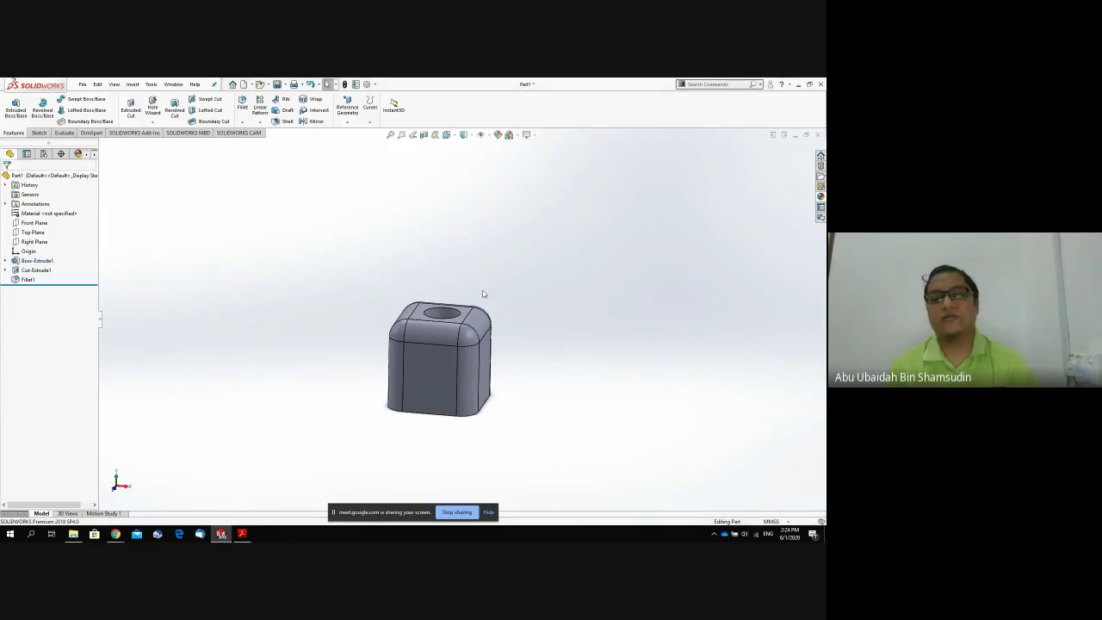
{"action": "middle_click_drag", "start_coordinate": [486, 289], "coordinate": [330, 469]}
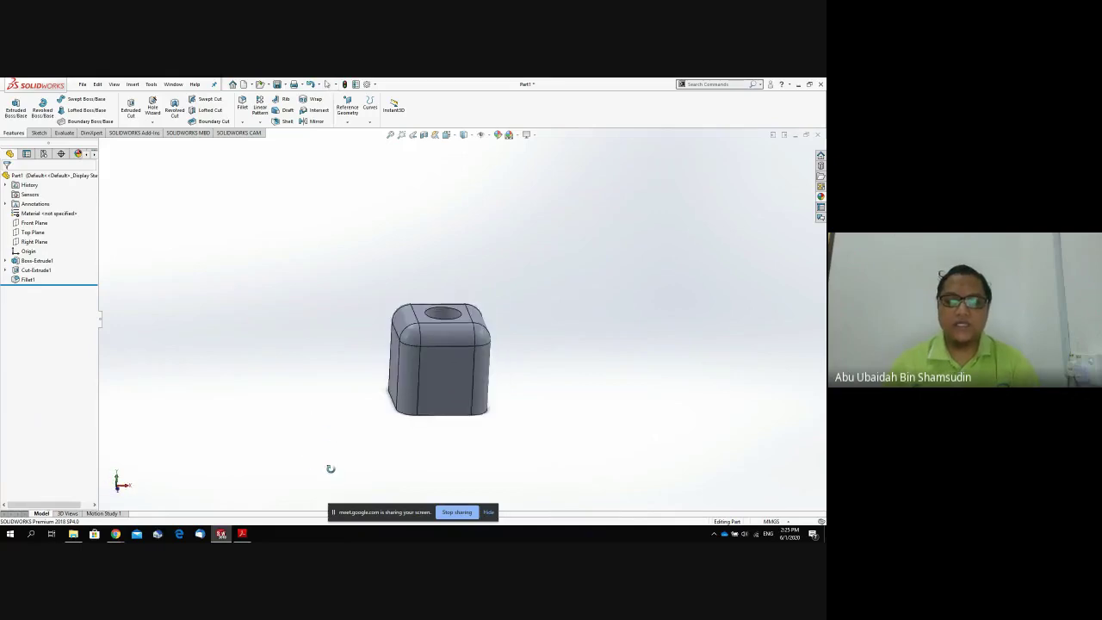
Save the part as 'Base' in the Kelas Robotic folder.
{"action": "left_click", "coordinate": [83, 85]}
{"action": "left_click", "coordinate": [145, 199]}
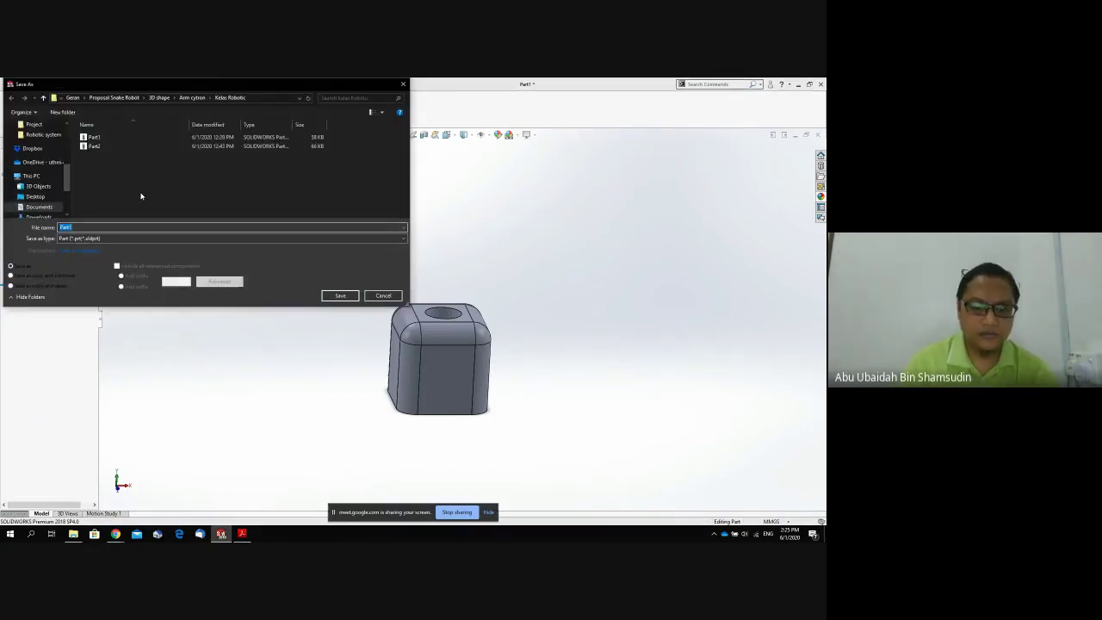
{"action": "type", "text": "Base"}
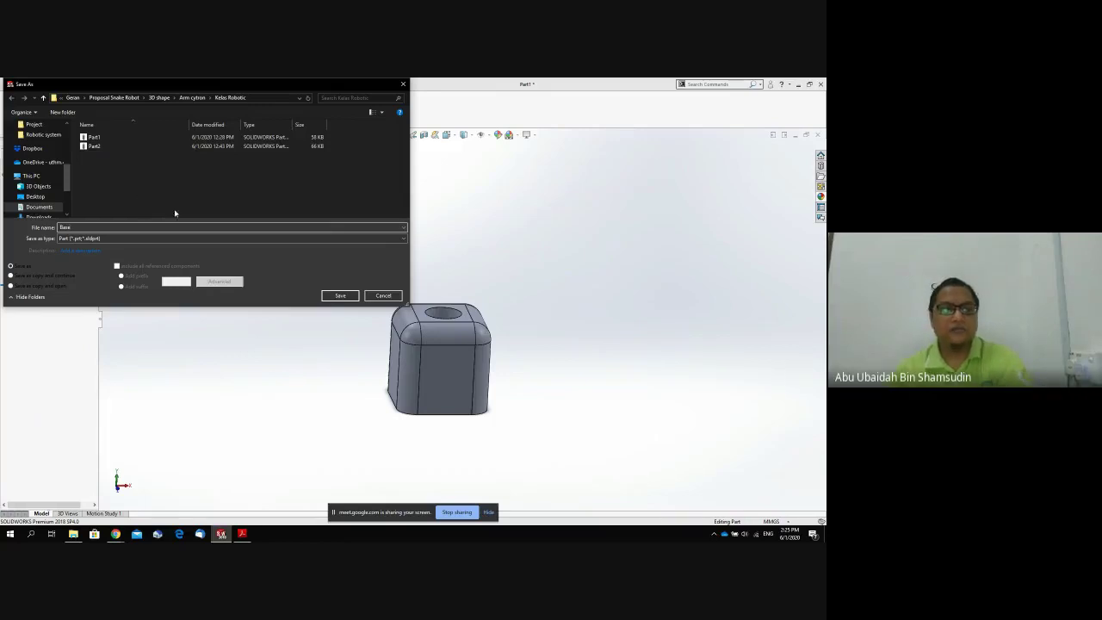
{"action": "left_click", "coordinate": [338, 296]}
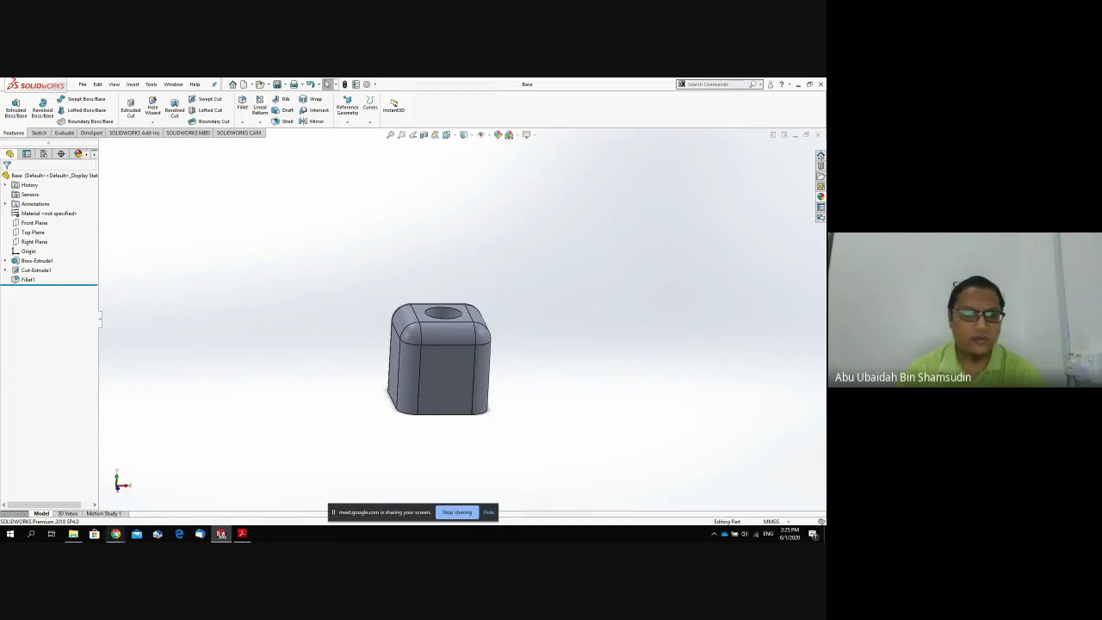
Admit the pending join request in Google Meet, then return to the Base part in SOLIDWORKS.
{"action": "mouse_move", "coordinate": [116, 534]}
{"action": "left_click", "coordinate": [155, 492]}
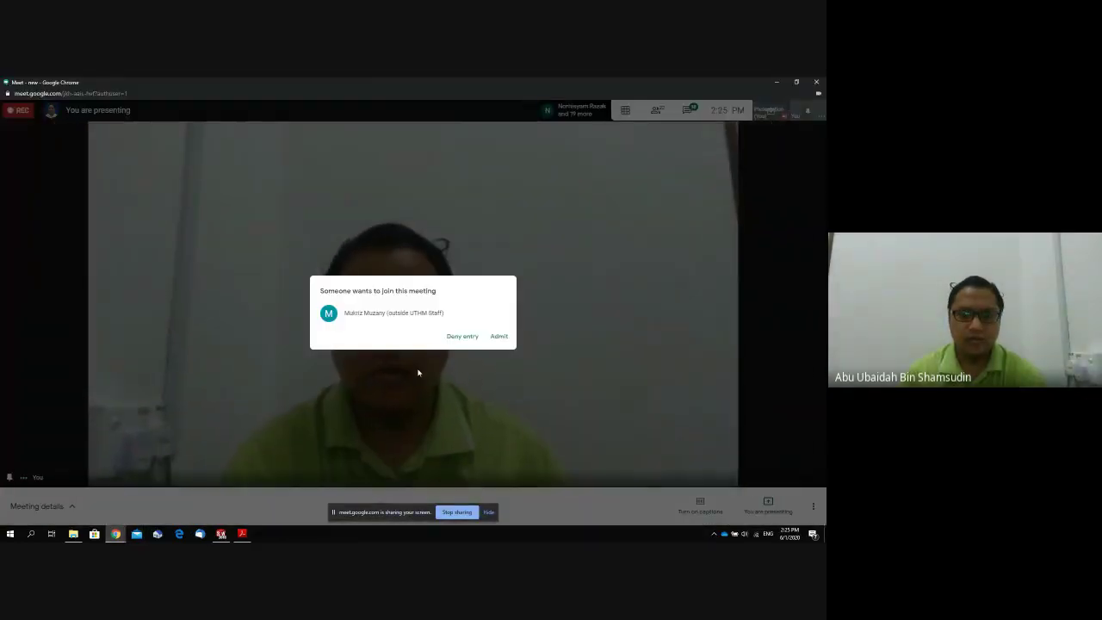
{"action": "left_click", "coordinate": [500, 337]}
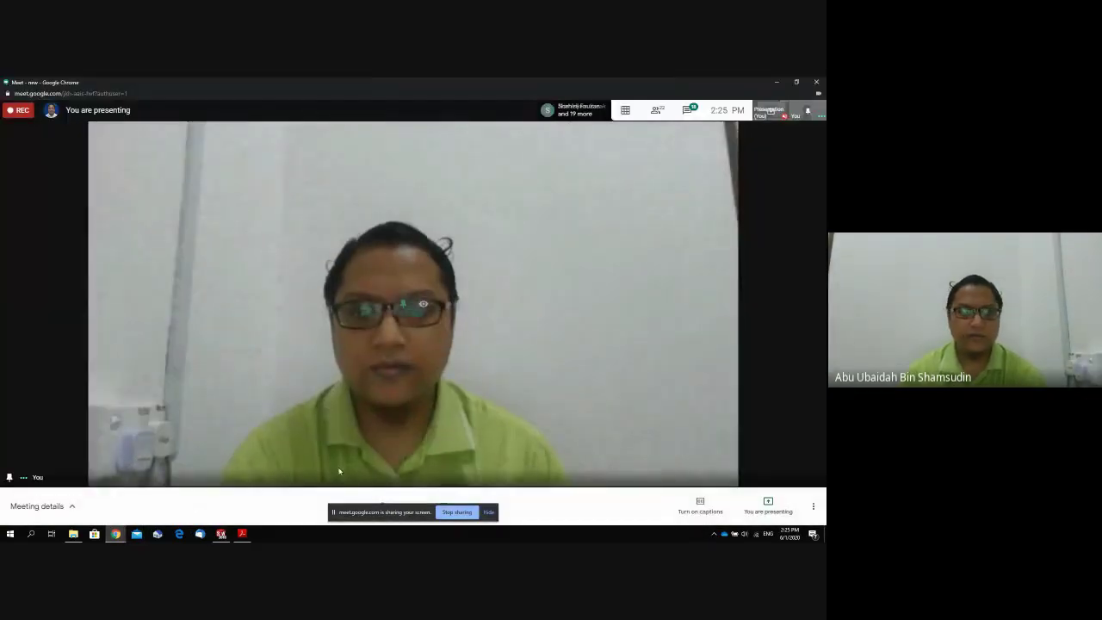
{"action": "left_click", "coordinate": [221, 534]}
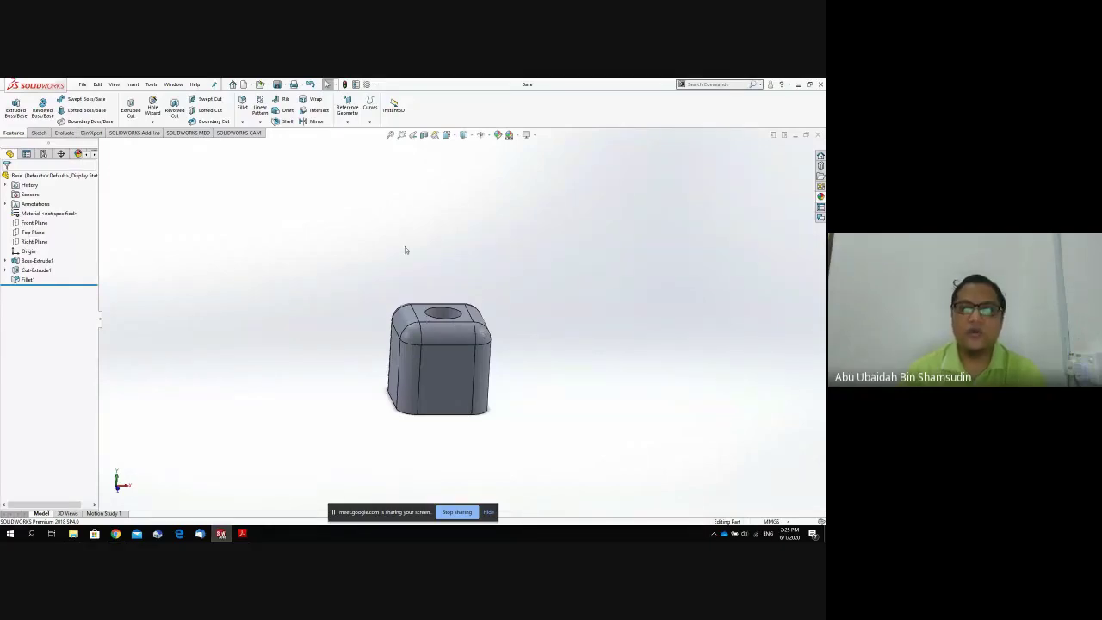
Create a new part and orient the view normal to its Top Plane.
{"action": "left_click", "coordinate": [83, 84]}
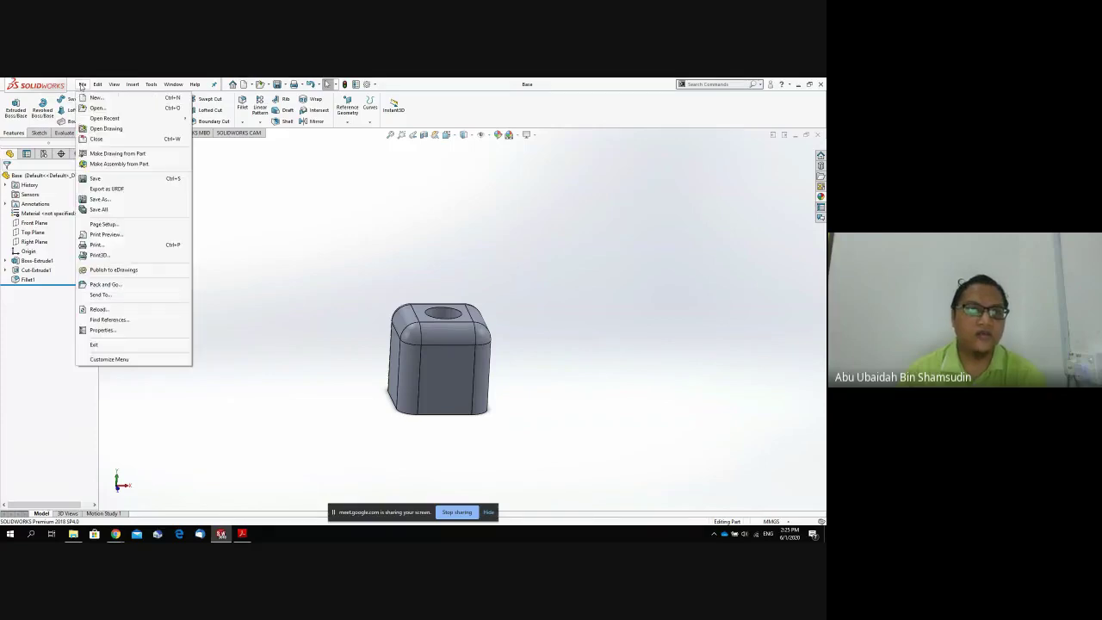
{"action": "left_click", "coordinate": [95, 98]}
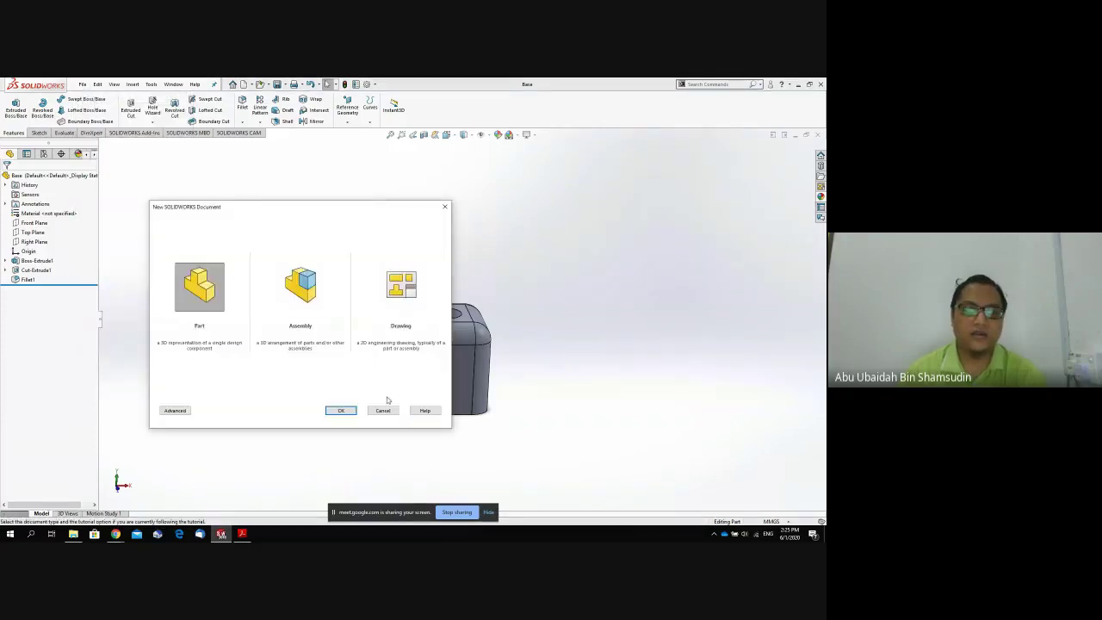
{"action": "left_click", "coordinate": [342, 411]}
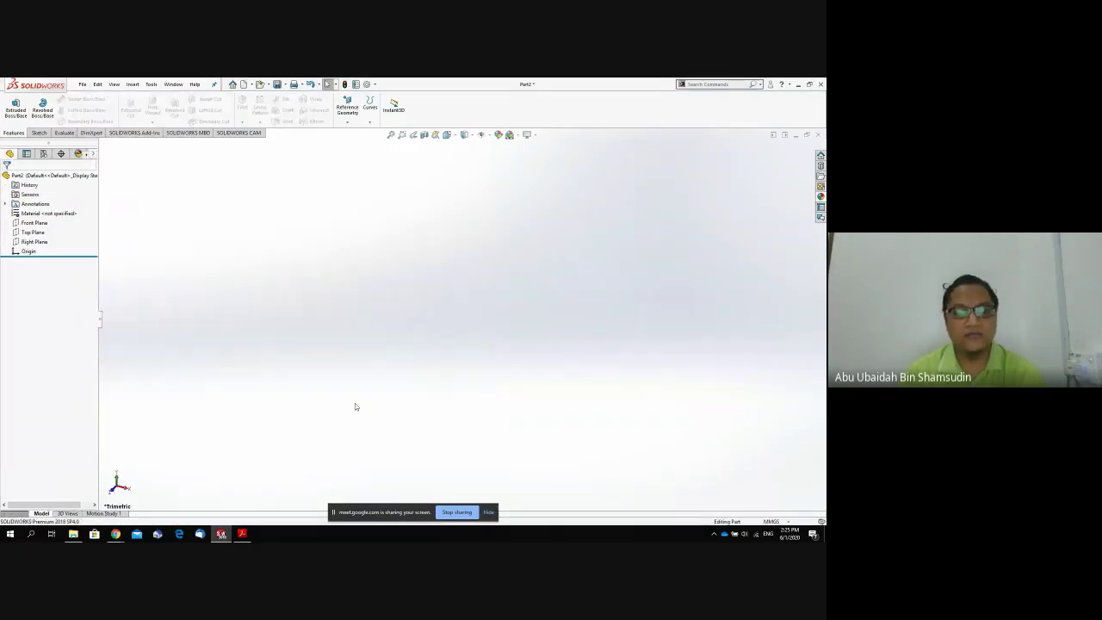
{"action": "left_click", "coordinate": [34, 232]}
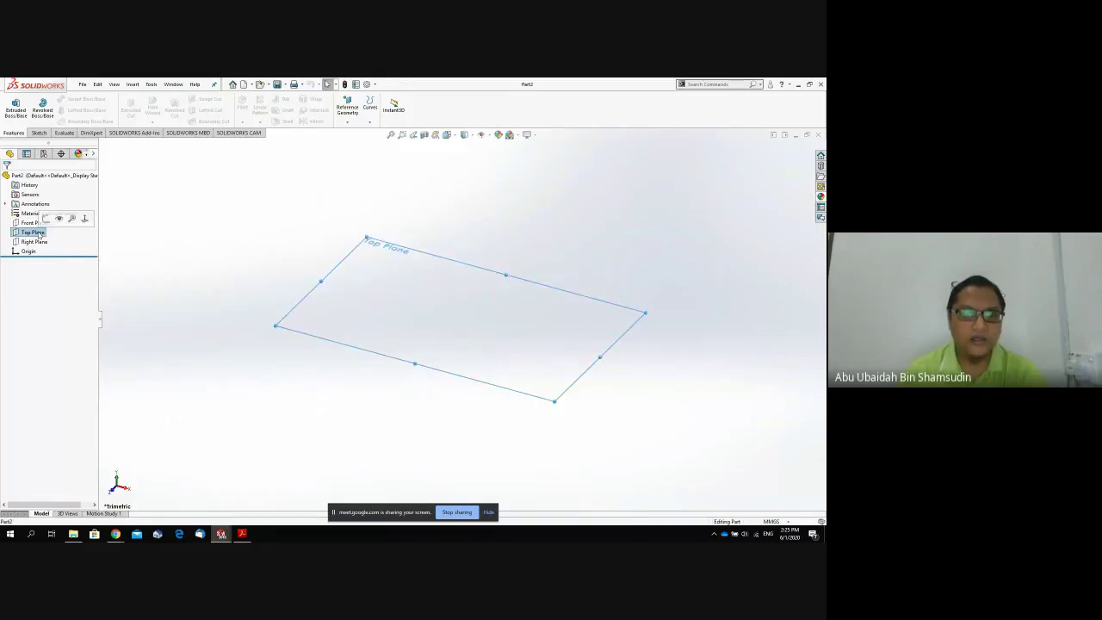
{"action": "key", "text": "space"}
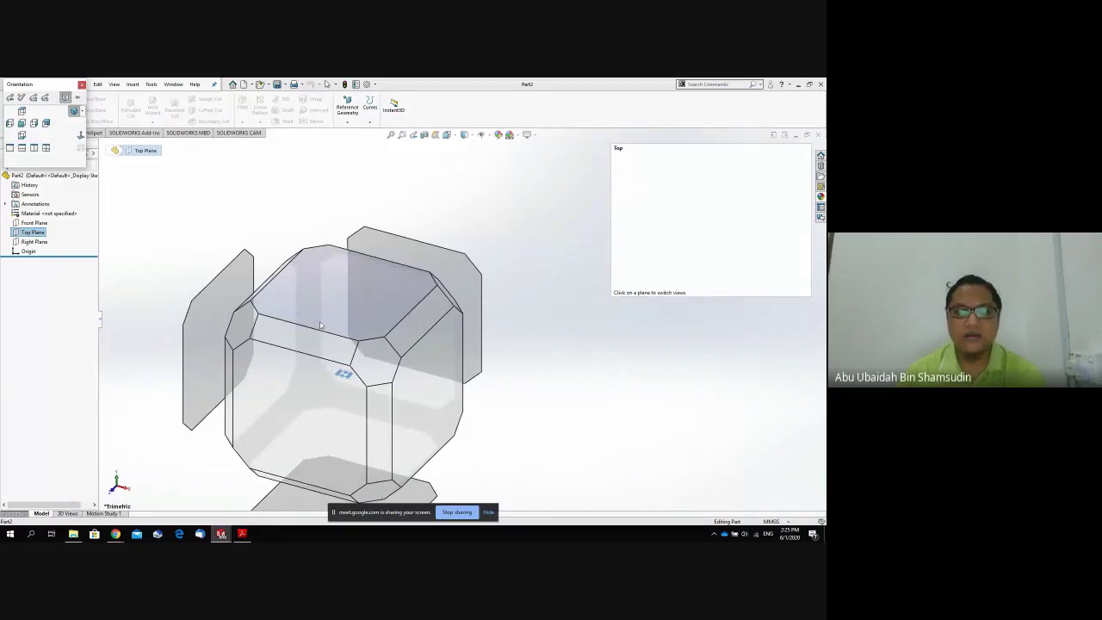
{"action": "left_click", "coordinate": [366, 299]}
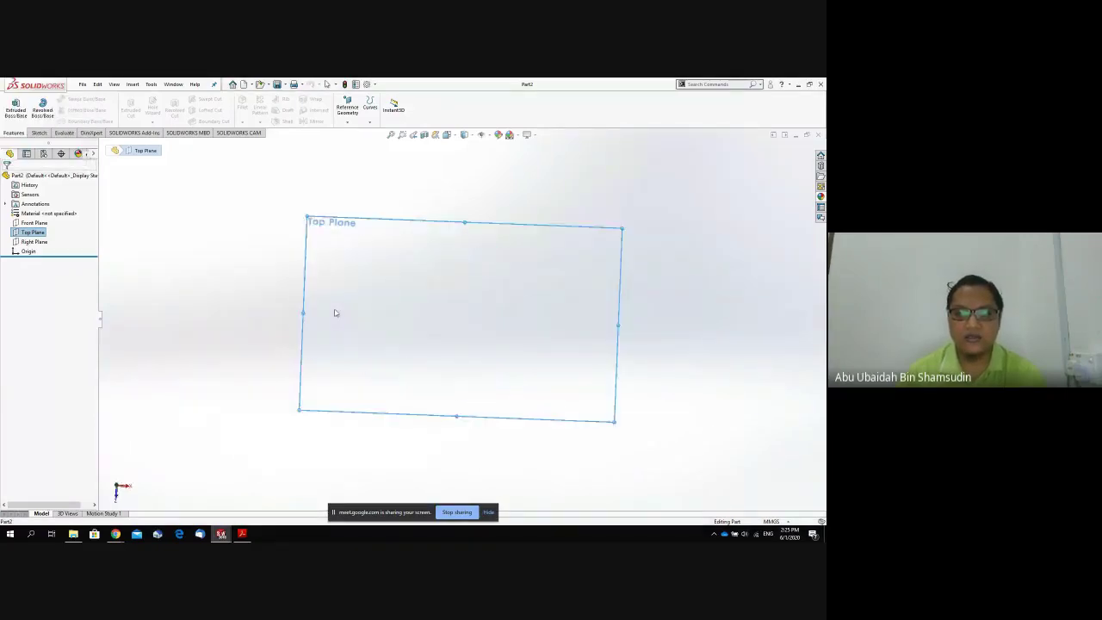
Draw a corner rectangle around the origin on the Top Plane.
{"action": "left_click", "coordinate": [37, 133]}
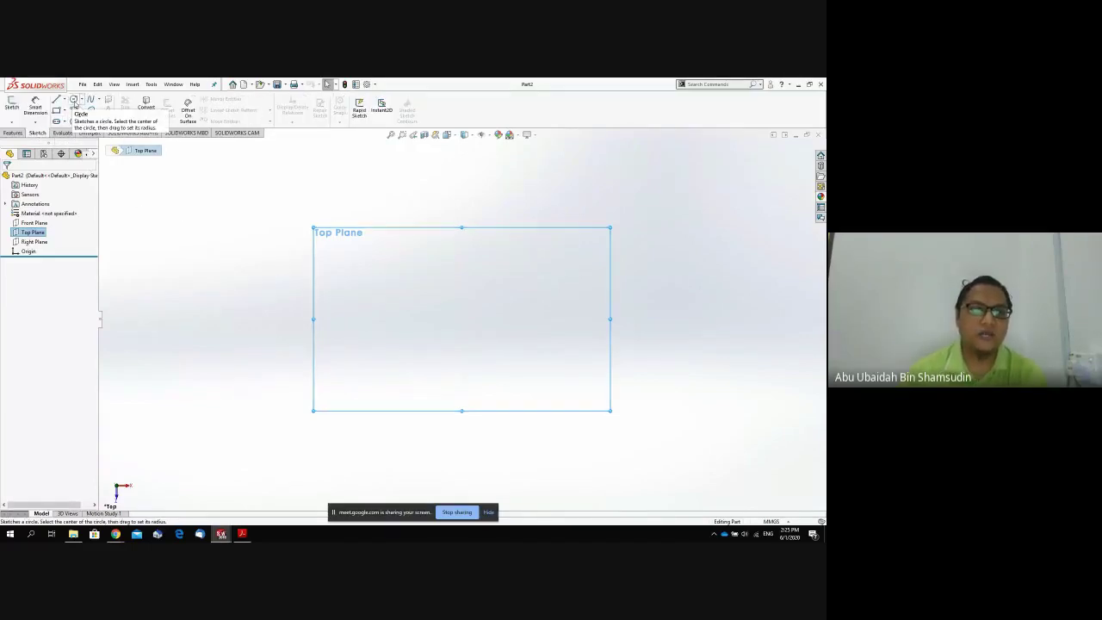
{"action": "left_click", "coordinate": [56, 110]}
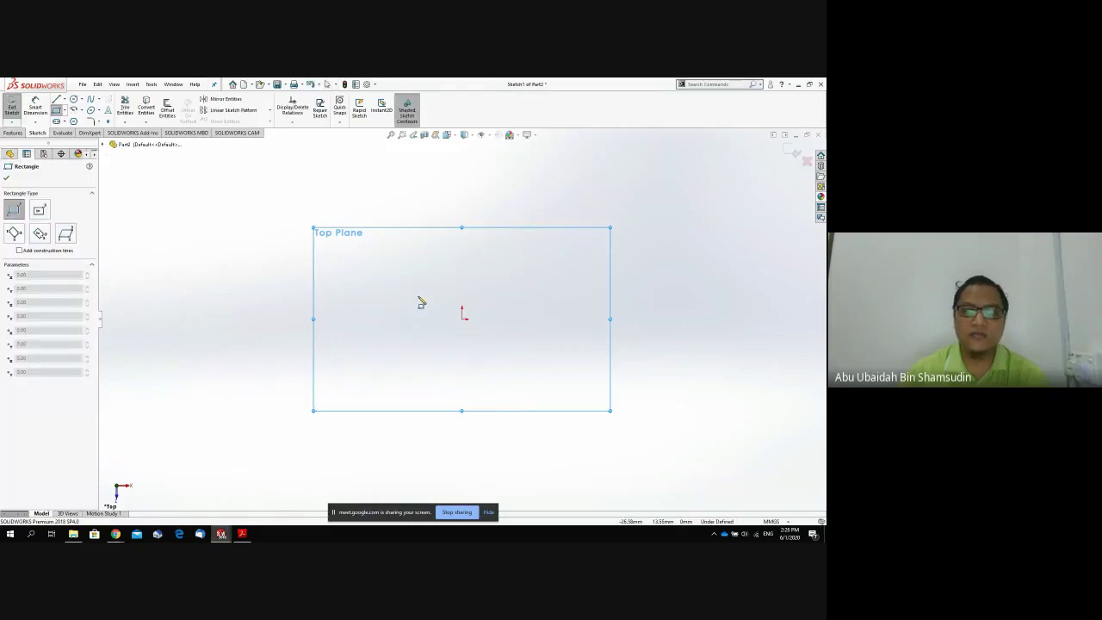
{"action": "left_click", "coordinate": [414, 283]}
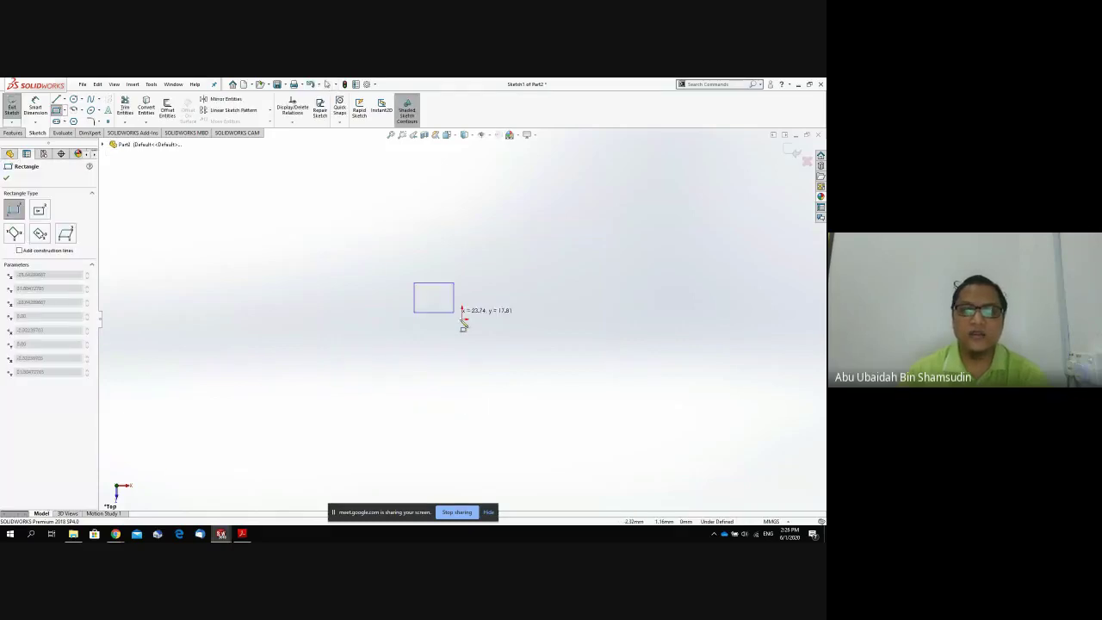
{"action": "left_click", "coordinate": [517, 362]}
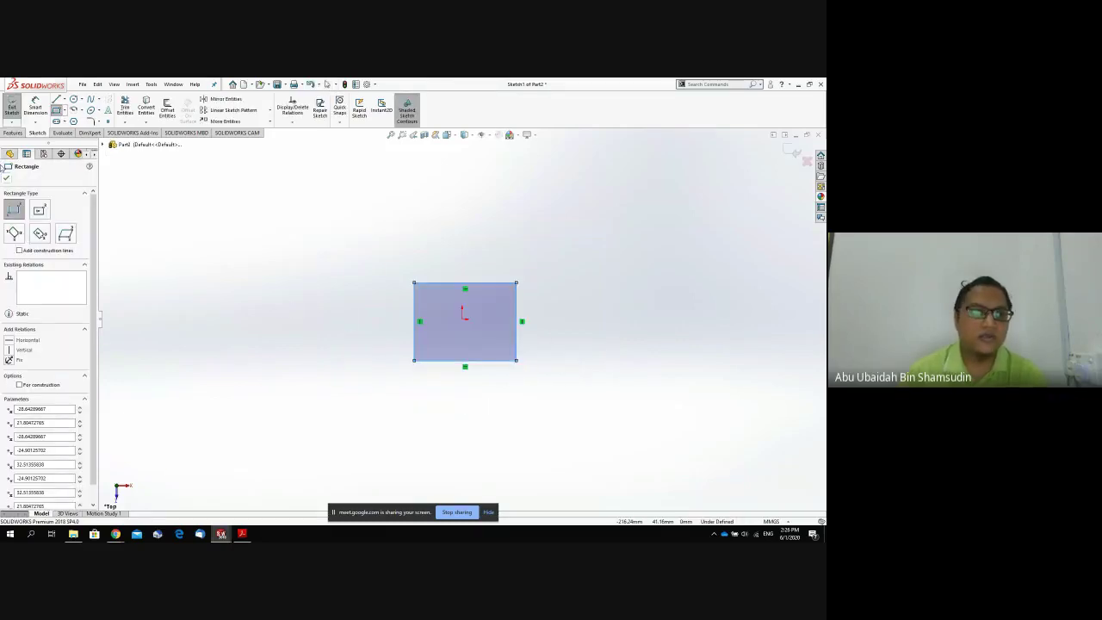
{"action": "left_click", "coordinate": [36, 108]}
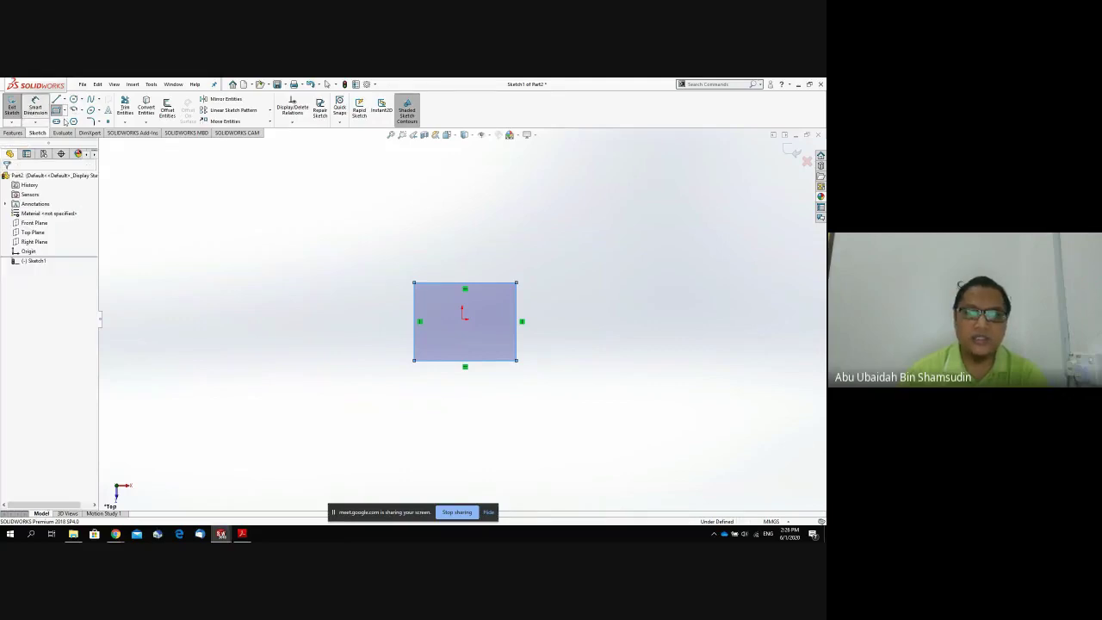
Dimension the rectangle's top edge at 152.4 and its right edge at 50.
{"action": "left_click", "coordinate": [489, 282]}
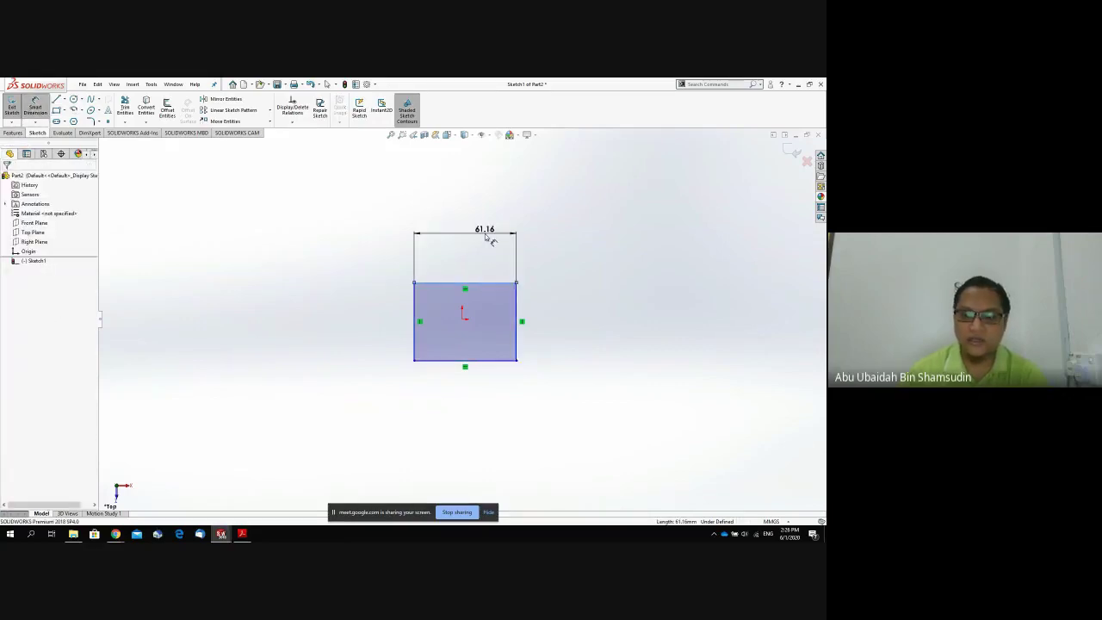
{"action": "left_click", "coordinate": [489, 239]}
{"action": "type", "text": "152.4"}
{"action": "key", "text": "Return"}
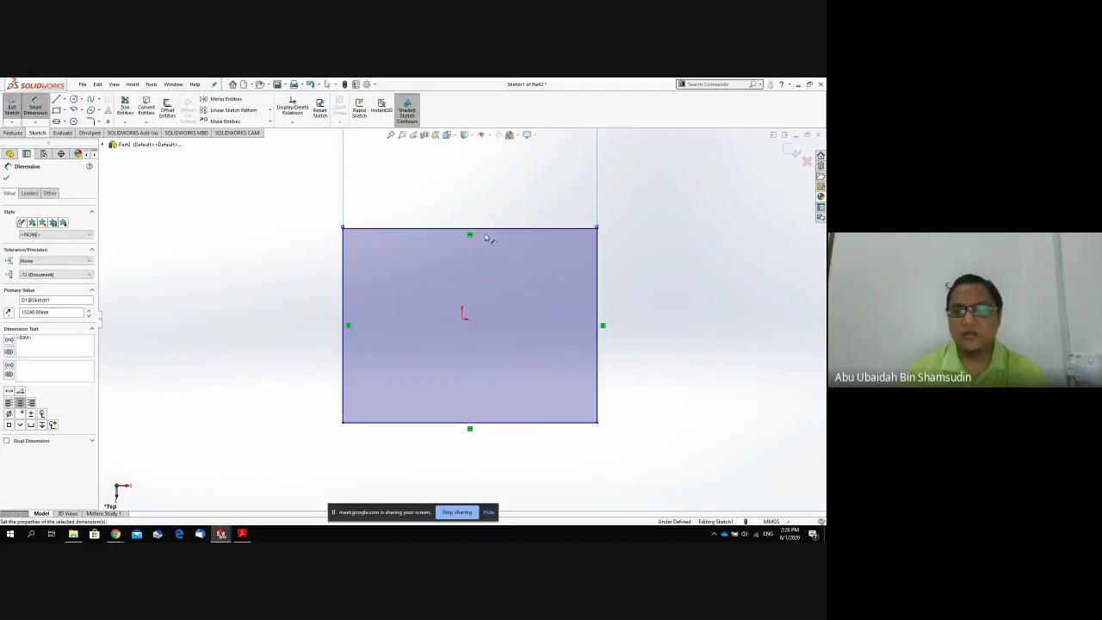
{"action": "left_click", "coordinate": [606, 309]}
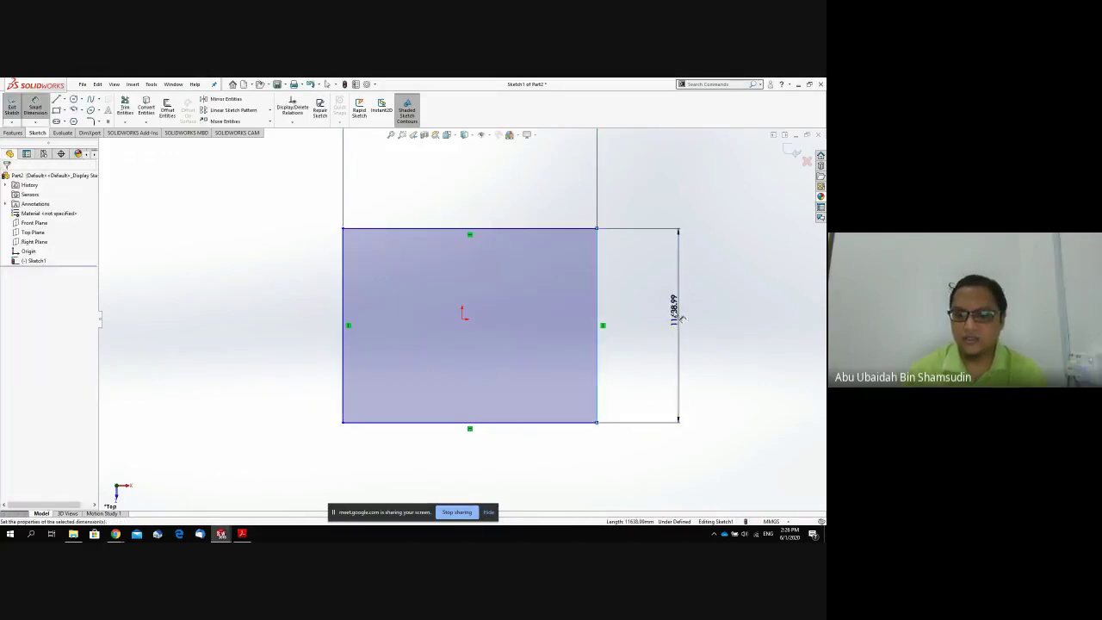
{"action": "left_click", "coordinate": [680, 318]}
{"action": "type", "text": "50"}
{"action": "key", "text": "Return"}
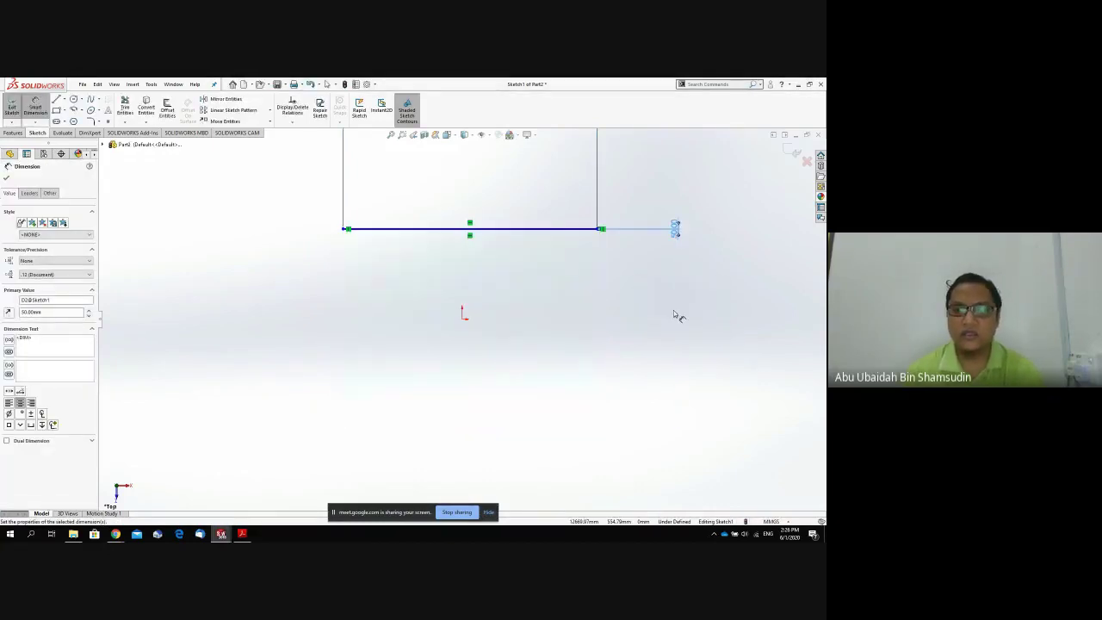
Undo the height change that flattened the rectangle and correct the width dimension to 50.
{"action": "key", "text": "z"}
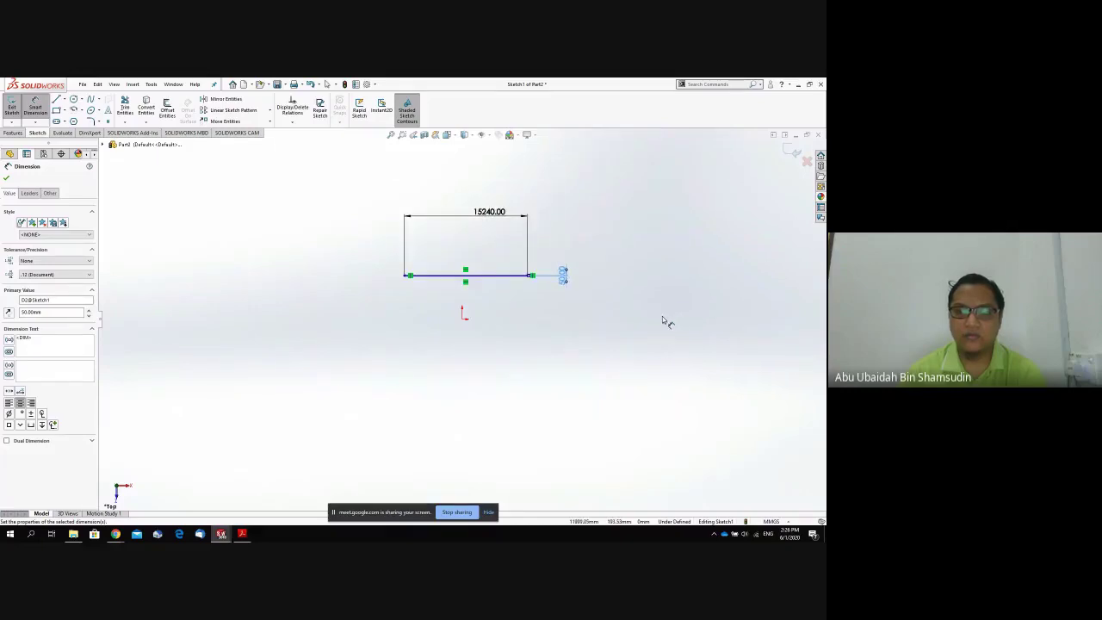
{"action": "key", "text": "Escape"}
{"action": "key", "text": "ctrl+z"}
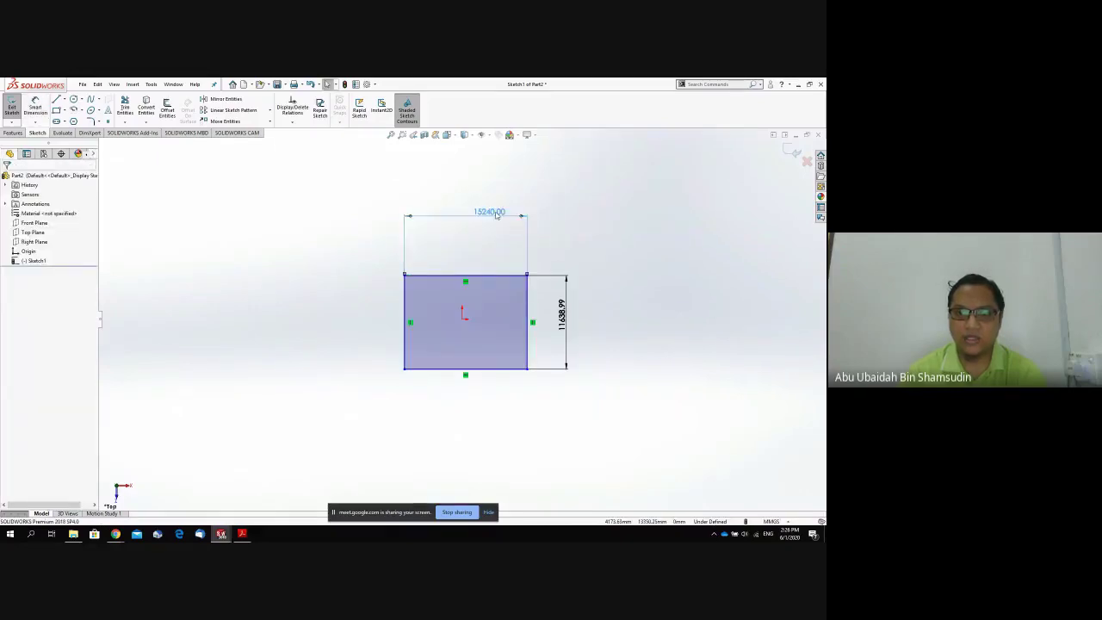
{"action": "double_click", "coordinate": [496, 216]}
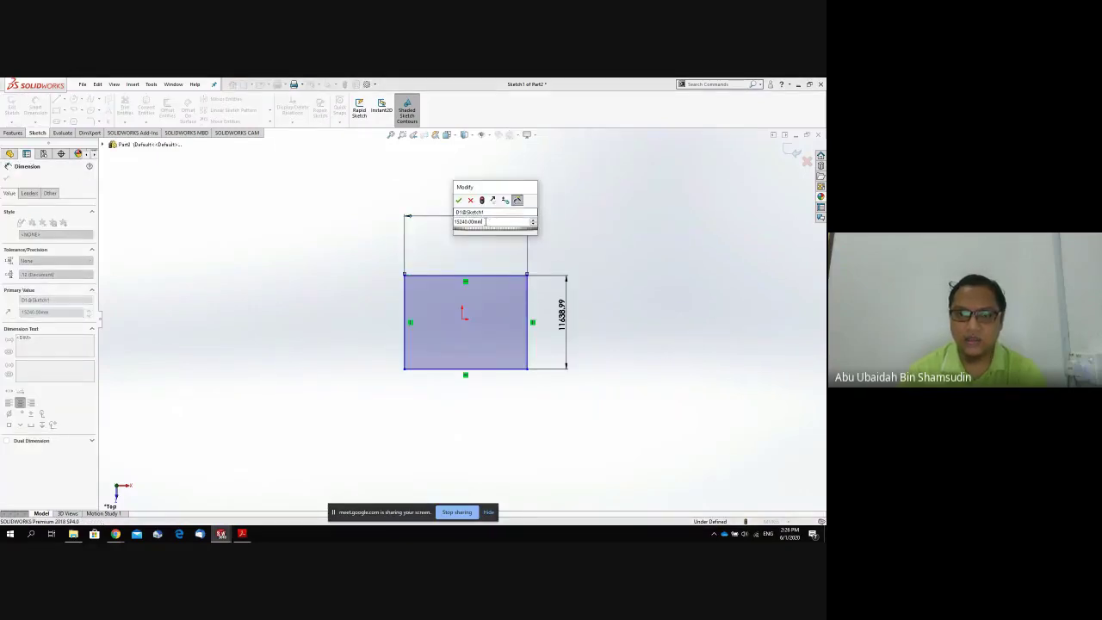
{"action": "key", "text": "Return"}
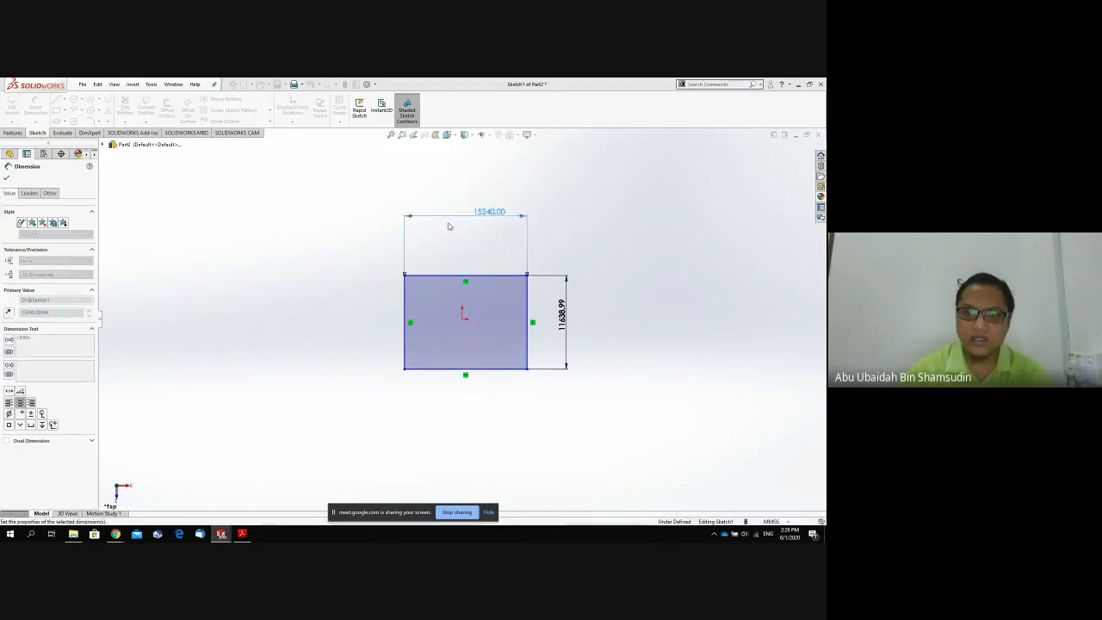
Change the 11638.99 height dimension to 50 and finish dimensioning the square.
{"action": "scroll", "coordinate": [569, 311], "scroll_direction": "up", "scroll_amount": 6}
{"action": "scroll", "coordinate": [515, 335], "scroll_direction": "down", "scroll_amount": 4}
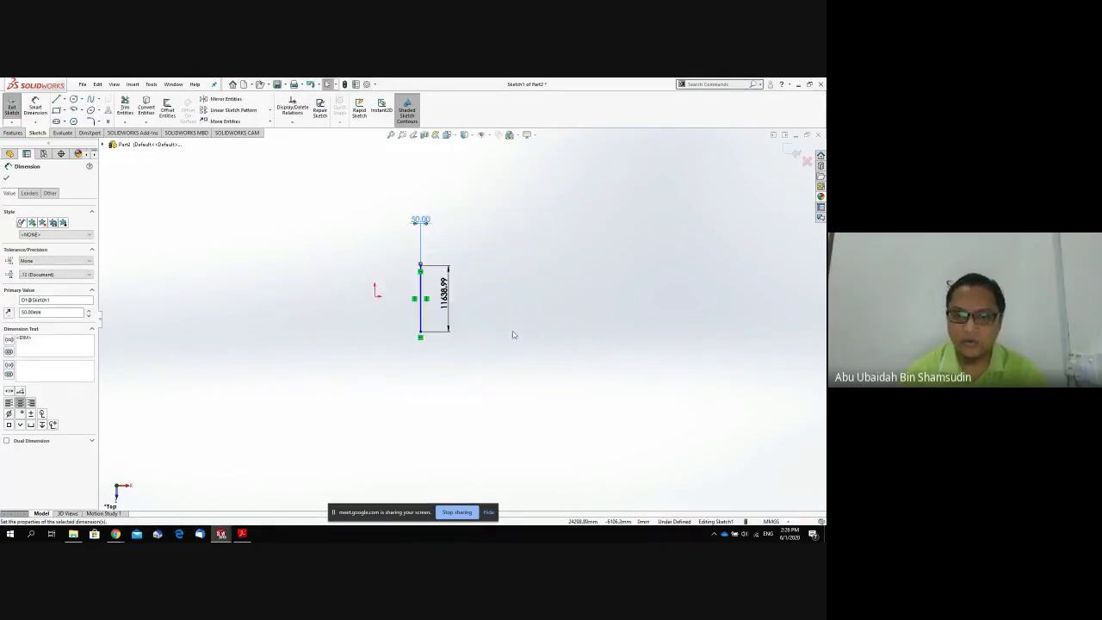
{"action": "scroll", "coordinate": [449, 294], "scroll_direction": "down", "scroll_amount": 5}
{"action": "double_click", "coordinate": [357, 245]}
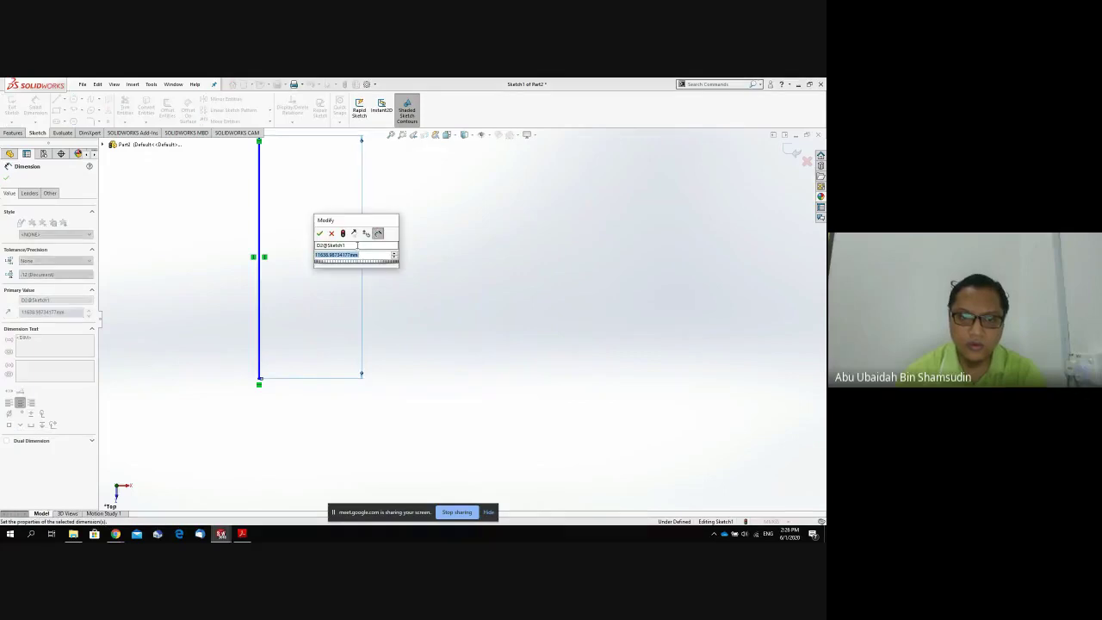
{"action": "type", "text": "50"}
{"action": "key", "text": "Return"}
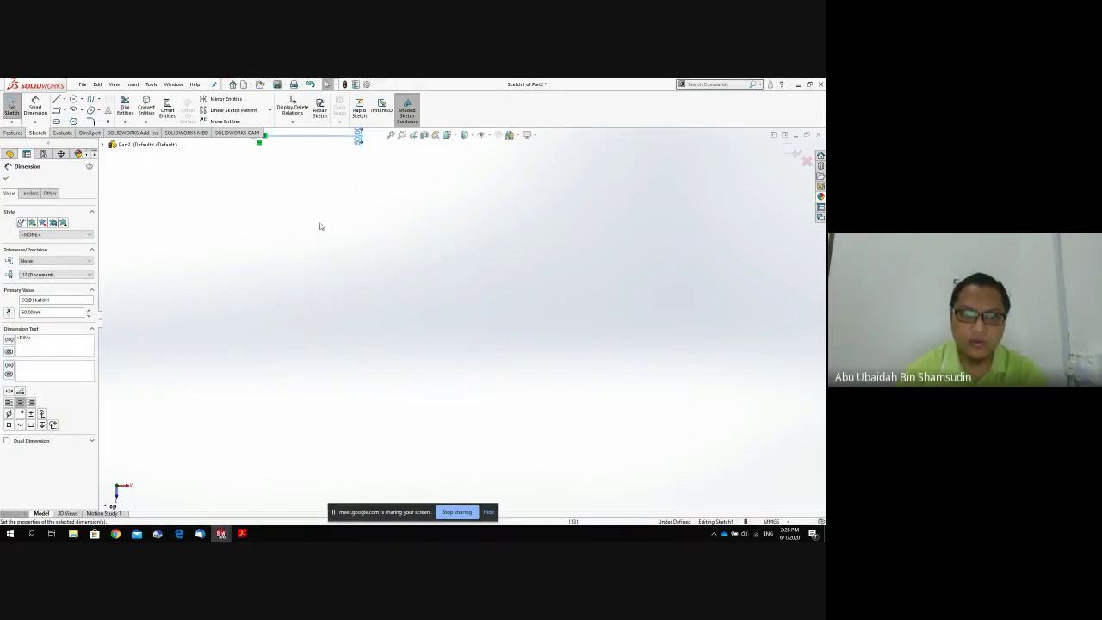
{"action": "scroll", "coordinate": [364, 236], "scroll_direction": "down", "scroll_amount": 5}
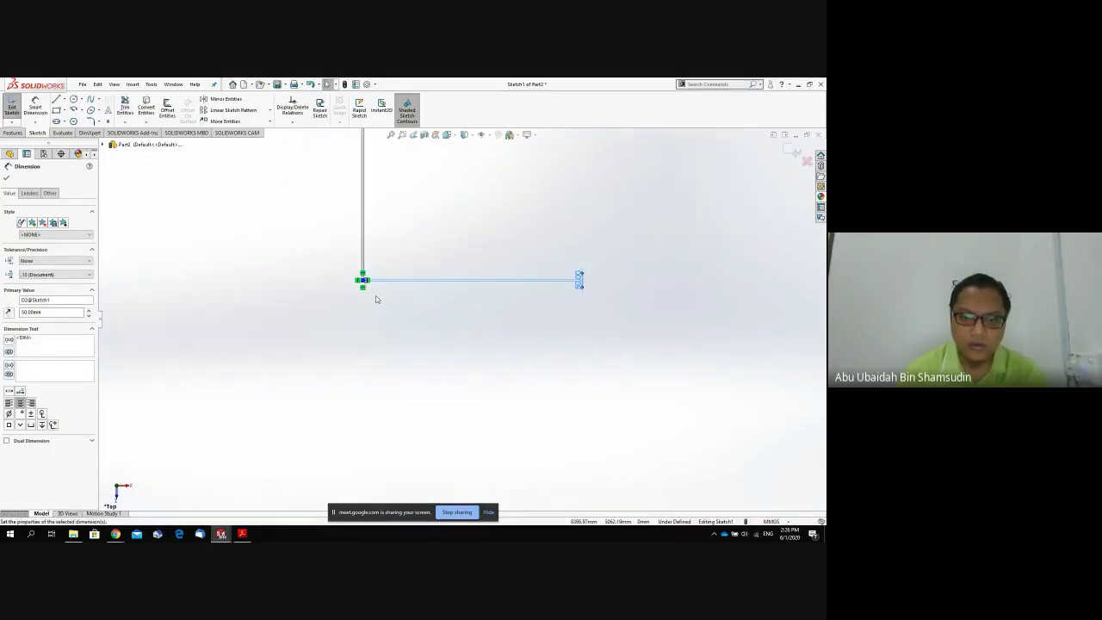
{"action": "scroll", "coordinate": [404, 259], "scroll_direction": "down", "scroll_amount": 10}
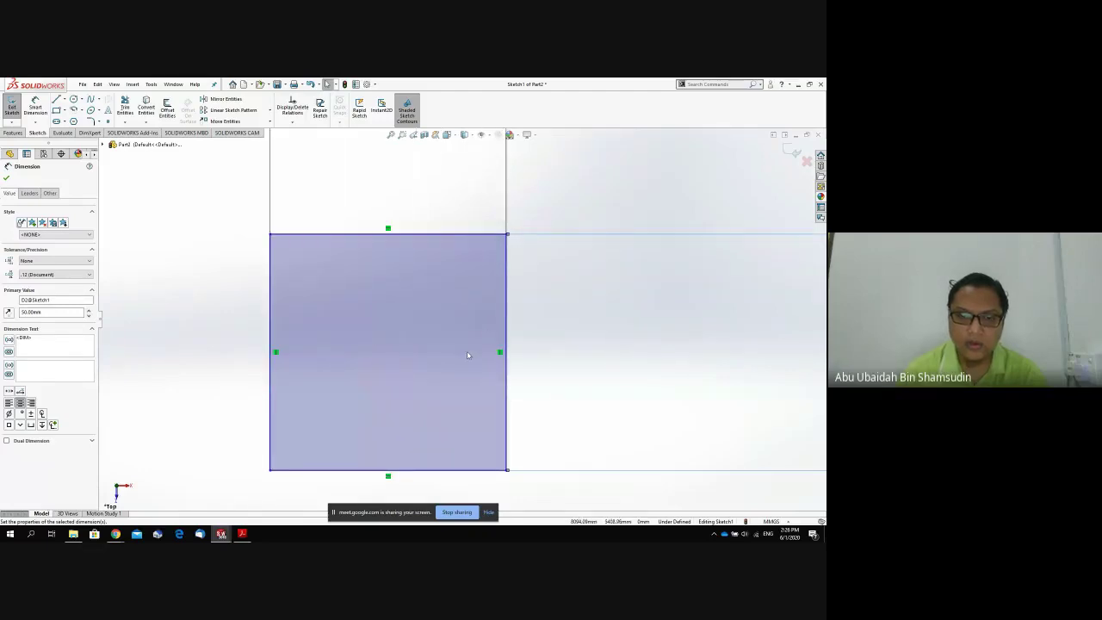
{"action": "left_click", "coordinate": [525, 381]}
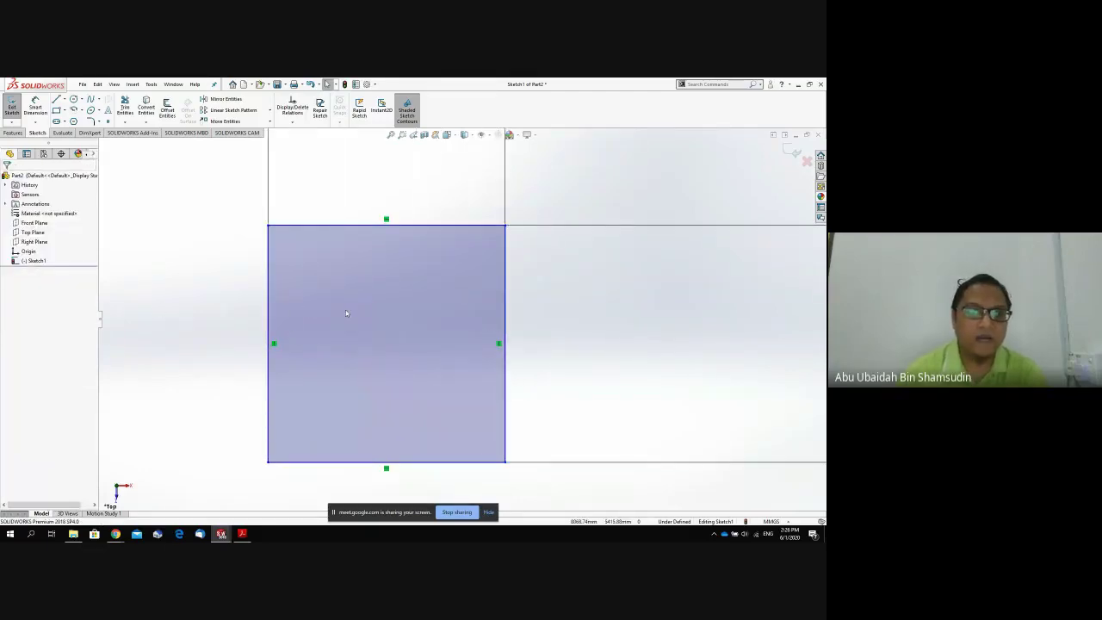
Drag the vertical and horizontal sketch lines shorter to reshape the rectangle.
{"action": "scroll", "coordinate": [322, 349], "scroll_direction": "up", "scroll_amount": 8}
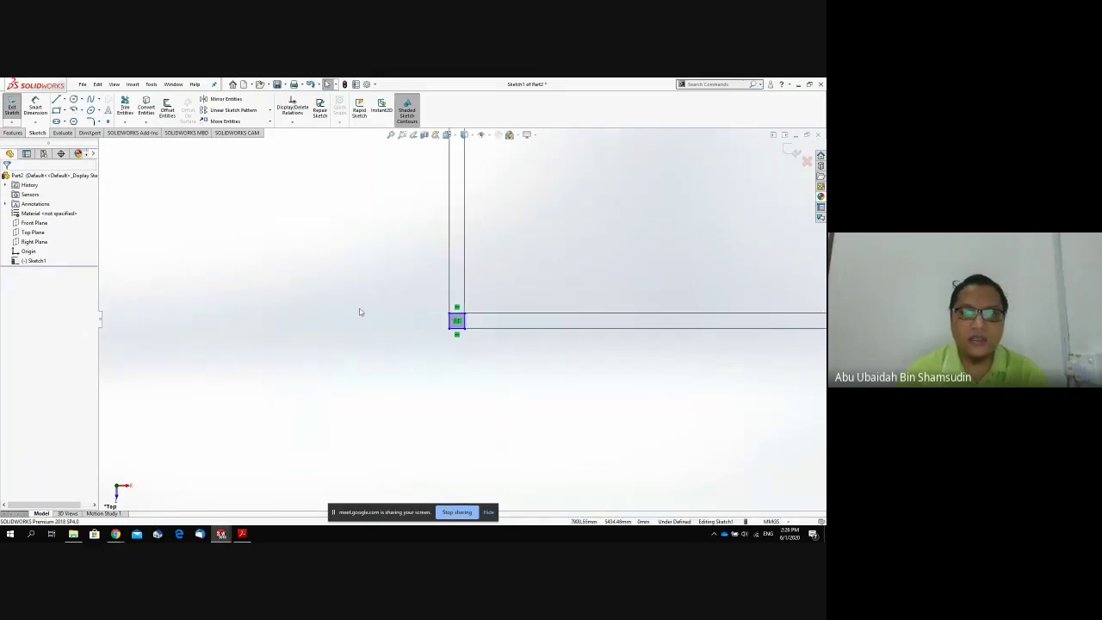
{"action": "scroll", "coordinate": [361, 311], "scroll_direction": "up", "scroll_amount": 3}
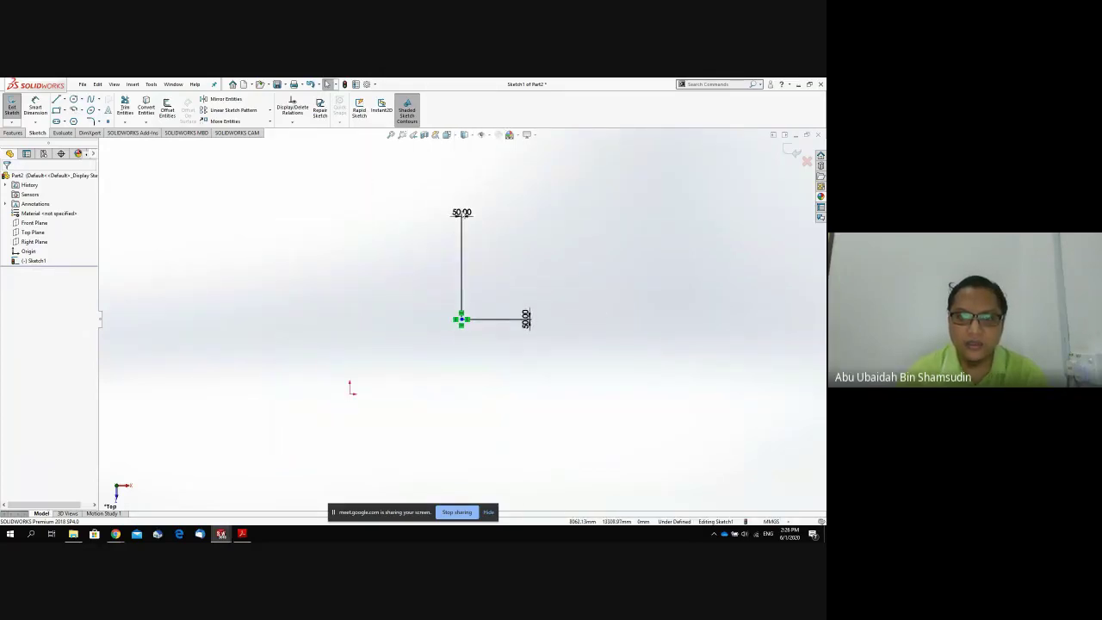
{"action": "left_click_drag", "start_coordinate": [462, 222], "coordinate": [459, 290]}
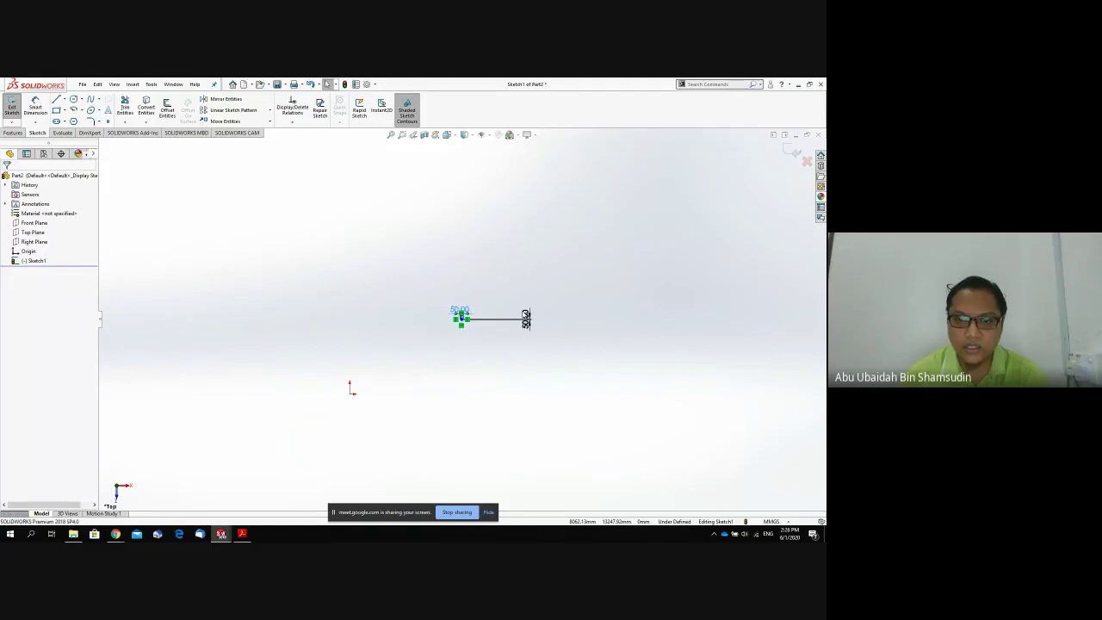
{"action": "left_click", "coordinate": [459, 306]}
{"action": "left_click_drag", "start_coordinate": [526, 319], "coordinate": [479, 320]}
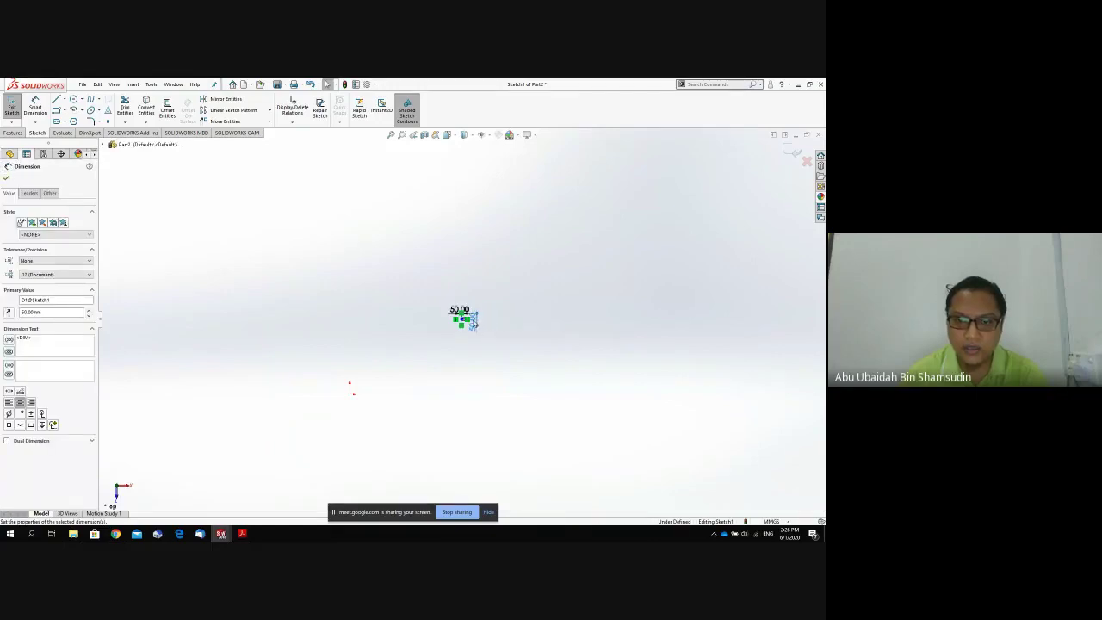
{"action": "scroll", "coordinate": [445, 285], "scroll_direction": "down", "scroll_amount": 1}
{"action": "scroll", "coordinate": [465, 318], "scroll_direction": "down", "scroll_amount": 3}
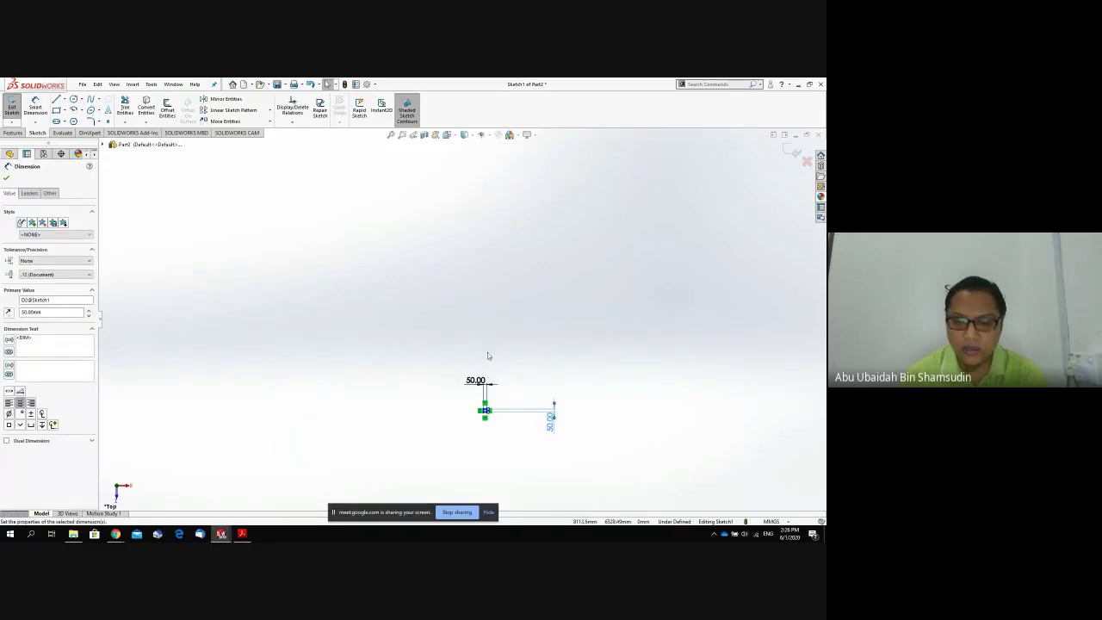
{"action": "scroll", "coordinate": [502, 401], "scroll_direction": "down", "scroll_amount": 5}
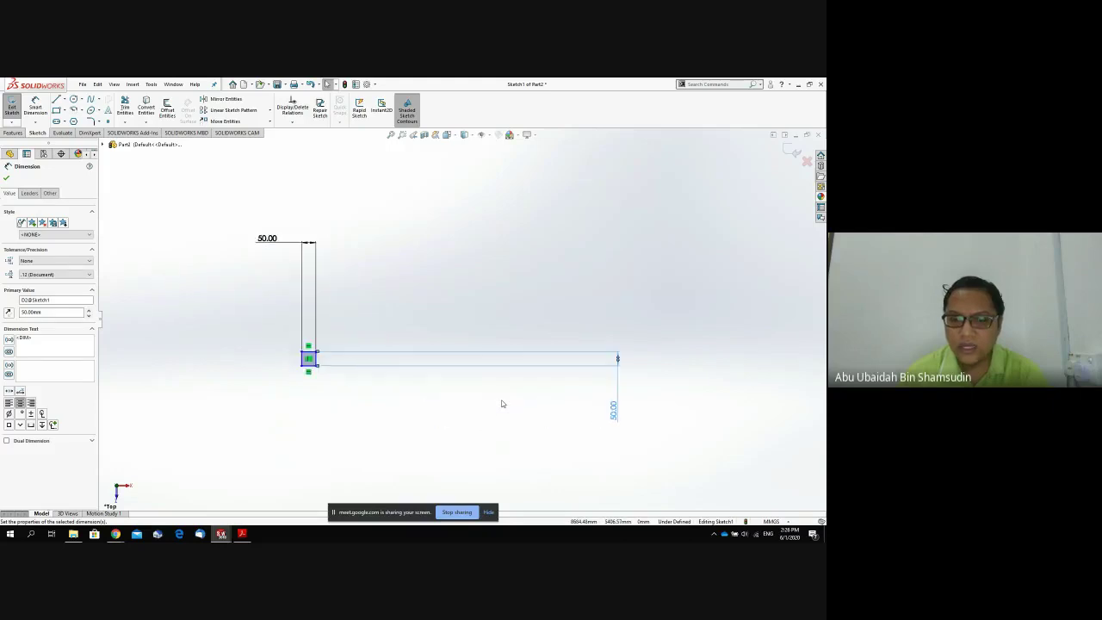
{"action": "mouse_move", "coordinate": [116, 536]}
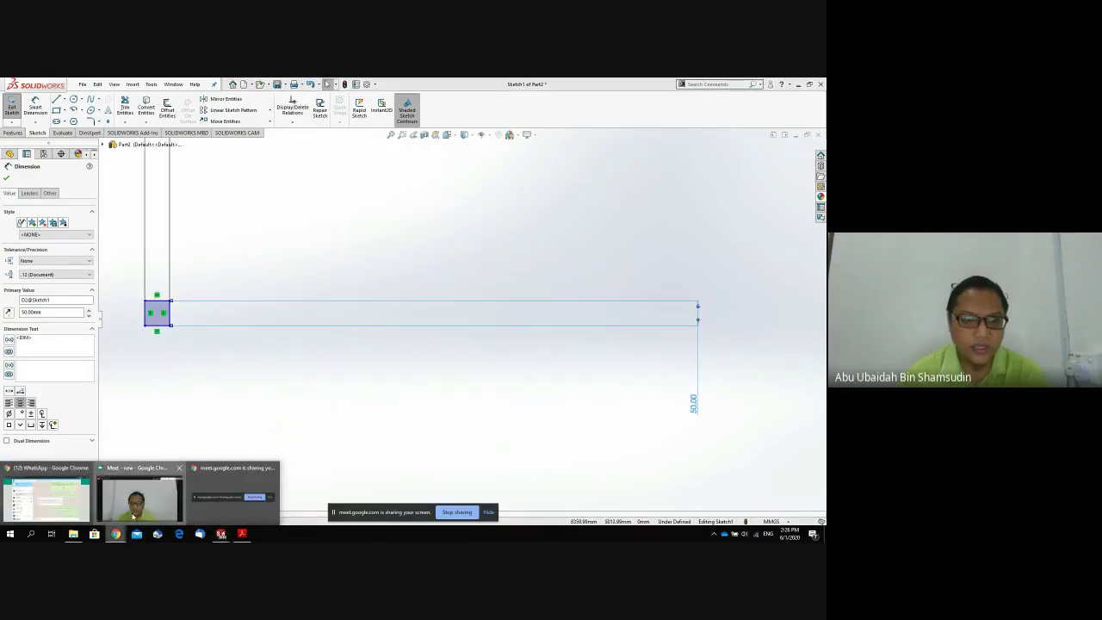
{"action": "left_click", "coordinate": [132, 512]}
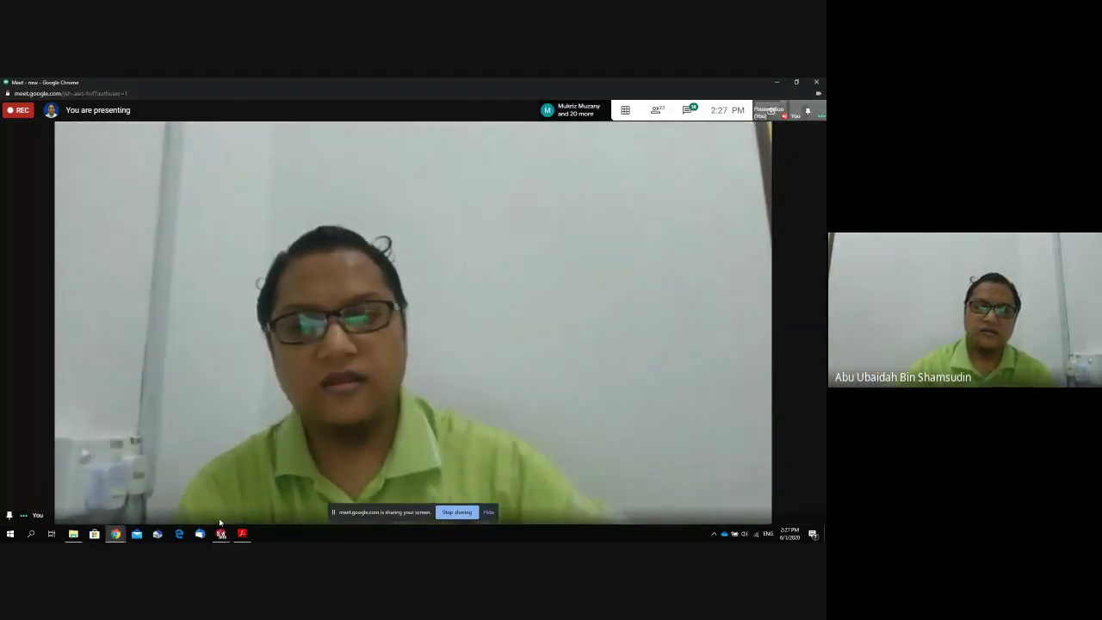
{"action": "left_click", "coordinate": [222, 532]}
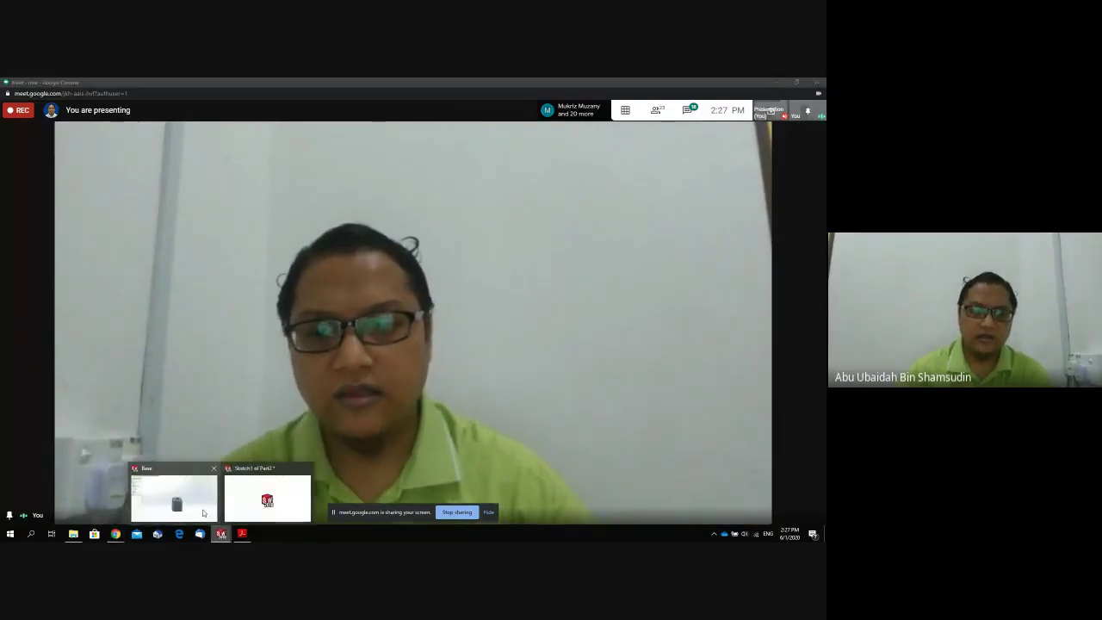
{"action": "left_click", "coordinate": [204, 514]}
{"action": "middle_click_drag", "start_coordinate": [381, 371], "coordinate": [333, 492]}
{"action": "mouse_move", "coordinate": [221, 534]}
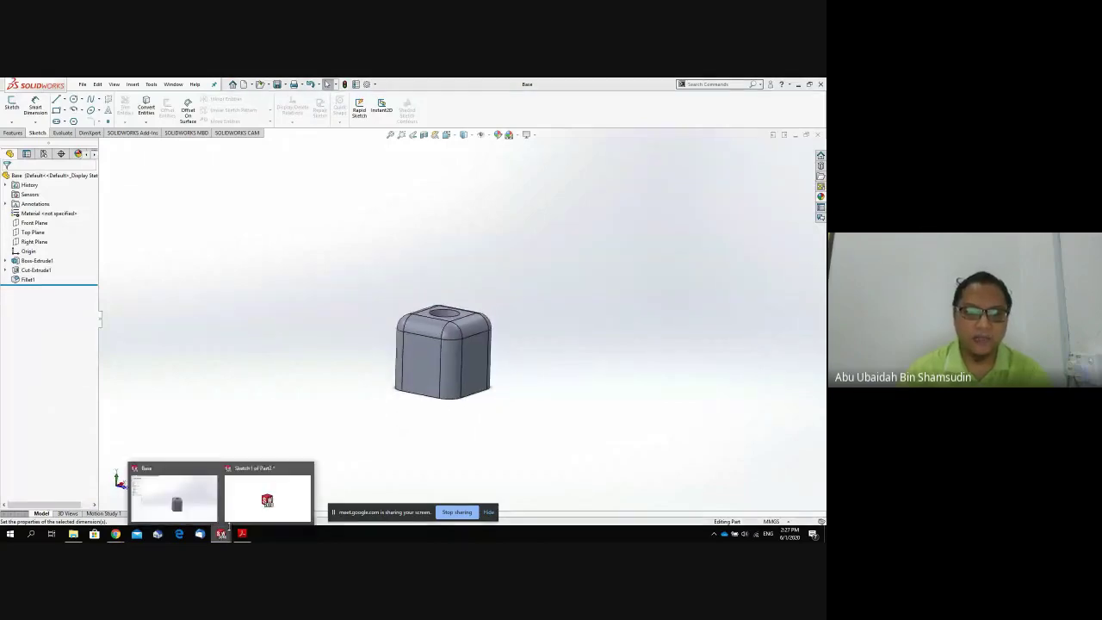
{"action": "left_click", "coordinate": [264, 496]}
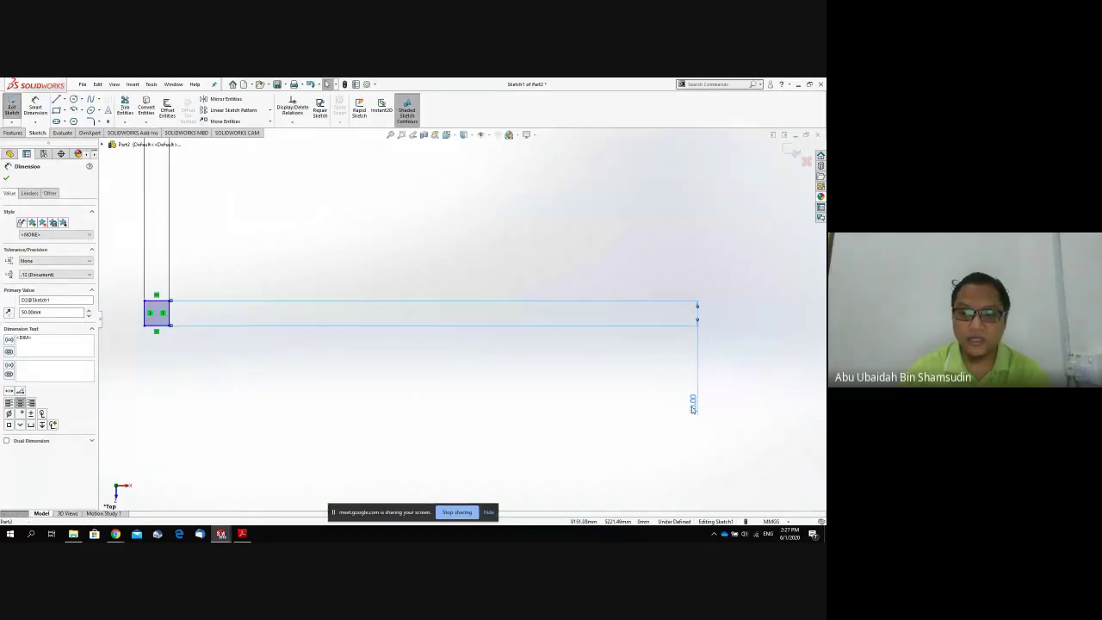
Drag the long rectangle into a 50 by 50 square, reposition its width dimension, and switch to Base.
{"action": "left_click_drag", "start_coordinate": [692, 408], "coordinate": [183, 315]}
{"action": "scroll", "coordinate": [183, 314], "scroll_direction": "down", "scroll_amount": 4}
{"action": "scroll", "coordinate": [207, 304], "scroll_direction": "up", "scroll_amount": 8}
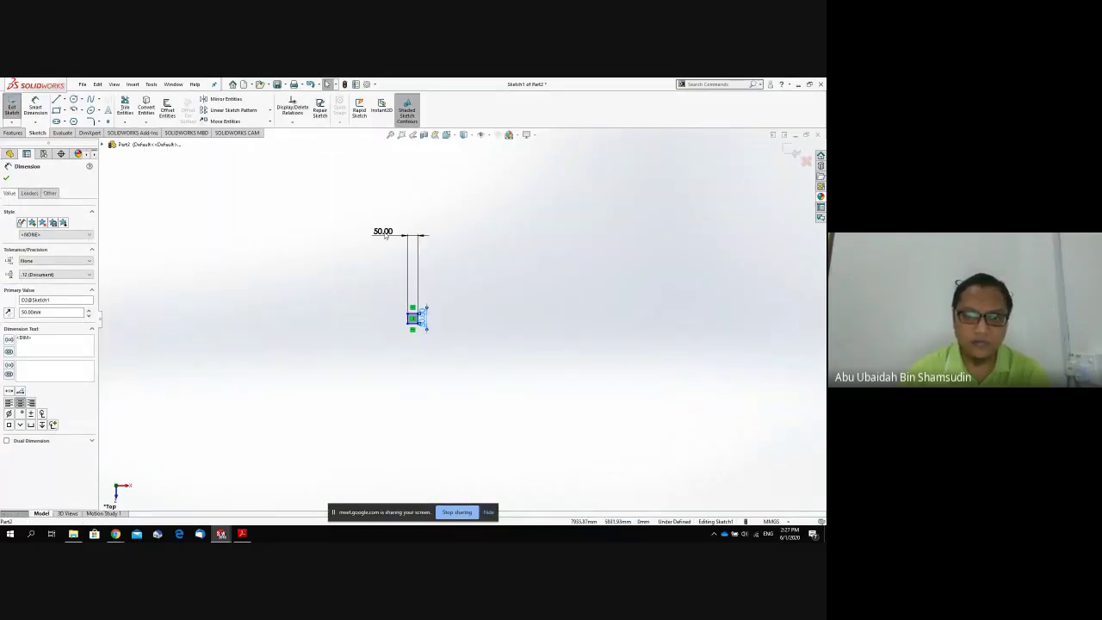
{"action": "left_click_drag", "start_coordinate": [383, 232], "coordinate": [412, 306]}
{"action": "scroll", "coordinate": [411, 305], "scroll_direction": "down", "scroll_amount": 5}
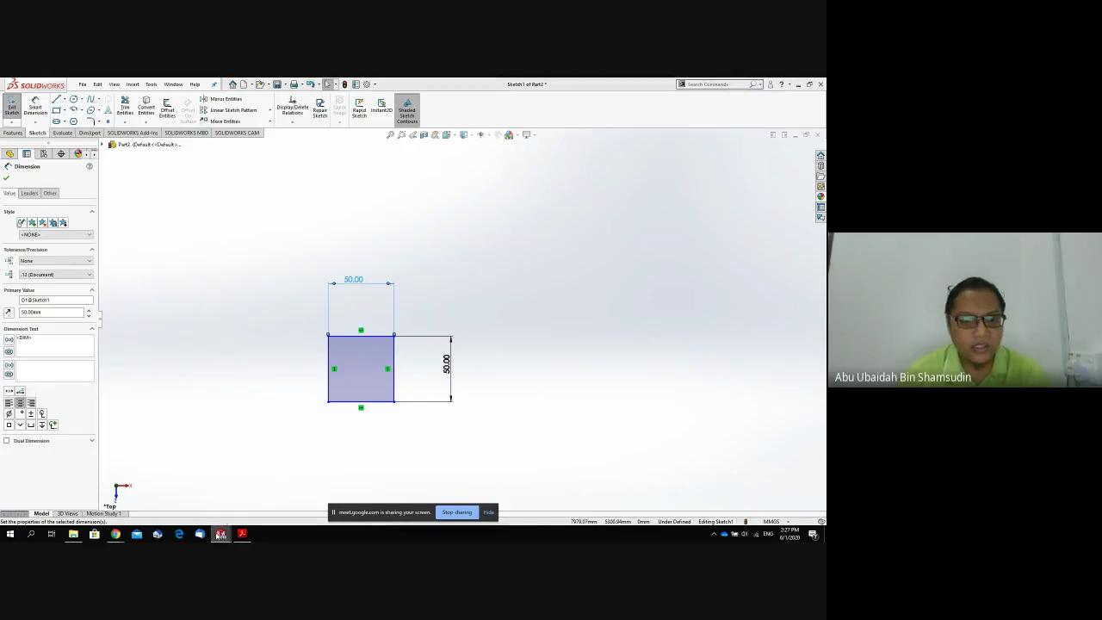
{"action": "mouse_move", "coordinate": [221, 534]}
{"action": "left_click", "coordinate": [182, 504]}
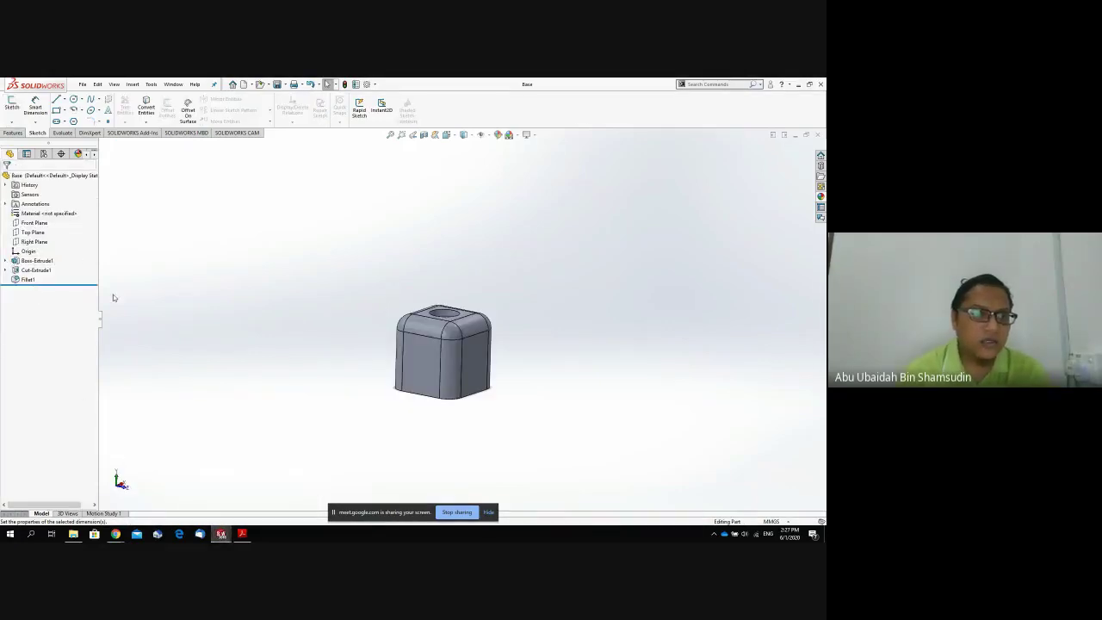
Expand Boss-Extrude1 and view the Base's Sketch1 with its dimensions from above.
{"action": "left_click", "coordinate": [5, 261]}
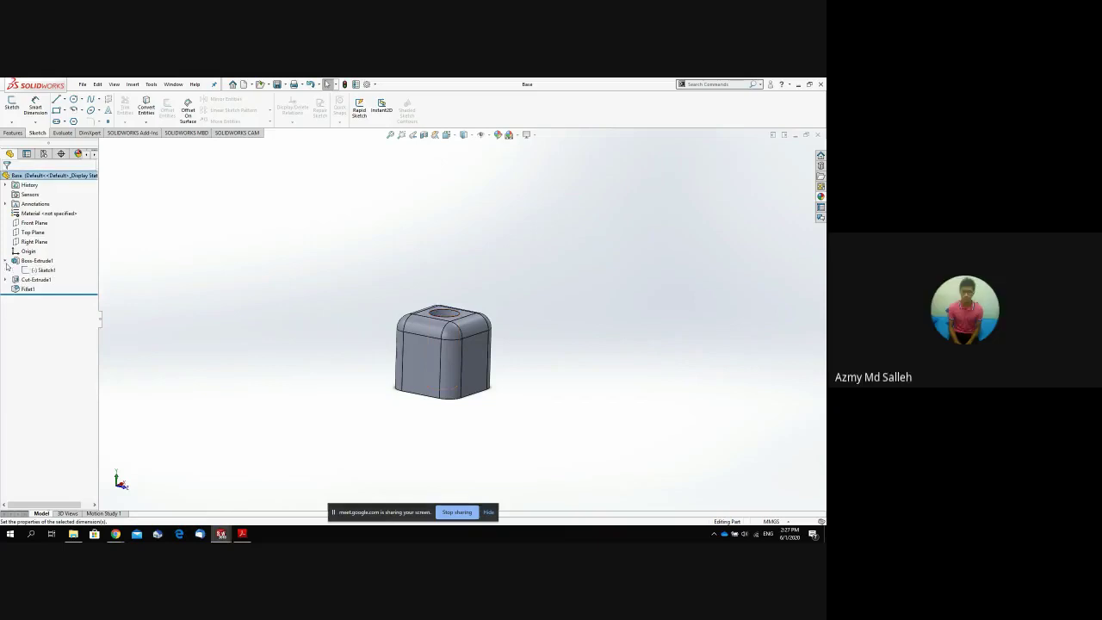
{"action": "left_click", "coordinate": [38, 270]}
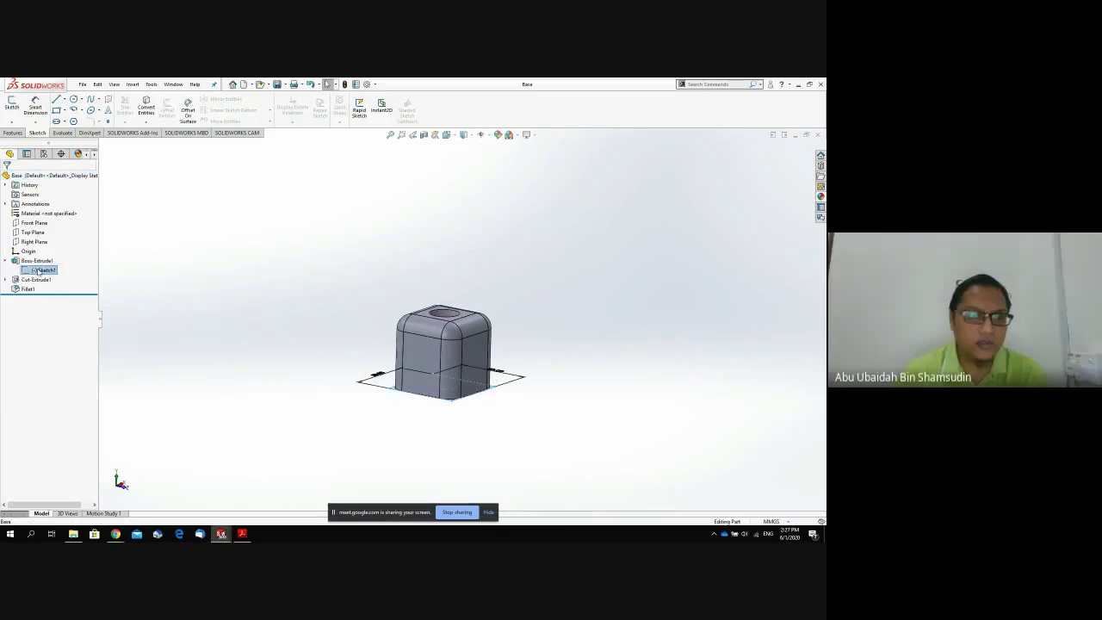
{"action": "middle_click_drag", "start_coordinate": [439, 397], "coordinate": [421, 440]}
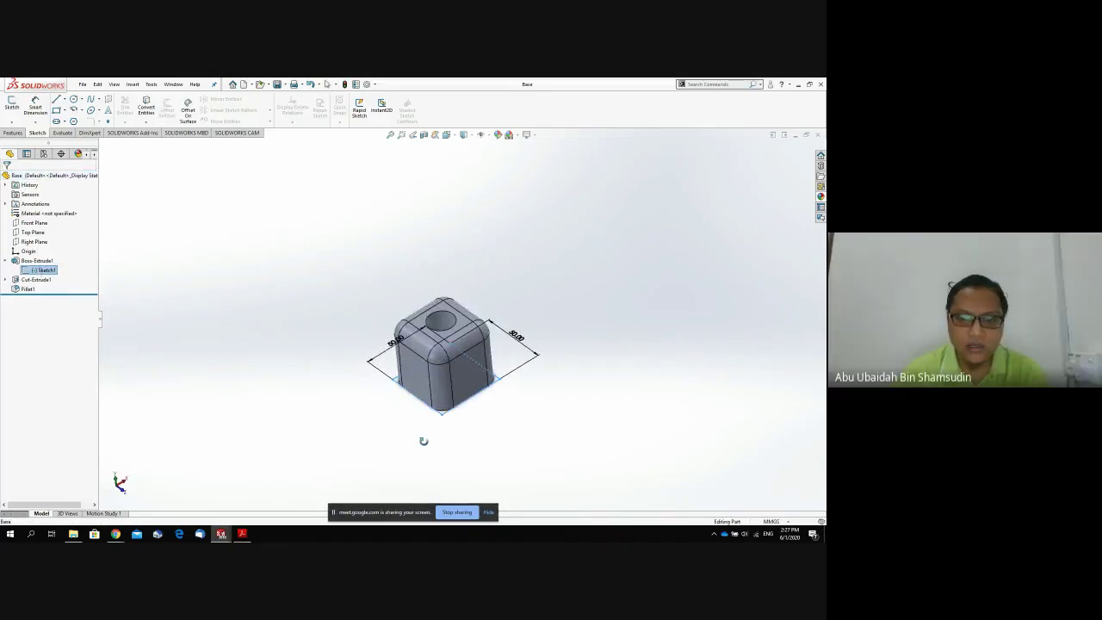
{"action": "left_click", "coordinate": [361, 425]}
Switch back to the Part2 square sketch window.
{"action": "left_click", "coordinate": [222, 533]}
{"action": "left_click", "coordinate": [248, 514]}
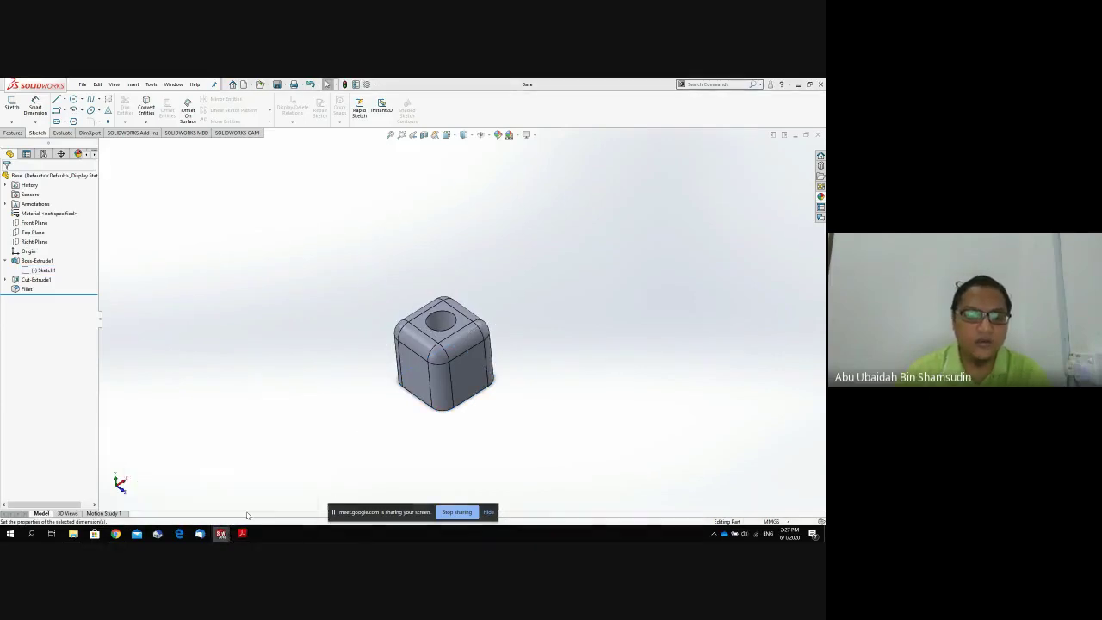
{"action": "scroll", "coordinate": [391, 399], "scroll_direction": "down", "scroll_amount": 2}
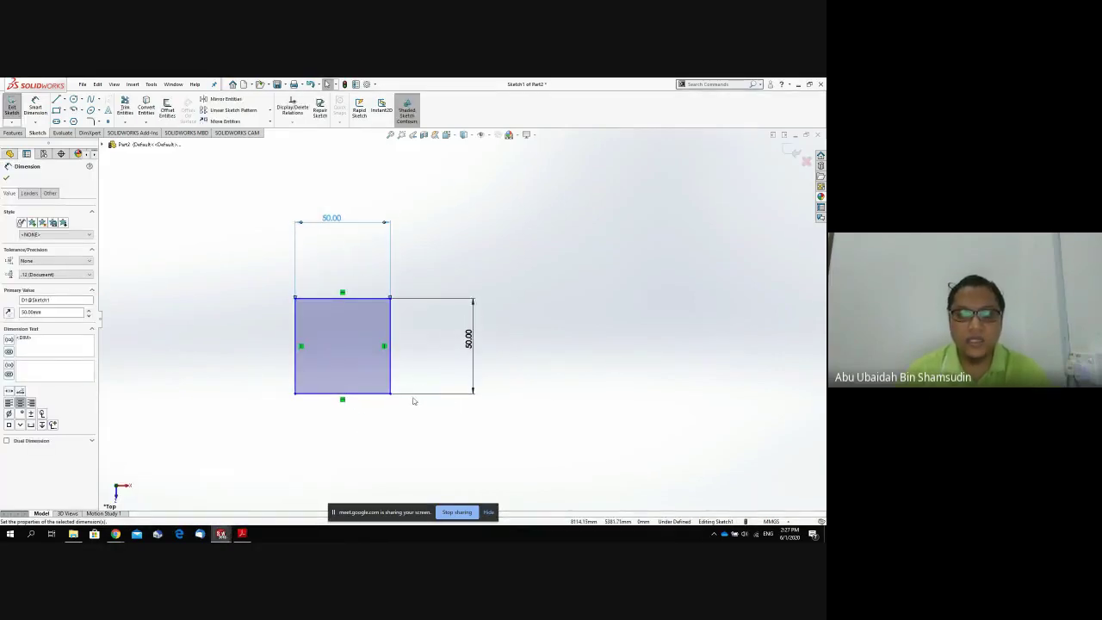
Confirm the square's vertical dimension at 50.00 mm.
{"action": "scroll", "coordinate": [412, 401], "scroll_direction": "down", "scroll_amount": 2}
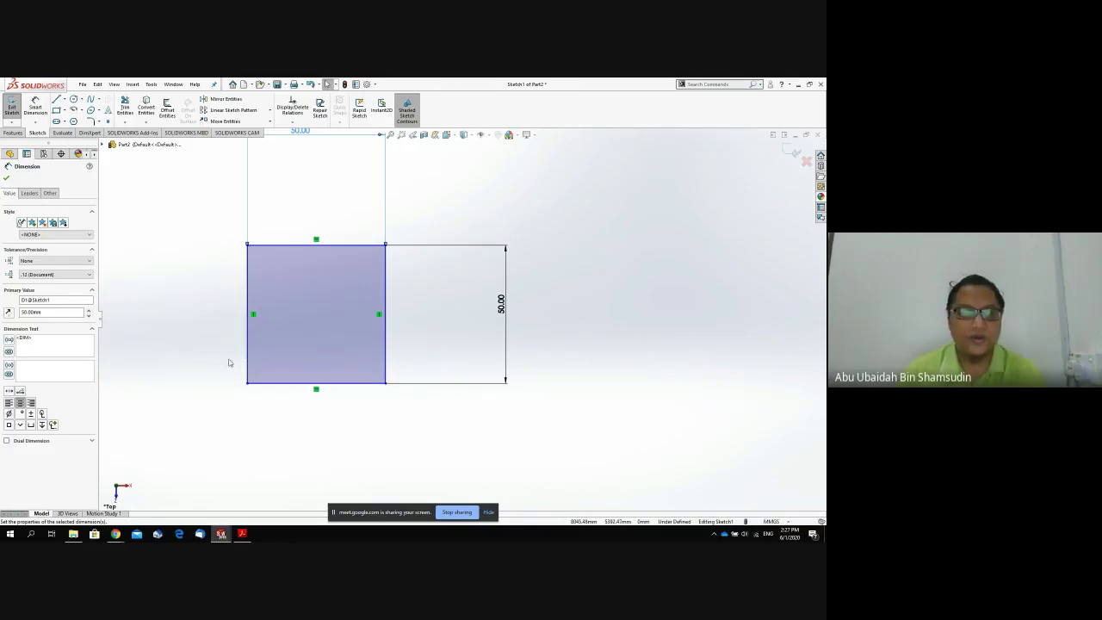
{"action": "left_click", "coordinate": [142, 427]}
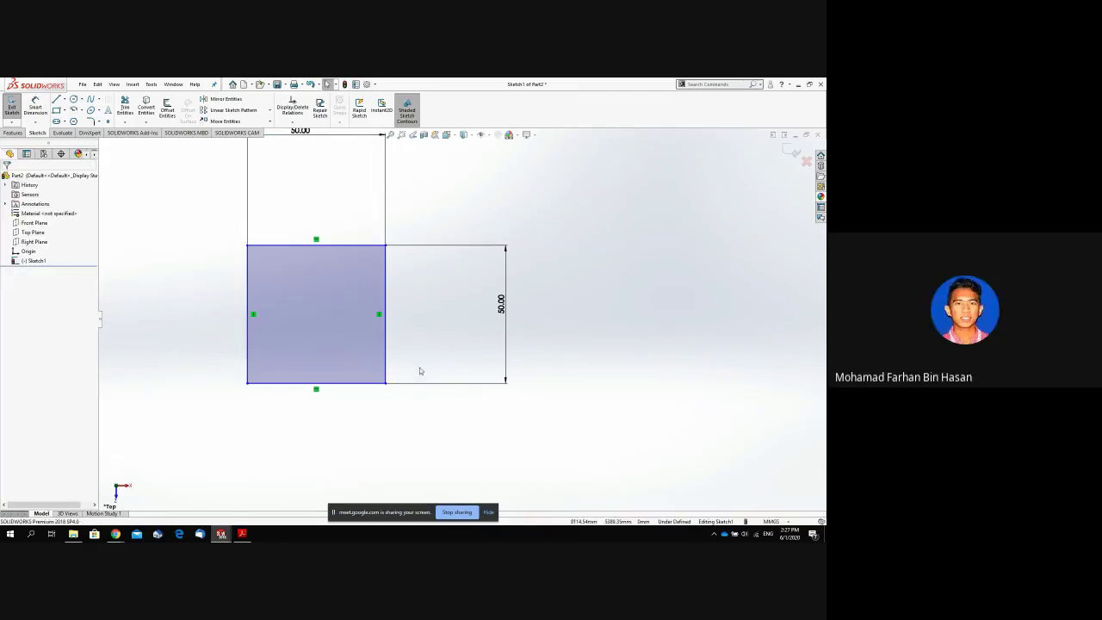
{"action": "double_click", "coordinate": [501, 303]}
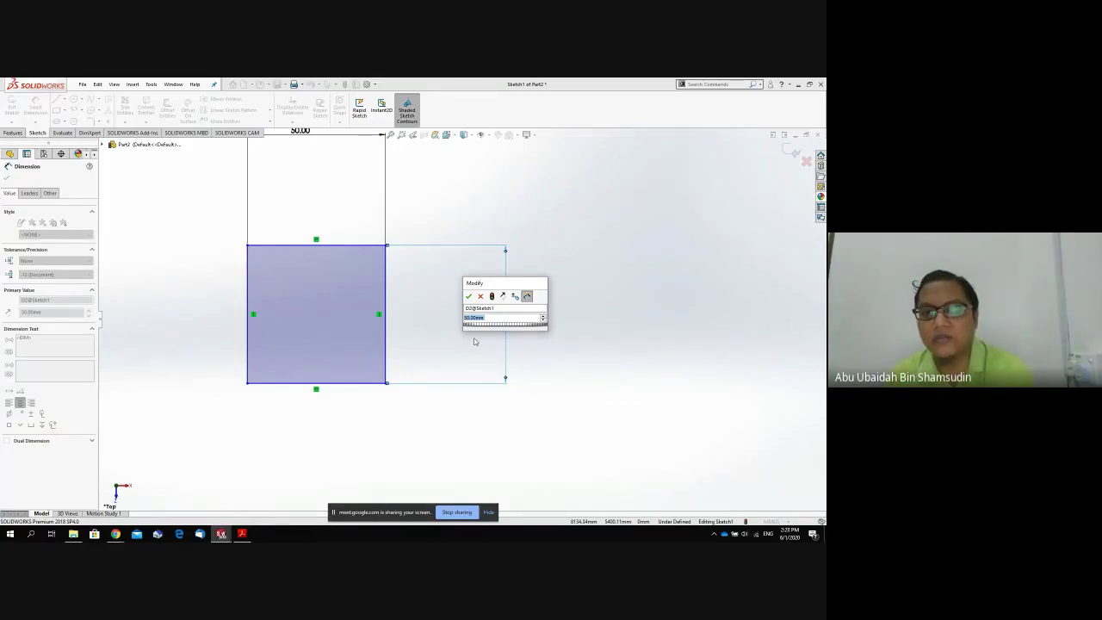
{"action": "key", "text": "Return"}
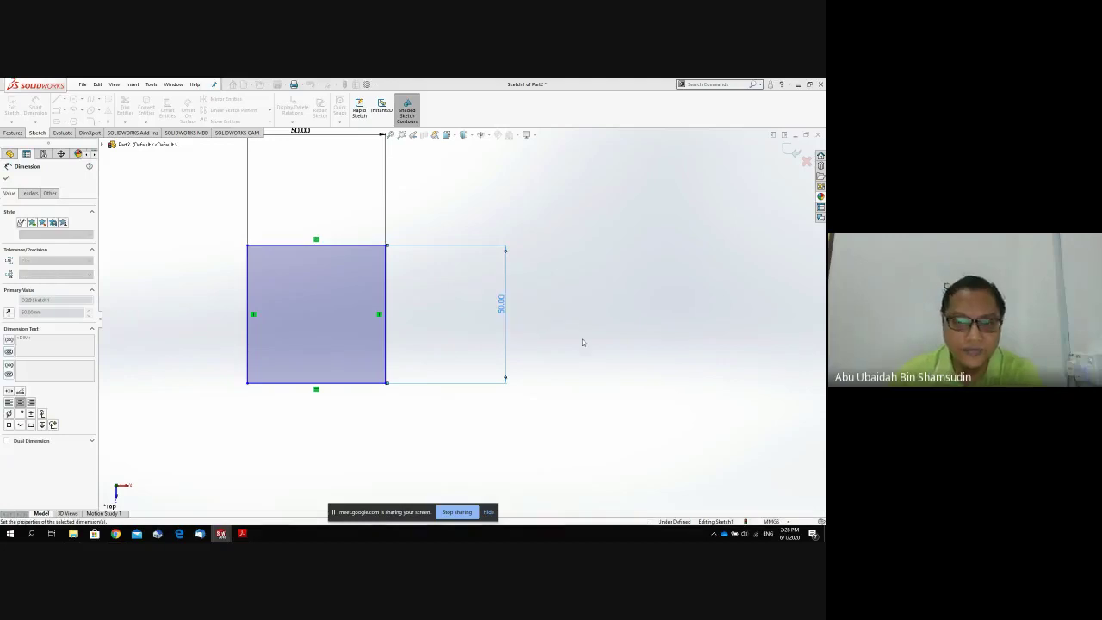
Adjust the view of the 50 by 50 square sketch and close the Dimension PropertyManager.
{"action": "scroll", "coordinate": [461, 354], "scroll_direction": "down", "scroll_amount": 3}
{"action": "scroll", "coordinate": [464, 355], "scroll_direction": "up", "scroll_amount": 7}
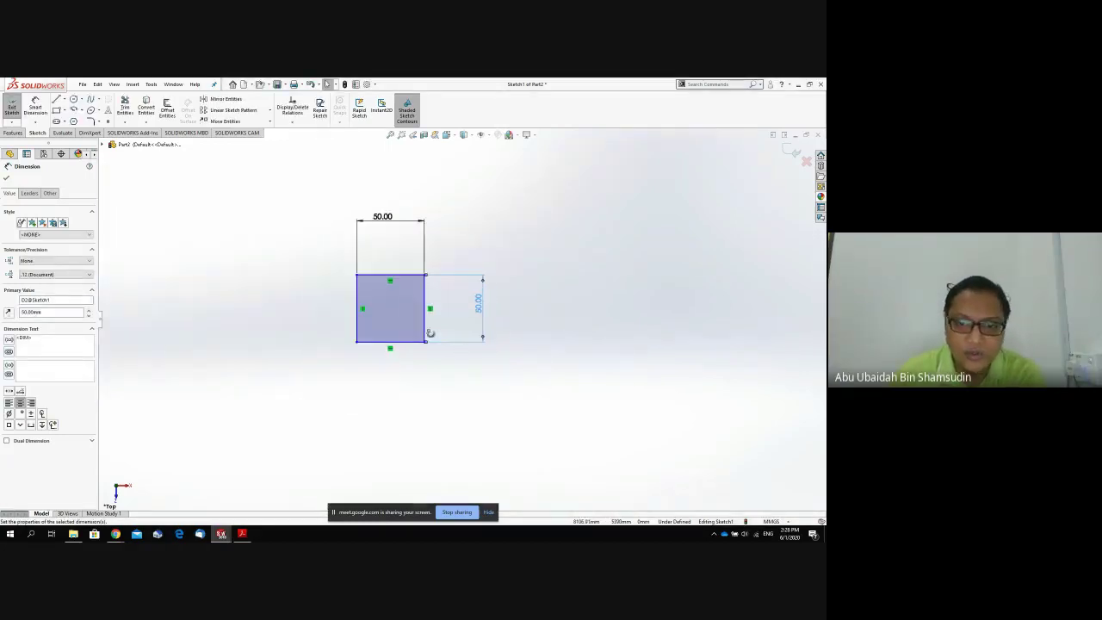
{"action": "middle_click_drag", "start_coordinate": [430, 330], "coordinate": [434, 336]}
{"action": "scroll", "coordinate": [328, 232], "scroll_direction": "up", "scroll_amount": 2}
{"action": "scroll", "coordinate": [306, 188], "scroll_direction": "down", "scroll_amount": 4}
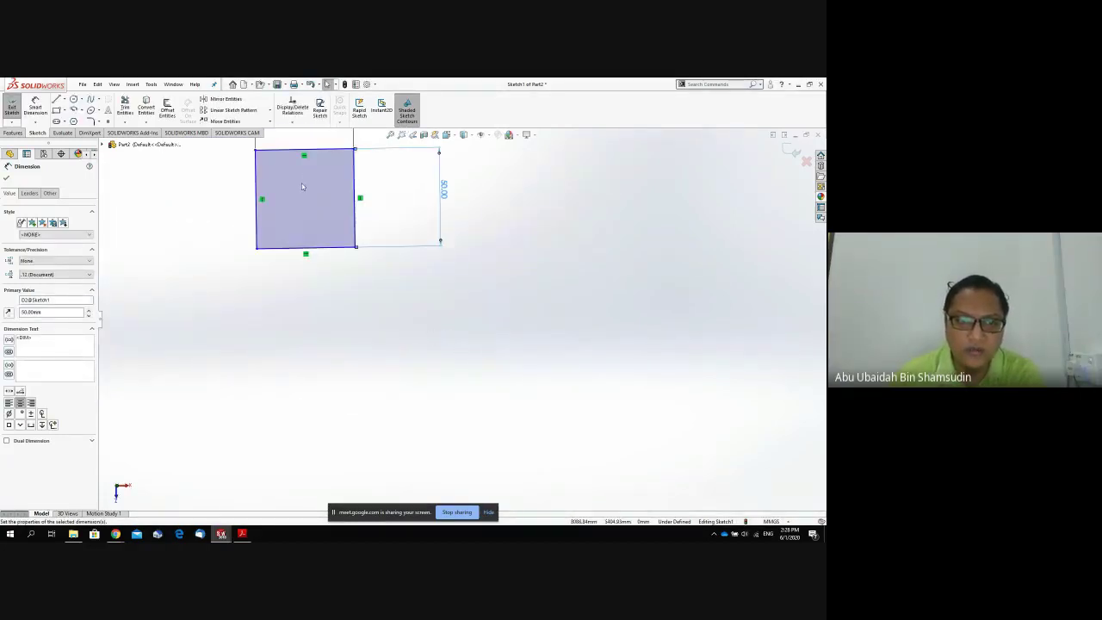
{"action": "scroll", "coordinate": [318, 195], "scroll_direction": "up", "scroll_amount": 3}
{"action": "scroll", "coordinate": [357, 201], "scroll_direction": "down", "scroll_amount": 3}
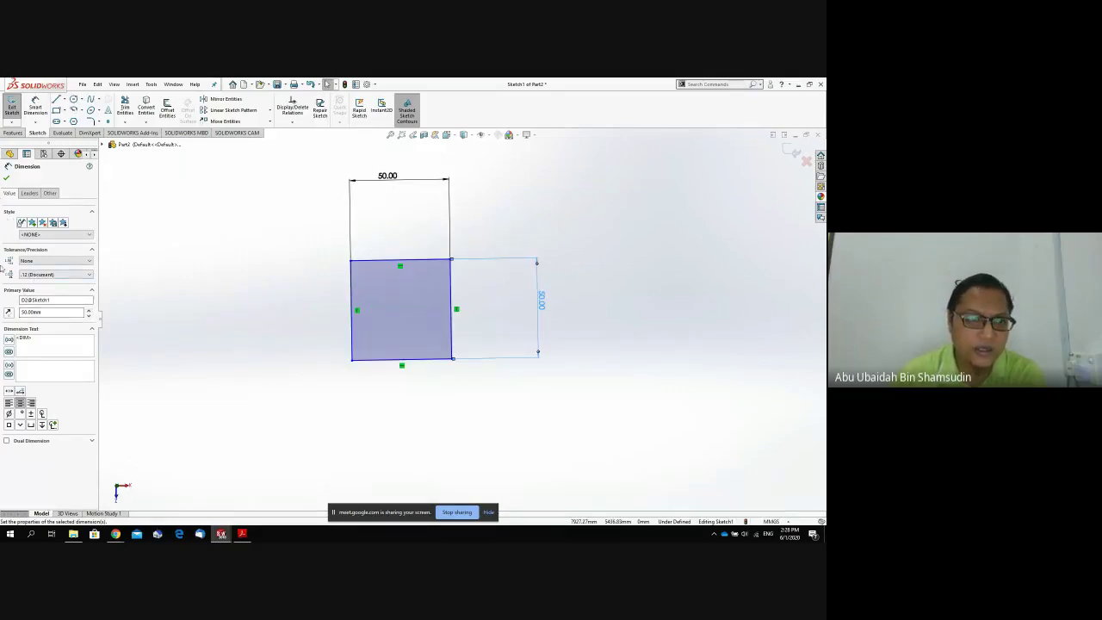
{"action": "left_click", "coordinate": [7, 178]}
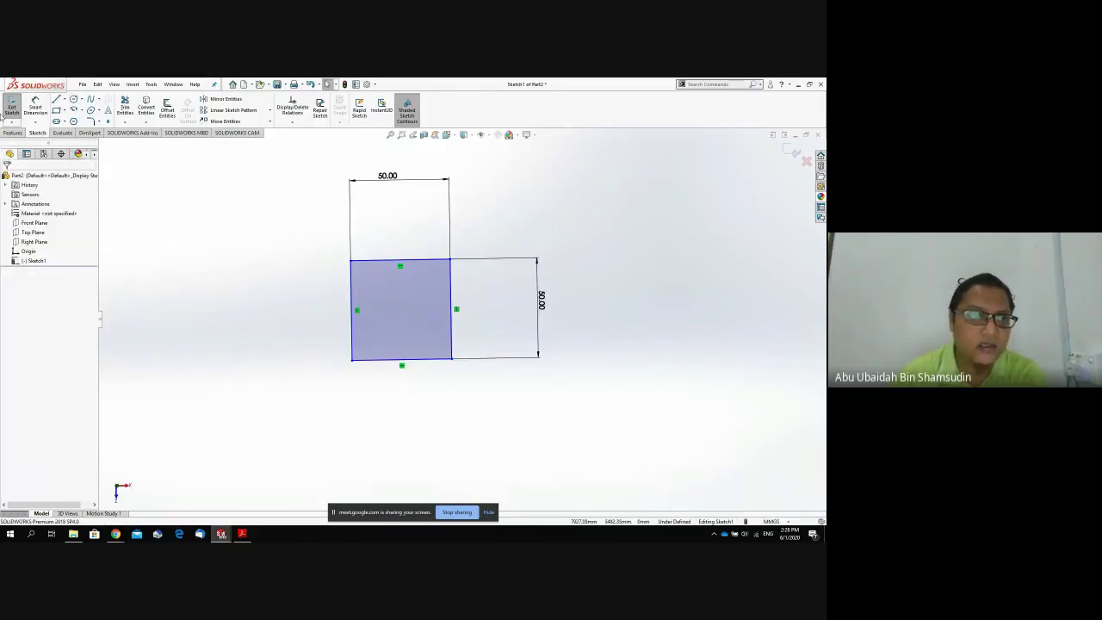
{"action": "left_click", "coordinate": [13, 132]}
Extrude Part2's square sketch to a 50 mm depth, creating Boss-Extrude1 as a solid cube.
{"action": "left_click", "coordinate": [12, 107]}
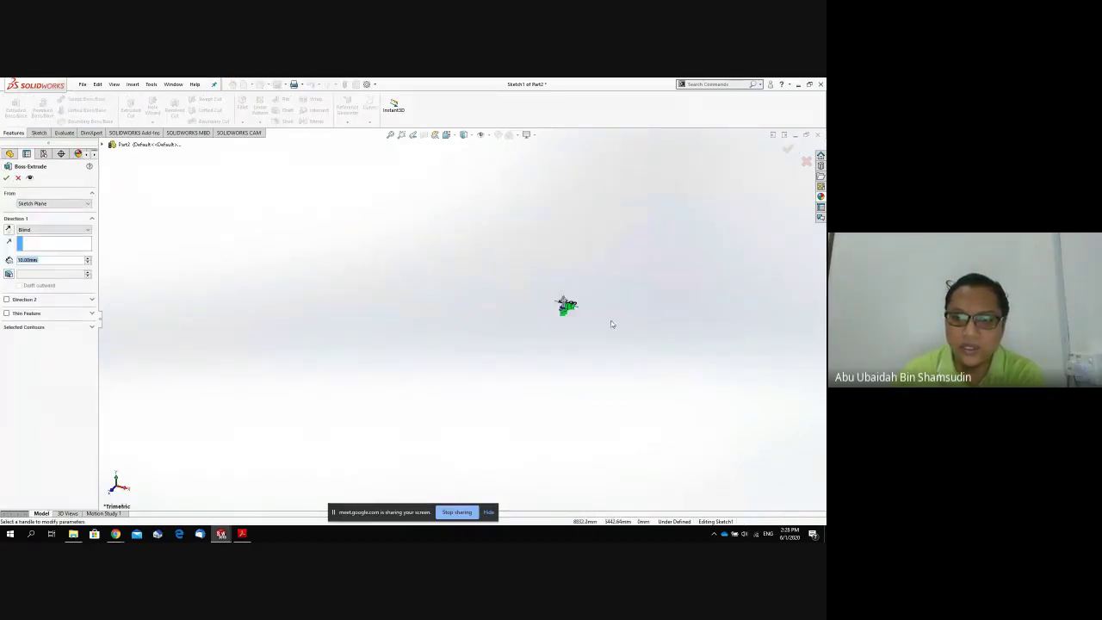
{"action": "scroll", "coordinate": [560, 314], "scroll_direction": "down", "scroll_amount": 5}
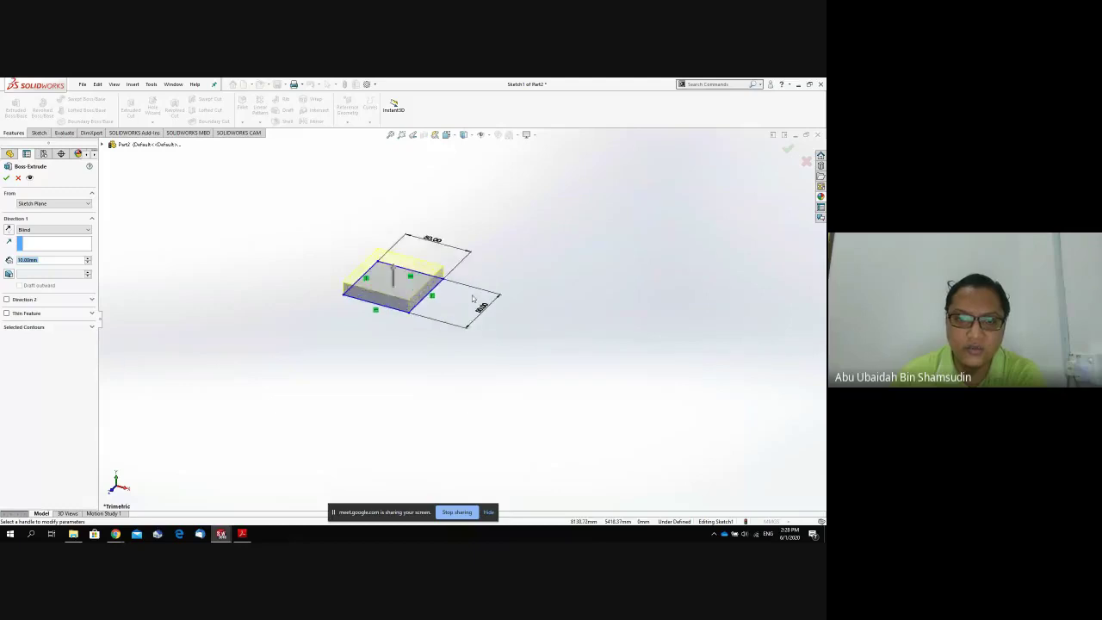
{"action": "scroll", "coordinate": [472, 298], "scroll_direction": "down", "scroll_amount": 4}
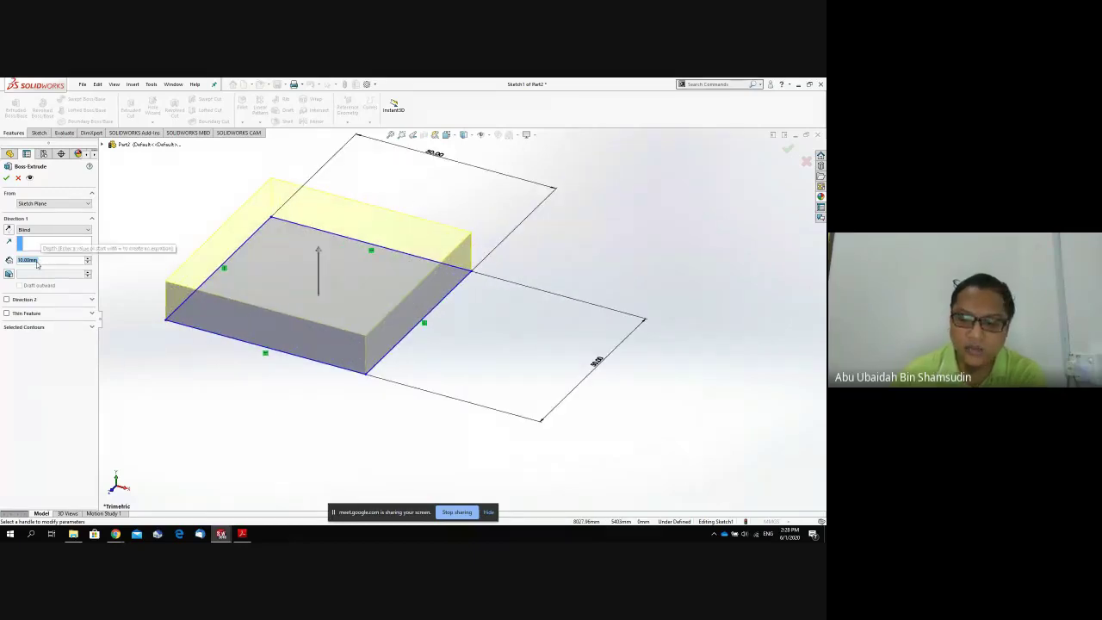
{"action": "type", "text": "50"}
{"action": "key", "text": "Return"}
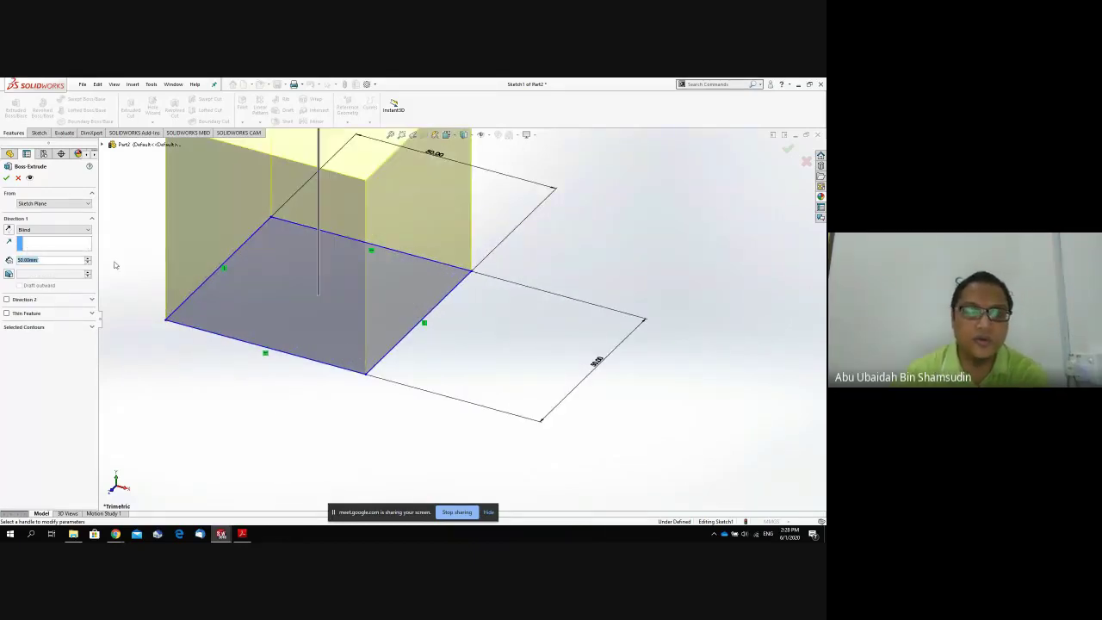
{"action": "scroll", "coordinate": [183, 277], "scroll_direction": "up", "scroll_amount": 3}
{"action": "left_click", "coordinate": [6, 178]}
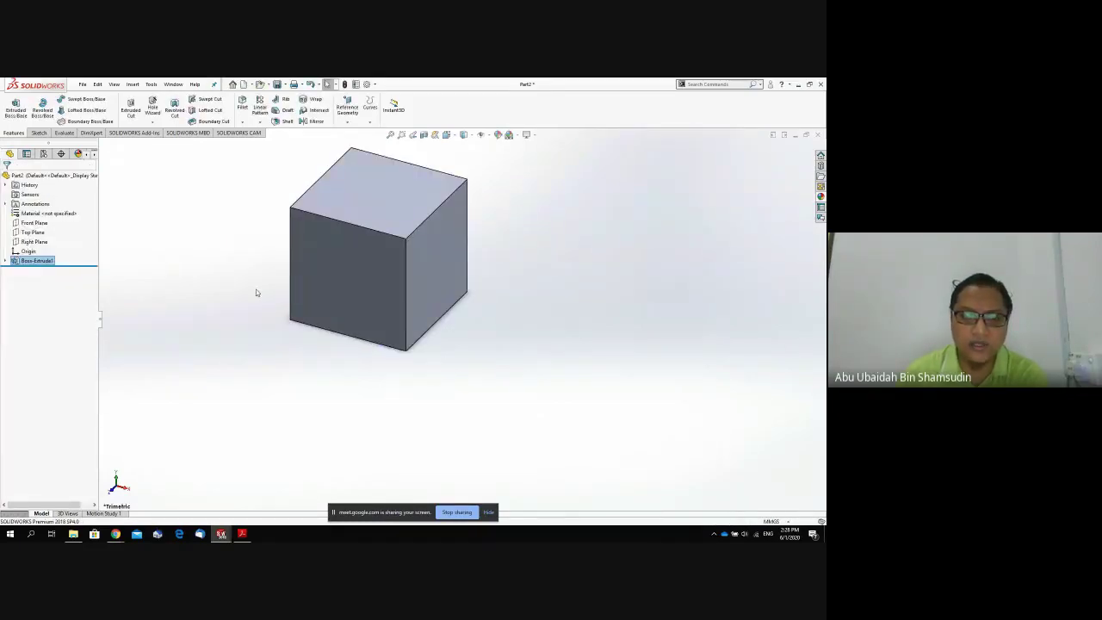
Select the cube's top face and turn the view Normal To it.
{"action": "middle_click_drag", "start_coordinate": [256, 291], "coordinate": [289, 194]}
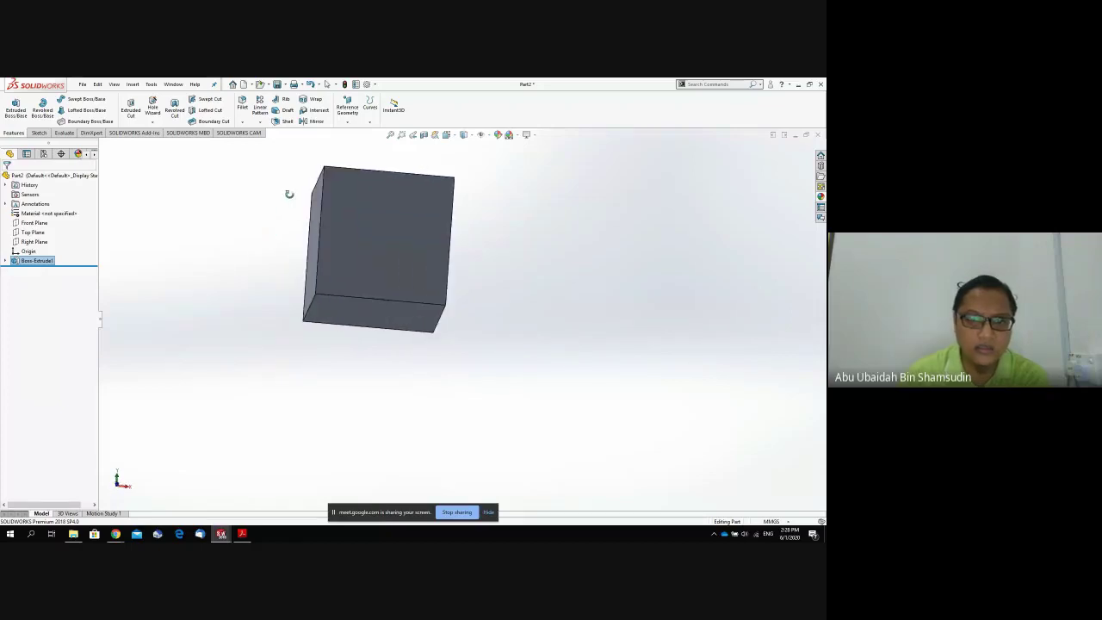
{"action": "left_click", "coordinate": [371, 317]}
{"action": "middle_click_drag", "start_coordinate": [372, 317], "coordinate": [338, 325]}
{"action": "left_click", "coordinate": [390, 200]}
{"action": "key", "text": "space"}
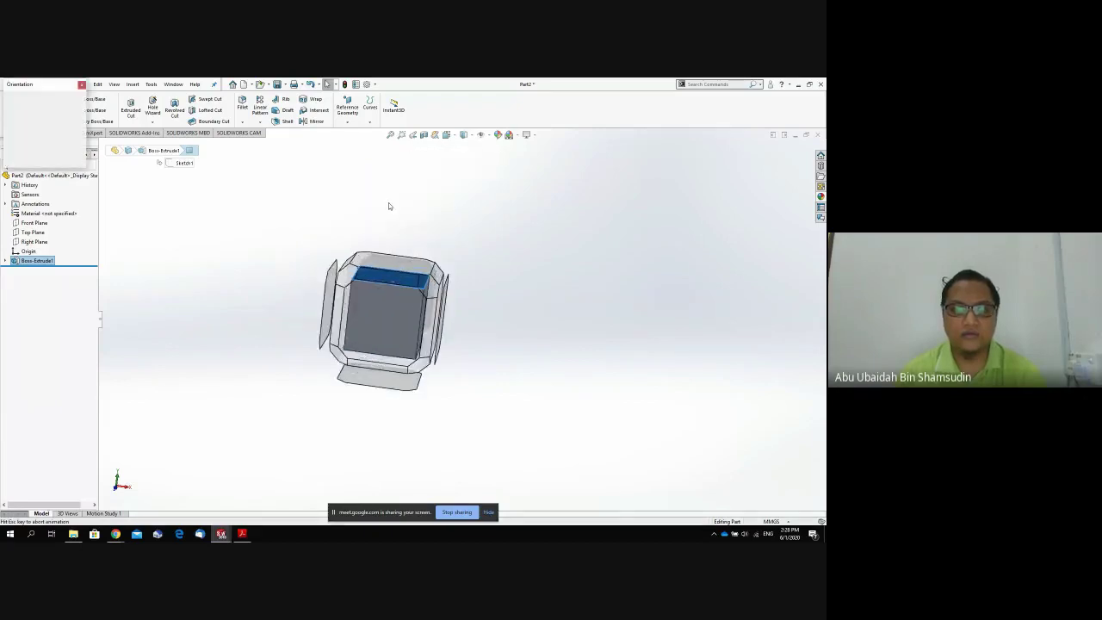
{"action": "left_click", "coordinate": [368, 288]}
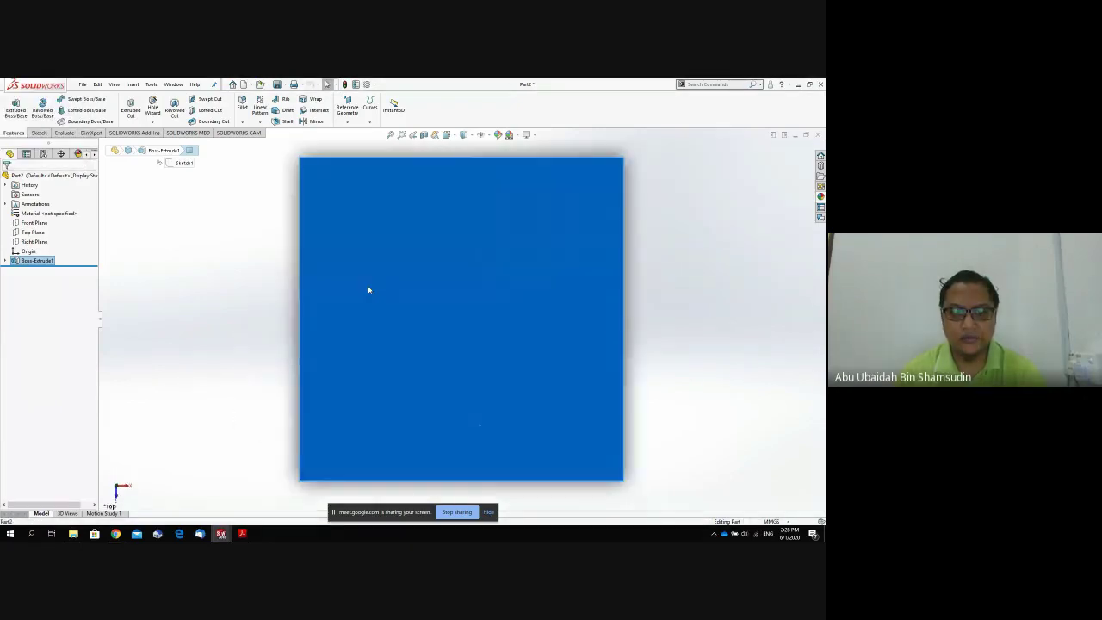
Reselect the top face and start the Circle tool from the Sketch tools.
{"action": "left_click", "coordinate": [207, 275]}
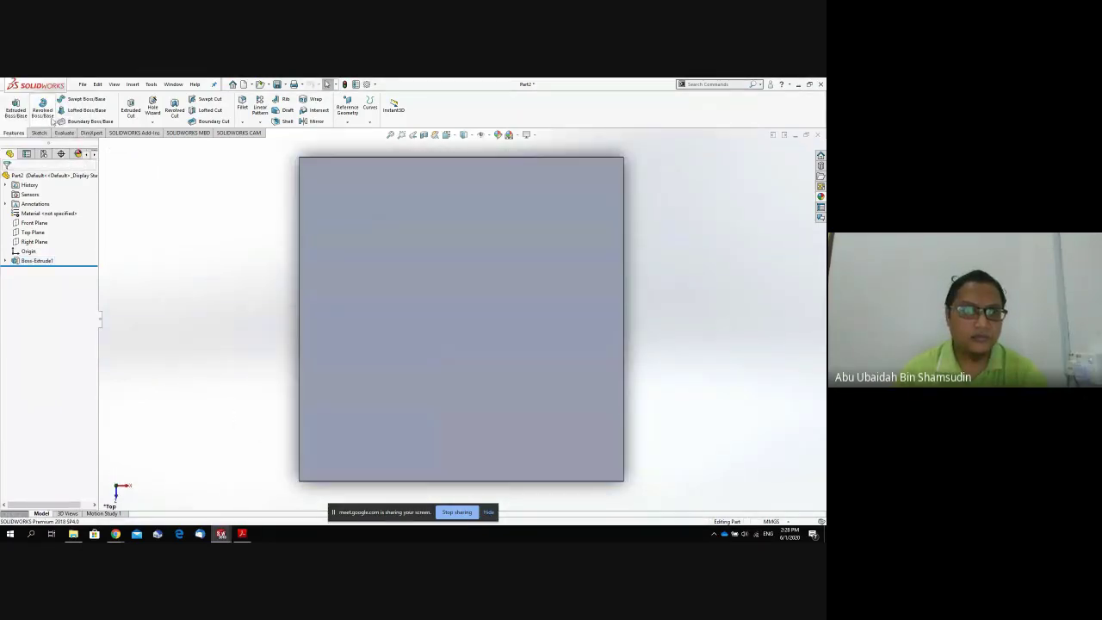
{"action": "left_click", "coordinate": [358, 233]}
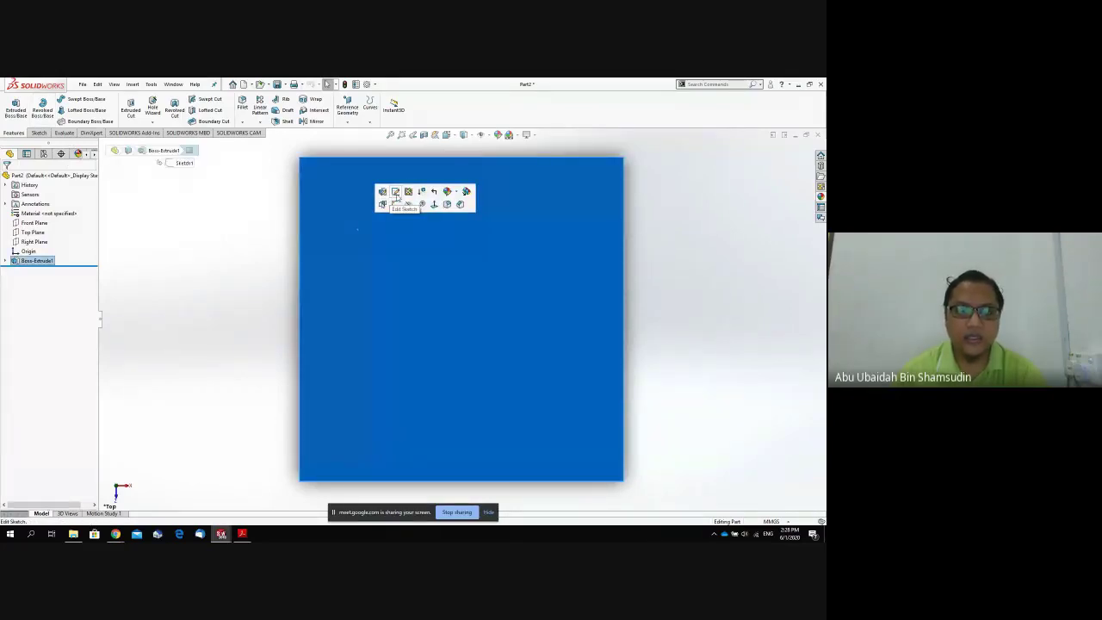
{"action": "left_click", "coordinate": [439, 370]}
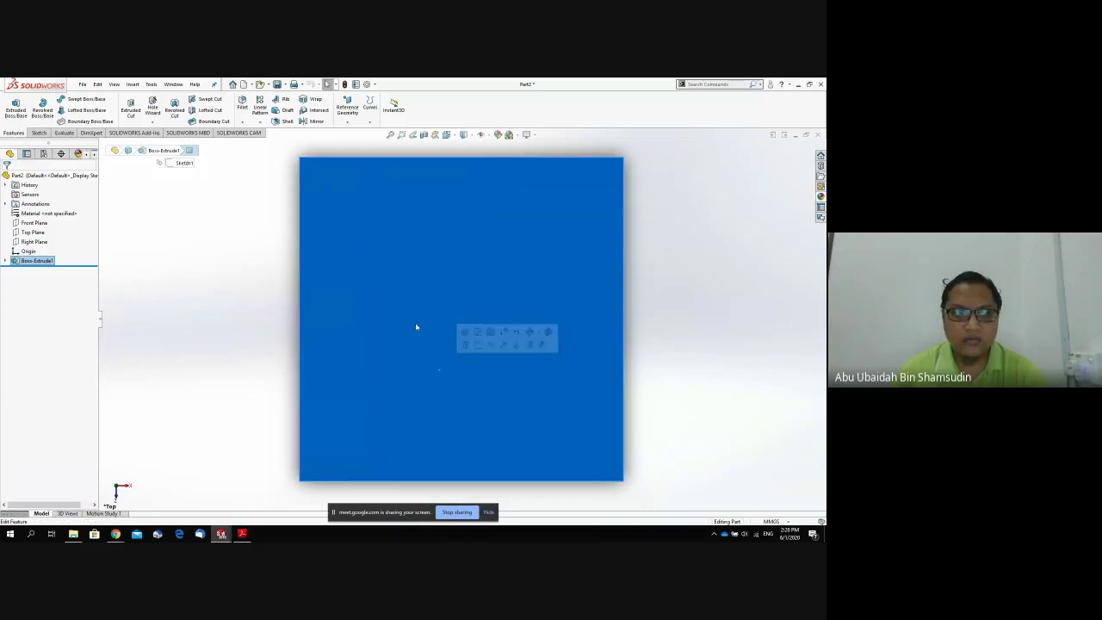
{"action": "left_click", "coordinate": [39, 133]}
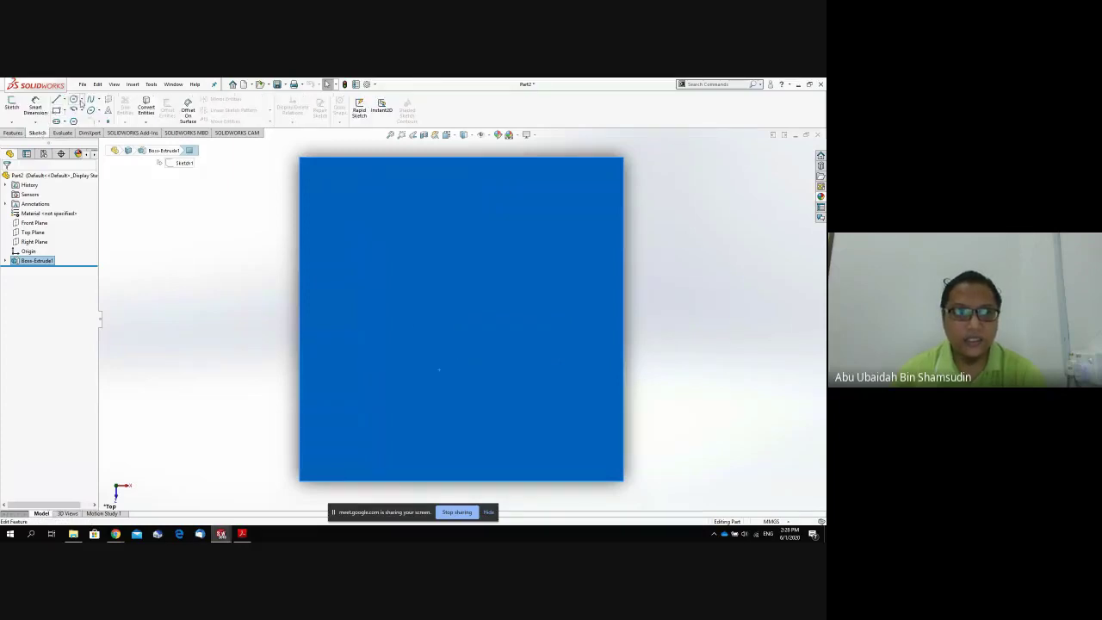
{"action": "left_click", "coordinate": [75, 100]}
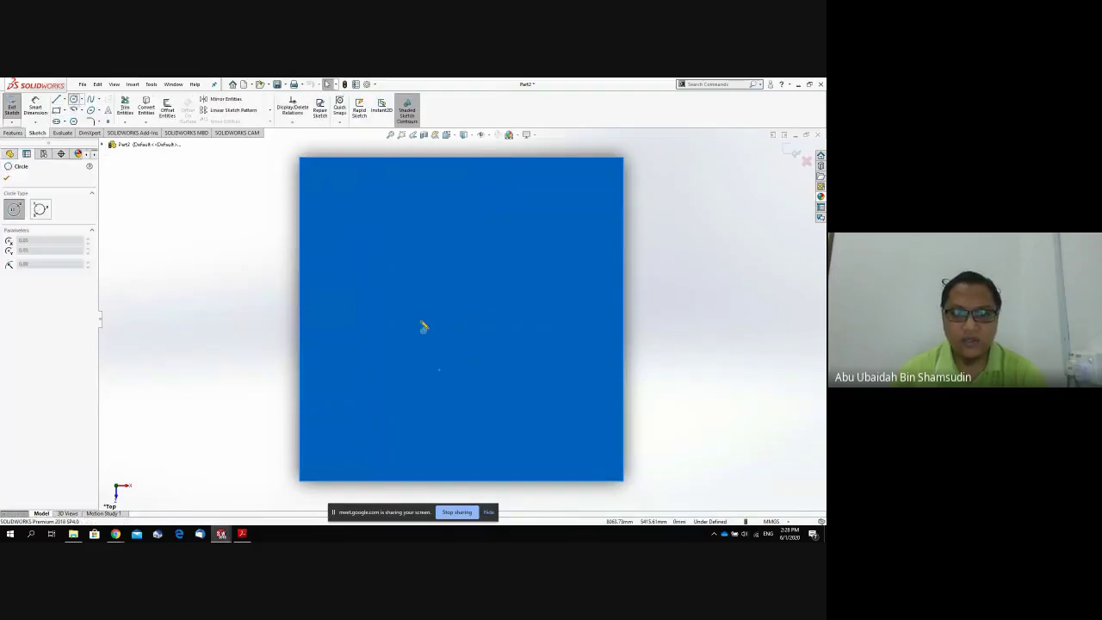
Draw a circle at the top face's centre with a 10.00 mm radius.
{"action": "left_click", "coordinate": [462, 321]}
{"action": "left_click", "coordinate": [462, 272]}
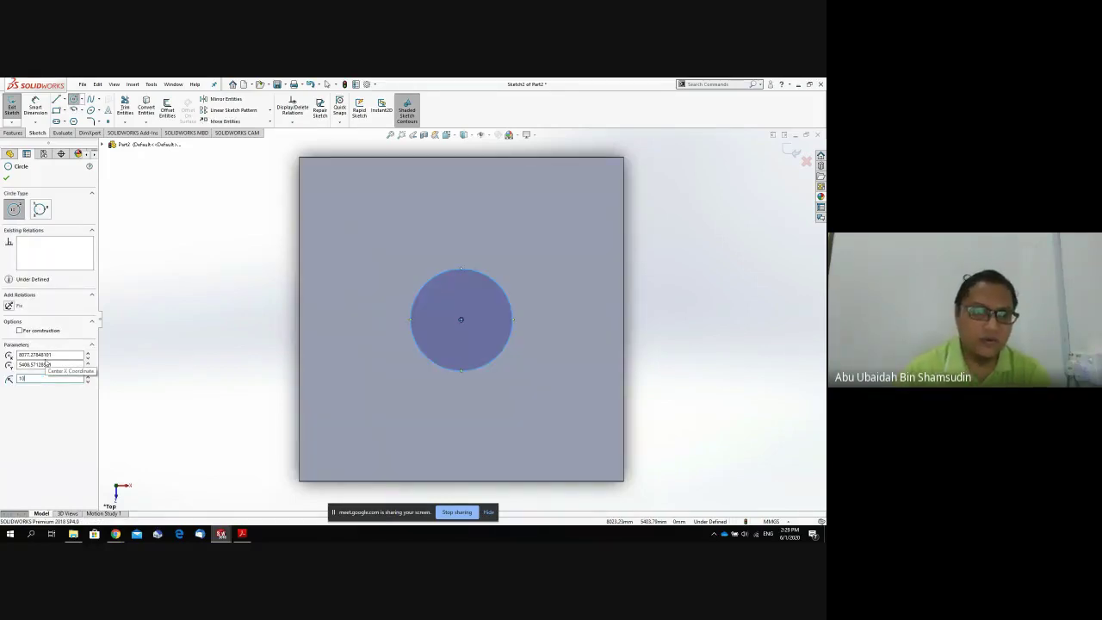
{"action": "key", "text": "Return"}
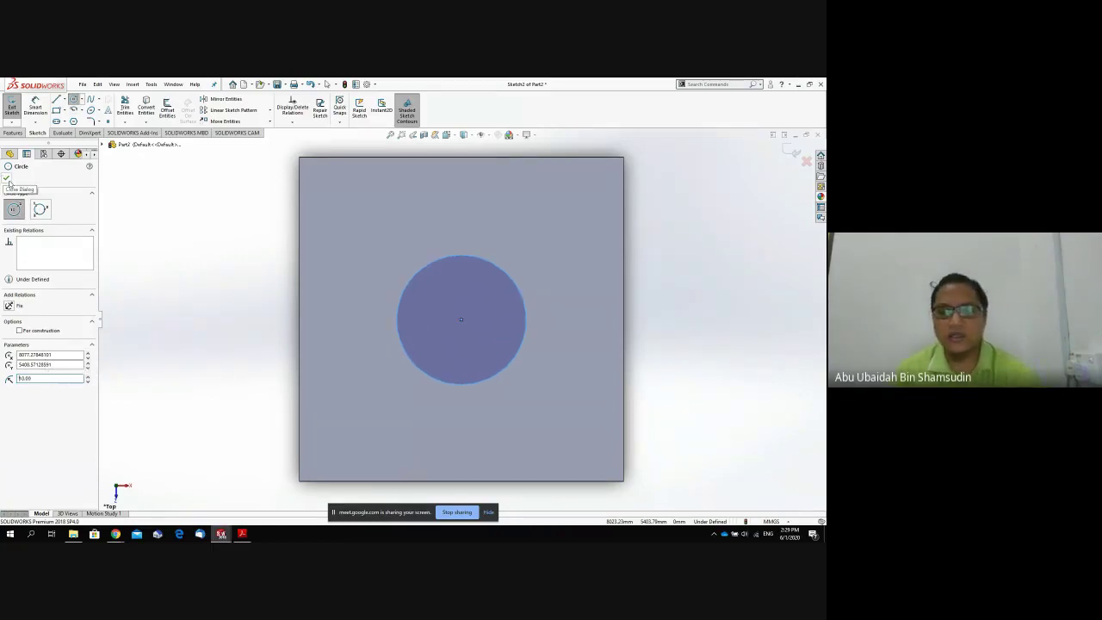
{"action": "left_click", "coordinate": [8, 179]}
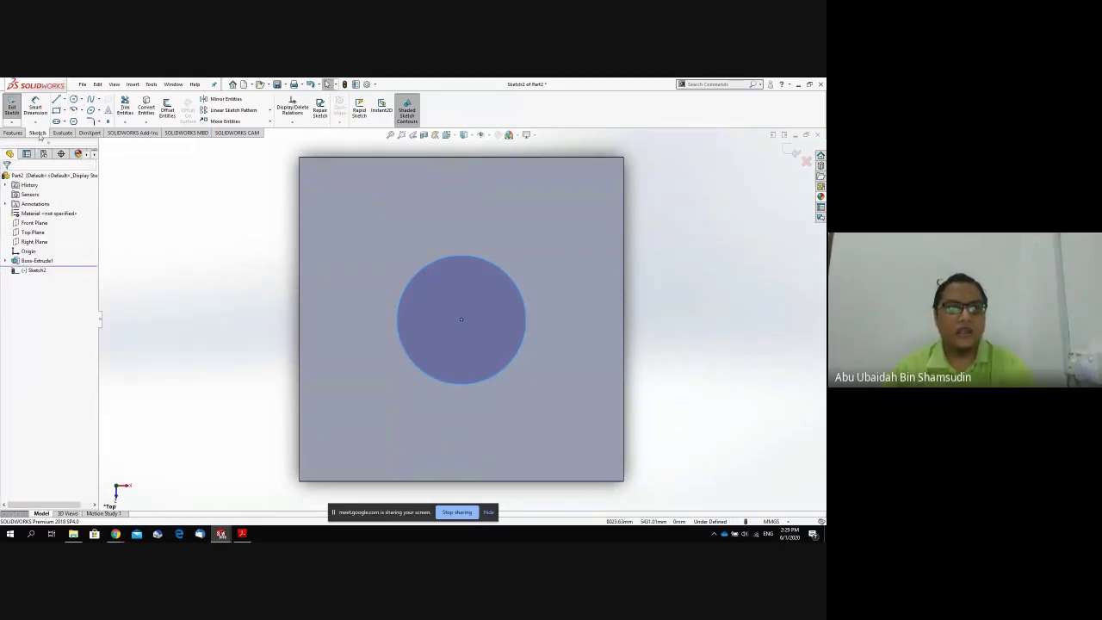
{"action": "left_click", "coordinate": [10, 133]}
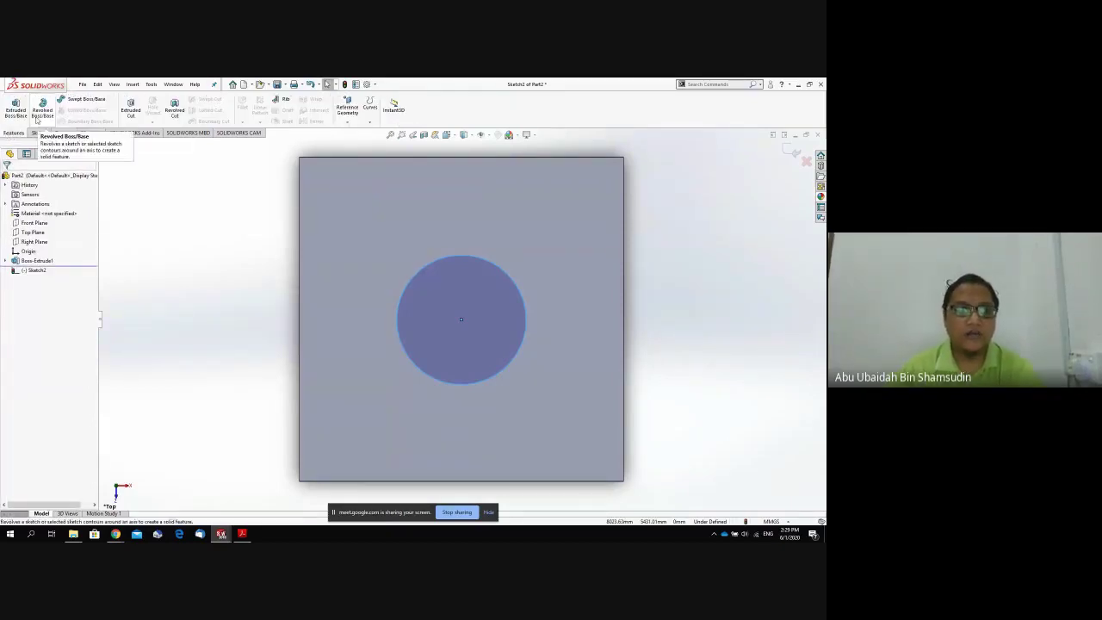
Cut the 10 mm circle Through All to bore Cut-Extrude1 through the cube.
{"action": "left_click", "coordinate": [129, 116]}
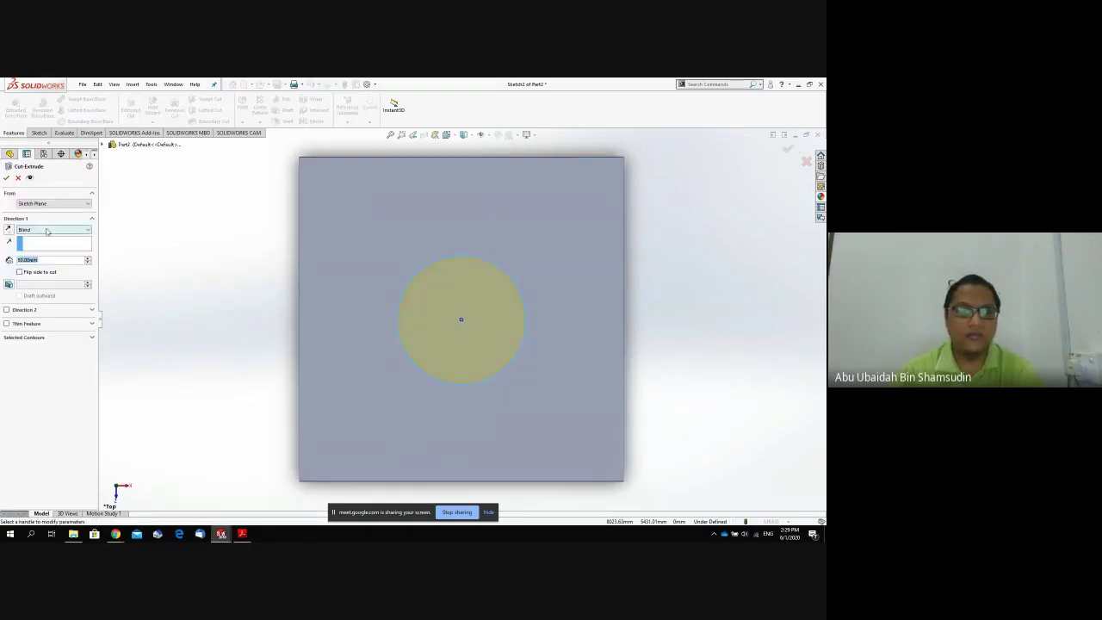
{"action": "left_click", "coordinate": [47, 230]}
{"action": "left_click", "coordinate": [35, 243]}
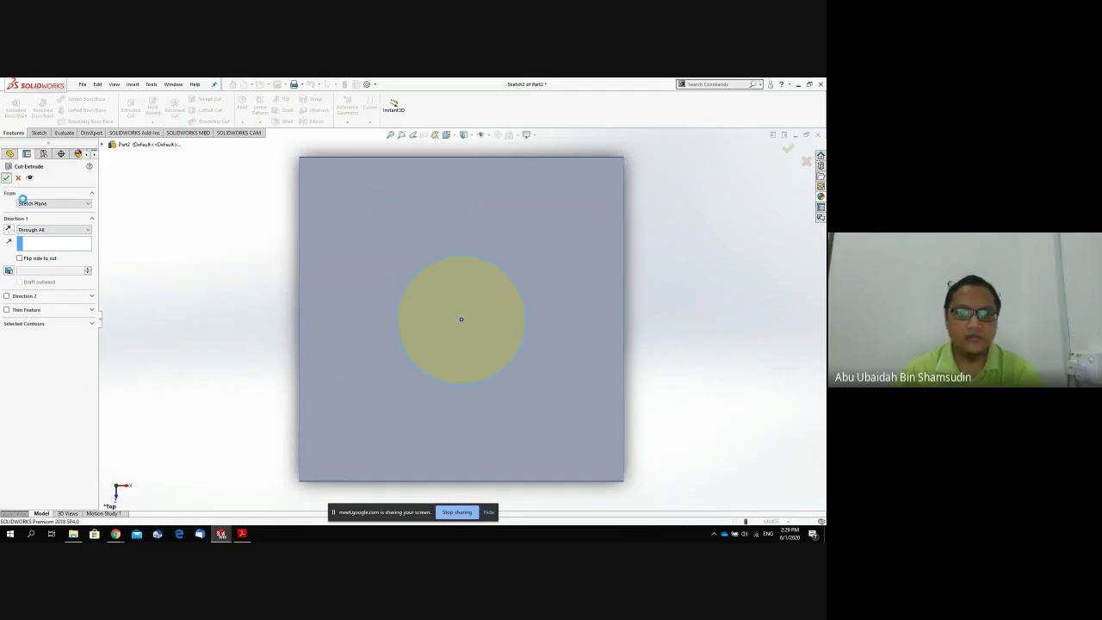
{"action": "left_click", "coordinate": [6, 178]}
{"action": "middle_click_drag", "start_coordinate": [215, 362], "coordinate": [244, 244]}
{"action": "scroll", "coordinate": [351, 335], "scroll_direction": "up", "scroll_amount": 3}
{"action": "scroll", "coordinate": [351, 334], "scroll_direction": "up", "scroll_amount": 3}
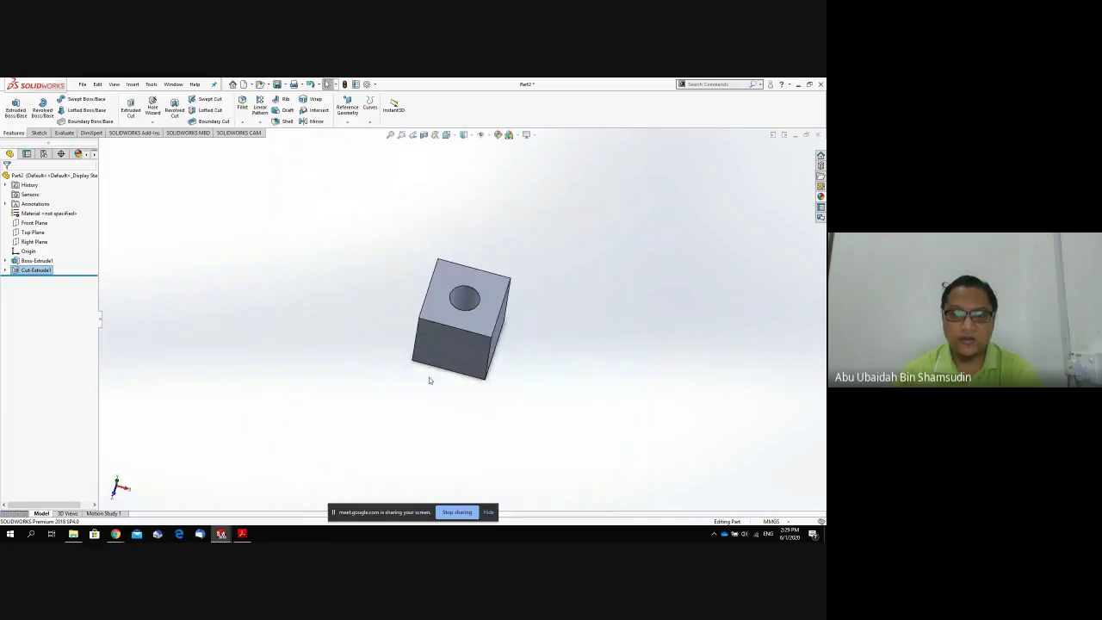
{"action": "middle_click_drag", "start_coordinate": [431, 381], "coordinate": [370, 326]}
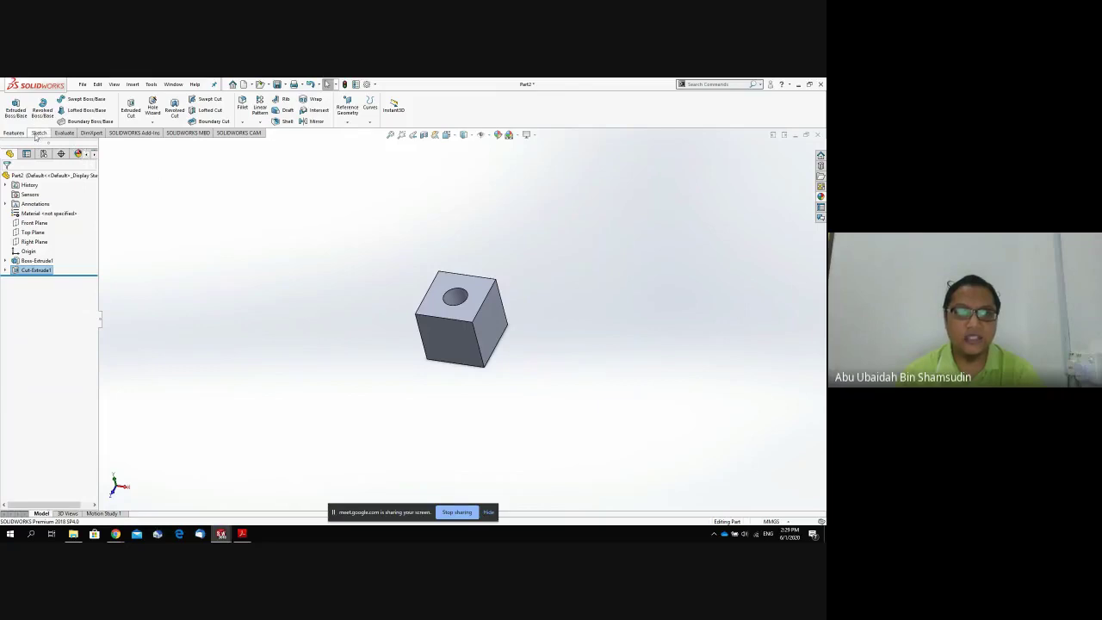
Fillet the cube's selected faces and edges at a 10 mm radius, creating Fillet1.
{"action": "left_click", "coordinate": [243, 105]}
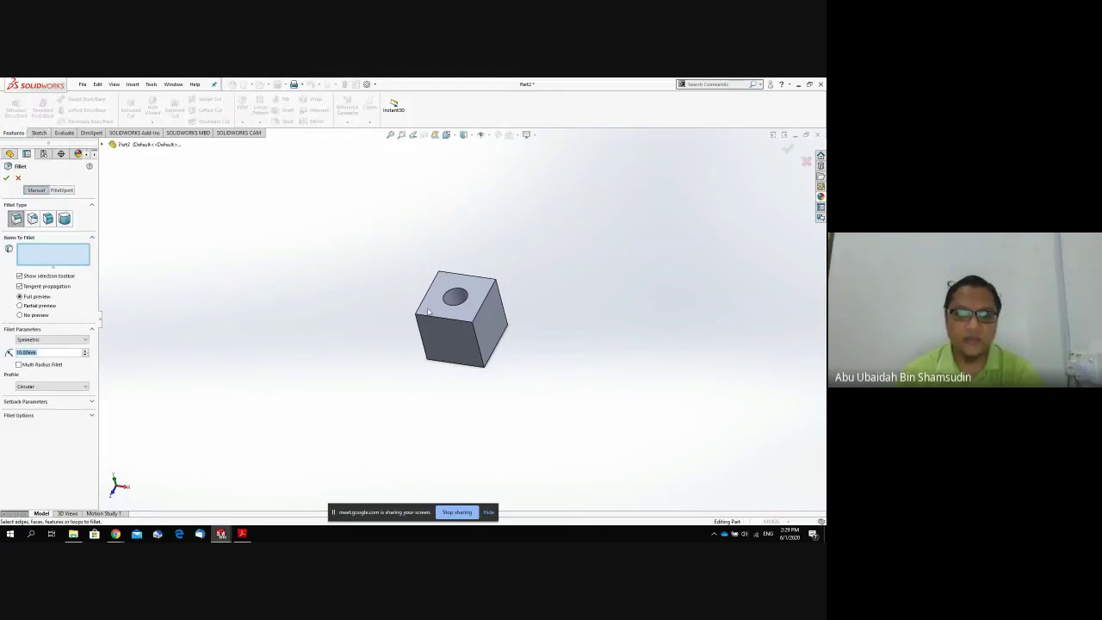
{"action": "left_click", "coordinate": [432, 305]}
{"action": "left_click", "coordinate": [446, 341]}
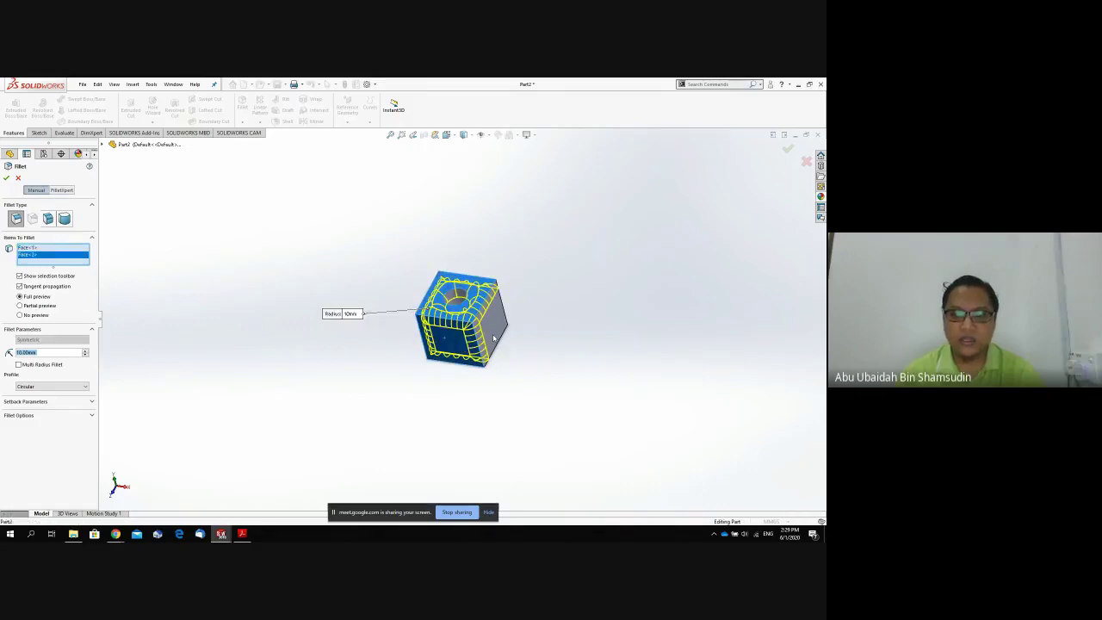
{"action": "left_click", "coordinate": [493, 338]}
{"action": "middle_click_drag", "start_coordinate": [522, 351], "coordinate": [387, 324]}
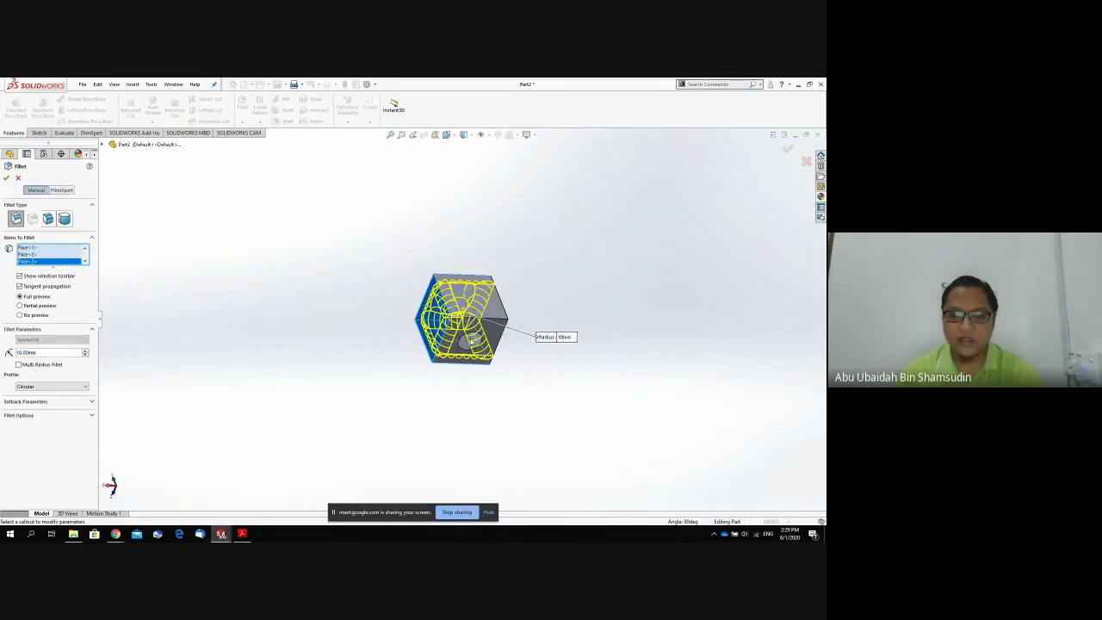
{"action": "left_click", "coordinate": [471, 342]}
{"action": "left_click", "coordinate": [484, 317]}
{"action": "middle_click_drag", "start_coordinate": [525, 305], "coordinate": [489, 340]}
{"action": "left_click", "coordinate": [479, 325]}
{"action": "left_click", "coordinate": [488, 340]}
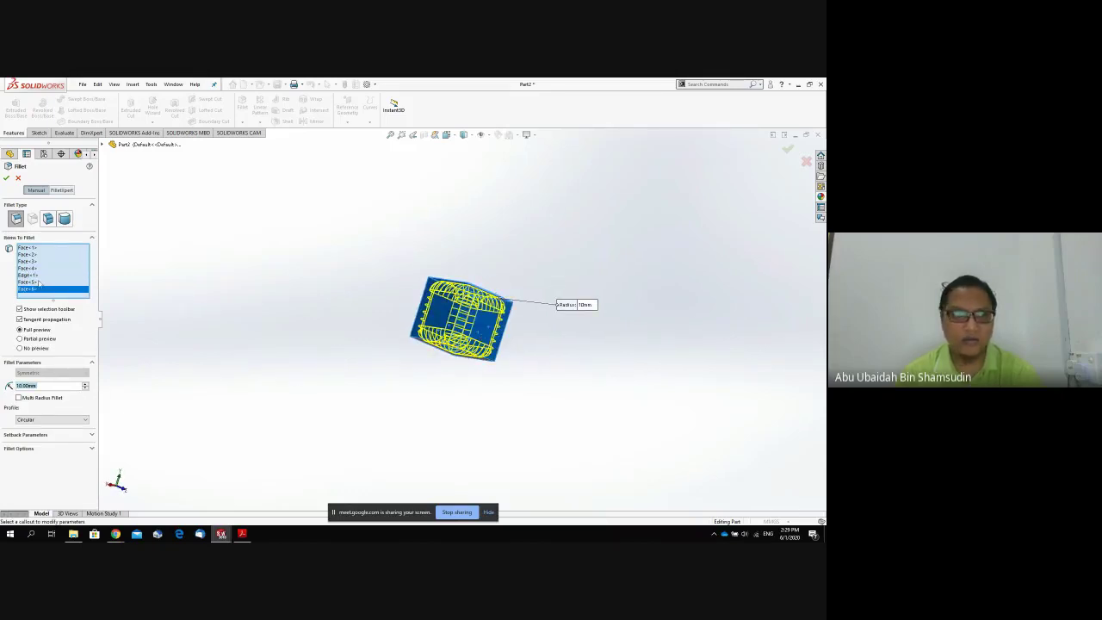
{"action": "left_click", "coordinate": [6, 177]}
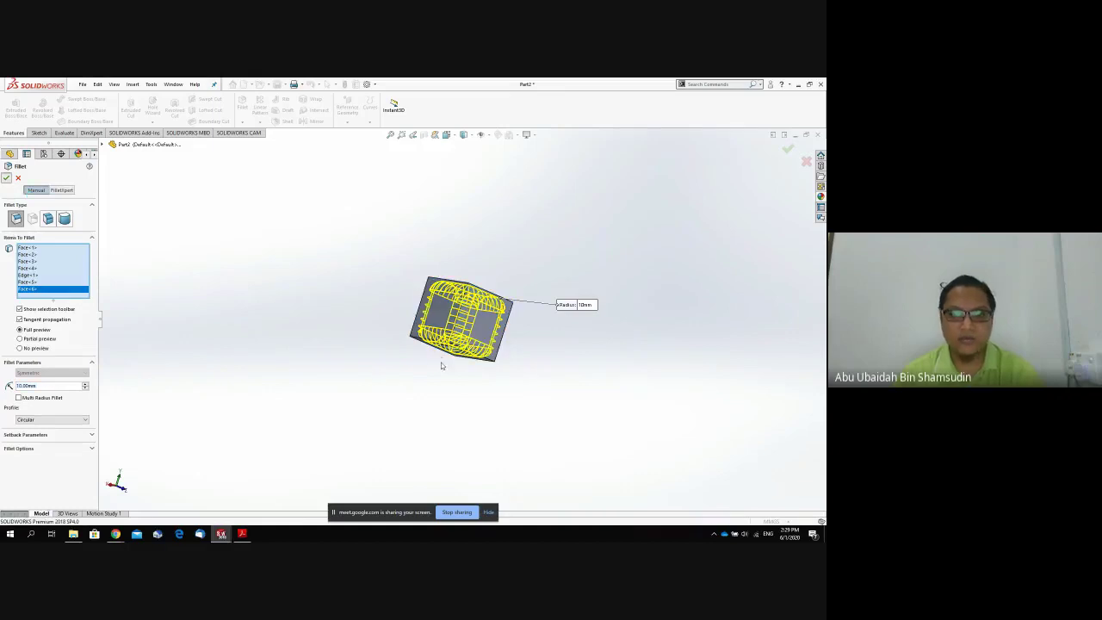
{"action": "middle_click_drag", "start_coordinate": [449, 347], "coordinate": [474, 252]}
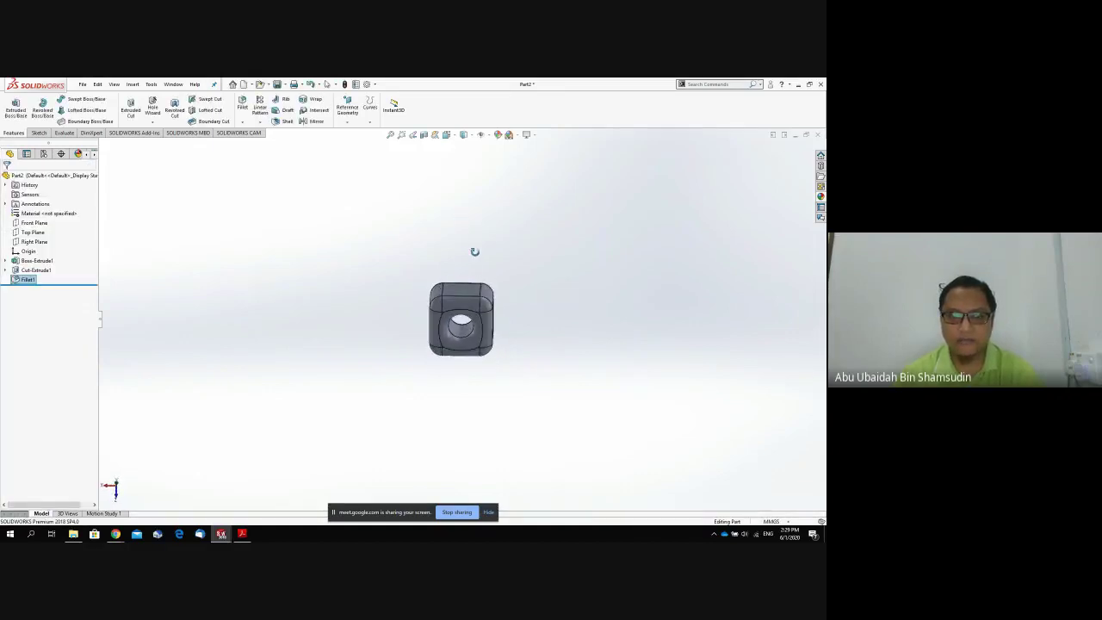
Open the Fillet1 feature for editing and clear its radius value.
{"action": "right_click", "coordinate": [28, 280]}
{"action": "left_click", "coordinate": [39, 260]}
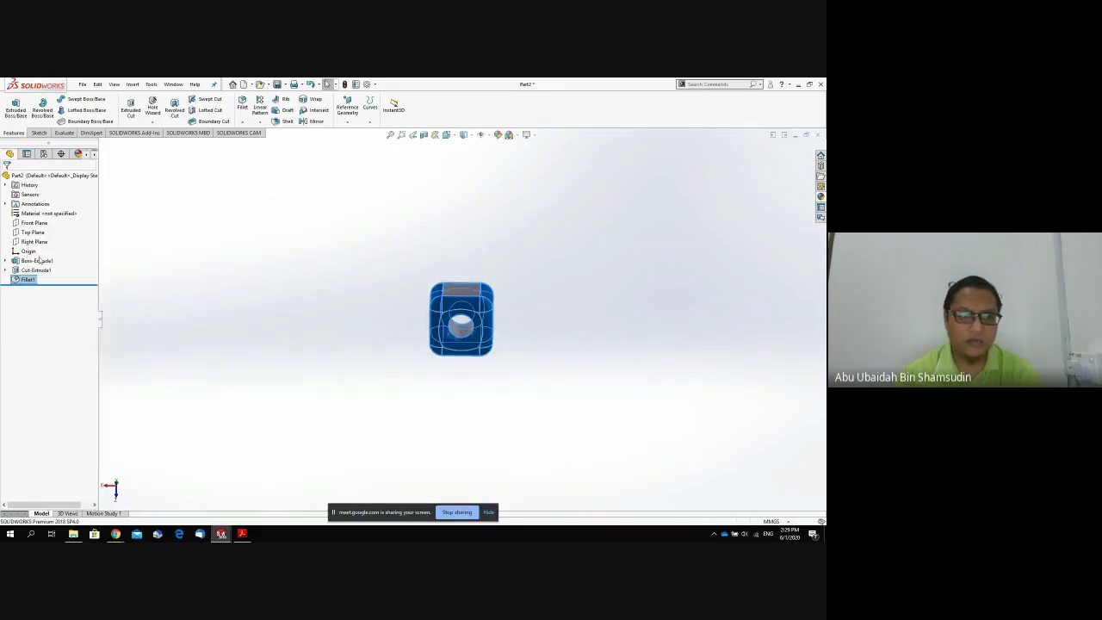
{"action": "left_click", "coordinate": [475, 340]}
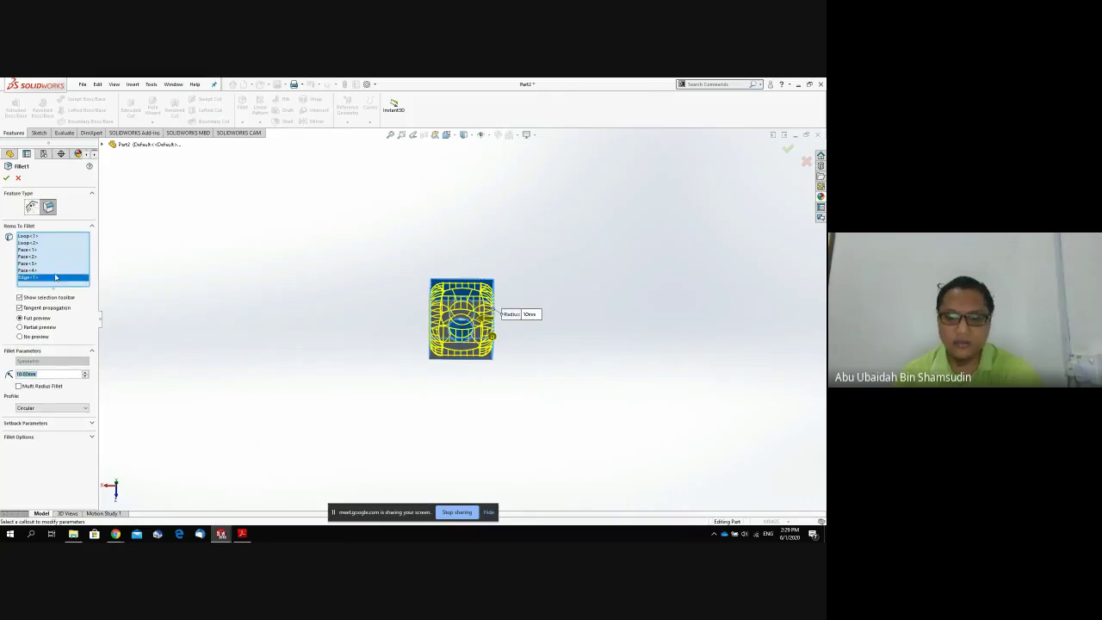
{"action": "key", "text": "BackSpace"}
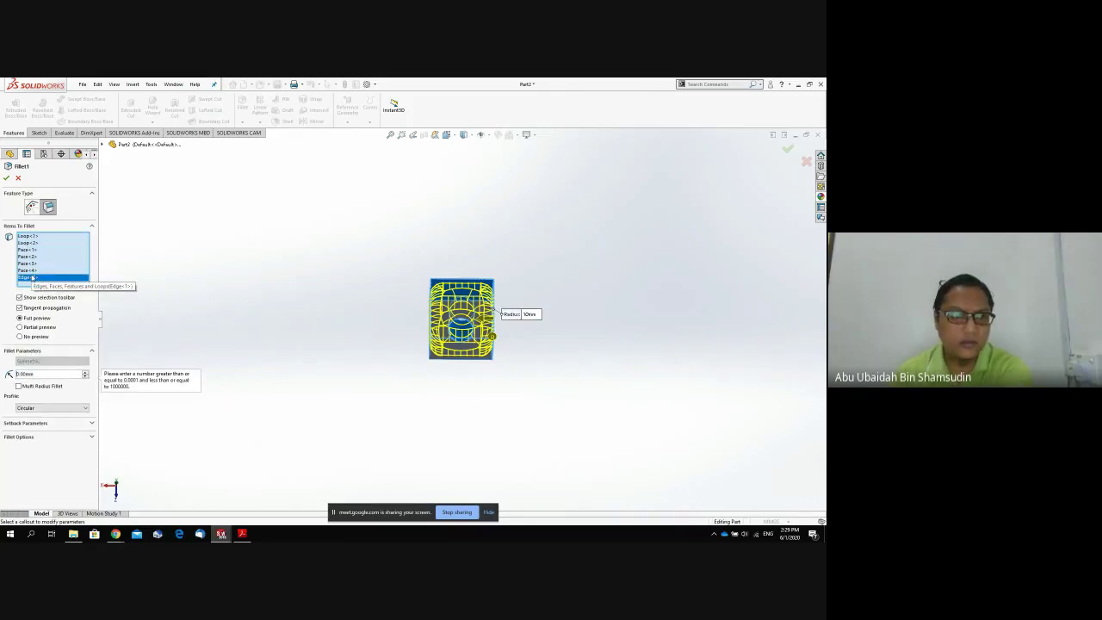
Remove Face<1> to Face<4>, Loop<1> and Loop<2> from Fillet1's items list.
{"action": "left_click", "coordinate": [33, 270]}
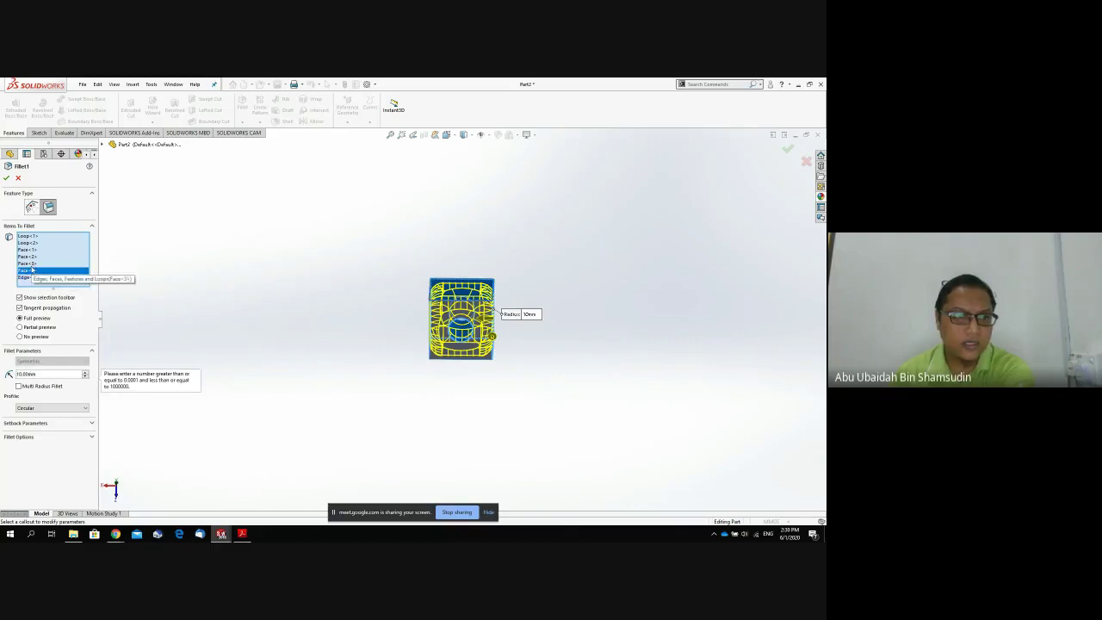
{"action": "key", "text": "Delete"}
{"action": "left_click", "coordinate": [33, 269]}
{"action": "key", "text": "Delete"}
{"action": "left_click", "coordinate": [33, 260]}
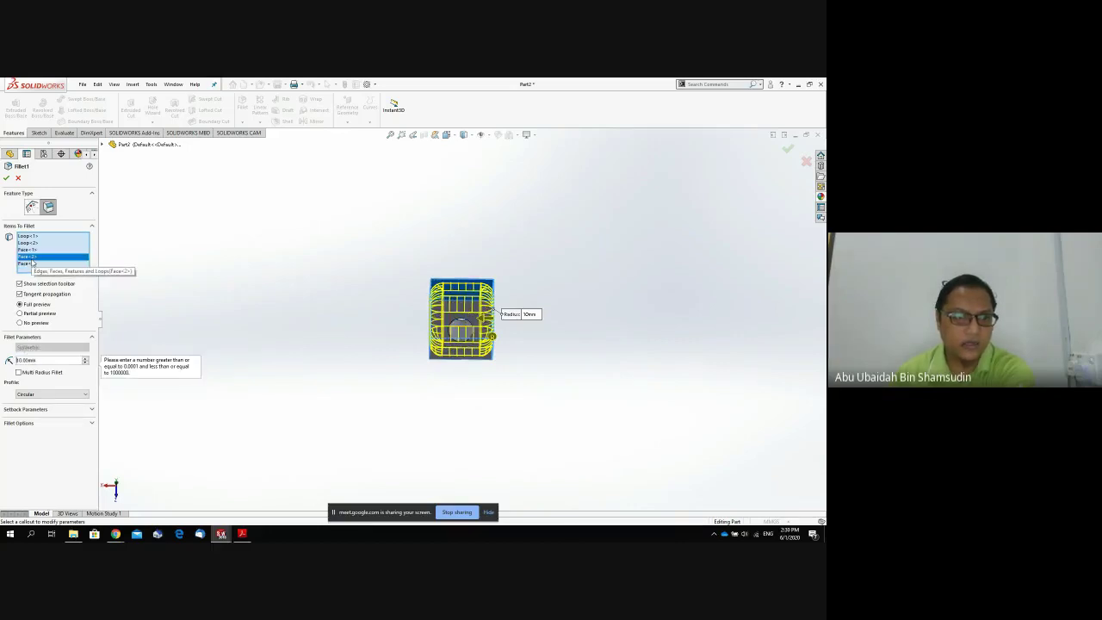
{"action": "left_click", "coordinate": [33, 264]}
{"action": "key", "text": "Delete"}
{"action": "left_click", "coordinate": [32, 257]}
{"action": "key", "text": "Delete"}
{"action": "left_click", "coordinate": [32, 251]}
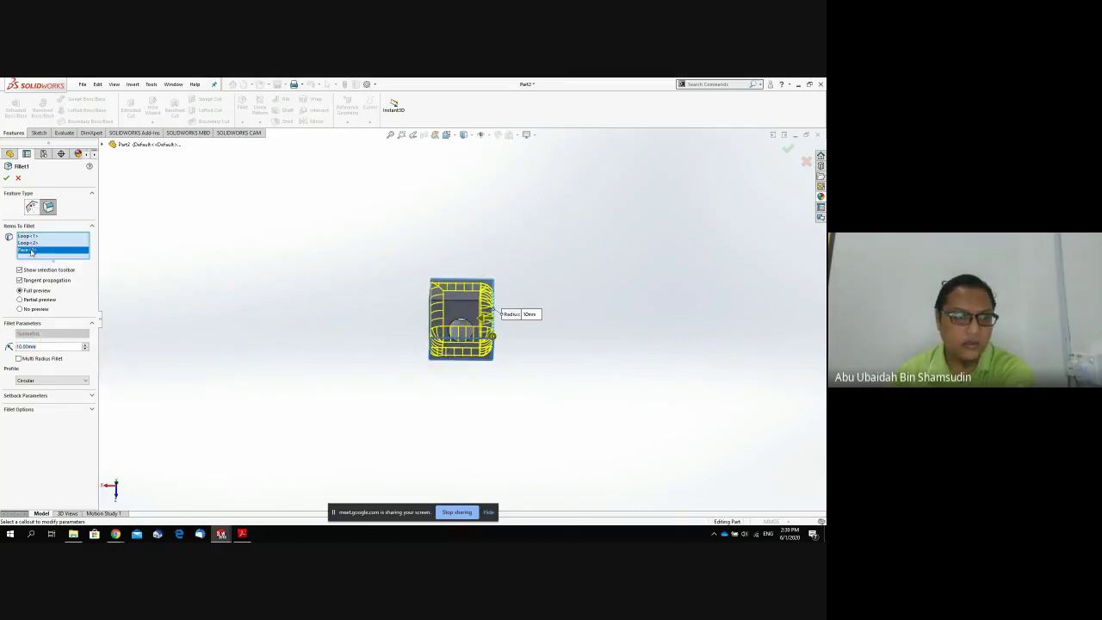
{"action": "key", "text": "Delete"}
{"action": "left_click", "coordinate": [33, 243]}
{"action": "key", "text": "Delete"}
{"action": "left_click", "coordinate": [35, 237]}
{"action": "key", "text": "Delete"}
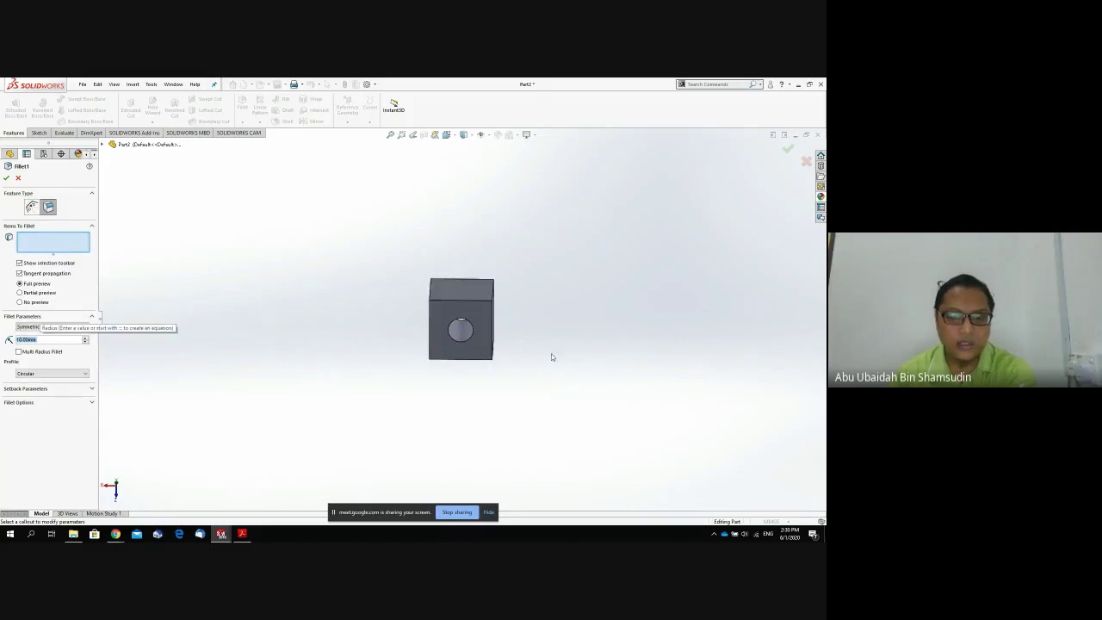
Pick the cube's edges as new fillet items and apply the 10 mm fillet.
{"action": "middle_click_drag", "start_coordinate": [552, 357], "coordinate": [483, 379]}
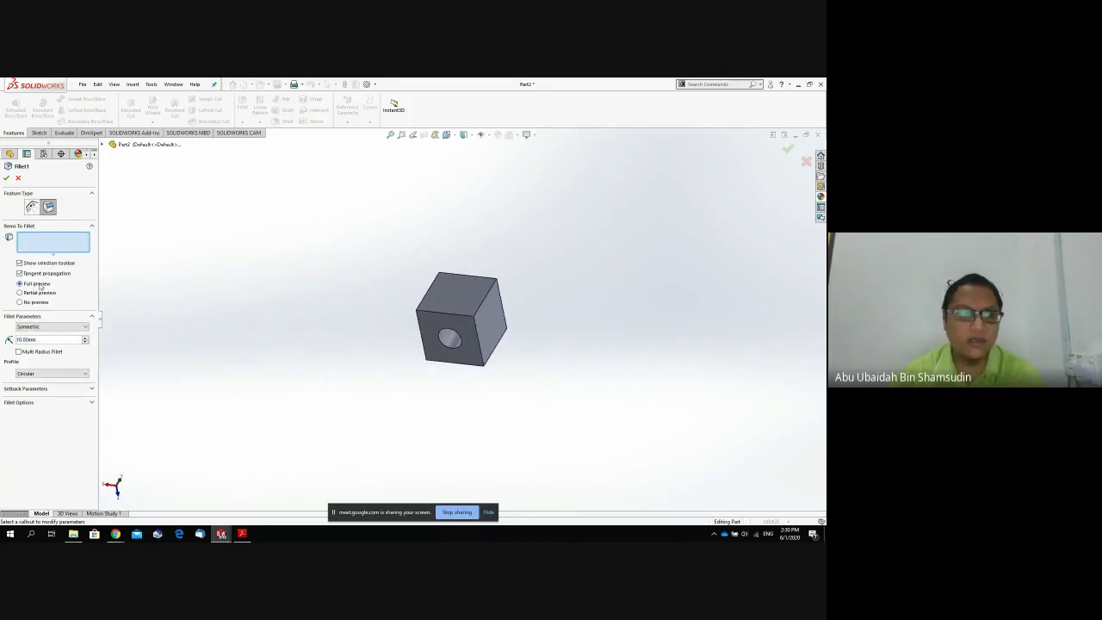
{"action": "left_click", "coordinate": [465, 295]}
{"action": "left_click", "coordinate": [491, 289]}
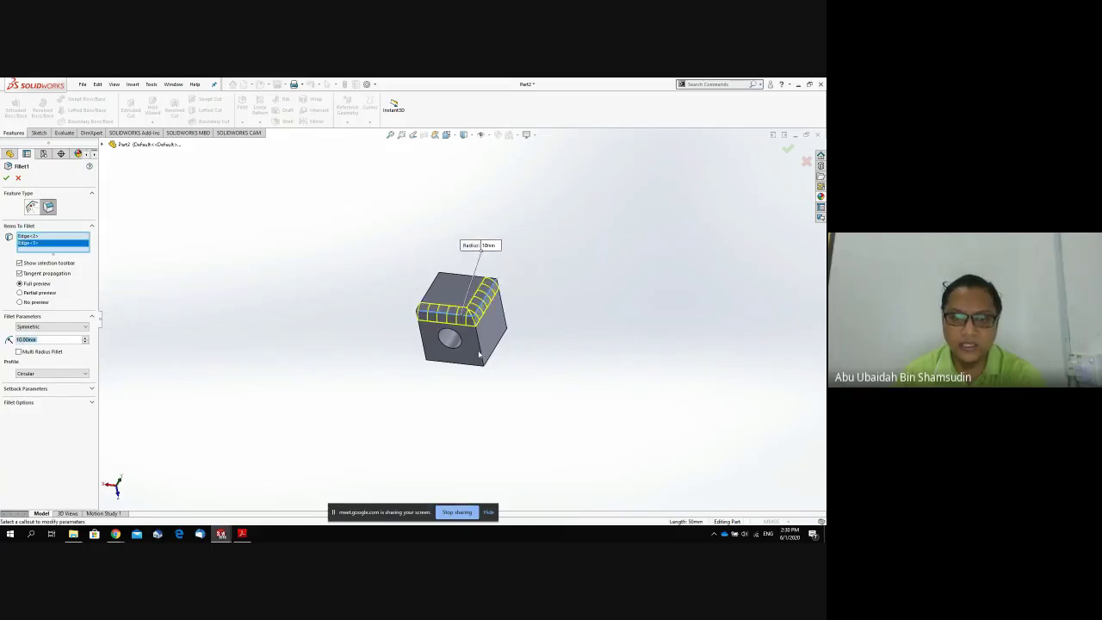
{"action": "left_click", "coordinate": [480, 353]}
{"action": "middle_click_drag", "start_coordinate": [480, 353], "coordinate": [447, 349]}
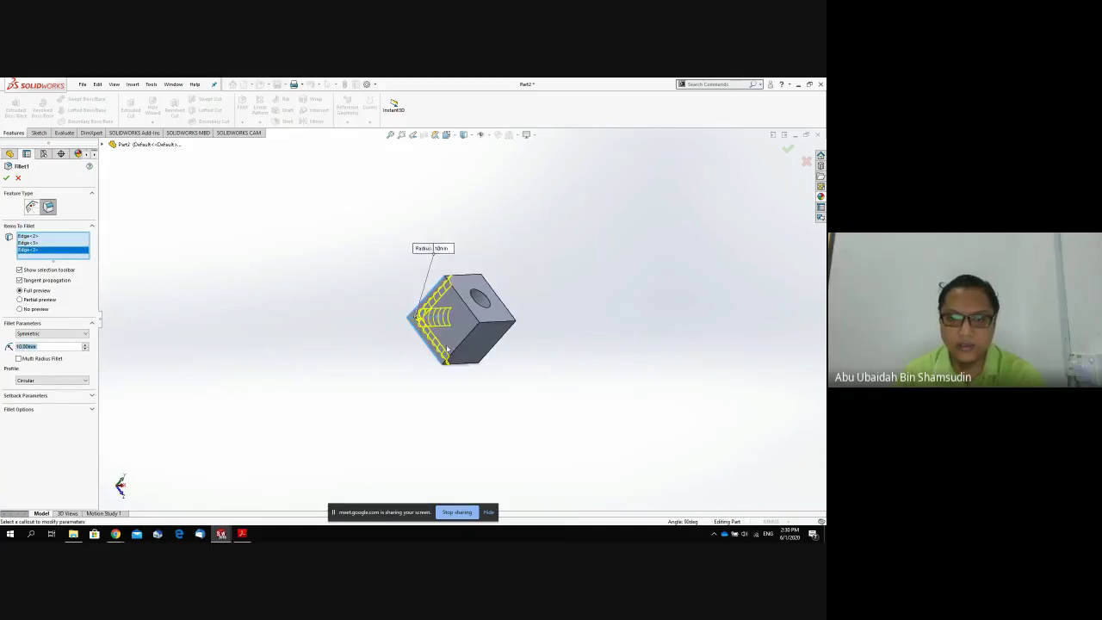
{"action": "left_click", "coordinate": [460, 347]}
{"action": "middle_click_drag", "start_coordinate": [514, 358], "coordinate": [443, 363]}
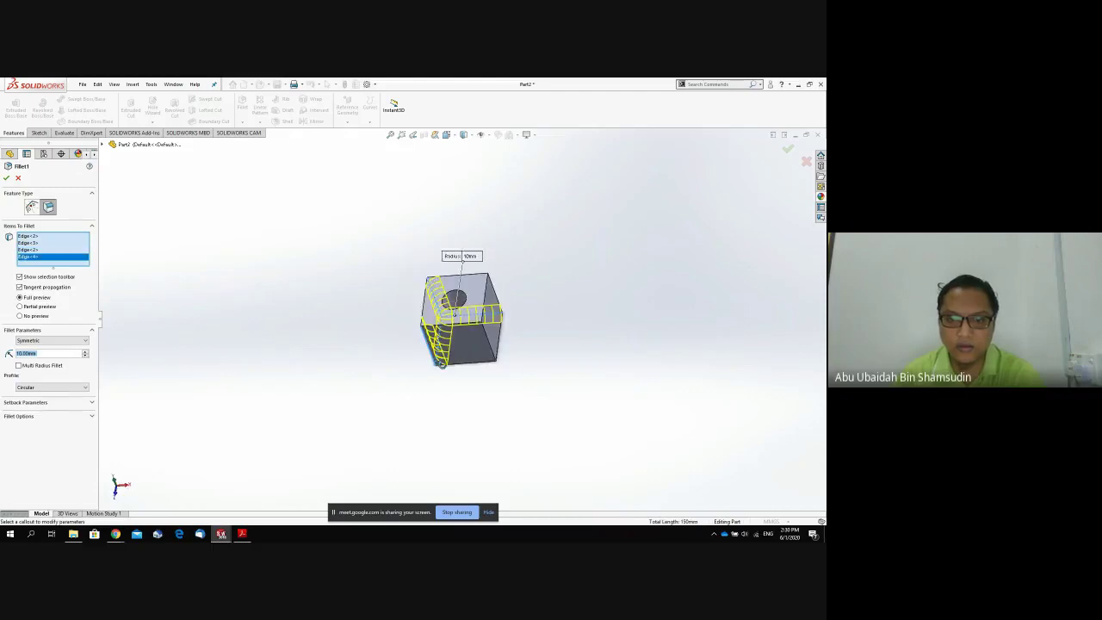
{"action": "left_click", "coordinate": [493, 352]}
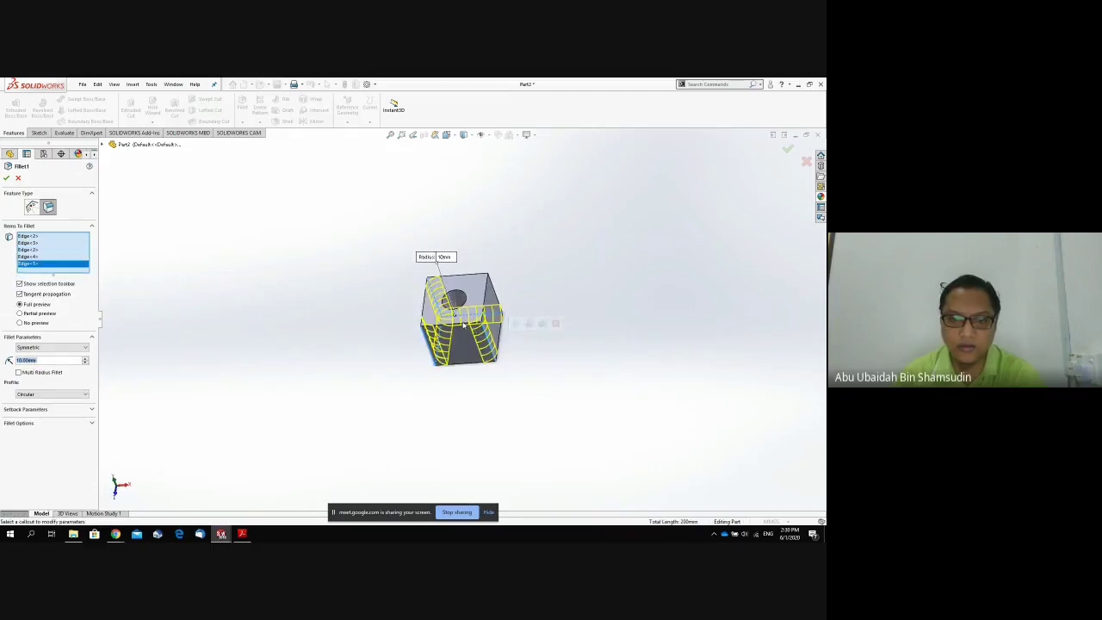
{"action": "left_click", "coordinate": [477, 327]}
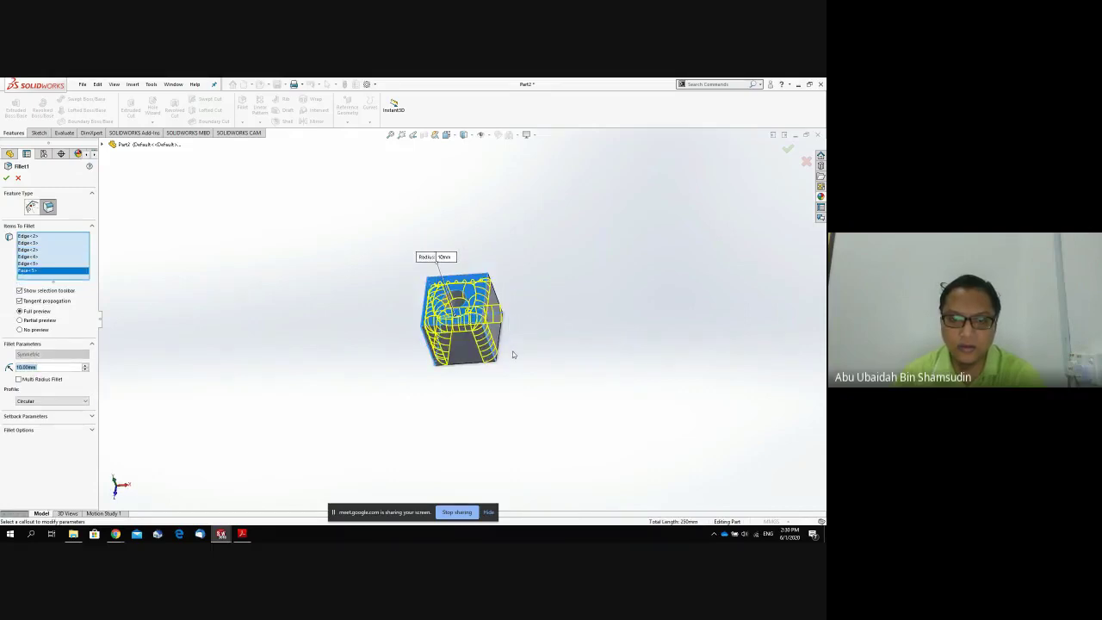
{"action": "mouse_move", "coordinate": [513, 354]}
{"action": "middle_mouse_down"}
{"action": "mouse_move", "coordinate": [531, 405]}
{"action": "mouse_move", "coordinate": [503, 356]}
{"action": "middle_mouse_up"}
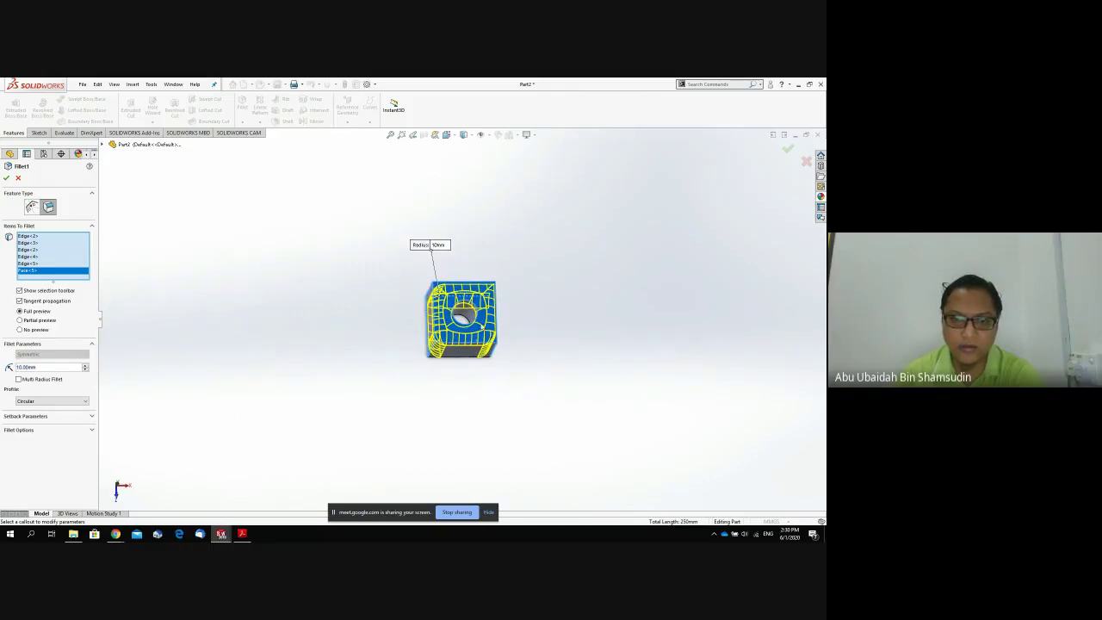
{"action": "left_click", "coordinate": [476, 321]}
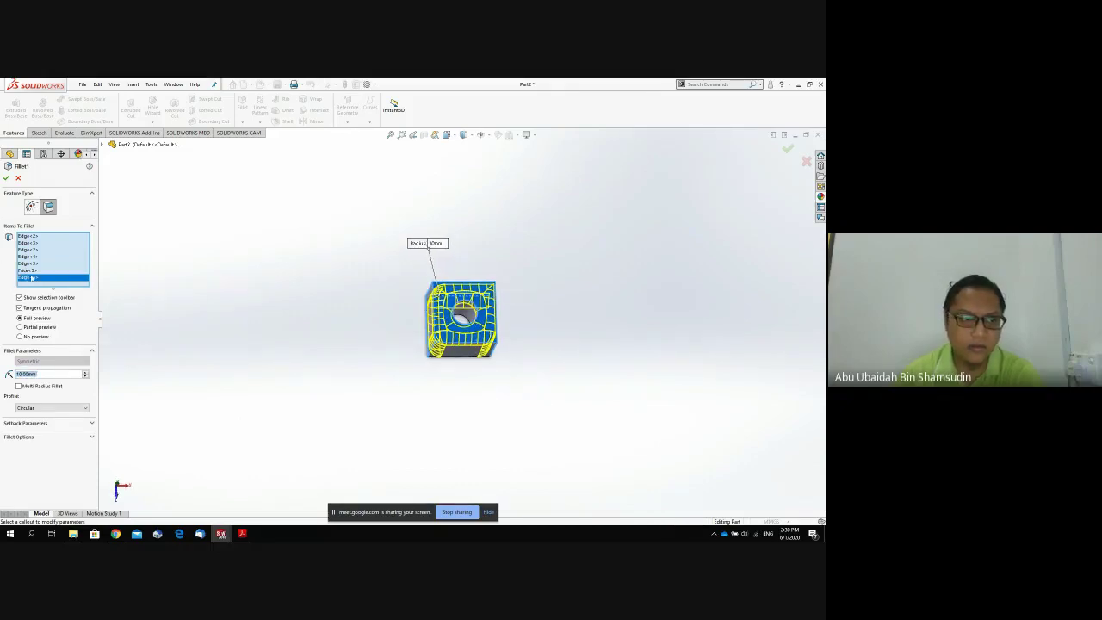
{"action": "key", "text": "Delete"}
{"action": "key", "text": "Delete"}
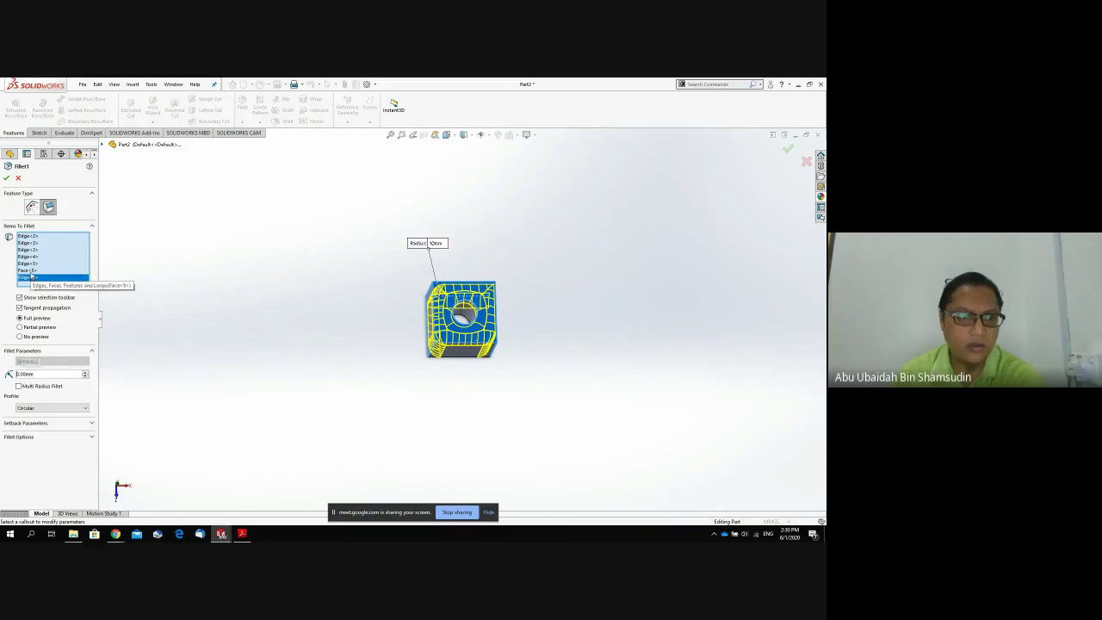
{"action": "left_click", "coordinate": [19, 178]}
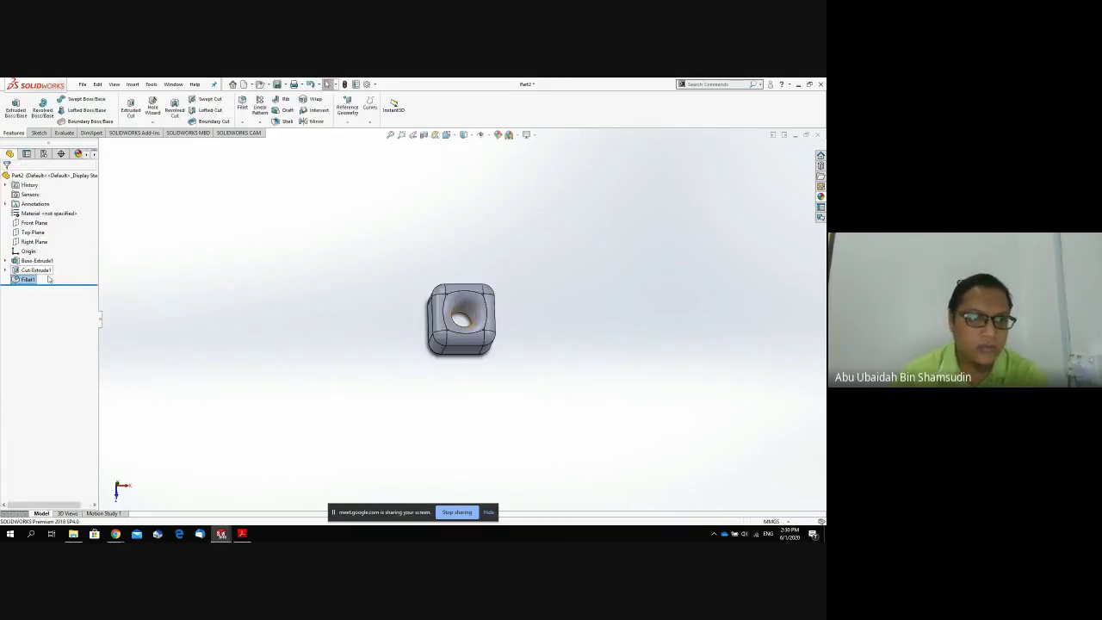
{"action": "left_click", "coordinate": [31, 280]}
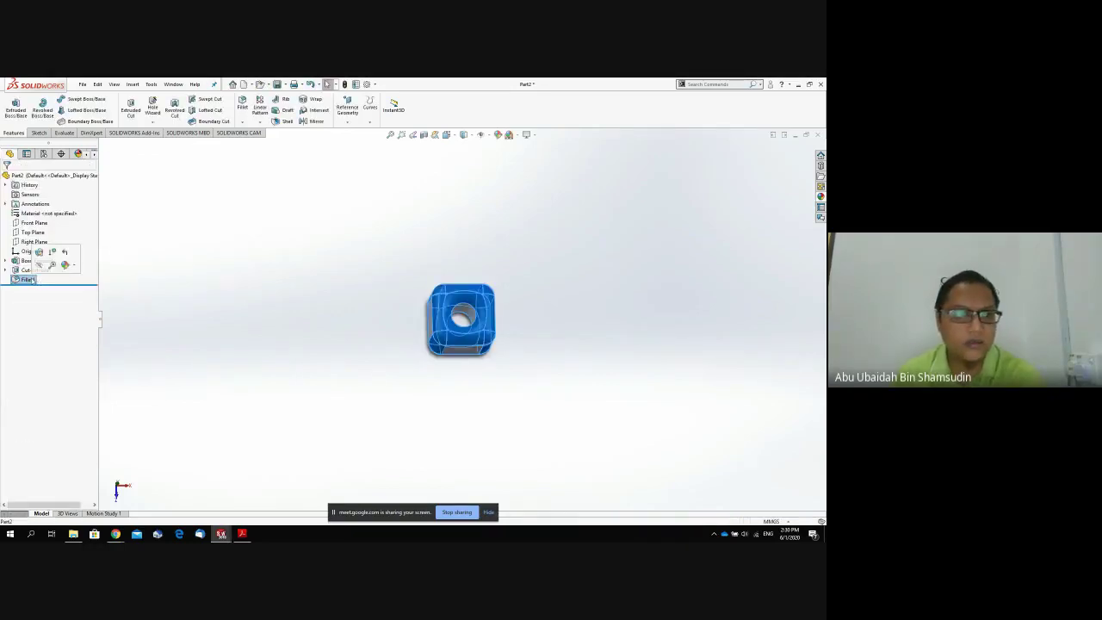
Delete the Fillet1 feature, confirming with Yes.
{"action": "key", "text": "Delete"}
{"action": "left_click", "coordinate": [466, 266]}
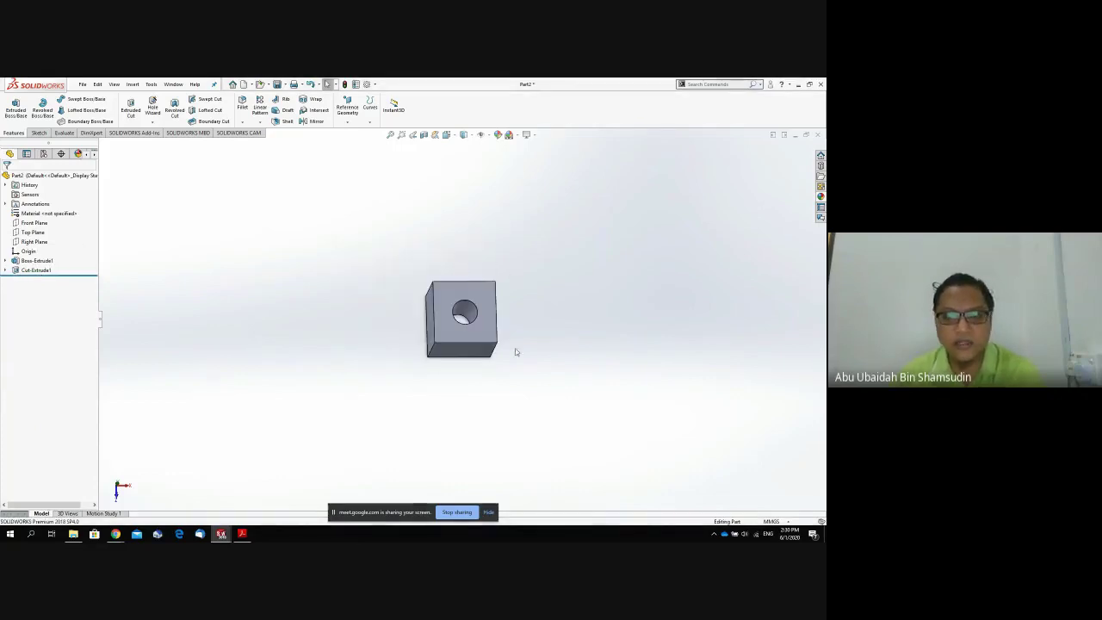
{"action": "middle_click_drag", "start_coordinate": [514, 351], "coordinate": [492, 234]}
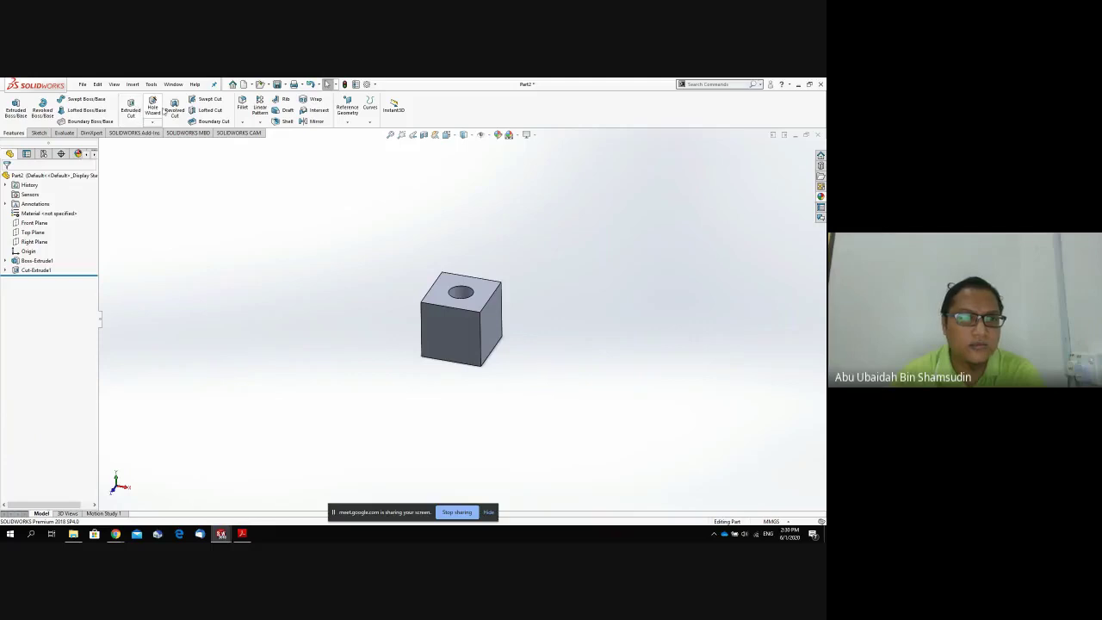
Fillet only the cube's four vertical edges at a 10 mm radius.
{"action": "left_click", "coordinate": [242, 106]}
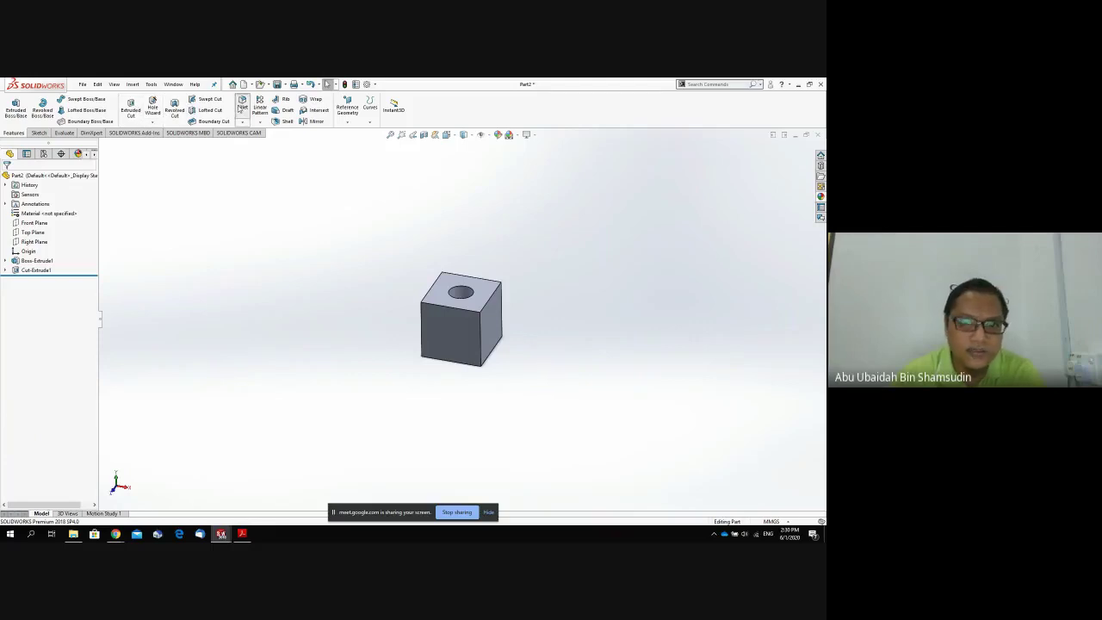
{"action": "left_click", "coordinate": [422, 327]}
{"action": "left_click", "coordinate": [482, 339]}
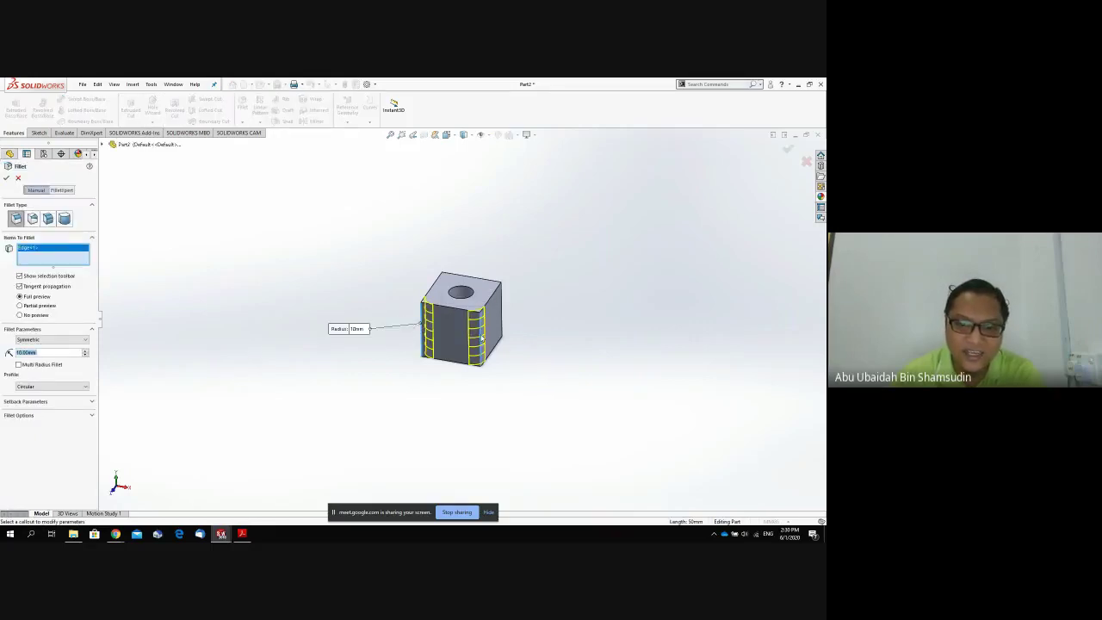
{"action": "middle_click_drag", "start_coordinate": [482, 338], "coordinate": [486, 277]}
{"action": "left_click", "coordinate": [492, 313]}
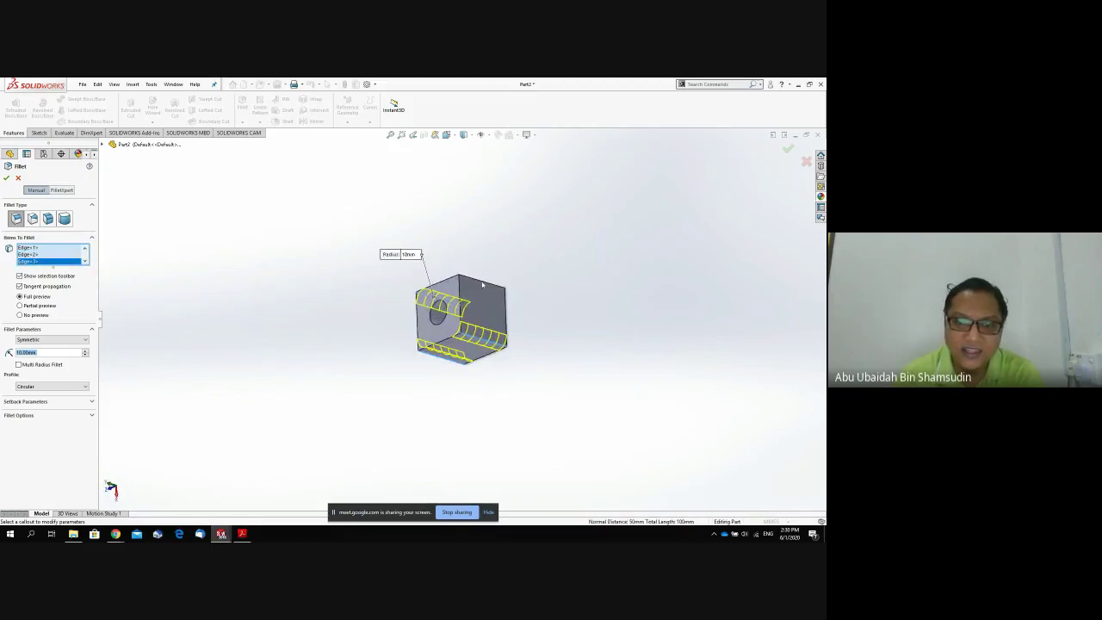
{"action": "left_click", "coordinate": [483, 285]}
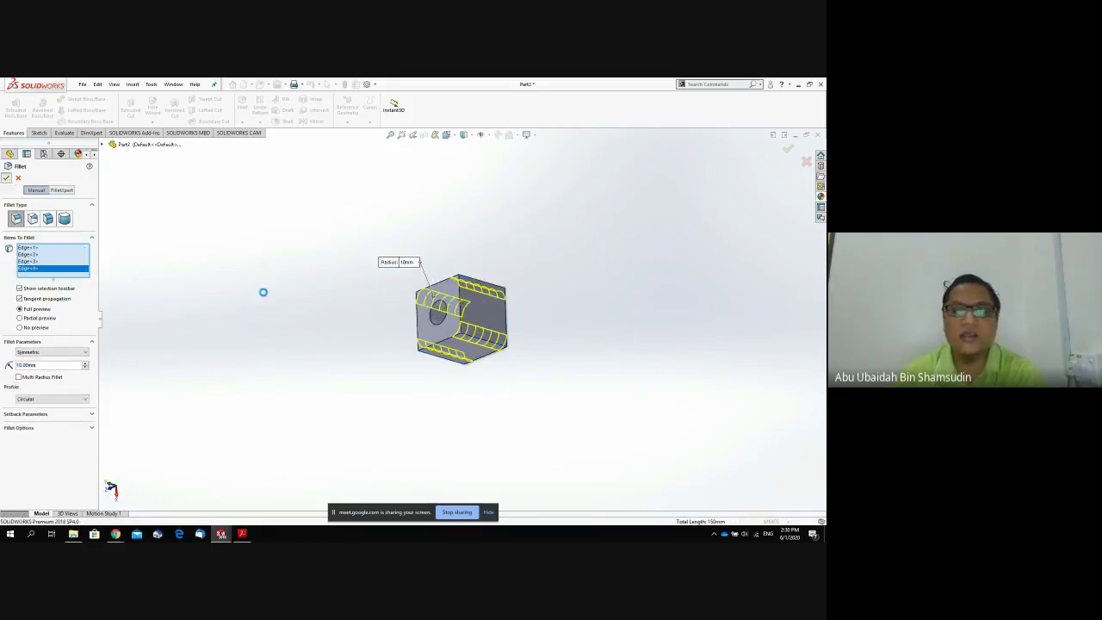
{"action": "key", "text": "Return"}
{"action": "middle_click_drag", "start_coordinate": [406, 361], "coordinate": [454, 218]}
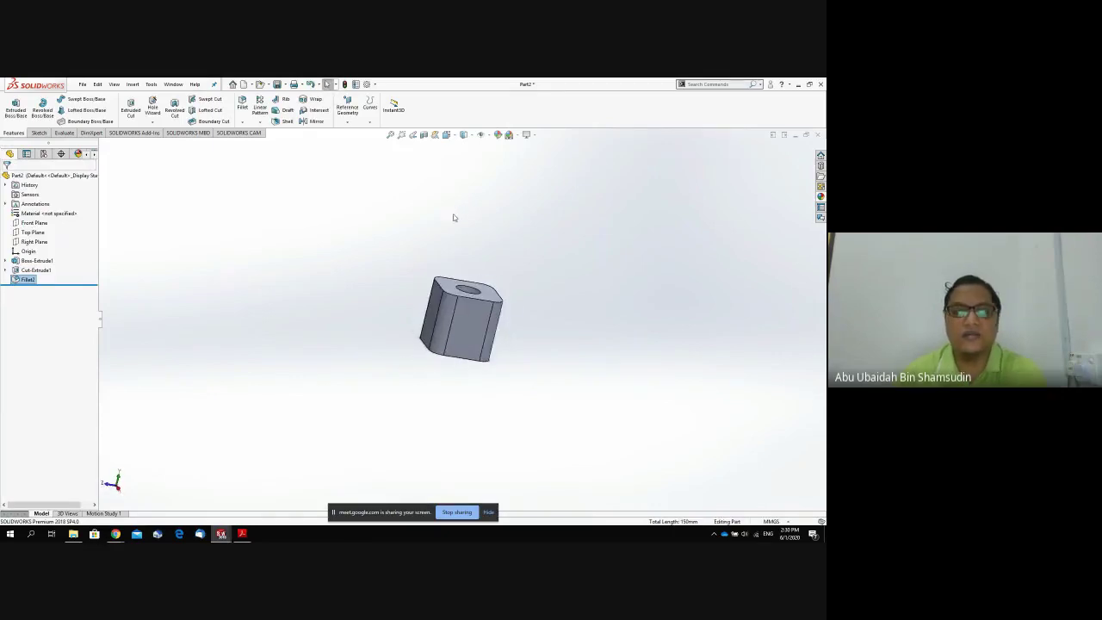
{"action": "middle_click_drag", "start_coordinate": [500, 257], "coordinate": [470, 292]}
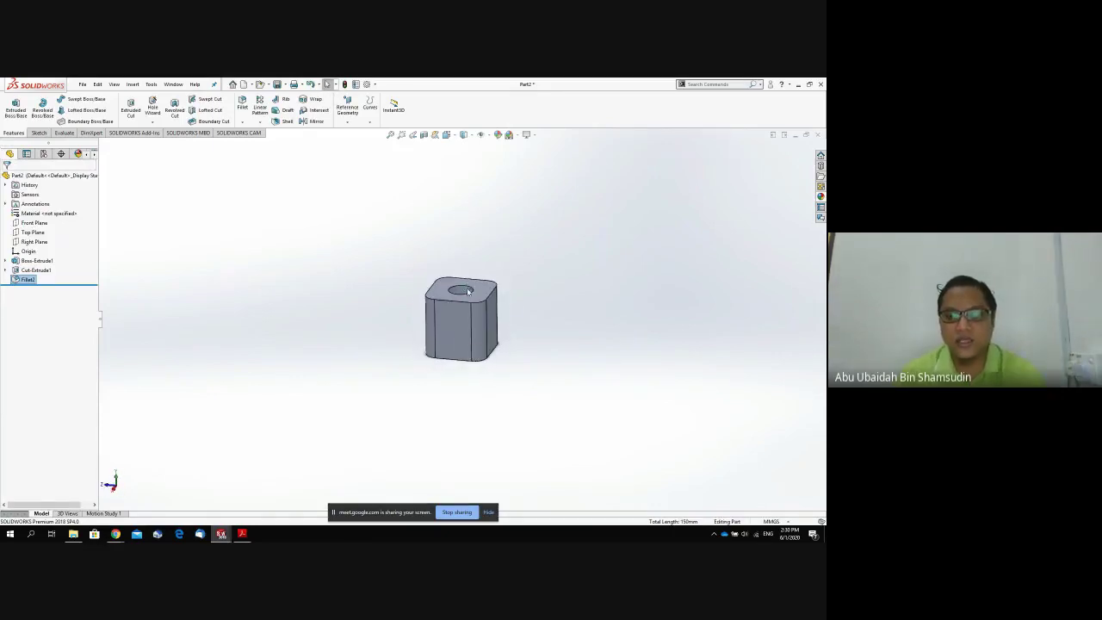
{"action": "middle_click_drag", "start_coordinate": [442, 366], "coordinate": [511, 341]}
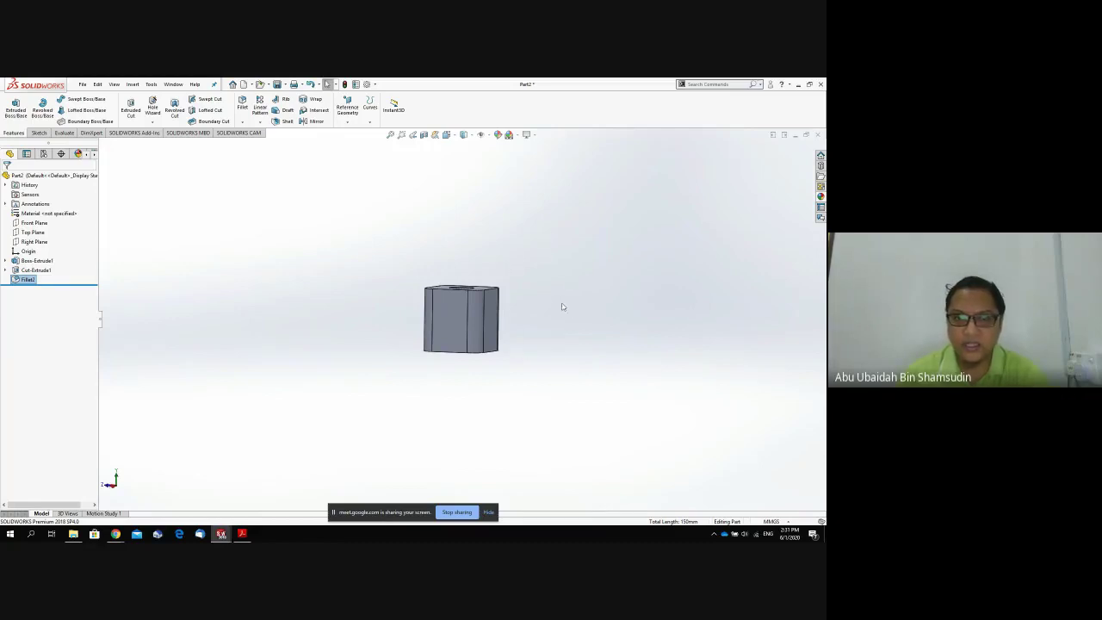
Select the block's face and switch to the Back view.
{"action": "left_click", "coordinate": [508, 323]}
{"action": "middle_click_drag", "start_coordinate": [509, 326], "coordinate": [453, 333]}
{"action": "key", "text": "space"}
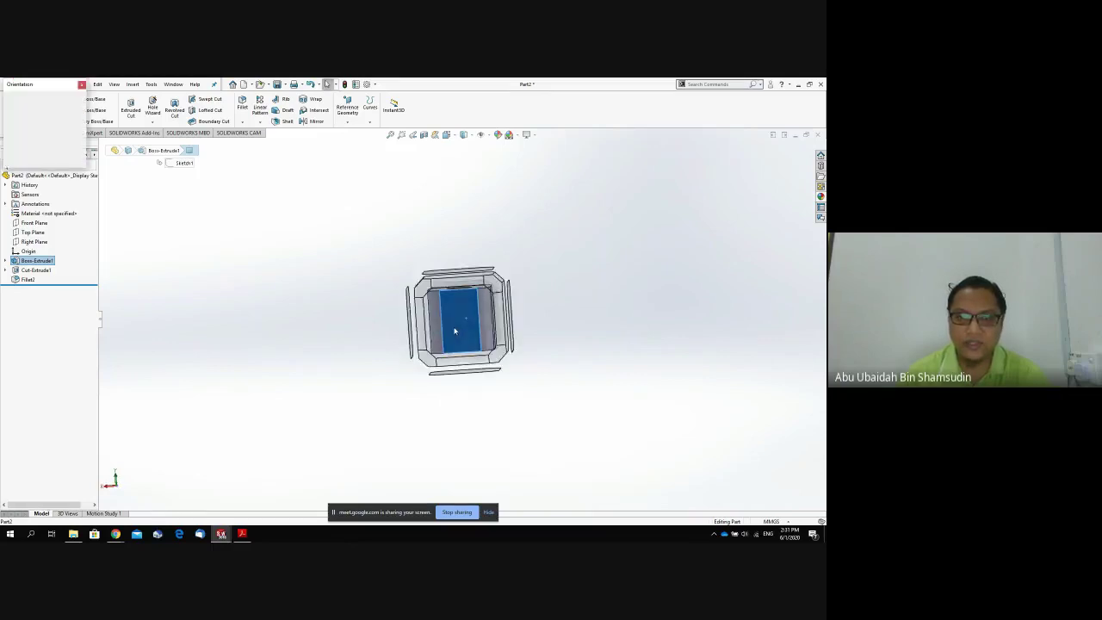
{"action": "left_click", "coordinate": [398, 354]}
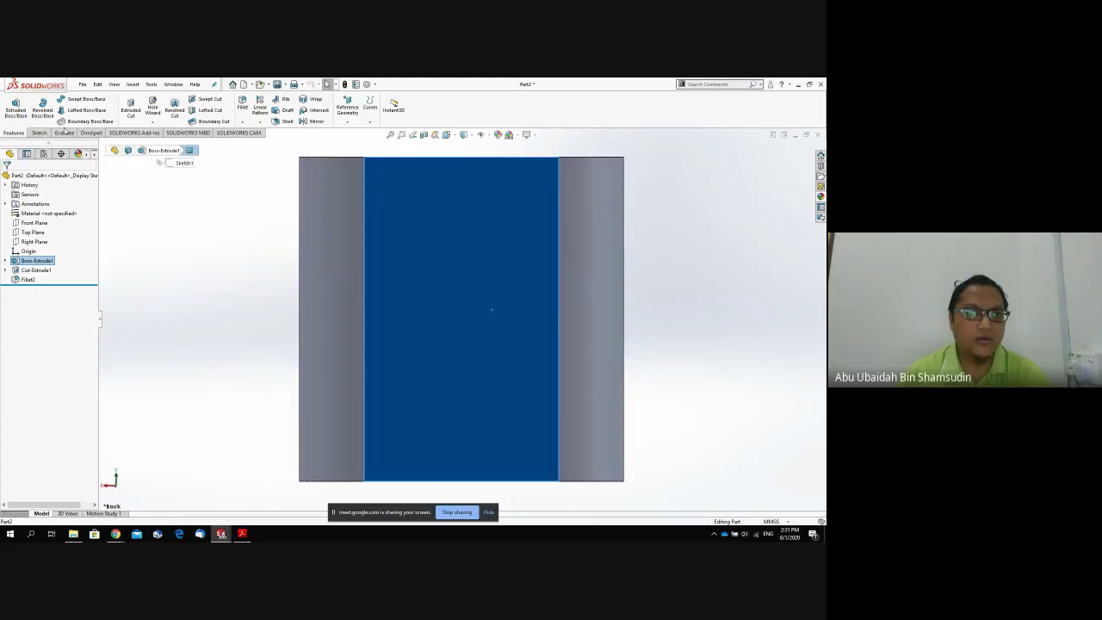
Draw a circle on the back face and edit its radius to 10 mm.
{"action": "left_click", "coordinate": [39, 132]}
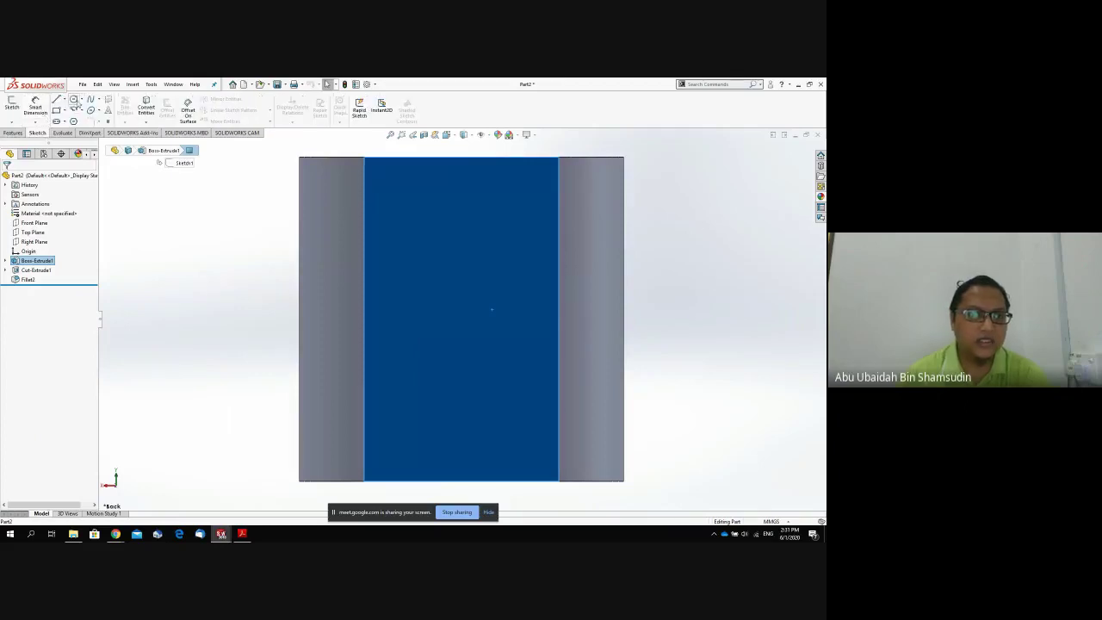
{"action": "left_click", "coordinate": [74, 100]}
{"action": "left_click", "coordinate": [465, 321]}
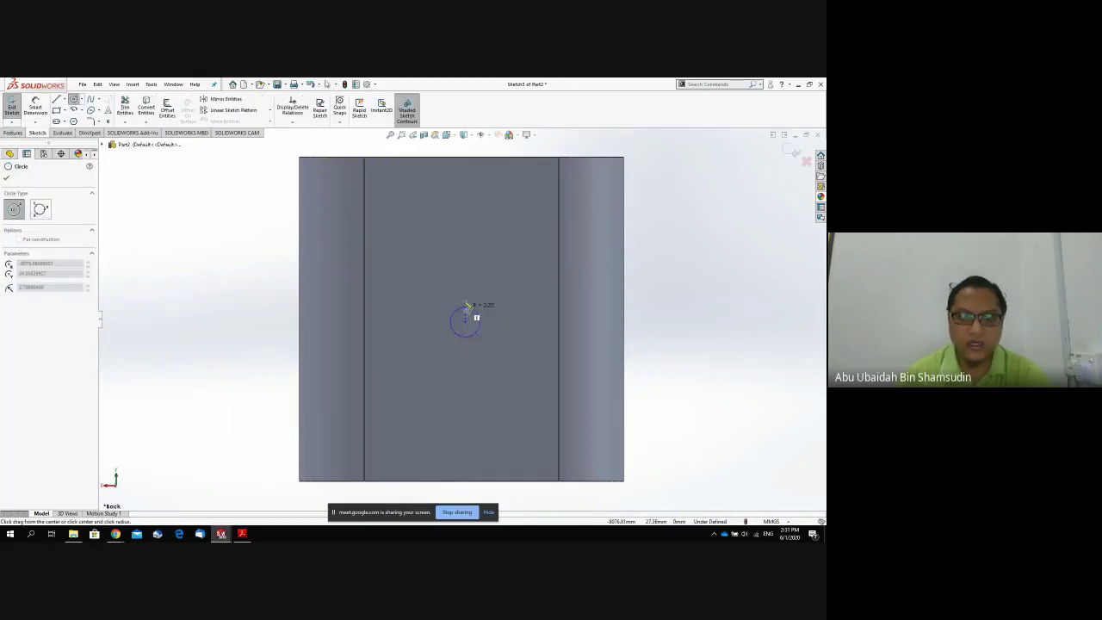
{"action": "left_click", "coordinate": [464, 281]}
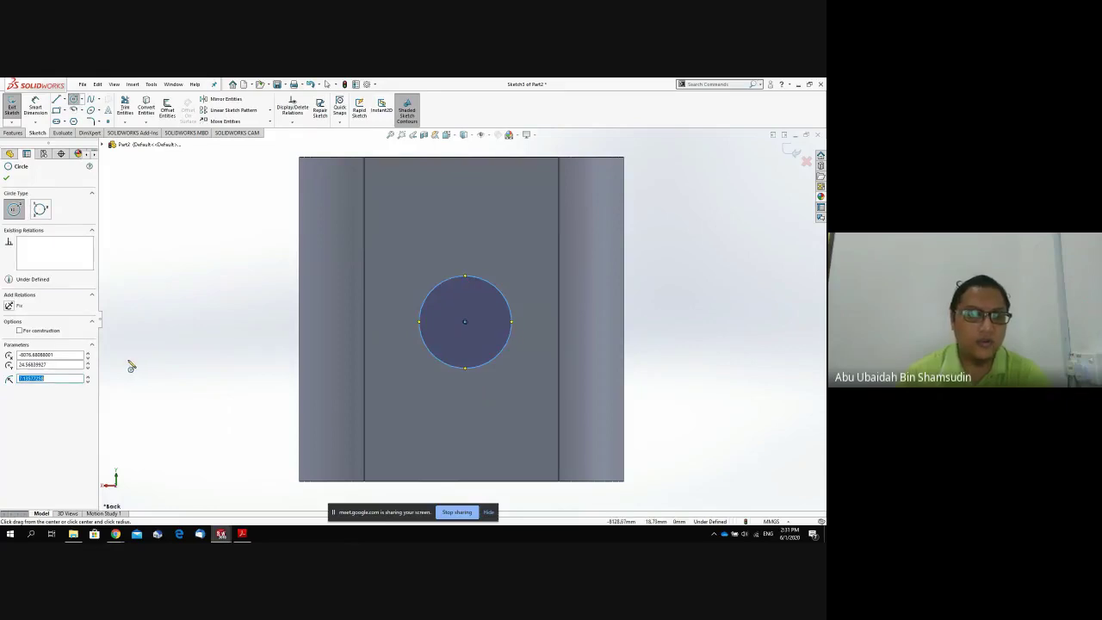
{"action": "left_click", "coordinate": [6, 178]}
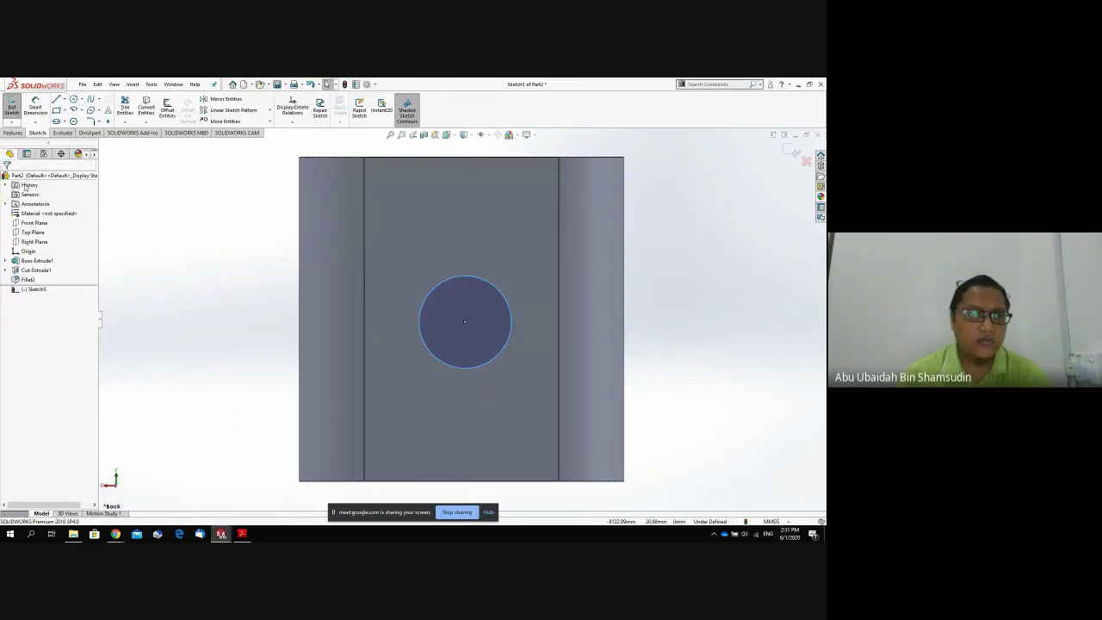
{"action": "left_click", "coordinate": [420, 308]}
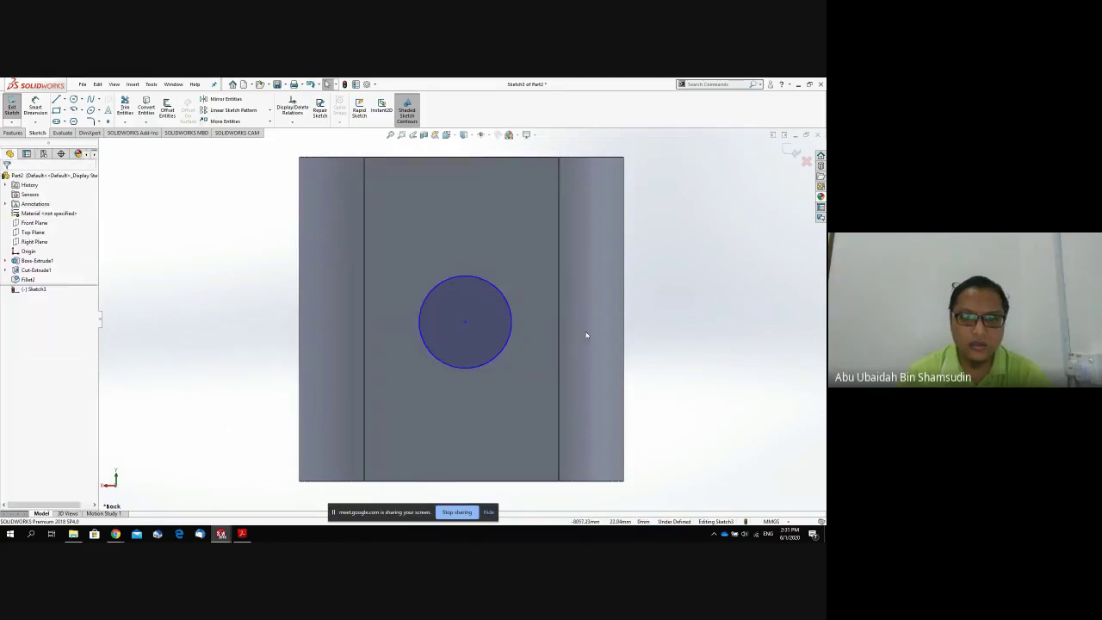
{"action": "left_click", "coordinate": [514, 324]}
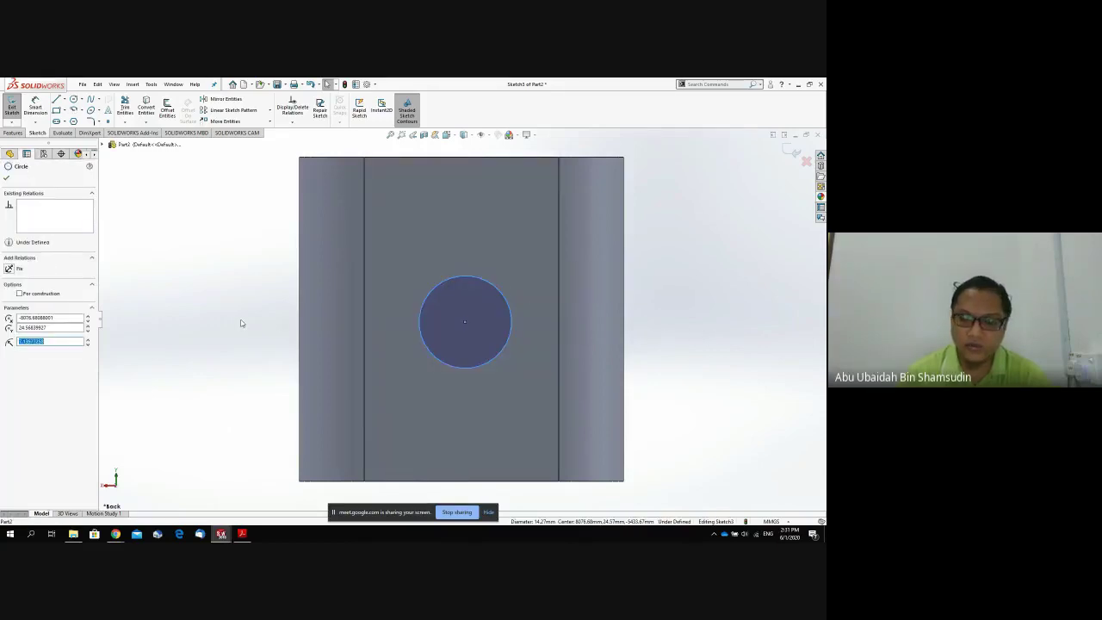
{"action": "type", "text": "10"}
{"action": "key", "text": "Return"}
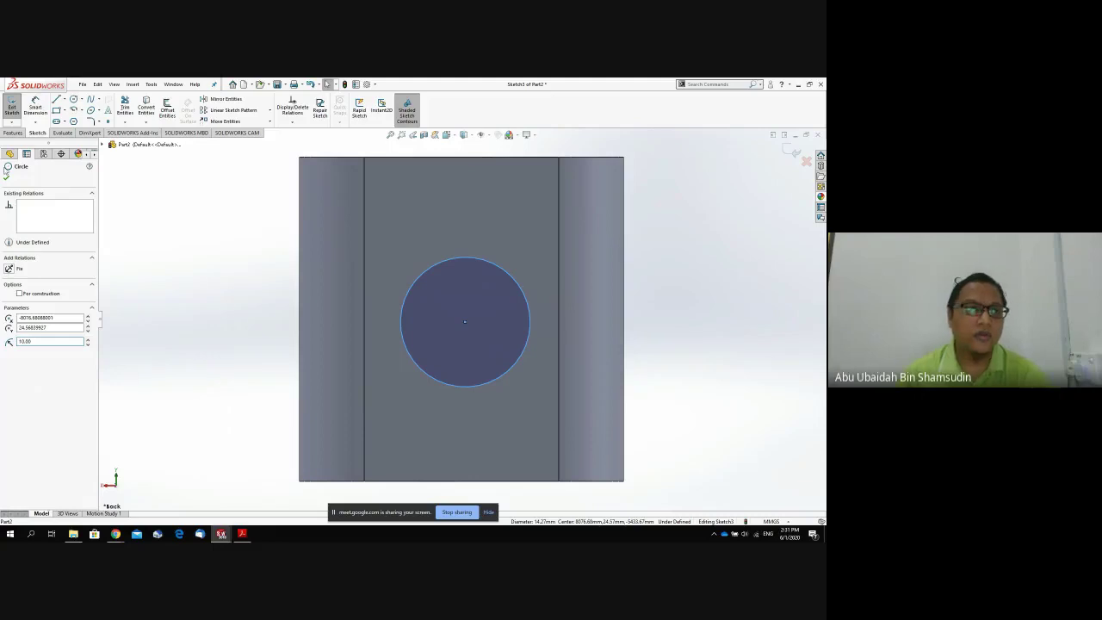
{"action": "left_click", "coordinate": [7, 177]}
{"action": "left_click", "coordinate": [13, 133]}
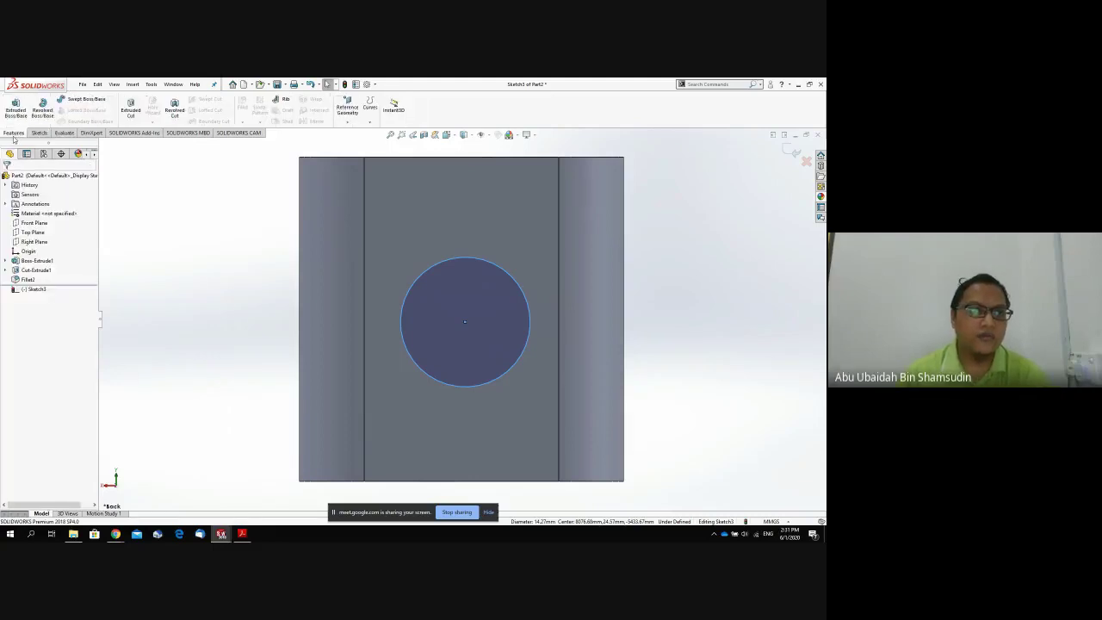
Cut Sketch3's circle Through All as Cut-Extrude2, making a second crossing hole.
{"action": "left_click", "coordinate": [131, 109]}
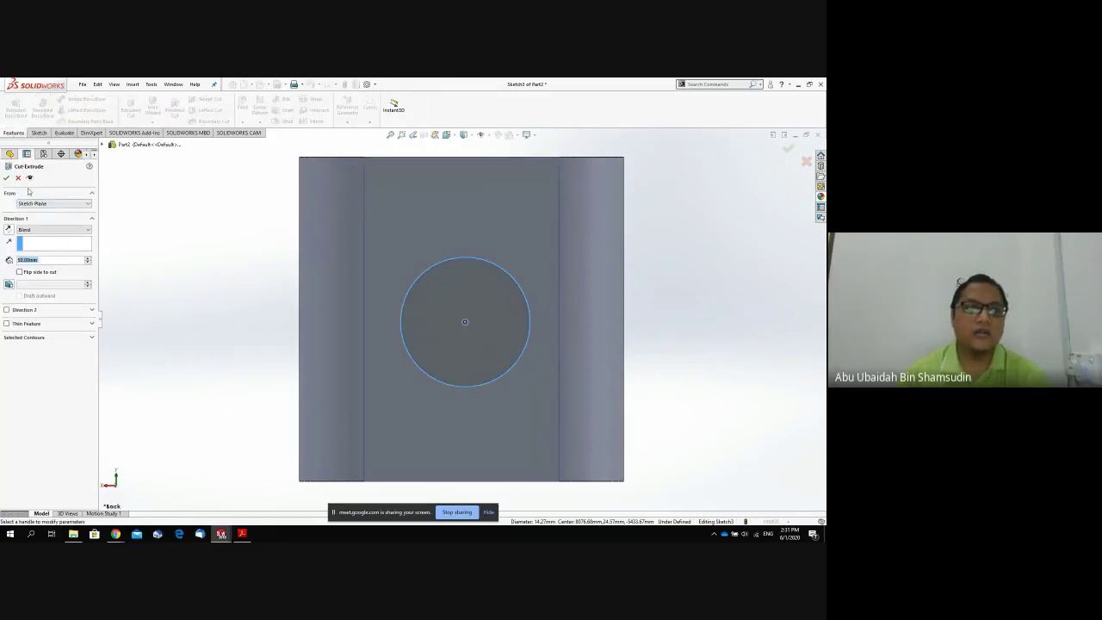
{"action": "left_click", "coordinate": [47, 231]}
{"action": "left_click", "coordinate": [39, 242]}
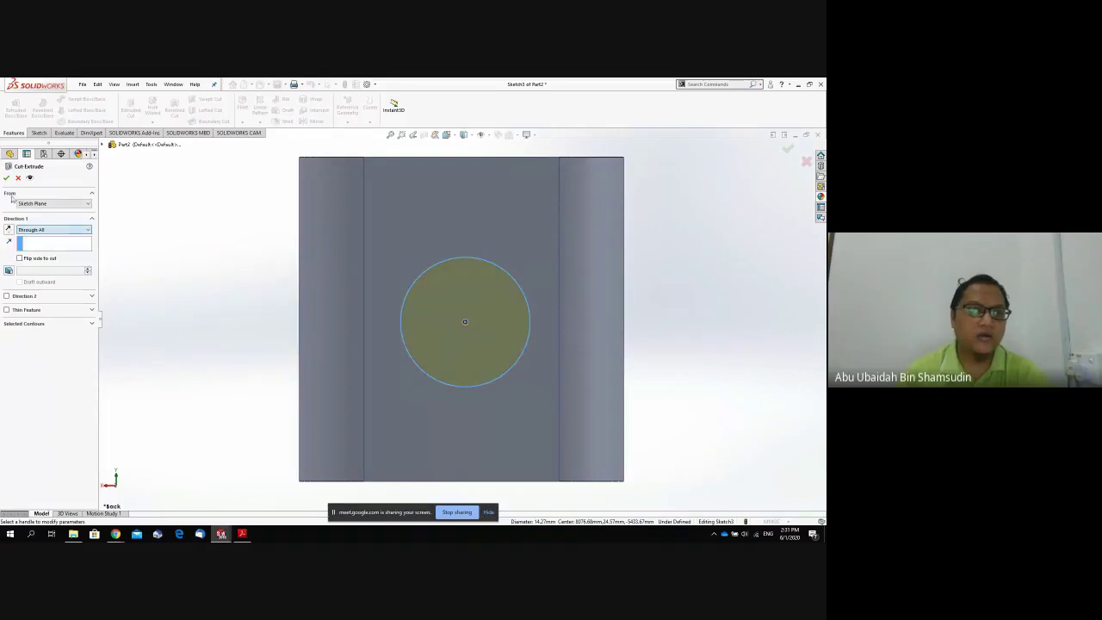
{"action": "left_click", "coordinate": [6, 179]}
{"action": "middle_click_drag", "start_coordinate": [145, 231], "coordinate": [198, 374]}
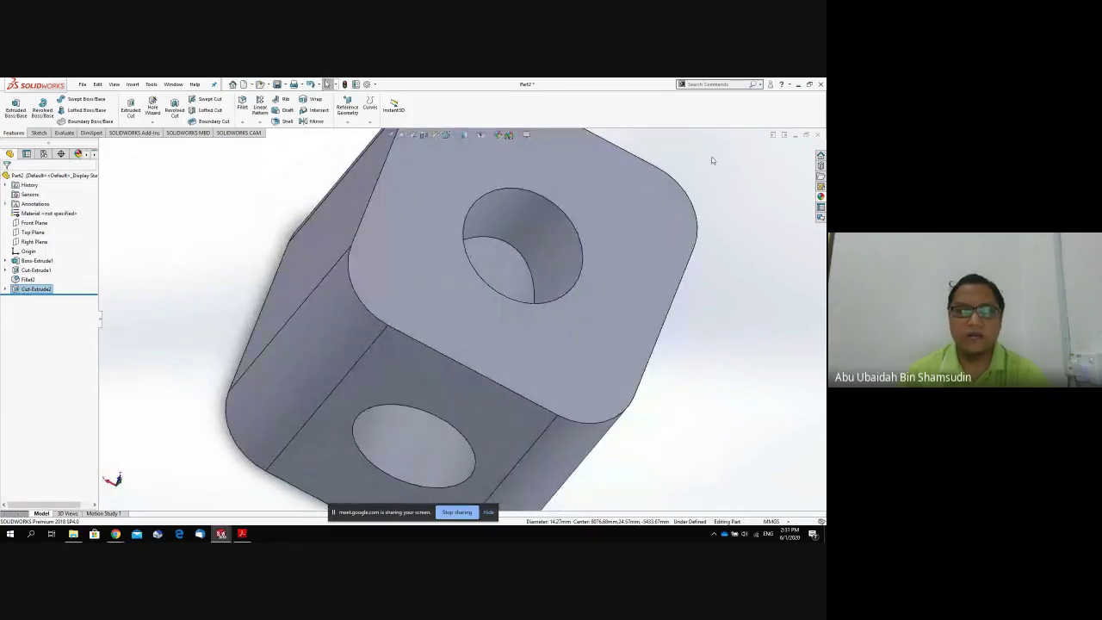
{"action": "left_click", "coordinate": [84, 85]}
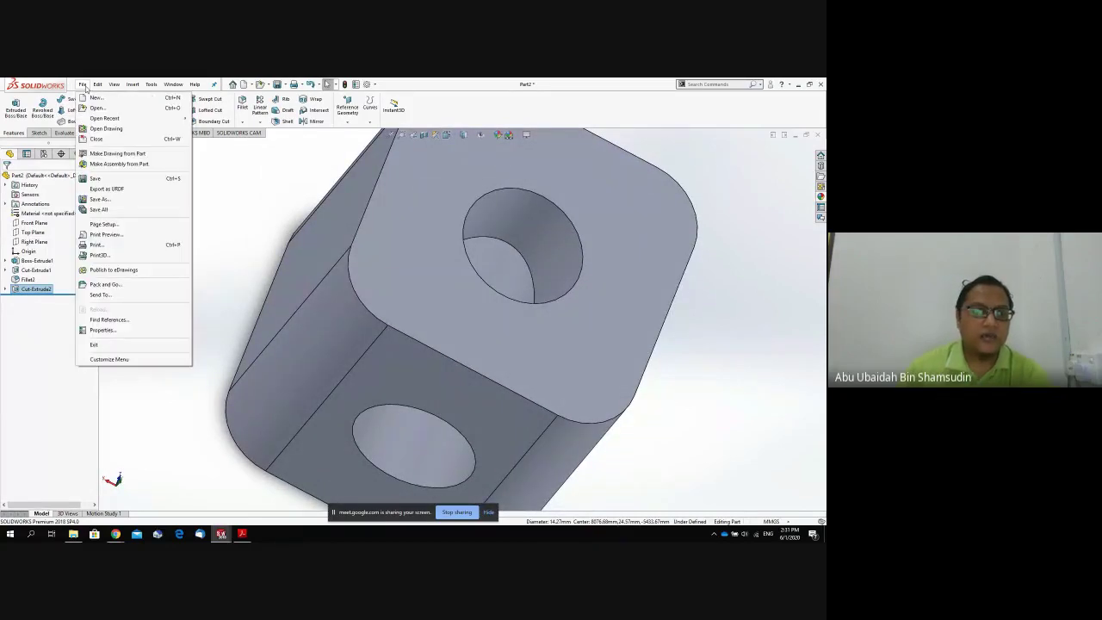
Save the part as Joint, then fit and orbit the view so the side hole faces forward.
{"action": "left_click", "coordinate": [103, 178]}
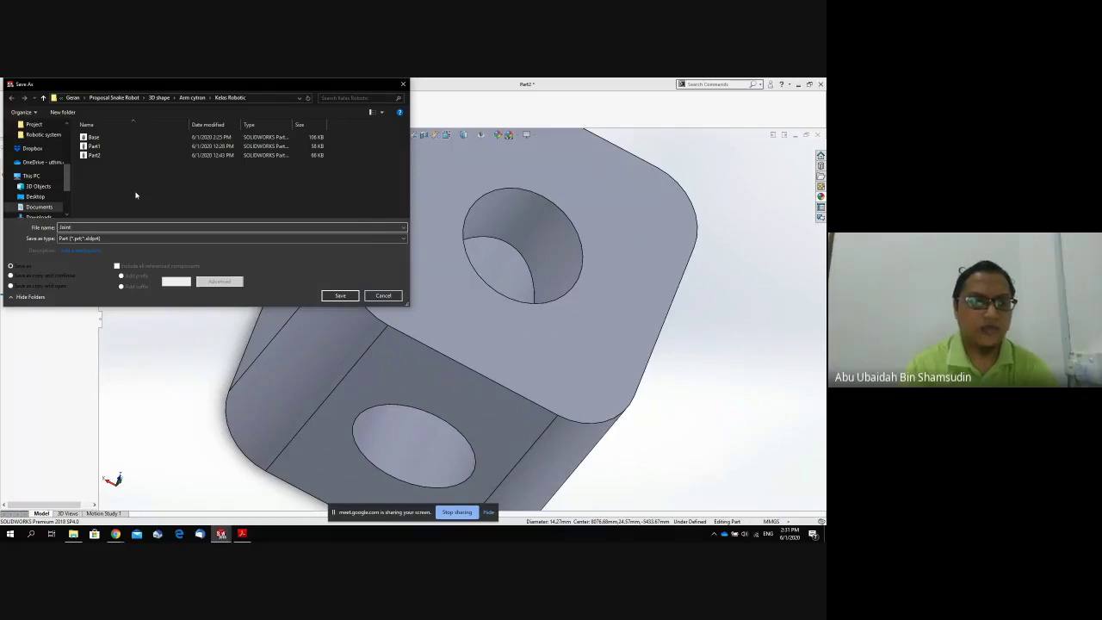
{"action": "key", "text": "Return"}
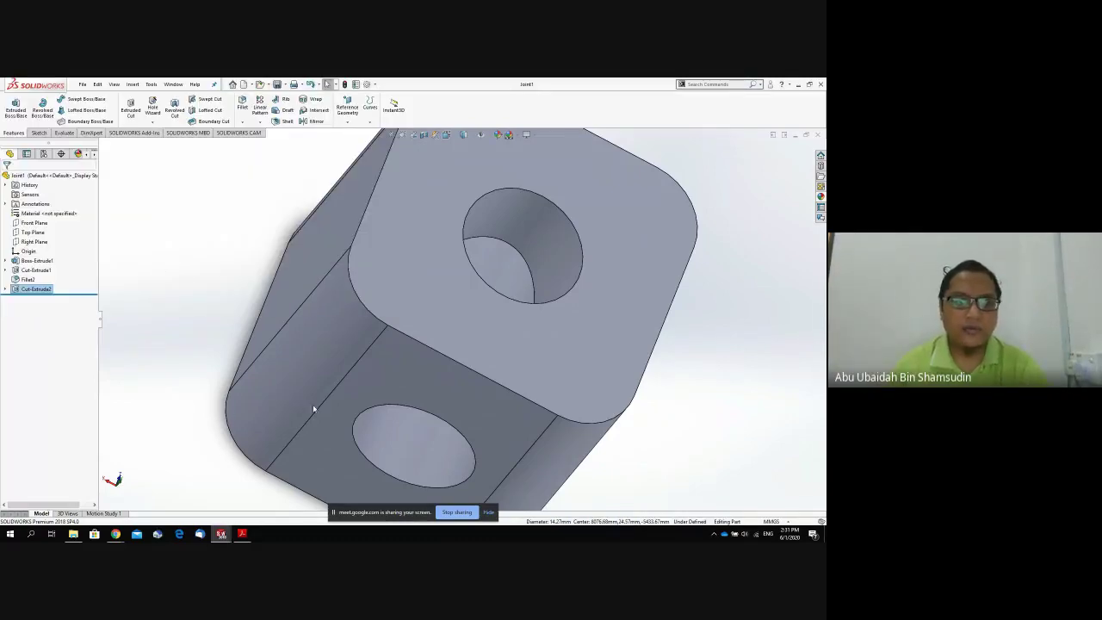
{"action": "key", "text": "f"}
{"action": "middle_click_drag", "start_coordinate": [387, 371], "coordinate": [388, 259]}
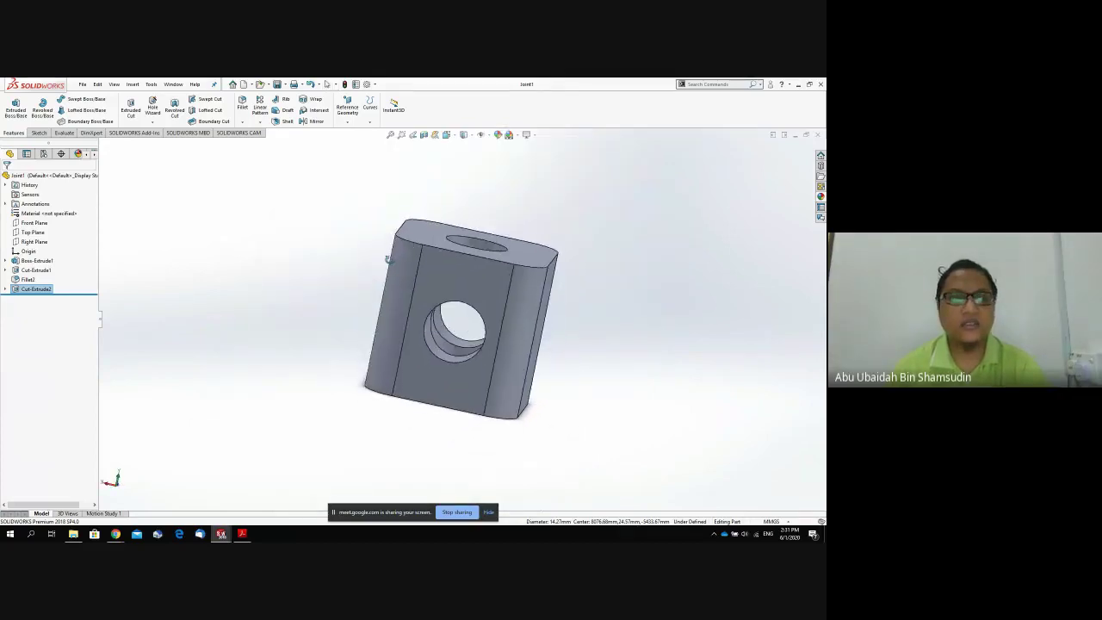
Create a new assembly document and place the open Base part as its first component.
{"action": "left_click", "coordinate": [82, 87]}
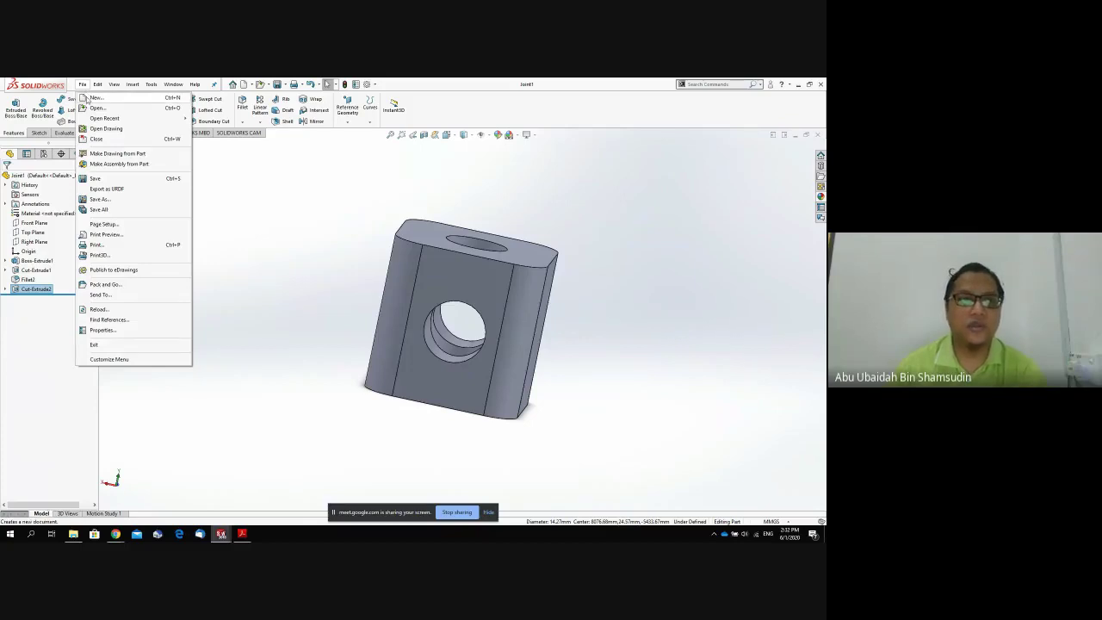
{"action": "left_click", "coordinate": [93, 99]}
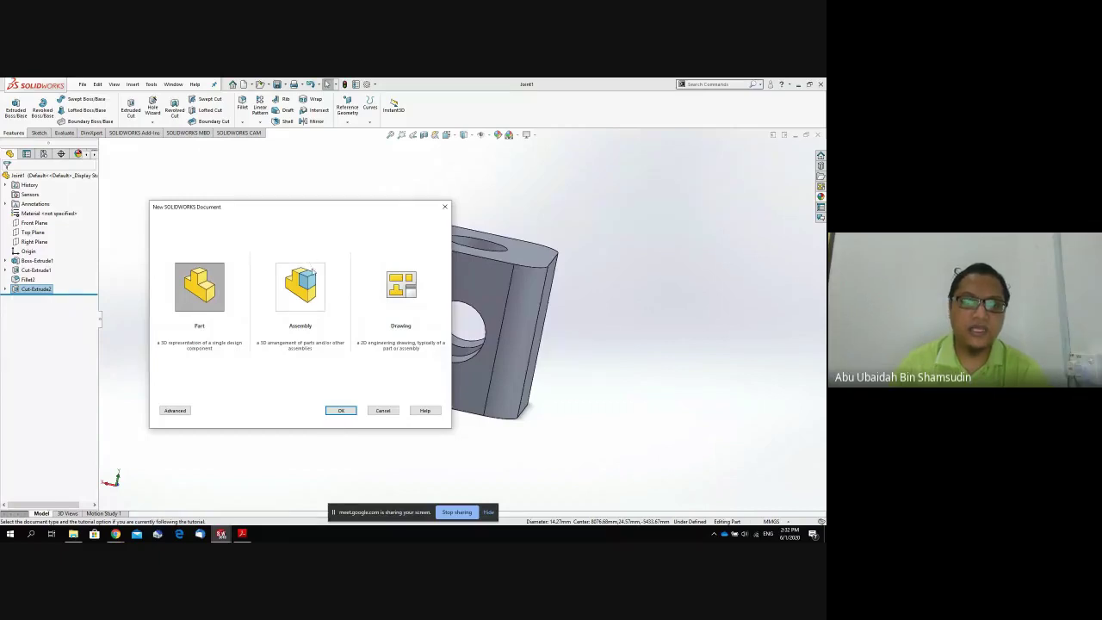
{"action": "double_click", "coordinate": [312, 271]}
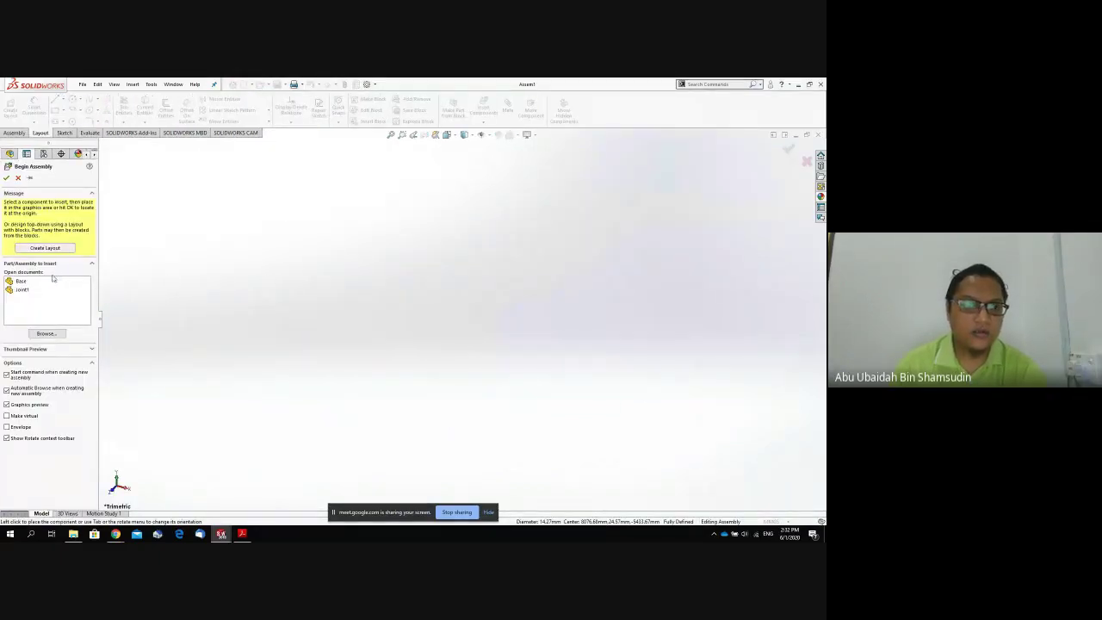
{"action": "left_click", "coordinate": [38, 282]}
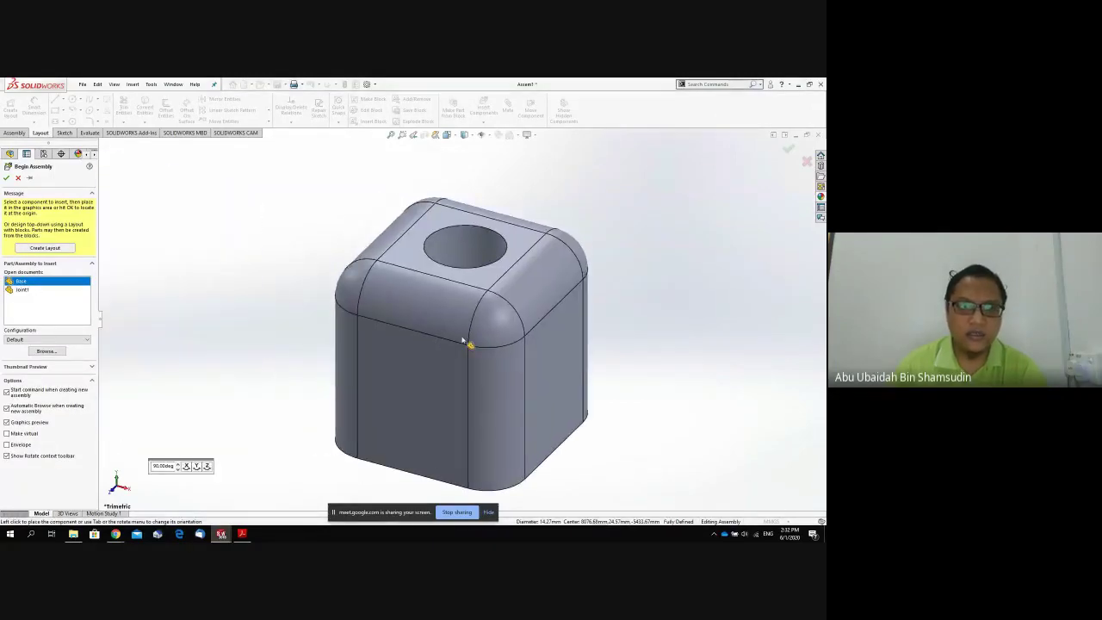
{"action": "left_click", "coordinate": [463, 341]}
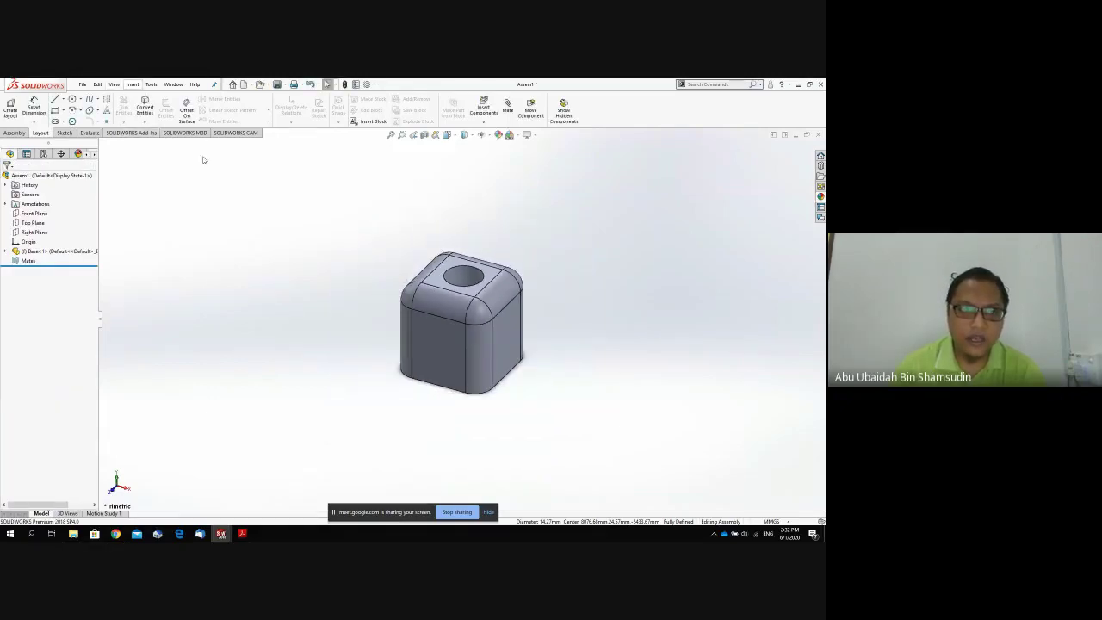
Insert Joint1 from Open documents above the Base, inspect it, then undo the placement.
{"action": "left_click", "coordinate": [133, 84]}
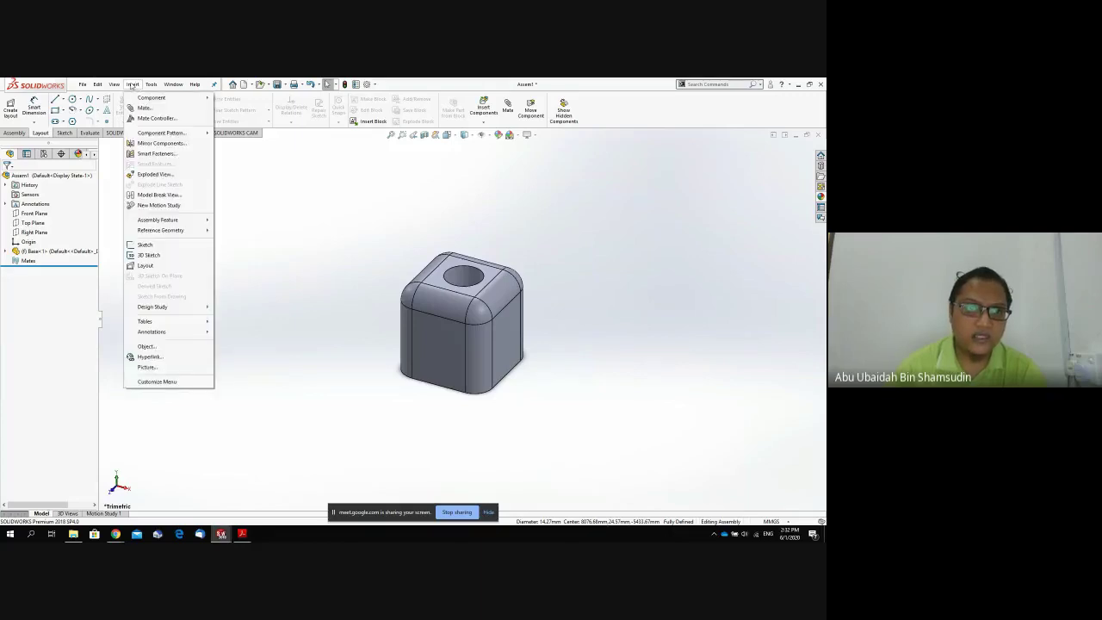
{"action": "mouse_move", "coordinate": [145, 99]}
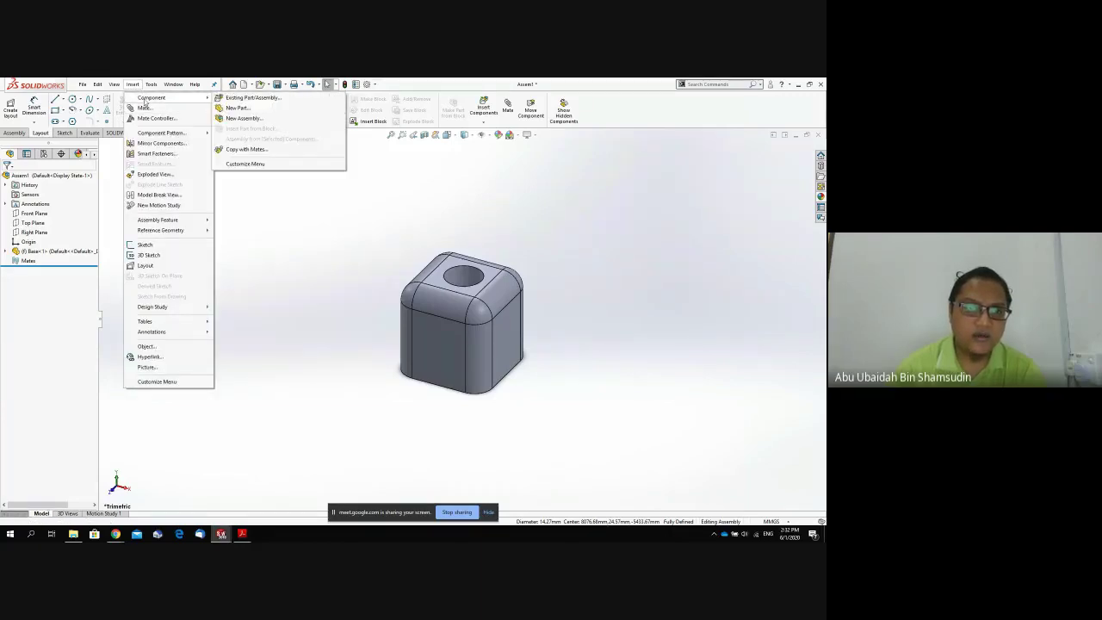
{"action": "left_click", "coordinate": [231, 98]}
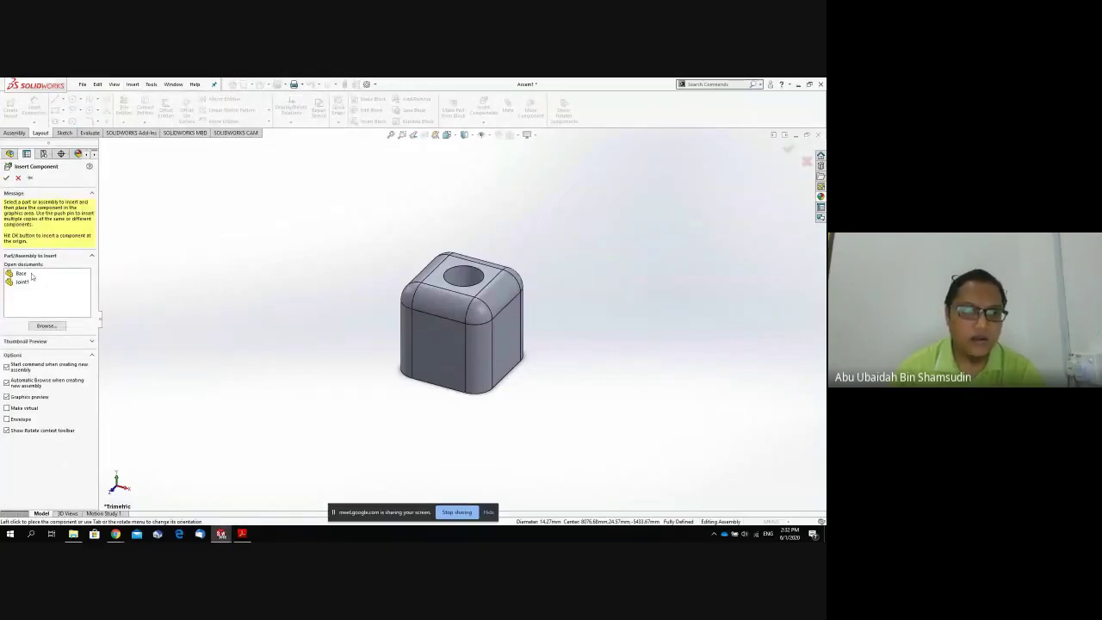
{"action": "left_click", "coordinate": [46, 327]}
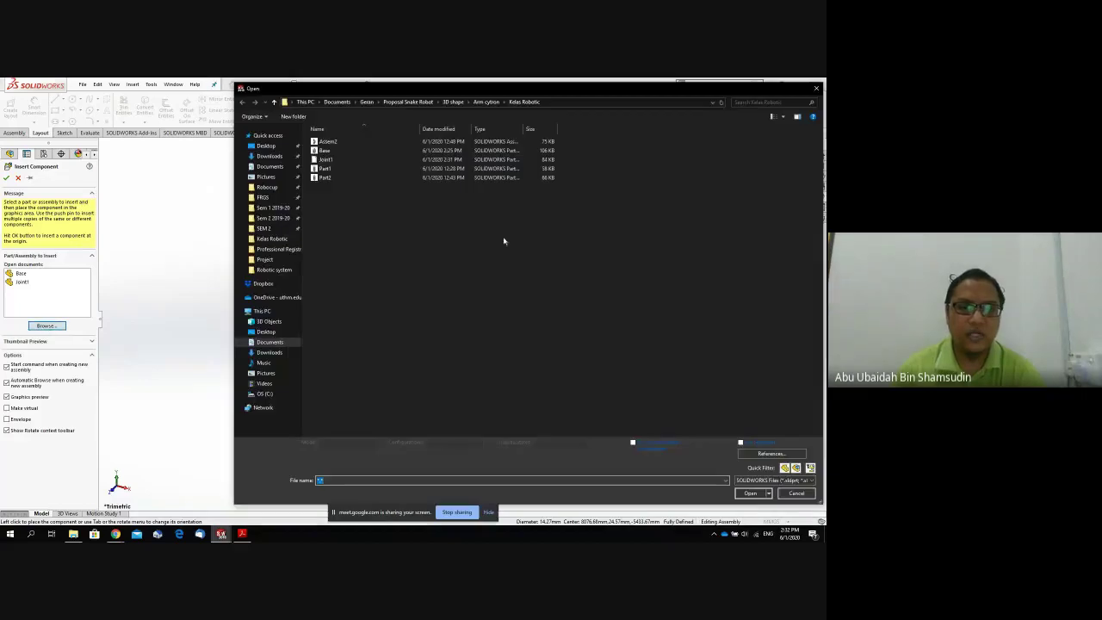
{"action": "left_click", "coordinate": [797, 494]}
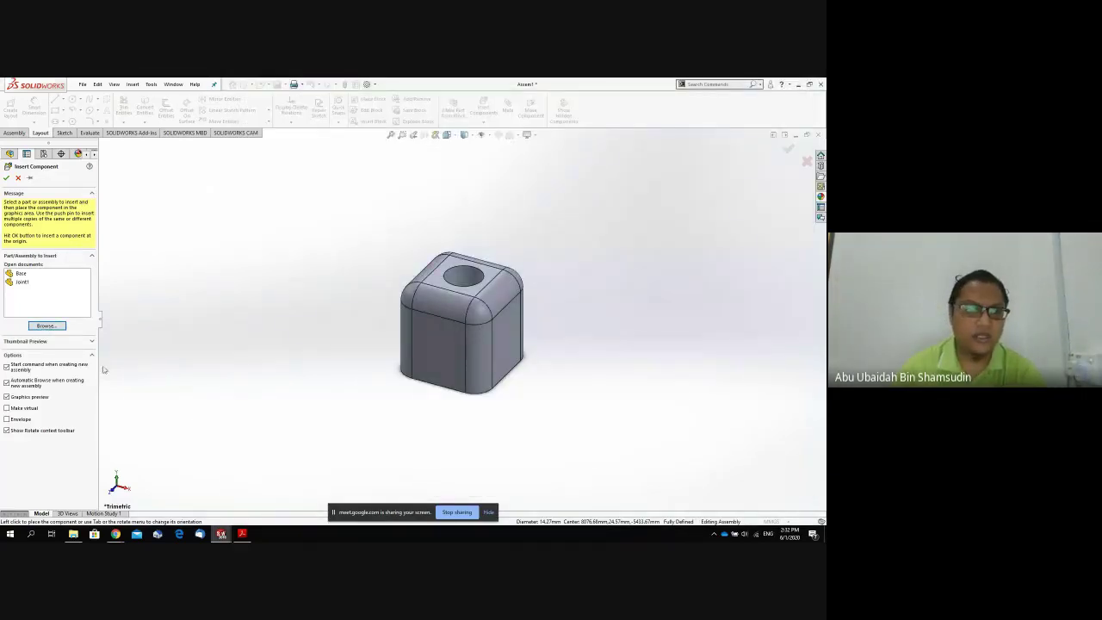
{"action": "left_click", "coordinate": [22, 282]}
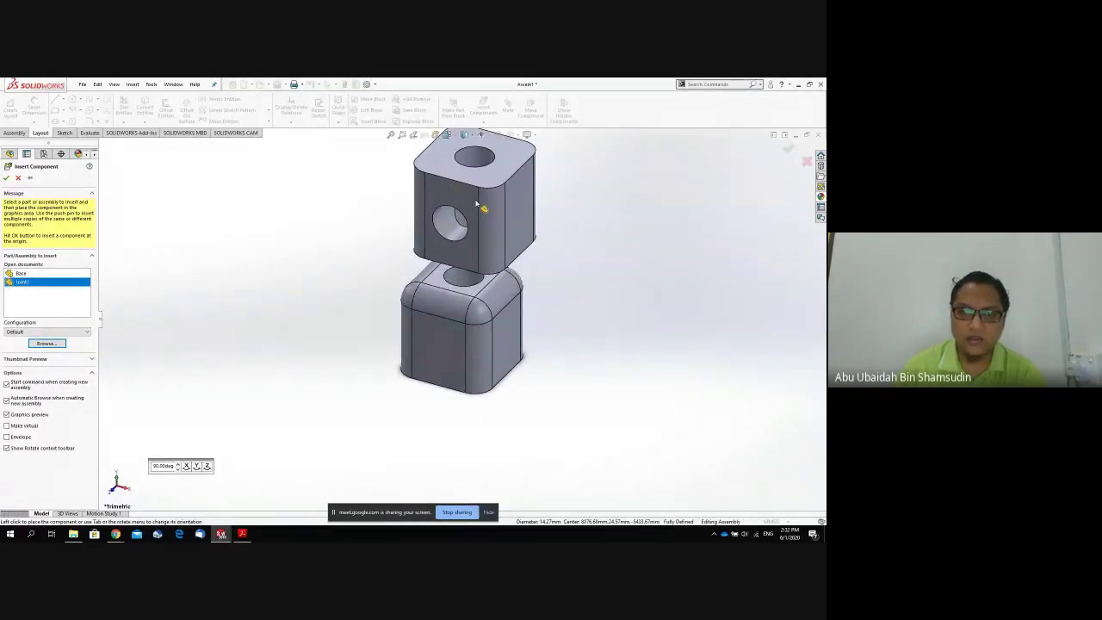
{"action": "left_click", "coordinate": [480, 209]}
{"action": "middle_click_drag", "start_coordinate": [558, 333], "coordinate": [556, 281]}
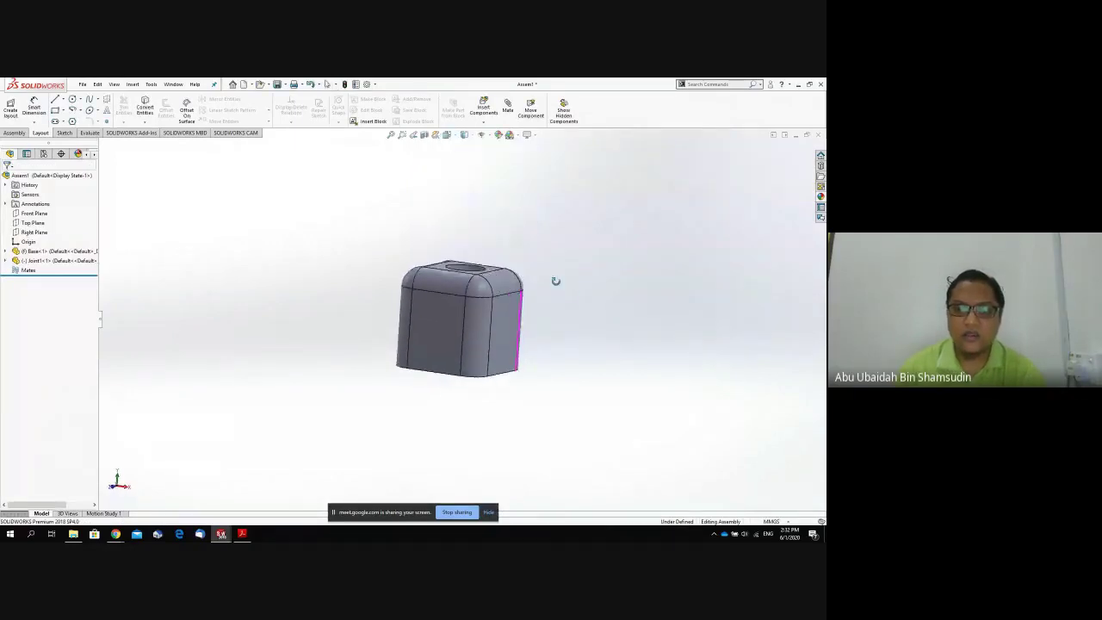
{"action": "scroll", "coordinate": [556, 302], "scroll_direction": "up", "scroll_amount": 8}
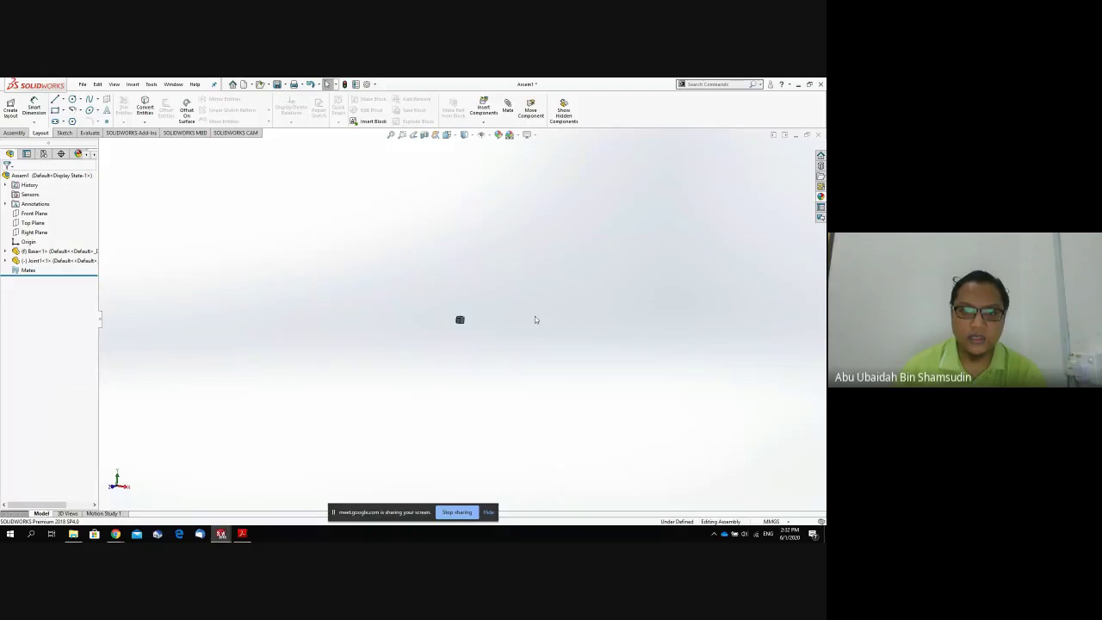
{"action": "middle_click_drag", "start_coordinate": [535, 316], "coordinate": [412, 324]}
{"action": "key", "text": "ctrl+z"}
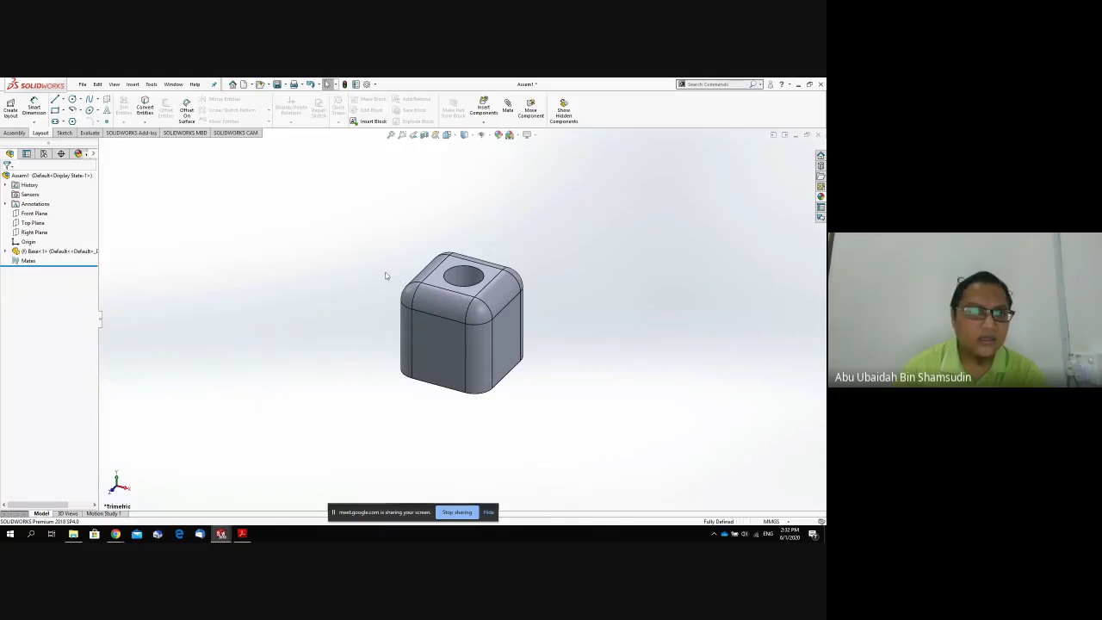
Re-insert Joint1 as an existing part, placing it on top of the Base block.
{"action": "left_click", "coordinate": [134, 84]}
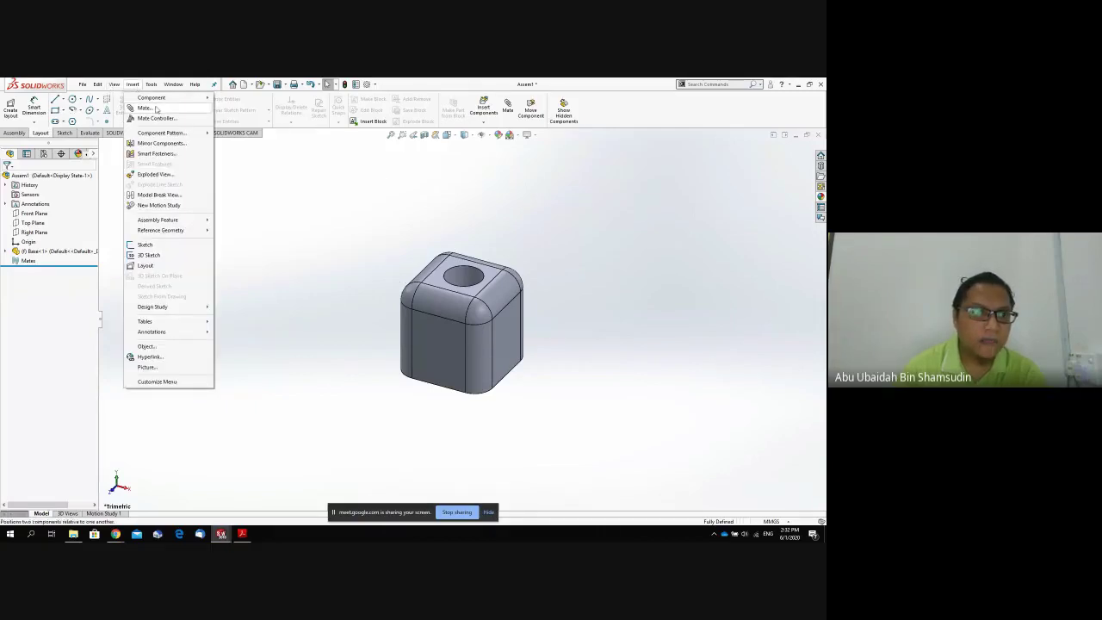
{"action": "mouse_move", "coordinate": [190, 97]}
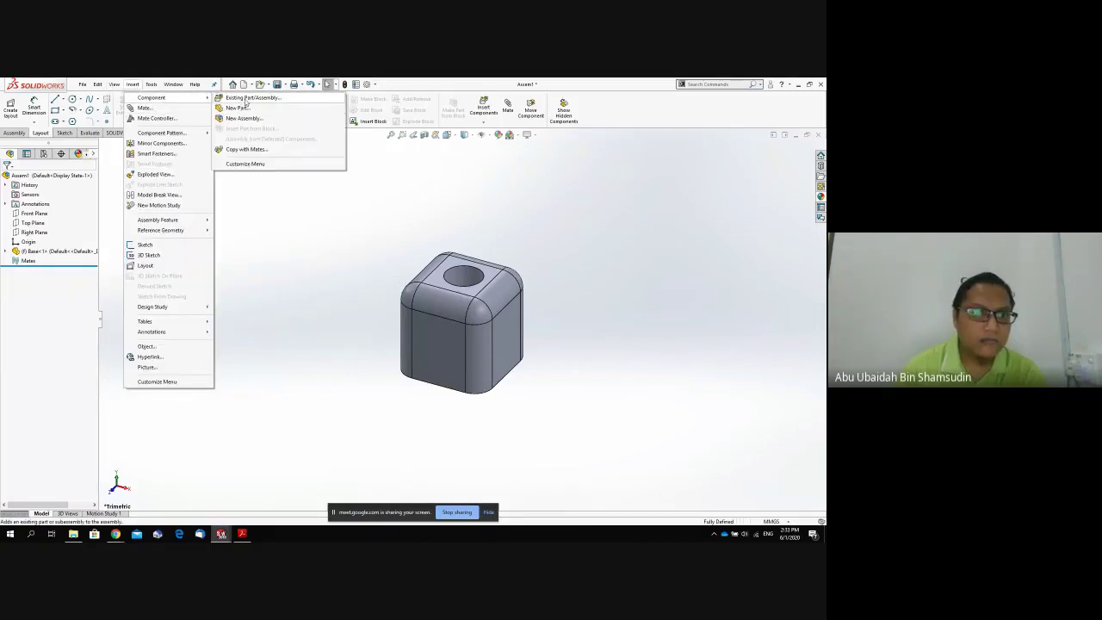
{"action": "left_click", "coordinate": [249, 97]}
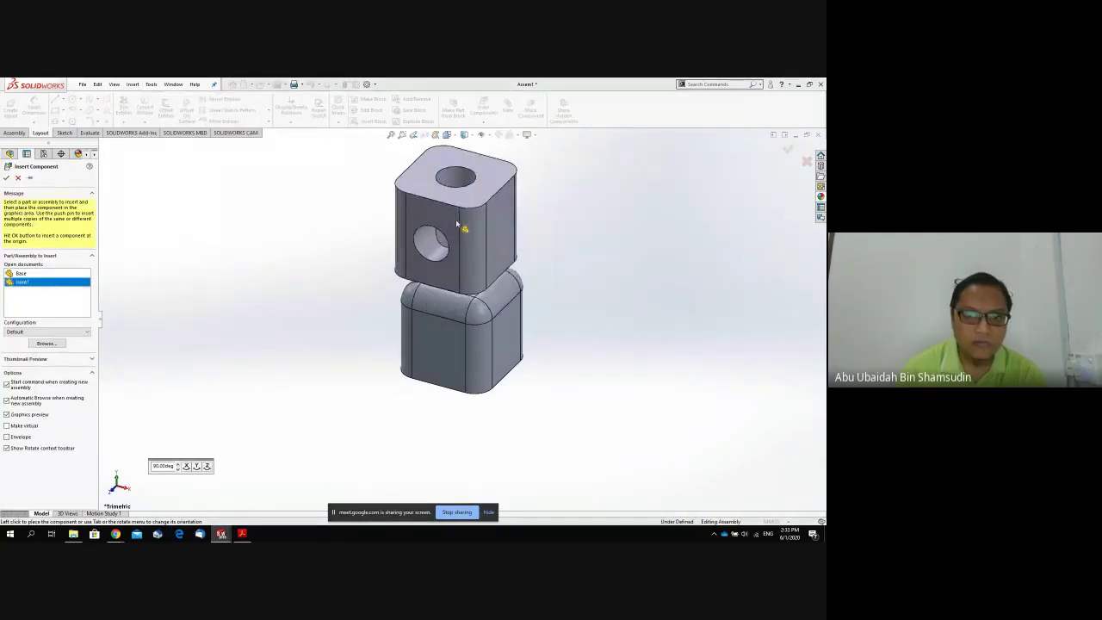
{"action": "left_click", "coordinate": [456, 222]}
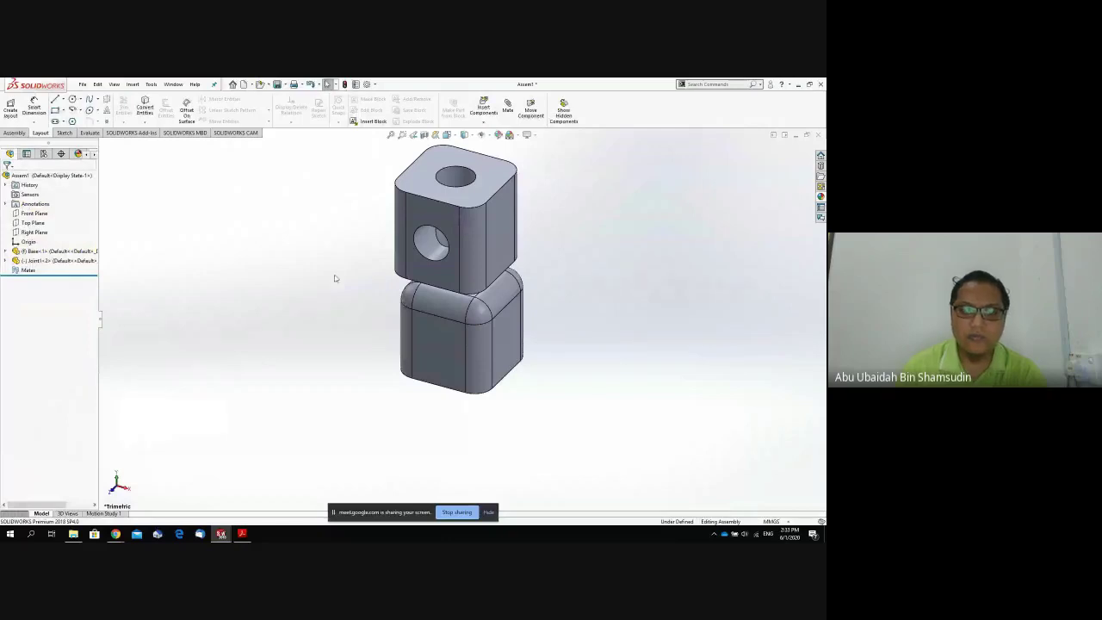
{"action": "key", "text": "ctrl+z"}
Drag the upper Joint1 down toward the Base and orbit to see the block's hole.
{"action": "scroll", "coordinate": [437, 284], "scroll_direction": "up", "scroll_amount": 8}
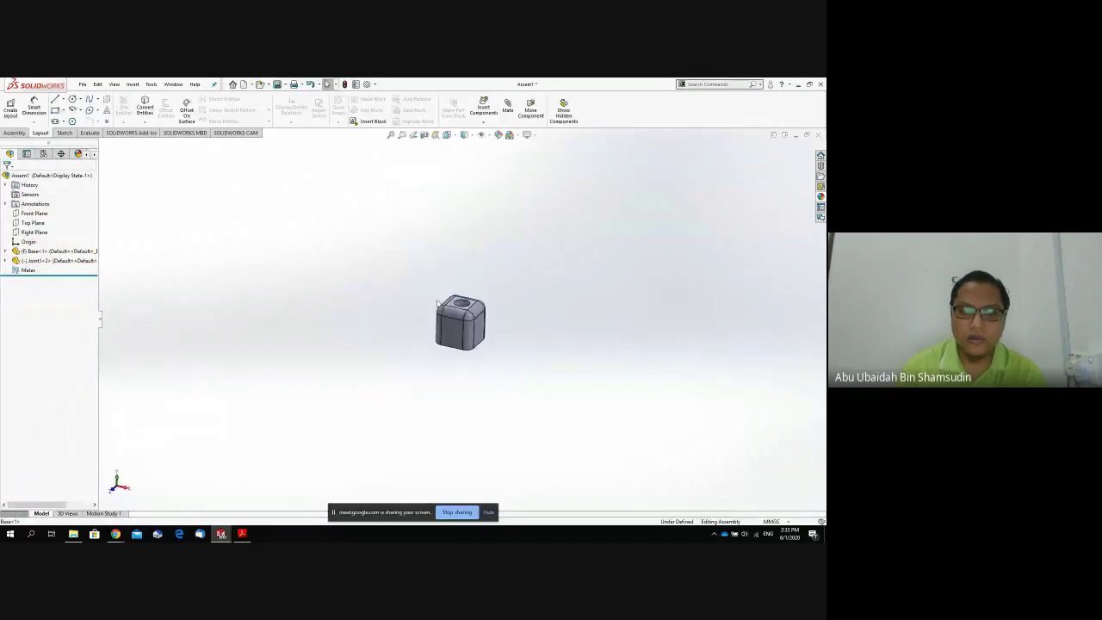
{"action": "scroll", "coordinate": [437, 305], "scroll_direction": "down", "scroll_amount": 2}
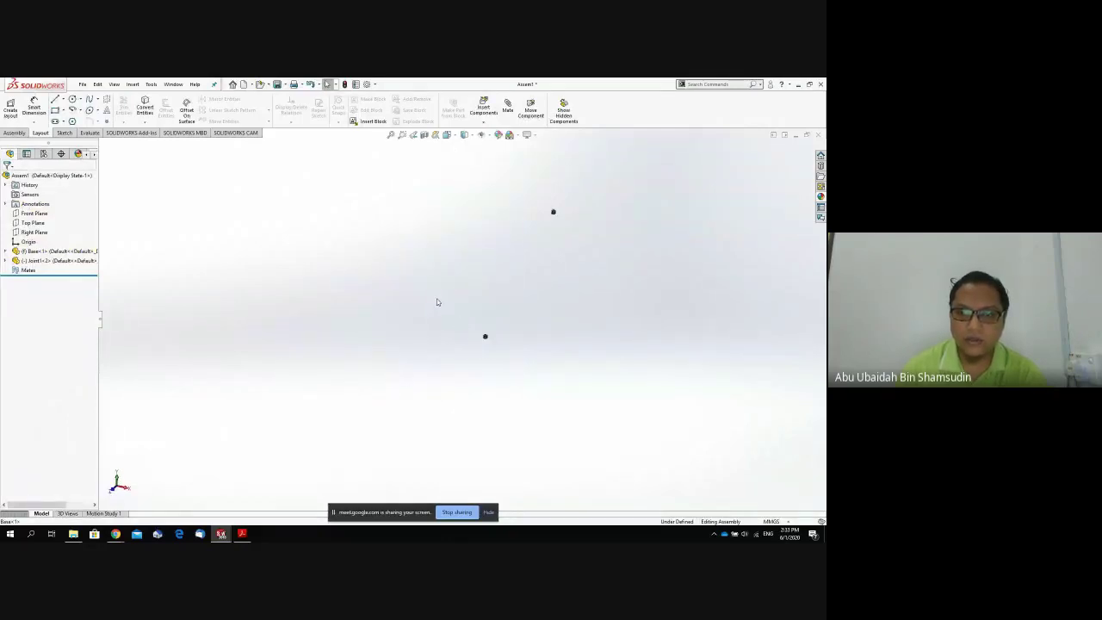
{"action": "left_click", "coordinate": [554, 214]}
{"action": "left_click_drag", "start_coordinate": [552, 219], "coordinate": [485, 332]}
{"action": "scroll", "coordinate": [486, 333], "scroll_direction": "down", "scroll_amount": 5}
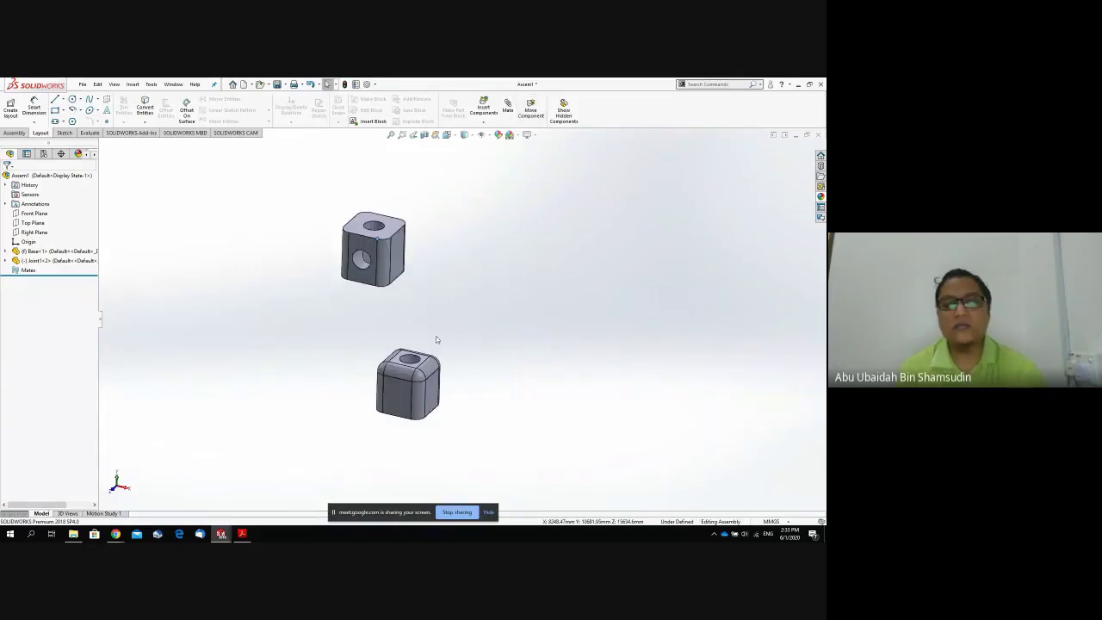
{"action": "middle_click_drag", "start_coordinate": [435, 340], "coordinate": [460, 300]}
{"action": "scroll", "coordinate": [453, 315], "scroll_direction": "up", "scroll_amount": 5}
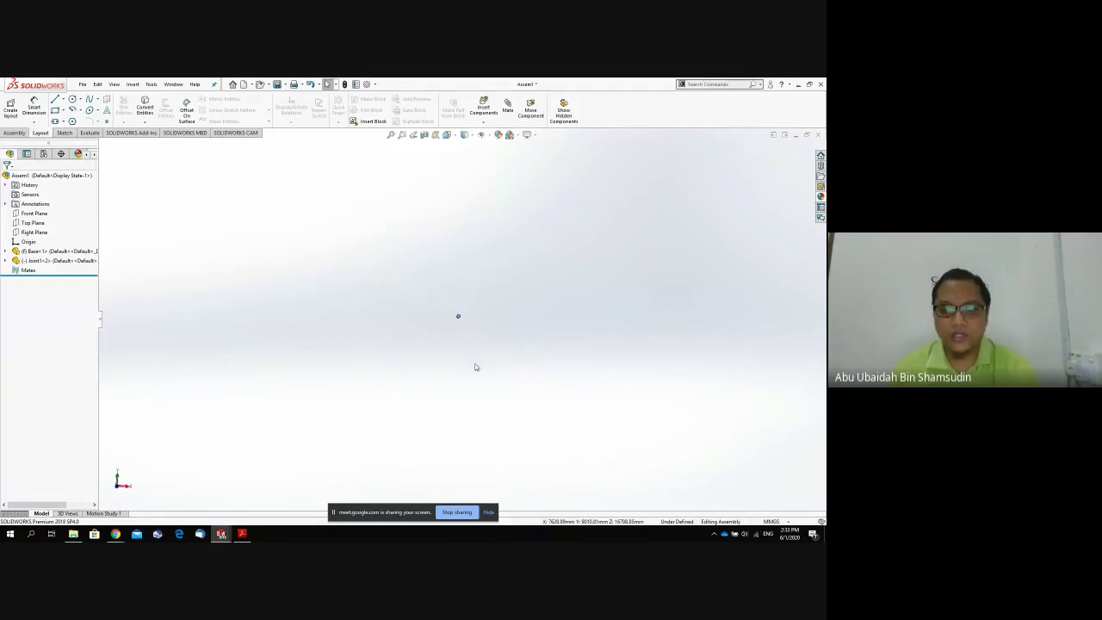
{"action": "scroll", "coordinate": [469, 385], "scroll_direction": "up", "scroll_amount": 2}
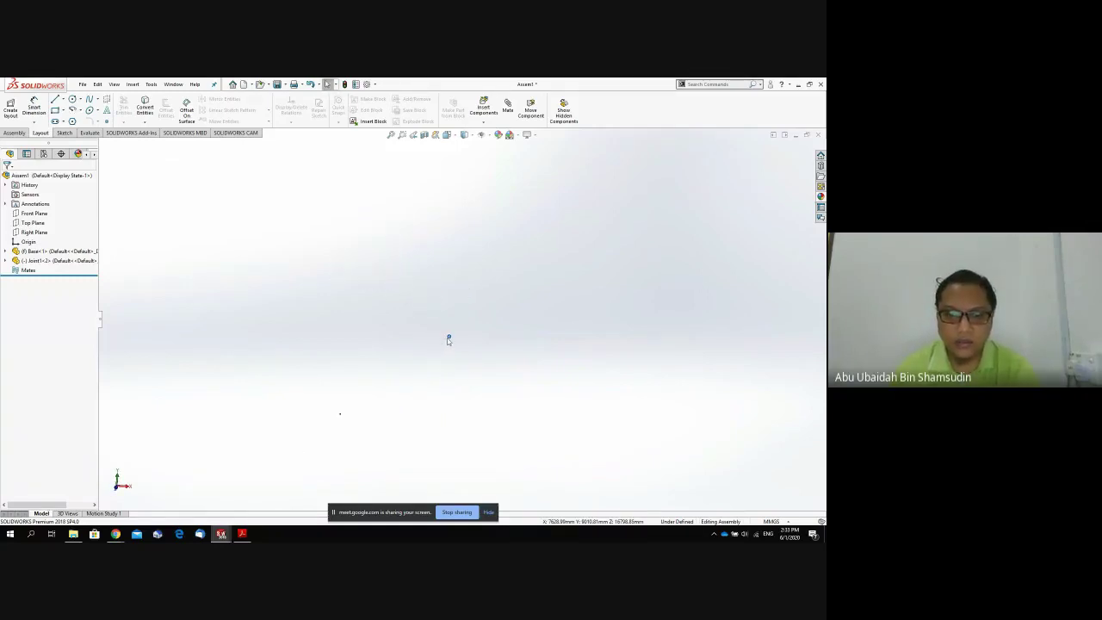
{"action": "left_click_drag", "start_coordinate": [449, 337], "coordinate": [391, 371]}
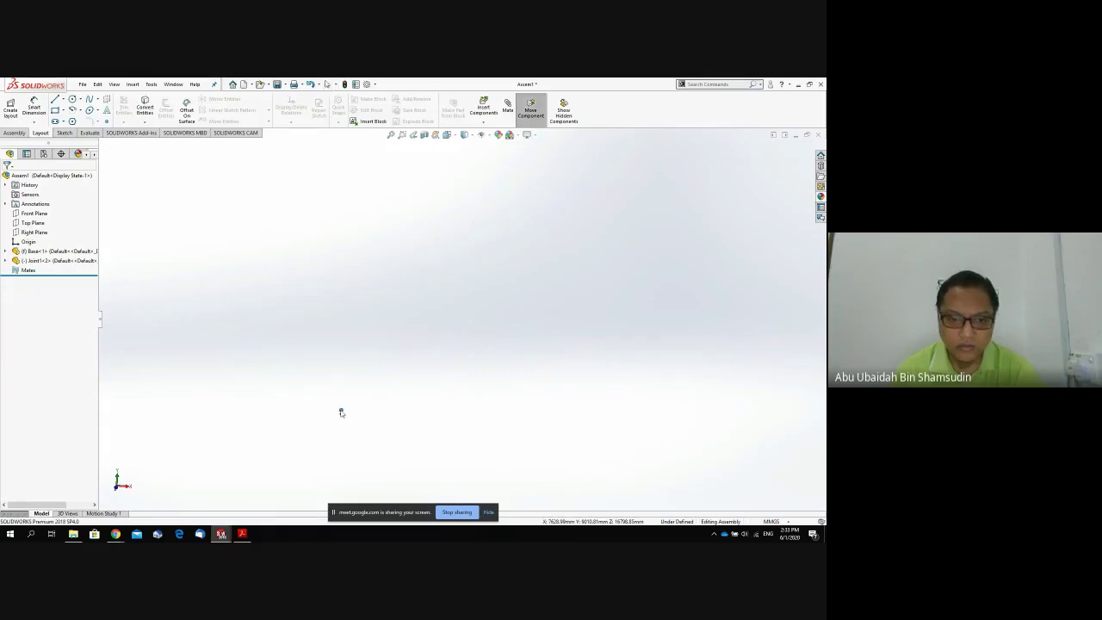
{"action": "key", "text": "Escape"}
Move the Joint down beside the Base, switching to a Top view to nudge it.
{"action": "scroll", "coordinate": [371, 398], "scroll_direction": "down", "scroll_amount": 6}
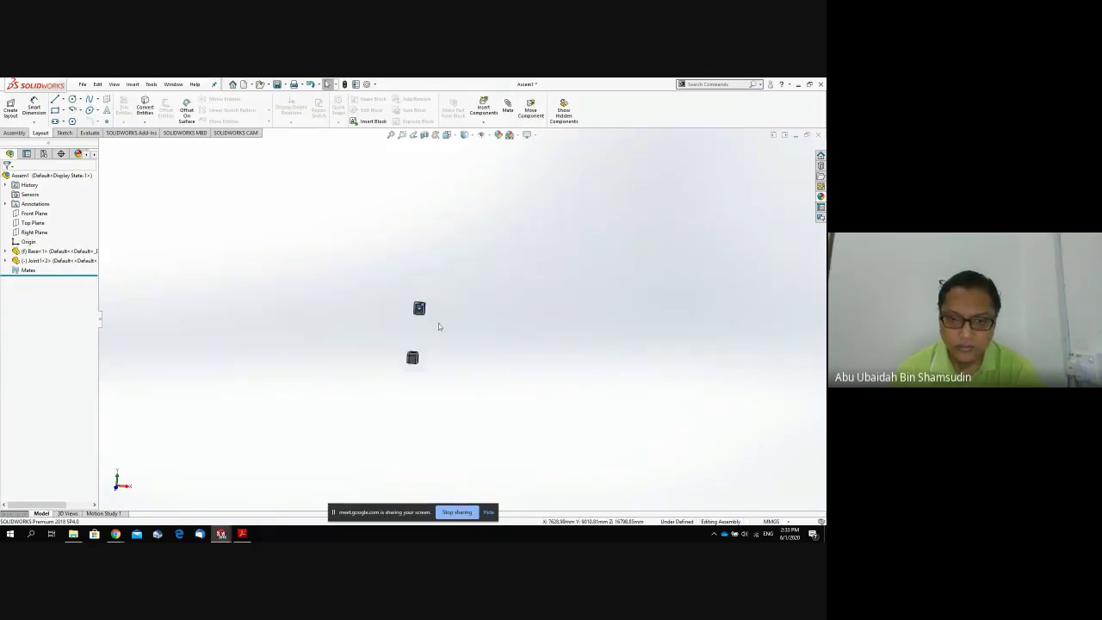
{"action": "left_click", "coordinate": [414, 305]}
{"action": "left_click_drag", "start_coordinate": [415, 306], "coordinate": [403, 372]}
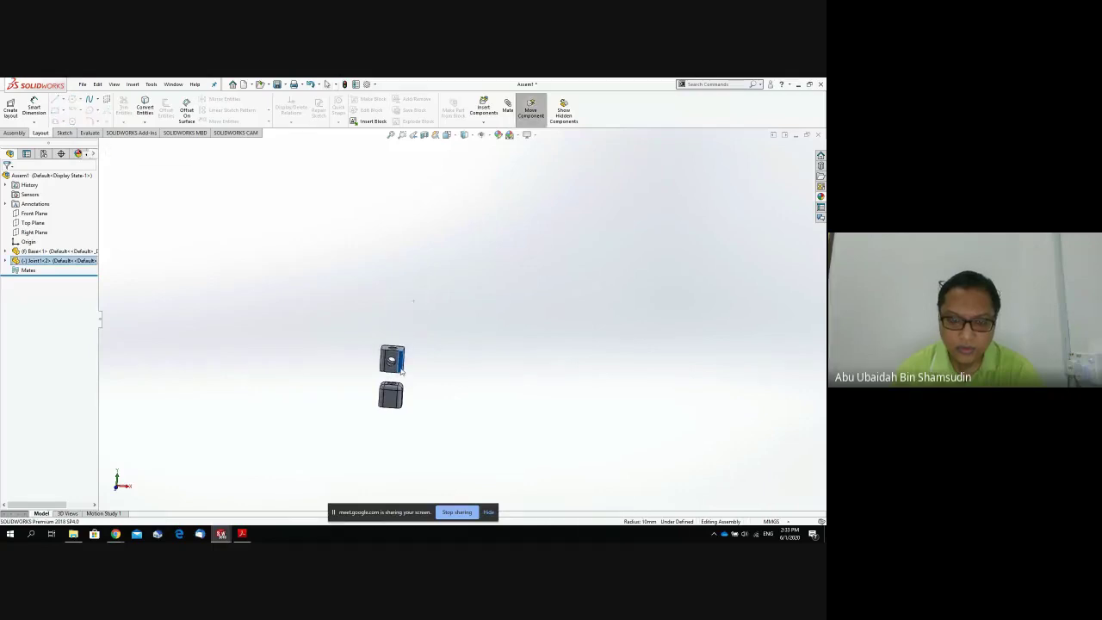
{"action": "middle_click_drag", "start_coordinate": [405, 366], "coordinate": [399, 368]}
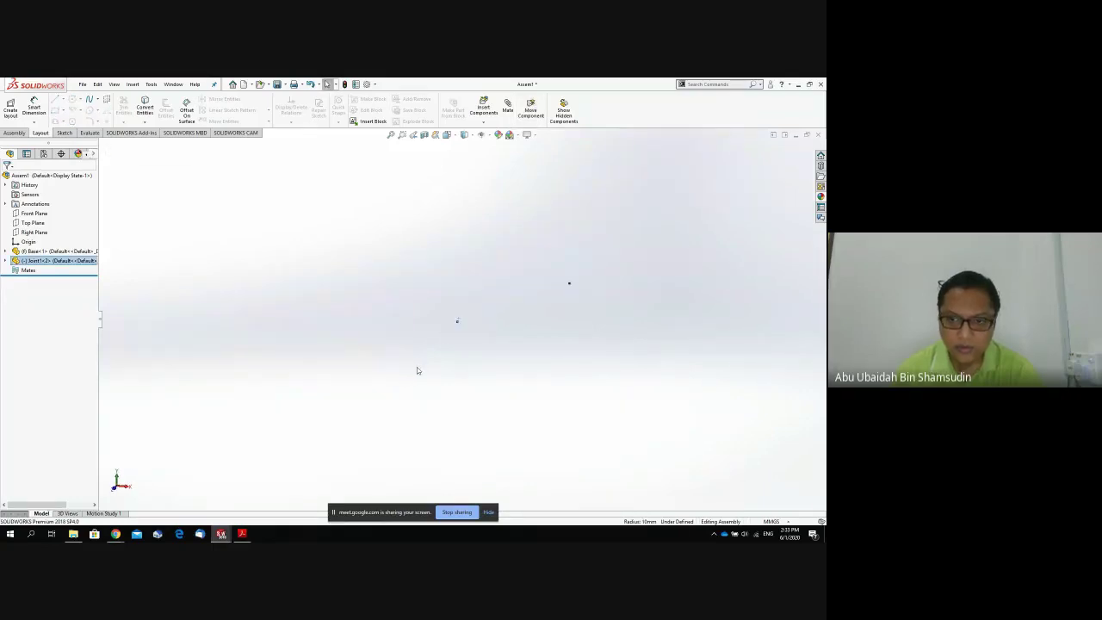
{"action": "left_click_drag", "start_coordinate": [456, 316], "coordinate": [465, 319]}
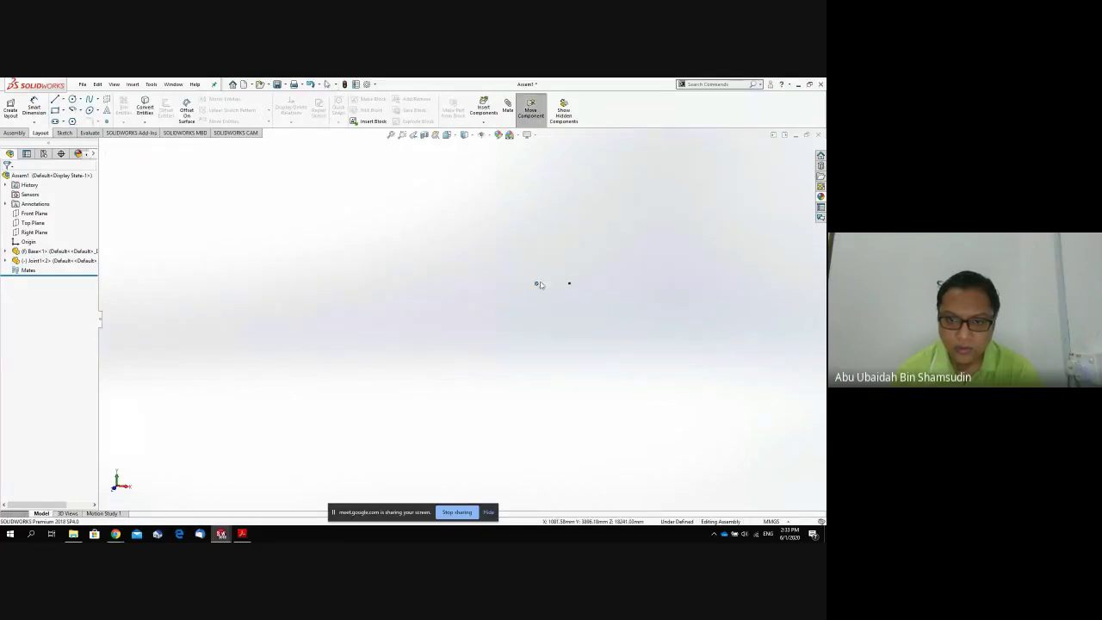
{"action": "key", "text": "space"}
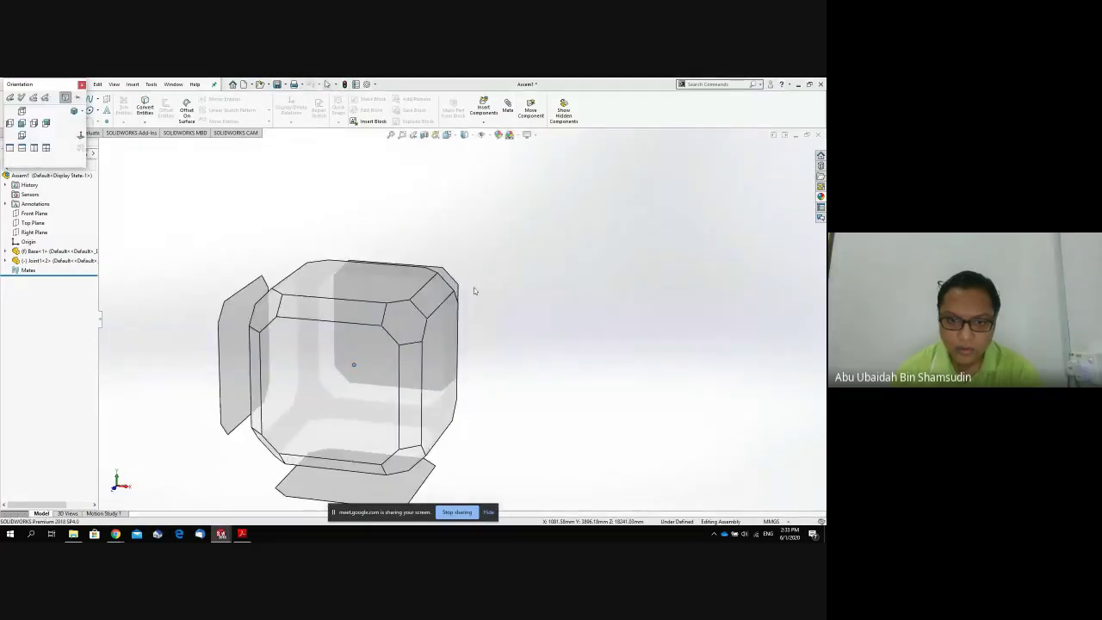
{"action": "left_click", "coordinate": [387, 294]}
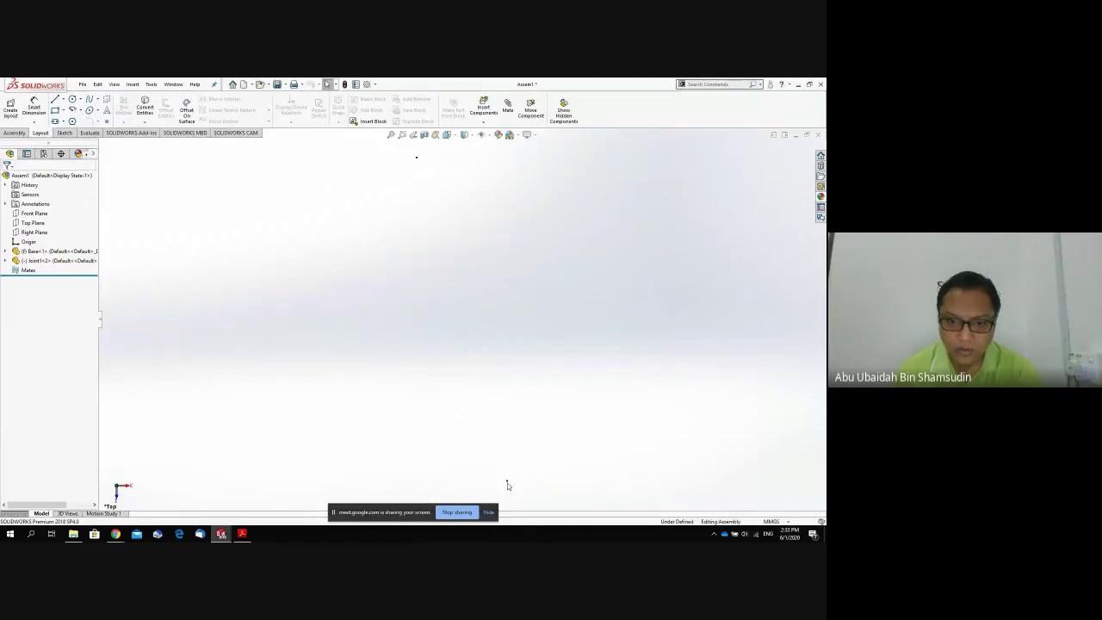
{"action": "left_click_drag", "start_coordinate": [507, 482], "coordinate": [505, 472]}
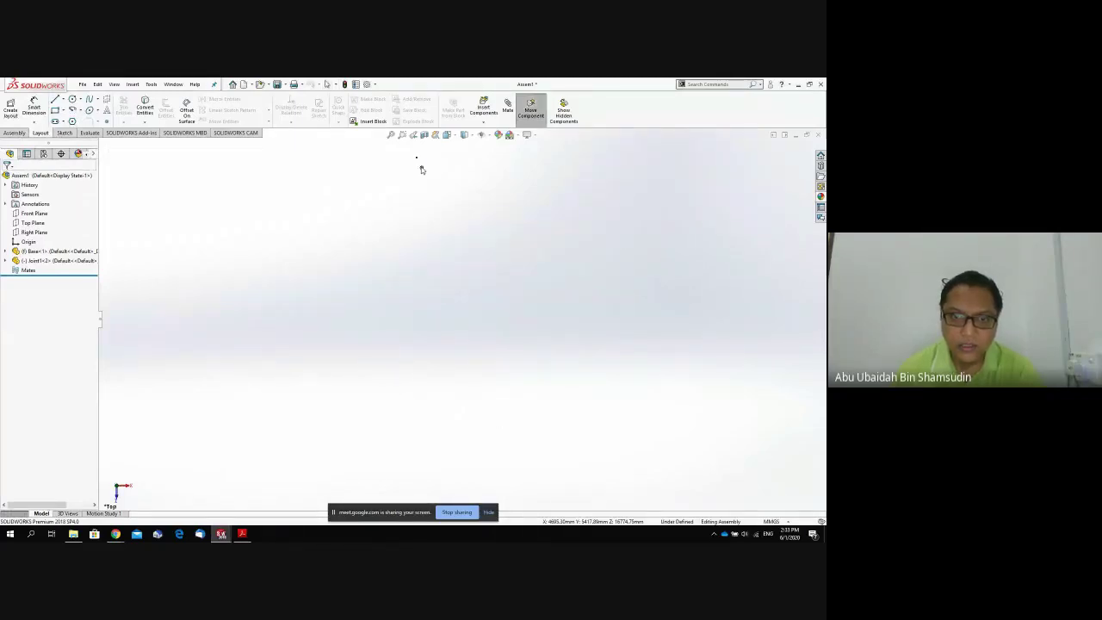
Fit the assembly, look normal to the side panel, and shift the Joint rightward.
{"action": "key", "text": "Escape"}
{"action": "key", "text": "f"}
{"action": "key", "text": "space"}
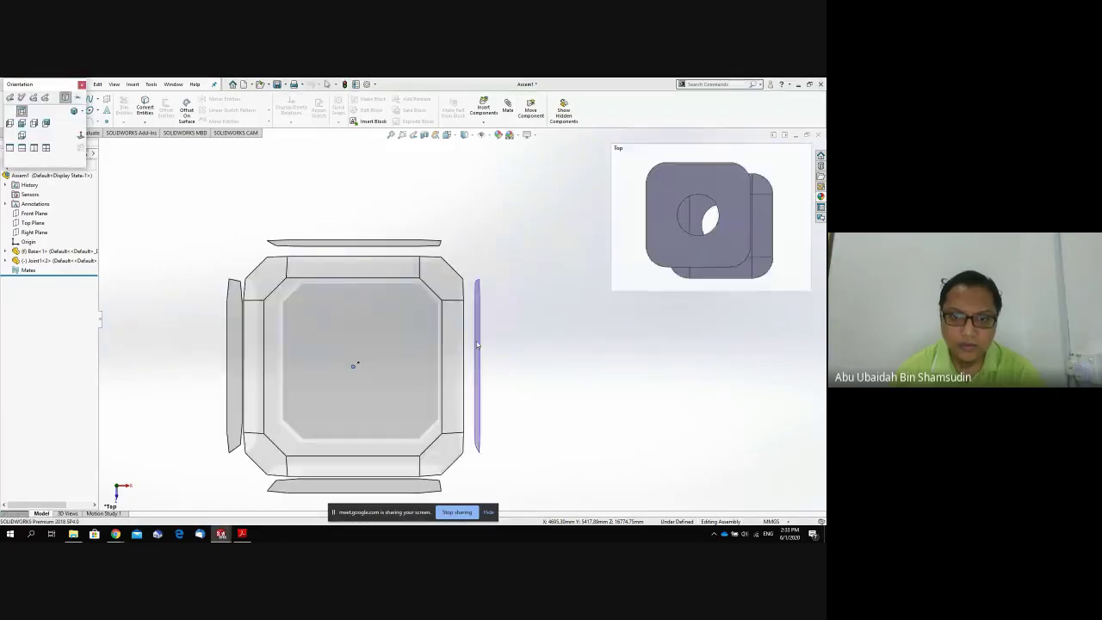
{"action": "left_click", "coordinate": [479, 367]}
{"action": "key", "text": "ctrl+8"}
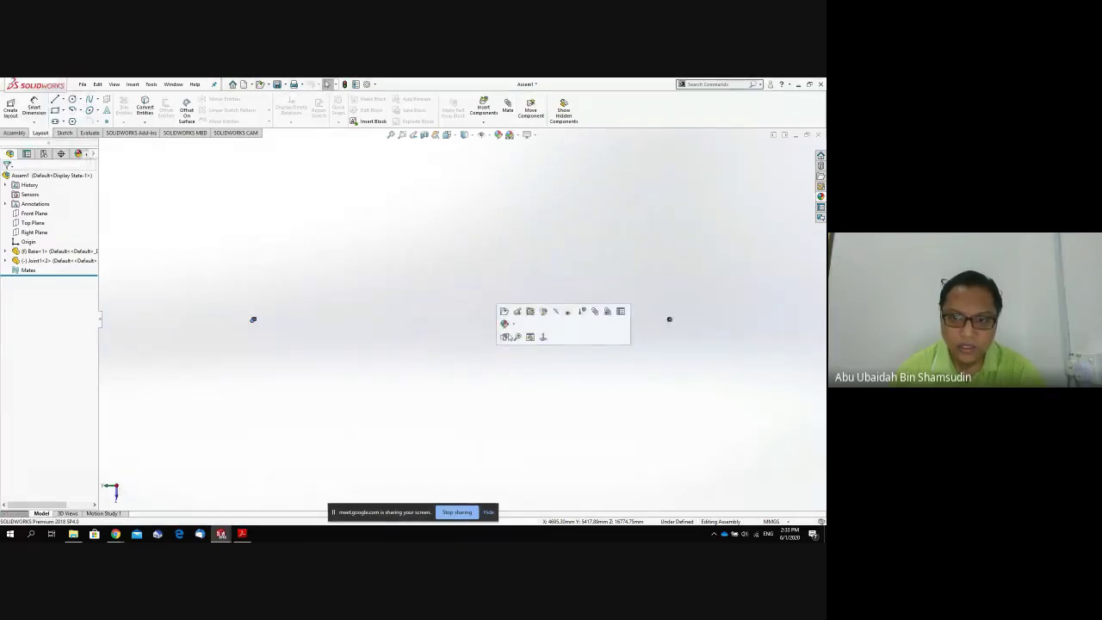
{"action": "left_click_drag", "start_coordinate": [254, 322], "coordinate": [264, 325]}
{"action": "key", "text": "Escape"}
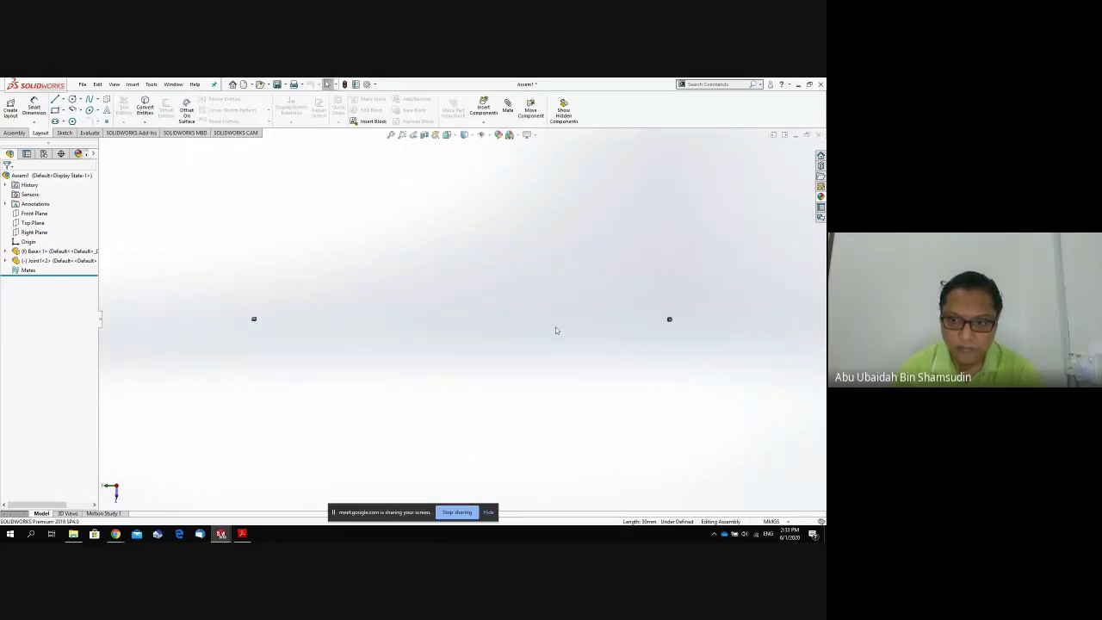
Attempt to drag the fixed Base, then push the Joint further right in small moves.
{"action": "left_click_drag", "start_coordinate": [670, 321], "coordinate": [653, 324]}
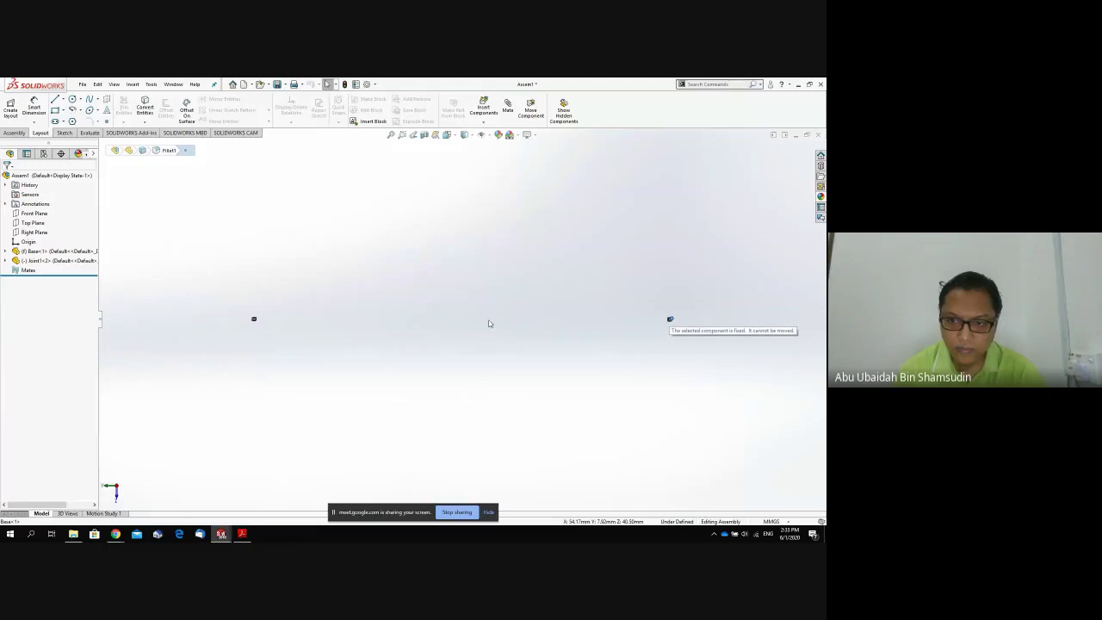
{"action": "scroll", "coordinate": [250, 330], "scroll_direction": "down", "scroll_amount": 2}
{"action": "left_click_drag", "start_coordinate": [296, 315], "coordinate": [316, 317]}
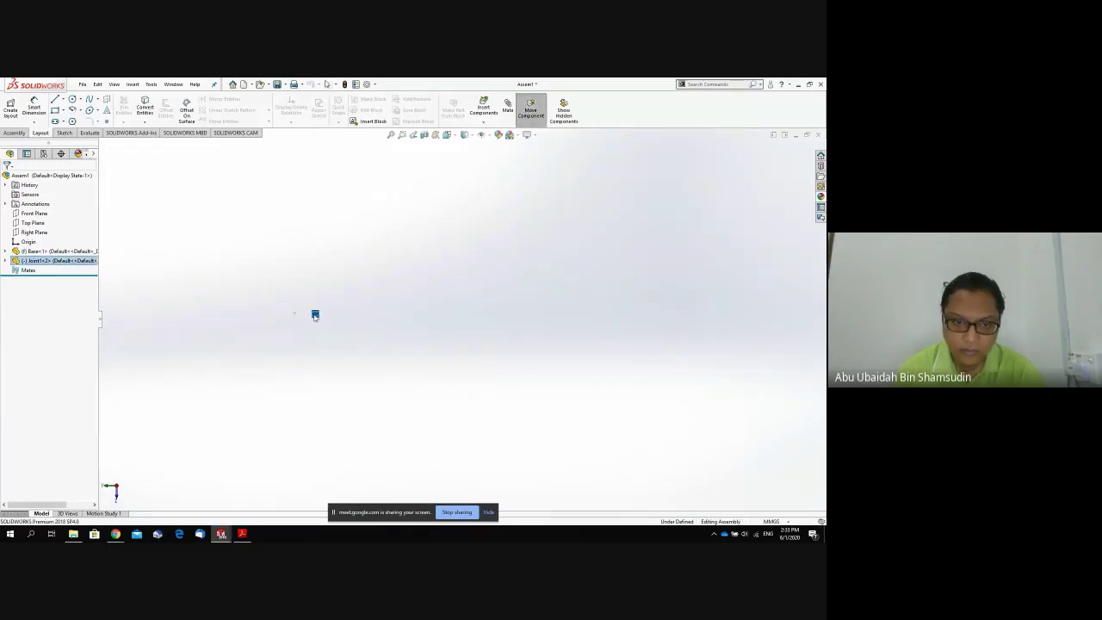
{"action": "key", "text": "Escape"}
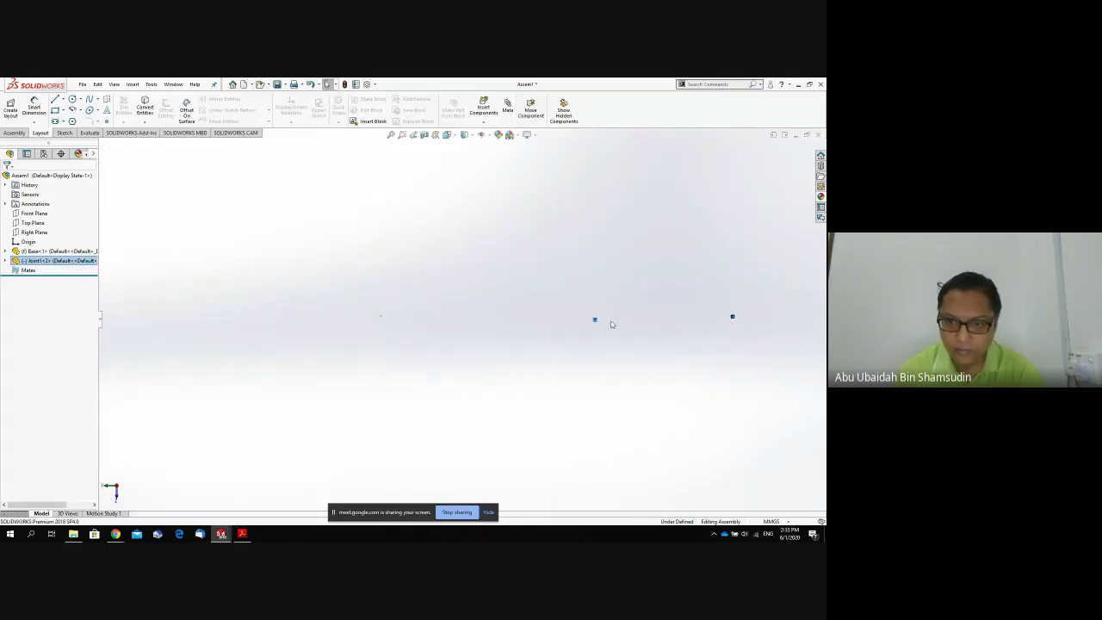
{"action": "left_click_drag", "start_coordinate": [595, 319], "coordinate": [610, 322]}
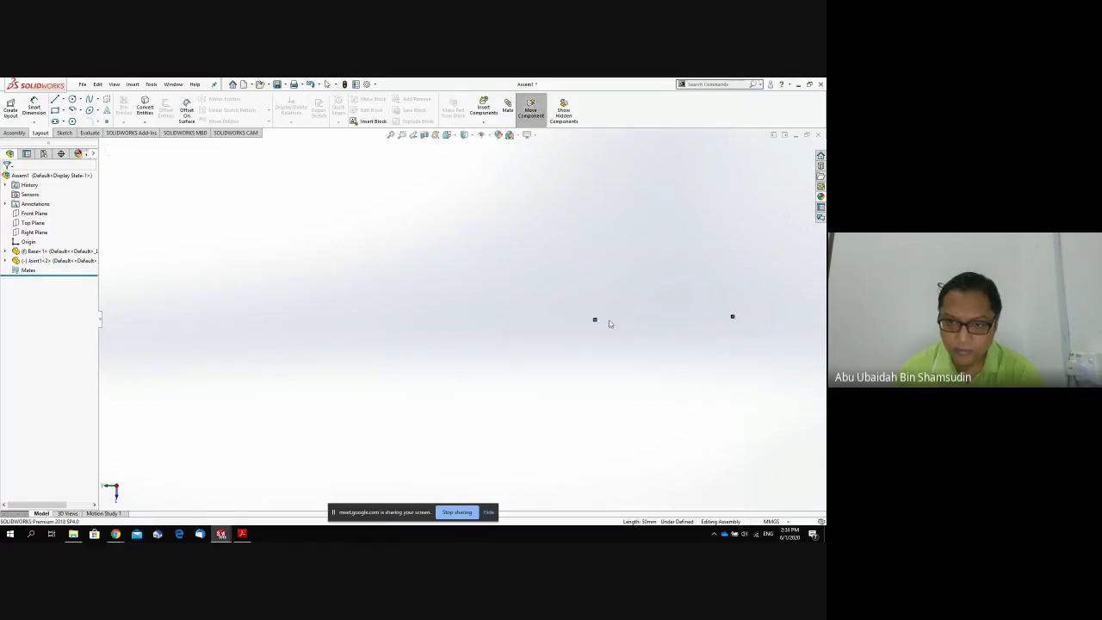
{"action": "key", "text": "Escape"}
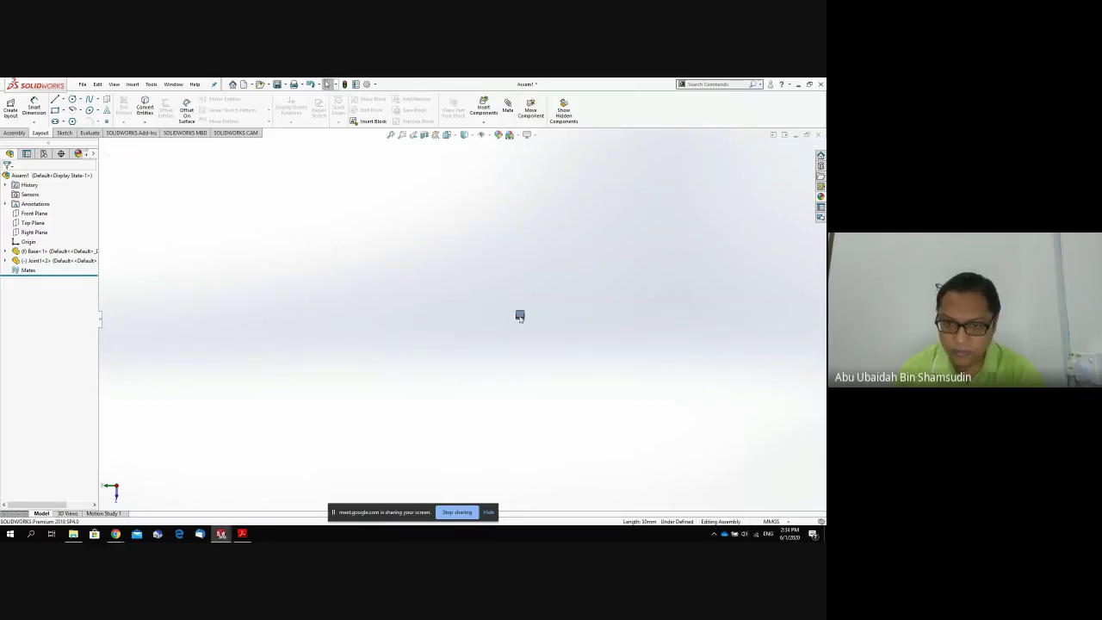
Slide the Joint the rest of the way until it sits right next to the Base.
{"action": "left_click_drag", "start_coordinate": [520, 317], "coordinate": [544, 321]}
{"action": "scroll", "coordinate": [786, 318], "scroll_direction": "up", "scroll_amount": 4}
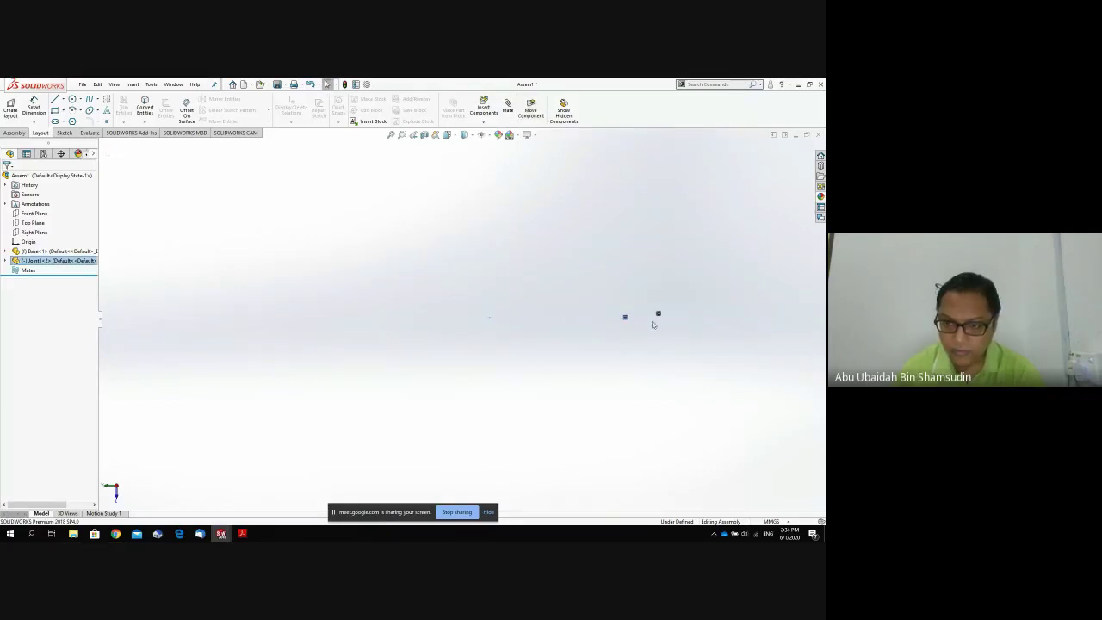
{"action": "left_click_drag", "start_coordinate": [627, 318], "coordinate": [646, 319]}
{"action": "key", "text": "Escape"}
{"action": "scroll", "coordinate": [655, 322], "scroll_direction": "down", "scroll_amount": 4}
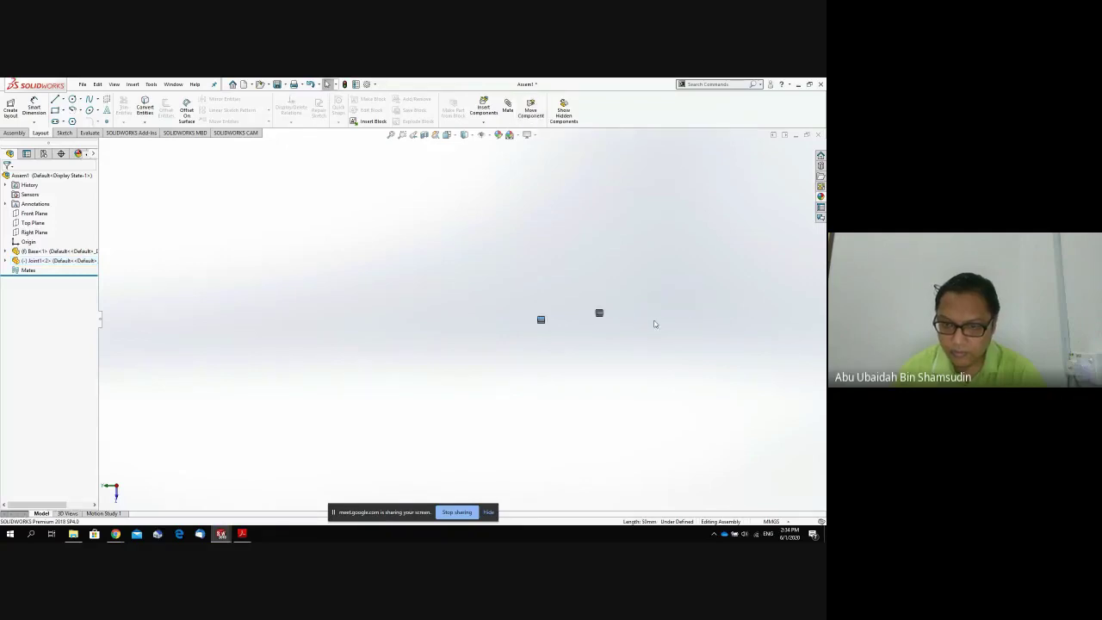
{"action": "left_click_drag", "start_coordinate": [381, 319], "coordinate": [486, 303]}
{"action": "key", "text": "space"}
Switch to isometric, then orbit toward a front view of the hole.
{"action": "left_click", "coordinate": [400, 332]}
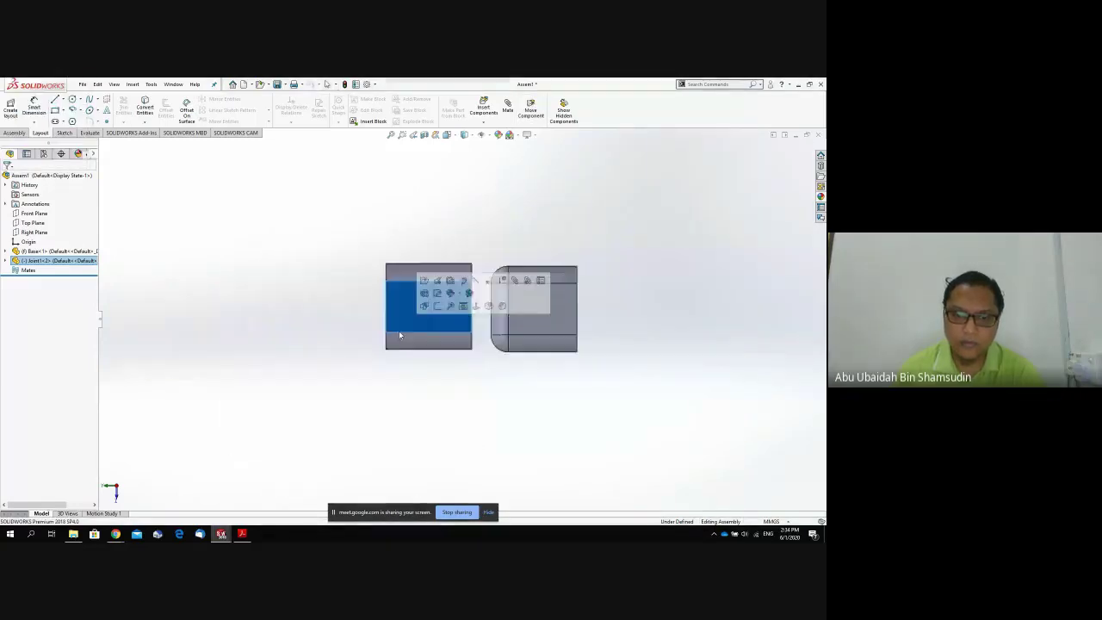
{"action": "key", "text": "space"}
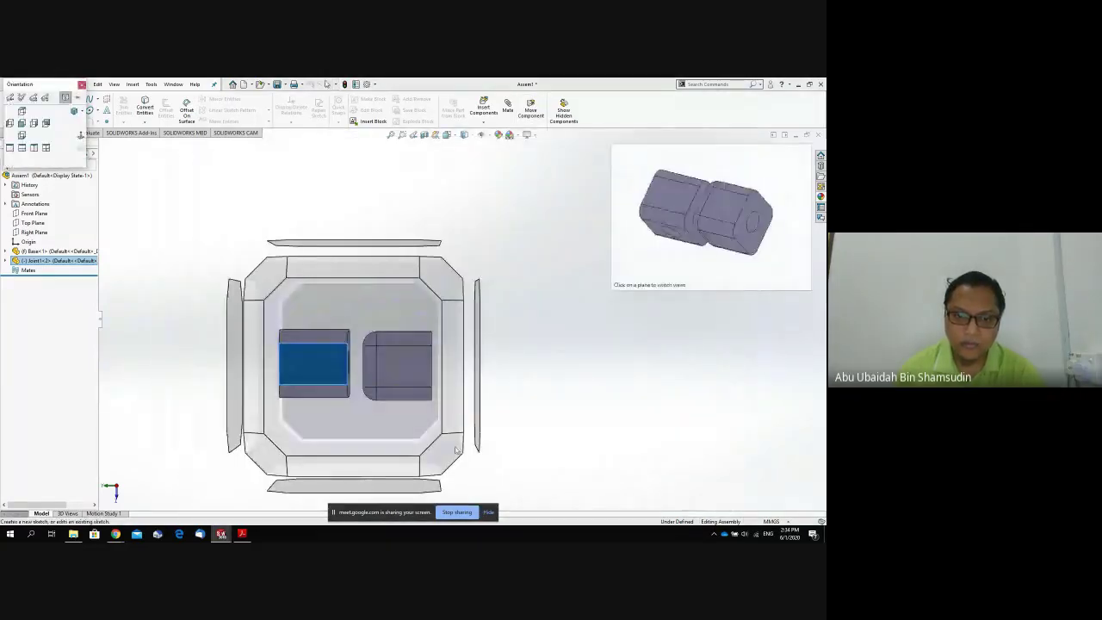
{"action": "left_click", "coordinate": [457, 448]}
{"action": "key", "text": "space"}
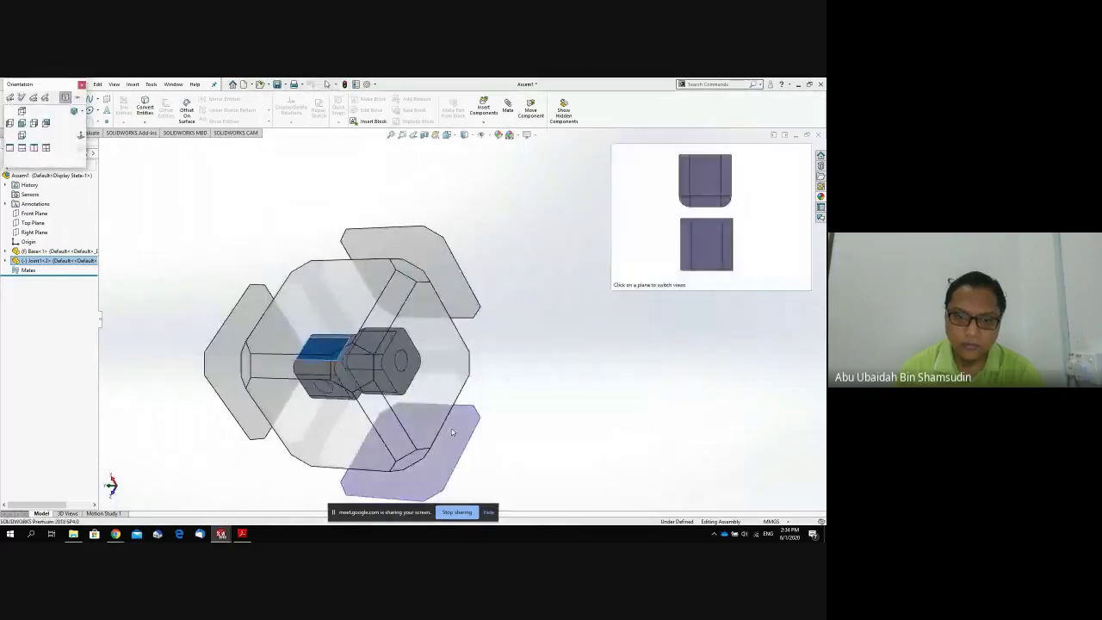
{"action": "left_click", "coordinate": [350, 427]}
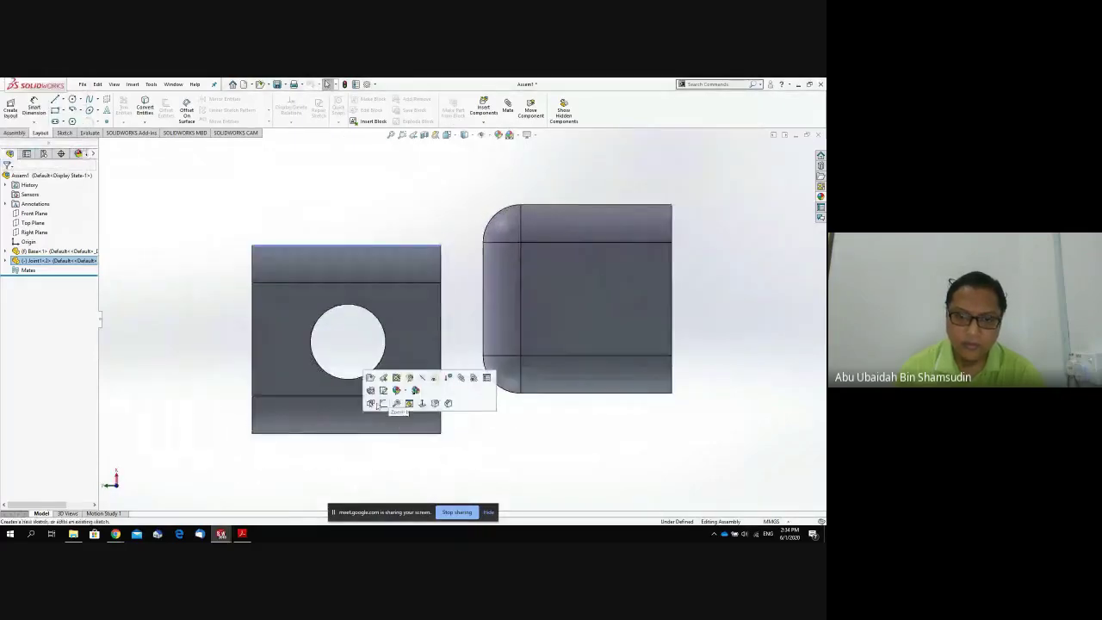
{"action": "middle_click_drag", "start_coordinate": [379, 404], "coordinate": [457, 310]}
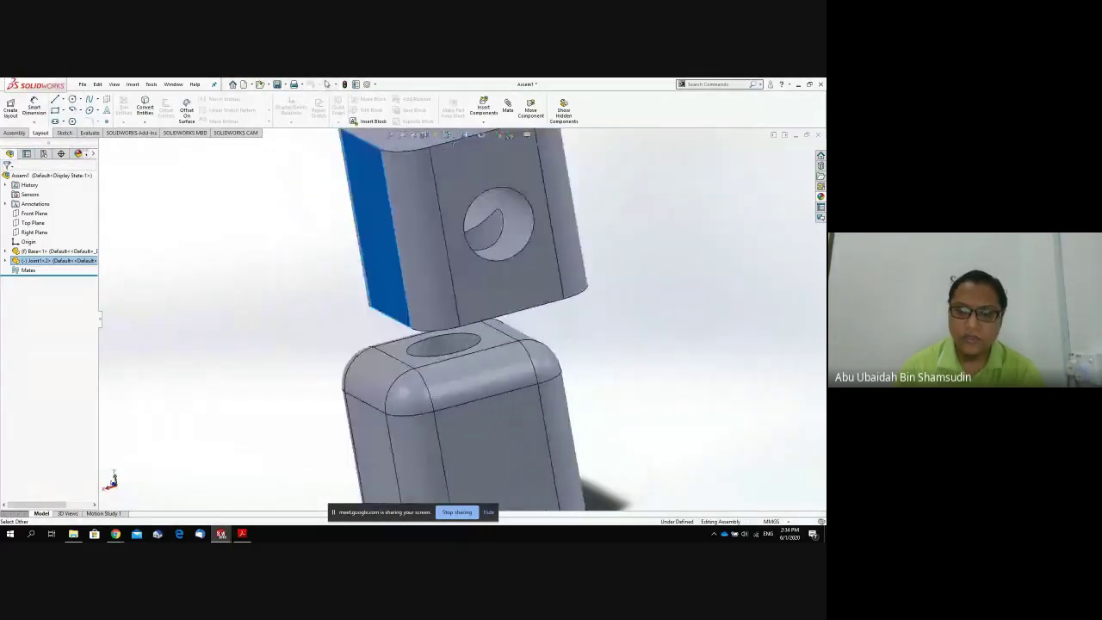
{"action": "middle_click_drag", "start_coordinate": [362, 302], "coordinate": [333, 303]}
Pick faces on the Base and Joint, then orbit upward to expose the Joint's underside.
{"action": "left_click", "coordinate": [399, 419]}
{"action": "scroll", "coordinate": [399, 419], "scroll_direction": "up", "scroll_amount": 4}
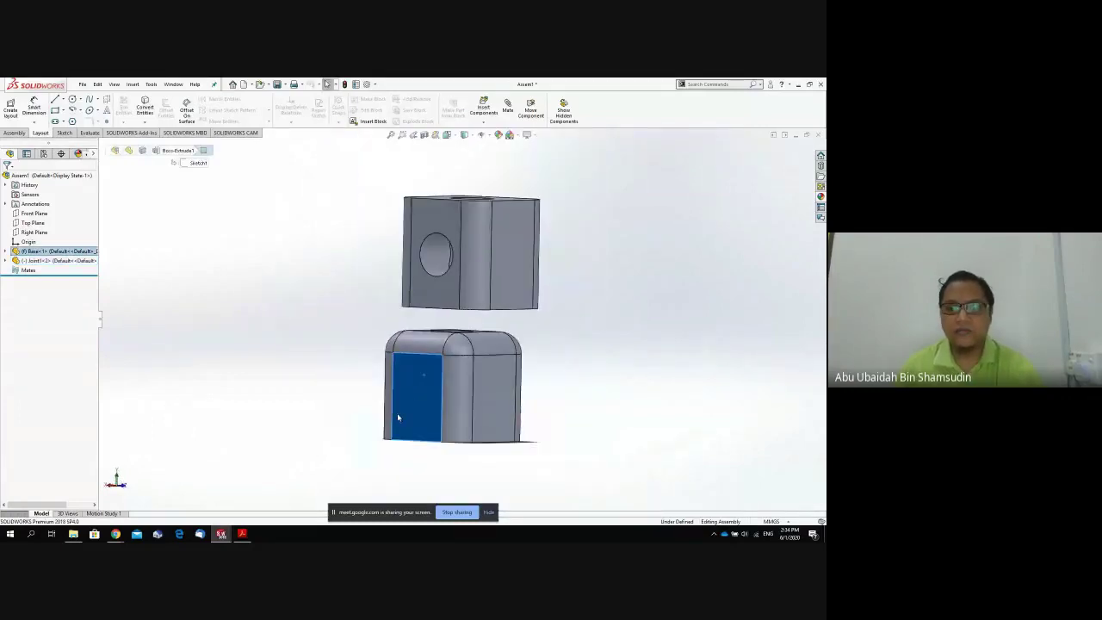
{"action": "left_click", "coordinate": [480, 293]}
{"action": "scroll", "coordinate": [472, 333], "scroll_direction": "down", "scroll_amount": 3}
{"action": "middle_click_drag", "start_coordinate": [572, 367], "coordinate": [591, 337]}
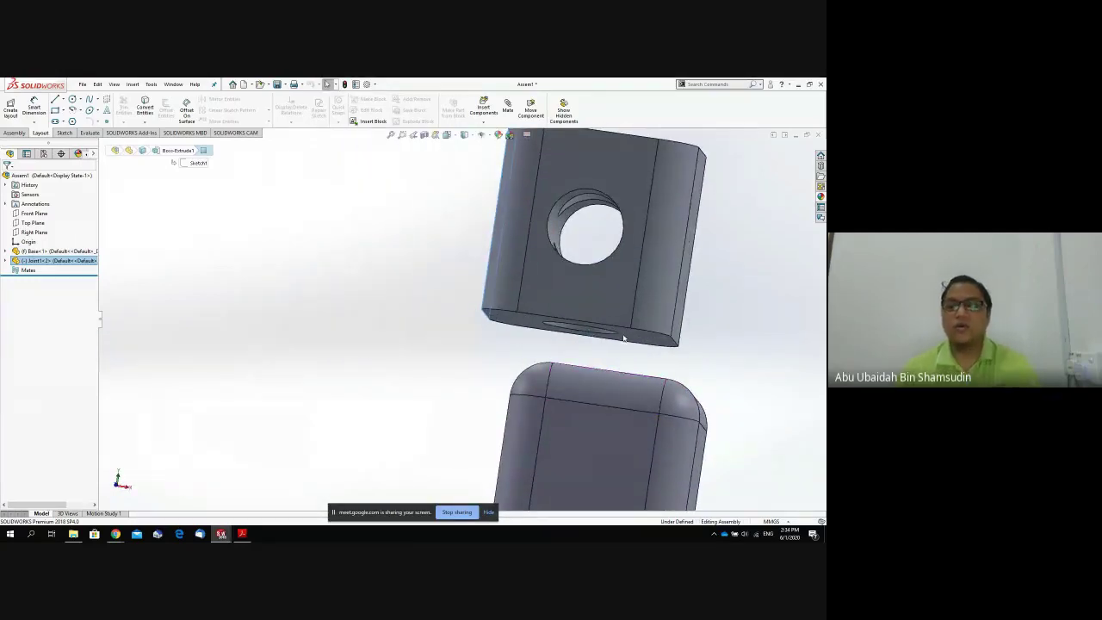
{"action": "middle_click_drag", "start_coordinate": [728, 356], "coordinate": [641, 423]}
{"action": "middle_click_drag", "start_coordinate": [703, 329], "coordinate": [714, 309]}
Select the Joint's holed bottom face together with the Base's top face.
{"action": "left_click", "coordinate": [642, 302]}
{"action": "left_click", "coordinate": [719, 309]}
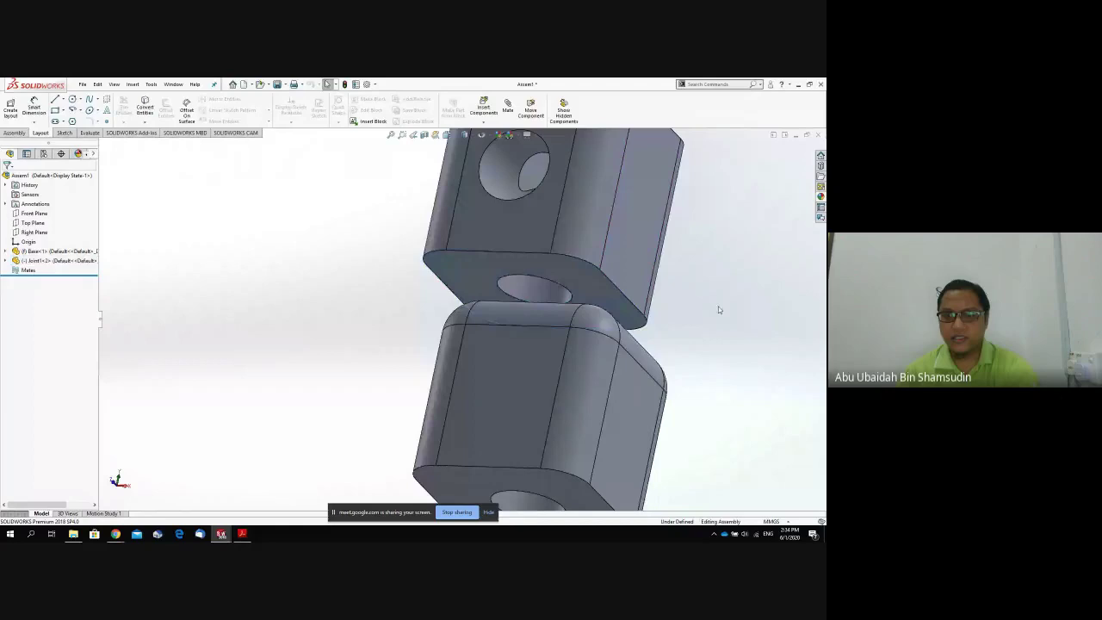
{"action": "left_click", "coordinate": [615, 289]}
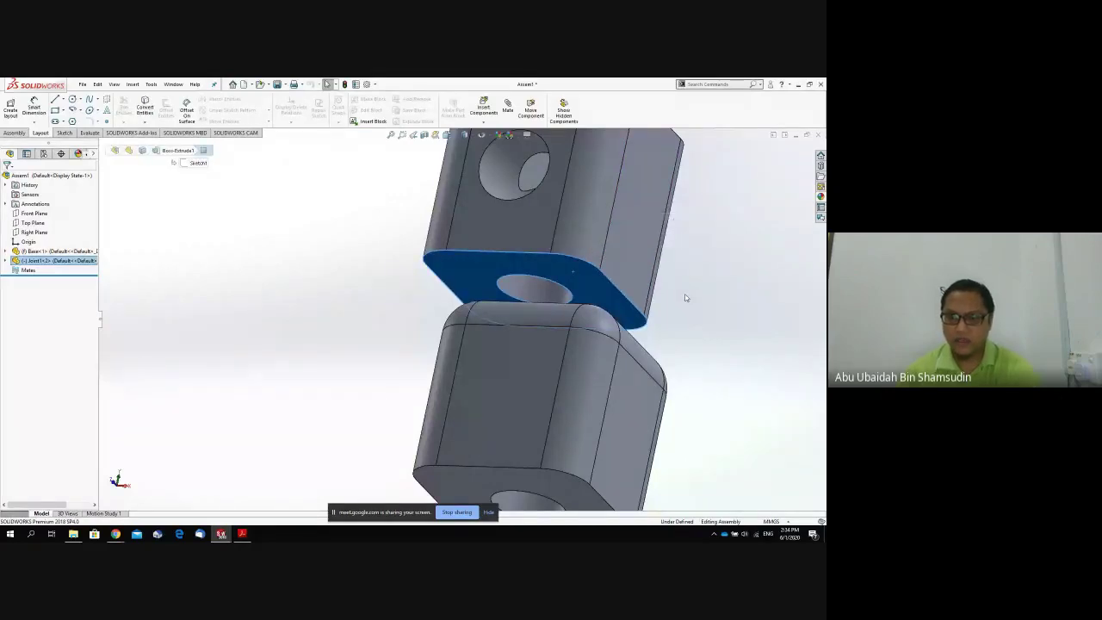
{"action": "middle_click_drag", "start_coordinate": [687, 298], "coordinate": [649, 390]}
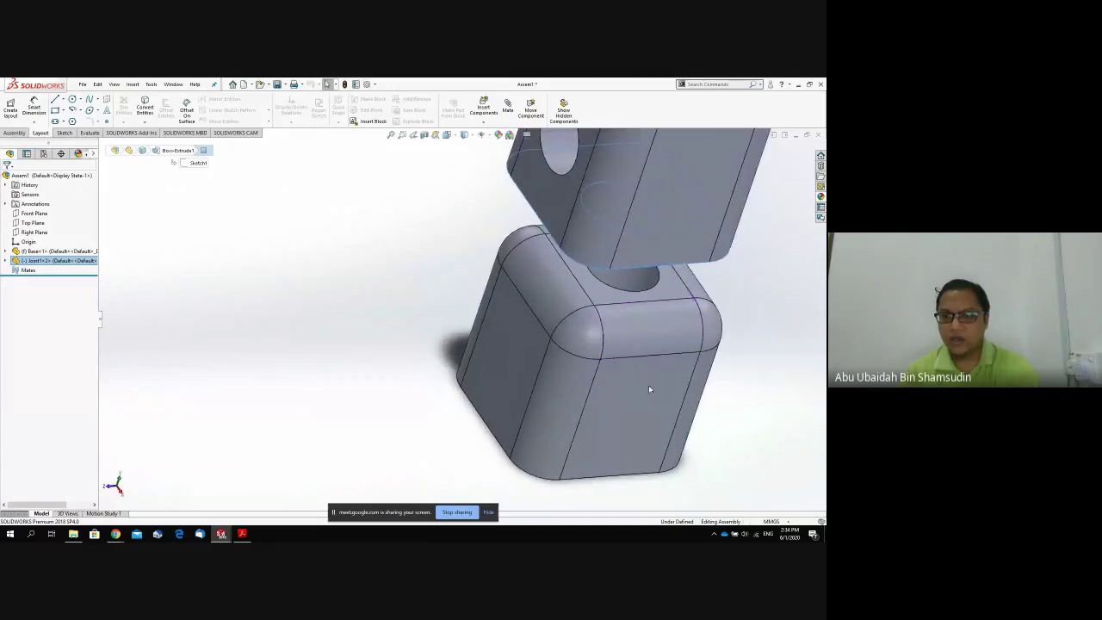
{"action": "left_click", "coordinate": [676, 294]}
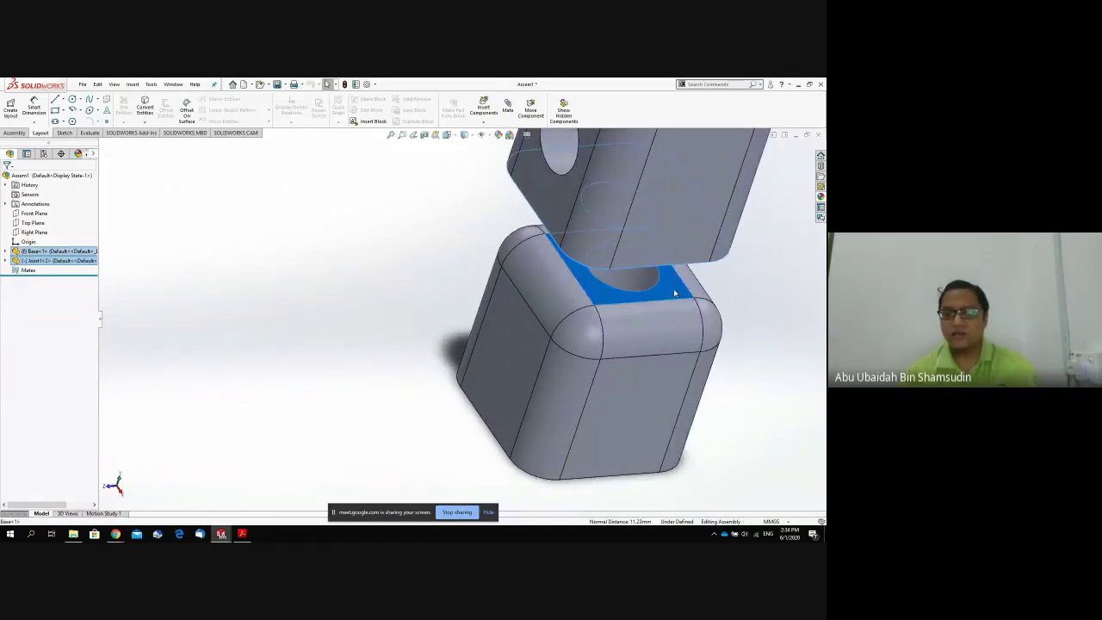
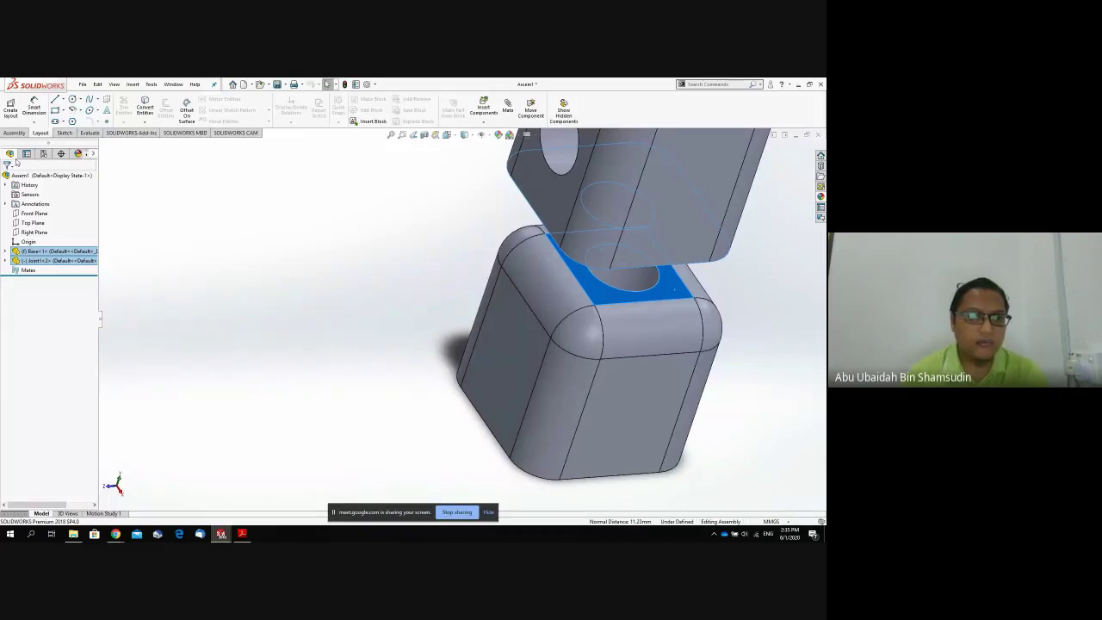
Bring up the Assembly tools for mating the Base and Joint.
{"action": "left_click", "coordinate": [19, 134]}
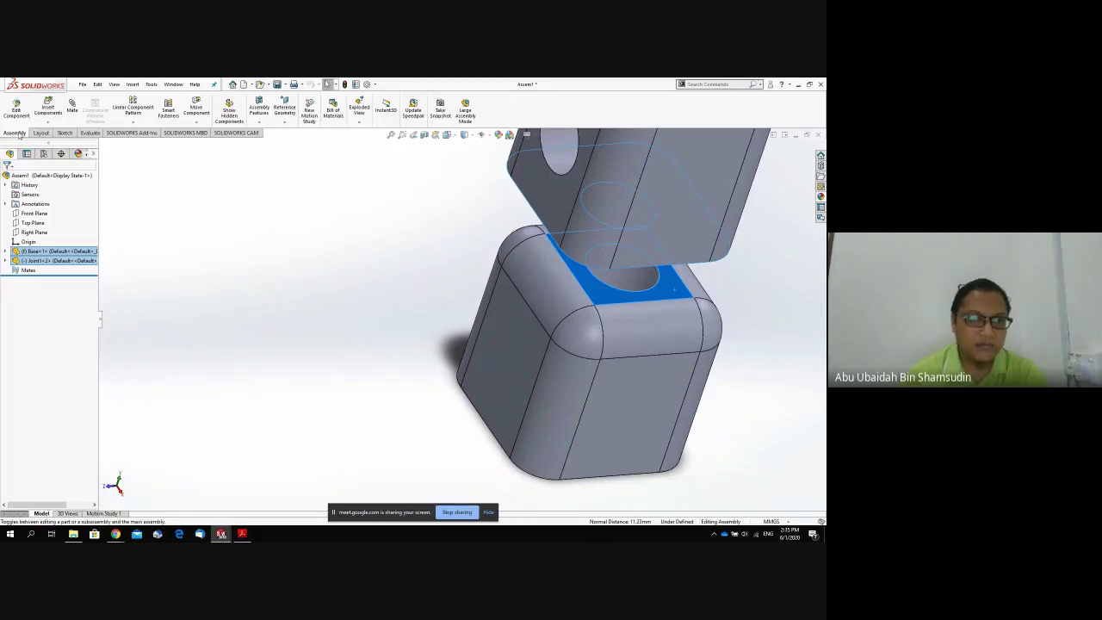
Add a coincident mate between the Joint's bottom face and the Base's top face.
{"action": "left_click", "coordinate": [73, 118]}
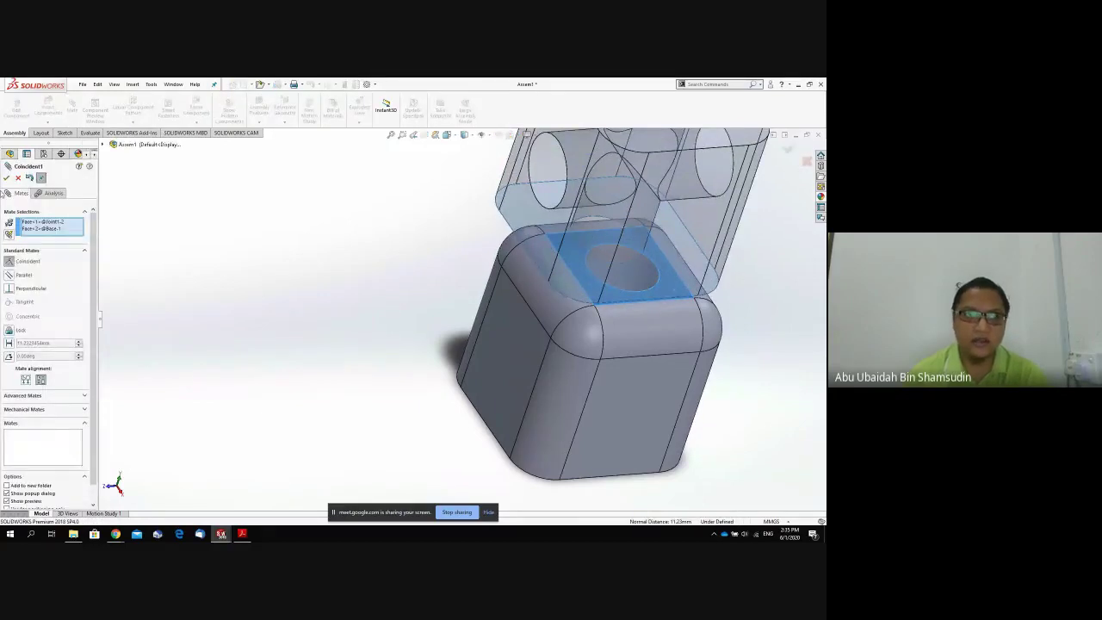
{"action": "left_click", "coordinate": [7, 179]}
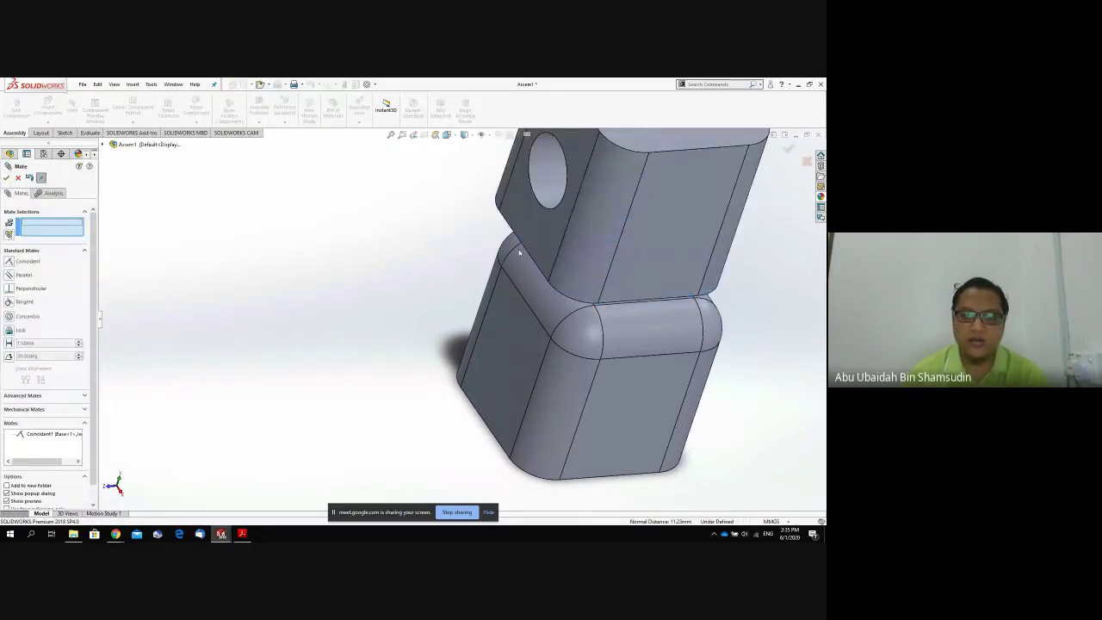
{"action": "middle_click_drag", "start_coordinate": [519, 252], "coordinate": [504, 386]}
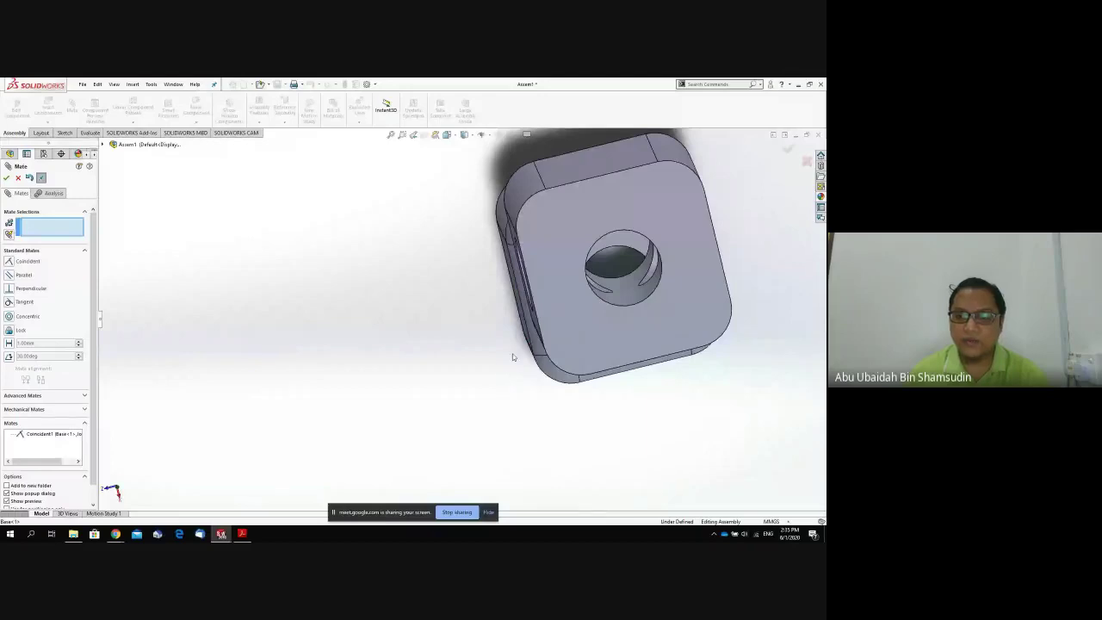
Make the Joint and Base hole faces concentric, then close the Mate PropertyManager.
{"action": "left_click", "coordinate": [631, 298]}
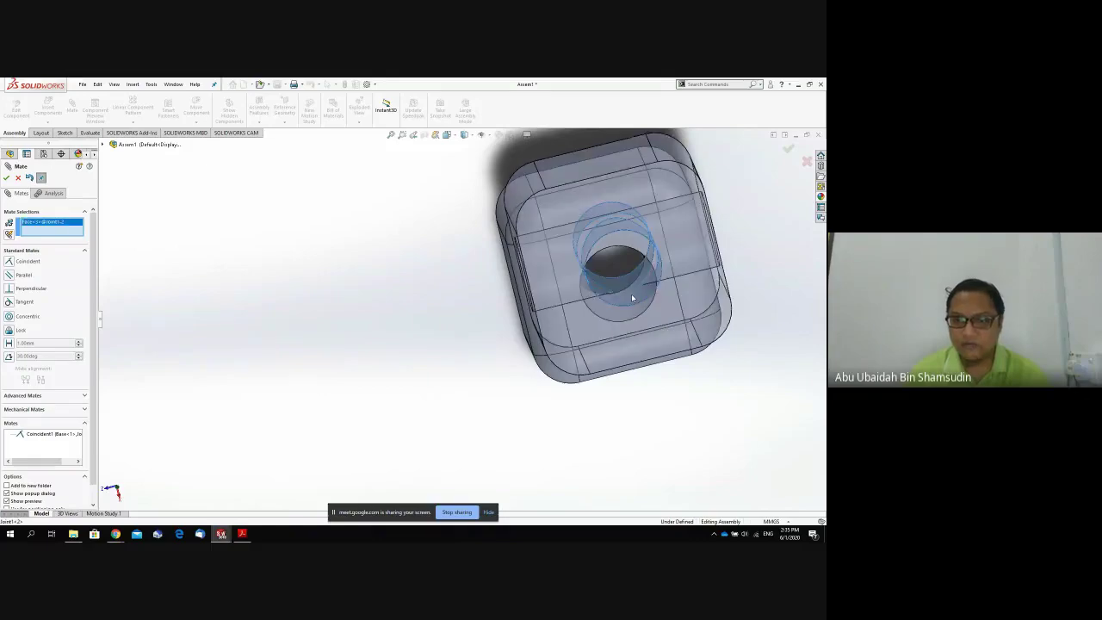
{"action": "middle_click_drag", "start_coordinate": [763, 370], "coordinate": [631, 318]}
{"action": "middle_click_drag", "start_coordinate": [648, 221], "coordinate": [553, 355]}
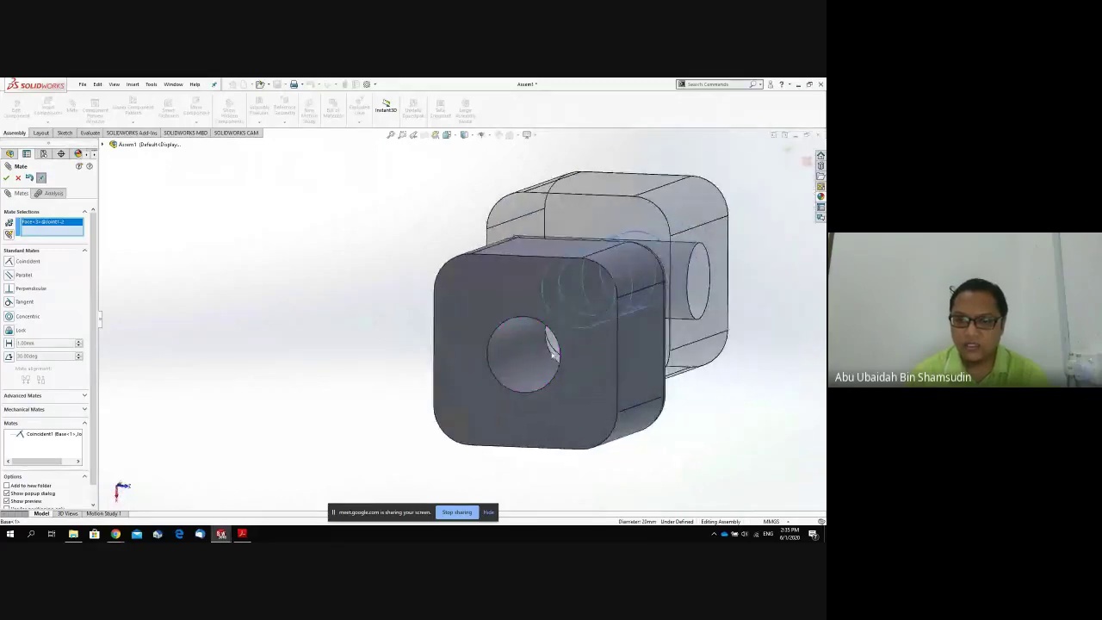
{"action": "left_click", "coordinate": [526, 360]}
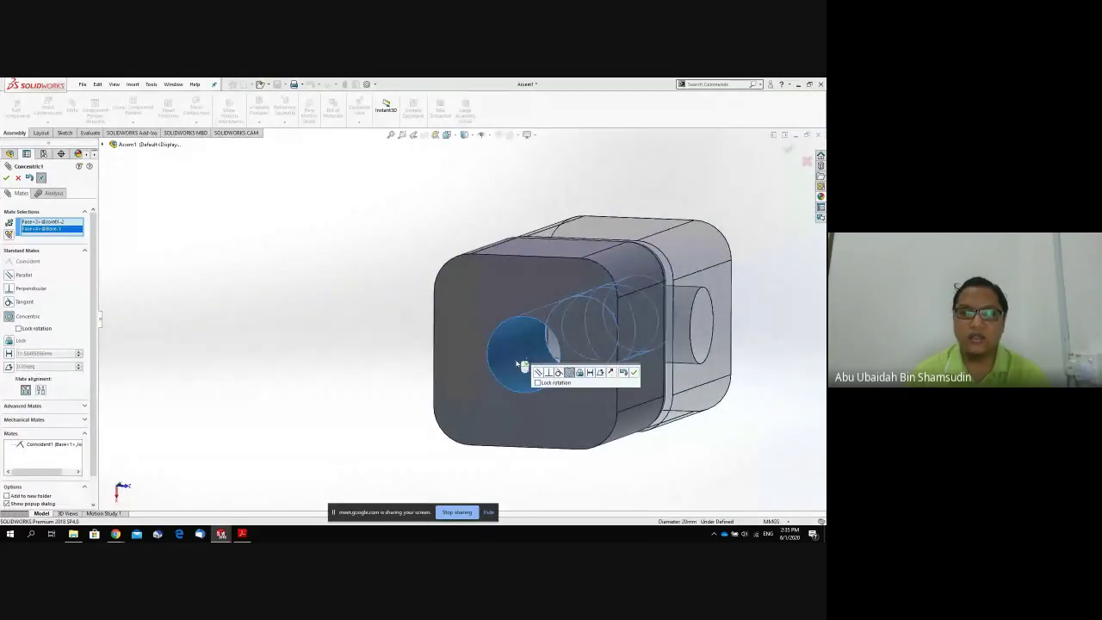
{"action": "middle_click_drag", "start_coordinate": [728, 408], "coordinate": [665, 420]}
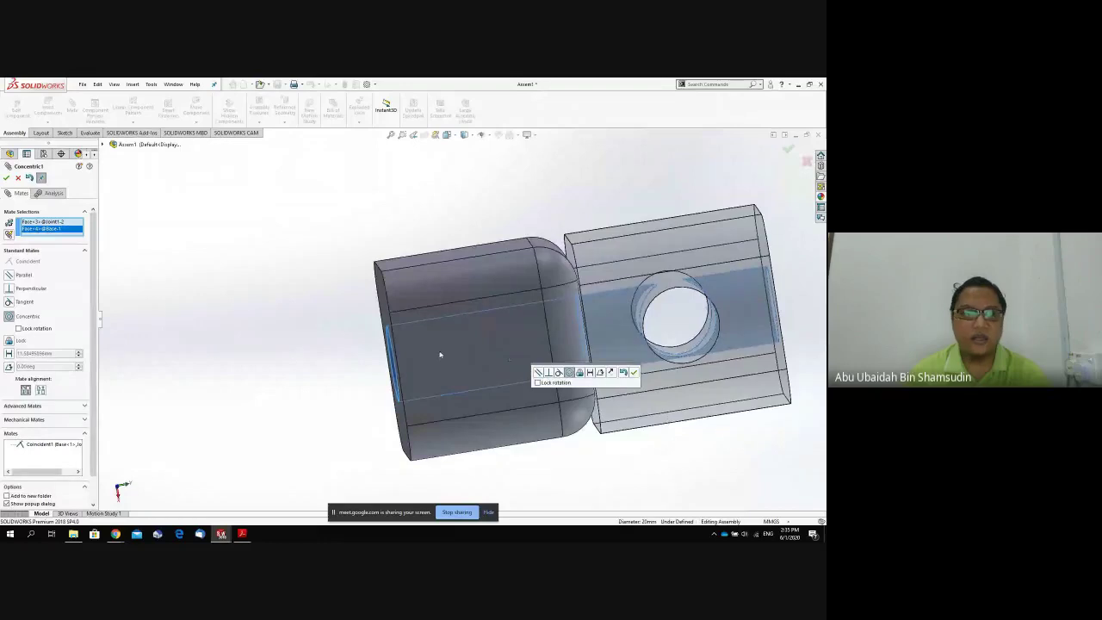
{"action": "left_click", "coordinate": [6, 177]}
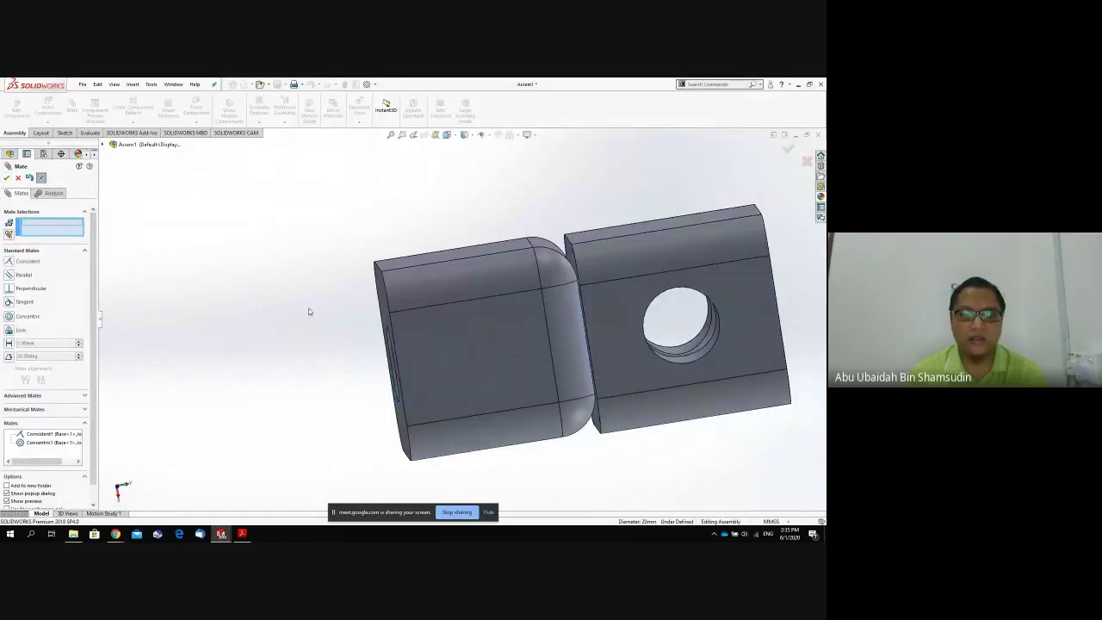
{"action": "middle_click_drag", "start_coordinate": [310, 310], "coordinate": [460, 344]}
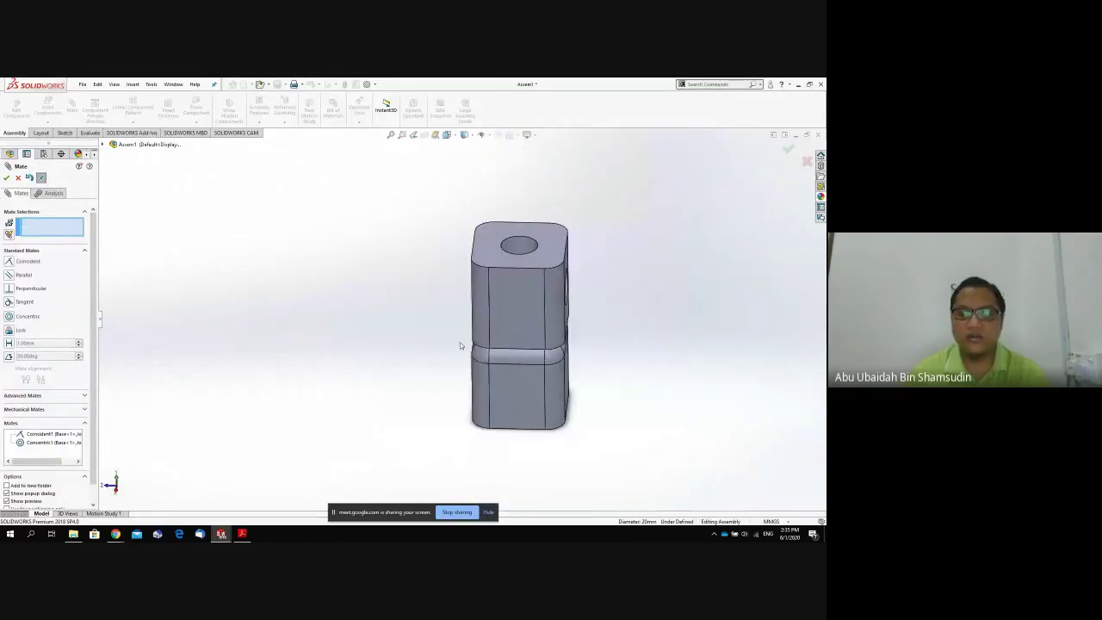
{"action": "left_click_drag", "start_coordinate": [499, 330], "coordinate": [472, 311]}
{"action": "left_click", "coordinate": [6, 179]}
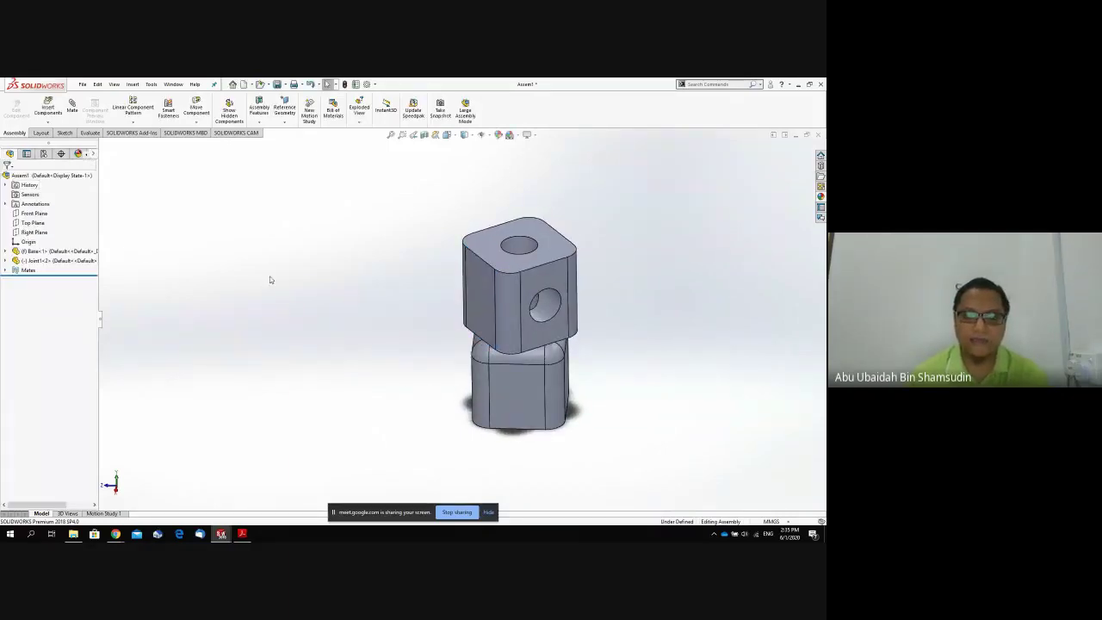
Rotate the joint about the shared axis until flush with the base, then bring Google Meet forward.
{"action": "left_click_drag", "start_coordinate": [526, 338], "coordinate": [565, 325]}
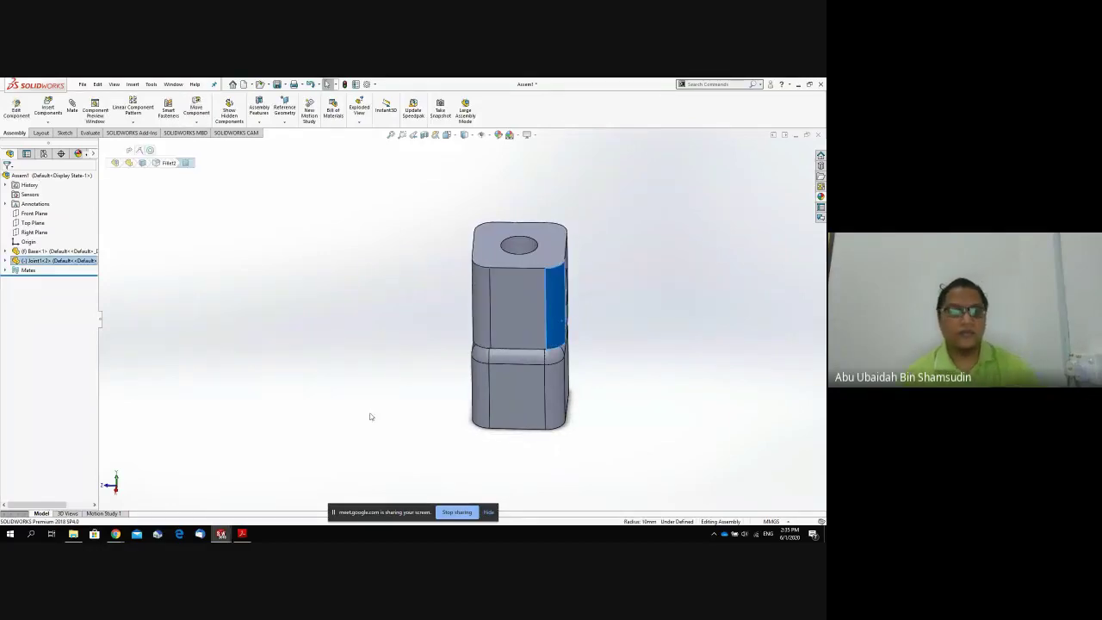
{"action": "left_click", "coordinate": [327, 84]}
{"action": "mouse_move", "coordinate": [115, 536]}
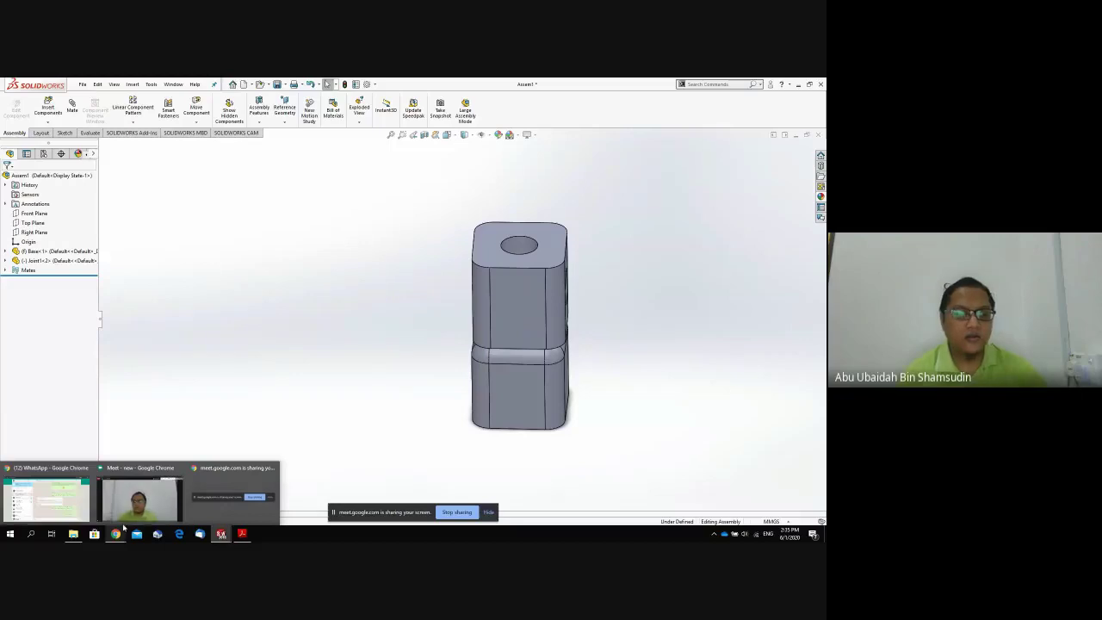
{"action": "left_click", "coordinate": [127, 516]}
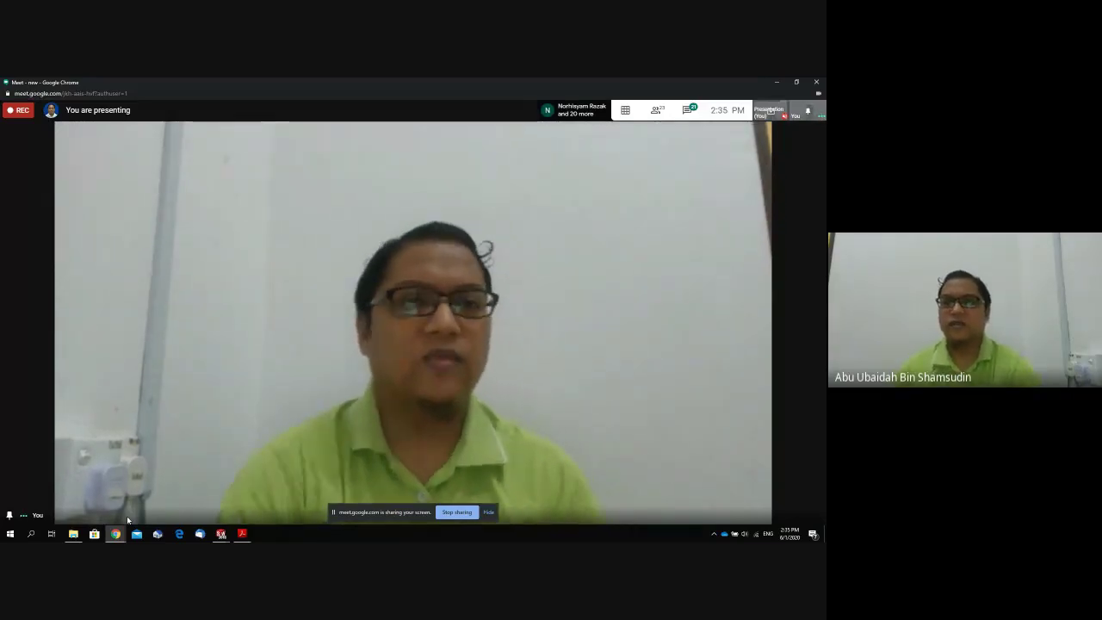
Open the Meet chat panel to read the participants' numeric replies.
{"action": "left_click", "coordinate": [687, 111]}
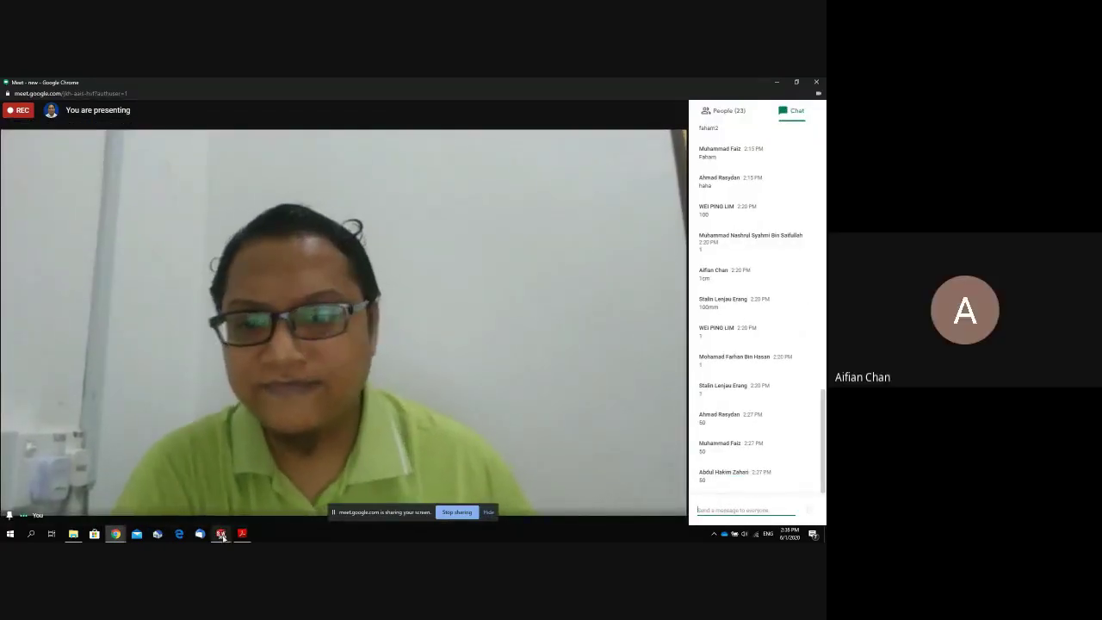
{"action": "mouse_move", "coordinate": [222, 535]}
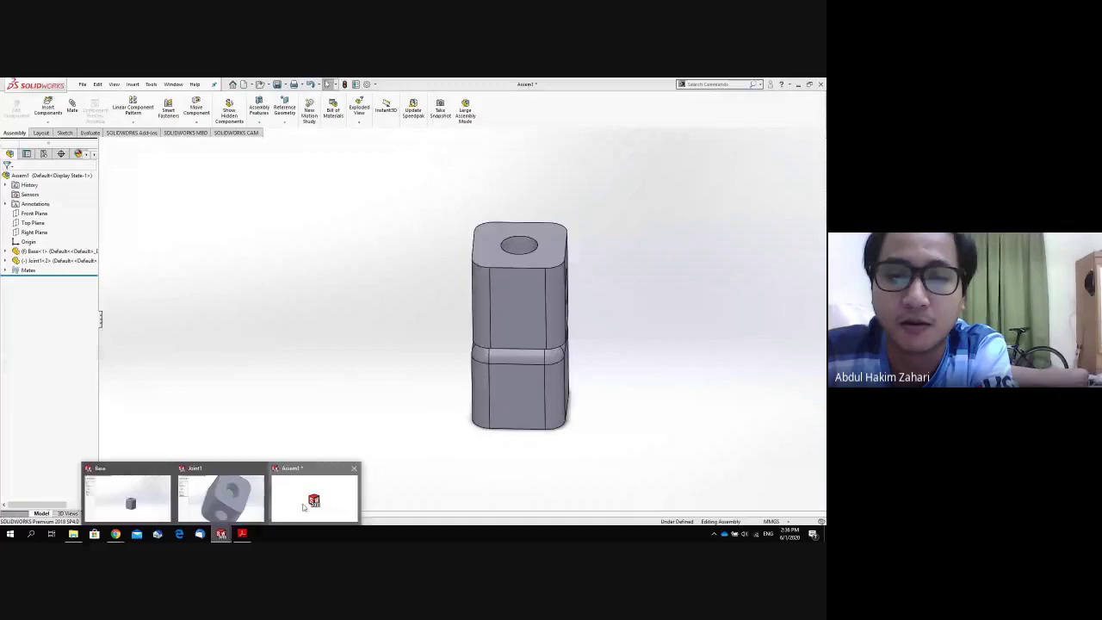
Return to Assem1 and orbit it to inspect the side hole.
{"action": "left_click", "coordinate": [303, 508]}
{"action": "middle_click_drag", "start_coordinate": [303, 508], "coordinate": [516, 341]}
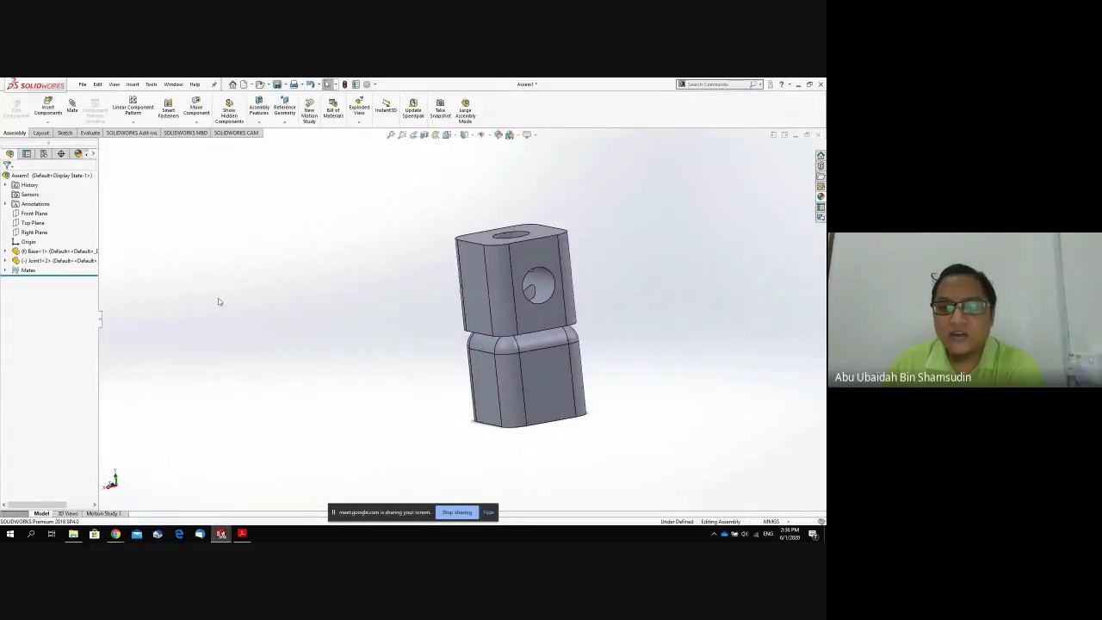
{"action": "middle_click_drag", "start_coordinate": [419, 363], "coordinate": [464, 371]}
{"action": "scroll", "coordinate": [464, 371], "scroll_direction": "up", "scroll_amount": 4}
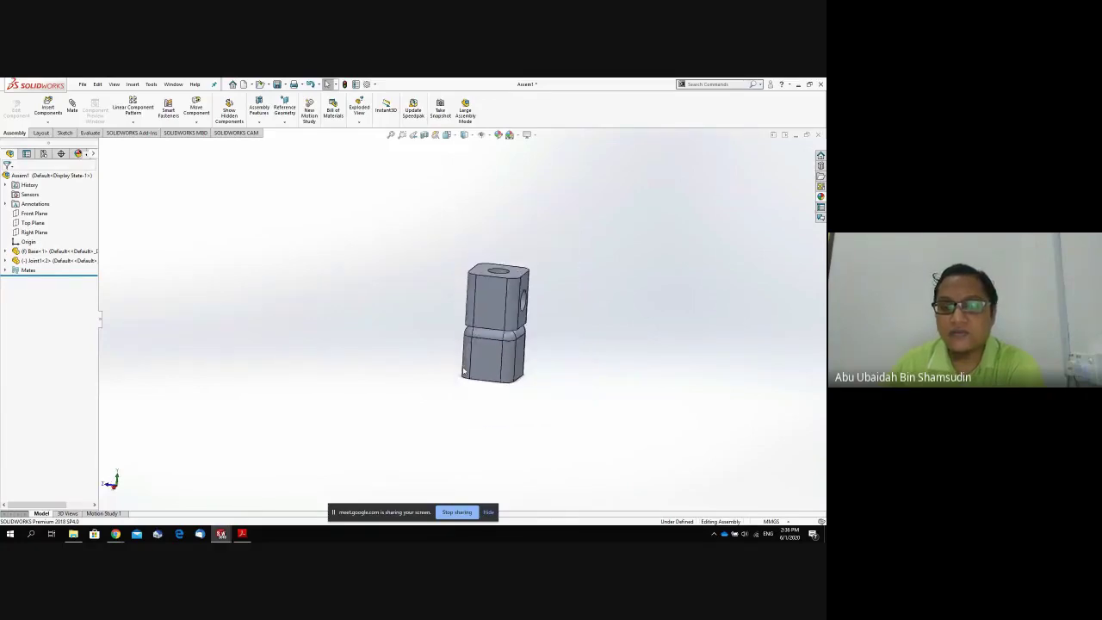
{"action": "middle_click_drag", "start_coordinate": [535, 361], "coordinate": [529, 359]}
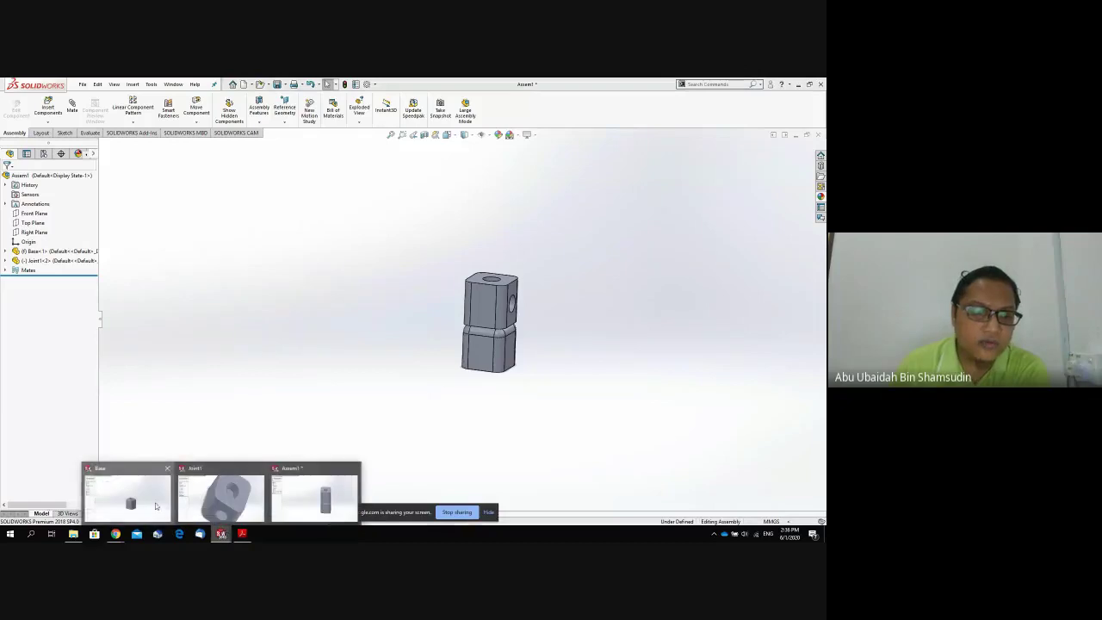
Create a new blank part, Part3, from the Base window with File > New.
{"action": "left_click", "coordinate": [183, 485]}
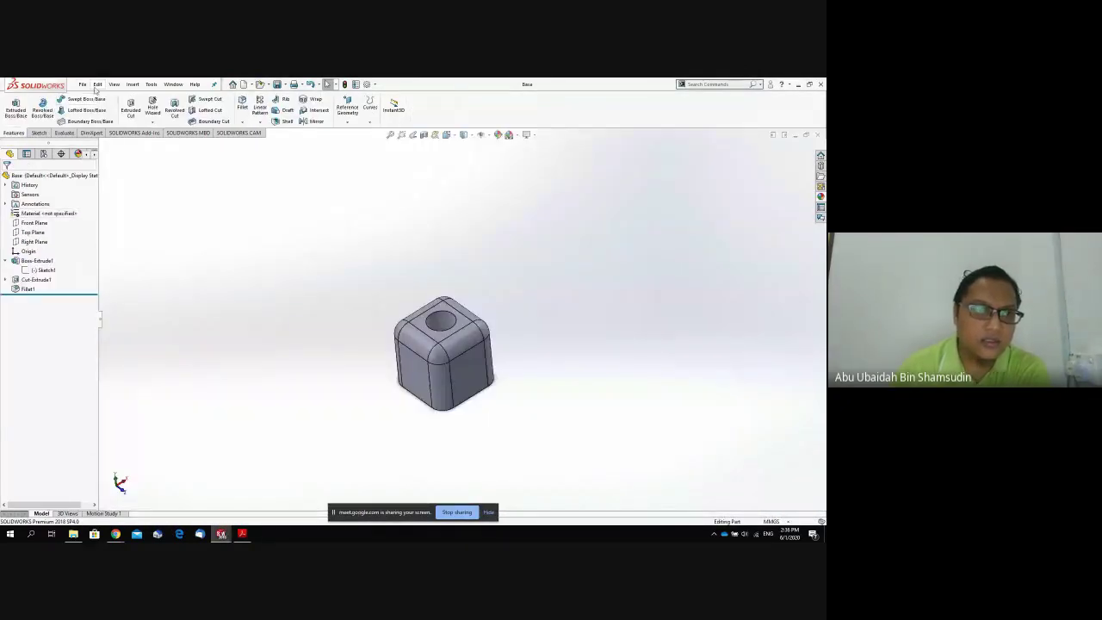
{"action": "left_click", "coordinate": [97, 83]}
{"action": "left_click", "coordinate": [105, 98]}
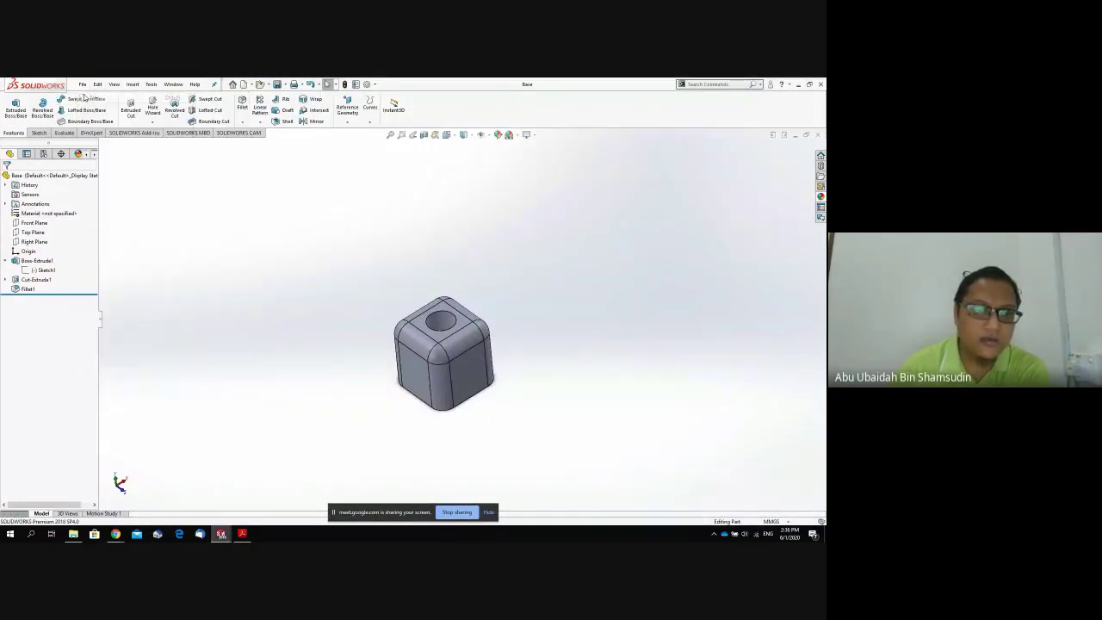
{"action": "left_click", "coordinate": [217, 288]}
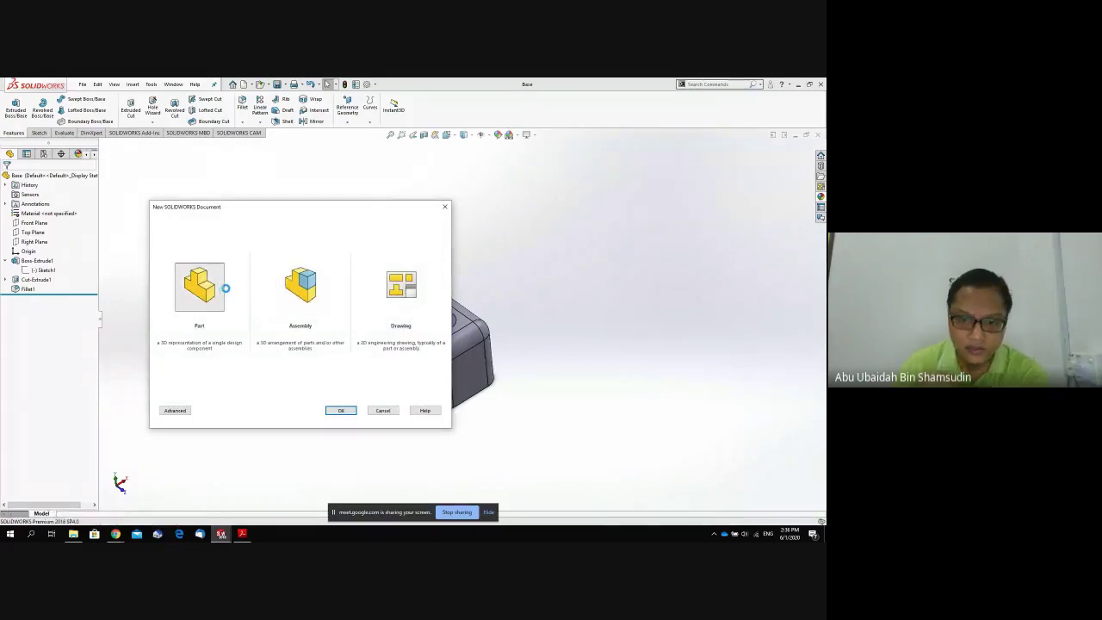
{"action": "double_click", "coordinate": [224, 287]}
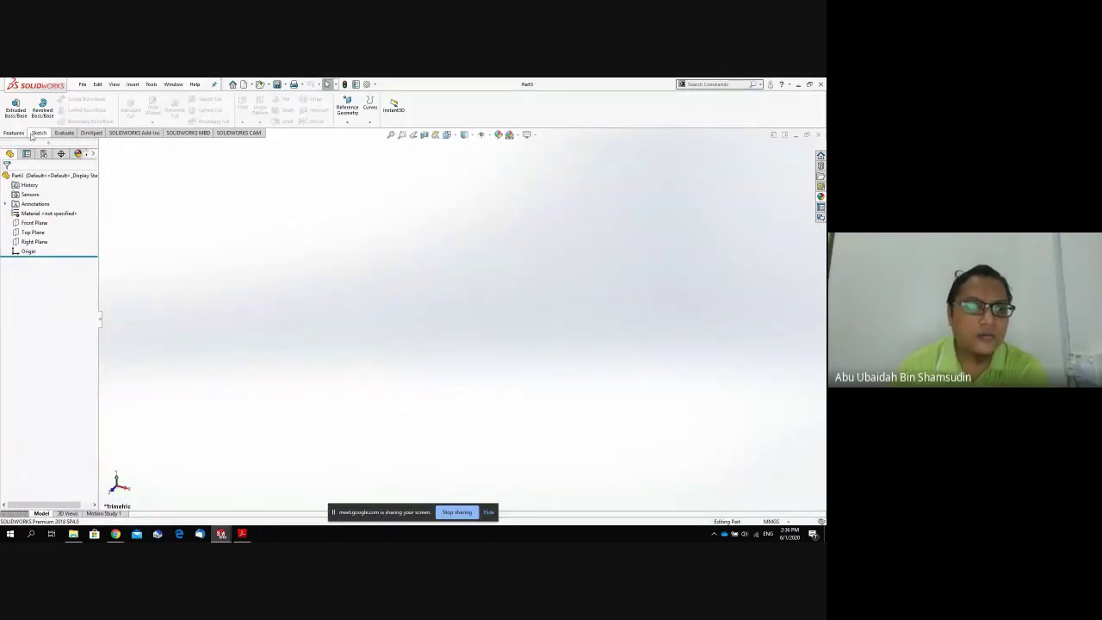
View the new part's Top Plane face-on with Normal To.
{"action": "left_click", "coordinate": [33, 223]}
{"action": "key", "text": "space"}
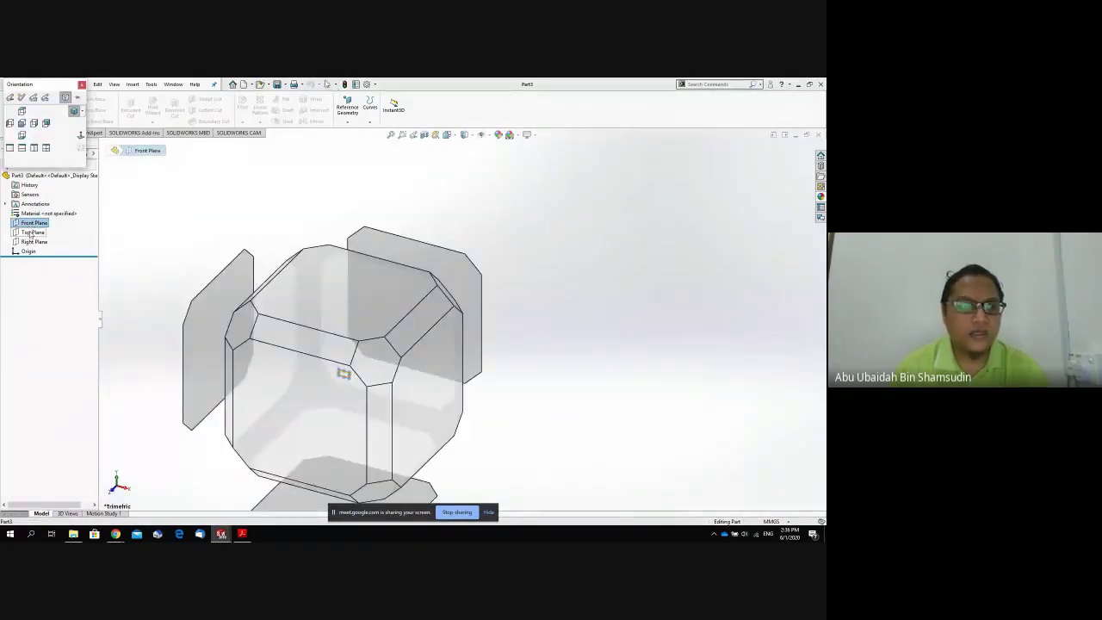
{"action": "key", "text": "Escape"}
{"action": "left_click", "coordinate": [33, 232]}
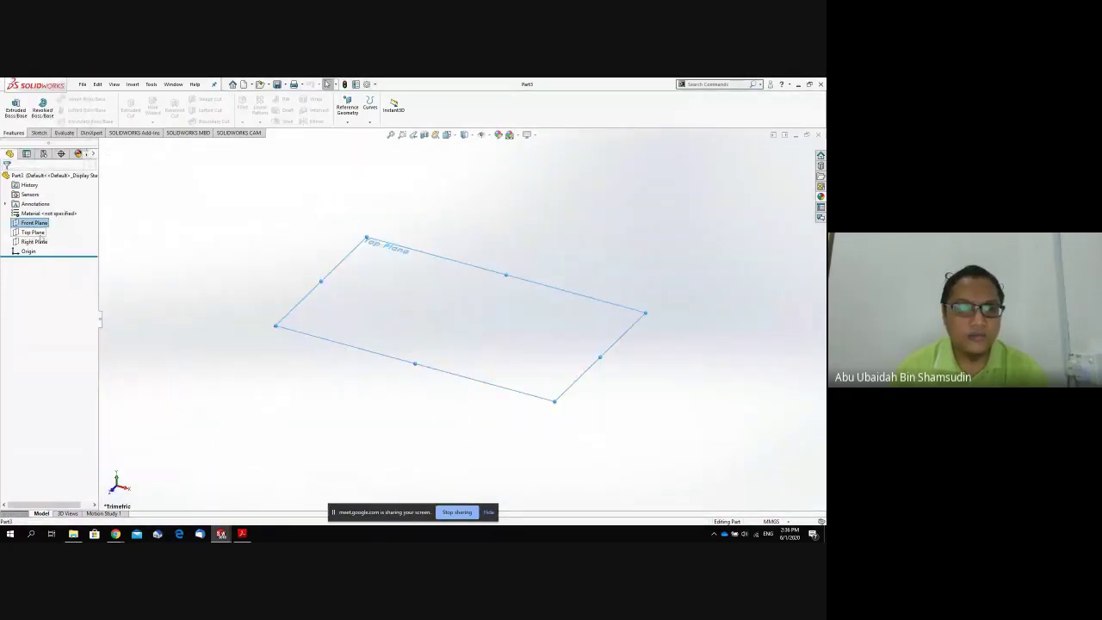
{"action": "key", "text": "space"}
{"action": "left_click", "coordinate": [369, 258]}
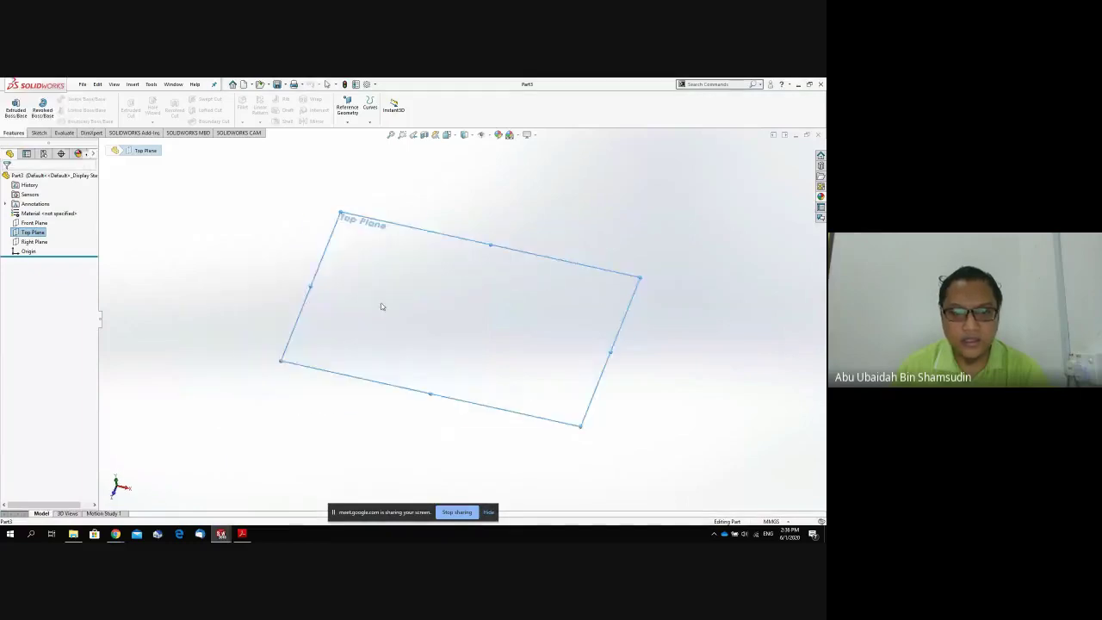
{"action": "left_click", "coordinate": [38, 134]}
Draw a corner rectangle around the origin on the Top Plane.
{"action": "left_click", "coordinate": [57, 111]}
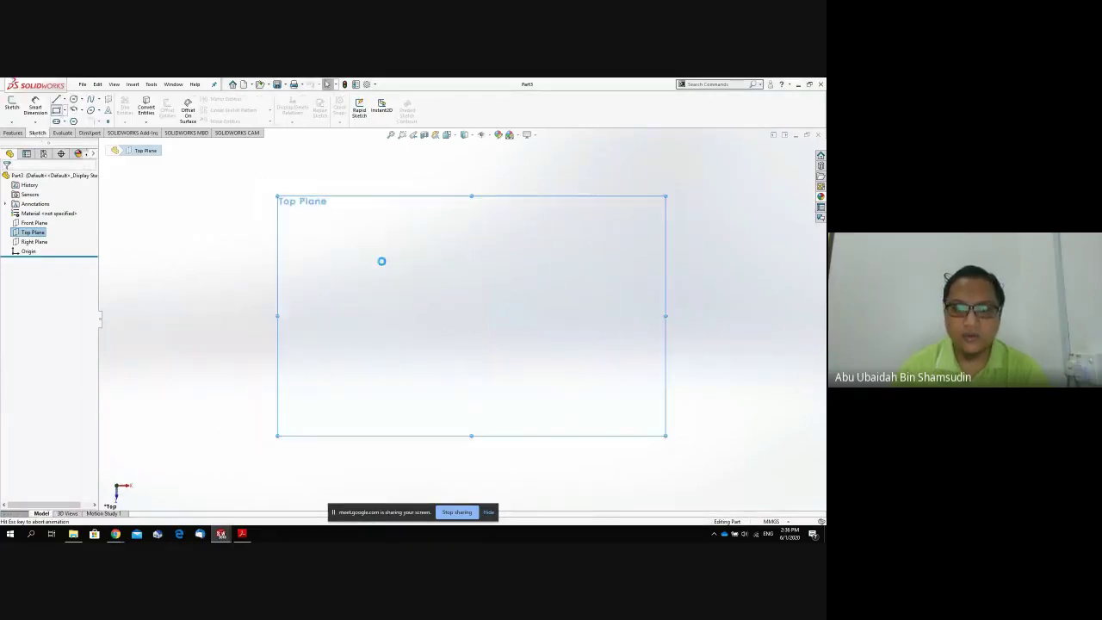
{"action": "left_click", "coordinate": [424, 293]}
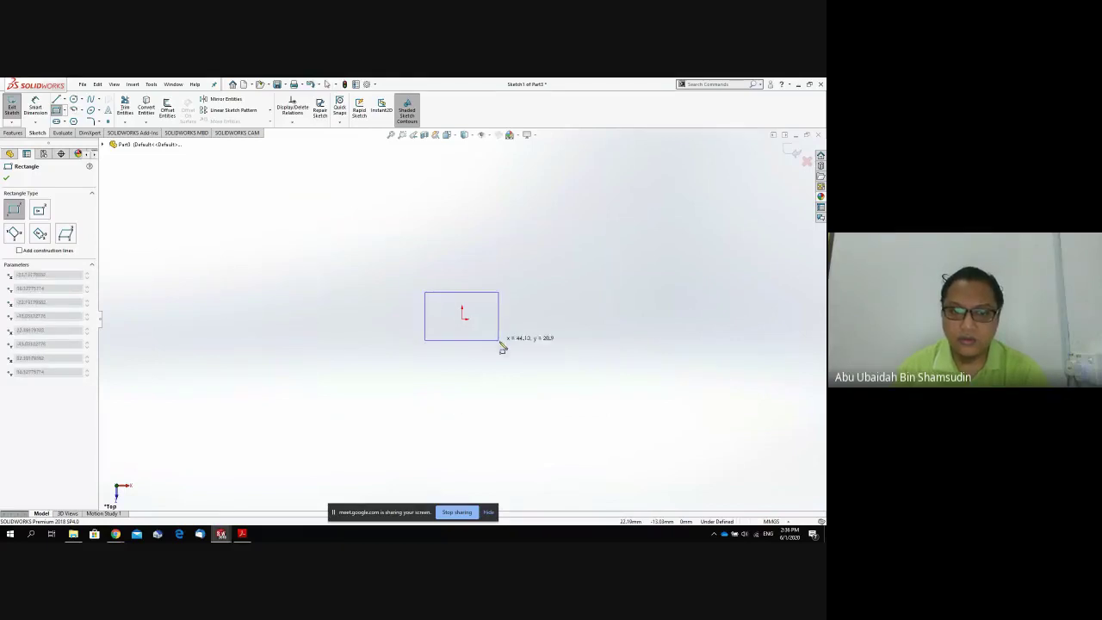
{"action": "left_click", "coordinate": [501, 347]}
Dimension the rectangle's width and height to 50 mm each.
{"action": "left_click", "coordinate": [35, 107]}
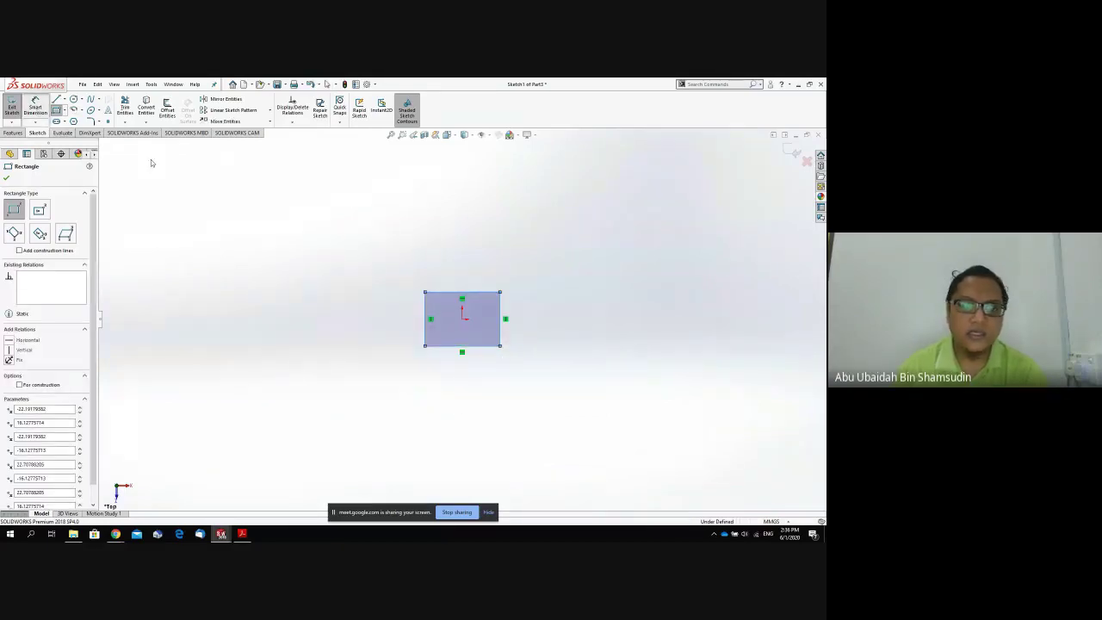
{"action": "left_click", "coordinate": [485, 293]}
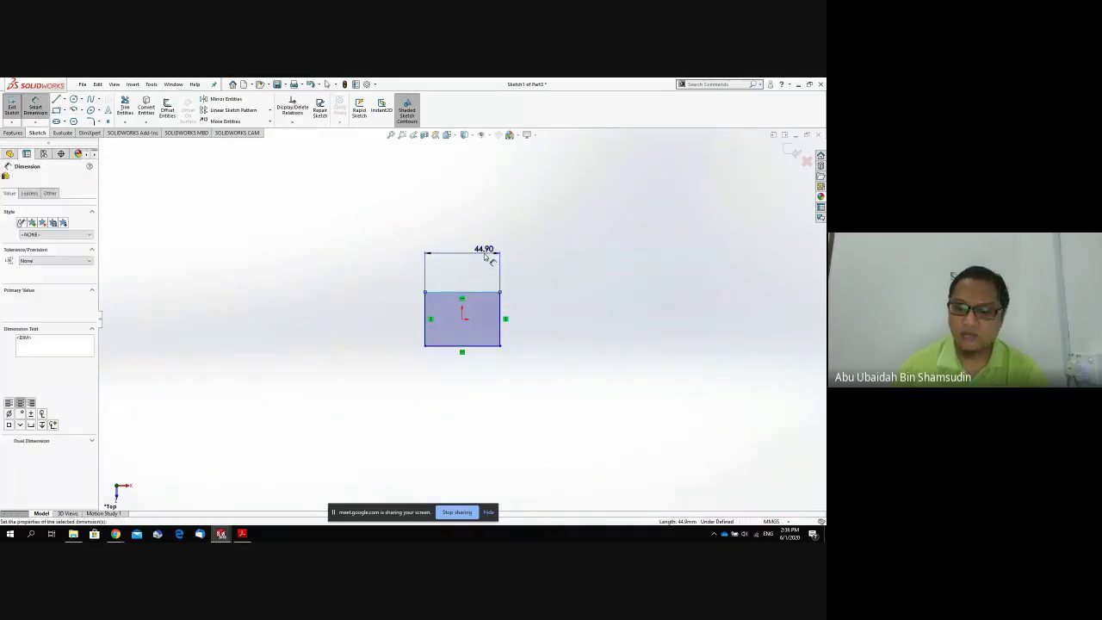
{"action": "left_click", "coordinate": [484, 253]}
{"action": "type", "text": "50"}
{"action": "key", "text": "Return"}
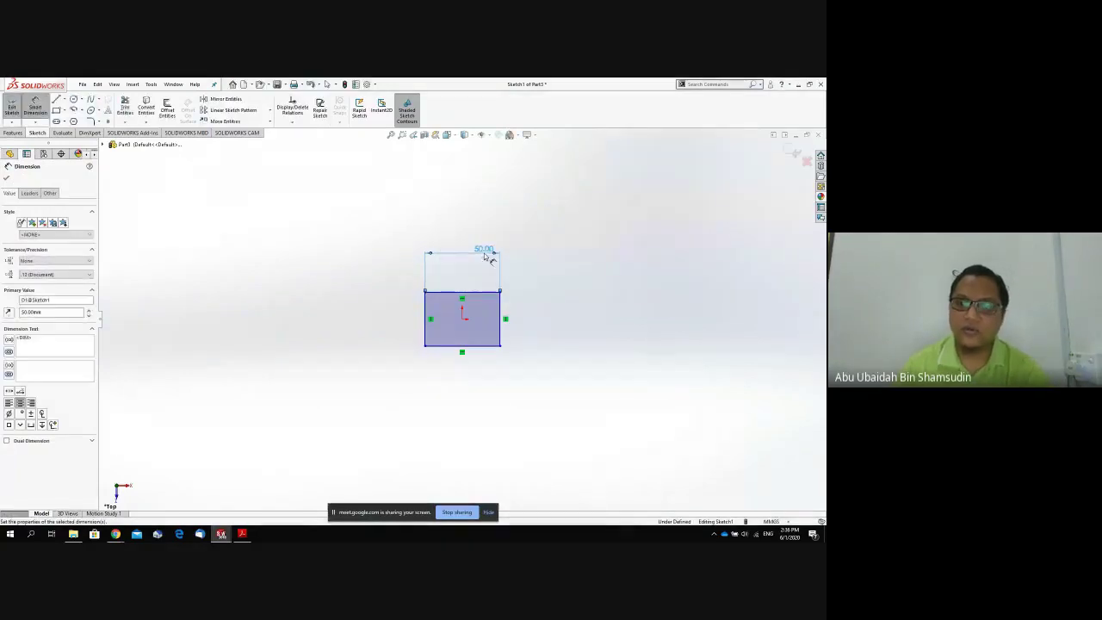
{"action": "left_click", "coordinate": [501, 314]}
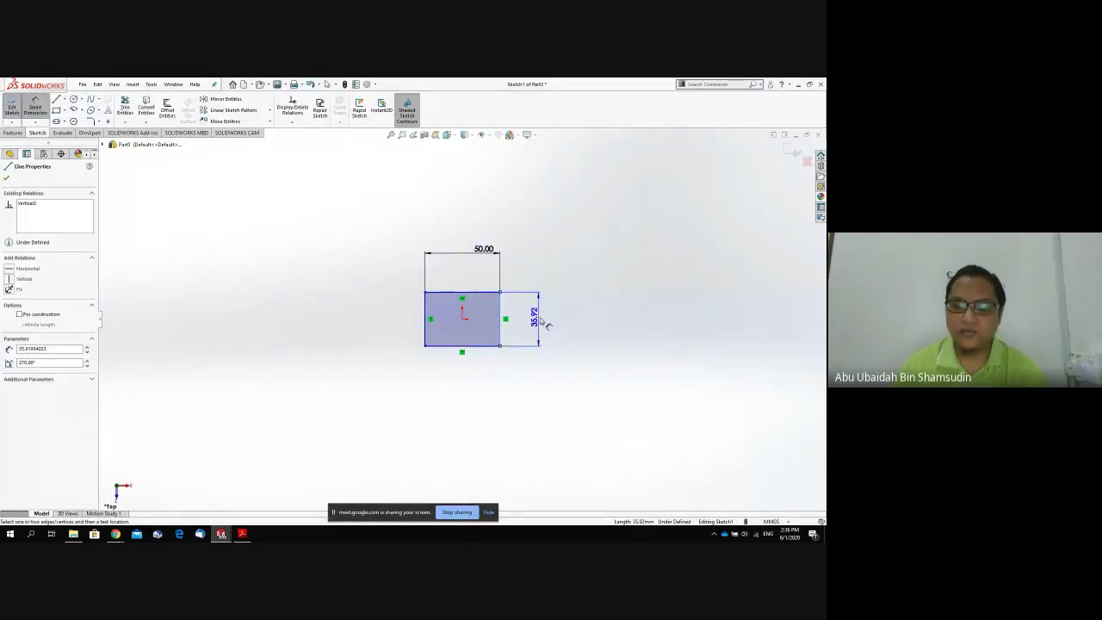
{"action": "left_click", "coordinate": [534, 322]}
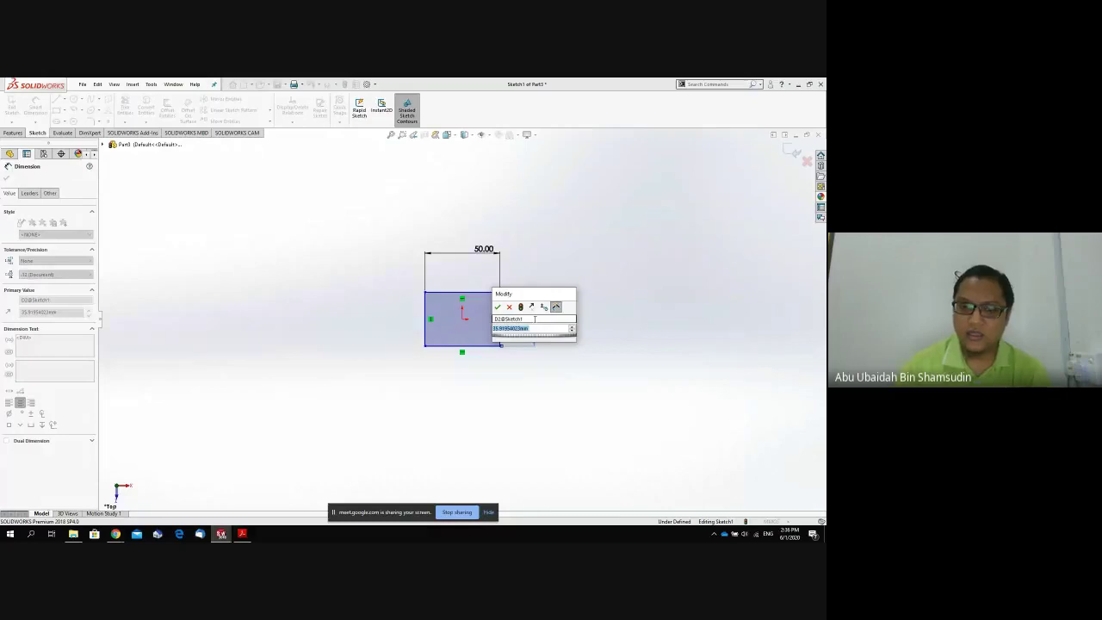
{"action": "type", "text": "50"}
{"action": "key", "text": "Return"}
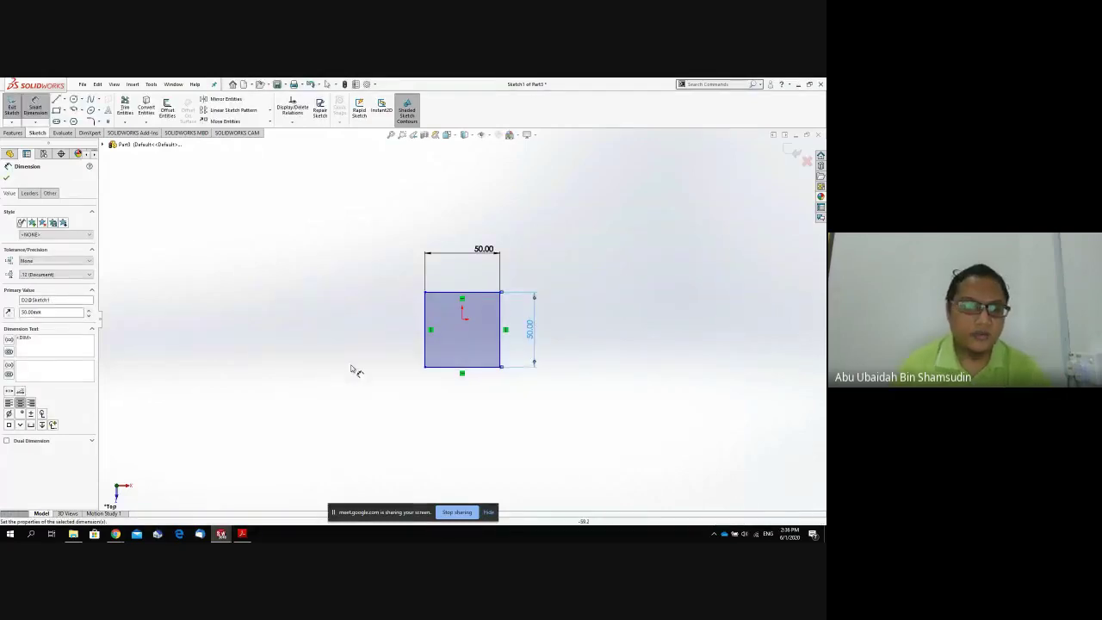
{"action": "left_click", "coordinate": [6, 178]}
{"action": "left_click", "coordinate": [13, 132]}
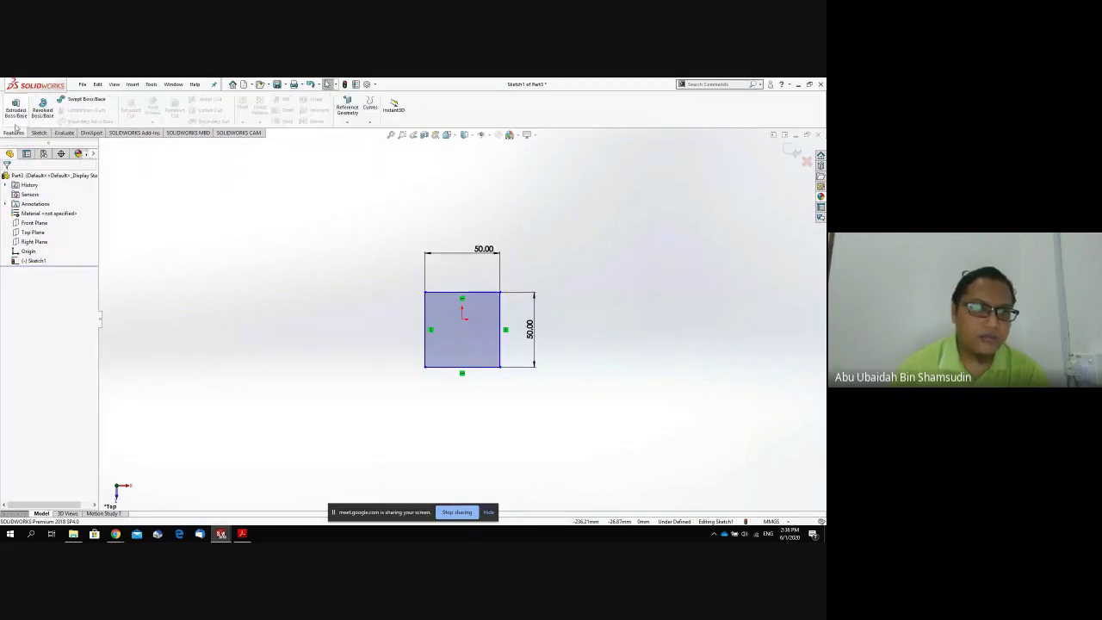
Extrude the square sketch 150 mm into a tall block.
{"action": "left_click", "coordinate": [16, 110]}
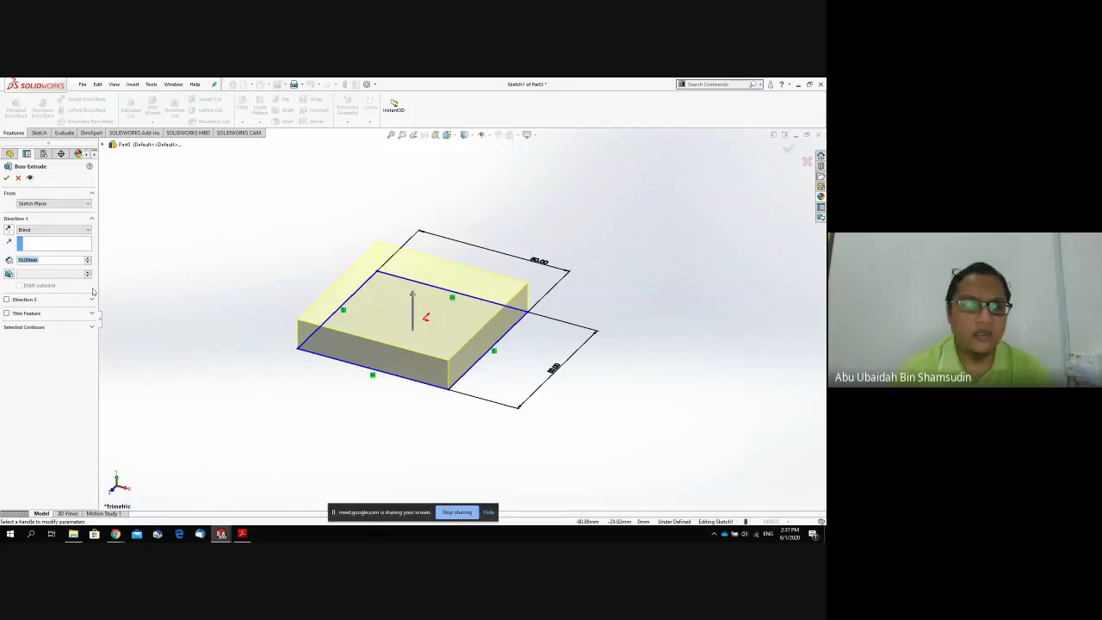
{"action": "type", "text": "150"}
{"action": "key", "text": "Return"}
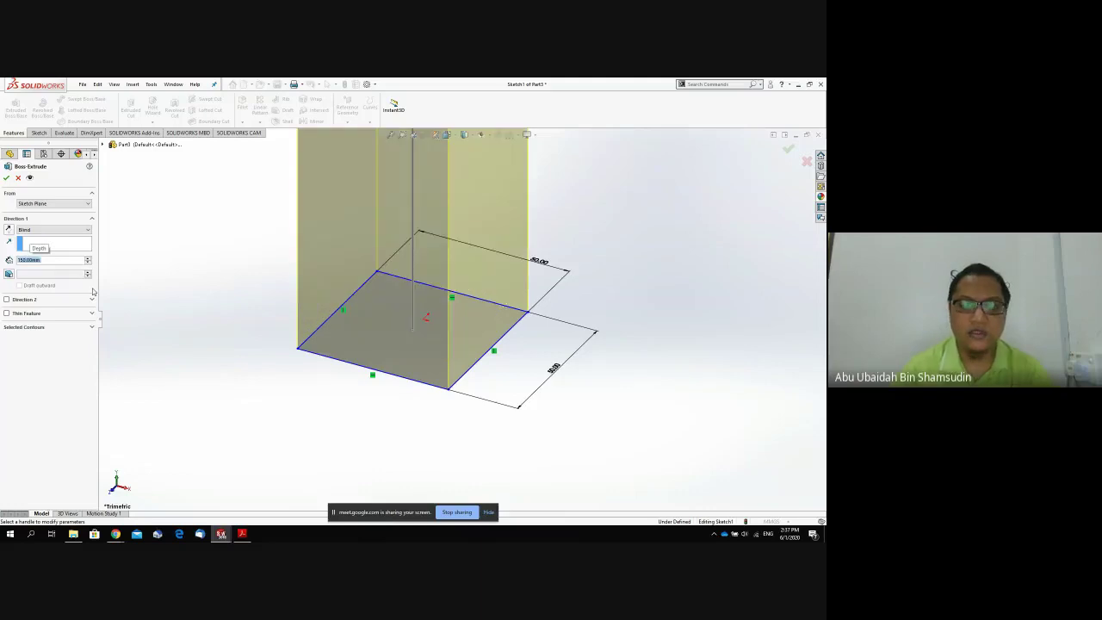
{"action": "scroll", "coordinate": [501, 300], "scroll_direction": "up", "scroll_amount": 5}
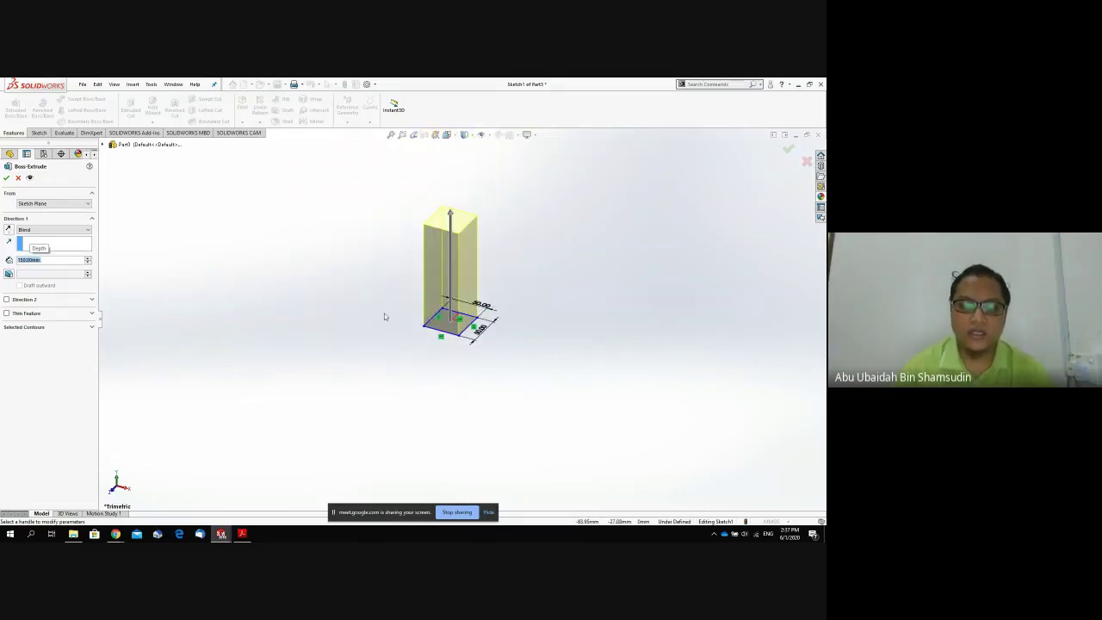
{"action": "left_click", "coordinate": [6, 179]}
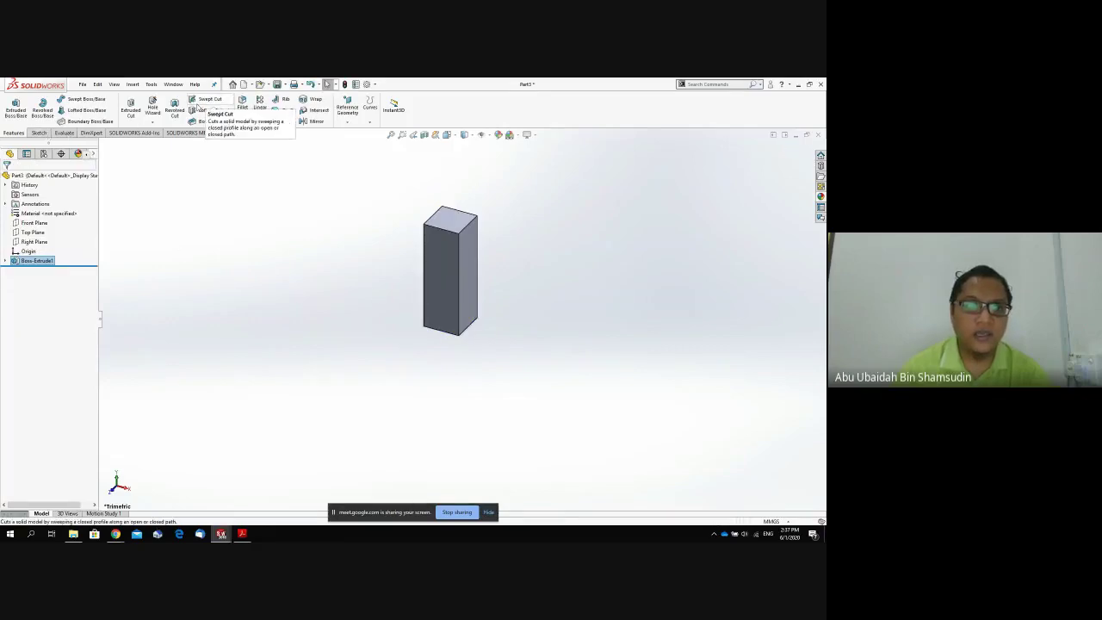
Fillet the block's four long edges with a 10 mm radius.
{"action": "left_click", "coordinate": [243, 104]}
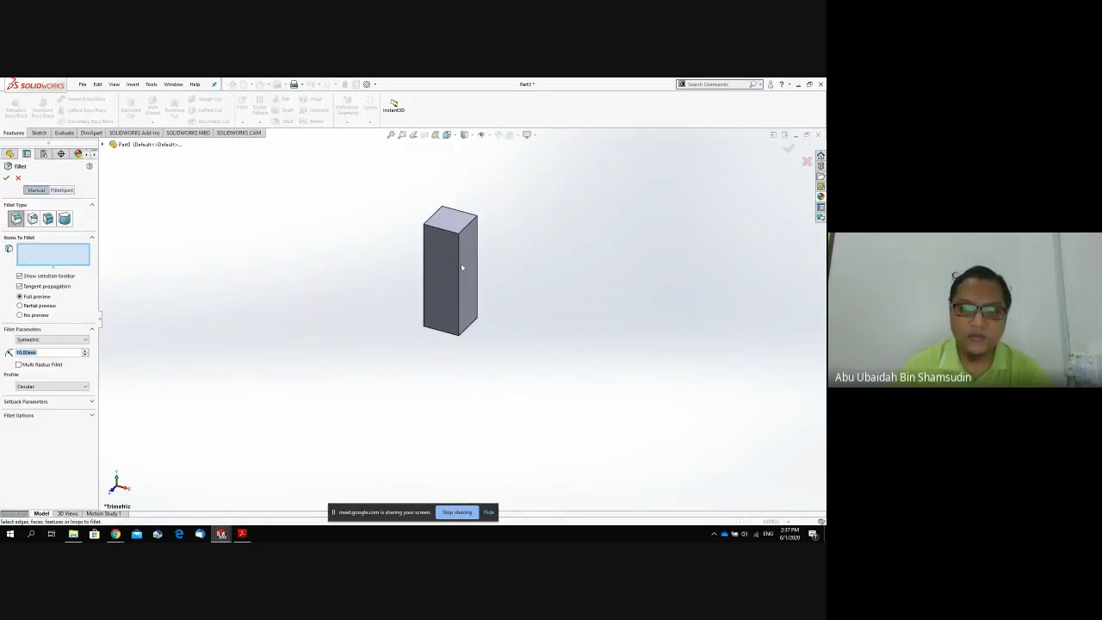
{"action": "left_click", "coordinate": [458, 269]}
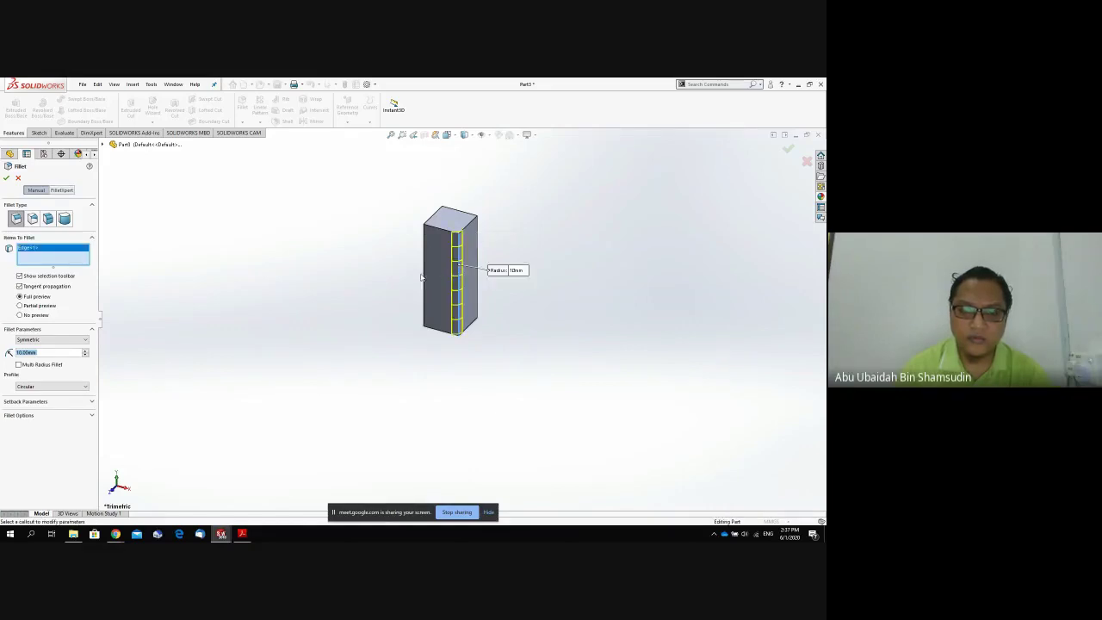
{"action": "middle_click_drag", "start_coordinate": [422, 277], "coordinate": [440, 284]}
{"action": "left_click", "coordinate": [433, 281]}
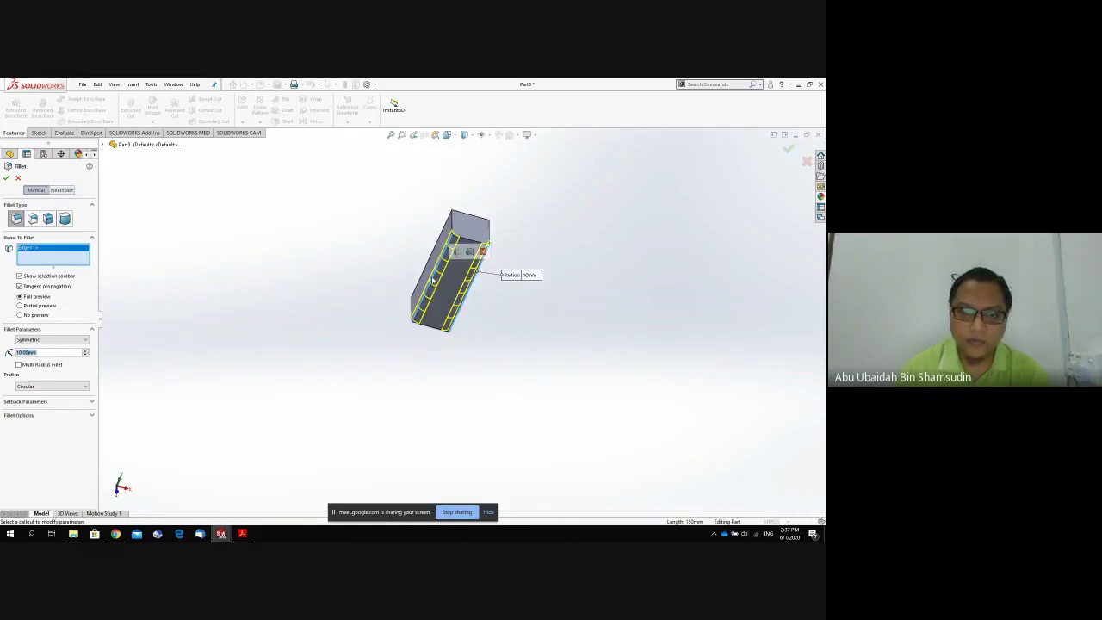
{"action": "middle_click_drag", "start_coordinate": [514, 288], "coordinate": [449, 268]}
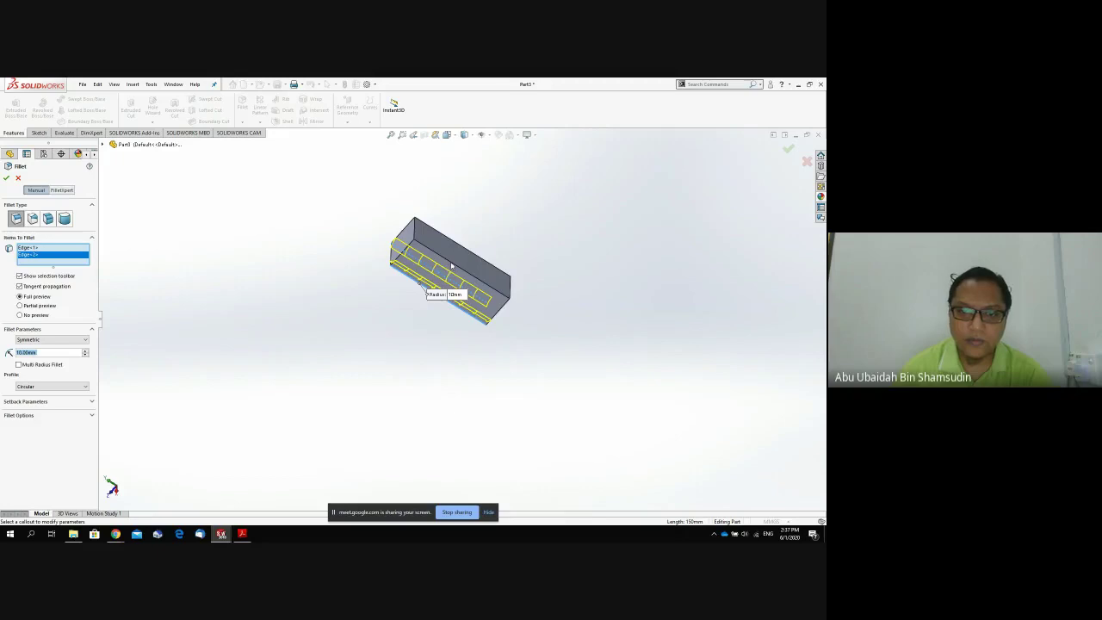
{"action": "left_click", "coordinate": [469, 251]}
{"action": "middle_click_drag", "start_coordinate": [457, 343], "coordinate": [473, 323]}
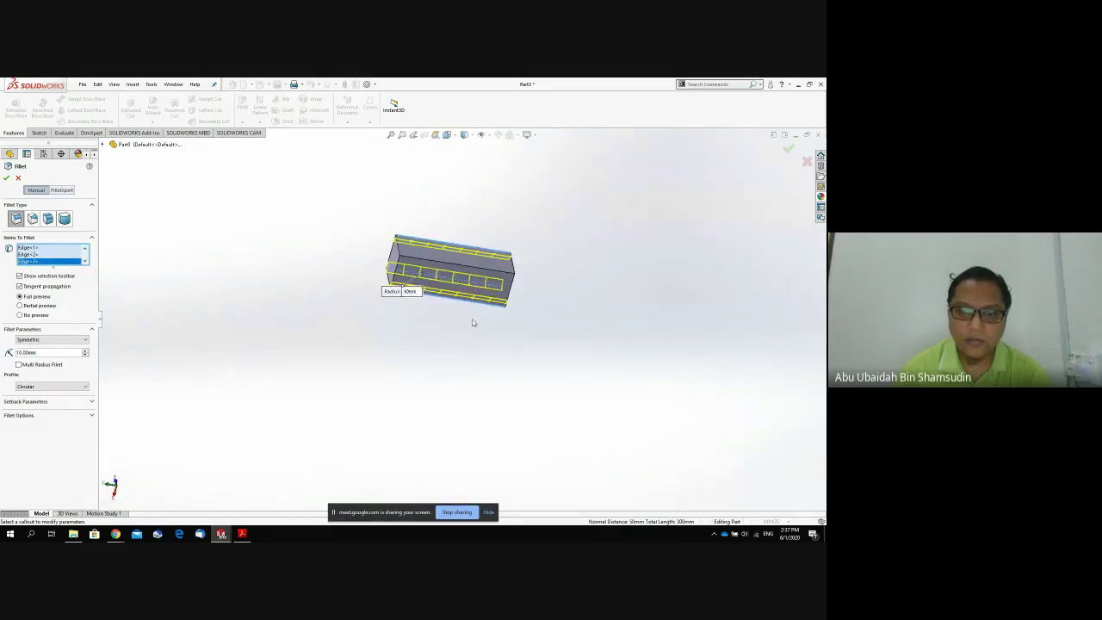
{"action": "left_click", "coordinate": [481, 272]}
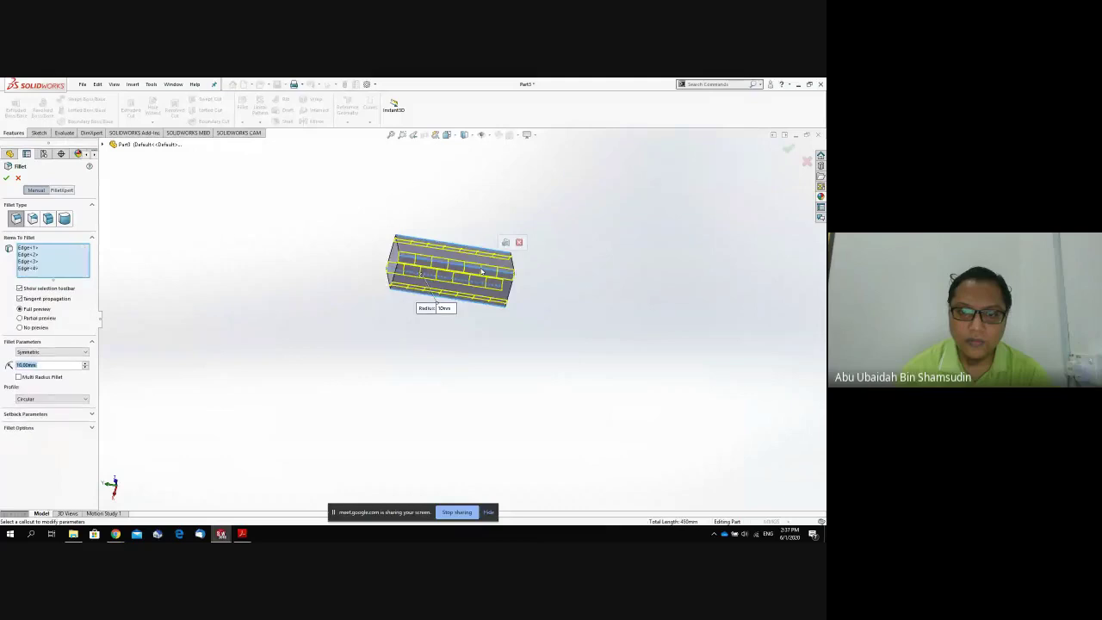
{"action": "left_click", "coordinate": [7, 177]}
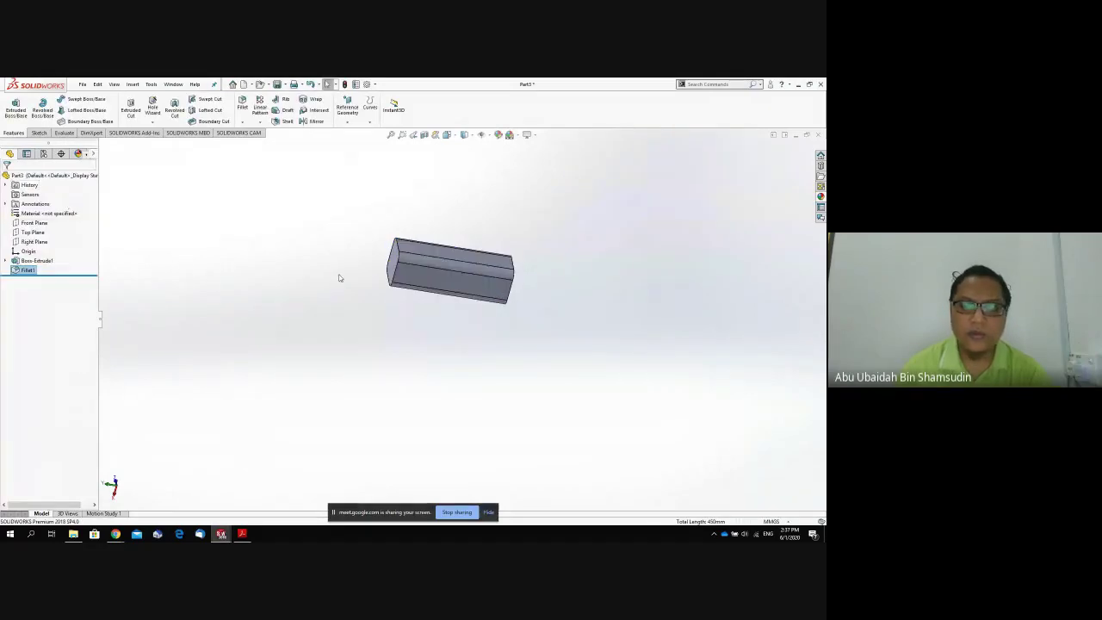
Orbit the bar upright to a near-front view.
{"action": "middle_click_drag", "start_coordinate": [339, 277], "coordinate": [418, 155]}
{"action": "scroll", "coordinate": [450, 256], "scroll_direction": "down", "scroll_amount": 5}
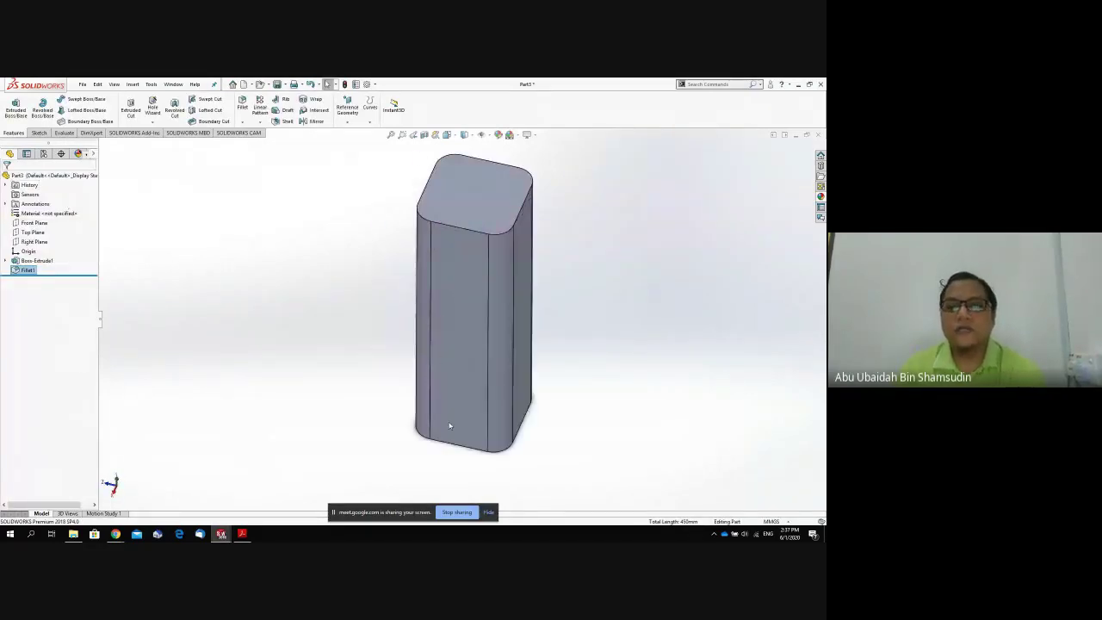
{"action": "middle_click_drag", "start_coordinate": [450, 425], "coordinate": [528, 349]}
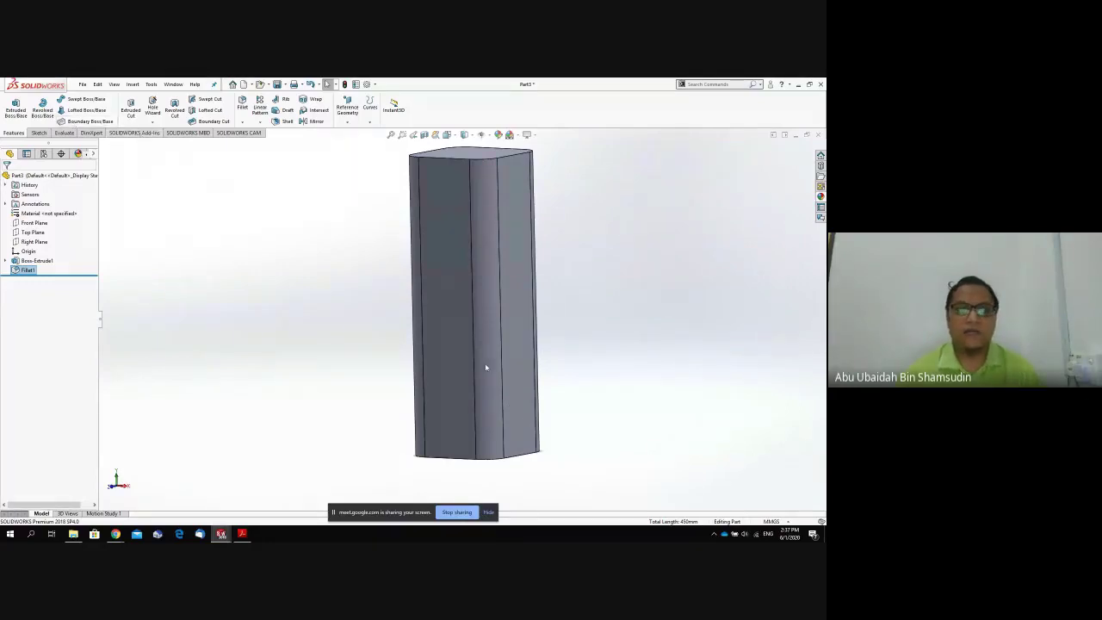
{"action": "middle_click_drag", "start_coordinate": [524, 389], "coordinate": [488, 375]}
{"action": "key", "text": "space"}
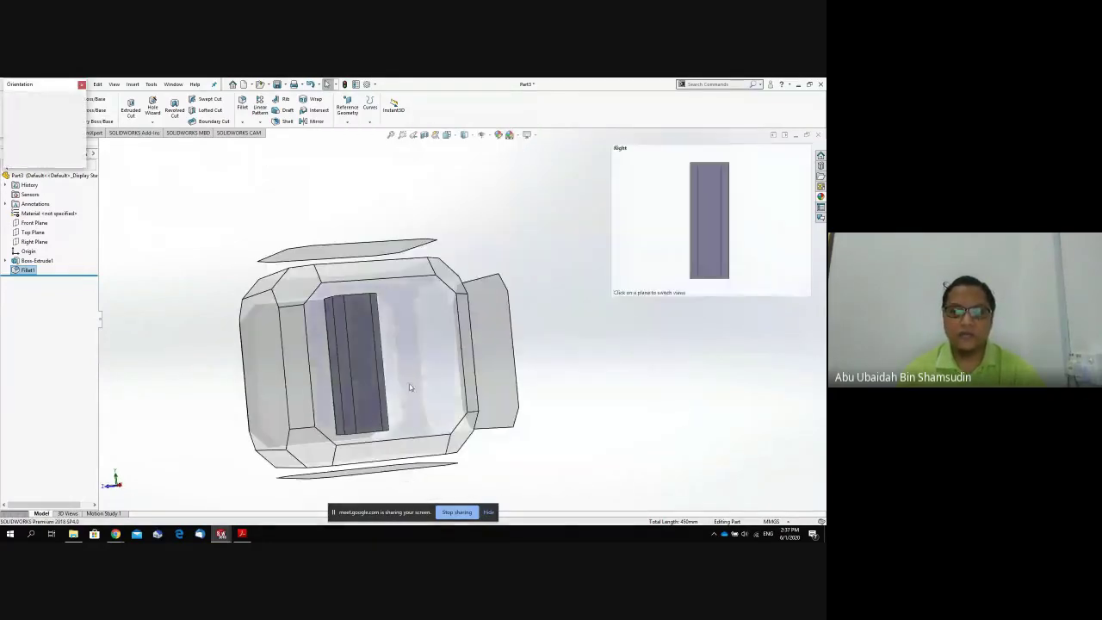
Start a sketch on the bar's side face with a circle near the bottom.
{"action": "left_click", "coordinate": [403, 385]}
{"action": "left_click", "coordinate": [455, 399]}
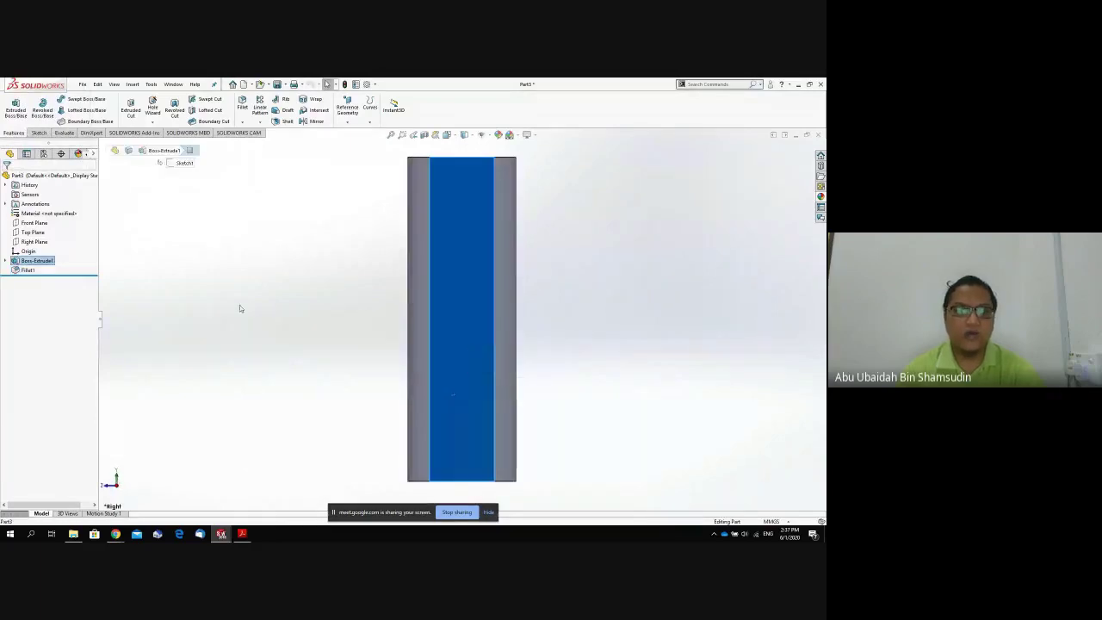
{"action": "left_click", "coordinate": [39, 133]}
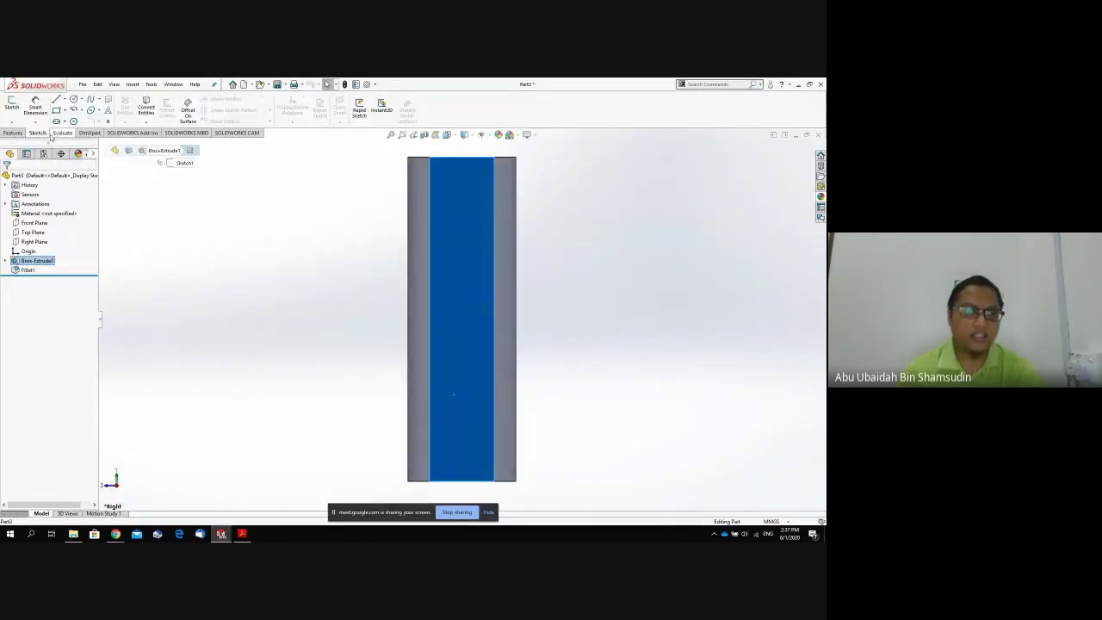
{"action": "left_click", "coordinate": [74, 101]}
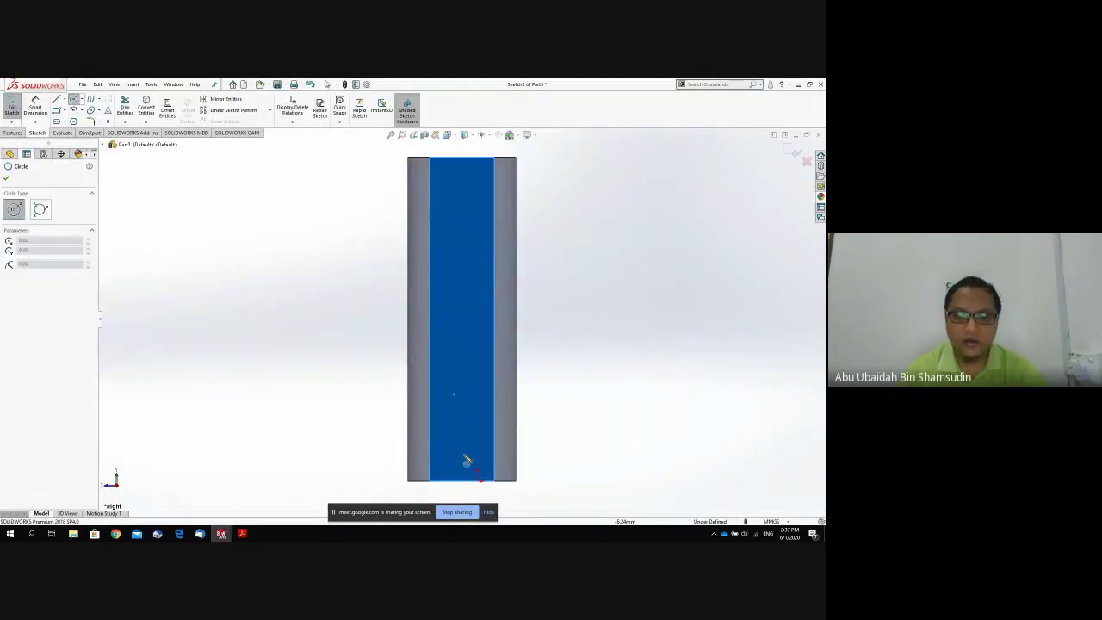
{"action": "left_click", "coordinate": [467, 423]}
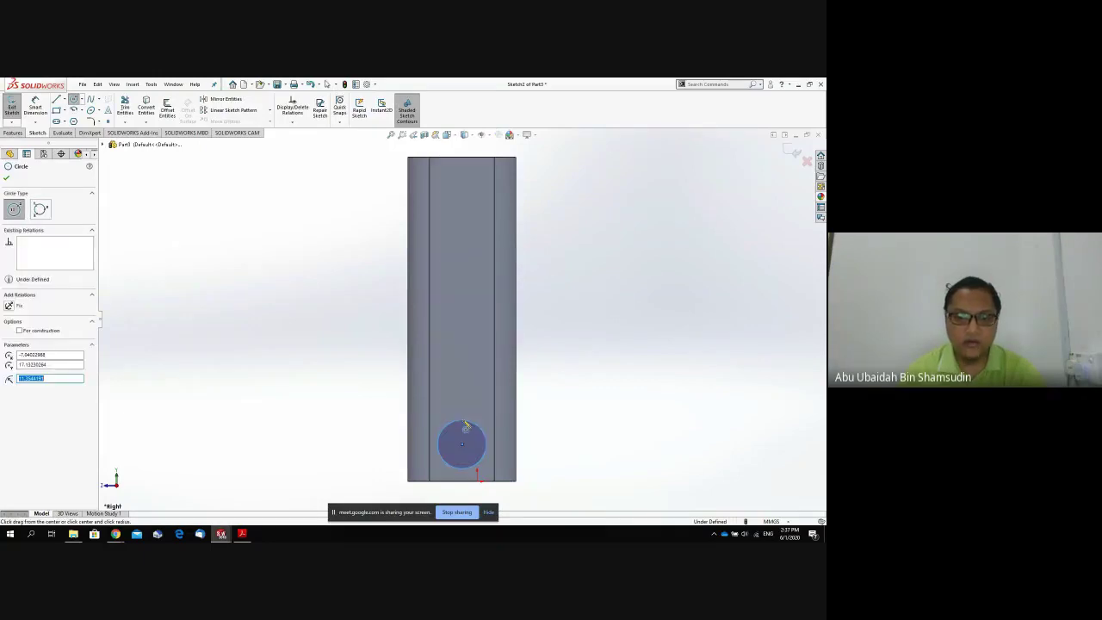
{"action": "type", "text": "10"}
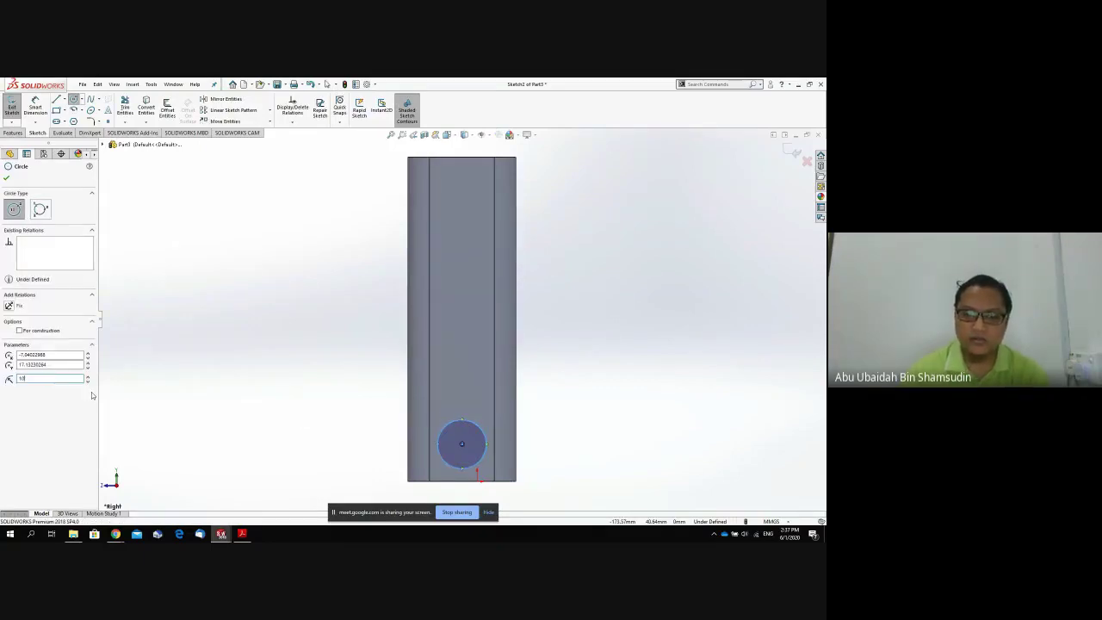
Add a 10 mm radius circle near the top and set the bottom circle to radius 10.
{"action": "left_click", "coordinate": [462, 193]}
{"action": "left_click", "coordinate": [468, 169]}
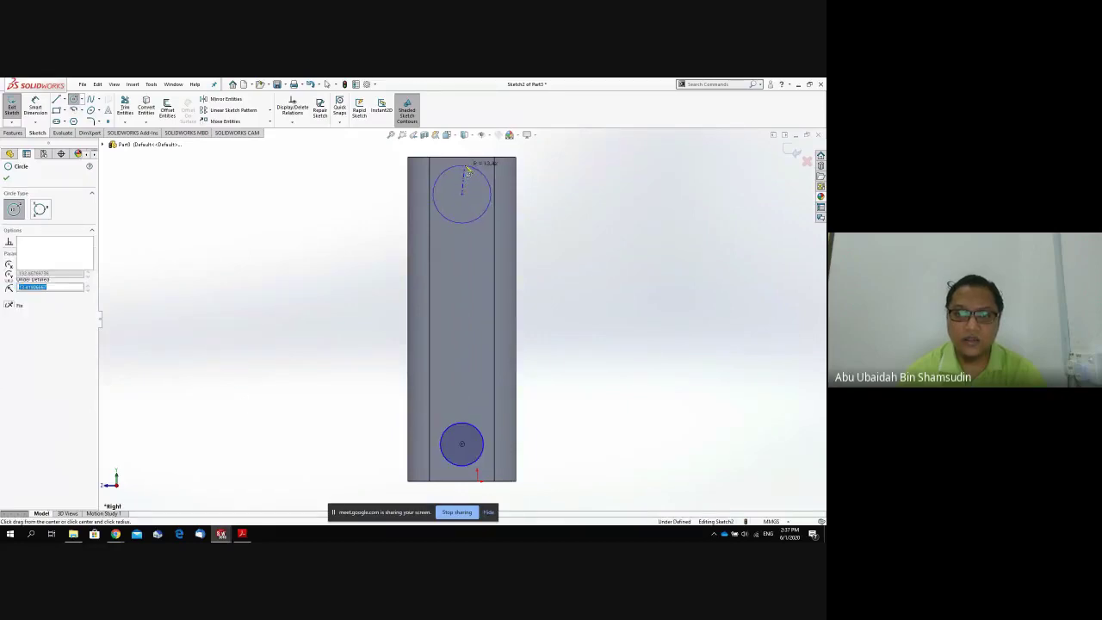
{"action": "type", "text": "10"}
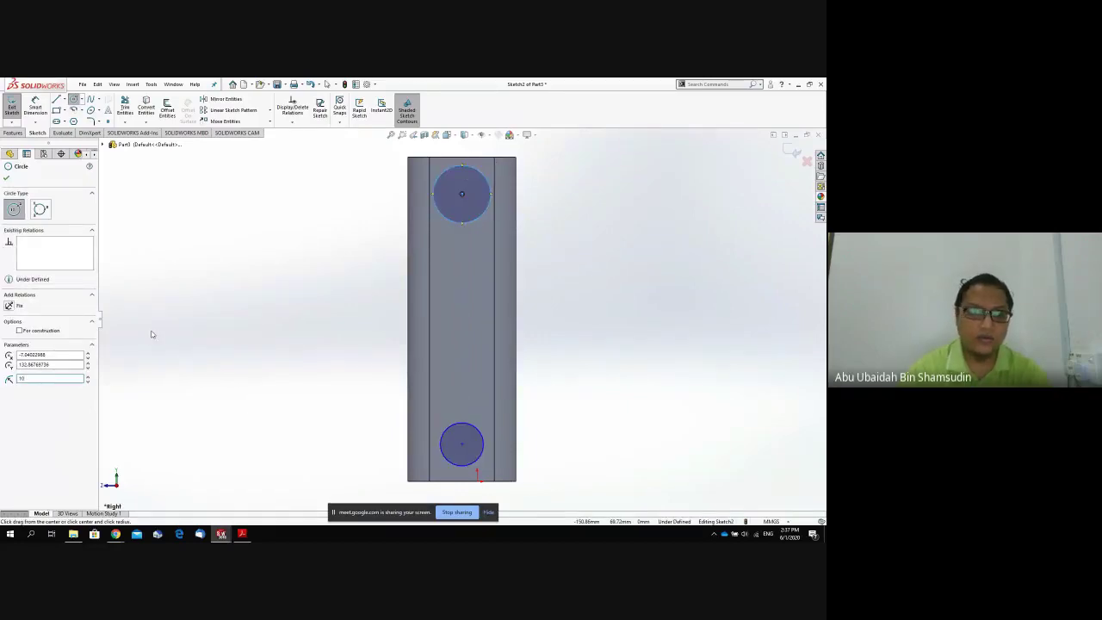
{"action": "key", "text": "Return"}
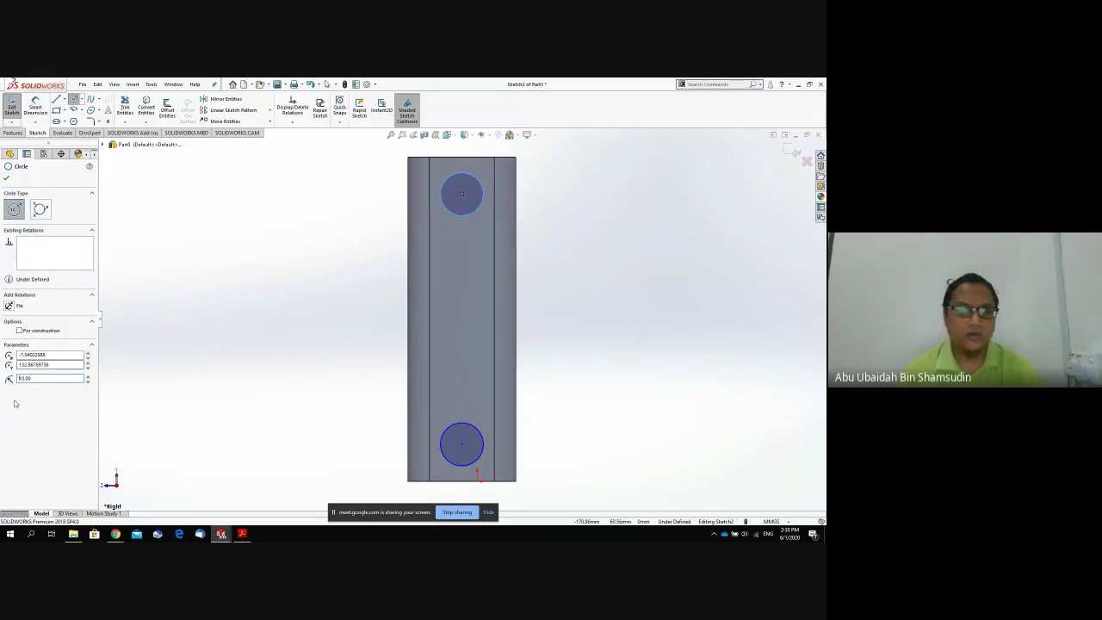
{"action": "left_click", "coordinate": [461, 443]}
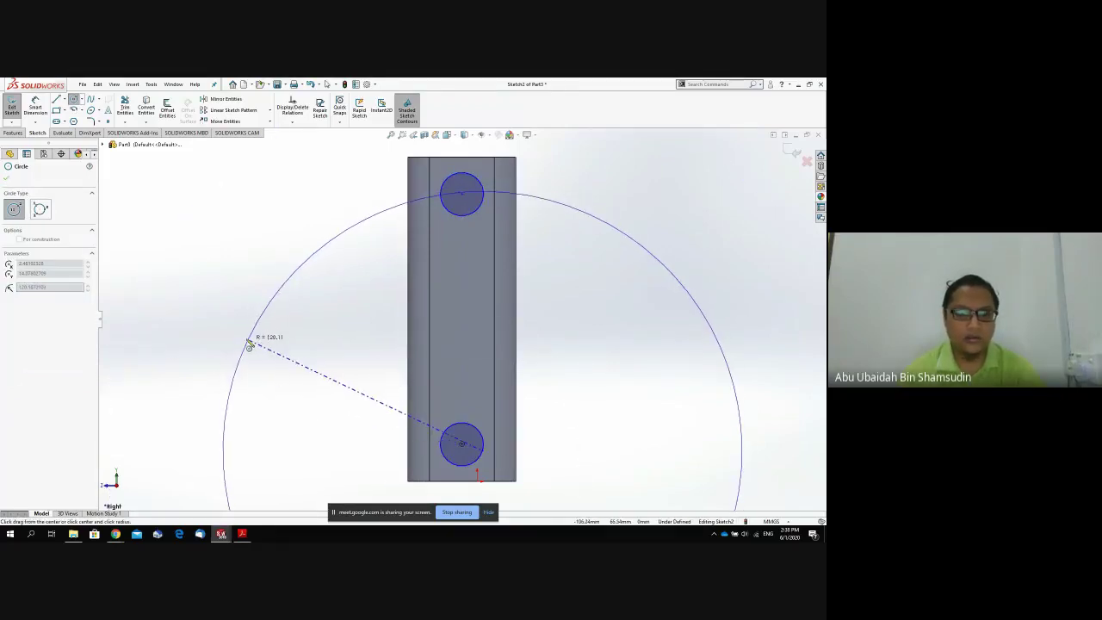
{"action": "key", "text": "Escape"}
{"action": "key", "text": "Escape"}
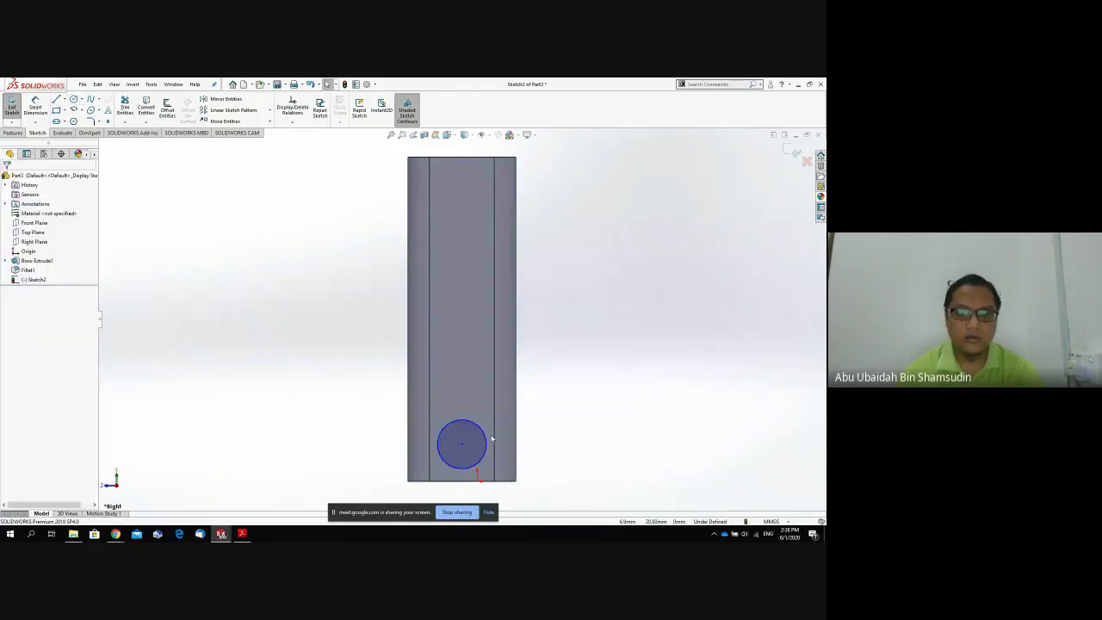
{"action": "left_click", "coordinate": [485, 436]}
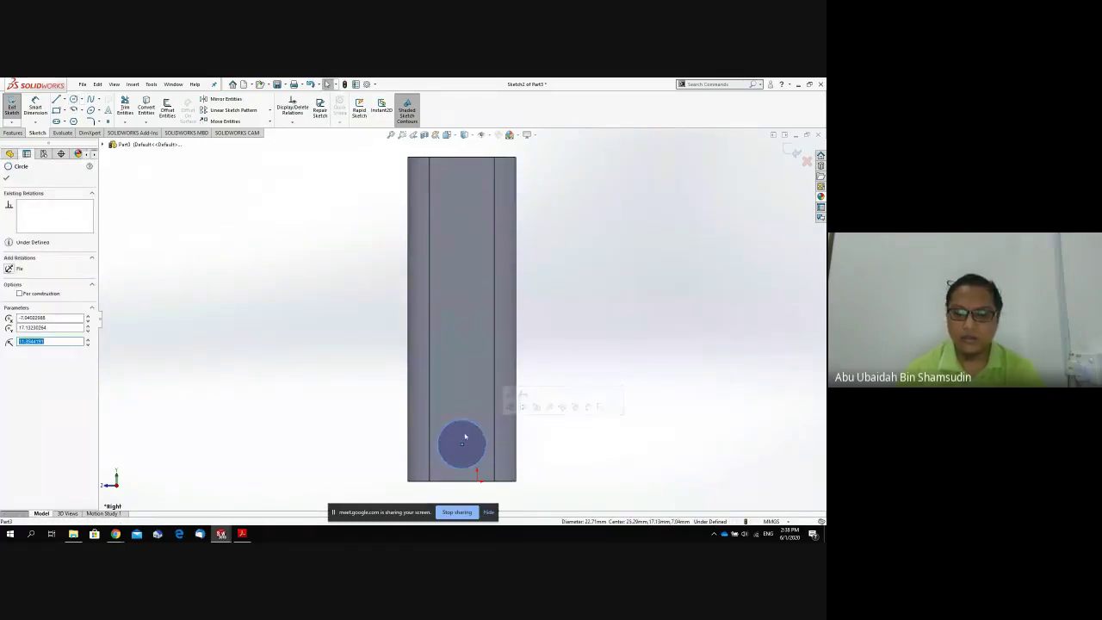
{"action": "type", "text": "10.00"}
{"action": "key", "text": "Return"}
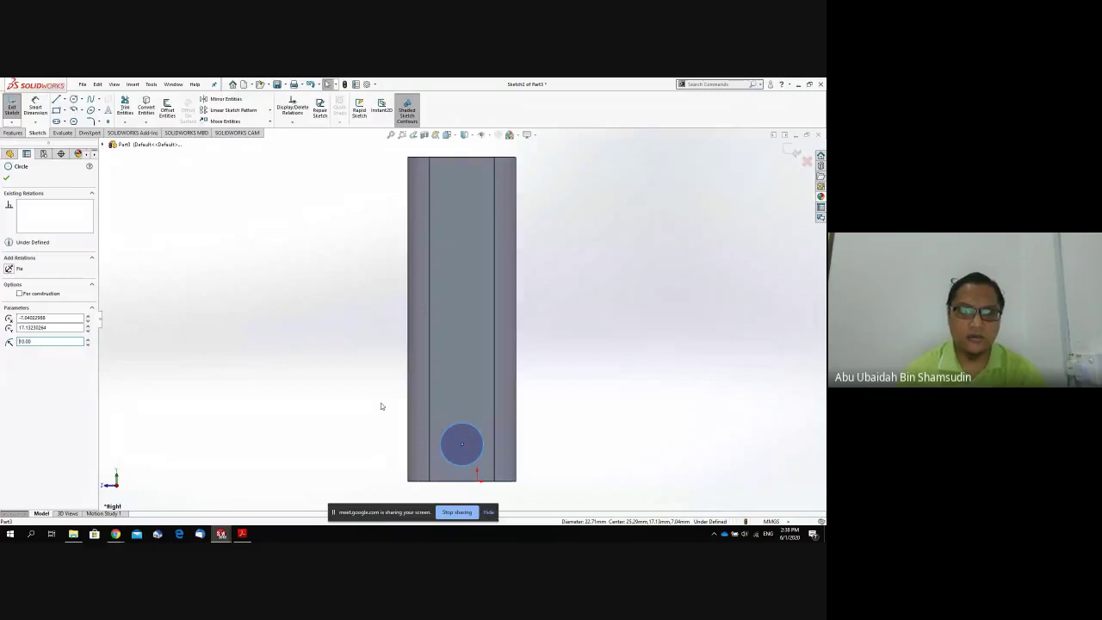
{"action": "left_click", "coordinate": [385, 407]}
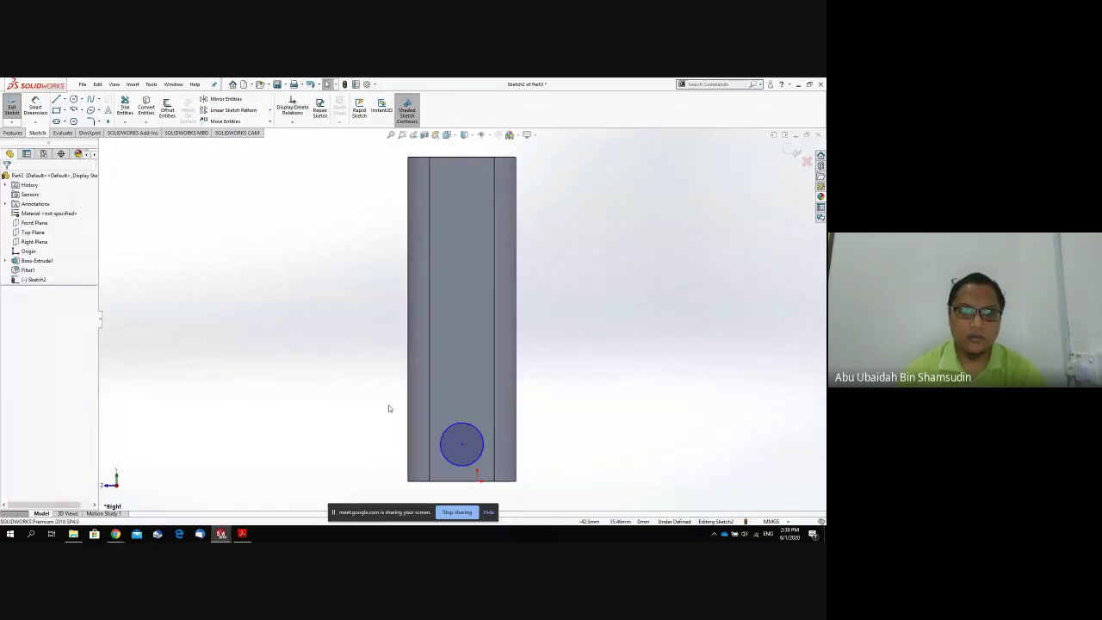
Edit Sketch2 and redraw the top circle with a 10 mm radius.
{"action": "left_click", "coordinate": [39, 279]}
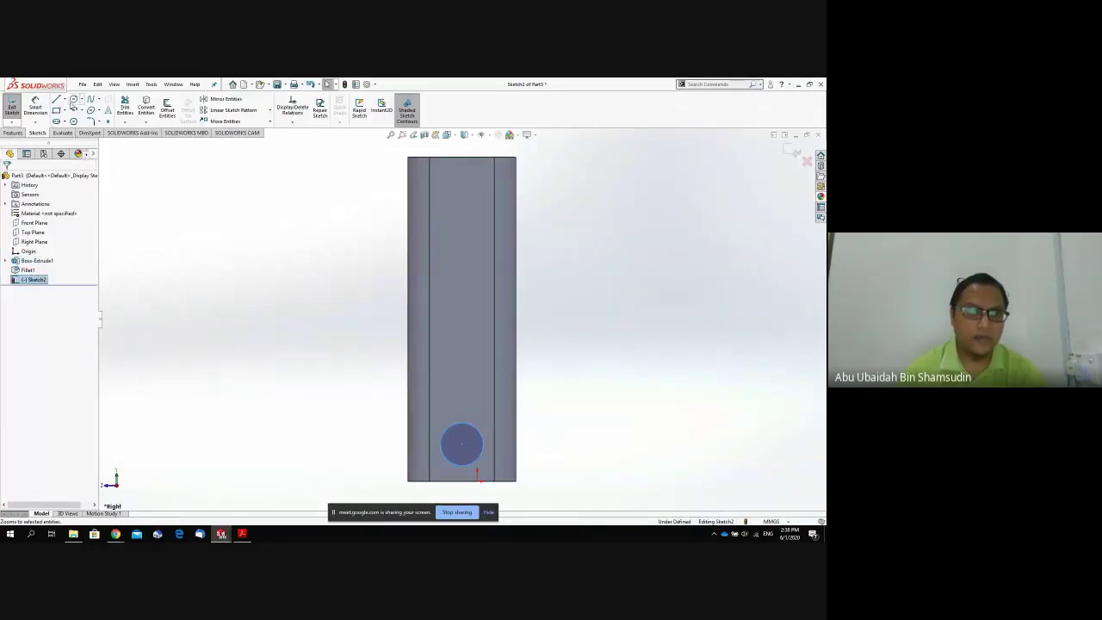
{"action": "right_click", "coordinate": [34, 280]}
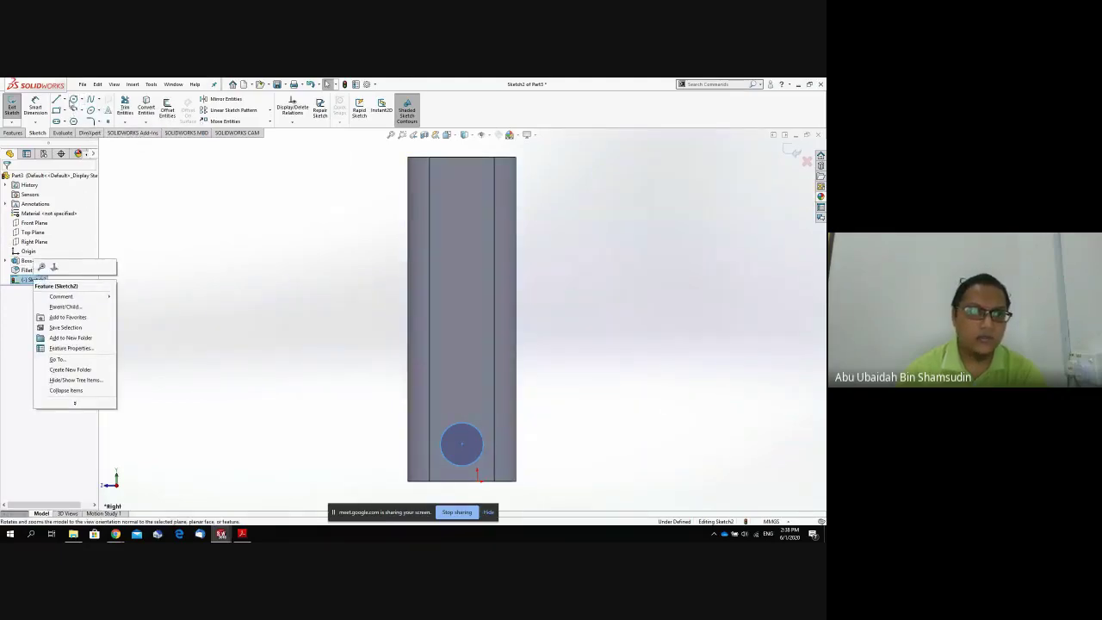
{"action": "left_click", "coordinate": [73, 100]}
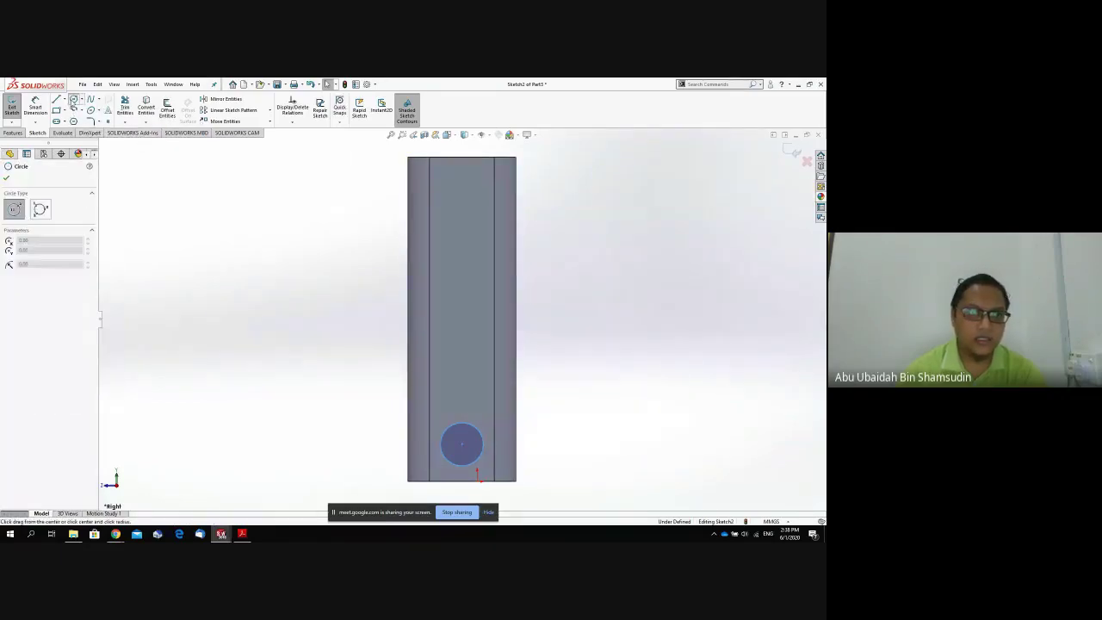
{"action": "left_click", "coordinate": [462, 193]}
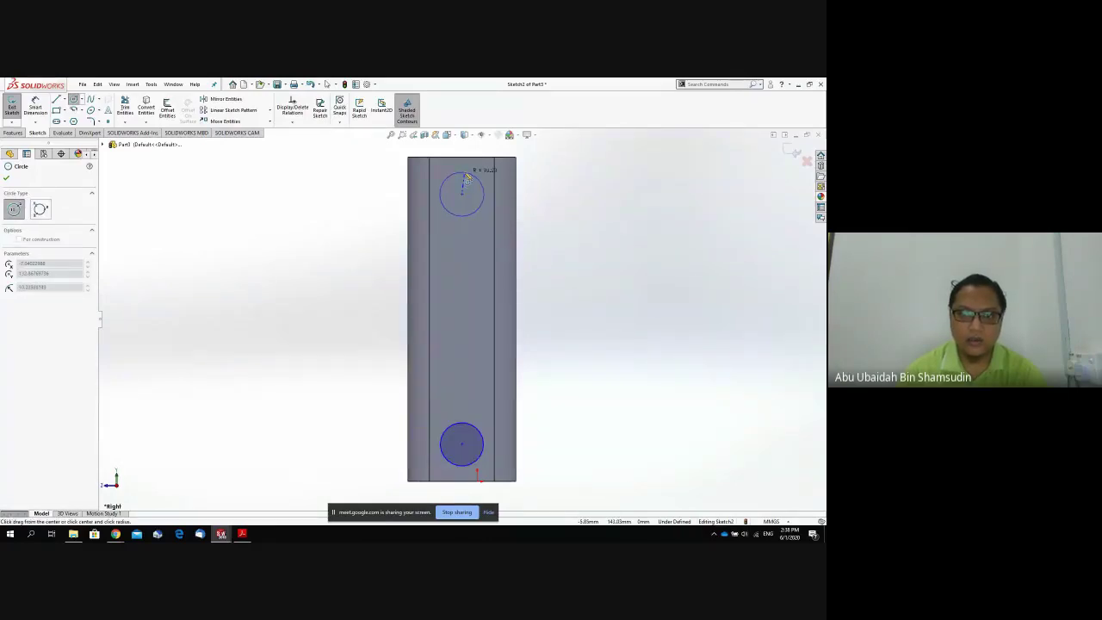
{"action": "left_click", "coordinate": [479, 177]}
{"action": "type", "text": "10"}
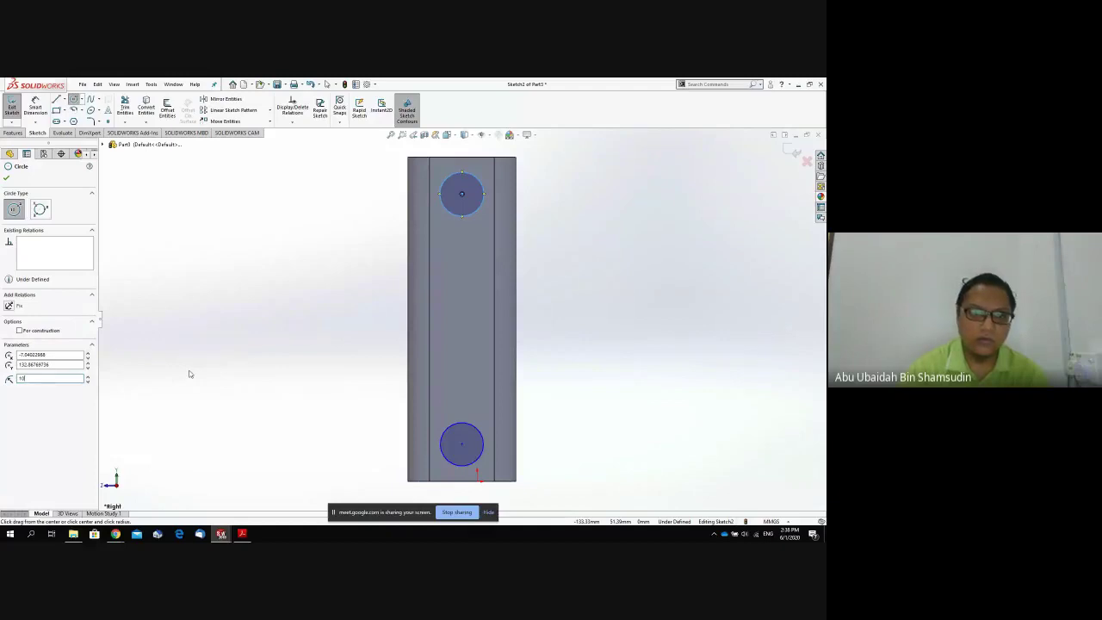
{"action": "left_click", "coordinate": [6, 177]}
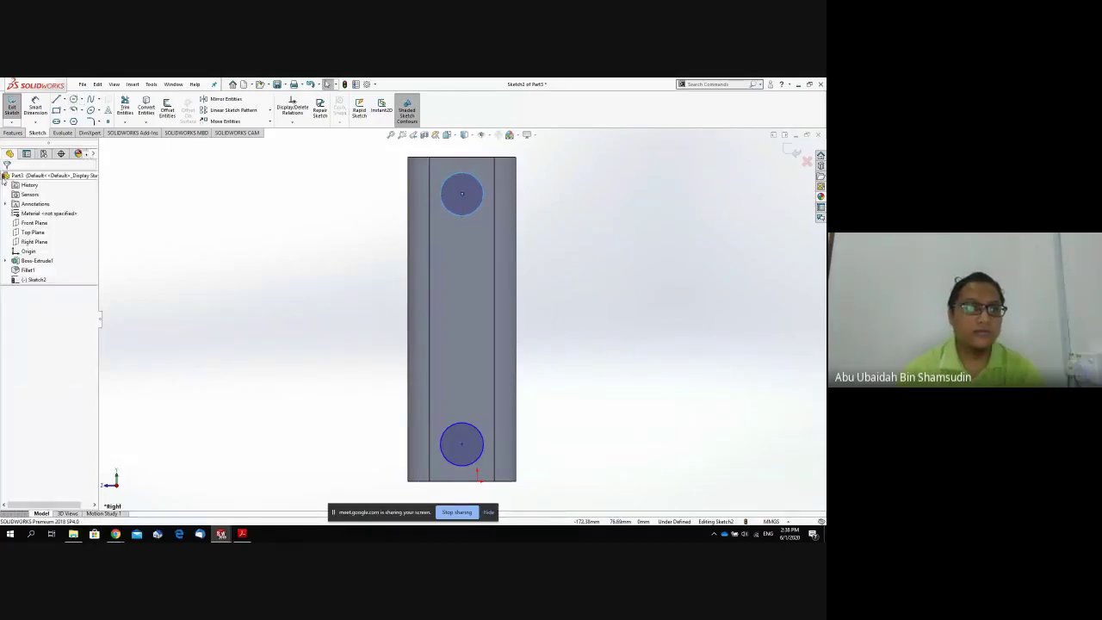
{"action": "left_click", "coordinate": [13, 134]}
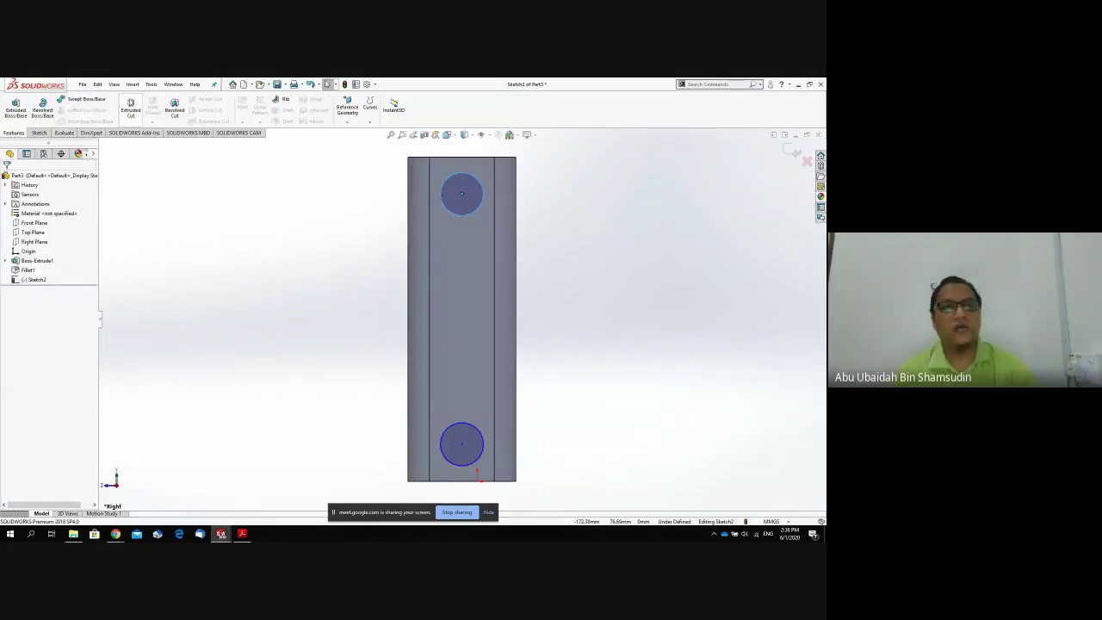
{"action": "left_click", "coordinate": [131, 104]}
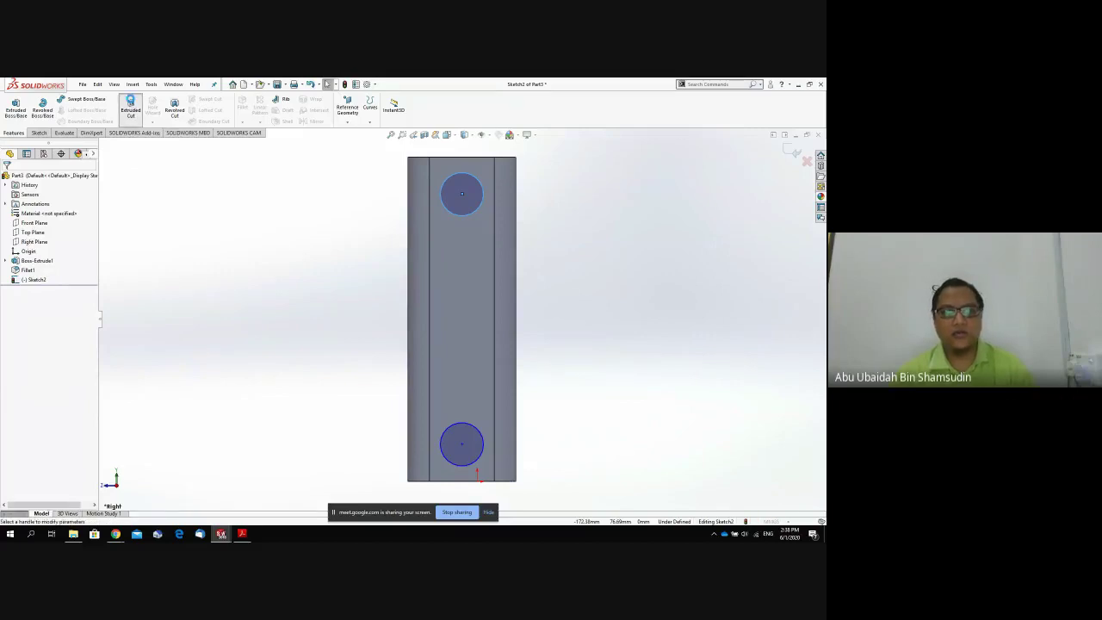
Extrude-cut both circles Through All, making a hole near each end of the bar.
{"action": "left_click", "coordinate": [27, 231]}
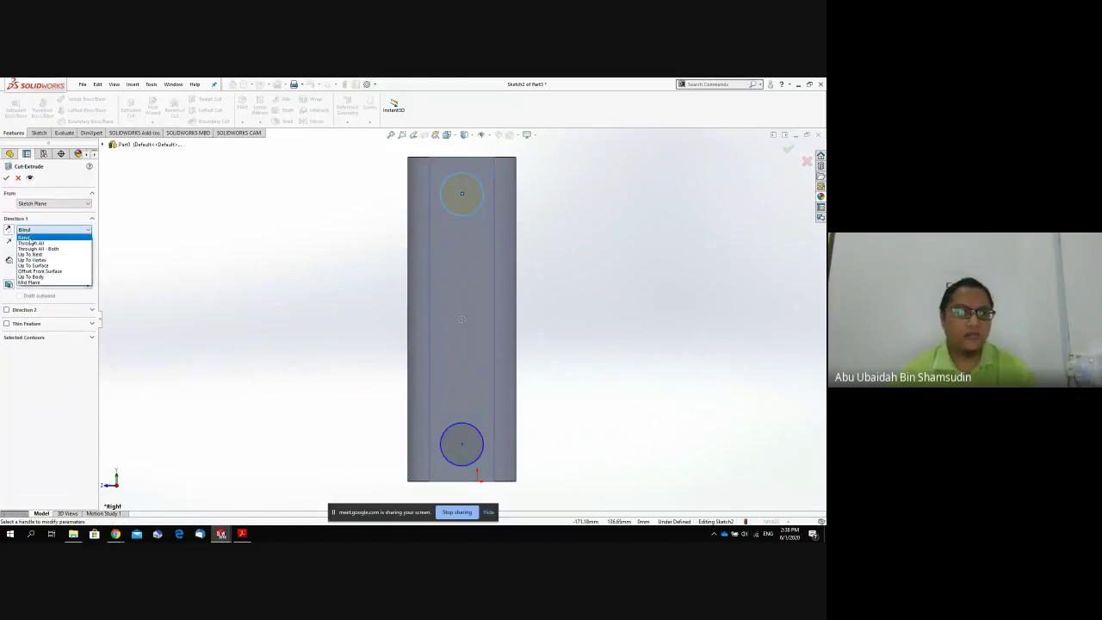
{"action": "left_click", "coordinate": [31, 243]}
{"action": "left_click", "coordinate": [7, 178]}
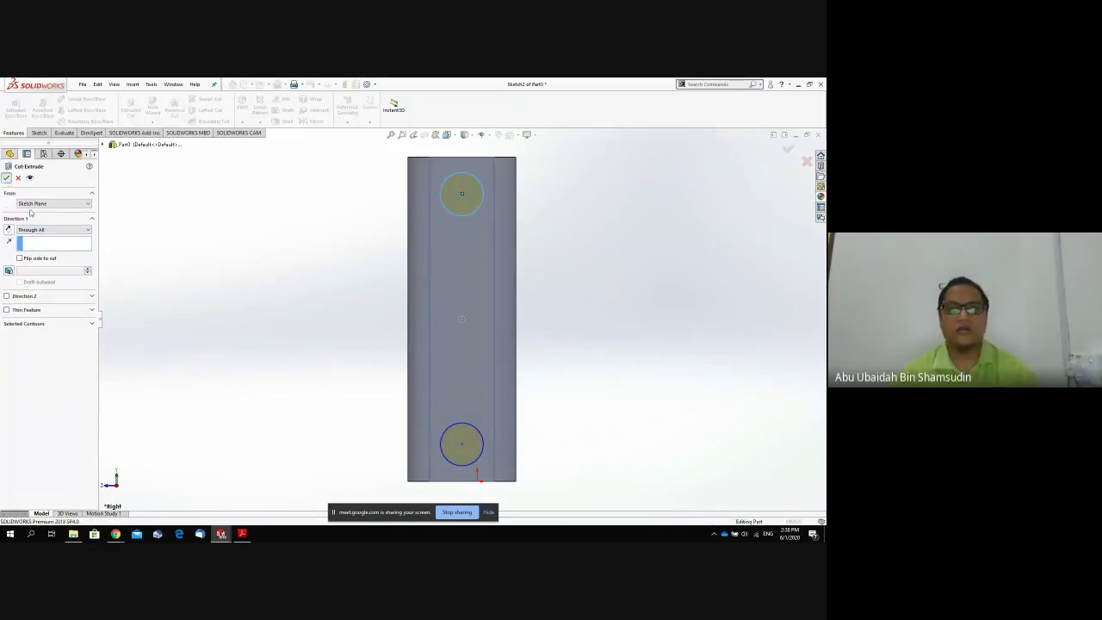
{"action": "middle_click_drag", "start_coordinate": [283, 301], "coordinate": [344, 269]}
{"action": "left_click", "coordinate": [82, 84]}
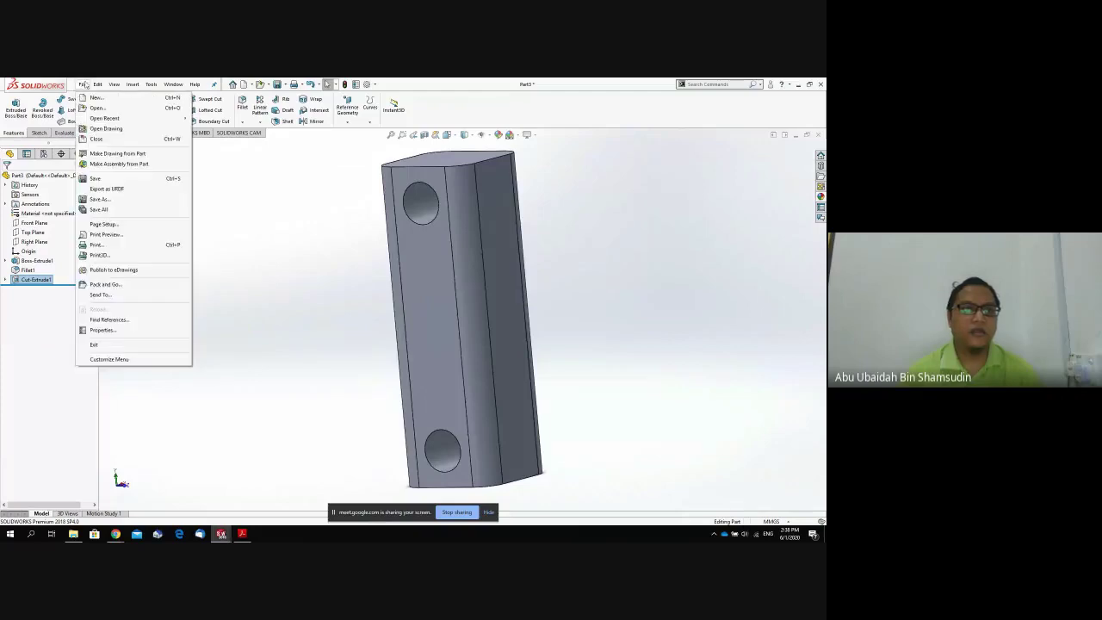
Save the part as Joint2 in the Kelas Robotic folder and close it.
{"action": "mouse_move", "coordinate": [82, 83]}
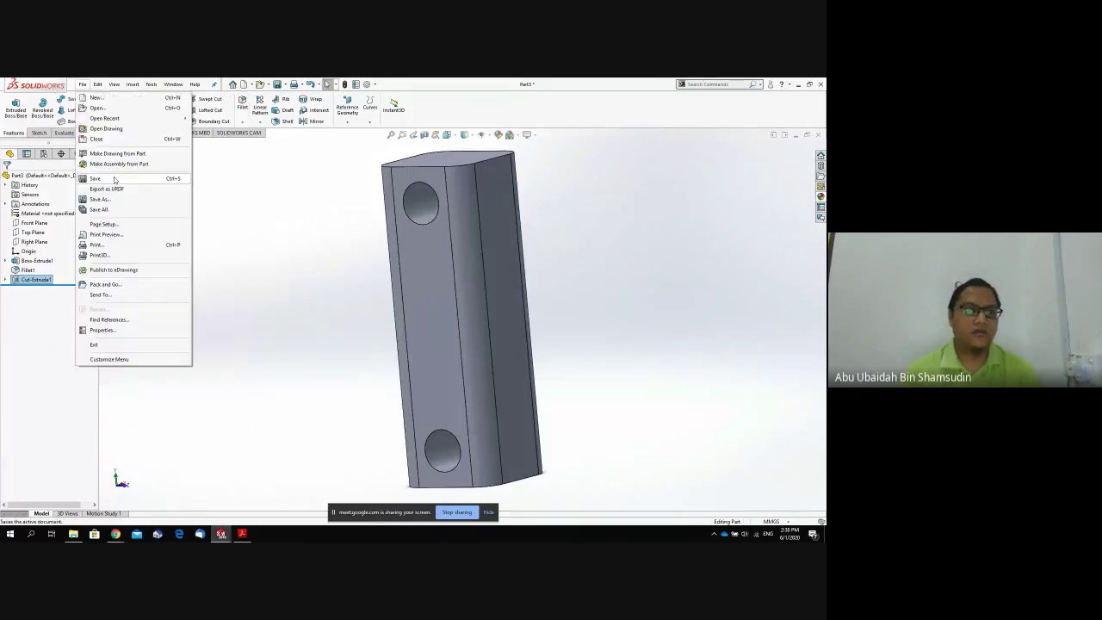
{"action": "left_click", "coordinate": [118, 199]}
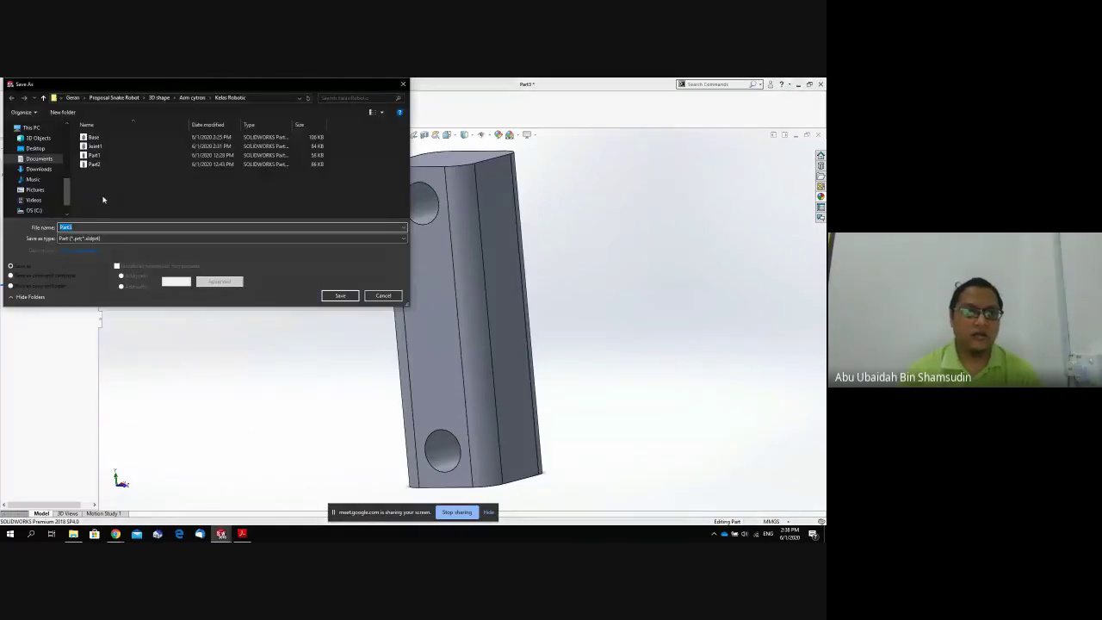
{"action": "left_click", "coordinate": [93, 146]}
{"action": "left_click", "coordinate": [81, 227]}
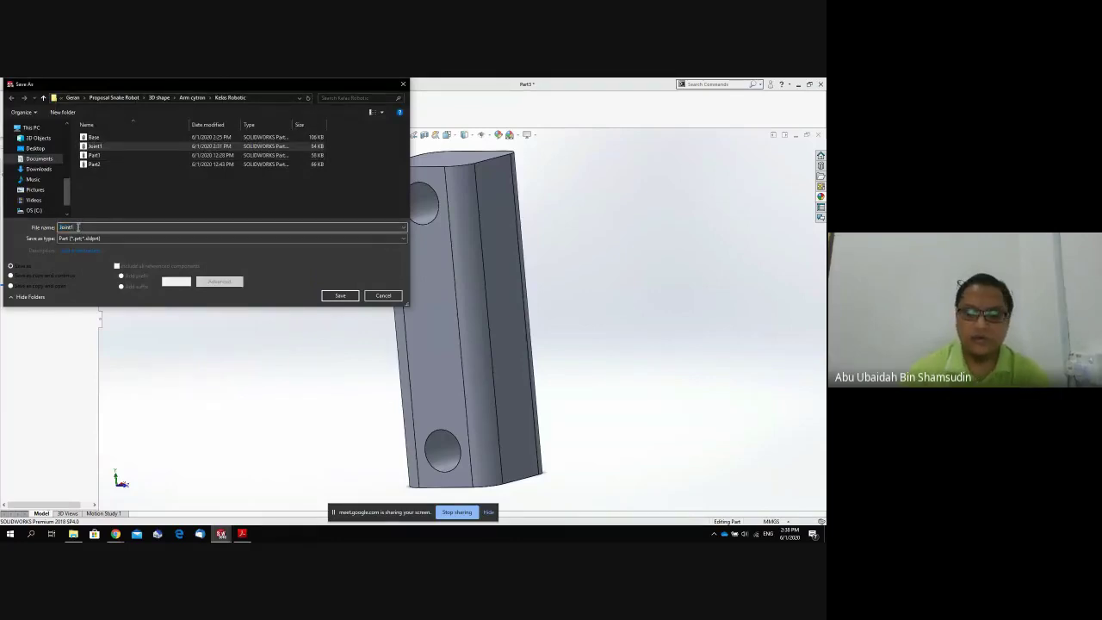
{"action": "key", "text": "BackSpace"}
{"action": "type", "text": "2"}
{"action": "key", "text": "Return"}
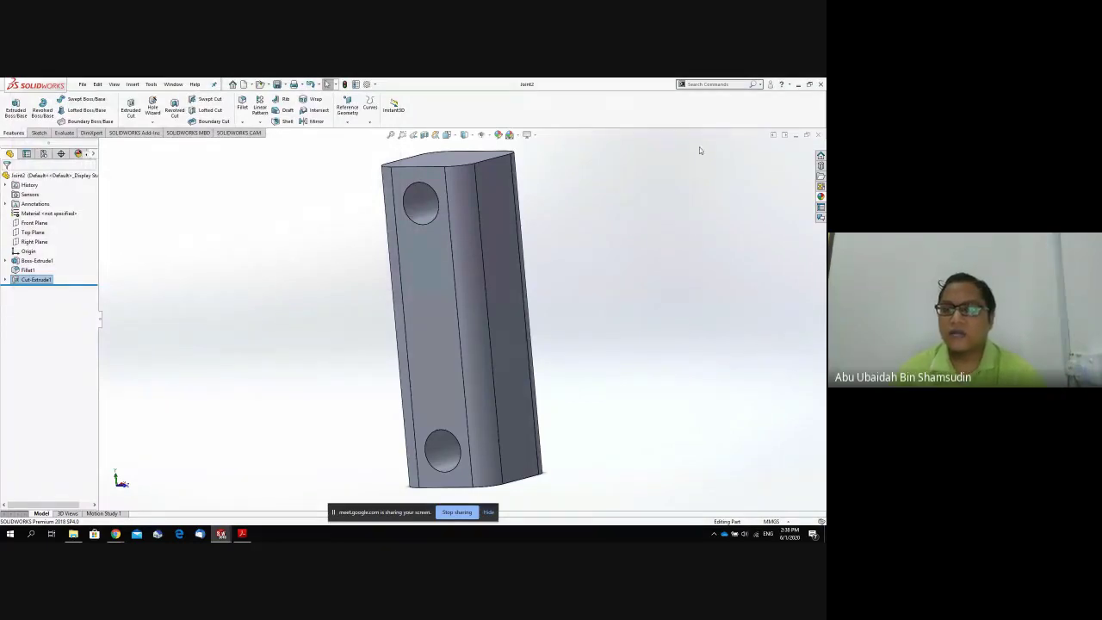
{"action": "left_click", "coordinate": [819, 137]}
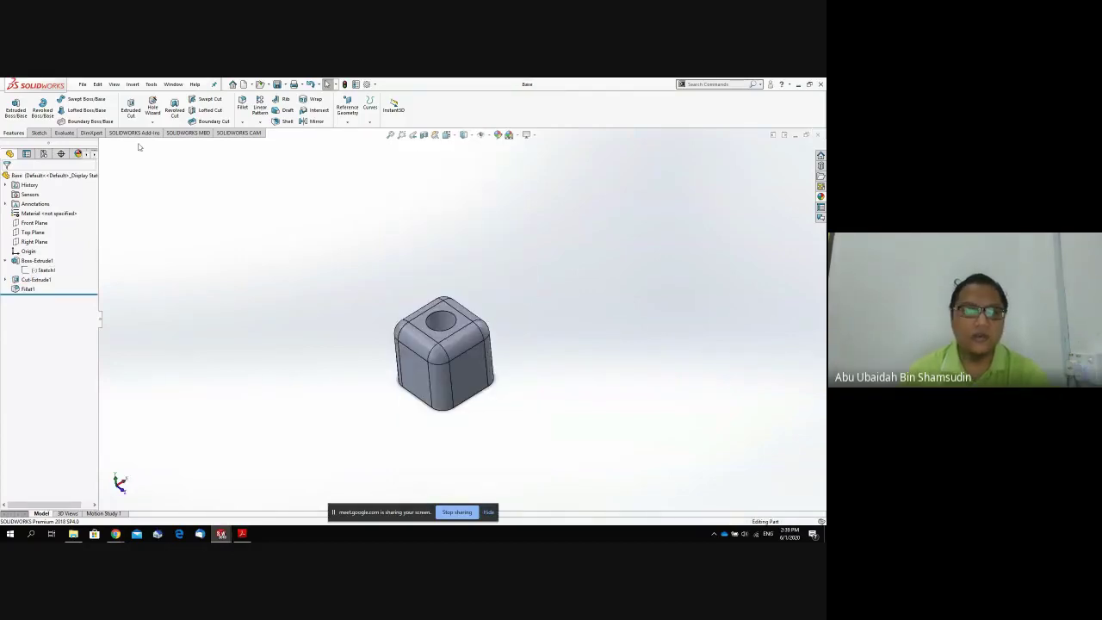
Create a new blank part document.
{"action": "left_click", "coordinate": [82, 84]}
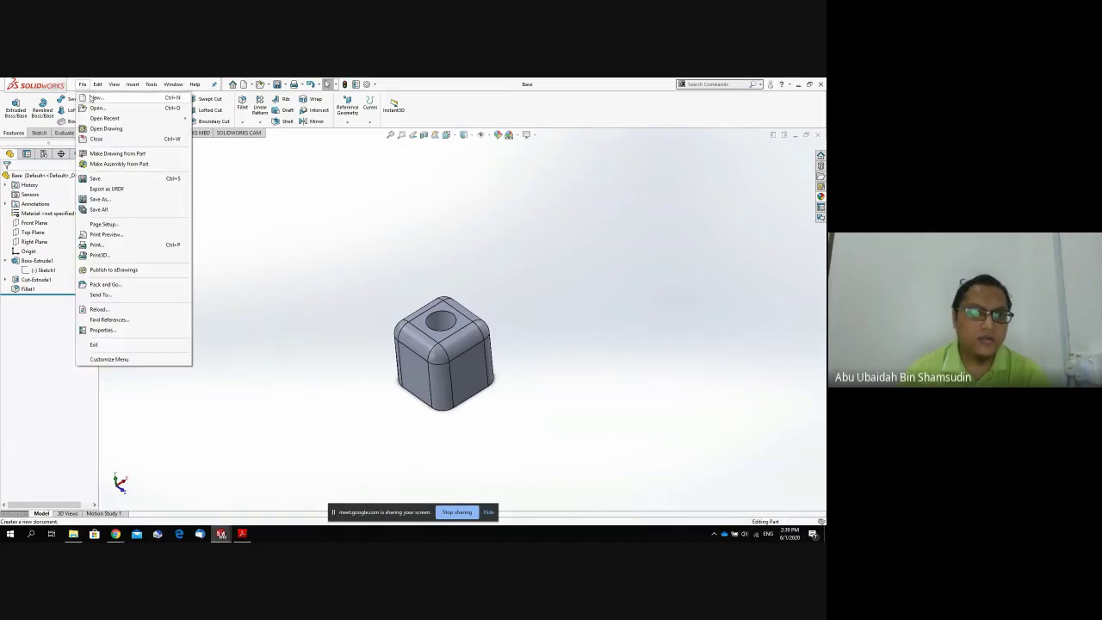
{"action": "left_click", "coordinate": [95, 98]}
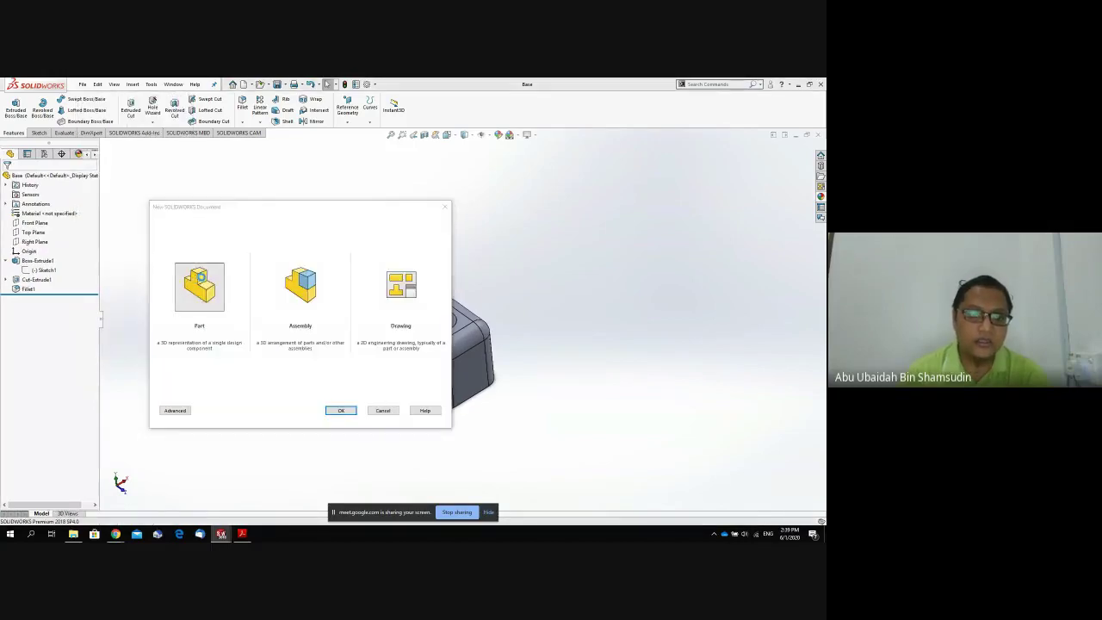
{"action": "double_click", "coordinate": [207, 282]}
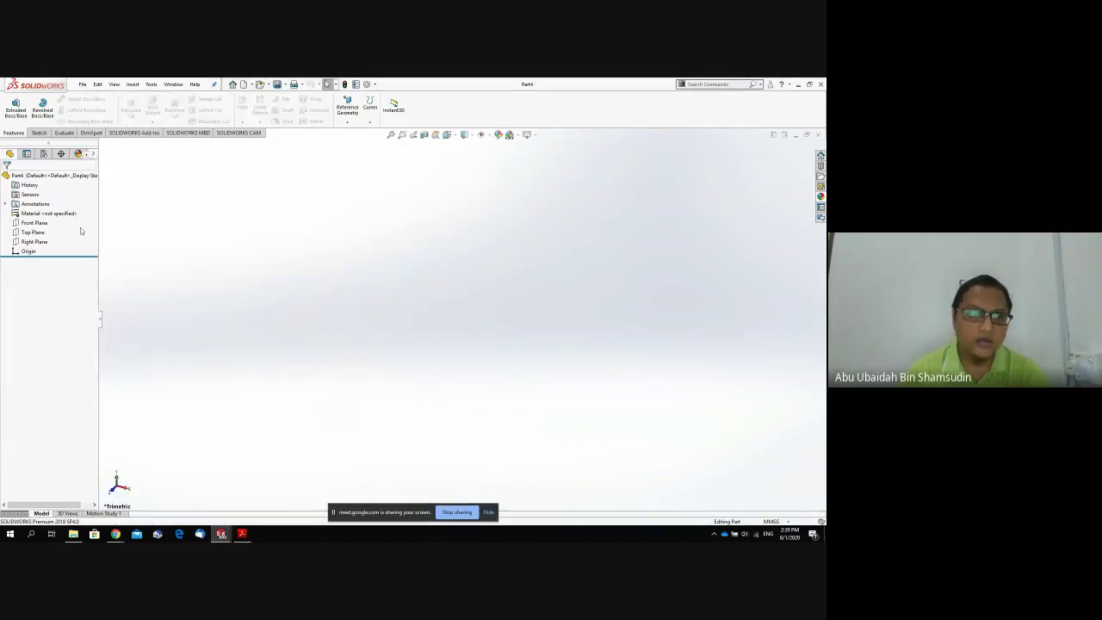
Draw a corner rectangle on the Top Plane, viewed from the top.
{"action": "left_click", "coordinate": [33, 232]}
{"action": "key", "text": "space"}
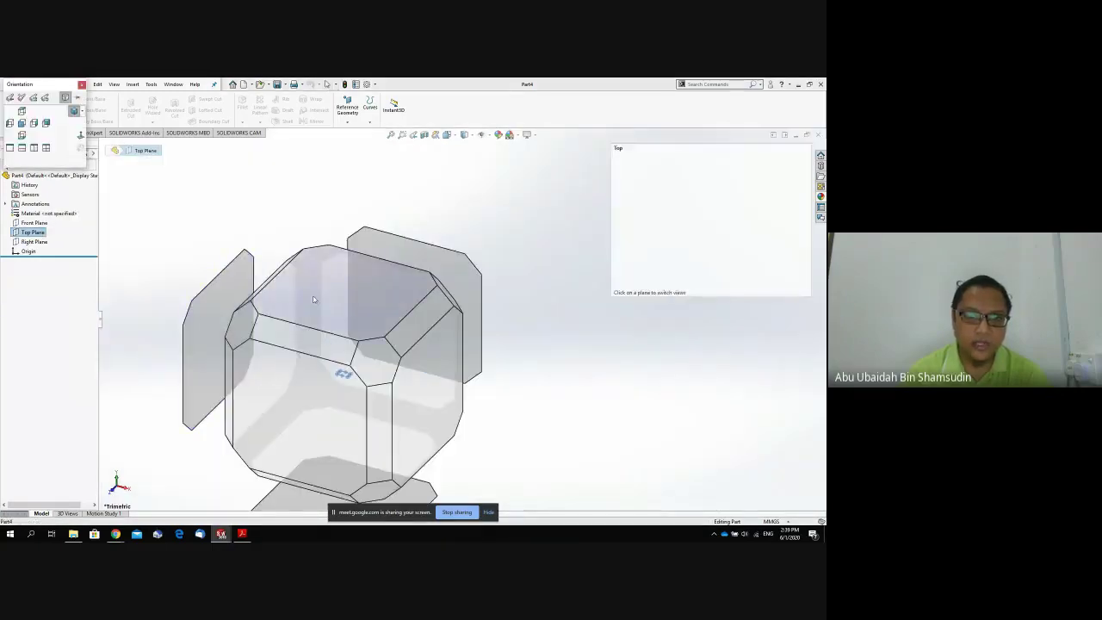
{"action": "left_click", "coordinate": [333, 304]}
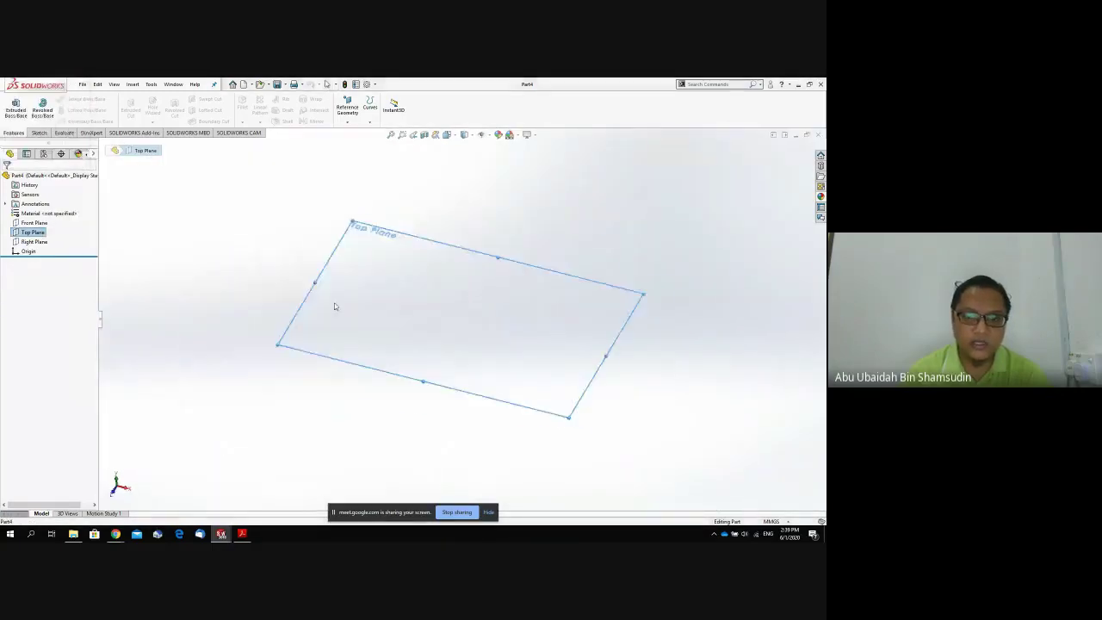
{"action": "left_click", "coordinate": [39, 133]}
{"action": "left_click", "coordinate": [56, 110]}
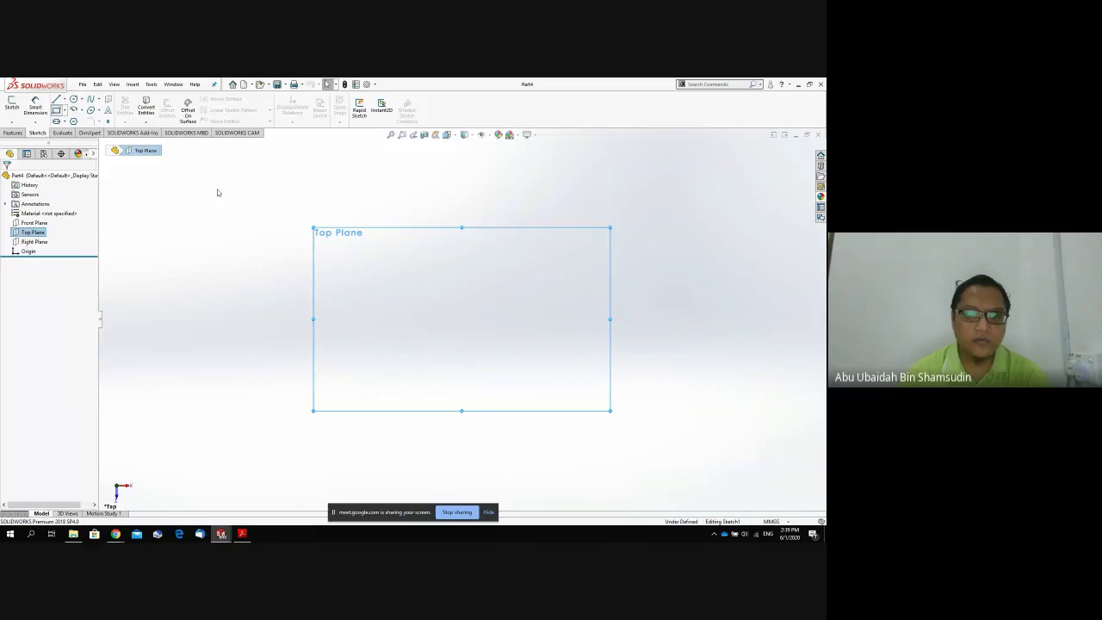
{"action": "left_click", "coordinate": [489, 331]}
{"action": "left_click", "coordinate": [428, 285]}
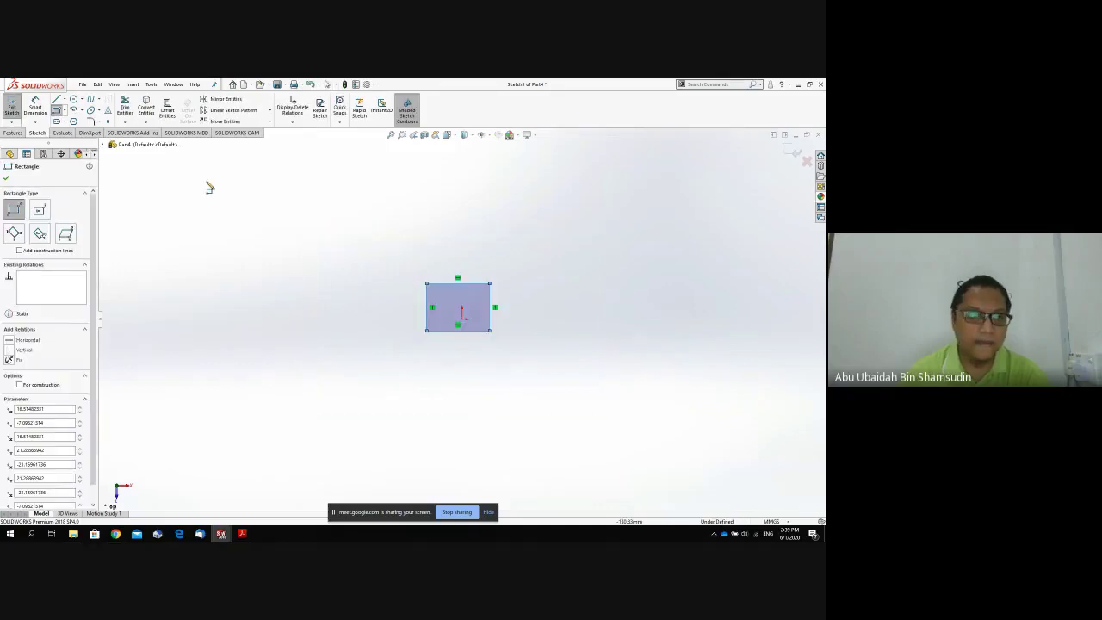
Dimension the rectangle's width and height to 50 mm, making a 50 × 50 square.
{"action": "left_click", "coordinate": [35, 107]}
{"action": "left_click", "coordinate": [464, 284]}
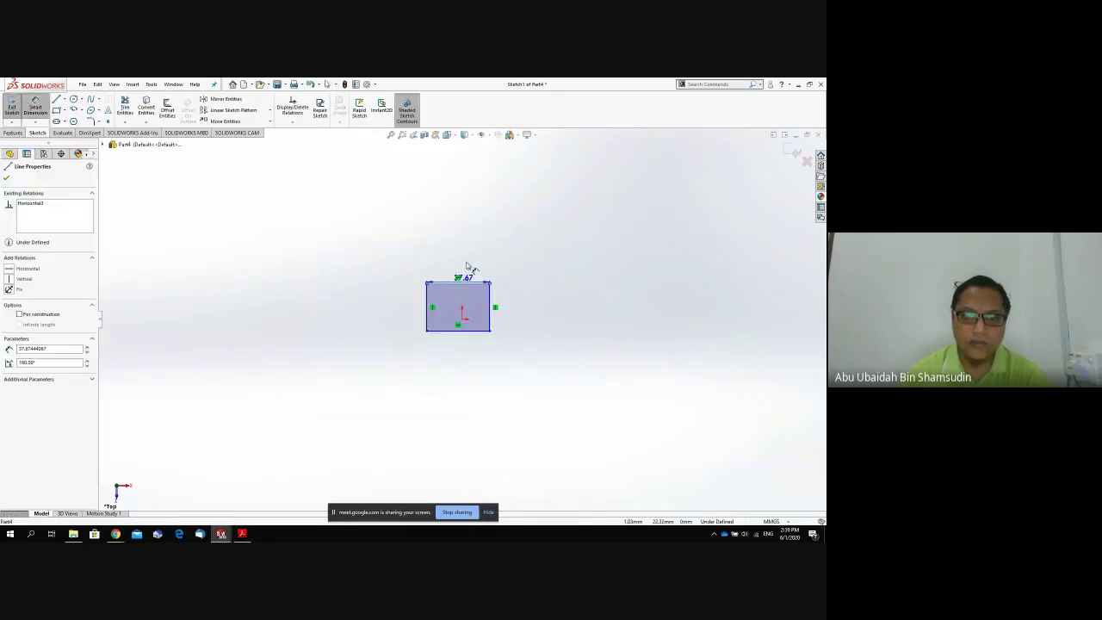
{"action": "left_click", "coordinate": [465, 241]}
{"action": "type", "text": "50"}
{"action": "key", "text": "Return"}
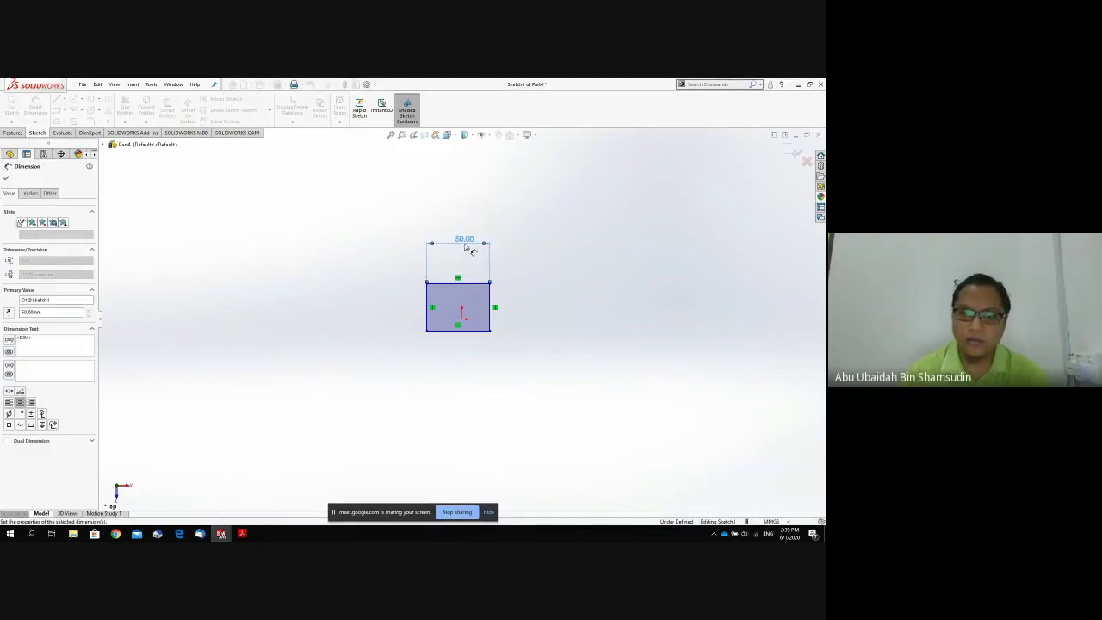
{"action": "left_click", "coordinate": [491, 306]}
{"action": "left_click", "coordinate": [532, 306]}
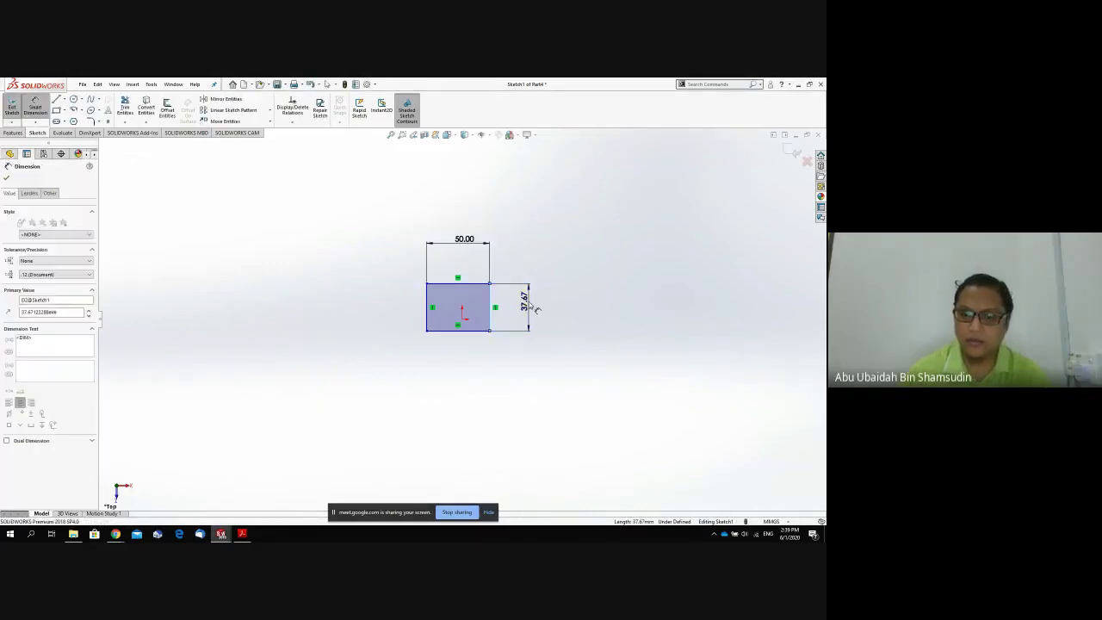
{"action": "type", "text": "50"}
{"action": "key", "text": "Return"}
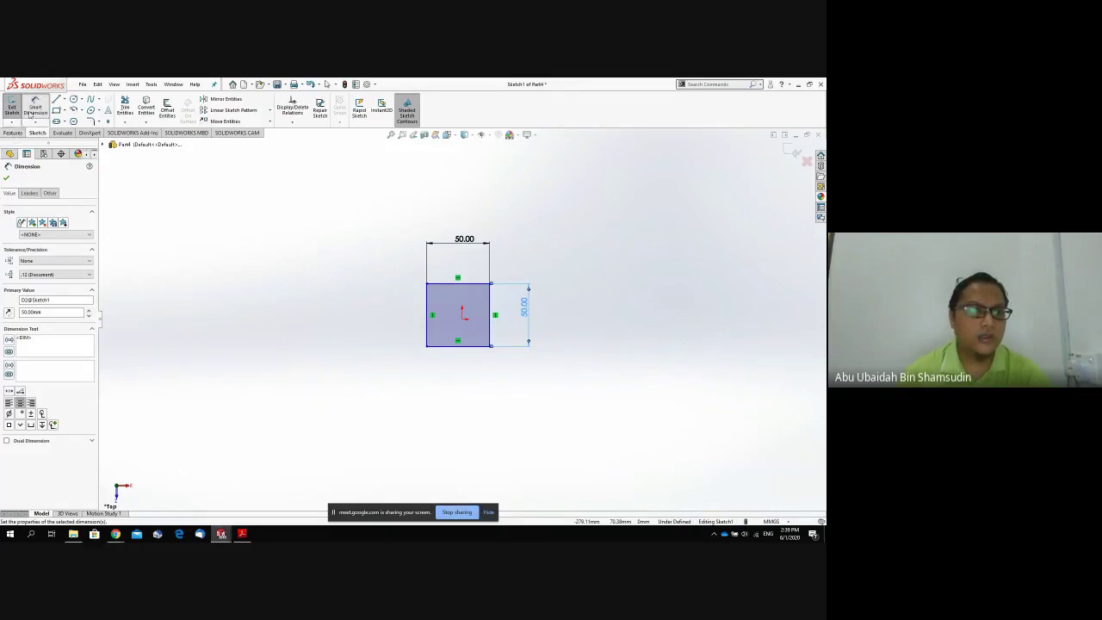
{"action": "left_click", "coordinate": [7, 178]}
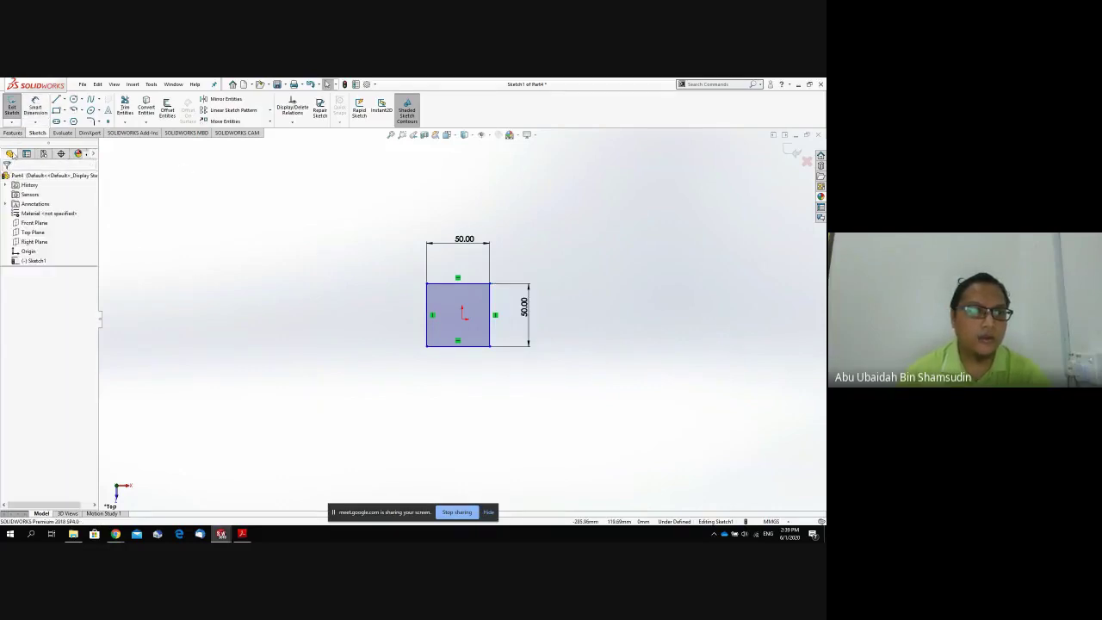
{"action": "left_click", "coordinate": [13, 132]}
Extrude the 50 × 50 square to a depth of 100 mm as Boss-Extrude1.
{"action": "left_click", "coordinate": [15, 106]}
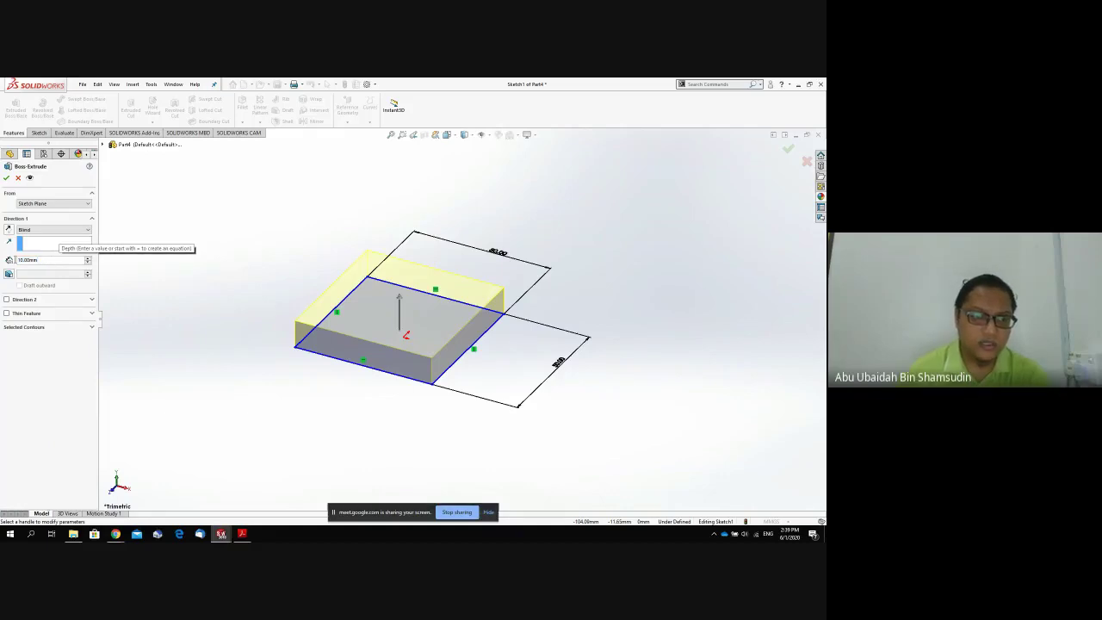
{"action": "type", "text": "100"}
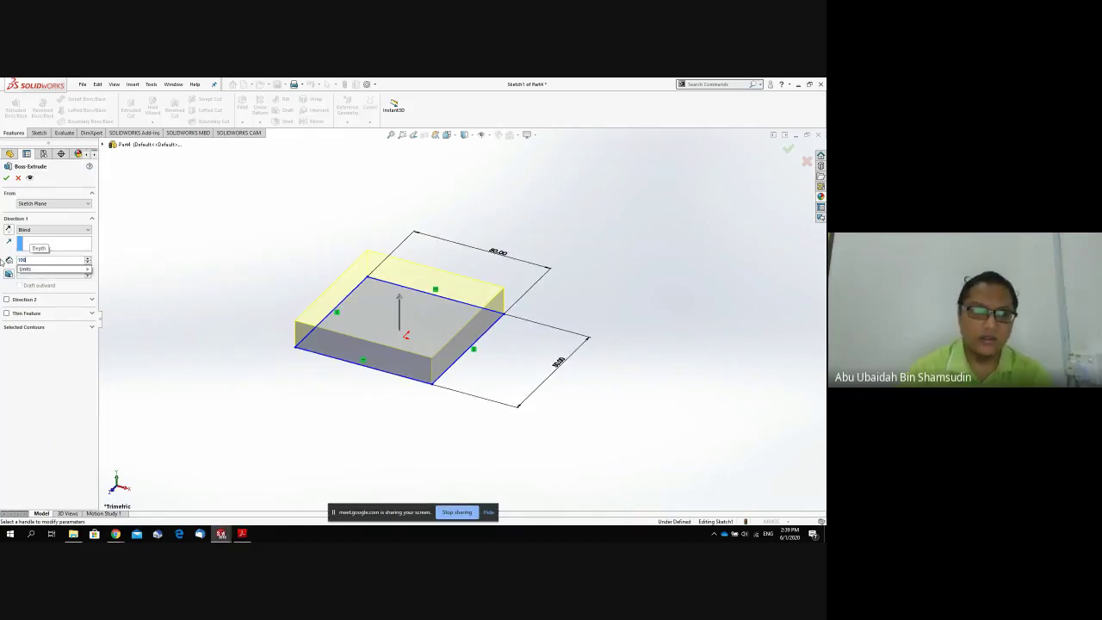
{"action": "key", "text": "Return"}
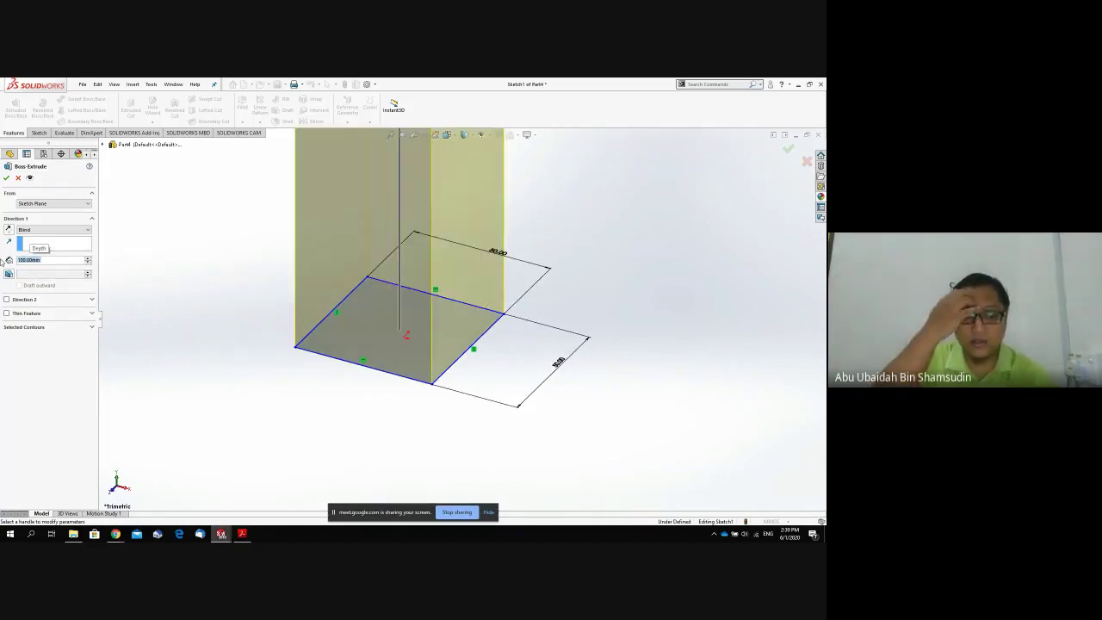
{"action": "left_click", "coordinate": [6, 177]}
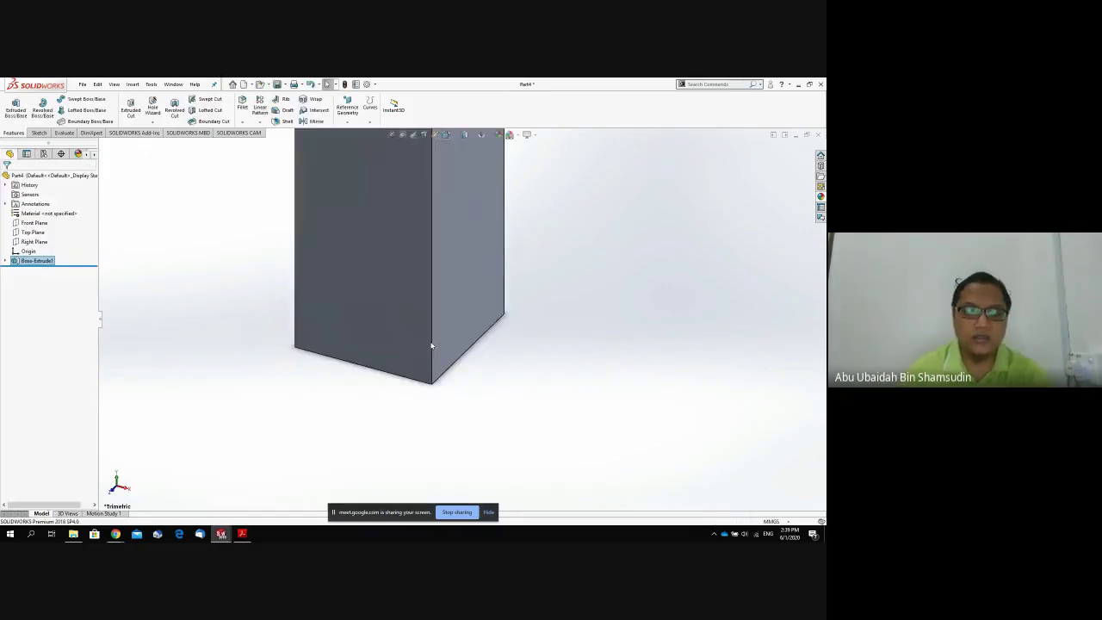
{"action": "scroll", "coordinate": [473, 337], "scroll_direction": "up", "scroll_amount": 3}
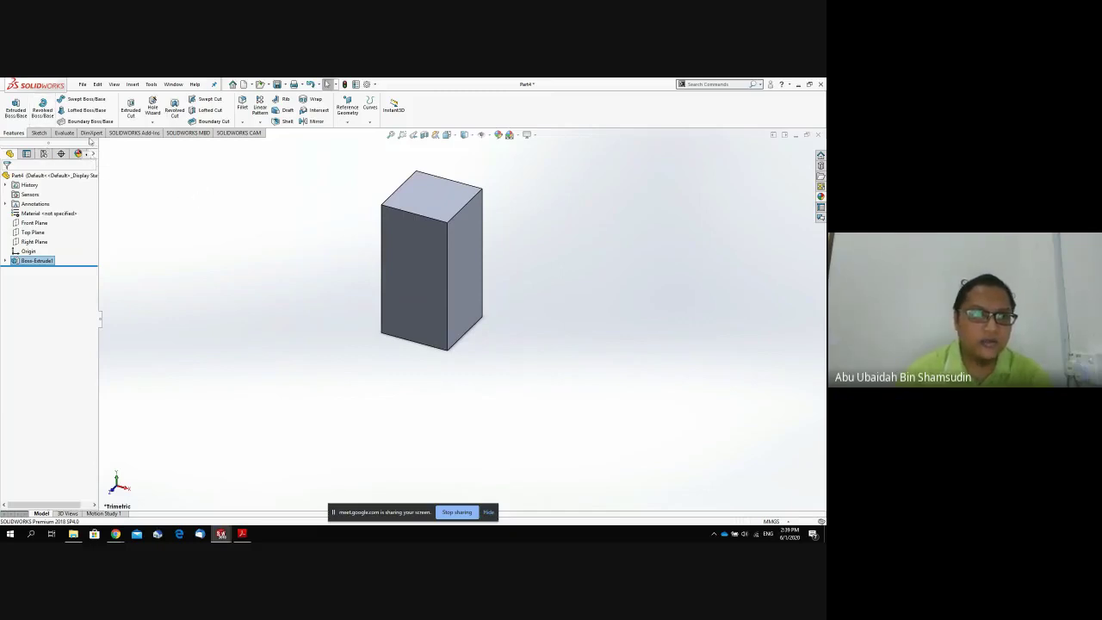
{"action": "left_click", "coordinate": [242, 105]}
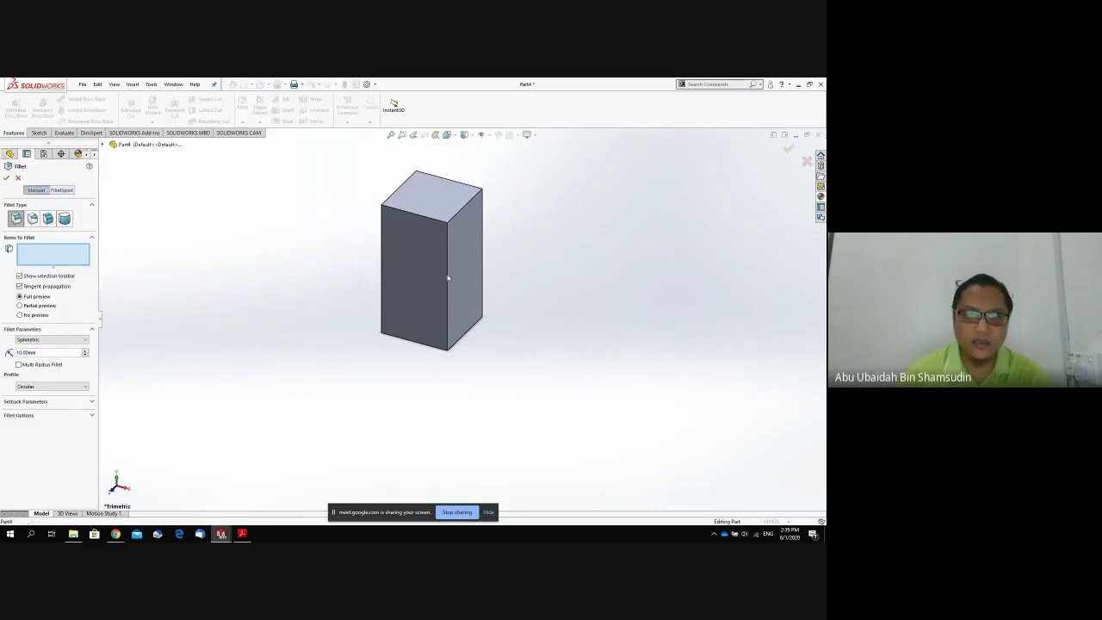
Fillet the block's four long vertical edges with a 10 mm radius as Fillet1.
{"action": "left_click", "coordinate": [447, 278]}
{"action": "middle_click_drag", "start_coordinate": [482, 263], "coordinate": [446, 392]}
{"action": "left_click", "coordinate": [448, 261]}
{"action": "left_click", "coordinate": [447, 254]}
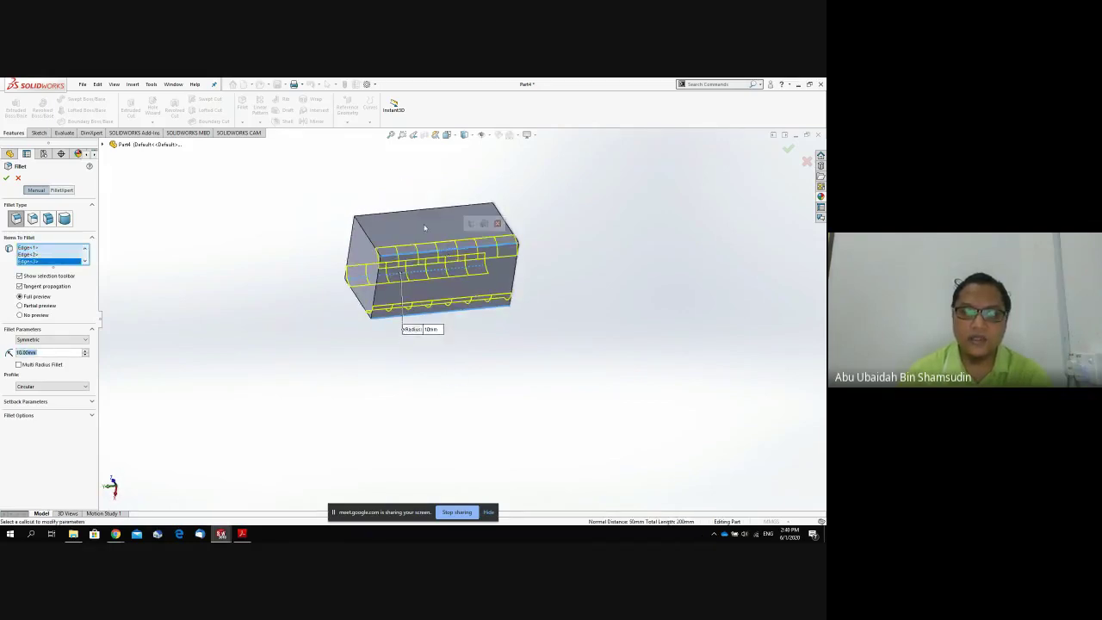
{"action": "middle_click_drag", "start_coordinate": [452, 292], "coordinate": [486, 342]}
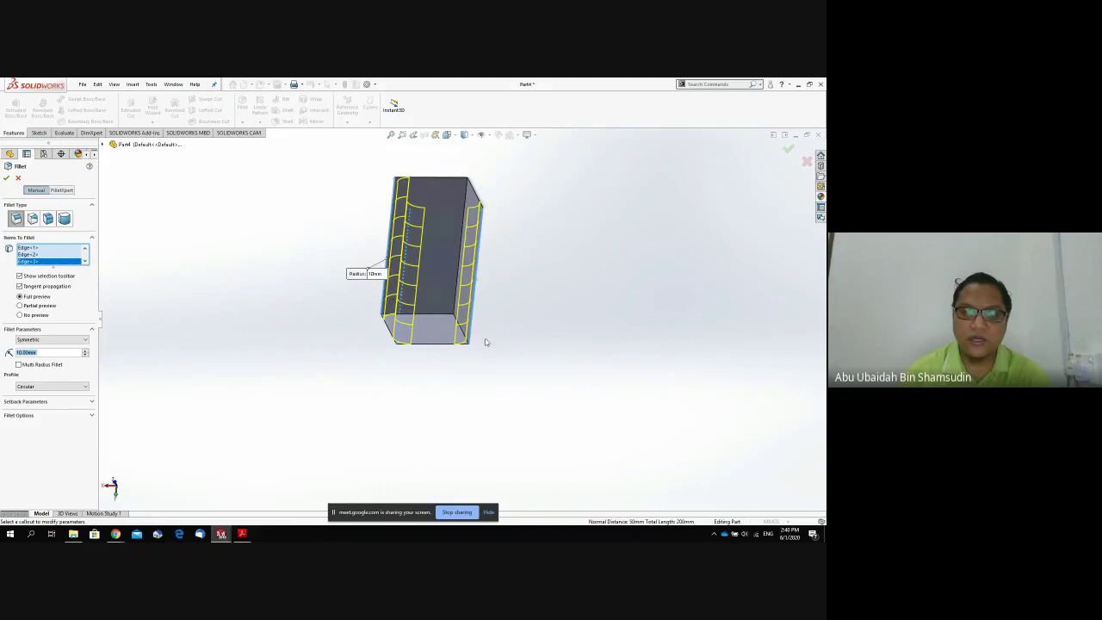
{"action": "left_click", "coordinate": [456, 297]}
{"action": "left_click", "coordinate": [6, 179]}
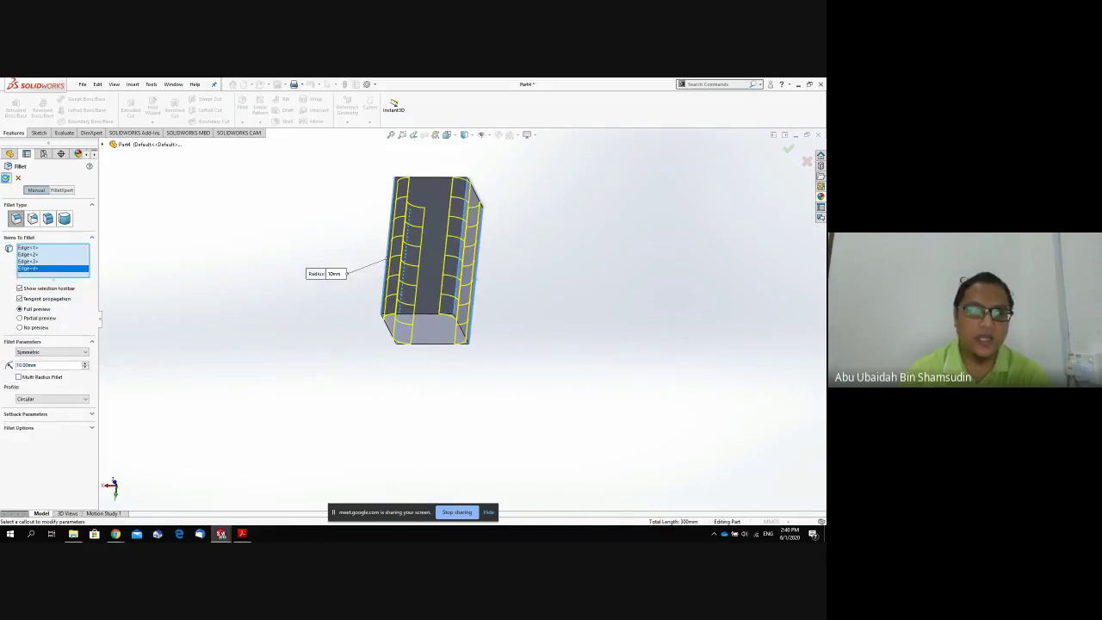
{"action": "middle_click_drag", "start_coordinate": [354, 410], "coordinate": [370, 236]}
{"action": "middle_click_drag", "start_coordinate": [479, 313], "coordinate": [443, 298]}
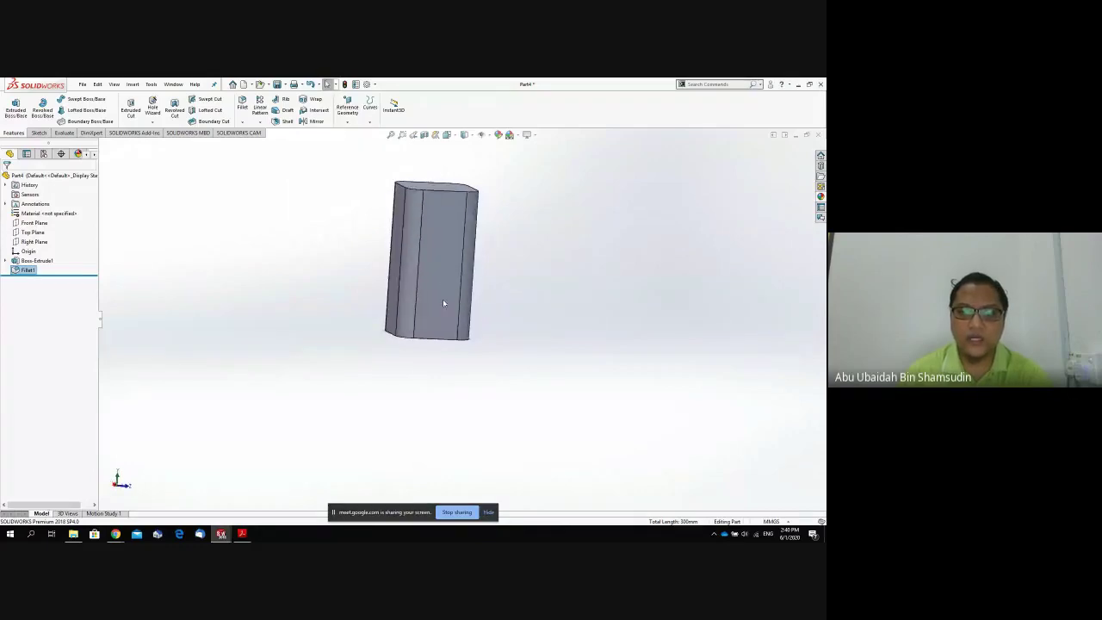
{"action": "left_click", "coordinate": [441, 307]}
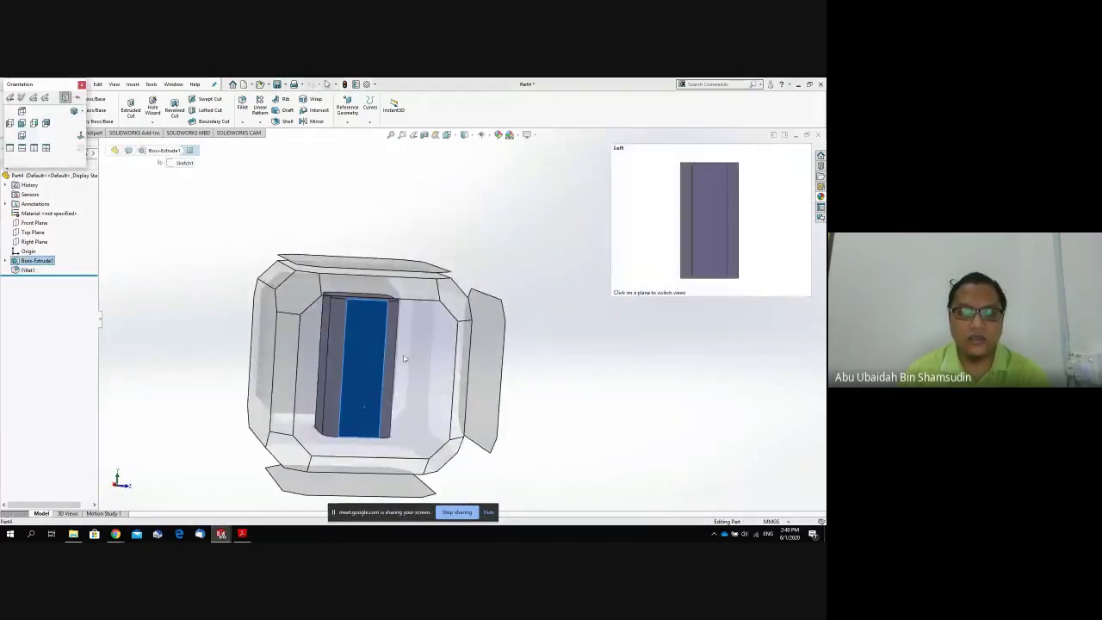
In the Left view, sketch a 10 mm radius circle near the bottom of the face.
{"action": "left_click", "coordinate": [45, 111]}
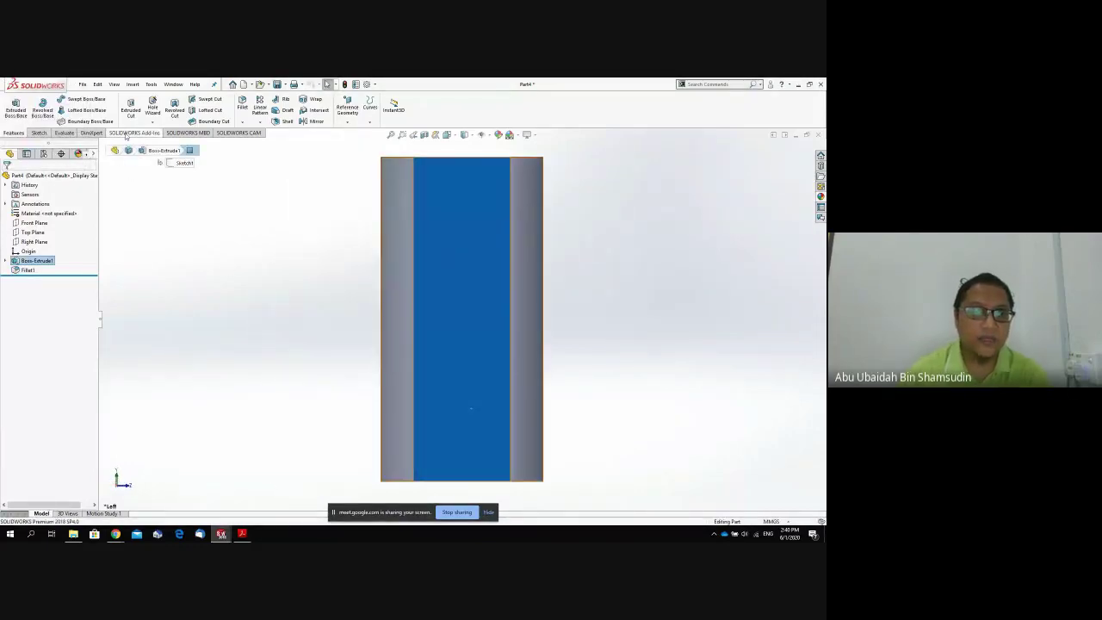
{"action": "left_click", "coordinate": [40, 134]}
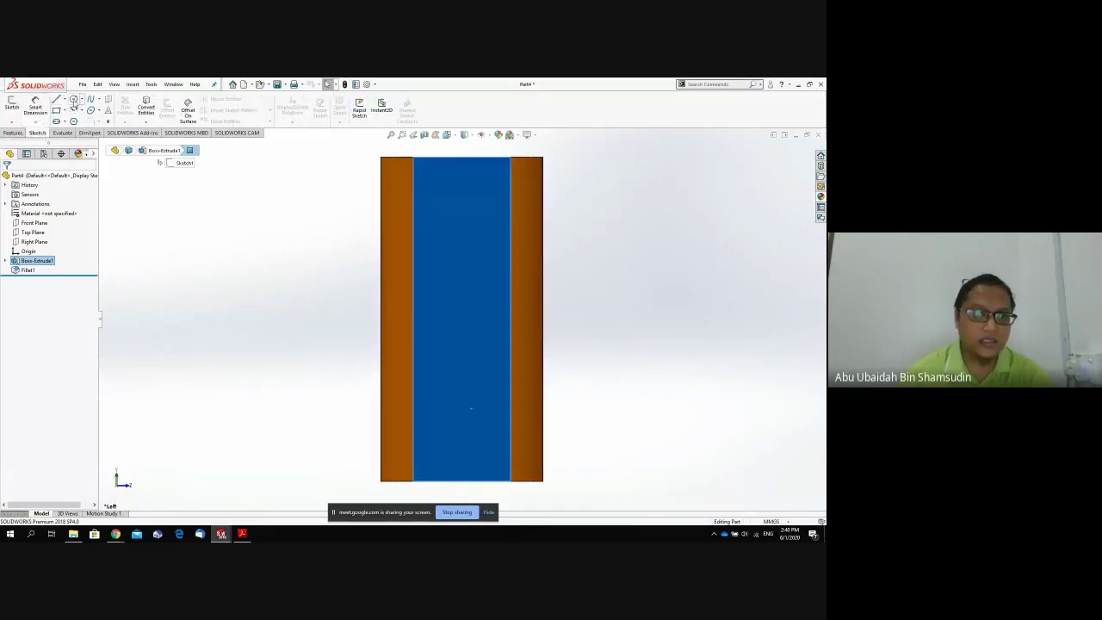
{"action": "left_click", "coordinate": [74, 102]}
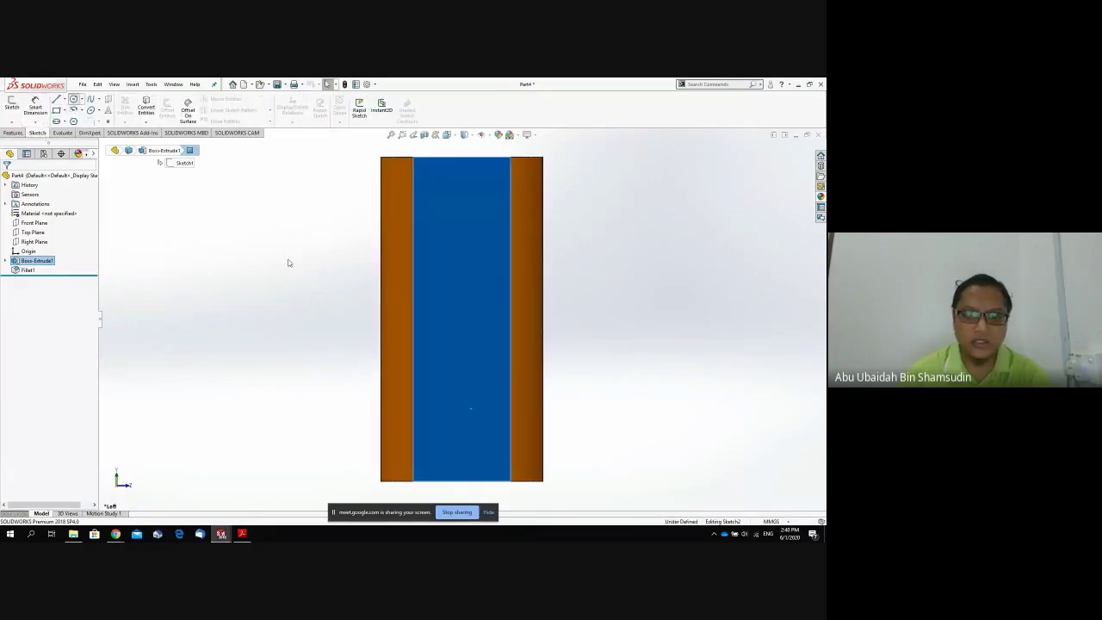
{"action": "left_click", "coordinate": [465, 401]}
{"action": "type", "text": "10"}
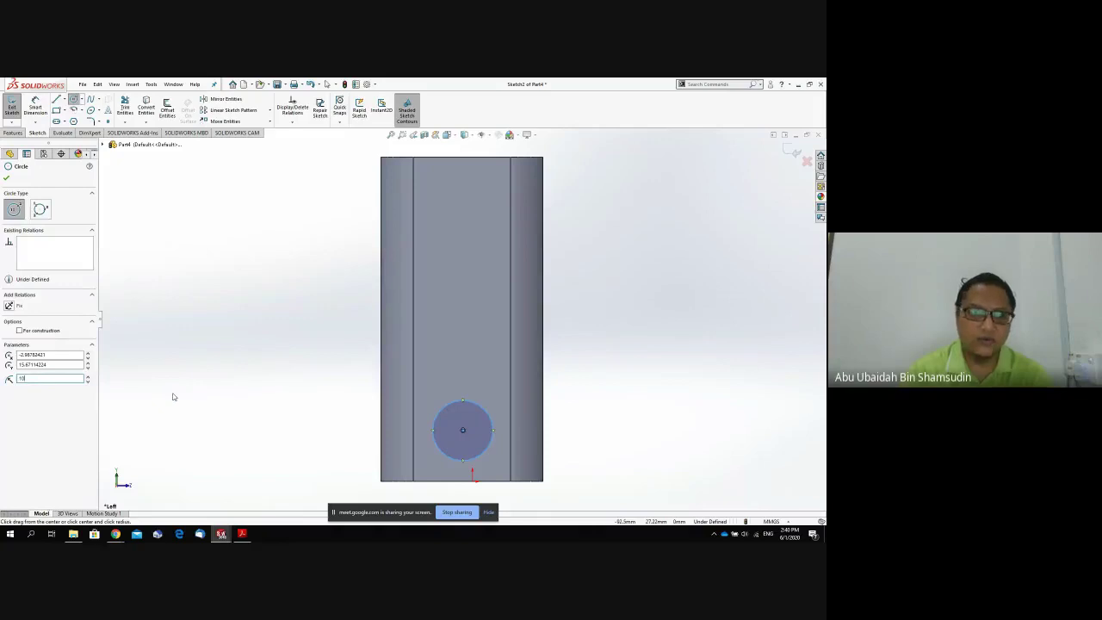
{"action": "key", "text": "Return"}
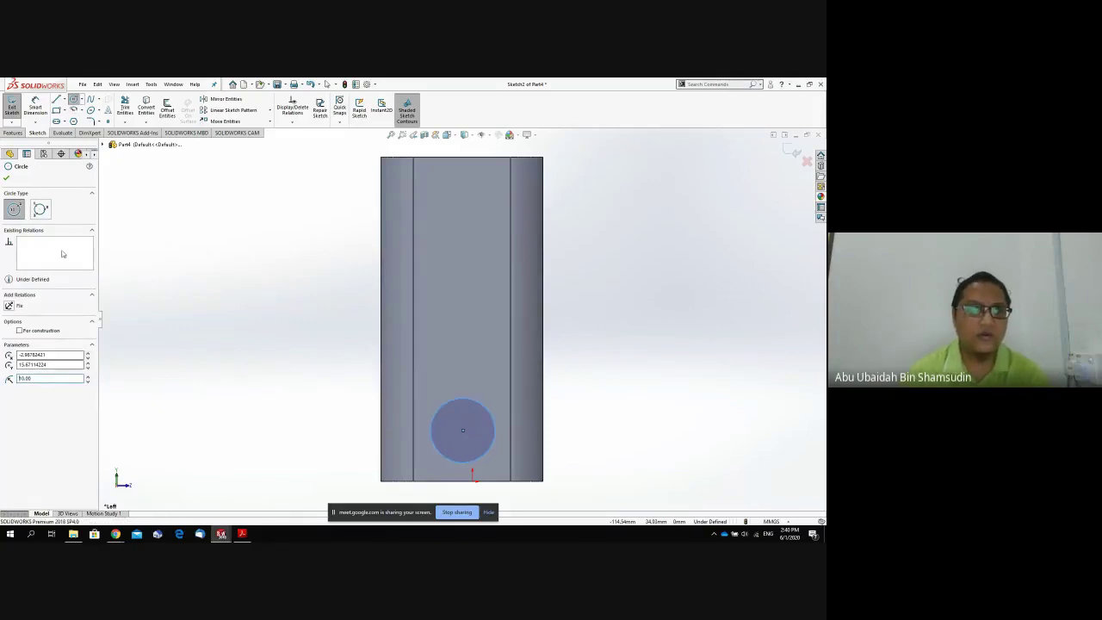
Cut the circle Through All as Cut-Extrude1.
{"action": "left_click", "coordinate": [14, 132]}
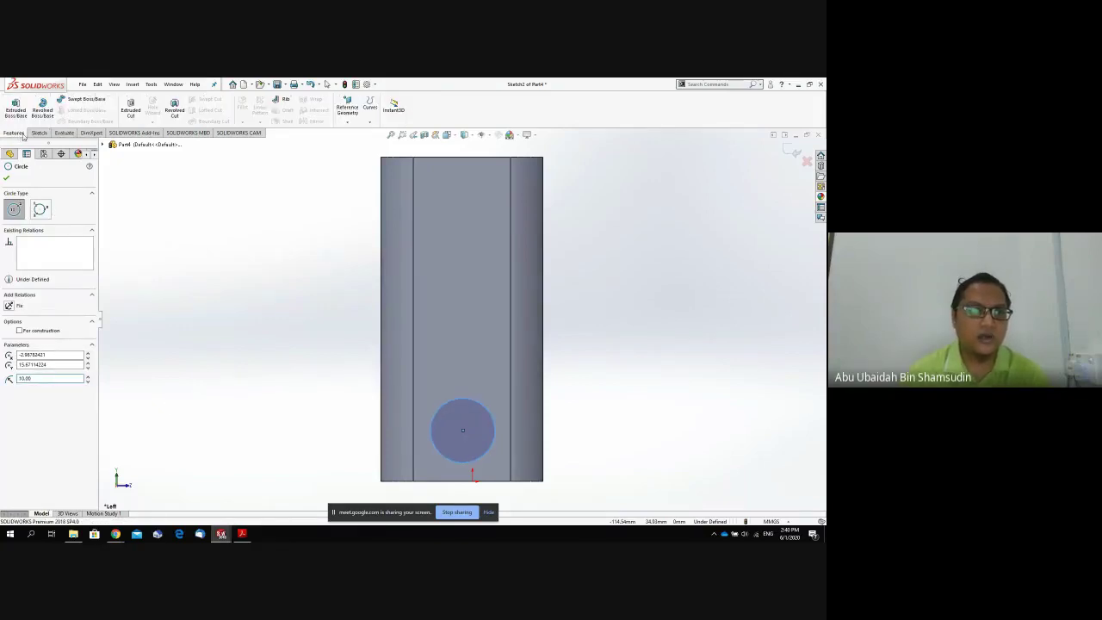
{"action": "left_click", "coordinate": [131, 109]}
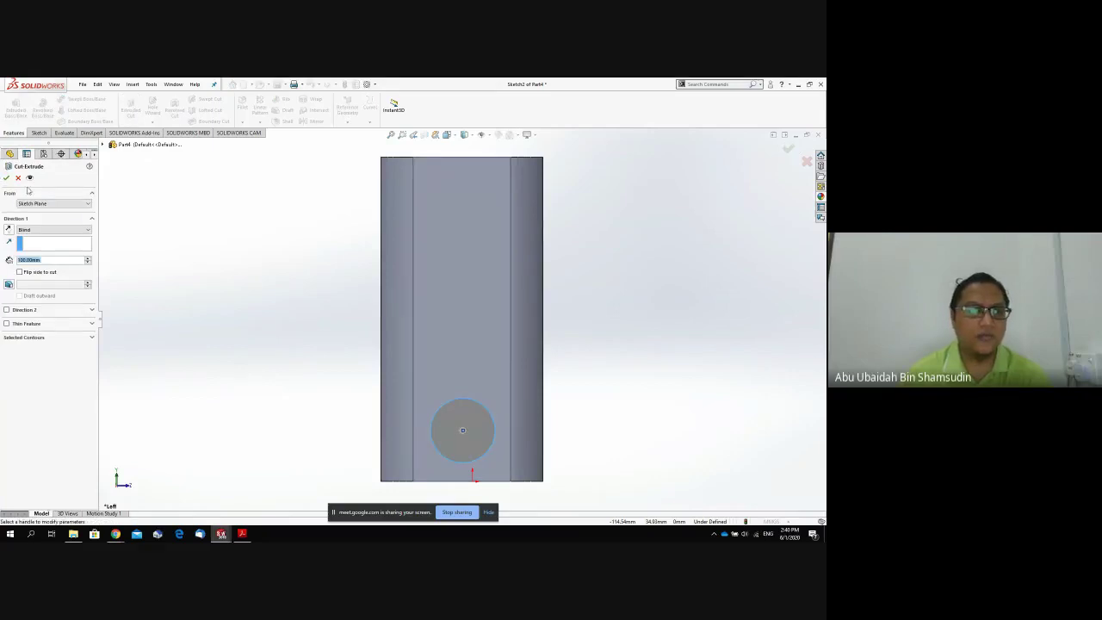
{"action": "left_click", "coordinate": [52, 229]}
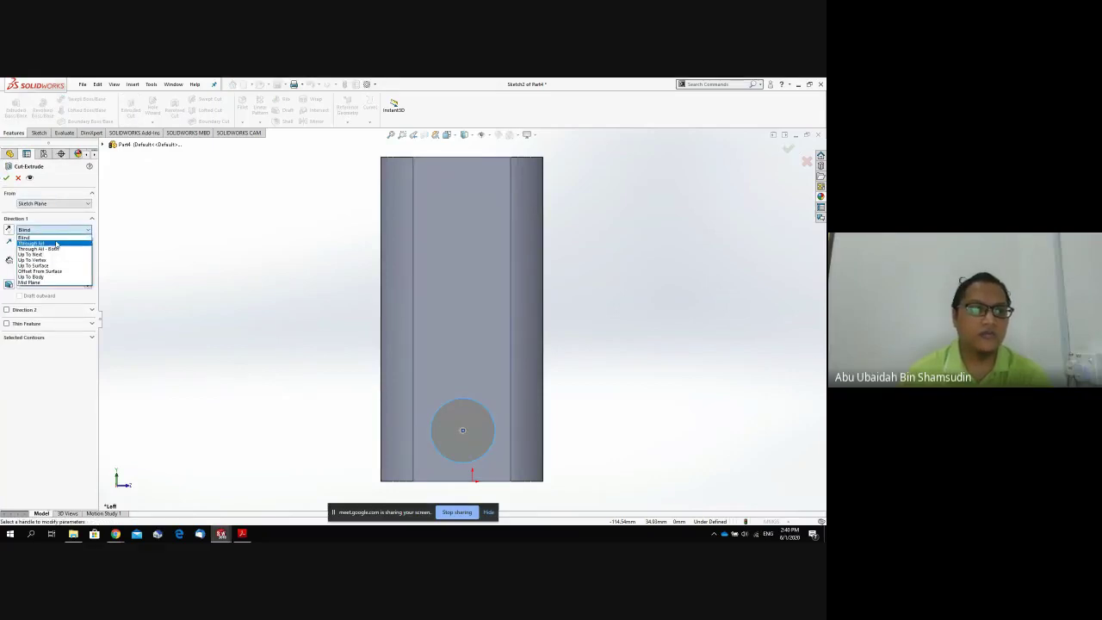
{"action": "left_click", "coordinate": [39, 239]}
{"action": "left_click", "coordinate": [8, 178]}
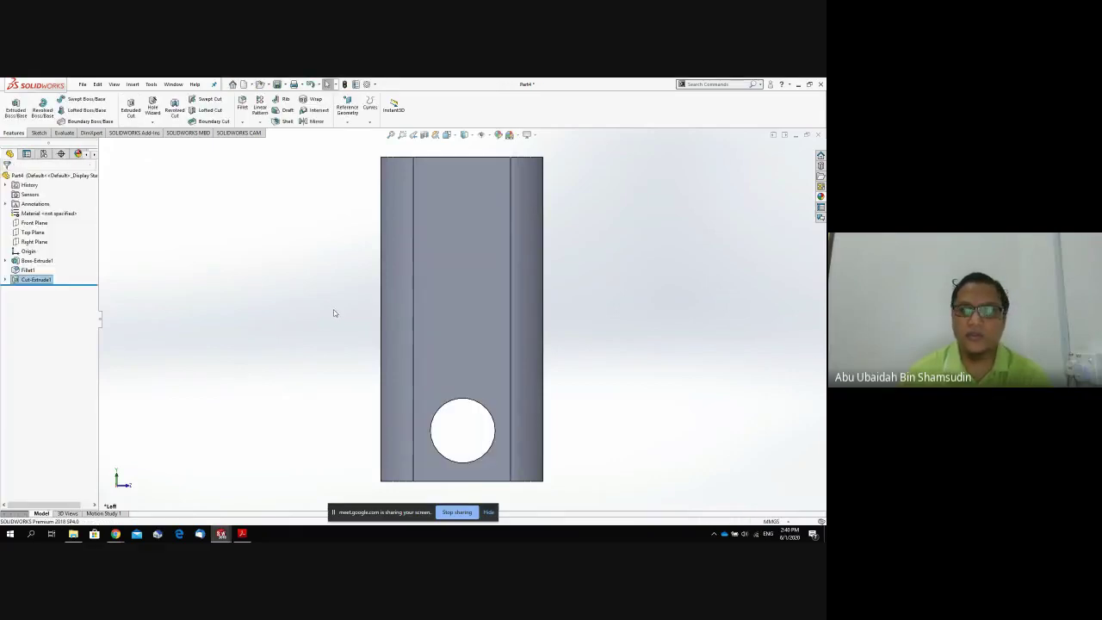
{"action": "left_click", "coordinate": [82, 84]}
{"action": "left_click", "coordinate": [296, 234]}
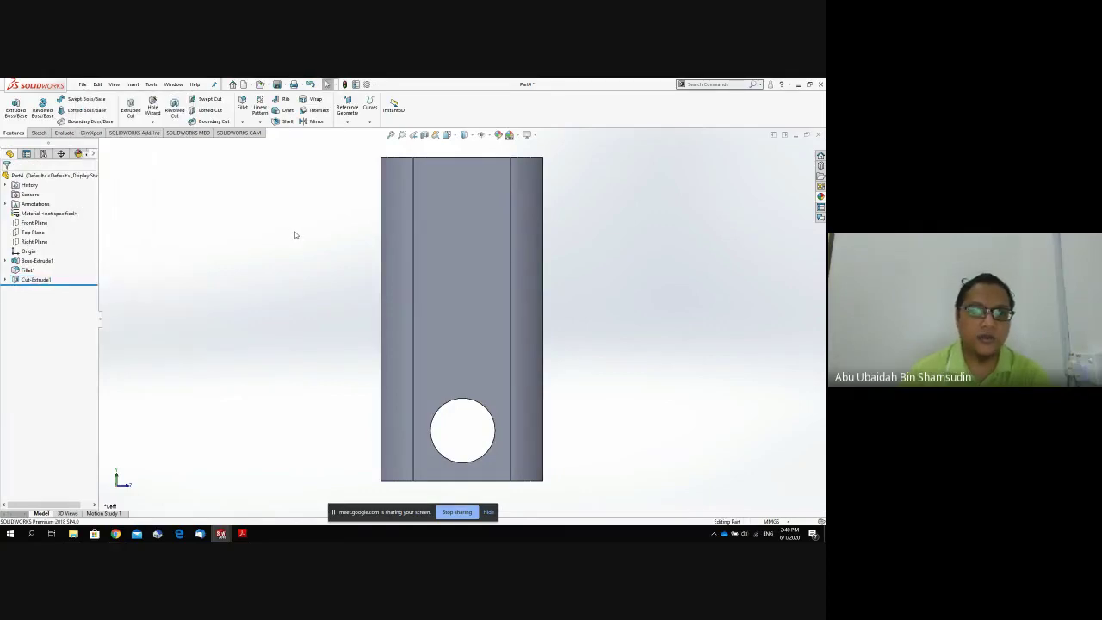
{"action": "key", "text": "ctrl+s"}
Save the part as Joint3 and close its window.
{"action": "left_click", "coordinate": [100, 156]}
{"action": "left_click", "coordinate": [85, 226]}
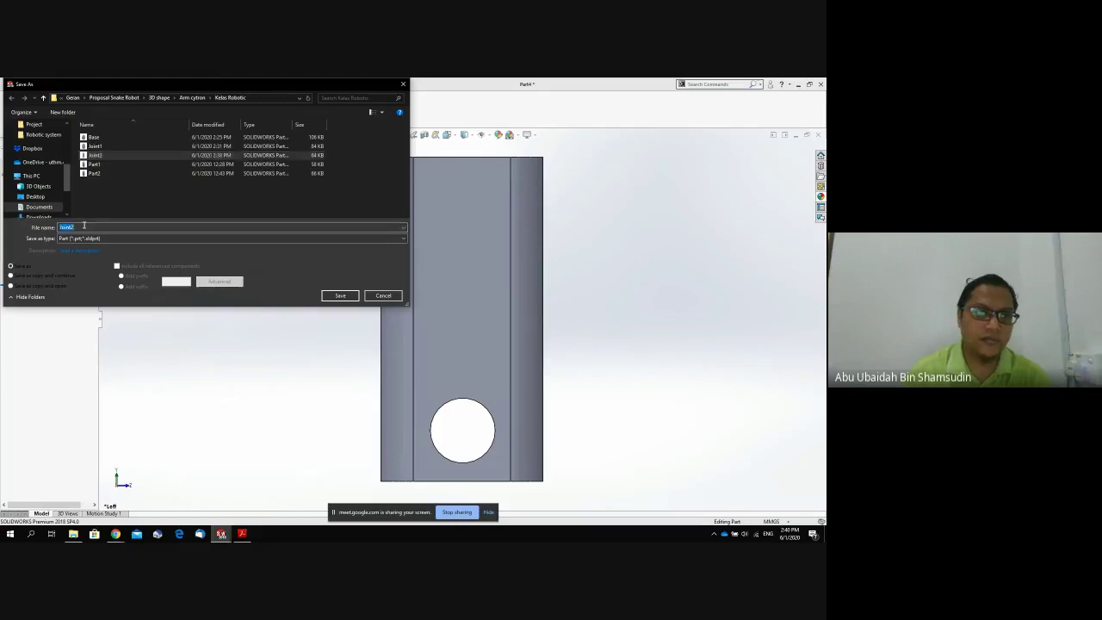
{"action": "type", "text": "Joint3"}
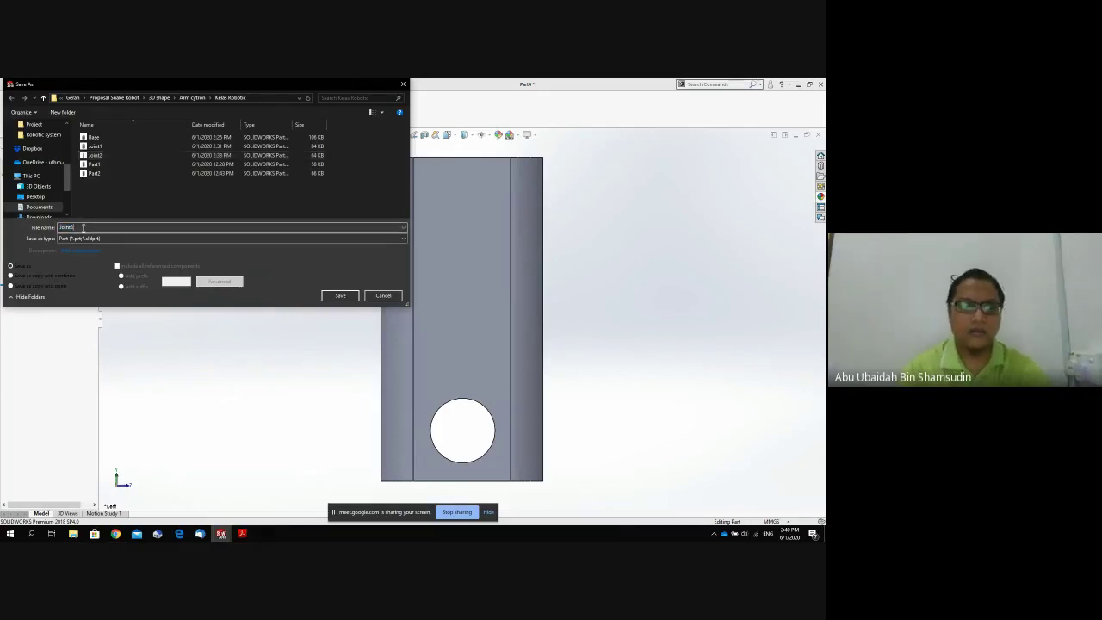
{"action": "key", "text": "Return"}
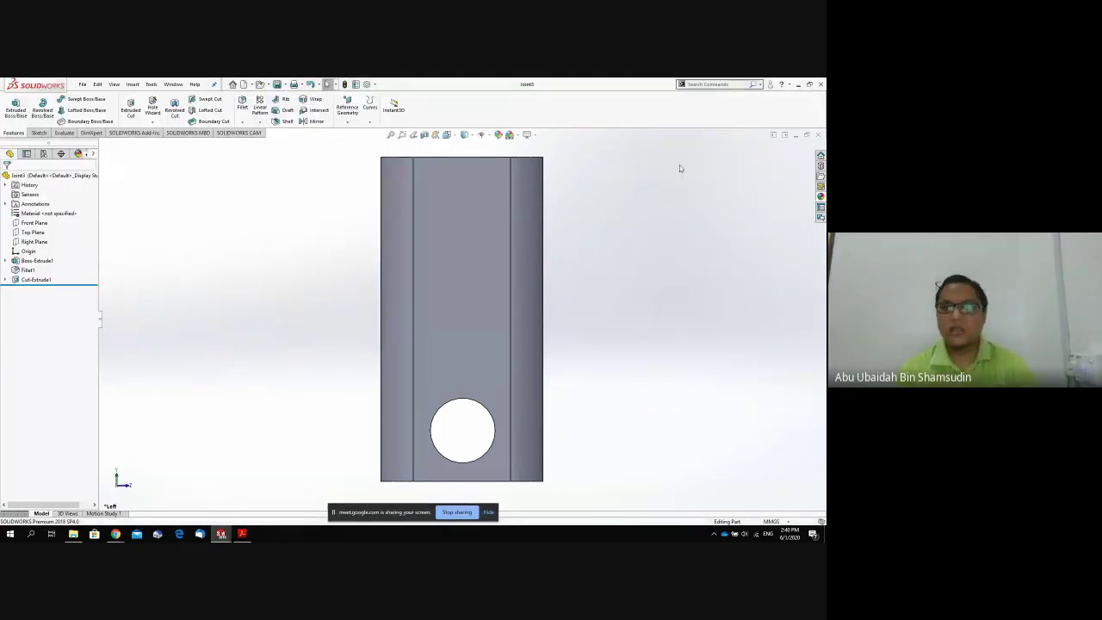
{"action": "left_click", "coordinate": [817, 135]}
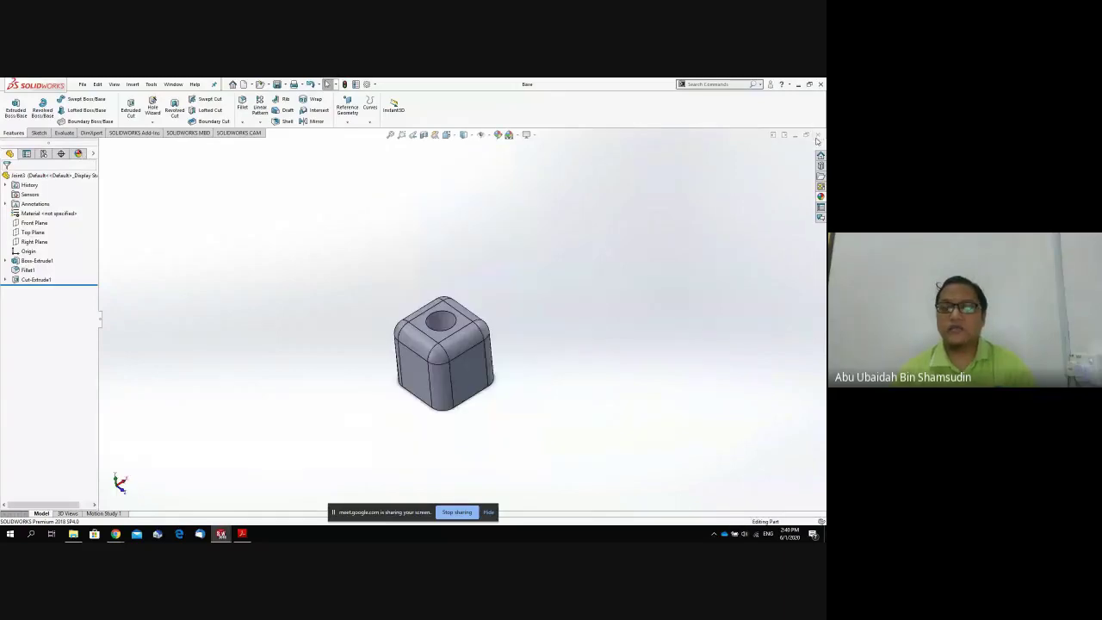
Close the Base part window to return to the Assem1 assembly.
{"action": "left_click", "coordinate": [817, 136]}
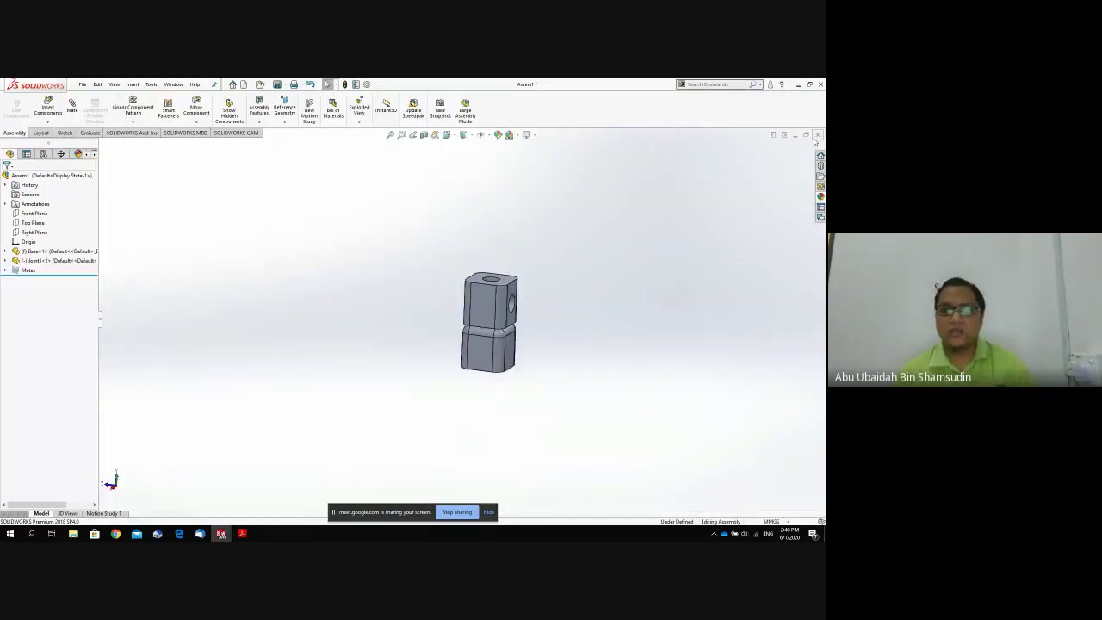
{"action": "middle_click_drag", "start_coordinate": [522, 318], "coordinate": [426, 330]}
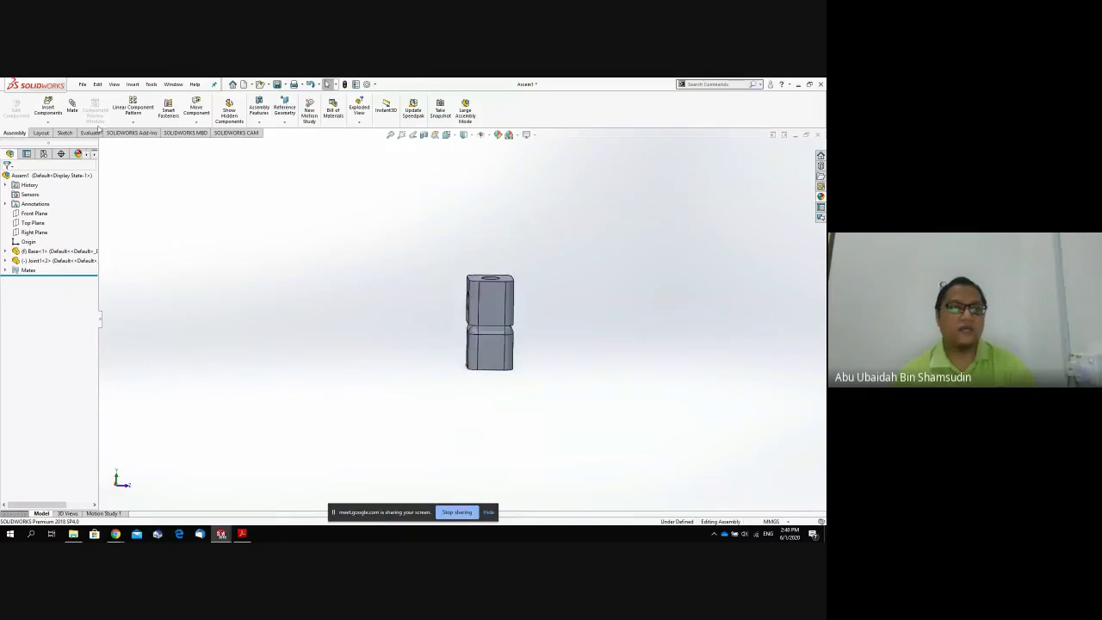
{"action": "left_click", "coordinate": [83, 84]}
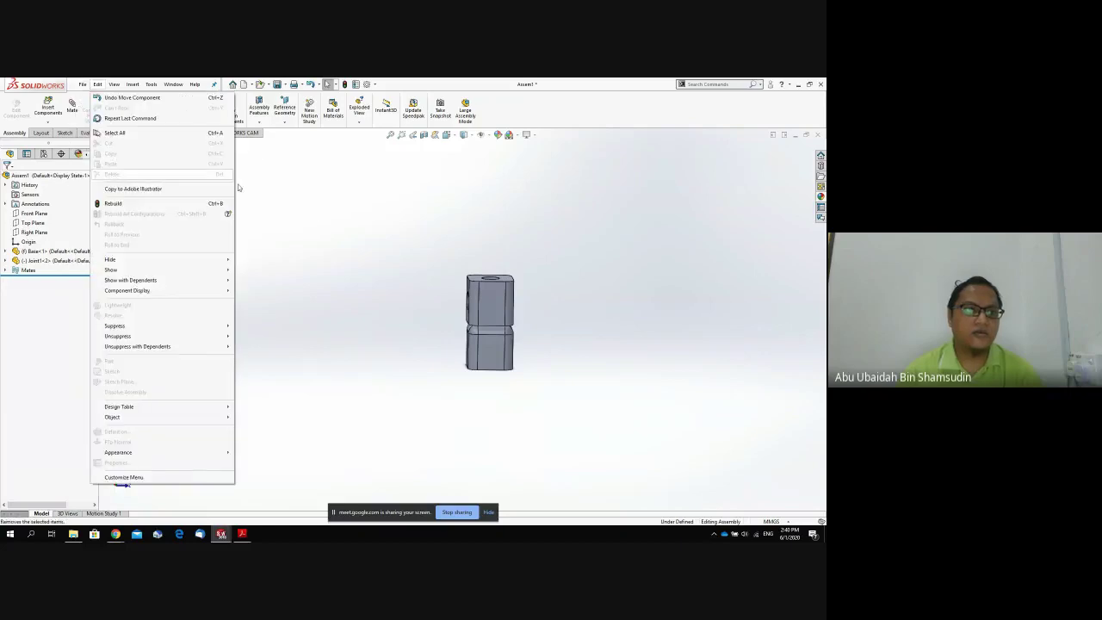
{"action": "left_click", "coordinate": [98, 85]}
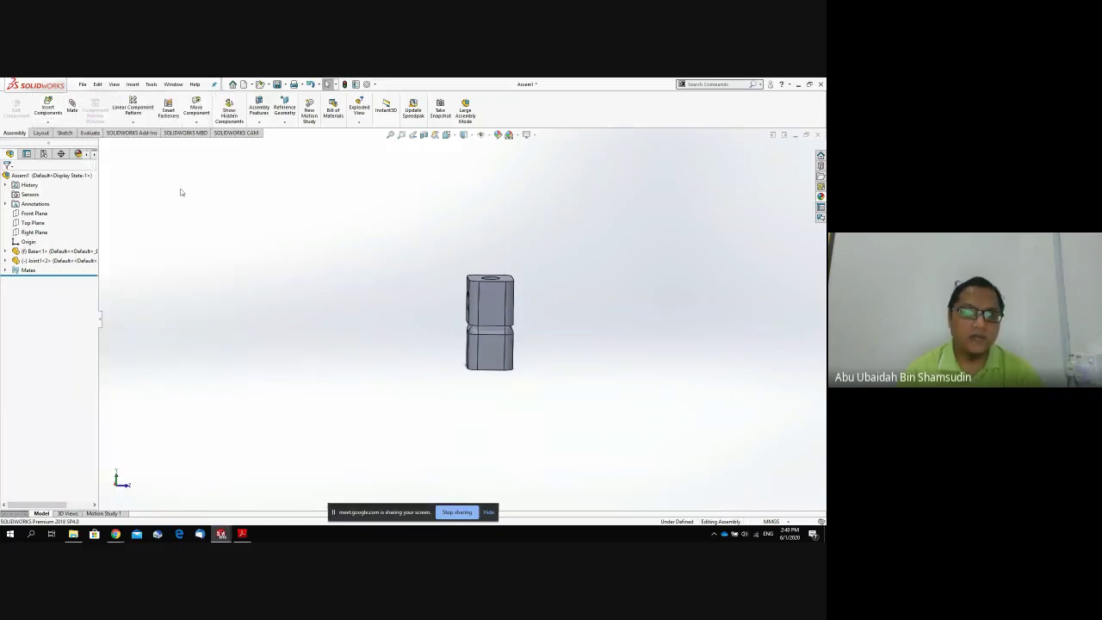
Insert Joint2 and Joint3 into the assembly, placing each in the graphics area.
{"action": "left_click", "coordinate": [49, 108]}
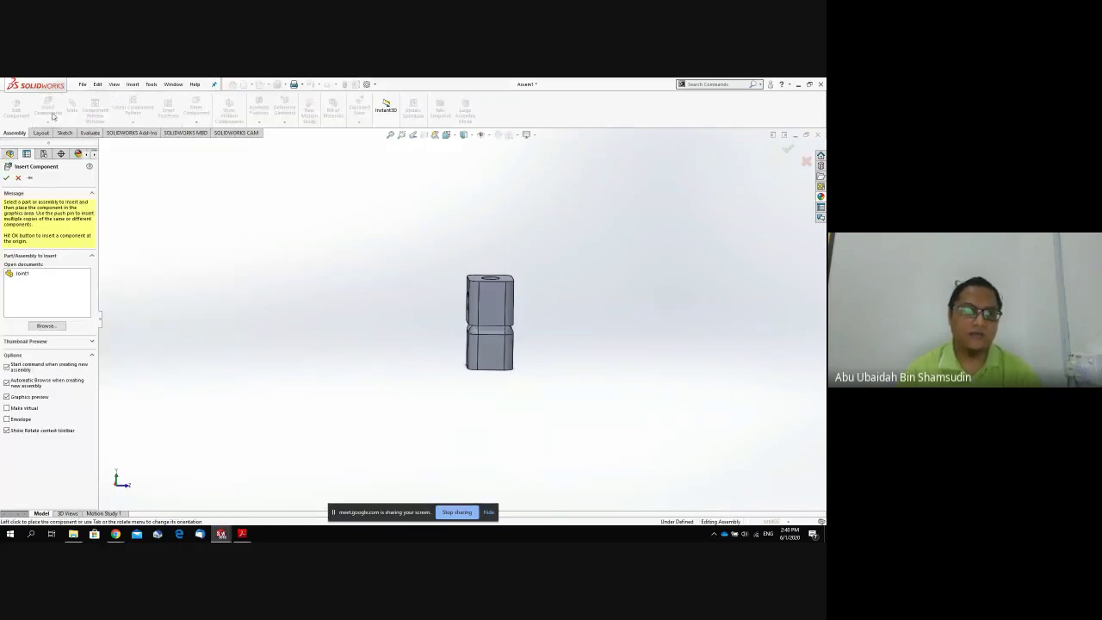
{"action": "left_click", "coordinate": [47, 325]}
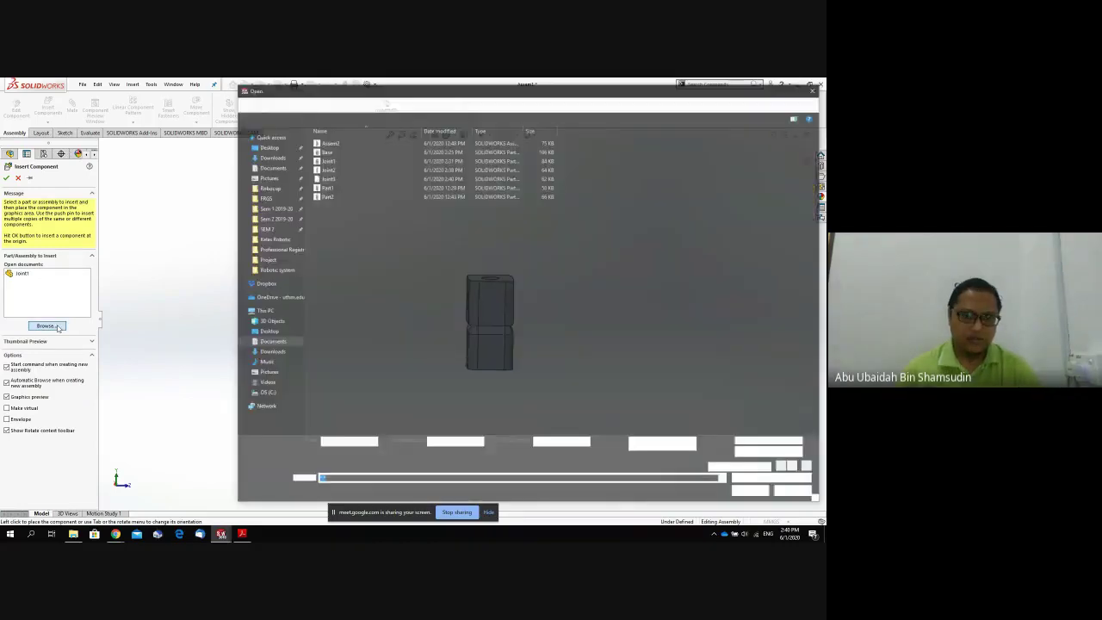
{"action": "left_click", "coordinate": [333, 168]}
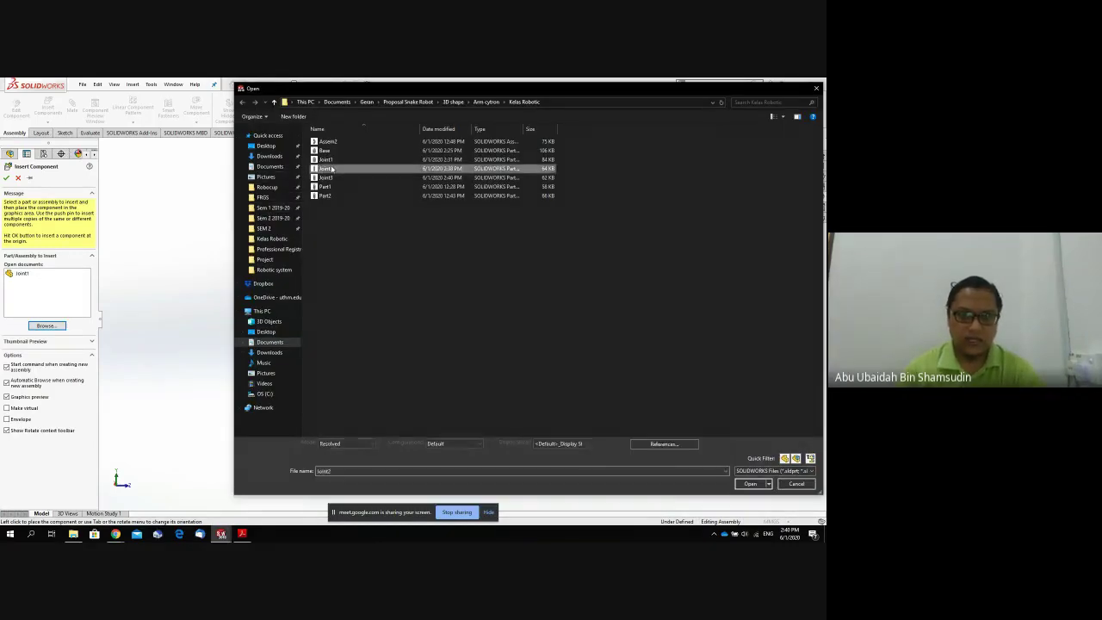
{"action": "left_click", "coordinate": [331, 177], "text": "shift"}
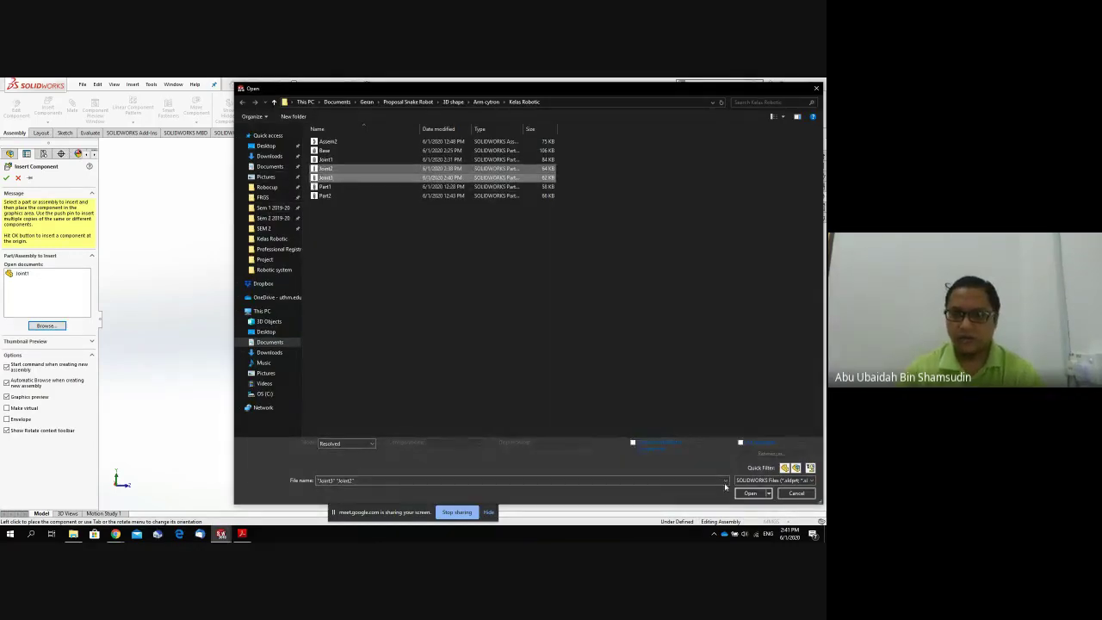
{"action": "left_click", "coordinate": [750, 493]}
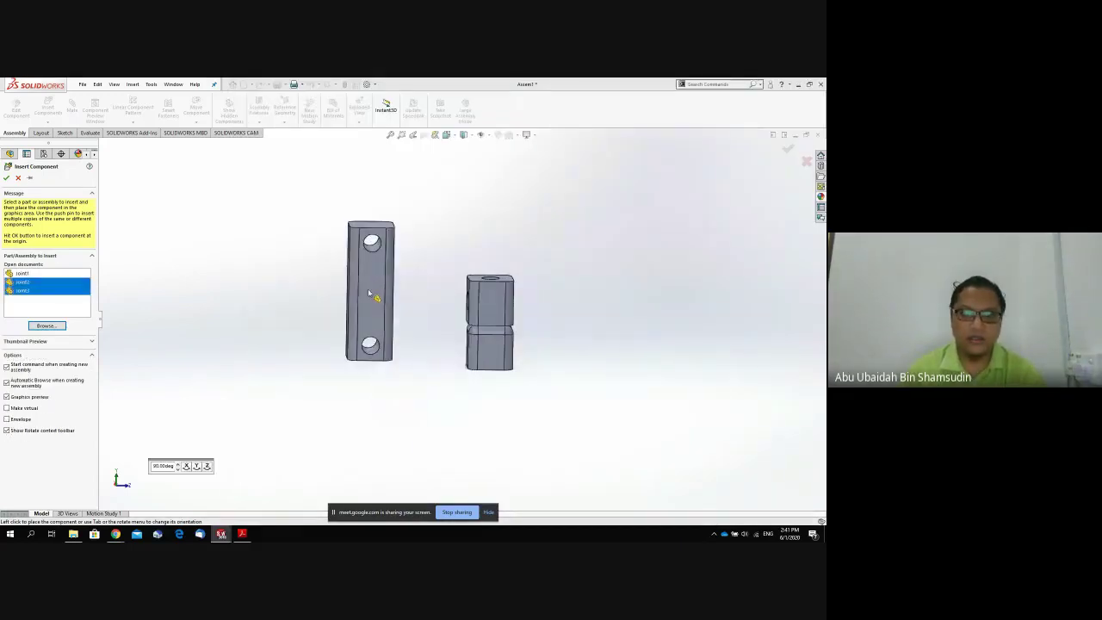
{"action": "left_click", "coordinate": [382, 247]}
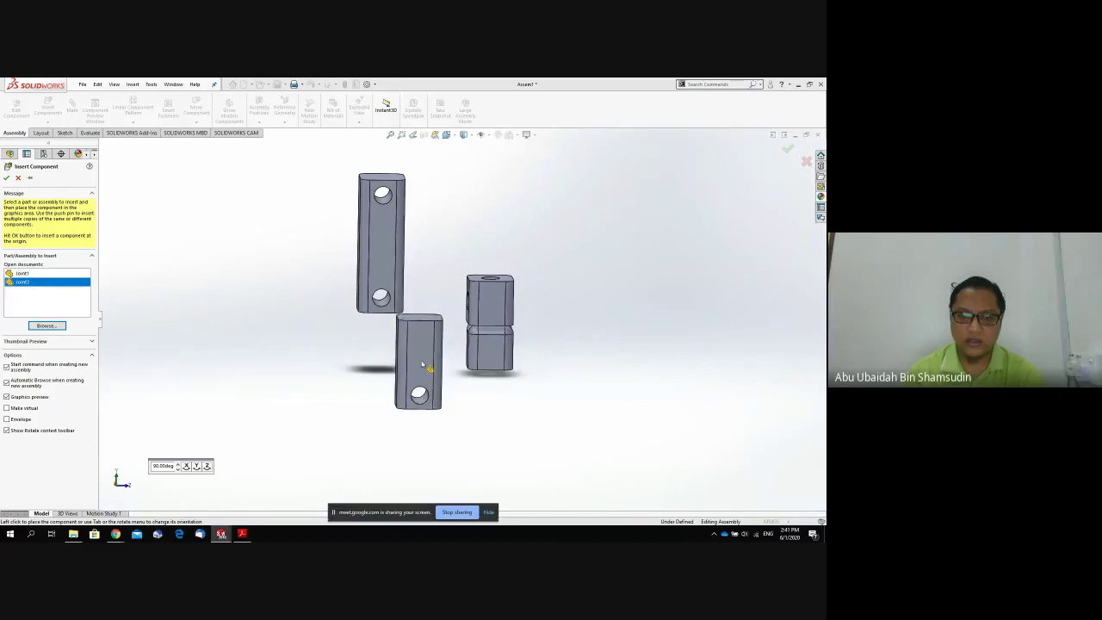
{"action": "left_click", "coordinate": [586, 259]}
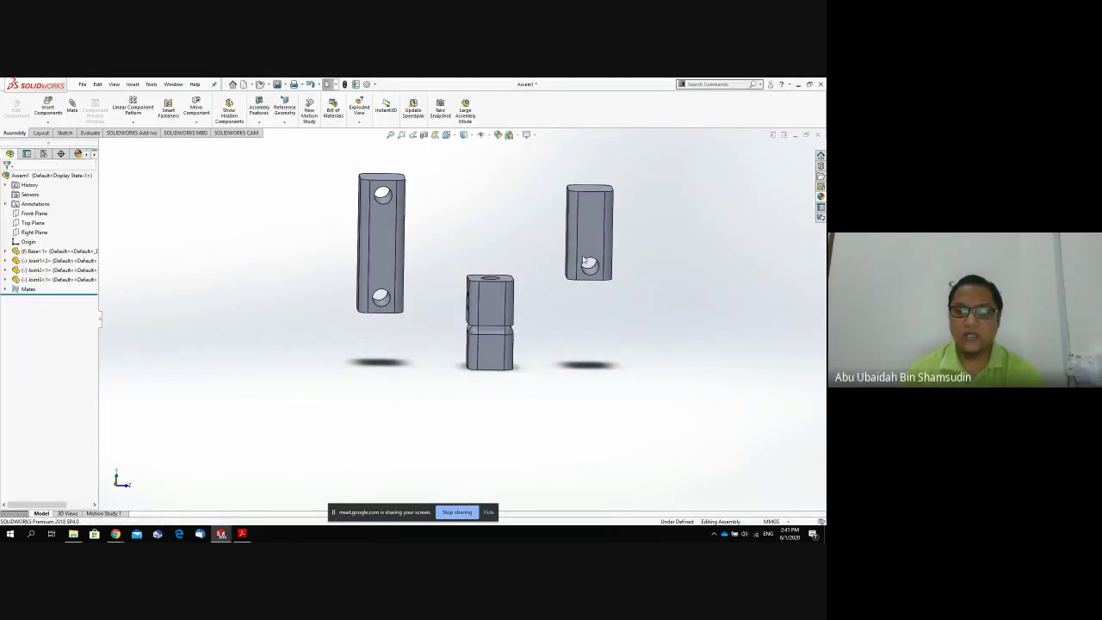
Mate Joint2's side face to Joint1's face with an anti-aligned Coincident mate.
{"action": "middle_click_drag", "start_coordinate": [527, 327], "coordinate": [405, 308]}
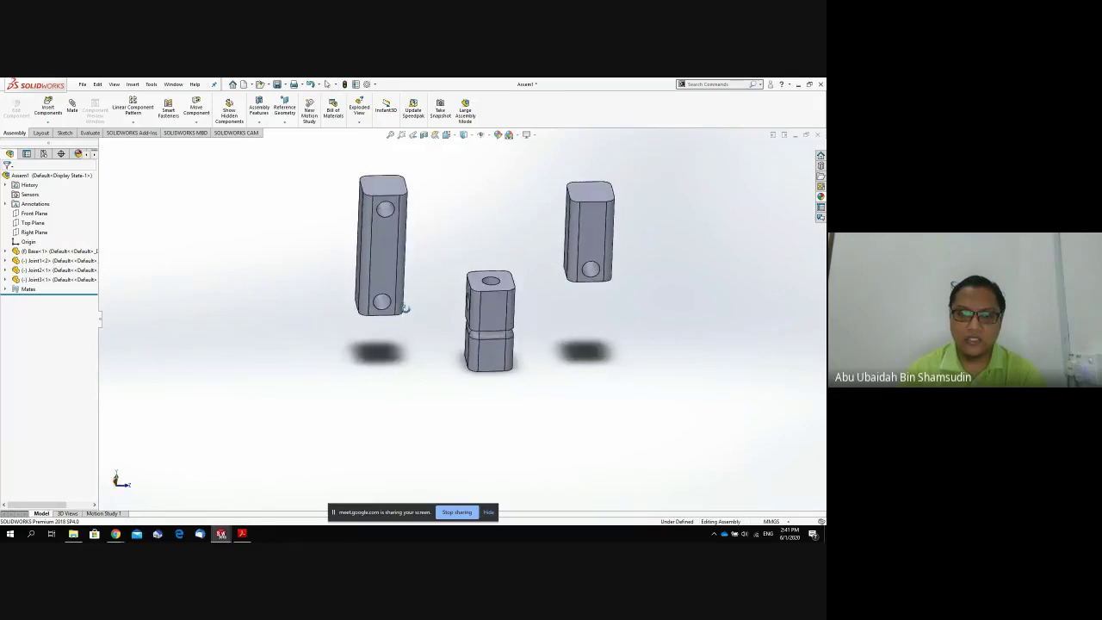
{"action": "left_click", "coordinate": [401, 304]}
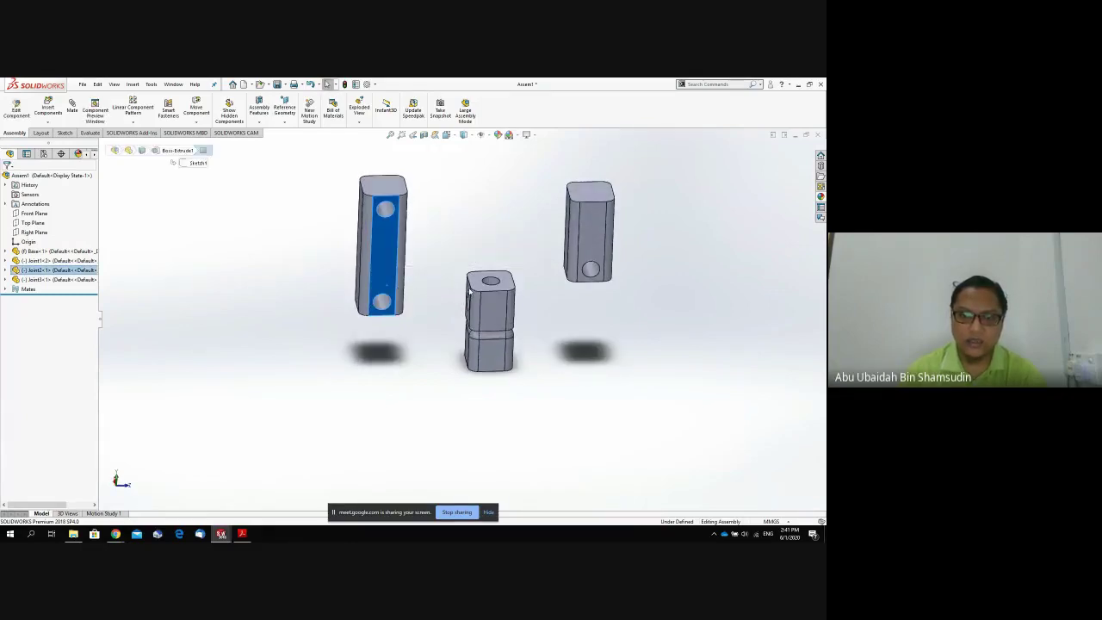
{"action": "left_click", "coordinate": [469, 293], "text": "ctrl"}
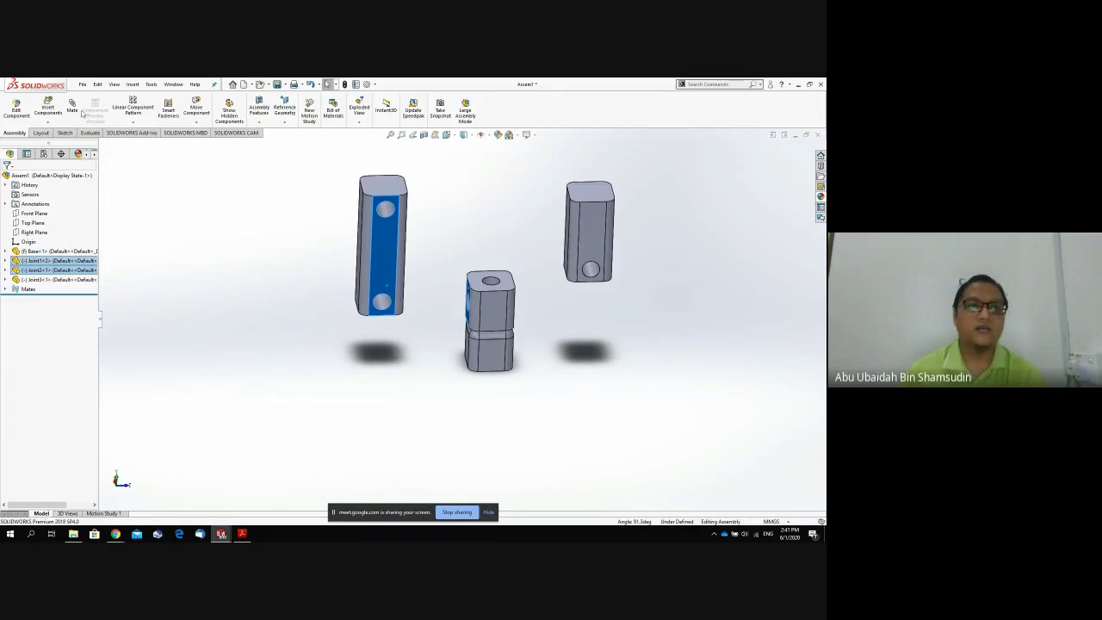
{"action": "scroll", "coordinate": [375, 250], "scroll_direction": "down", "scroll_amount": 3}
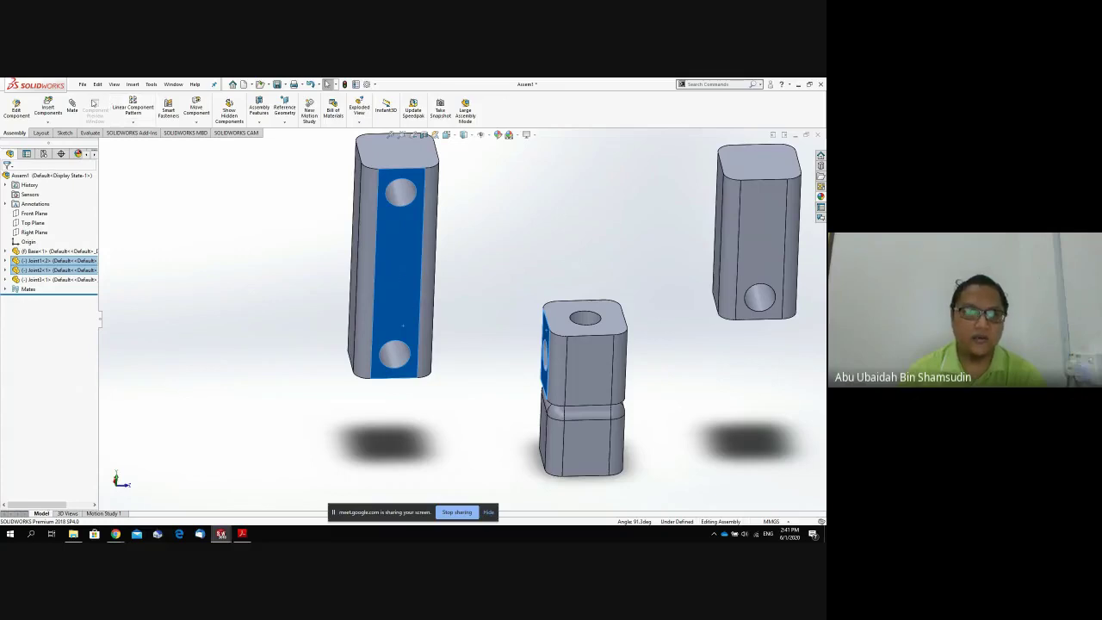
{"action": "left_click", "coordinate": [81, 108]}
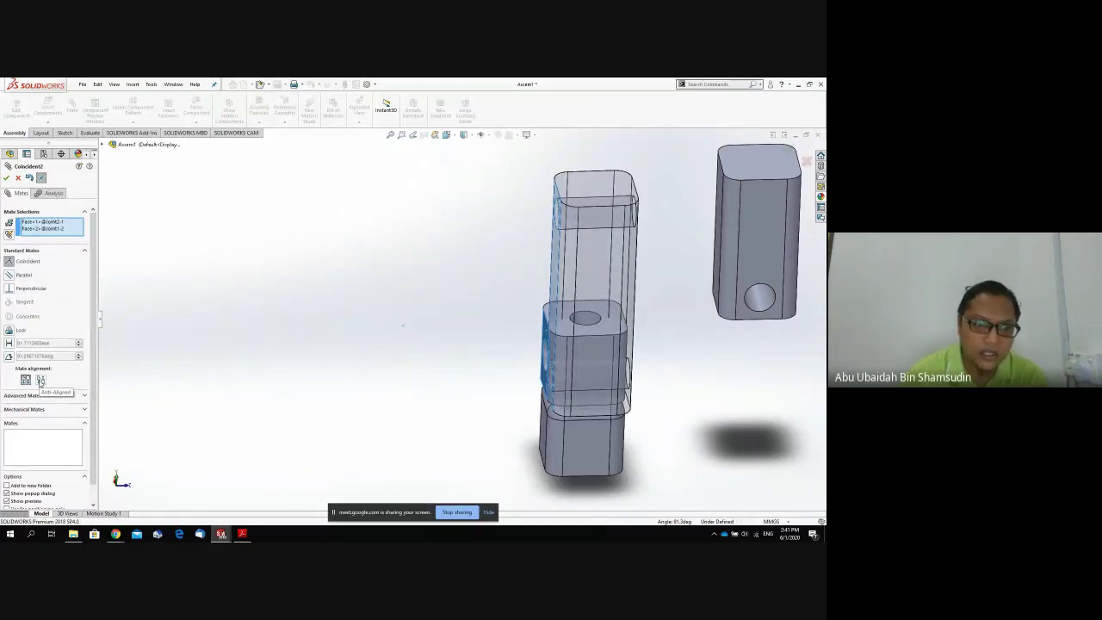
{"action": "left_click", "coordinate": [41, 380]}
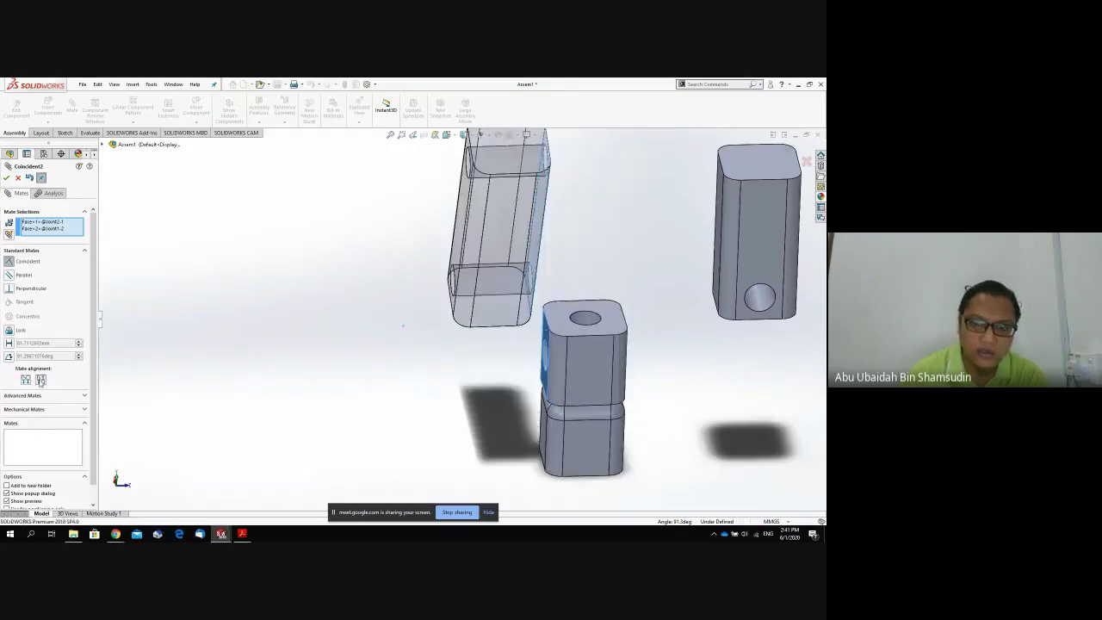
{"action": "middle_click_drag", "start_coordinate": [354, 353], "coordinate": [399, 364]}
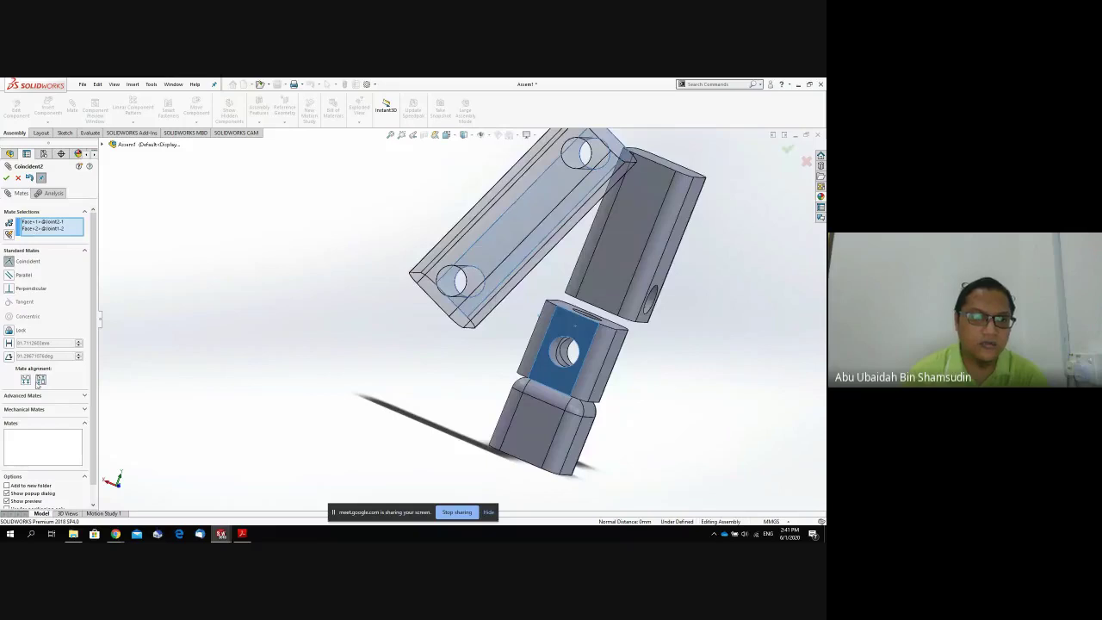
{"action": "left_click", "coordinate": [27, 383]}
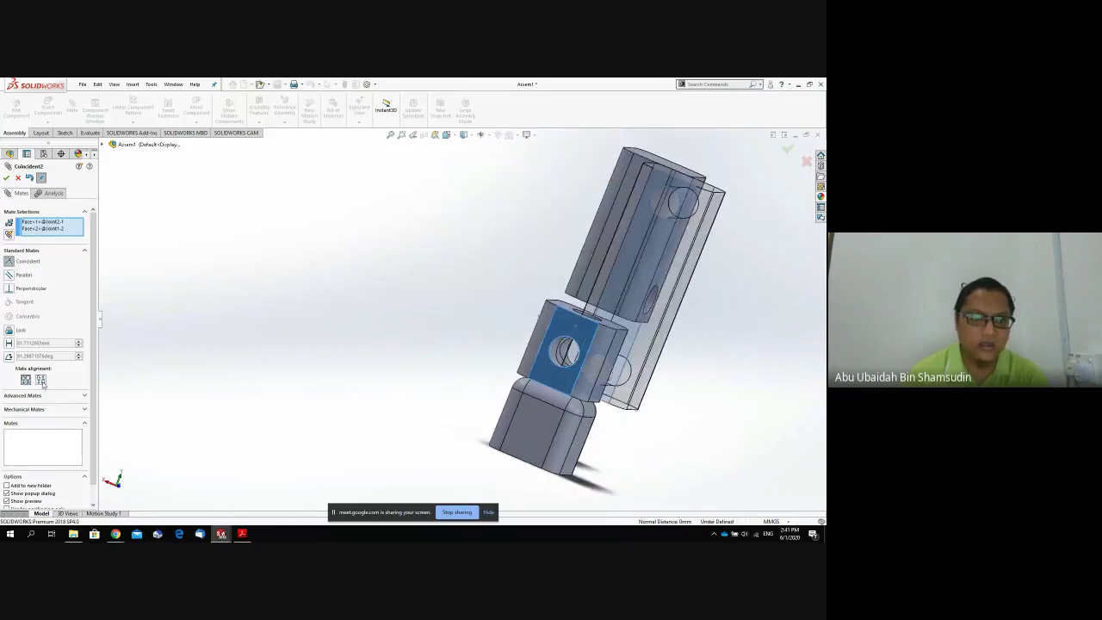
{"action": "left_click", "coordinate": [40, 381]}
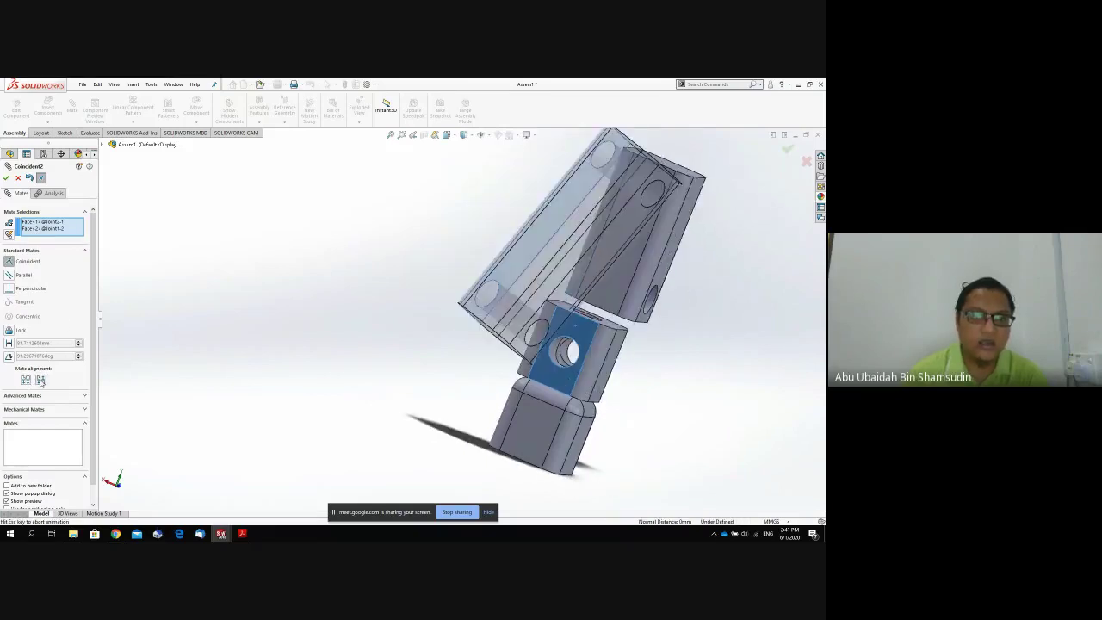
{"action": "left_click", "coordinate": [6, 179]}
Add a Concentric mate between Joint2's lower hole and Joint1's hole, then swing the link upright.
{"action": "mouse_move", "coordinate": [451, 391]}
{"action": "middle_mouse_down"}
{"action": "mouse_move", "coordinate": [438, 389]}
{"action": "mouse_move", "coordinate": [437, 406]}
{"action": "middle_mouse_up"}
{"action": "left_click", "coordinate": [514, 232]}
{"action": "left_click_drag", "start_coordinate": [515, 232], "coordinate": [526, 249]}
{"action": "left_click", "coordinate": [424, 334]}
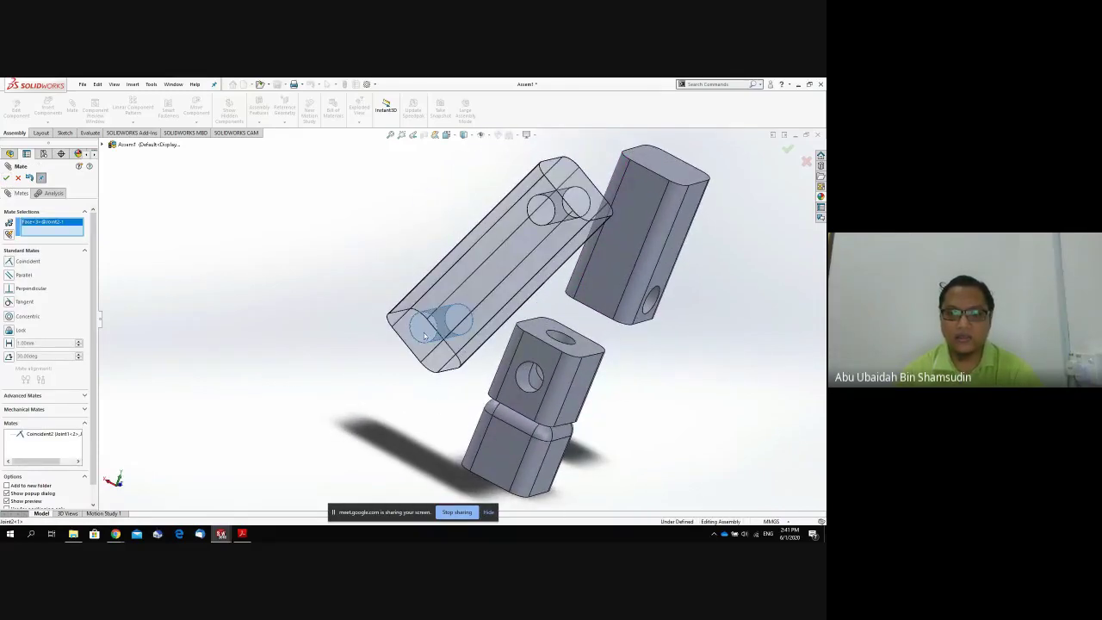
{"action": "left_click", "coordinate": [523, 379]}
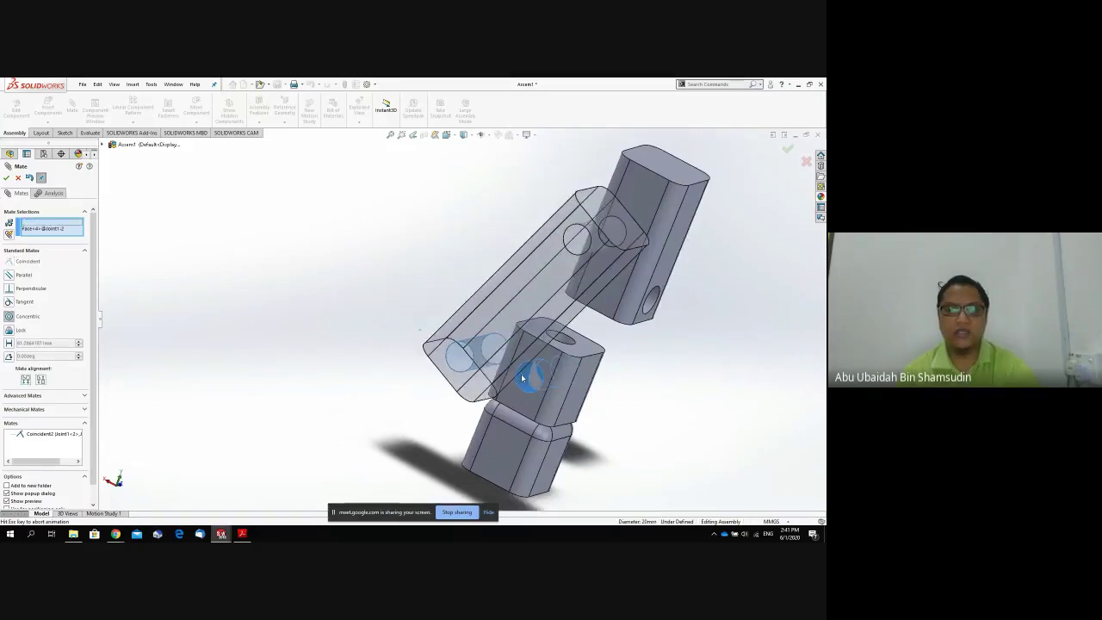
{"action": "left_click", "coordinate": [7, 178]}
{"action": "left_click_drag", "start_coordinate": [633, 280], "coordinate": [564, 240]}
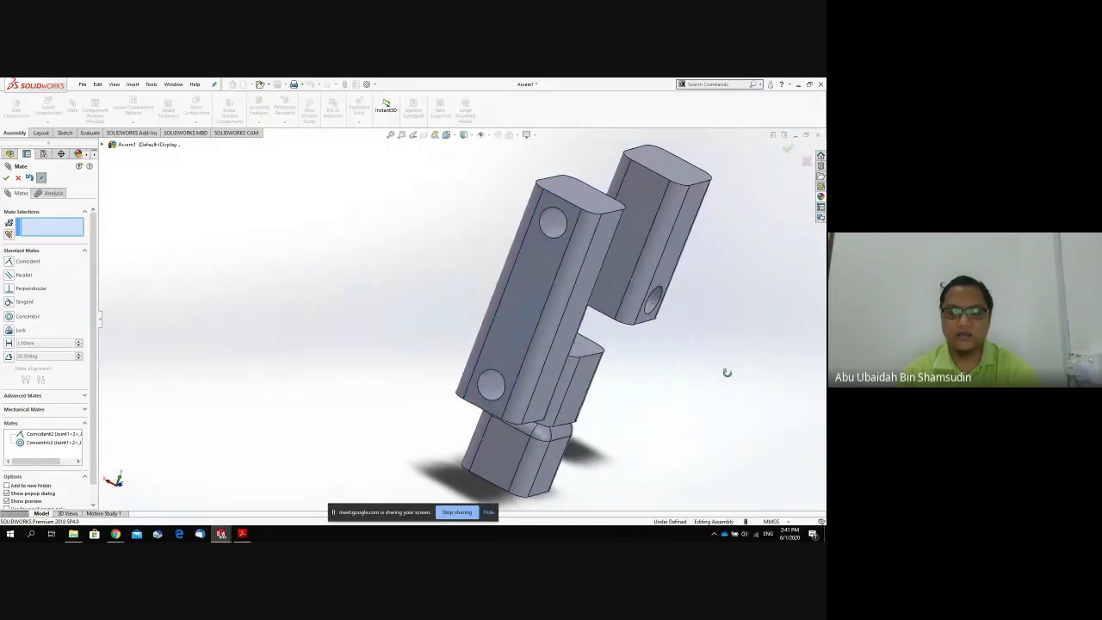
{"action": "middle_click_drag", "start_coordinate": [726, 371], "coordinate": [504, 264]}
Mate a Joint3 face to the matching Joint2 face with a flipped Coincident mate.
{"action": "left_click", "coordinate": [689, 269]}
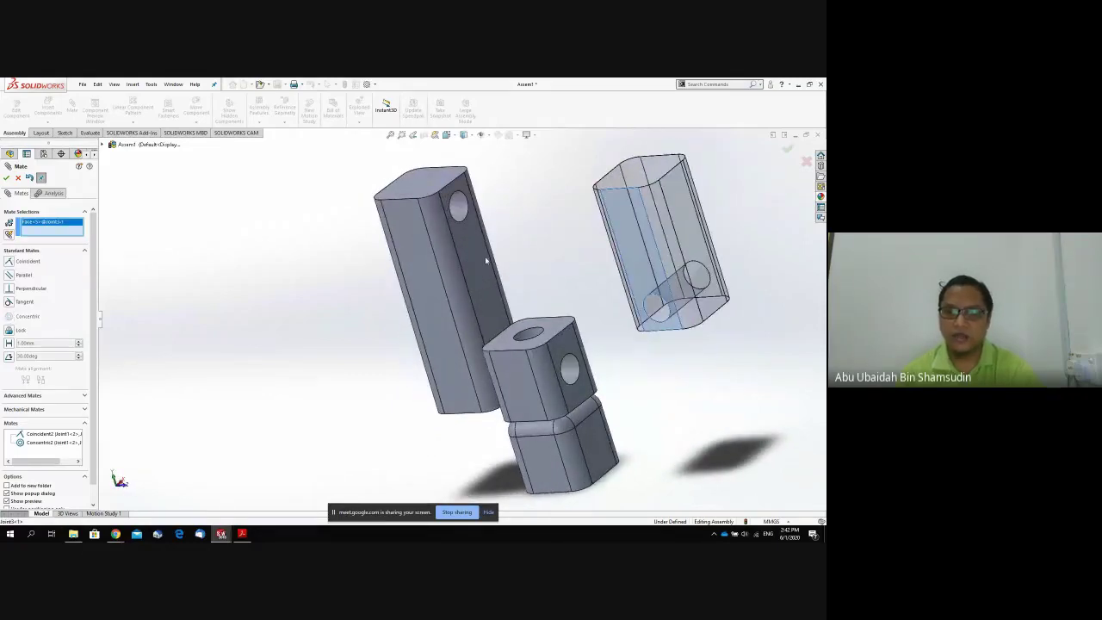
{"action": "left_click", "coordinate": [482, 264]}
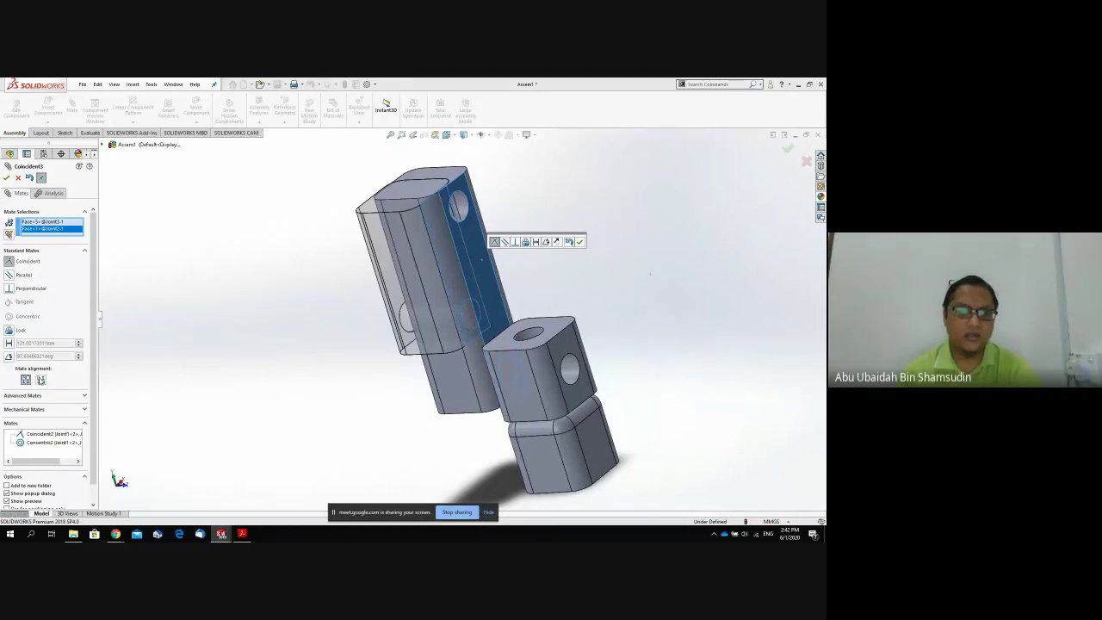
{"action": "left_click", "coordinate": [40, 380]}
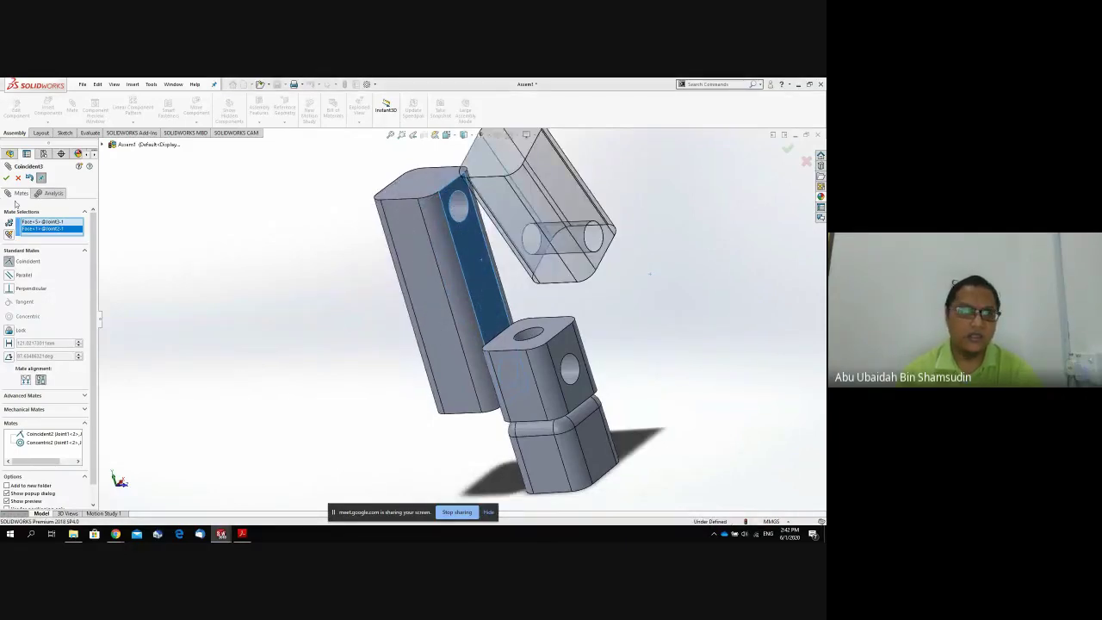
{"action": "left_click", "coordinate": [7, 178]}
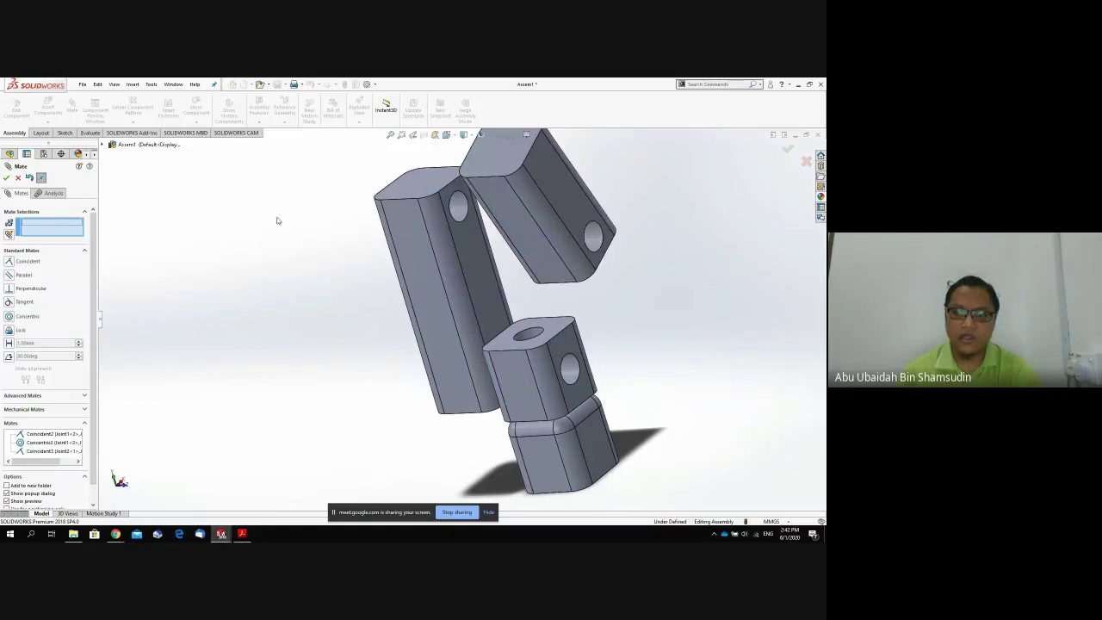
Make Joint3's hole concentric with Joint2's upper hole and finish the mates.
{"action": "left_click", "coordinate": [597, 244]}
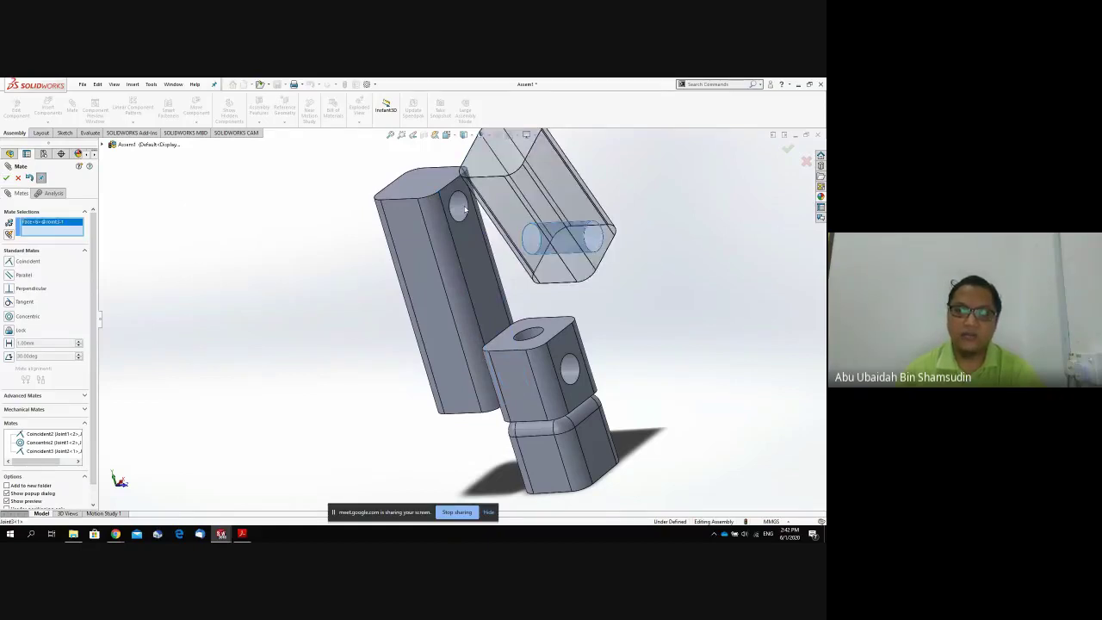
{"action": "left_click", "coordinate": [464, 207]}
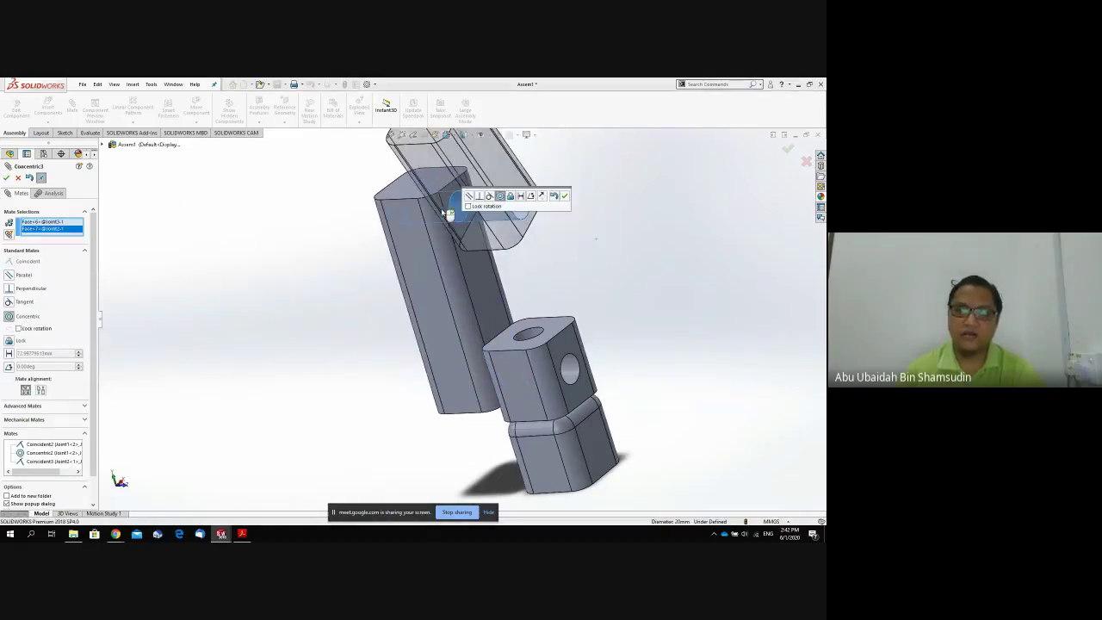
{"action": "left_click", "coordinate": [7, 179]}
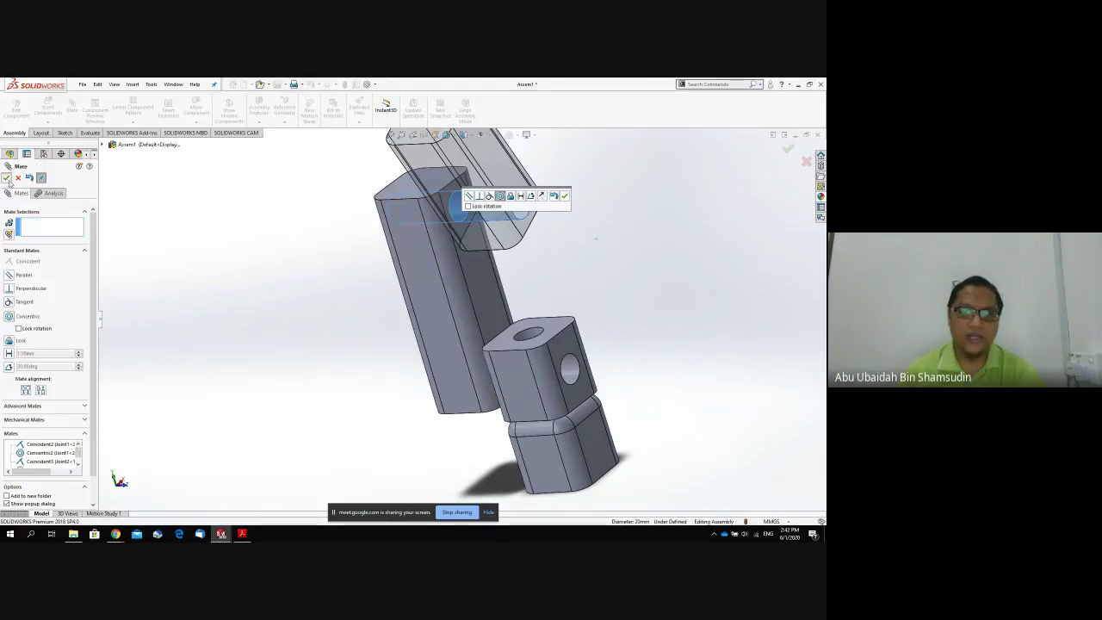
{"action": "scroll", "coordinate": [607, 311], "scroll_direction": "up", "scroll_amount": 4}
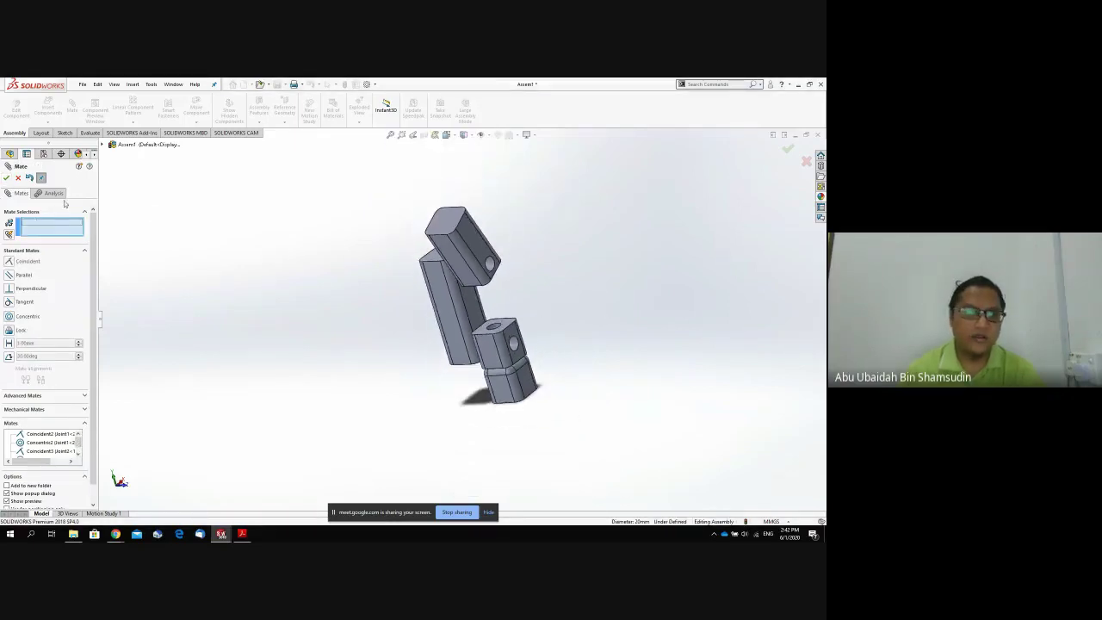
{"action": "left_click", "coordinate": [6, 178]}
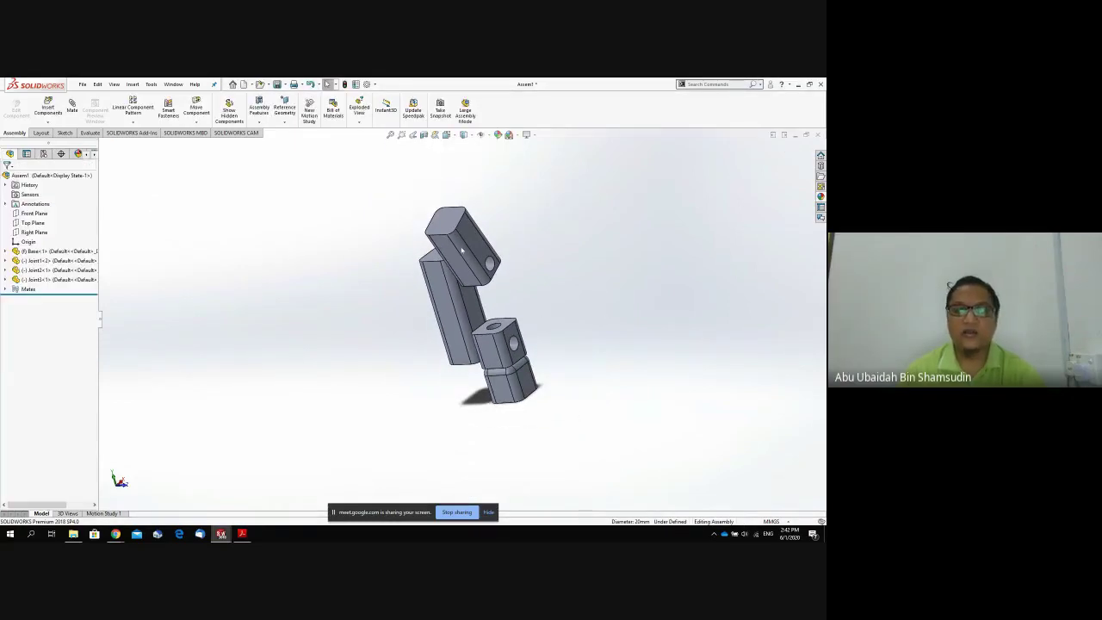
Drag the mated links to test their joints and swing them into an upright stack.
{"action": "left_click_drag", "start_coordinate": [463, 250], "coordinate": [459, 222]}
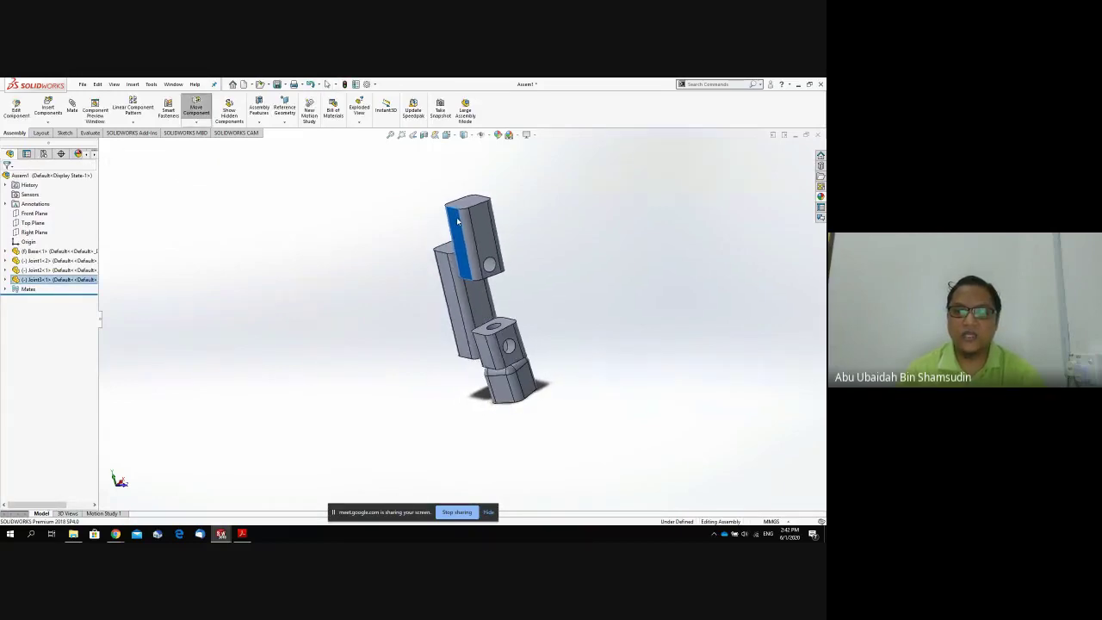
{"action": "middle_click_drag", "start_coordinate": [504, 282], "coordinate": [547, 285]}
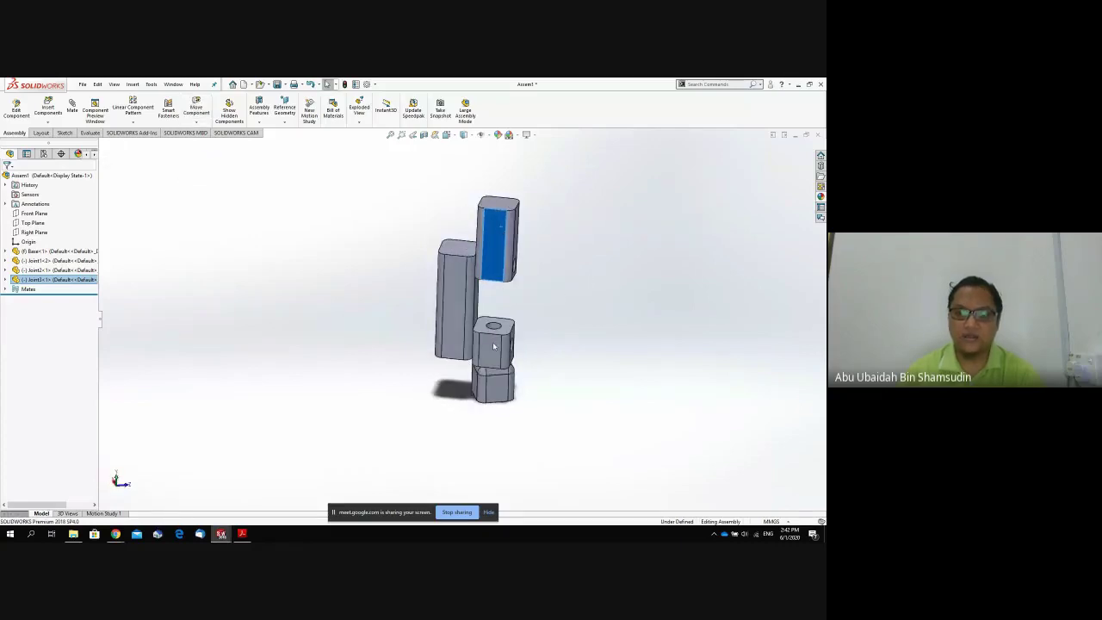
{"action": "mouse_move", "coordinate": [494, 347]}
{"action": "left_mouse_down"}
{"action": "mouse_move", "coordinate": [509, 343]}
{"action": "mouse_move", "coordinate": [496, 347]}
{"action": "left_mouse_up"}
{"action": "left_click_drag", "start_coordinate": [461, 298], "coordinate": [455, 264]}
{"action": "mouse_move", "coordinate": [490, 220]}
{"action": "left_mouse_down"}
{"action": "mouse_move", "coordinate": [492, 262]}
{"action": "mouse_move", "coordinate": [491, 207]}
{"action": "mouse_move", "coordinate": [488, 221]}
{"action": "left_mouse_up"}
{"action": "left_click_drag", "start_coordinate": [457, 285], "coordinate": [463, 290]}
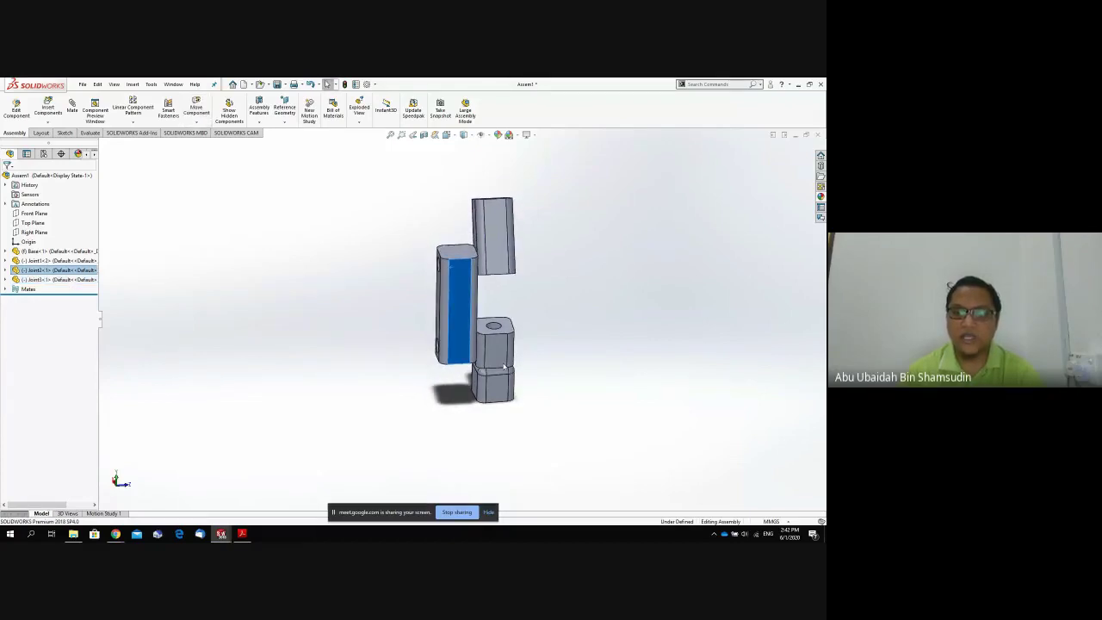
{"action": "left_click_drag", "start_coordinate": [510, 368], "coordinate": [507, 365]}
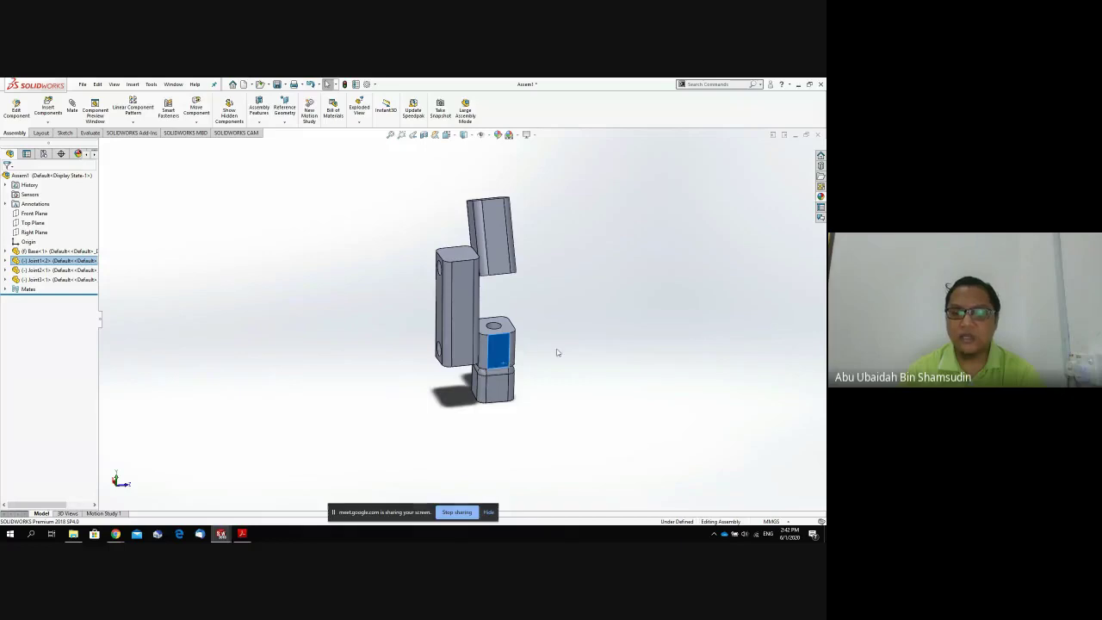
{"action": "middle_click_drag", "start_coordinate": [557, 352], "coordinate": [581, 346]}
In a standard side view, nudge Joint2 and straighten Joint3's angle.
{"action": "key", "text": "space"}
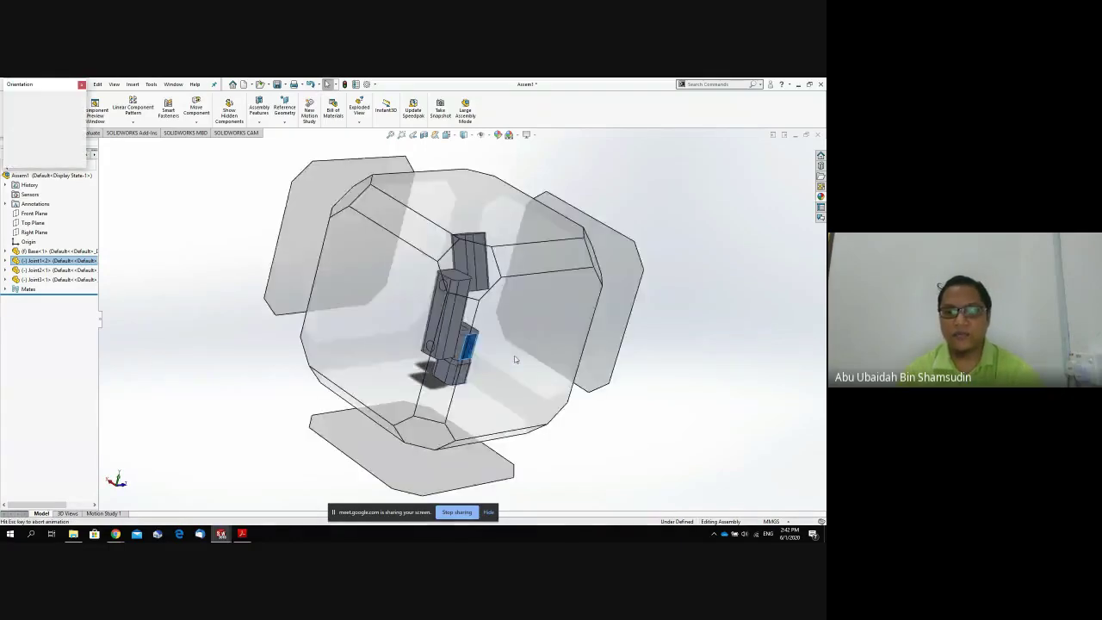
{"action": "left_click", "coordinate": [375, 370]}
{"action": "key", "text": "s"}
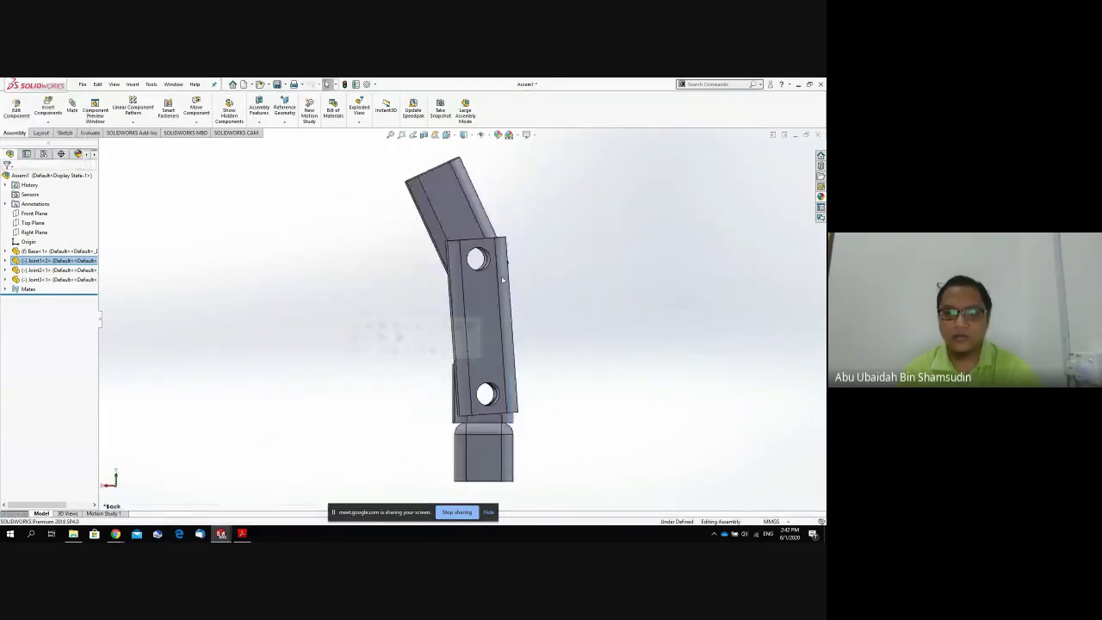
{"action": "left_click_drag", "start_coordinate": [496, 273], "coordinate": [506, 275]}
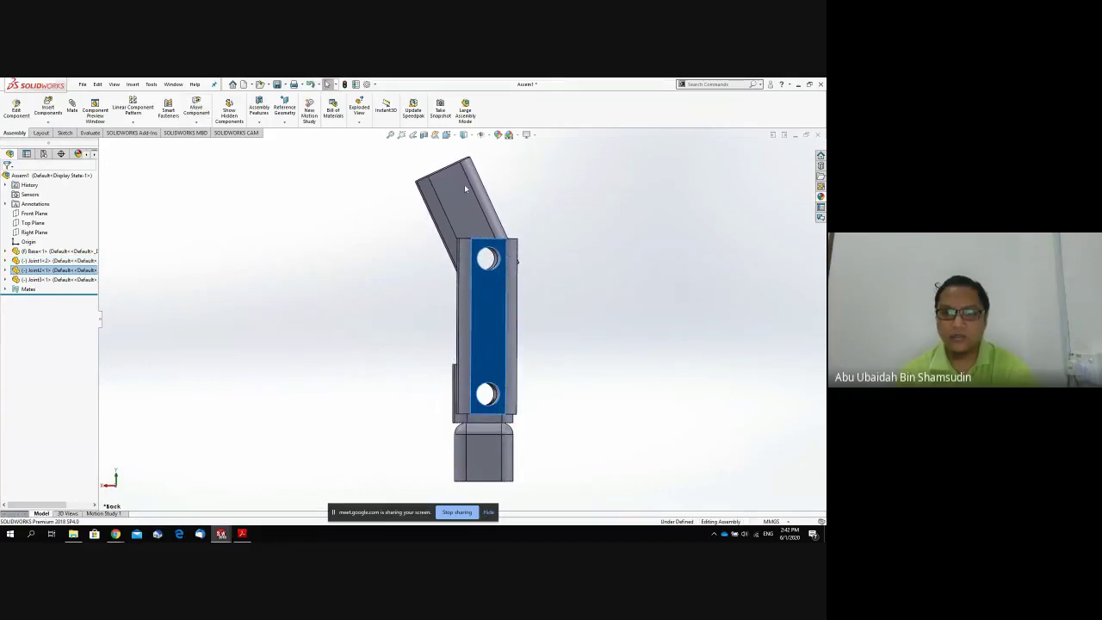
{"action": "left_click_drag", "start_coordinate": [464, 184], "coordinate": [488, 177]}
{"action": "middle_click_drag", "start_coordinate": [544, 334], "coordinate": [541, 337]}
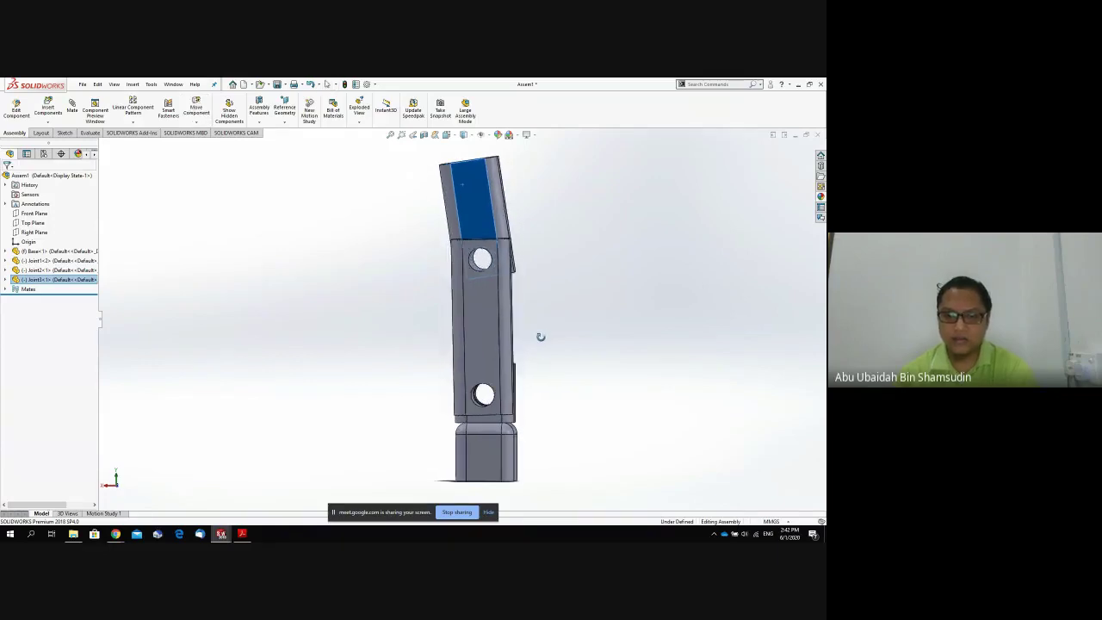
{"action": "left_click_drag", "start_coordinate": [499, 325], "coordinate": [498, 324]}
{"action": "right_click", "coordinate": [498, 324]}
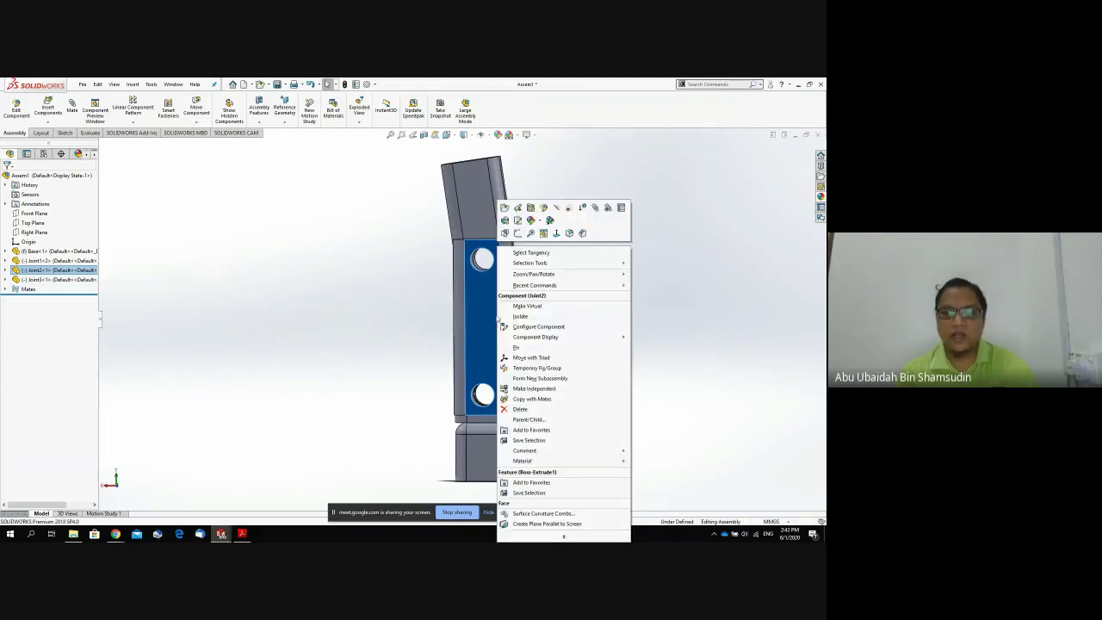
Fix Joint2 in place and rotate Joint3 upright, checking alignment from the back view.
{"action": "left_click", "coordinate": [521, 347]}
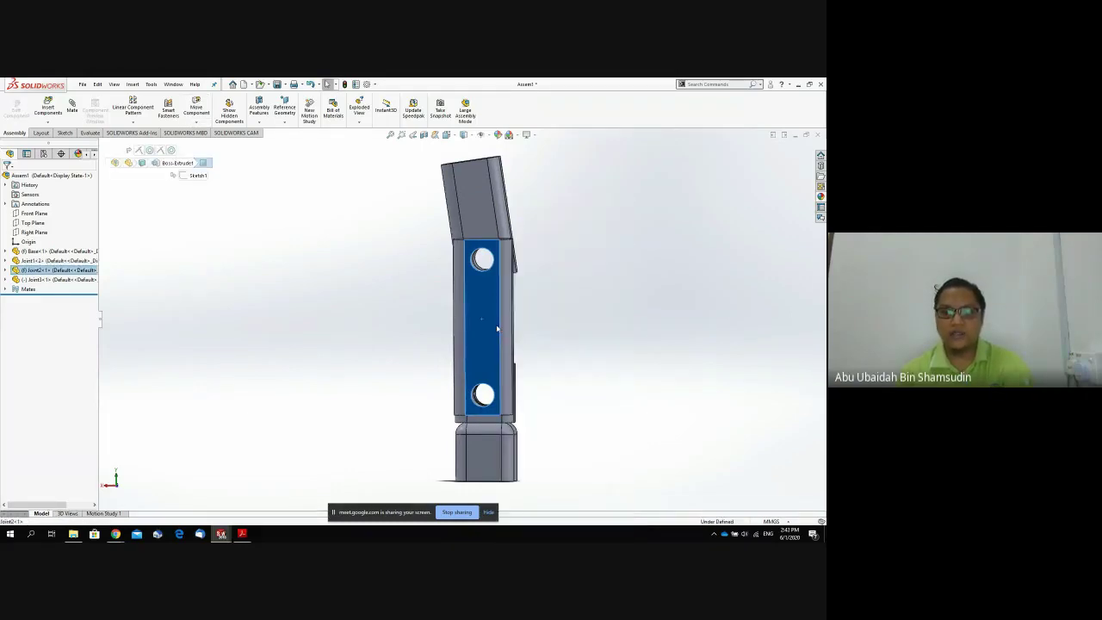
{"action": "left_click_drag", "start_coordinate": [481, 193], "coordinate": [526, 221]}
{"action": "key", "text": "space"}
{"action": "left_click", "coordinate": [386, 316]}
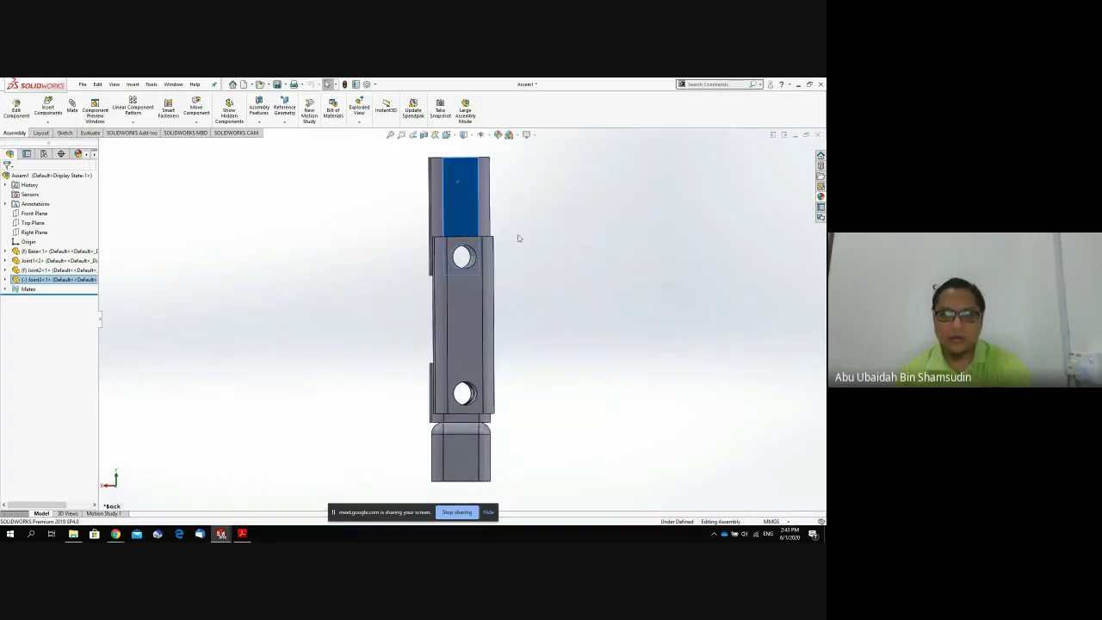
{"action": "middle_click_drag", "start_coordinate": [519, 238], "coordinate": [515, 236]}
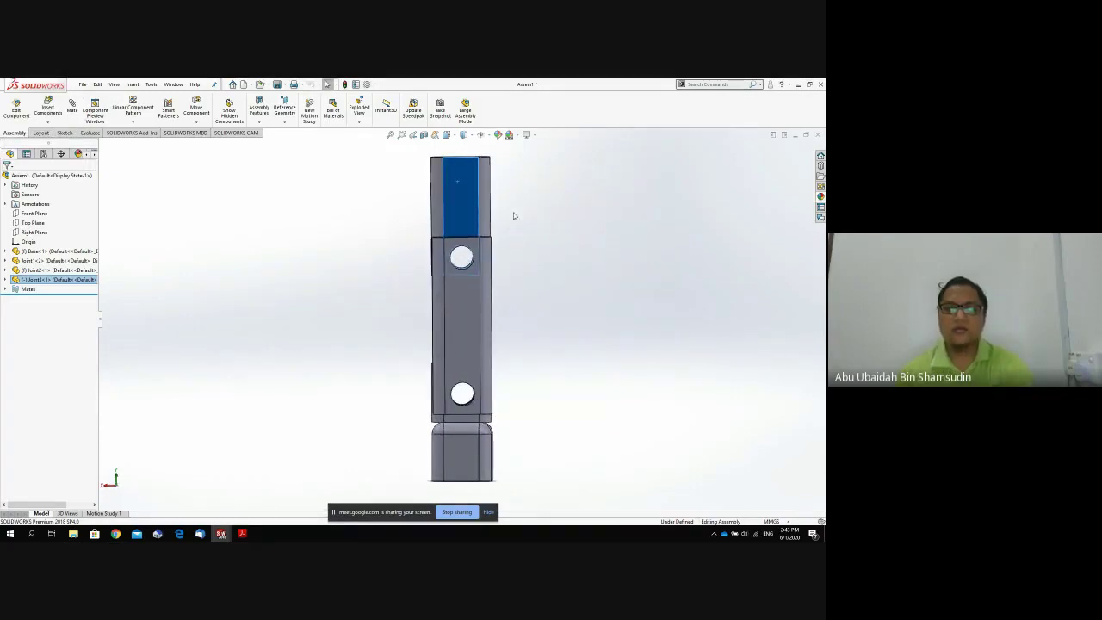
{"action": "left_click", "coordinate": [593, 291]}
{"action": "middle_click_drag", "start_coordinate": [594, 293], "coordinate": [546, 342]}
Switch to the Left view to confirm the arm stands straight.
{"action": "key", "text": "space"}
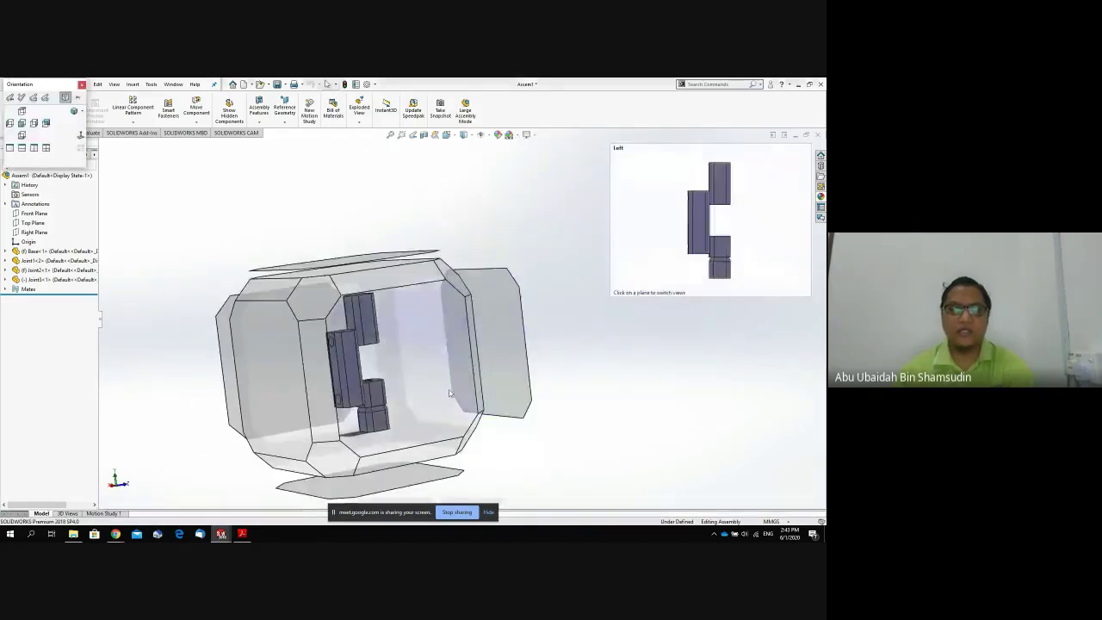
{"action": "left_click", "coordinate": [449, 393]}
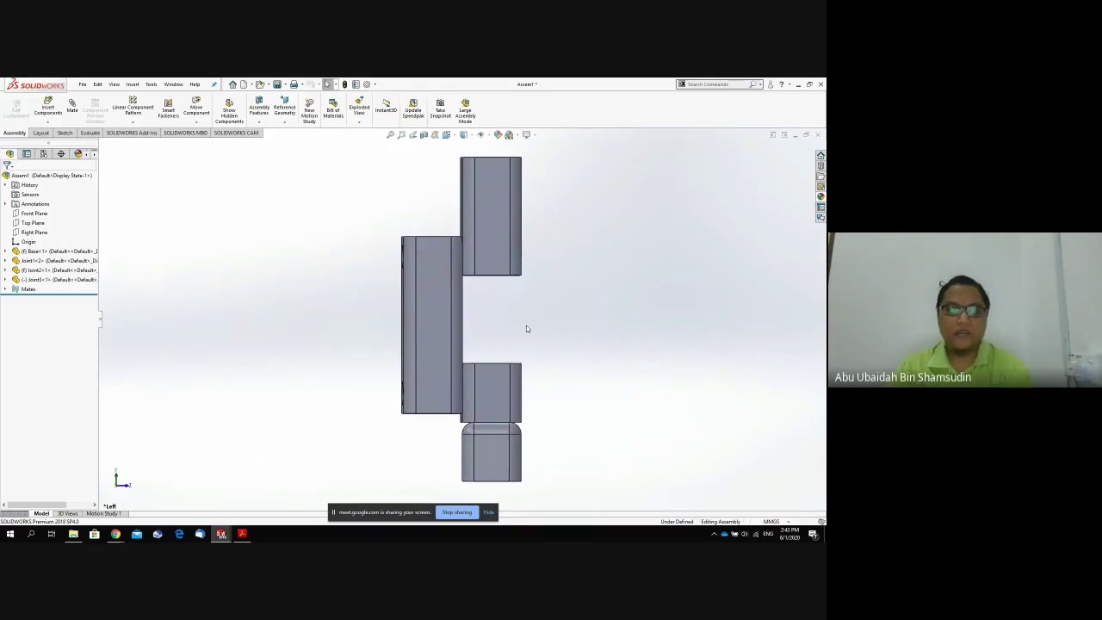
{"action": "left_click", "coordinate": [115, 534]}
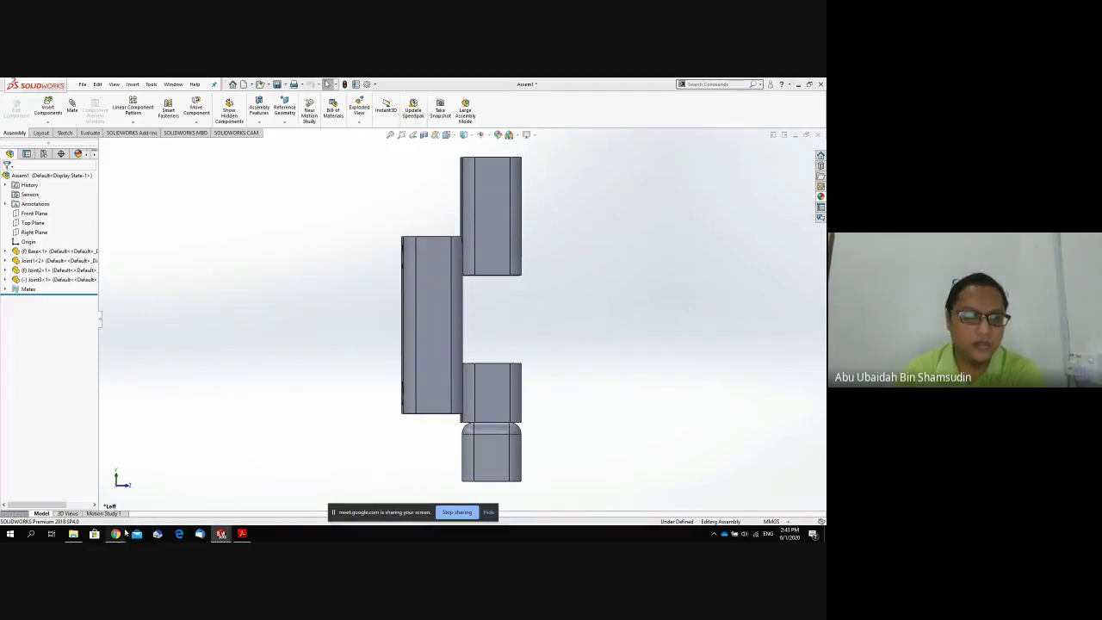
{"action": "left_click", "coordinate": [137, 500]}
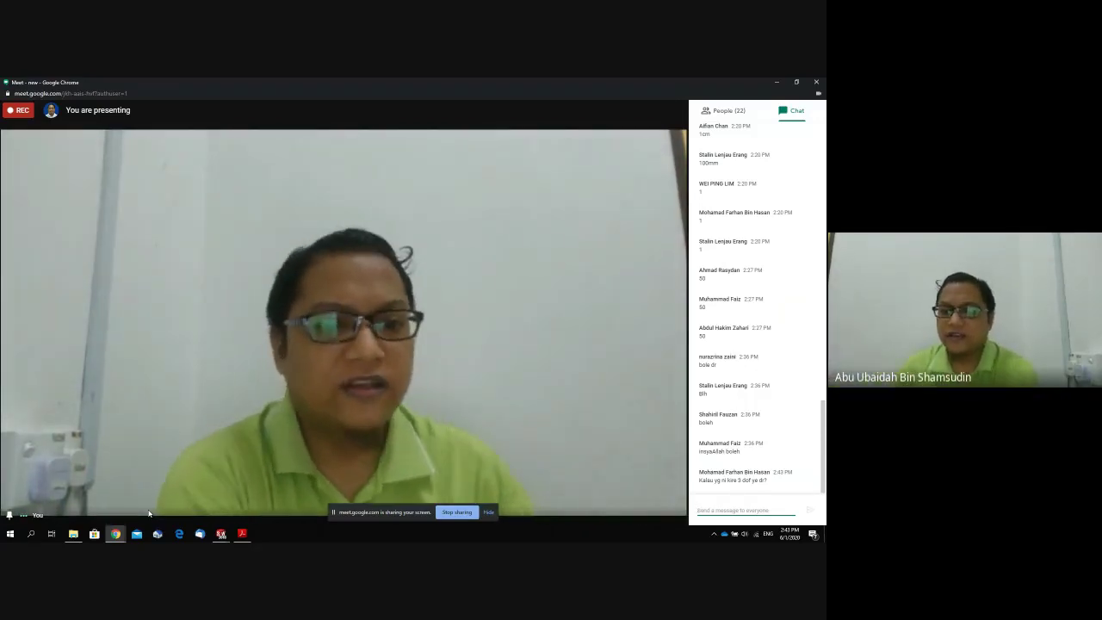
{"action": "left_click", "coordinate": [222, 534]}
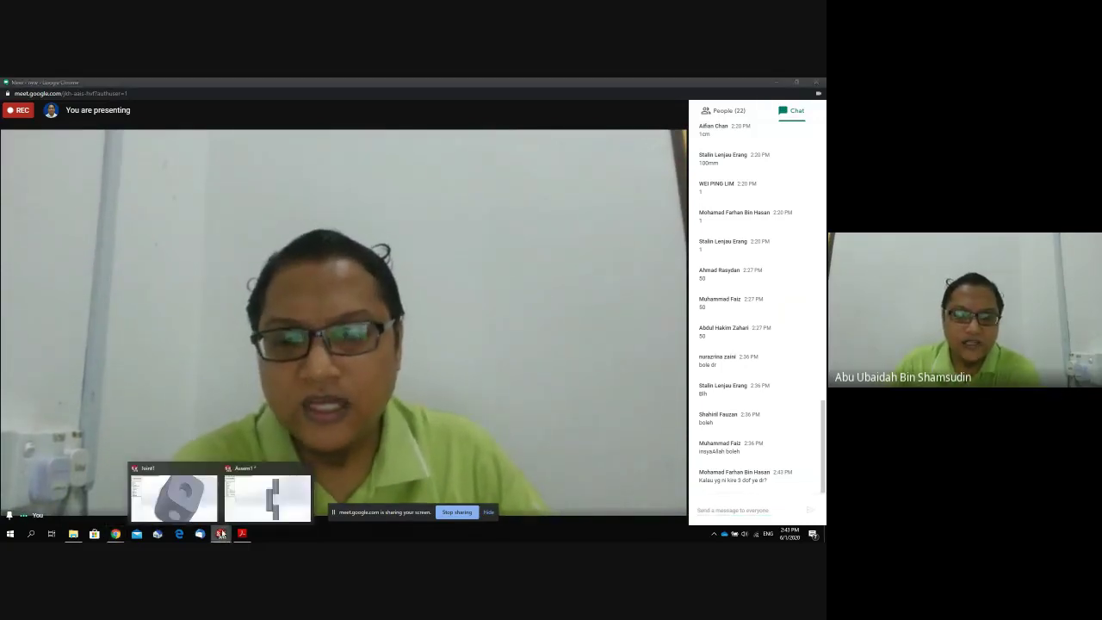
{"action": "left_click", "coordinate": [243, 512]}
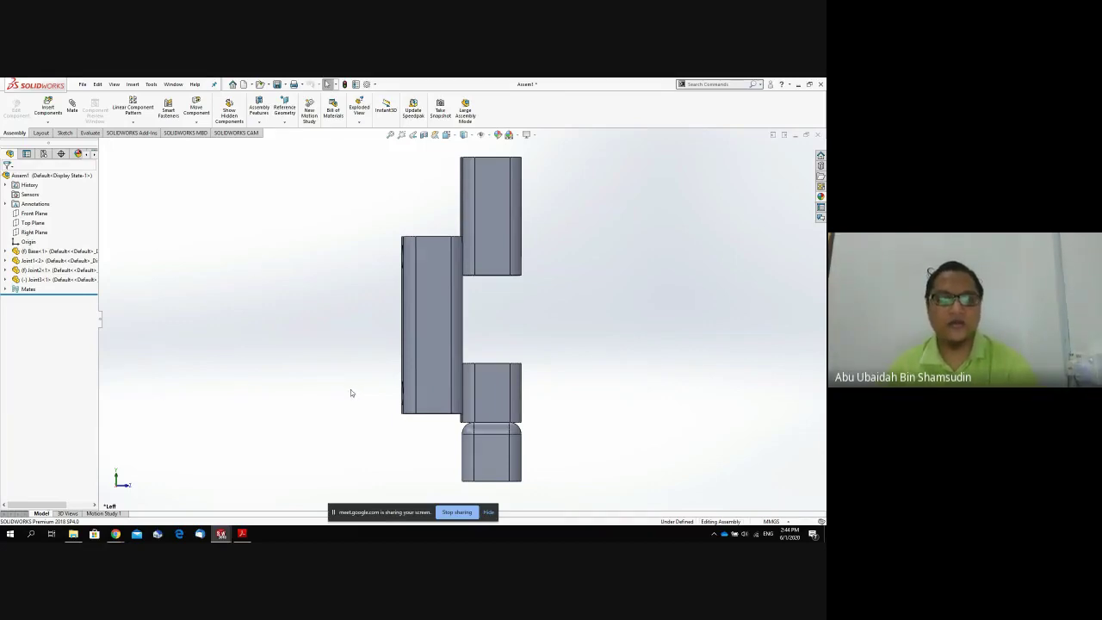
Save the assembly without rebuilding under the name robotik3dof instead of Assem1.
{"action": "key", "text": "ctrl+s"}
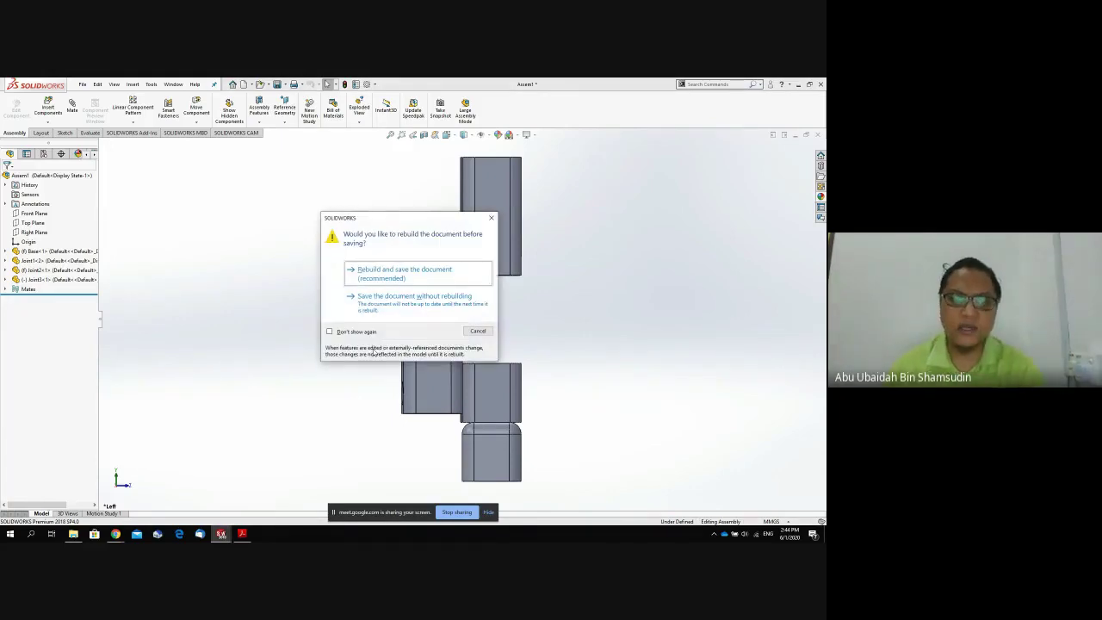
{"action": "left_click", "coordinate": [385, 303]}
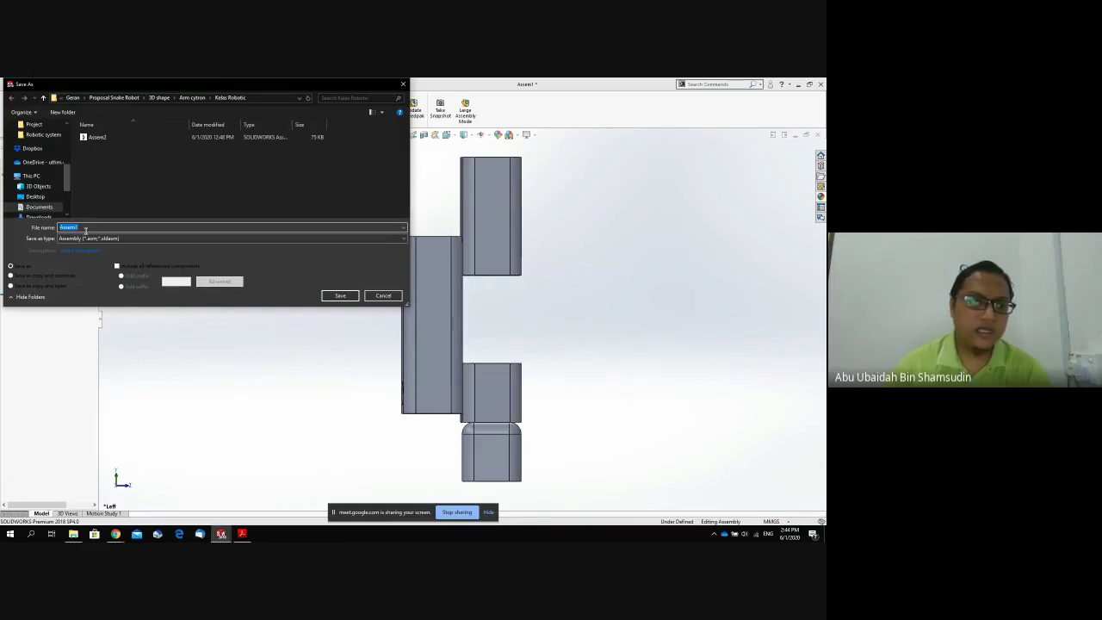
{"action": "left_click", "coordinate": [87, 228]}
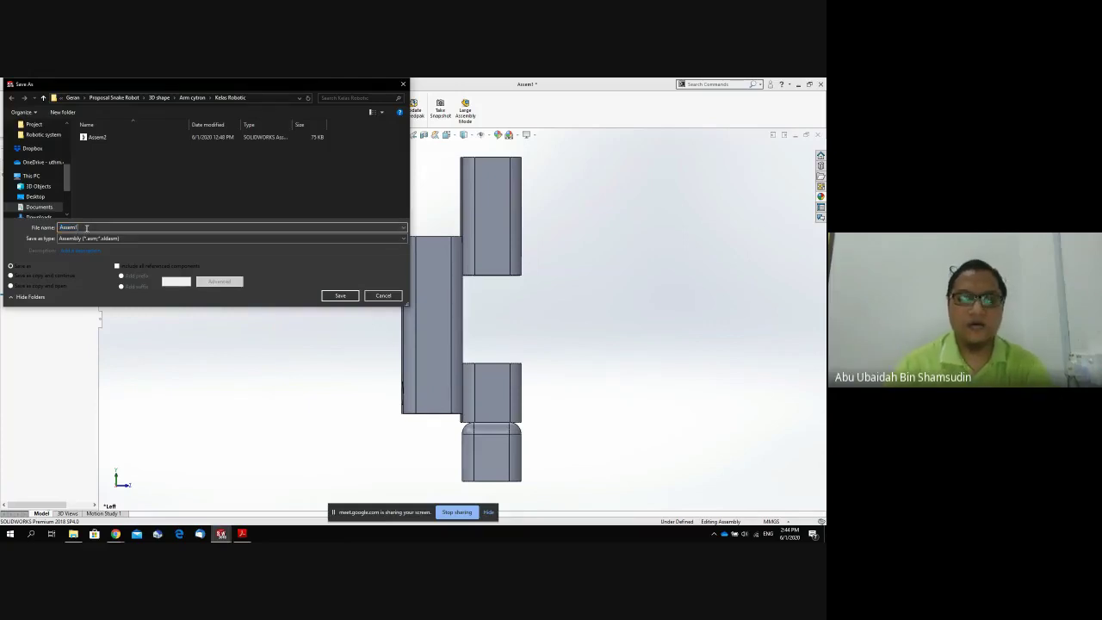
{"action": "key", "text": "BackSpace"}
{"action": "key", "text": "BackSpace"}
{"action": "key", "text": "BackSpace"}
{"action": "key", "text": "BackSpace"}
{"action": "key", "text": "BackSpace"}
{"action": "key", "text": "BackSpace"}
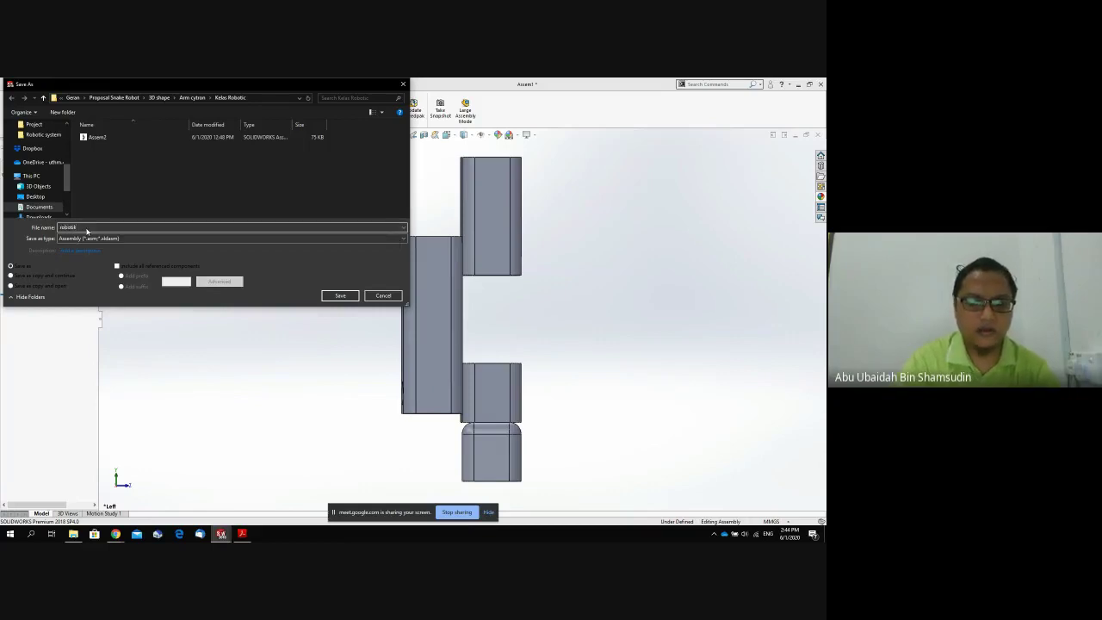
{"action": "key", "text": "Return"}
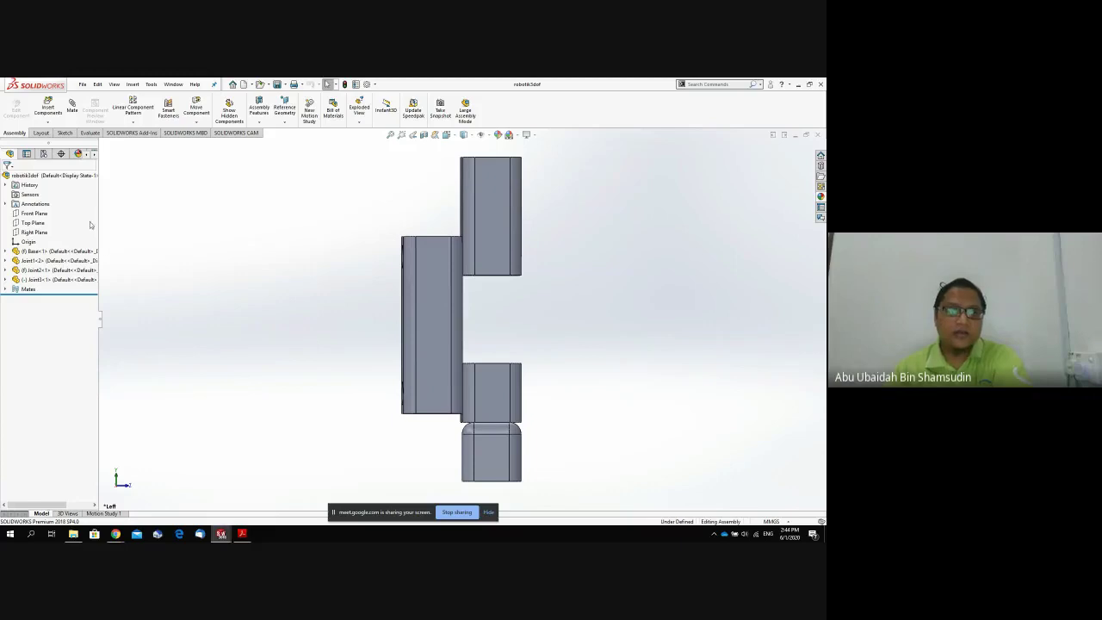
{"action": "left_click", "coordinate": [83, 85]}
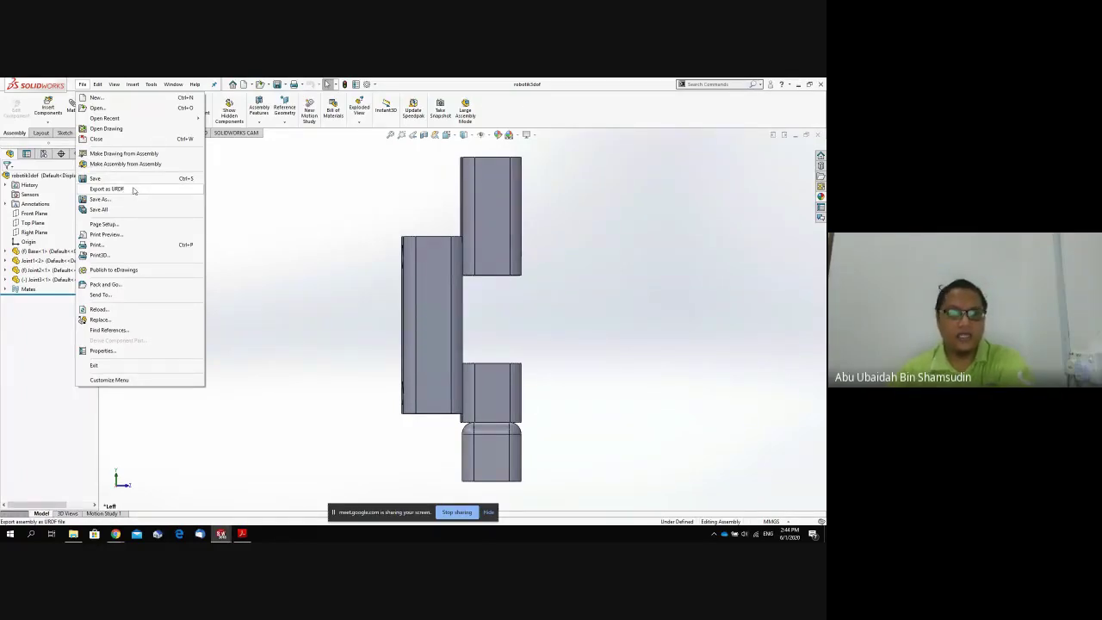
{"action": "left_click", "coordinate": [276, 219]}
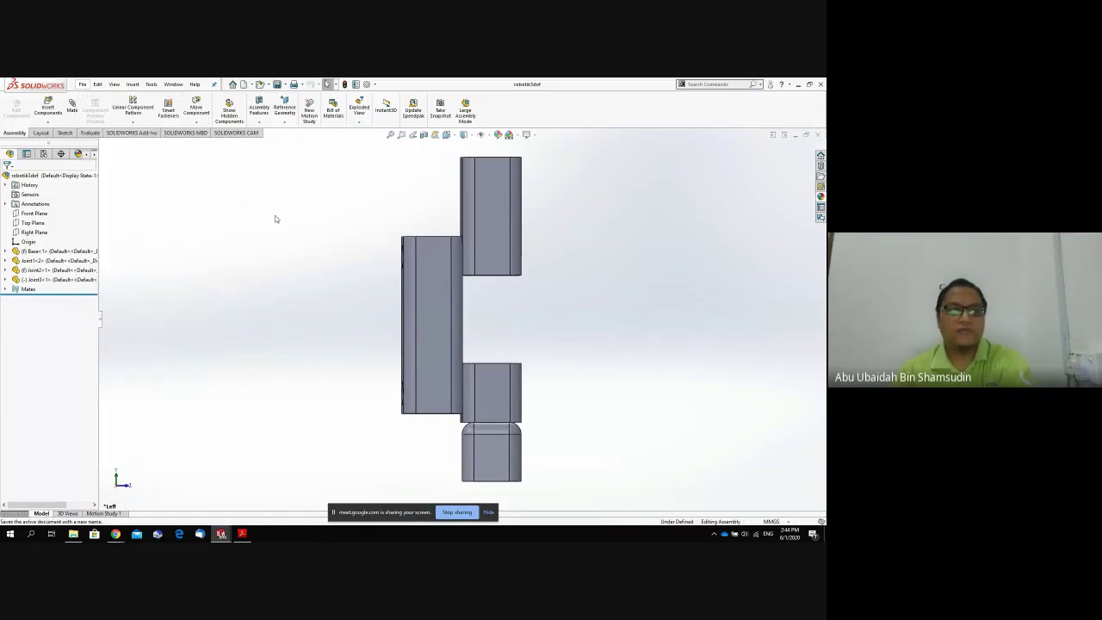
{"action": "left_click", "coordinate": [83, 84]}
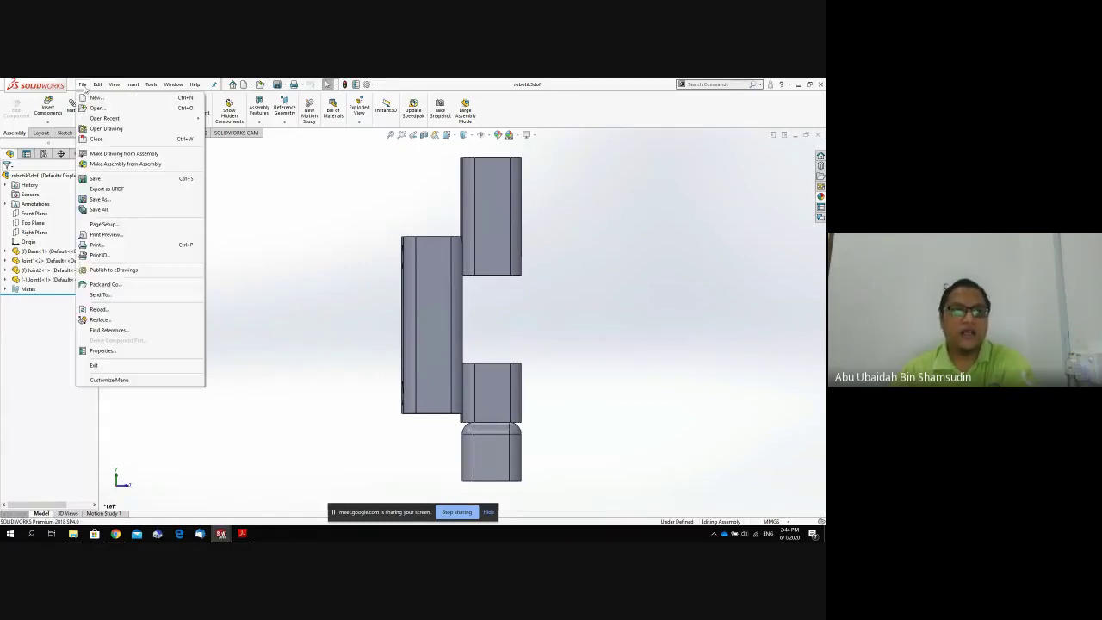
{"action": "left_click", "coordinate": [140, 192]}
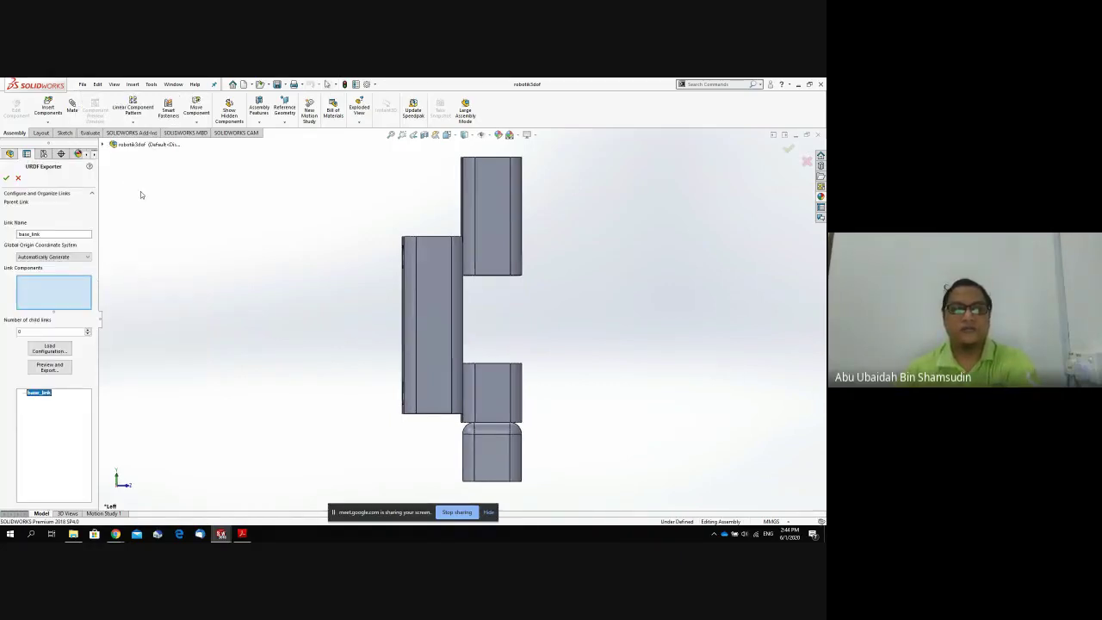
{"action": "left_click", "coordinate": [18, 179]}
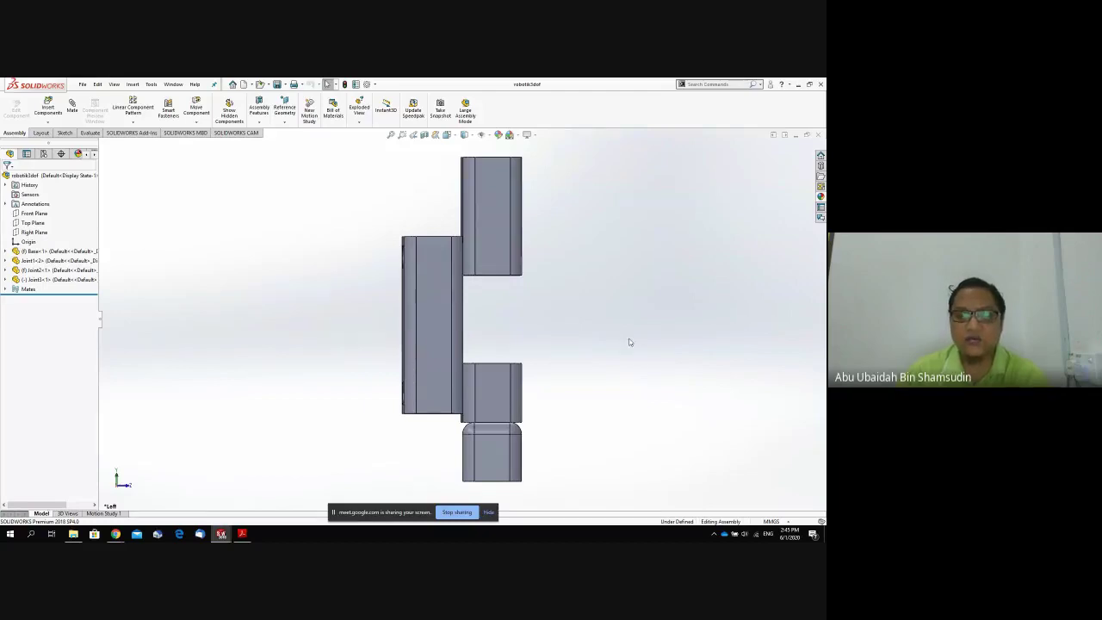
Add reference Axis1 through the cylindrical face of the round hole in Joint1<2>.
{"action": "middle_click_drag", "start_coordinate": [632, 341], "coordinate": [656, 433]}
{"action": "scroll", "coordinate": [619, 413], "scroll_direction": "down", "scroll_amount": 1}
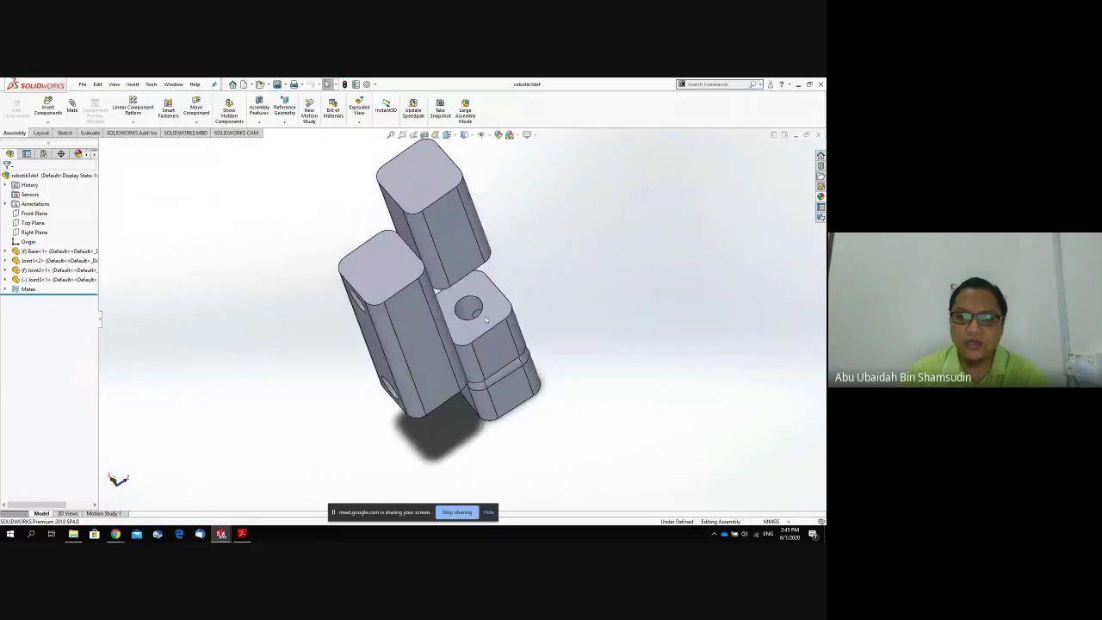
{"action": "left_click", "coordinate": [466, 308]}
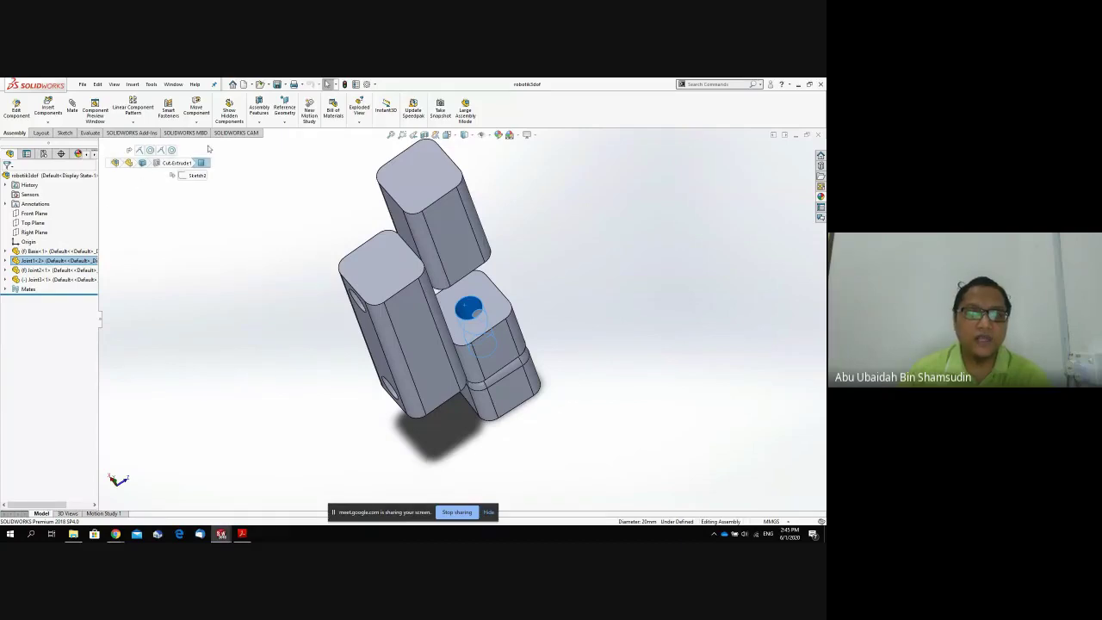
{"action": "left_click", "coordinate": [285, 122]}
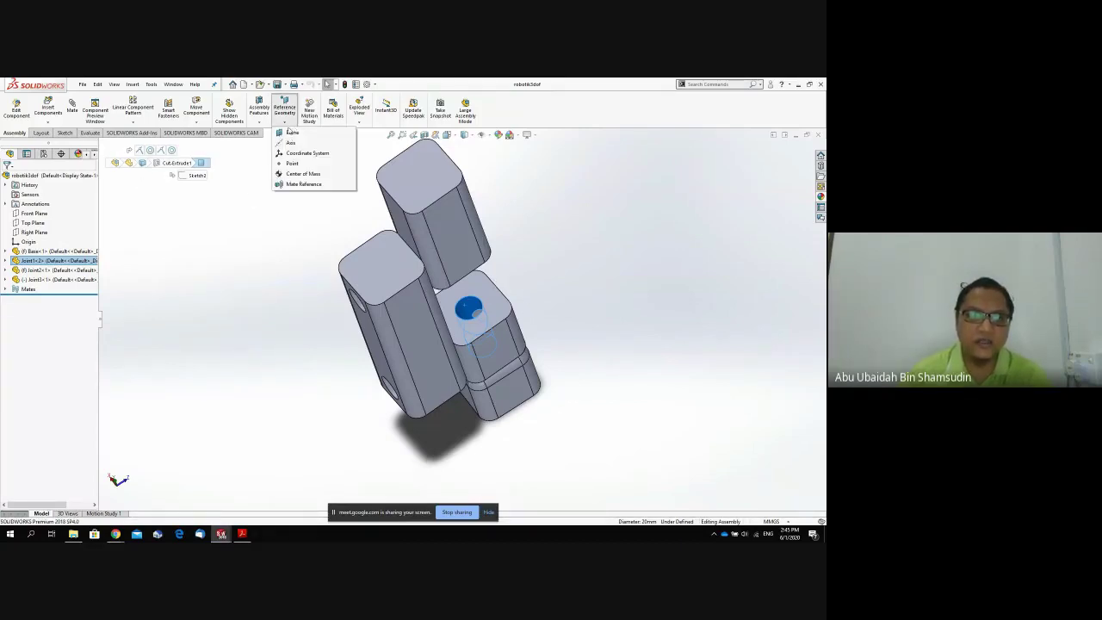
{"action": "left_click", "coordinate": [247, 221]}
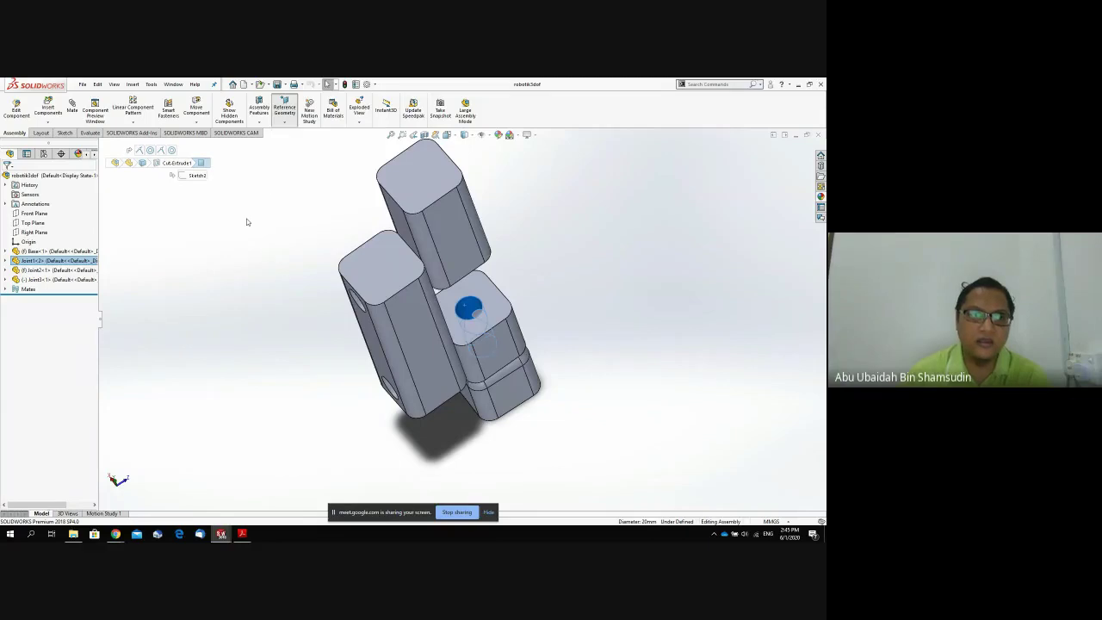
{"action": "left_click", "coordinate": [286, 123]}
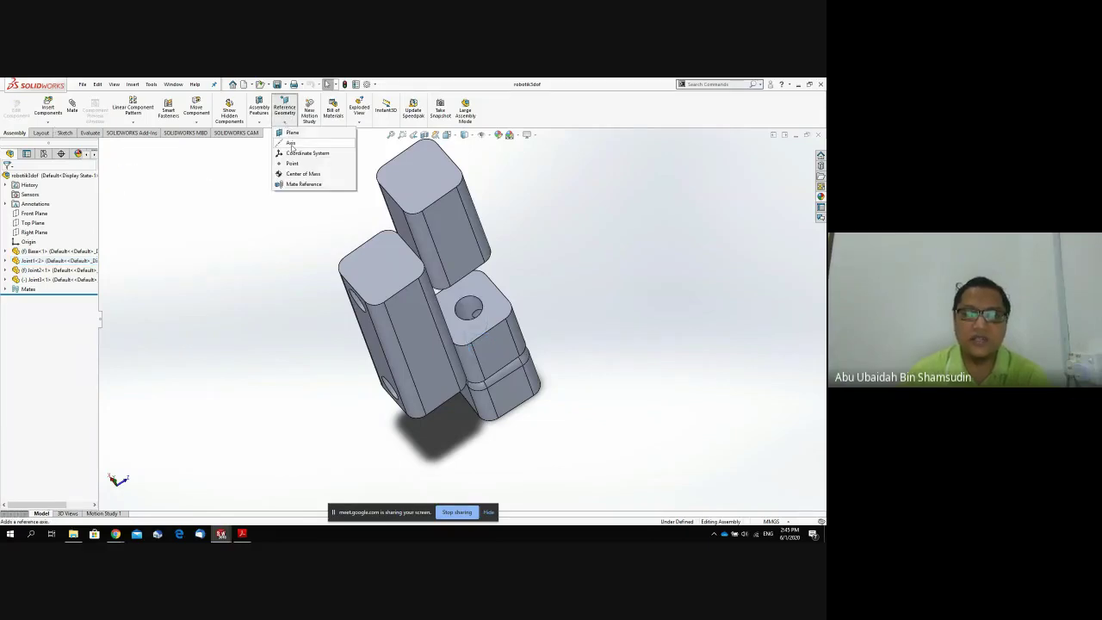
{"action": "left_click", "coordinate": [292, 143]}
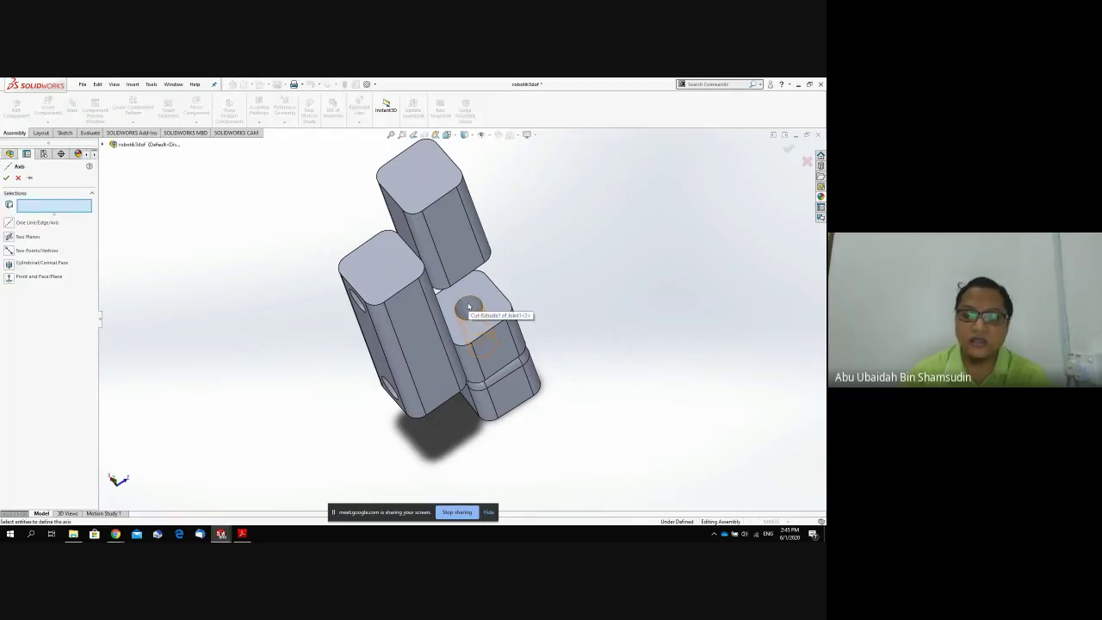
{"action": "left_click", "coordinate": [469, 306]}
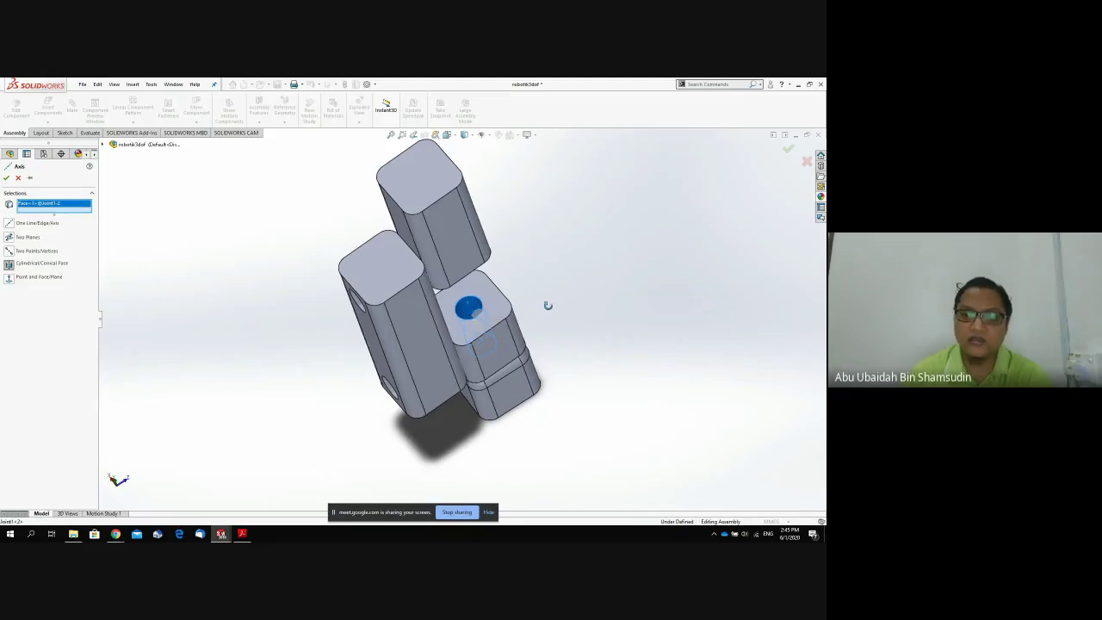
{"action": "middle_click_drag", "start_coordinate": [546, 302], "coordinate": [555, 262]}
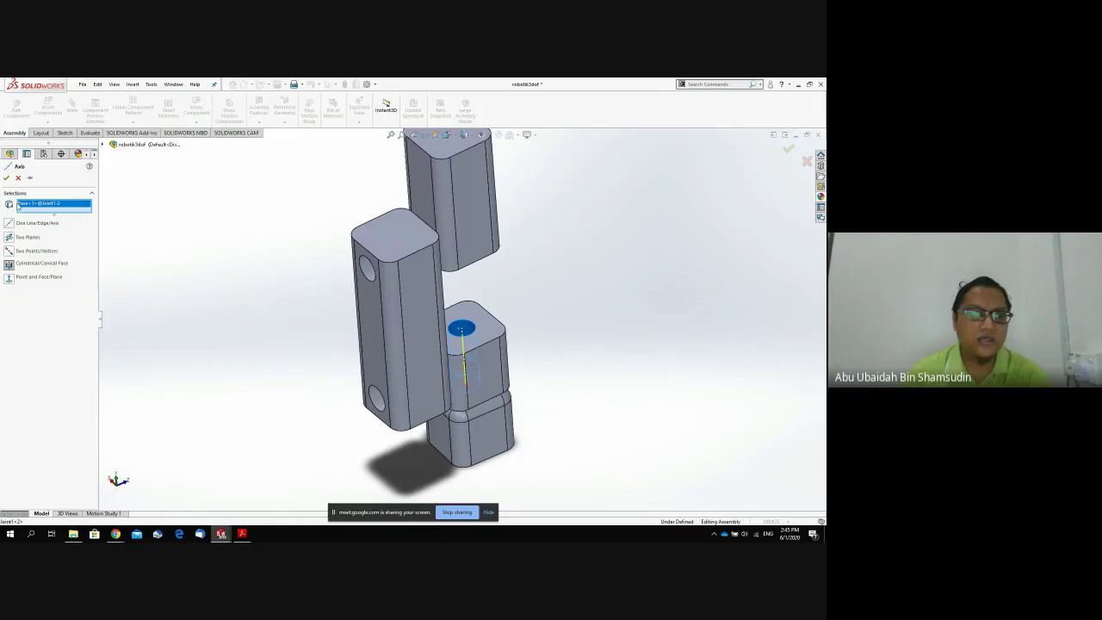
{"action": "left_click", "coordinate": [6, 178]}
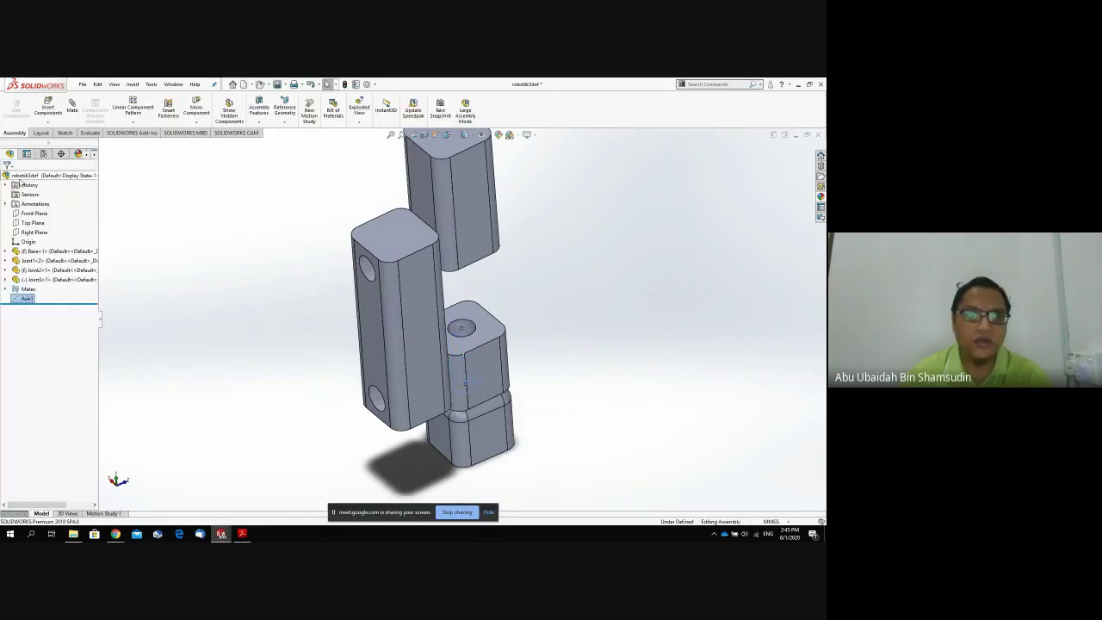
Create reference Point1 at the centre of the hole face on the Joint1 block.
{"action": "left_click", "coordinate": [285, 123]}
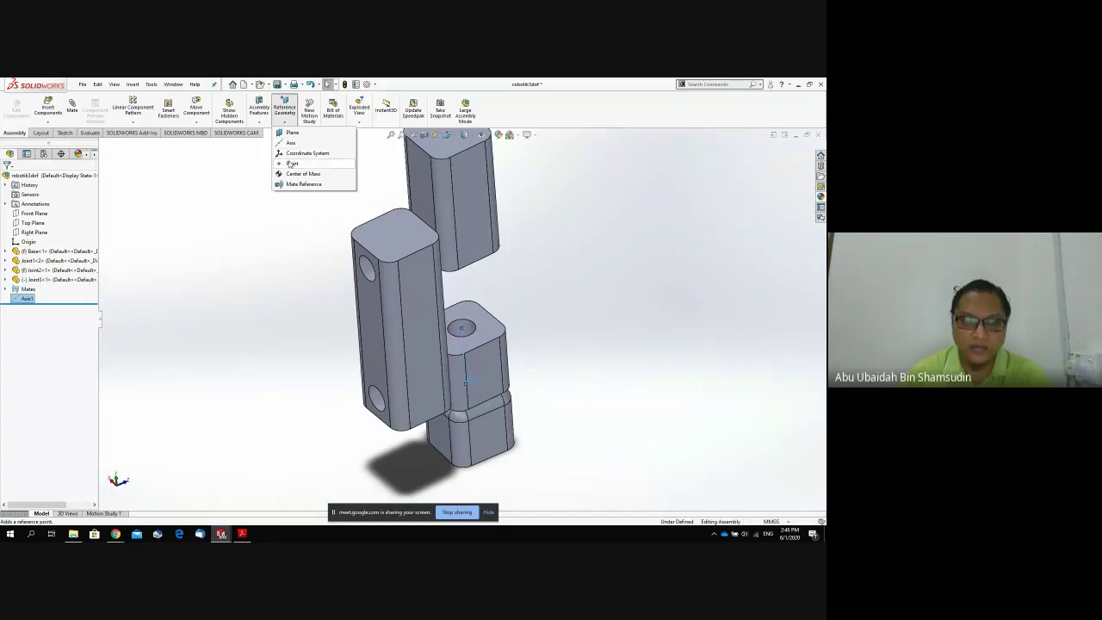
{"action": "left_click", "coordinate": [291, 163]}
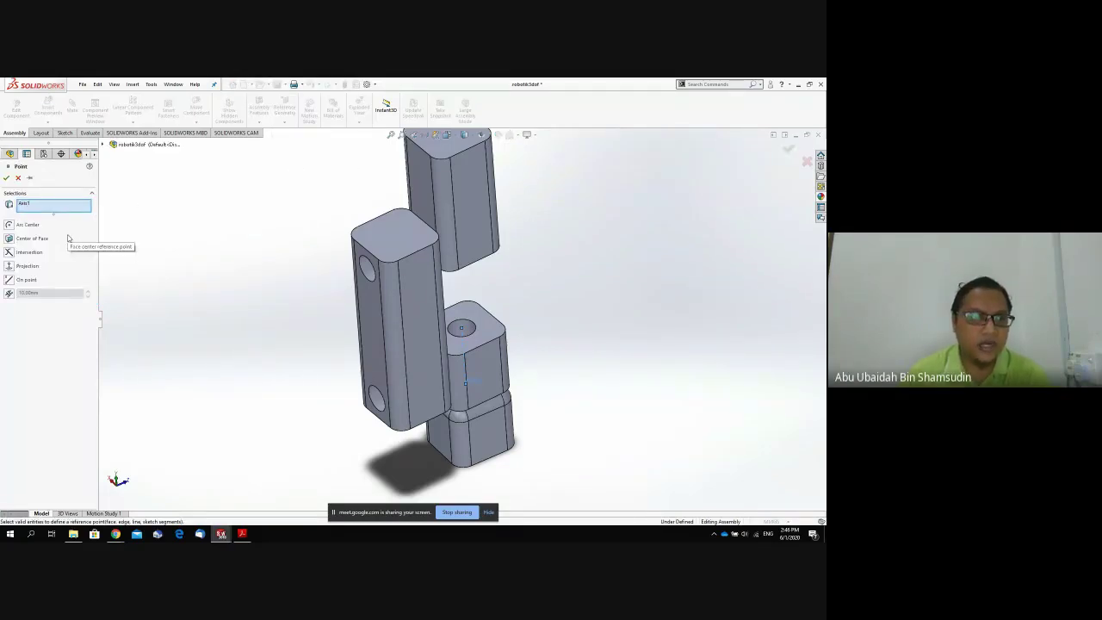
{"action": "left_click", "coordinate": [472, 329]}
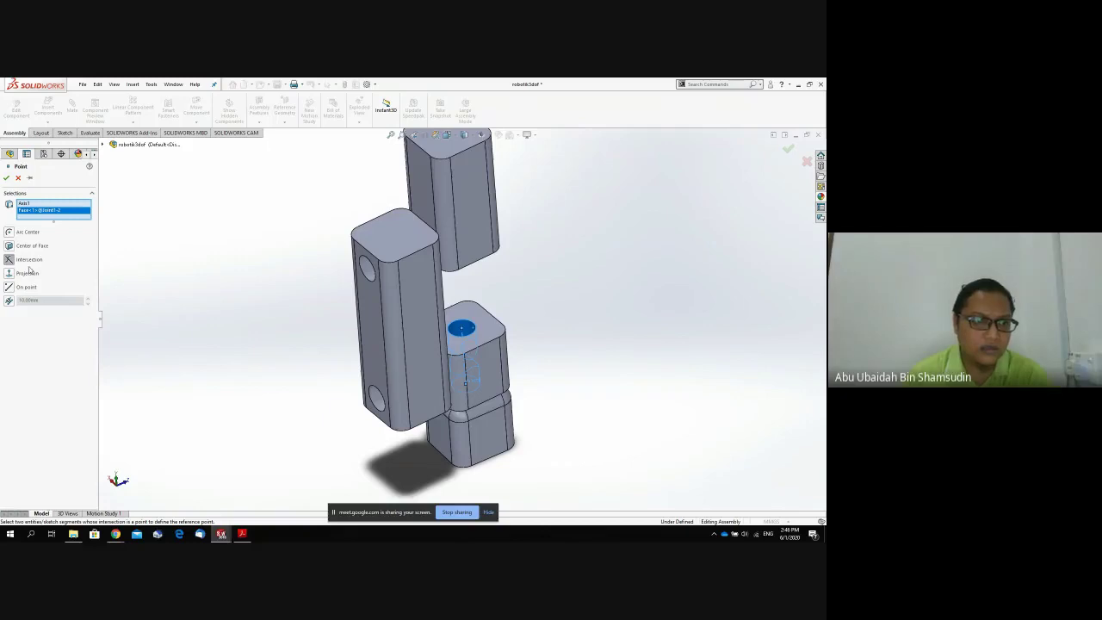
{"action": "left_click", "coordinate": [10, 232]}
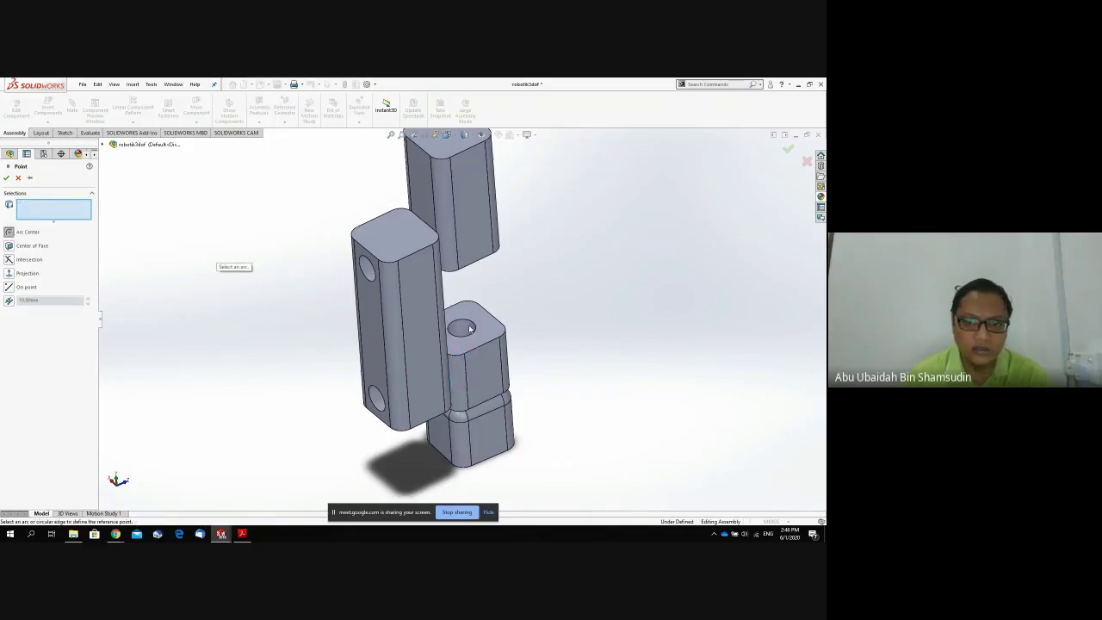
{"action": "scroll", "coordinate": [466, 328], "scroll_direction": "down", "scroll_amount": 5}
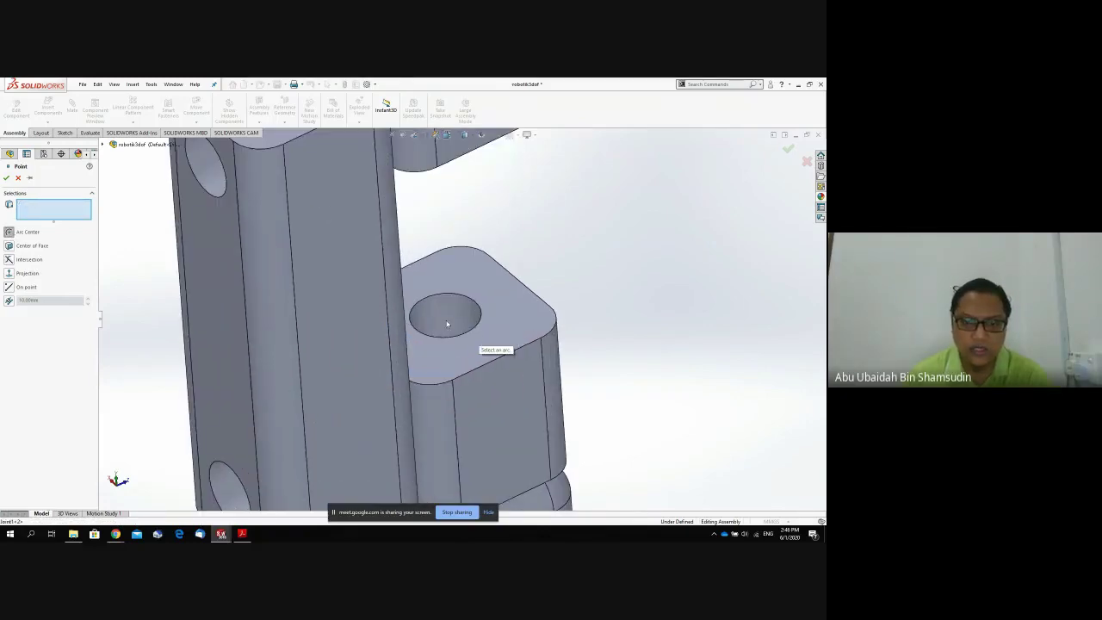
{"action": "middle_click_drag", "start_coordinate": [447, 324], "coordinate": [414, 344]}
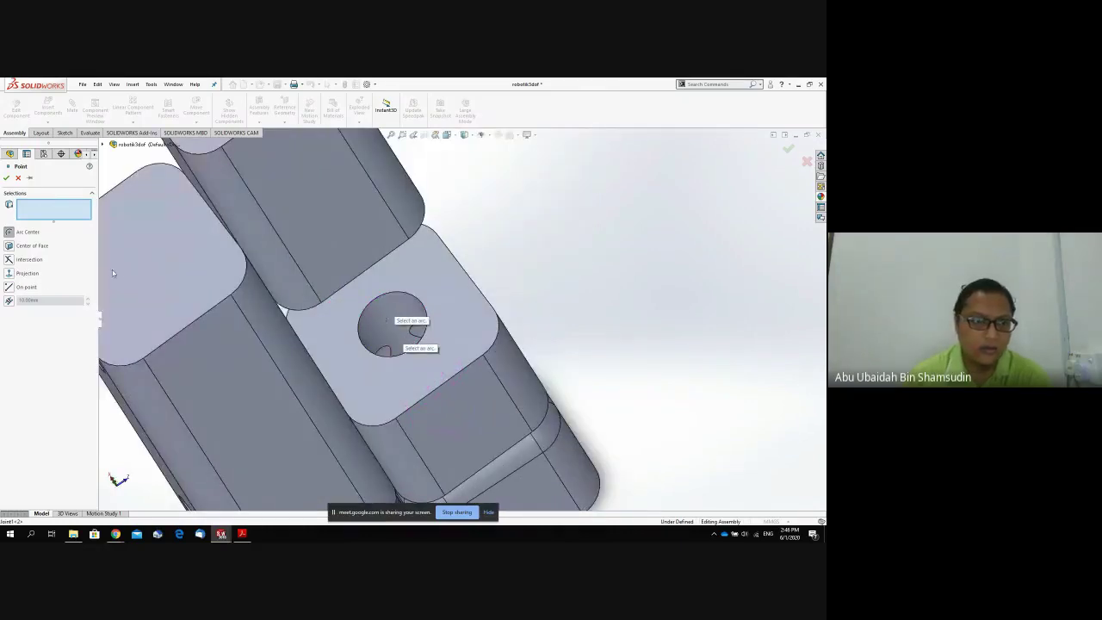
{"action": "left_click", "coordinate": [21, 248]}
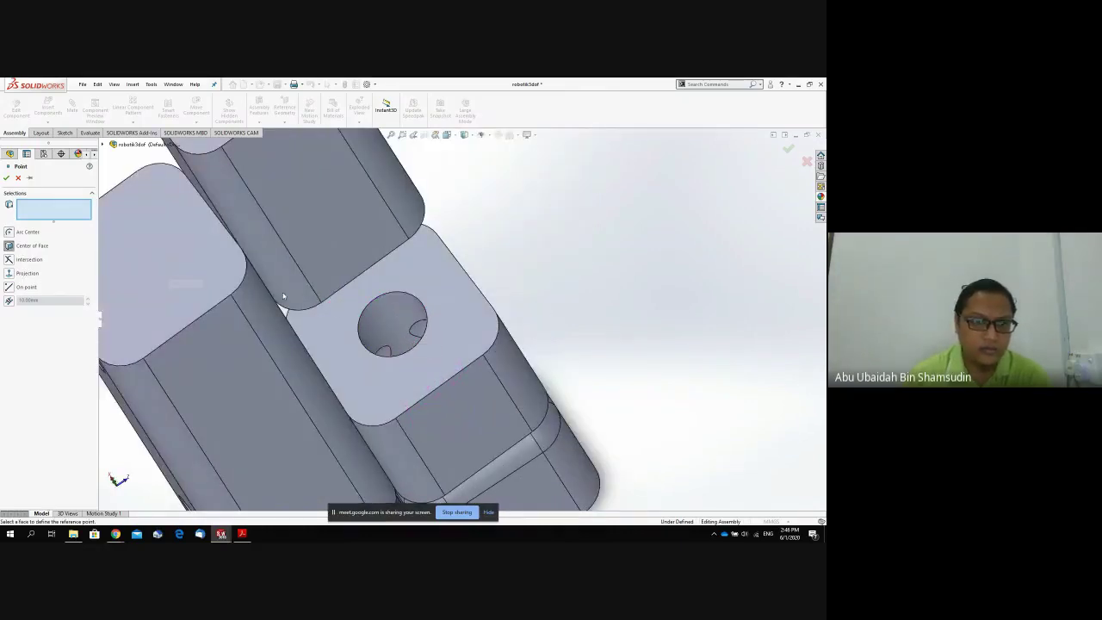
{"action": "left_click", "coordinate": [384, 324]}
{"action": "middle_click_drag", "start_coordinate": [385, 324], "coordinate": [268, 307]}
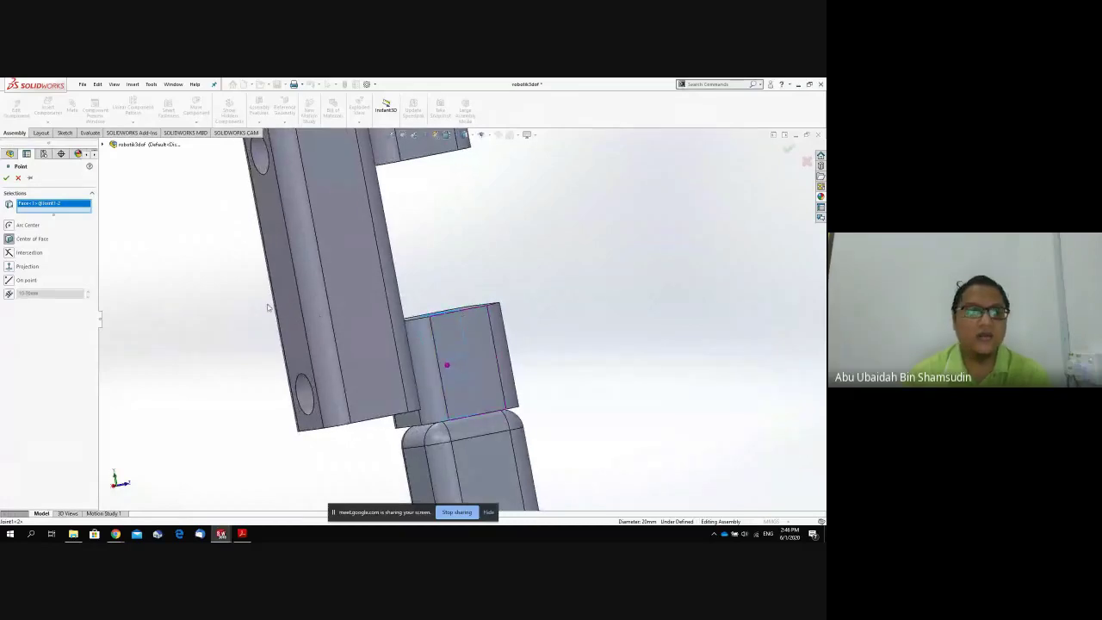
{"action": "left_click", "coordinate": [6, 177]}
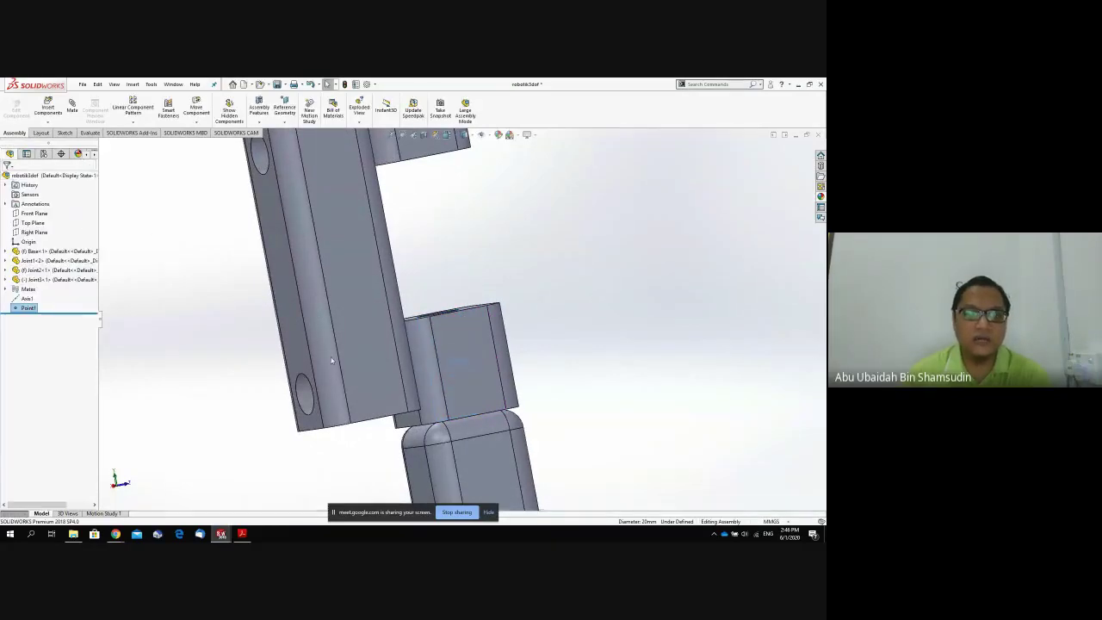
{"action": "middle_click_drag", "start_coordinate": [476, 391], "coordinate": [472, 379]}
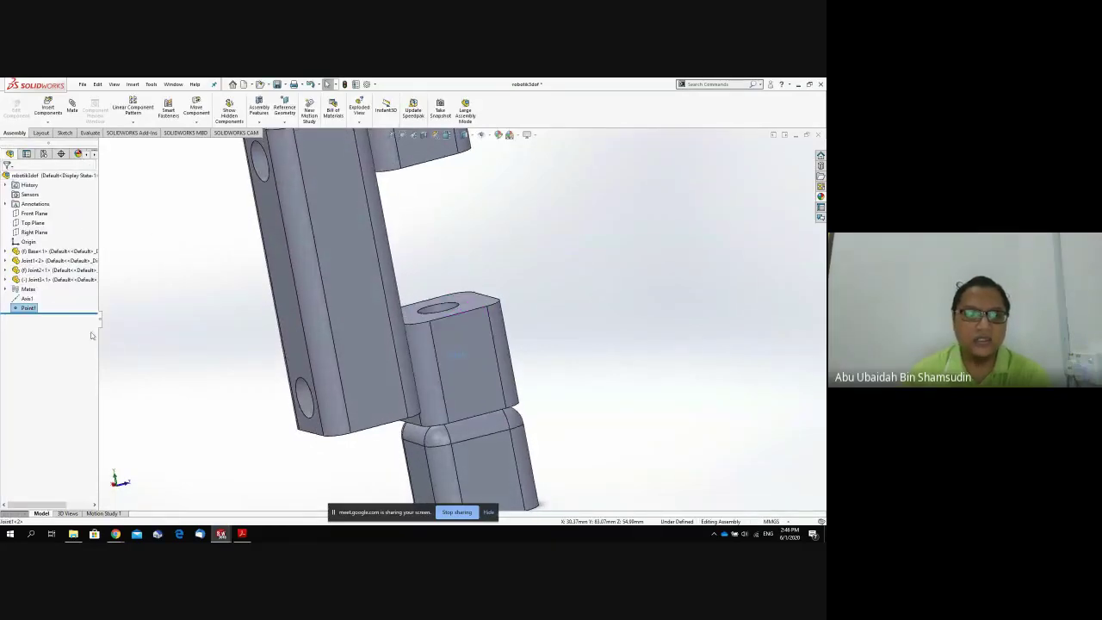
Create Coordinate System1 with origin at Point1 and Z axis from Joint1's top face.
{"action": "left_click", "coordinate": [25, 299]}
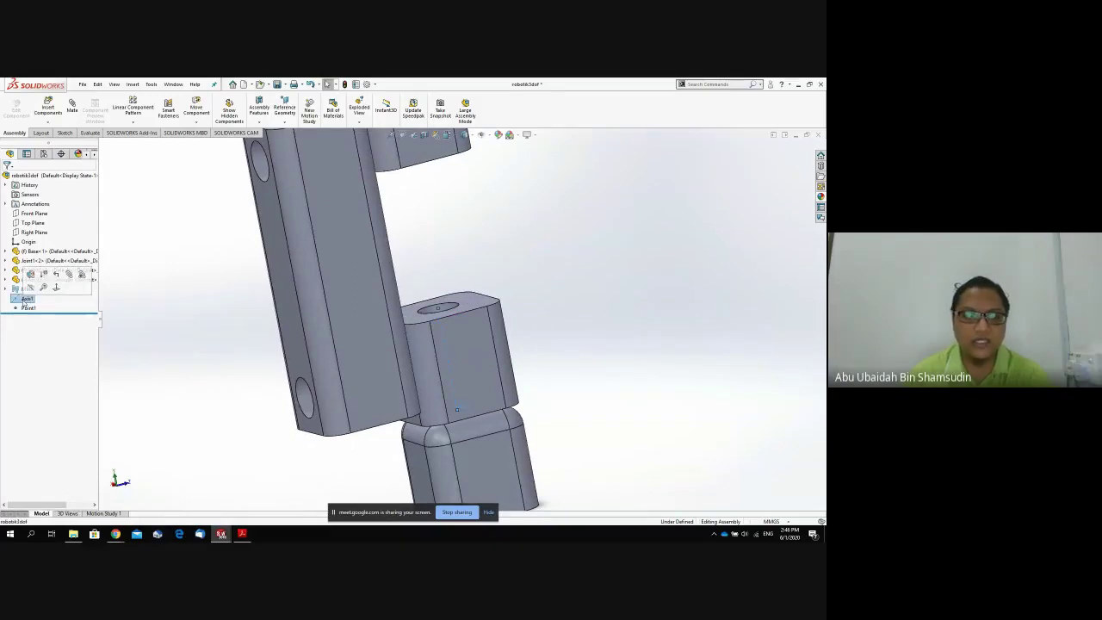
{"action": "left_click", "coordinate": [28, 308]}
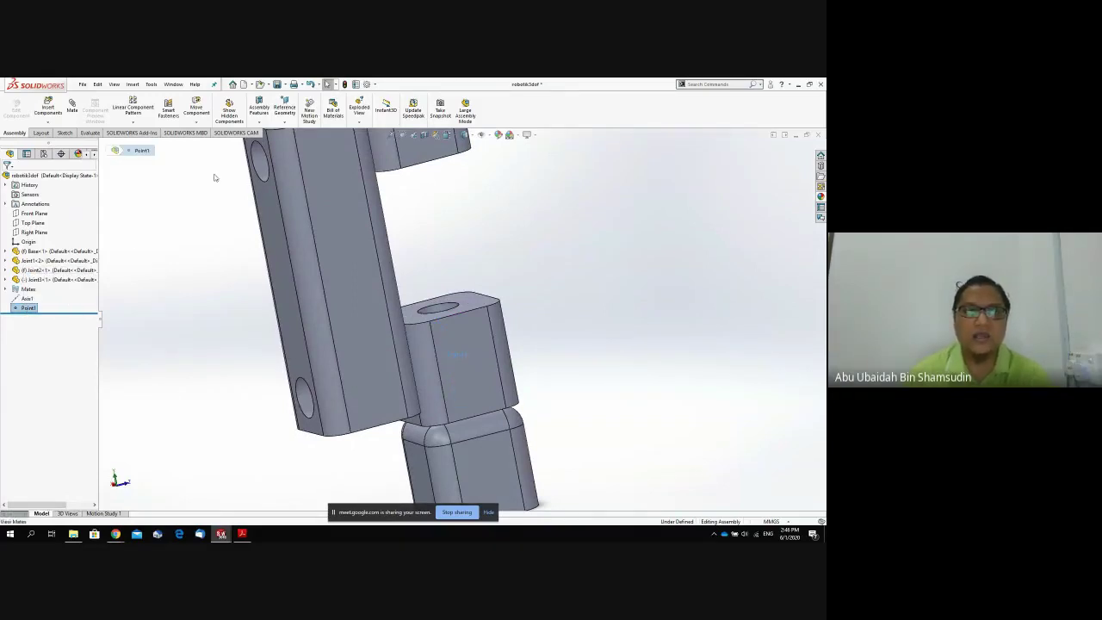
{"action": "left_click", "coordinate": [285, 125]}
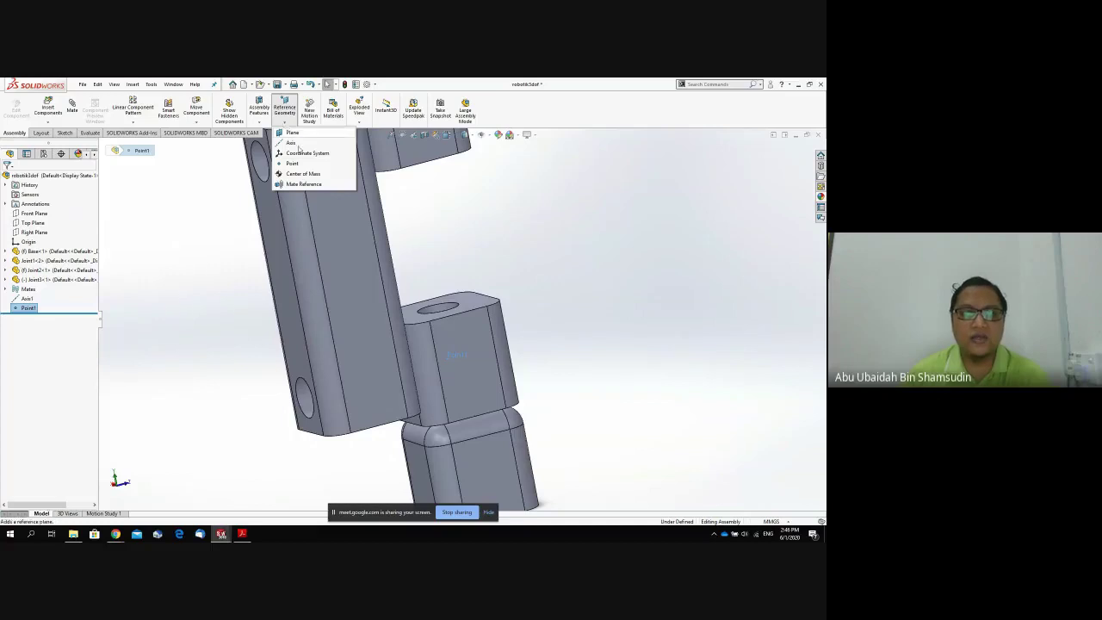
{"action": "left_click", "coordinate": [306, 156]}
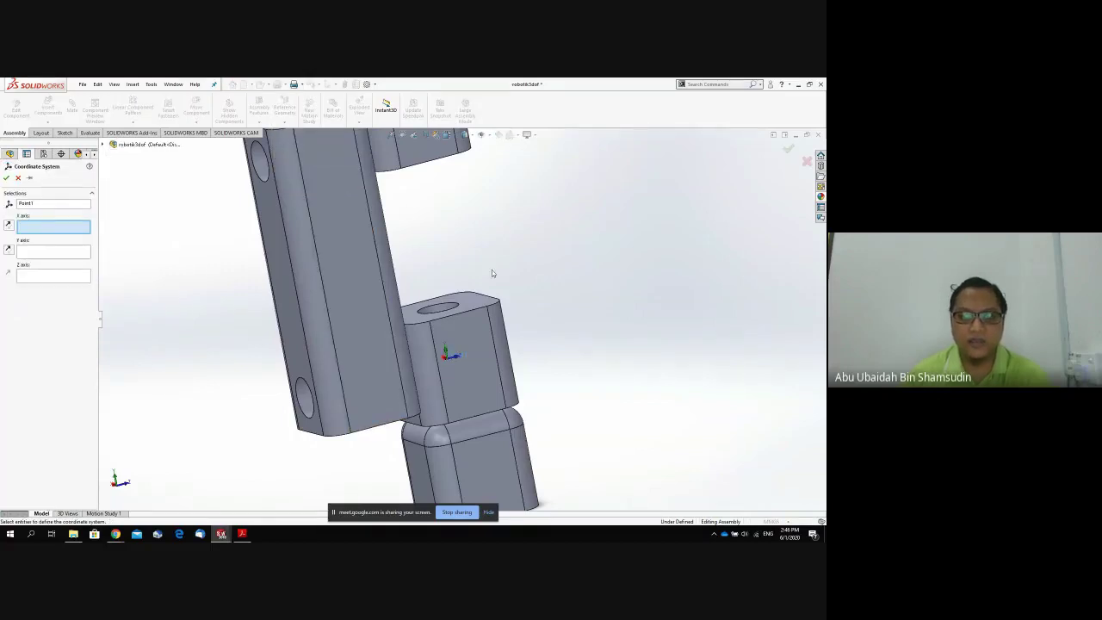
{"action": "middle_click_drag", "start_coordinate": [492, 273], "coordinate": [489, 298]}
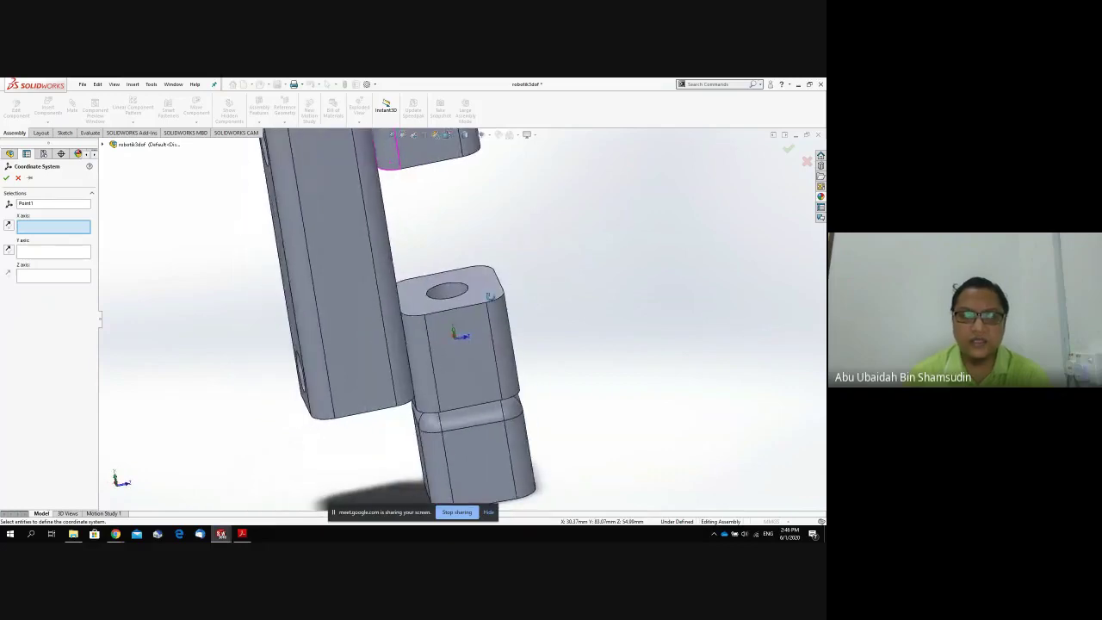
{"action": "left_click", "coordinate": [69, 277]}
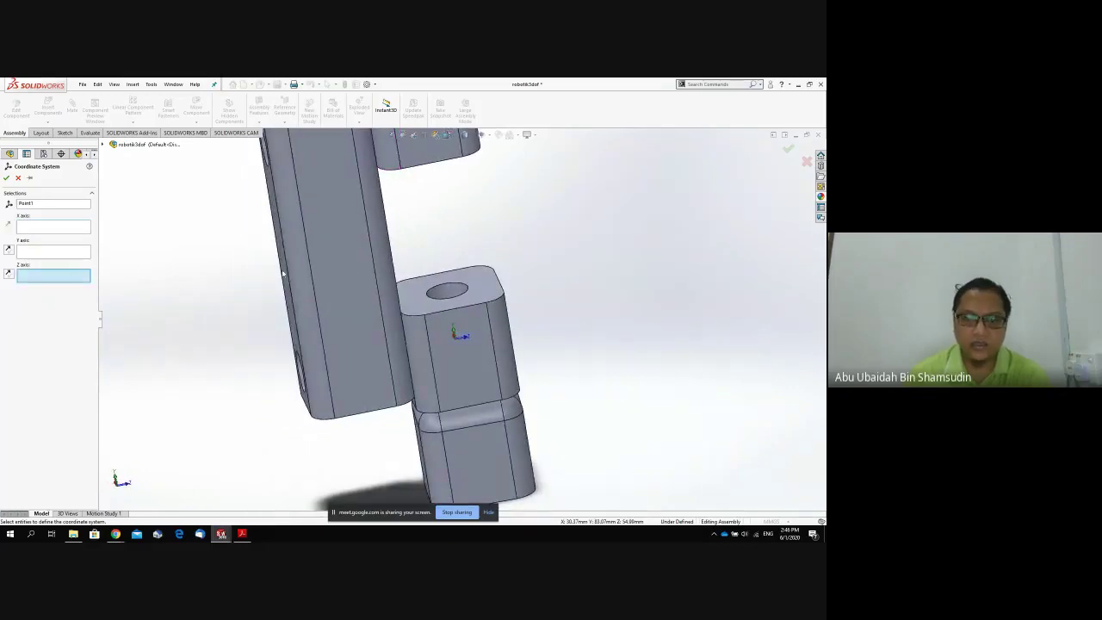
{"action": "left_click", "coordinate": [496, 300]}
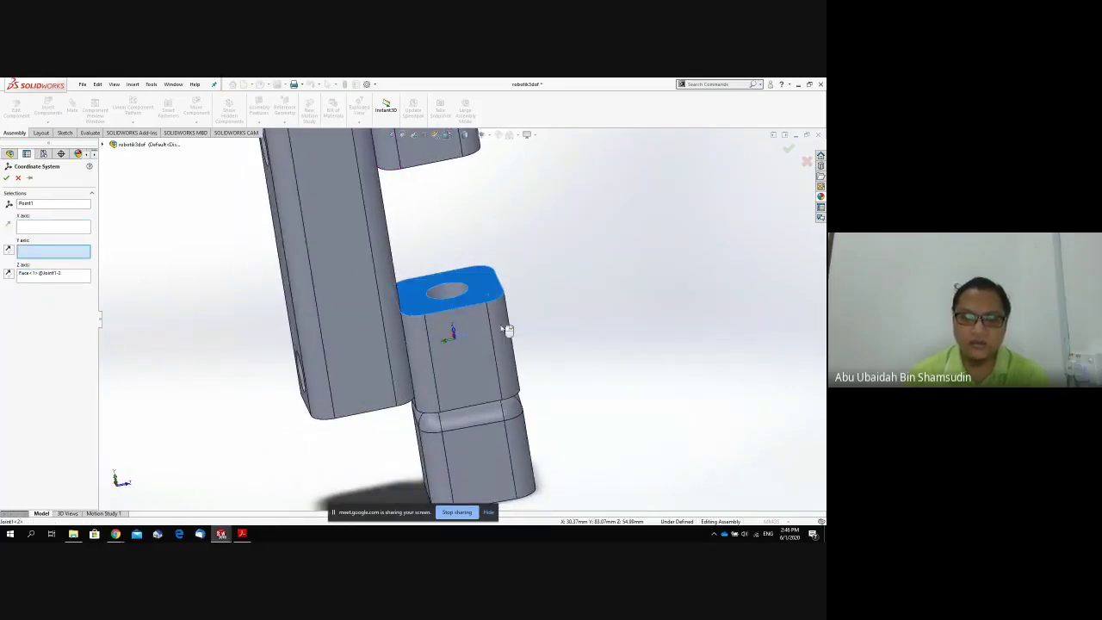
{"action": "middle_click_drag", "start_coordinate": [505, 319], "coordinate": [537, 298]}
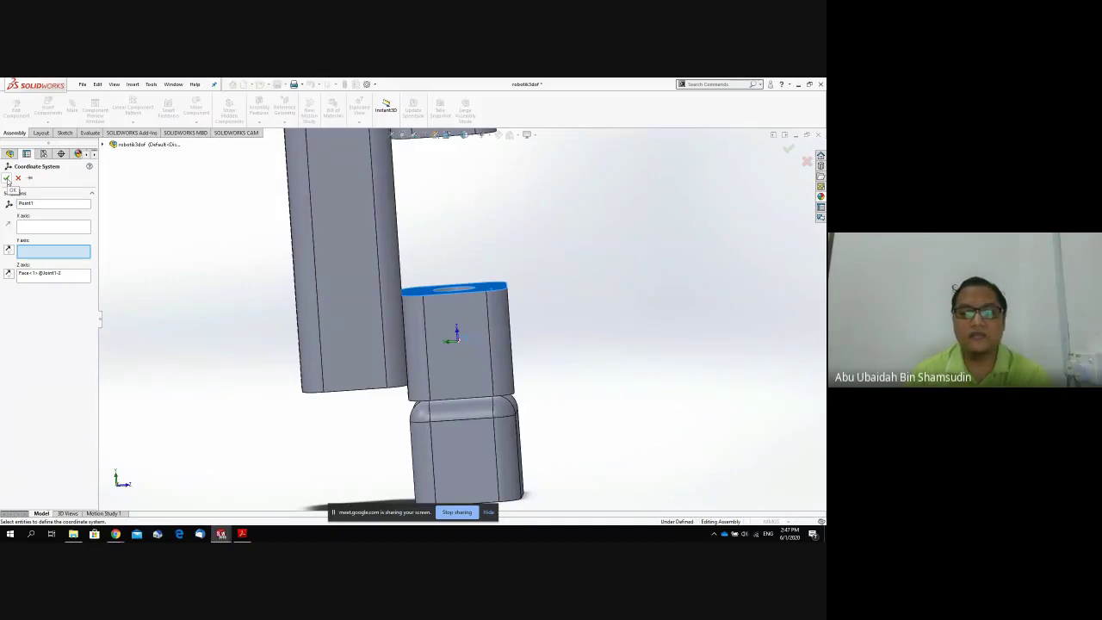
{"action": "left_click", "coordinate": [7, 179]}
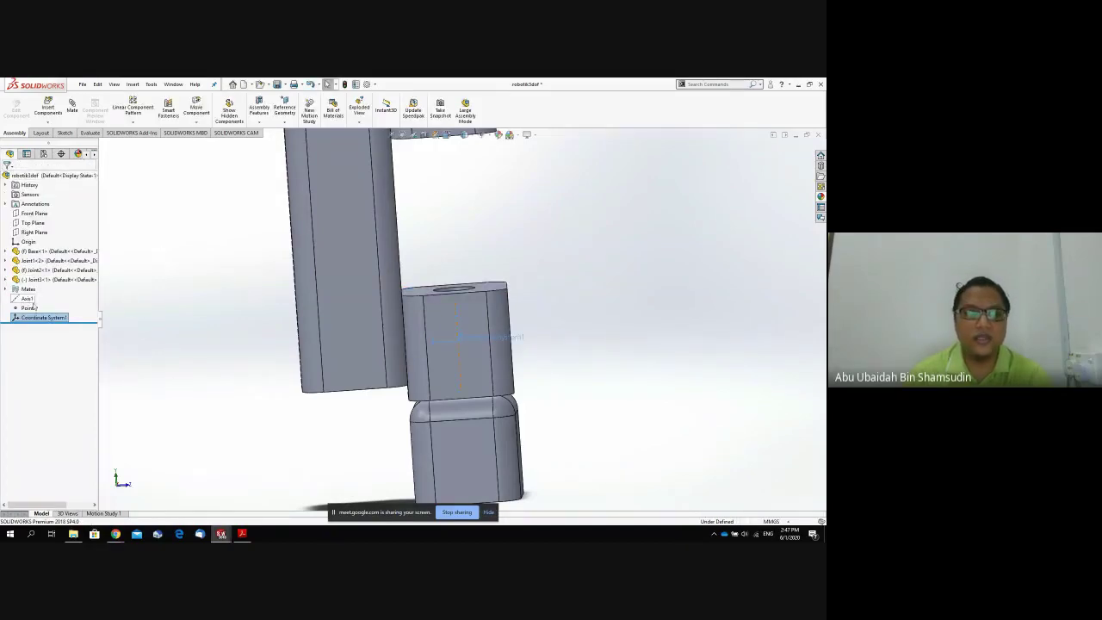
Check Coordinate System1, then add Axis2 through the cylindrical hole face of the tall link.
{"action": "left_click", "coordinate": [35, 318]}
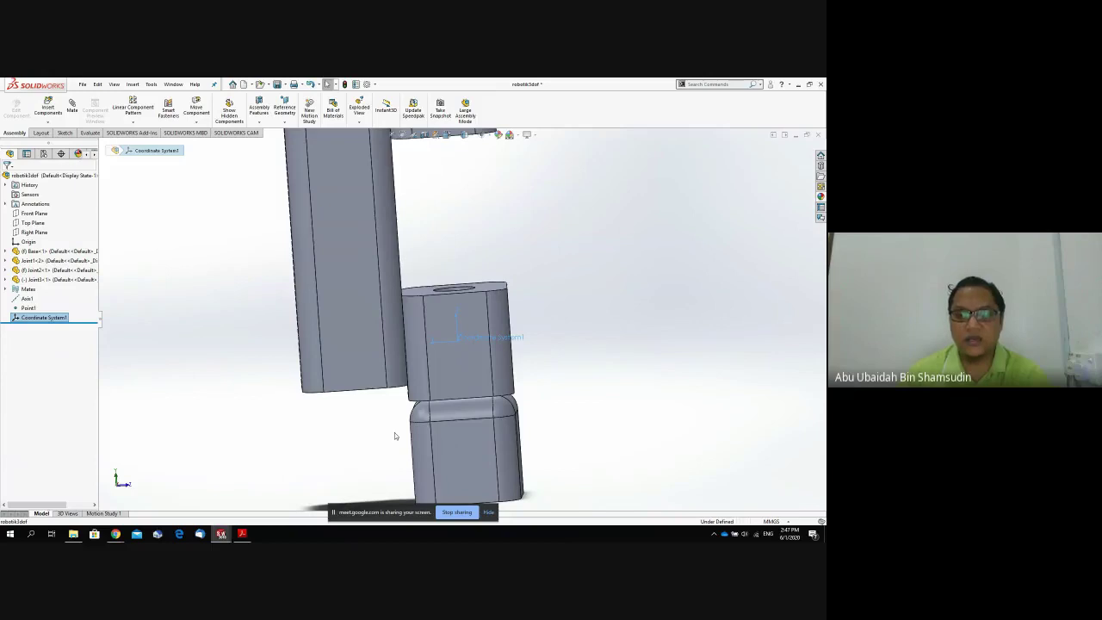
{"action": "middle_click_drag", "start_coordinate": [381, 426], "coordinate": [448, 411]}
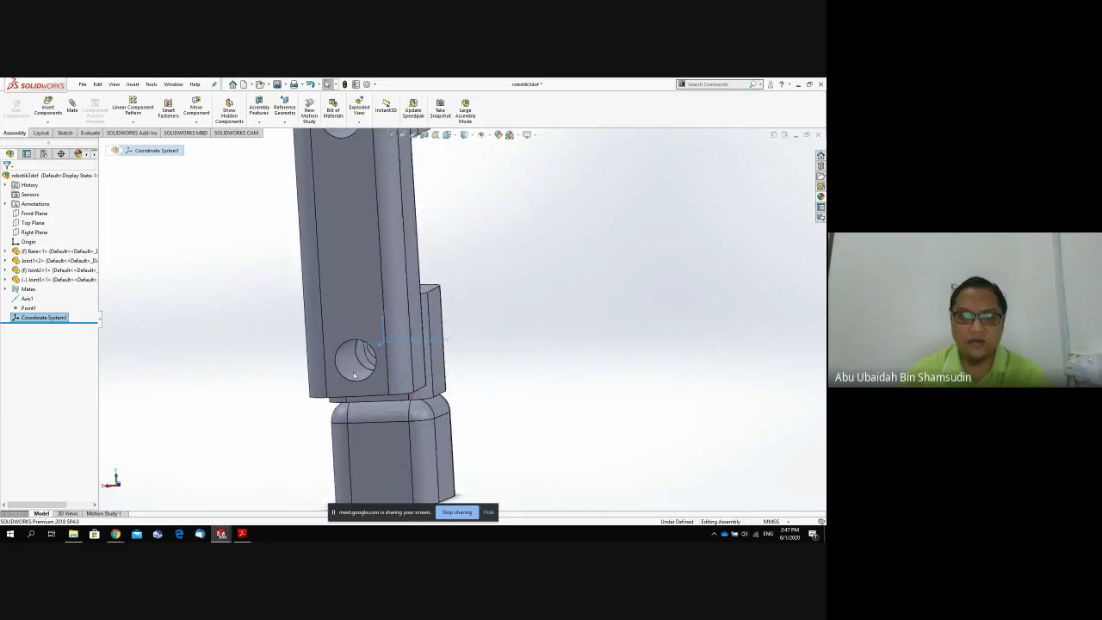
{"action": "mouse_move", "coordinate": [524, 382]}
{"action": "middle_mouse_down"}
{"action": "mouse_move", "coordinate": [514, 384]}
{"action": "mouse_move", "coordinate": [526, 379]}
{"action": "middle_mouse_up"}
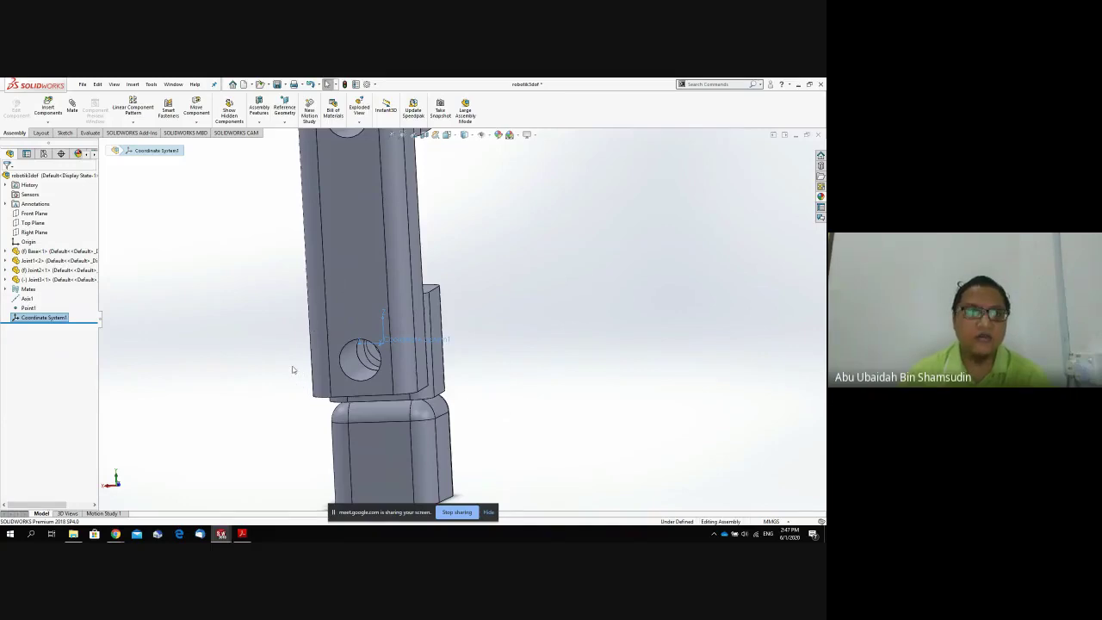
{"action": "left_click", "coordinate": [287, 122]}
{"action": "left_click", "coordinate": [293, 142]}
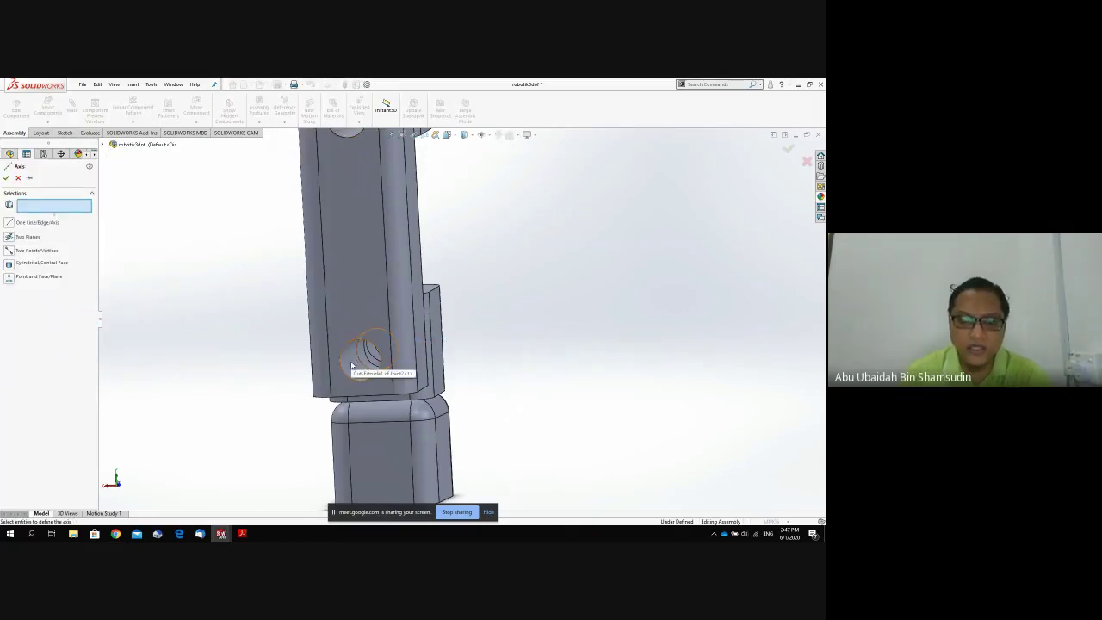
{"action": "left_click", "coordinate": [350, 363]}
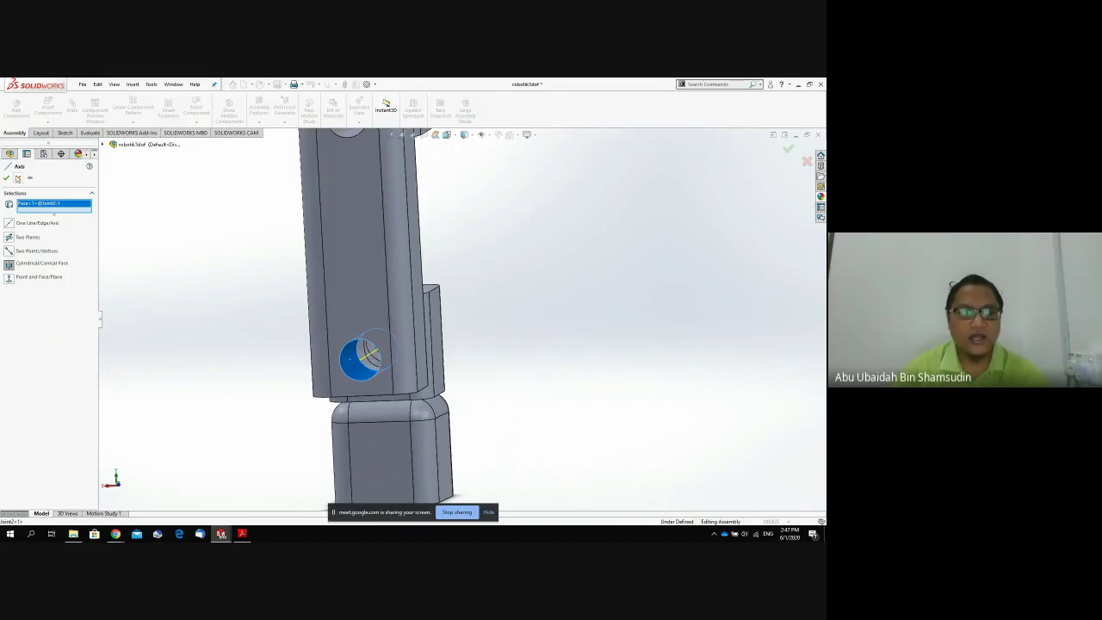
{"action": "left_click", "coordinate": [7, 178]}
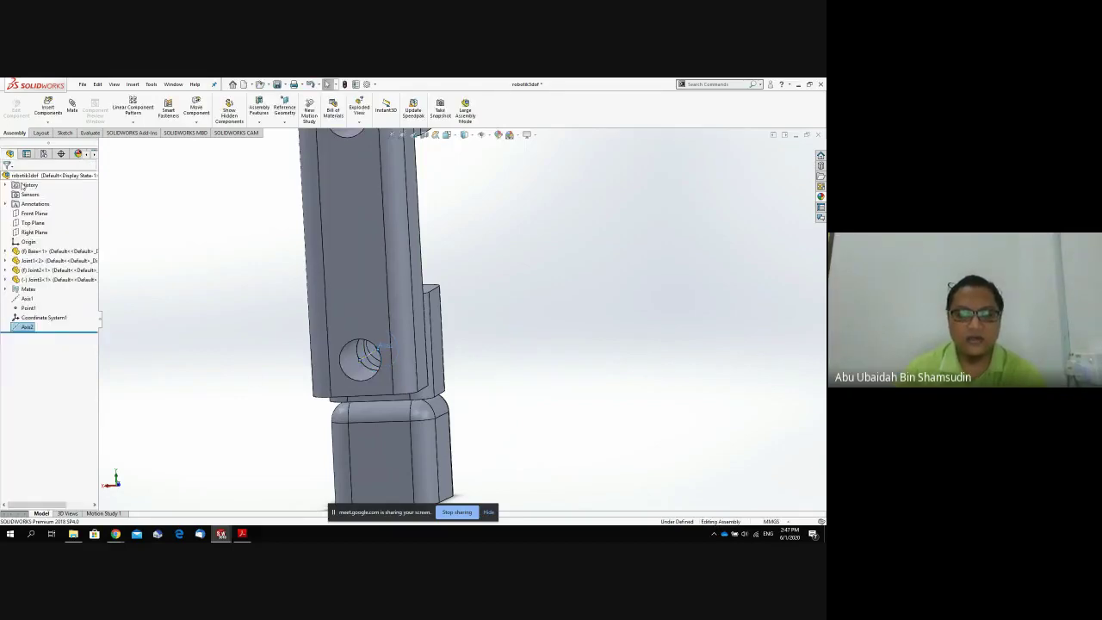
{"action": "left_click", "coordinate": [285, 122]}
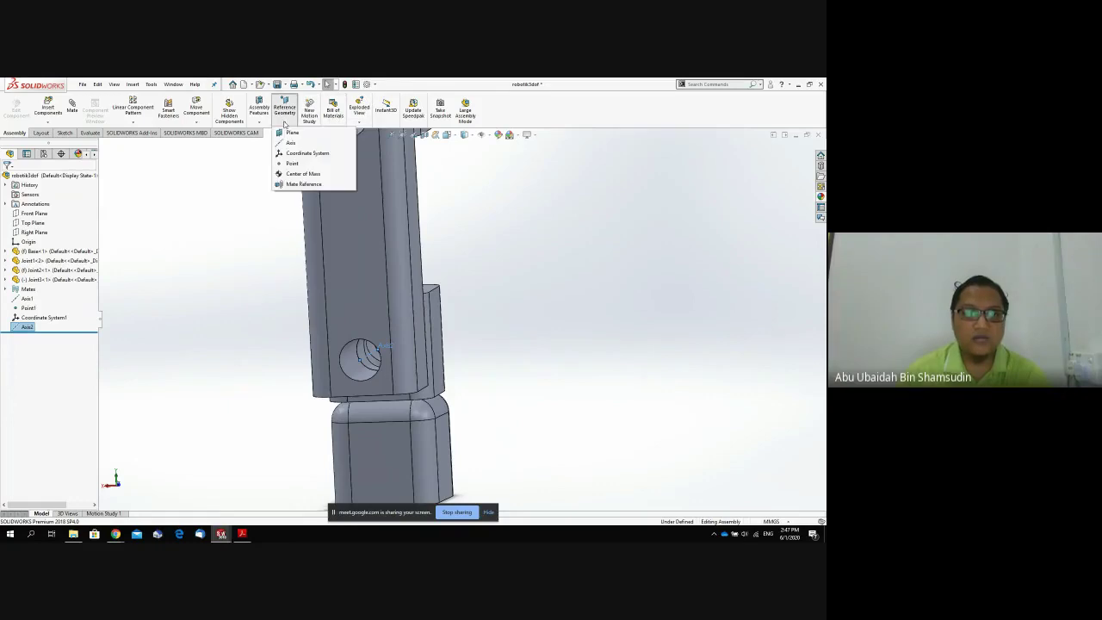
Create Point2 at the centre of Joint2's link hole face.
{"action": "left_click", "coordinate": [292, 163]}
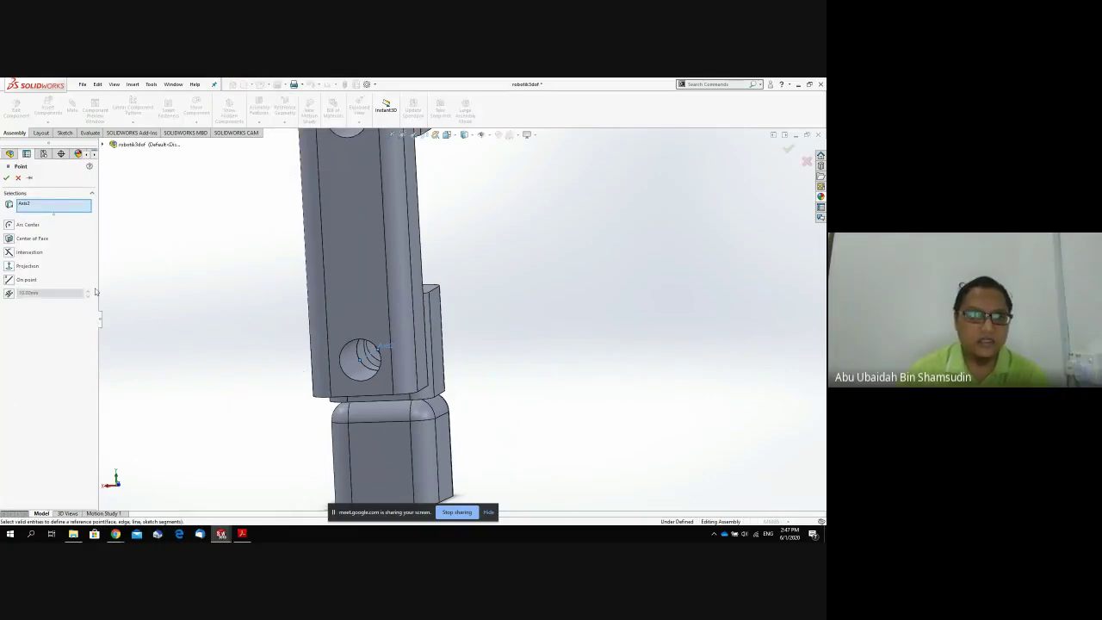
{"action": "left_click", "coordinate": [9, 238]}
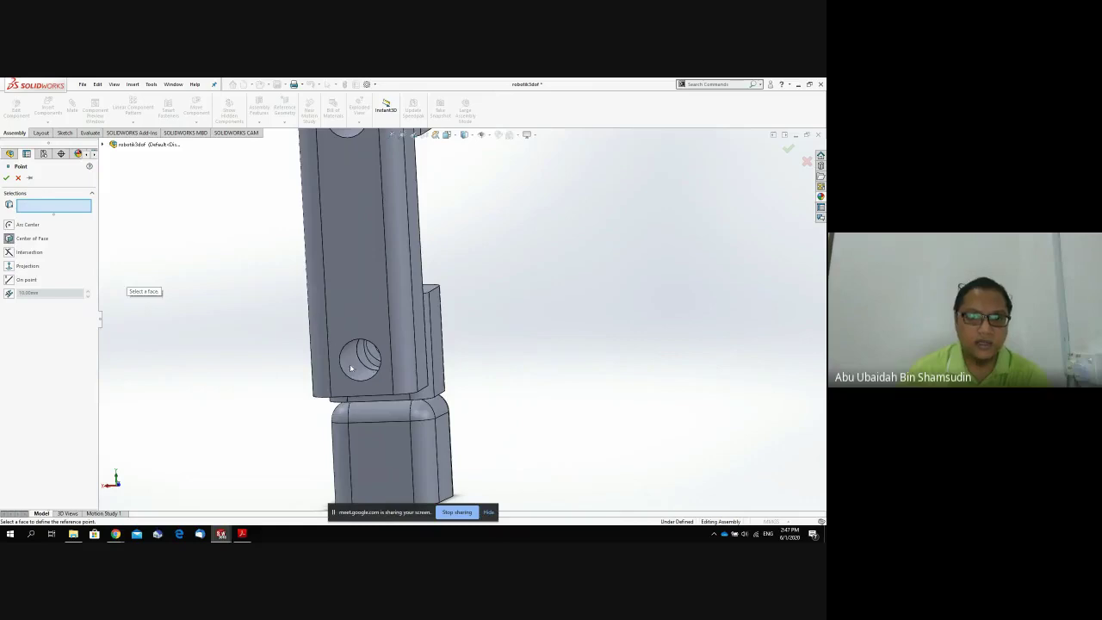
{"action": "left_click", "coordinate": [362, 355]}
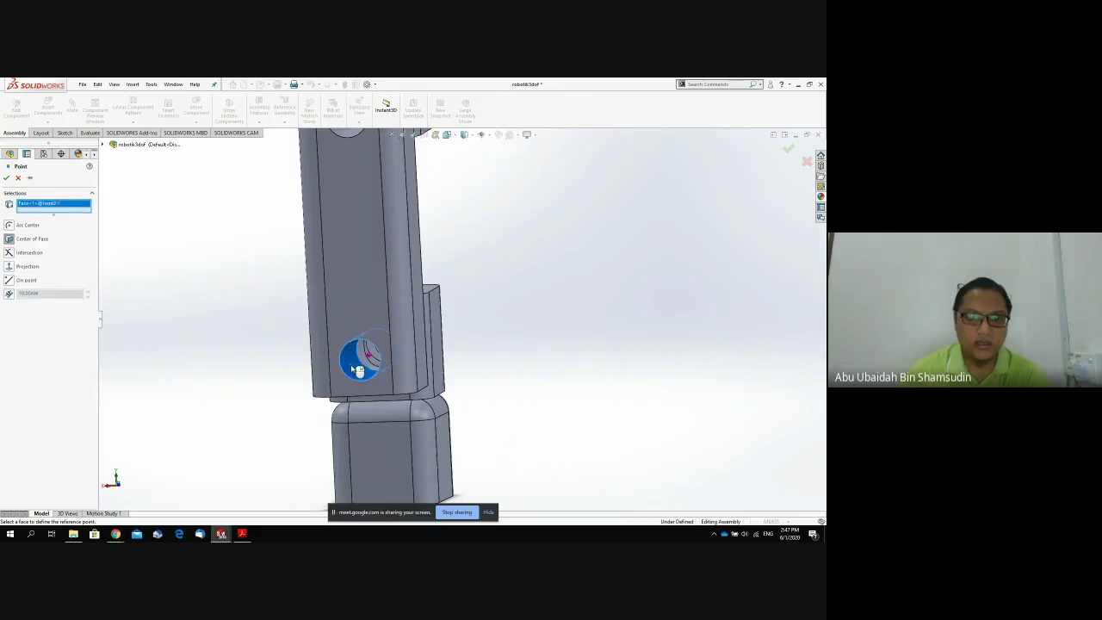
{"action": "left_click", "coordinate": [6, 177]}
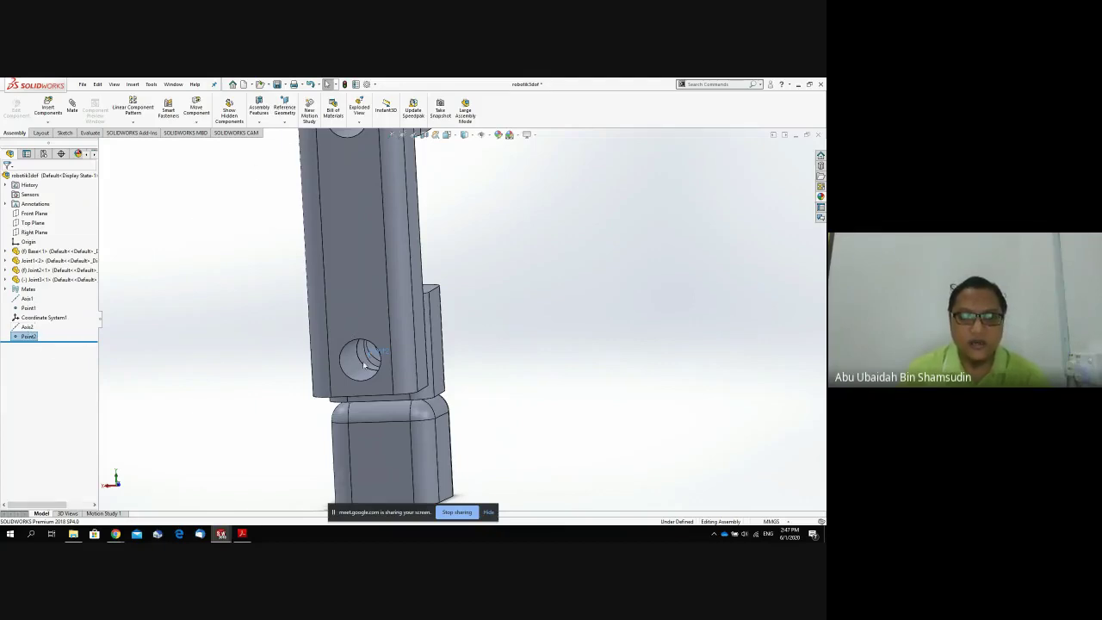
Cancel renaming Point2 and bring up the reference geometry type list.
{"action": "left_click", "coordinate": [28, 336]}
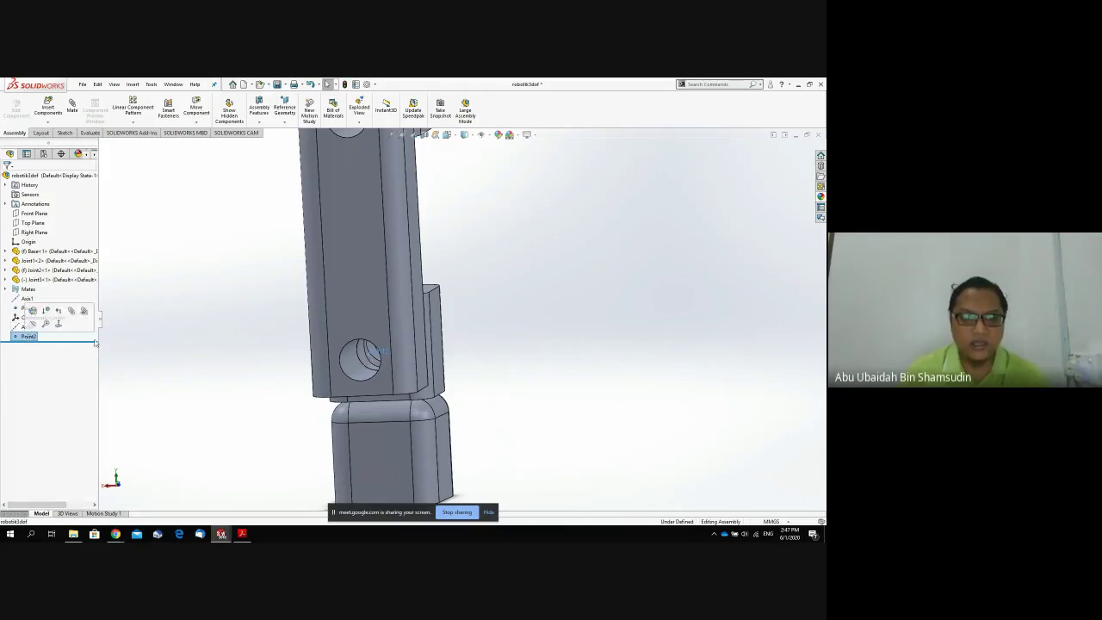
{"action": "left_click", "coordinate": [283, 122]}
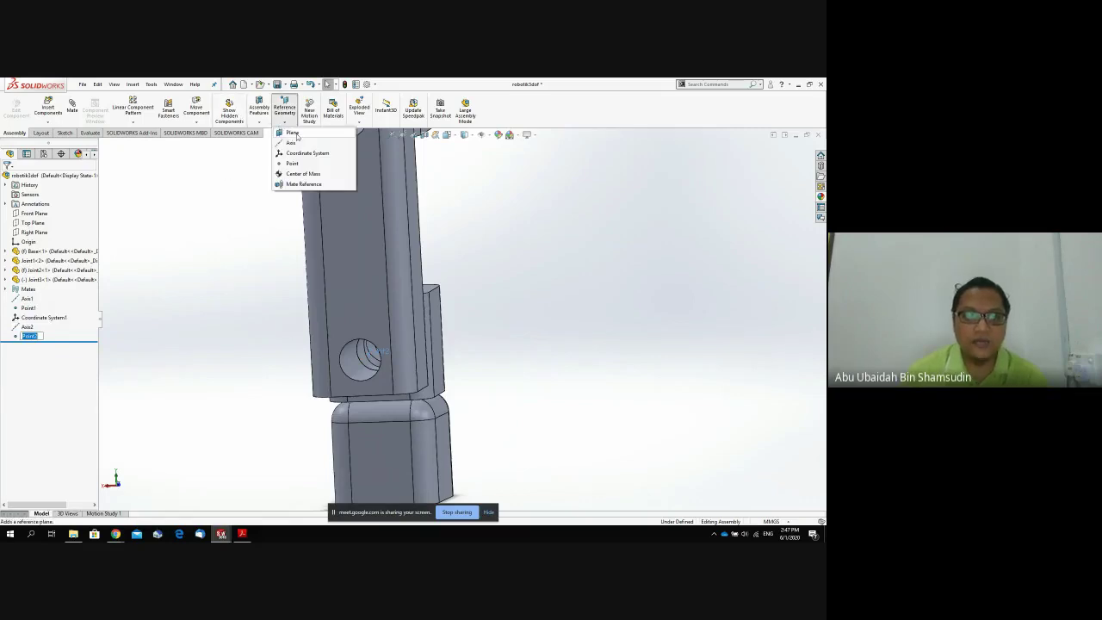
{"action": "left_click", "coordinate": [21, 343]}
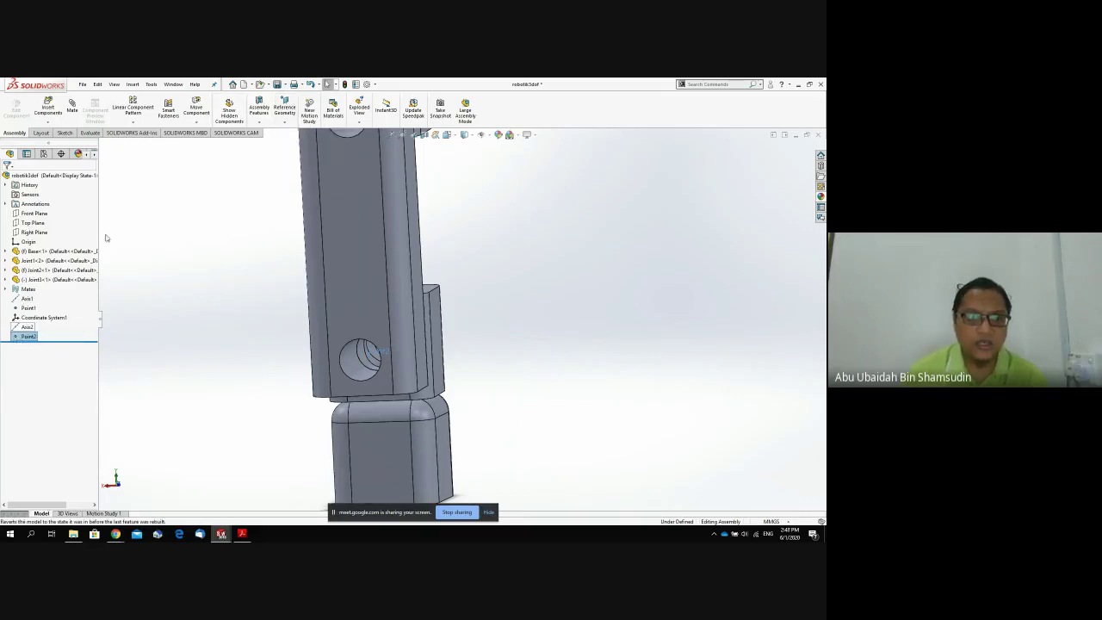
{"action": "left_click", "coordinate": [287, 119]}
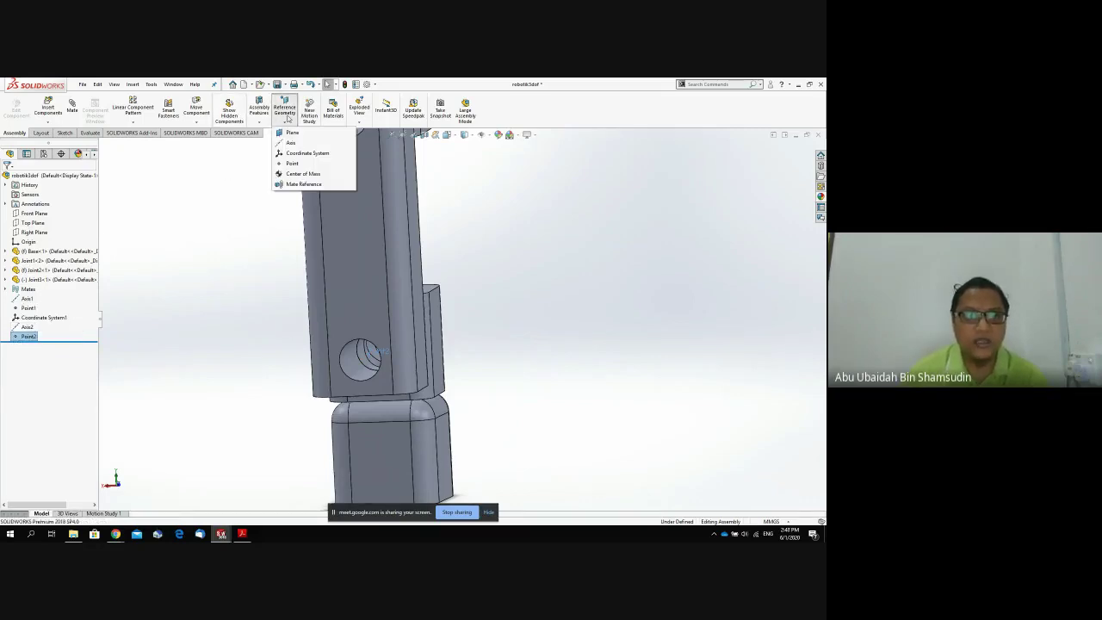
Create Coordinate System2 at Point2, Z axis from Joint2's top face, Y axis from its side face.
{"action": "left_click", "coordinate": [311, 153]}
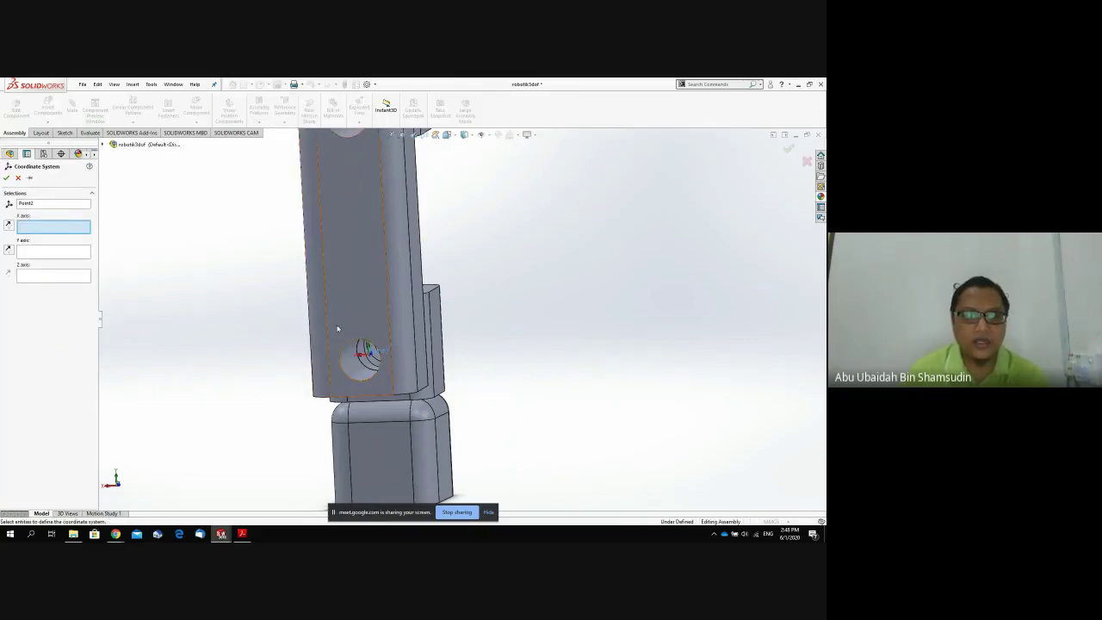
{"action": "middle_click_drag", "start_coordinate": [337, 325], "coordinate": [352, 361]}
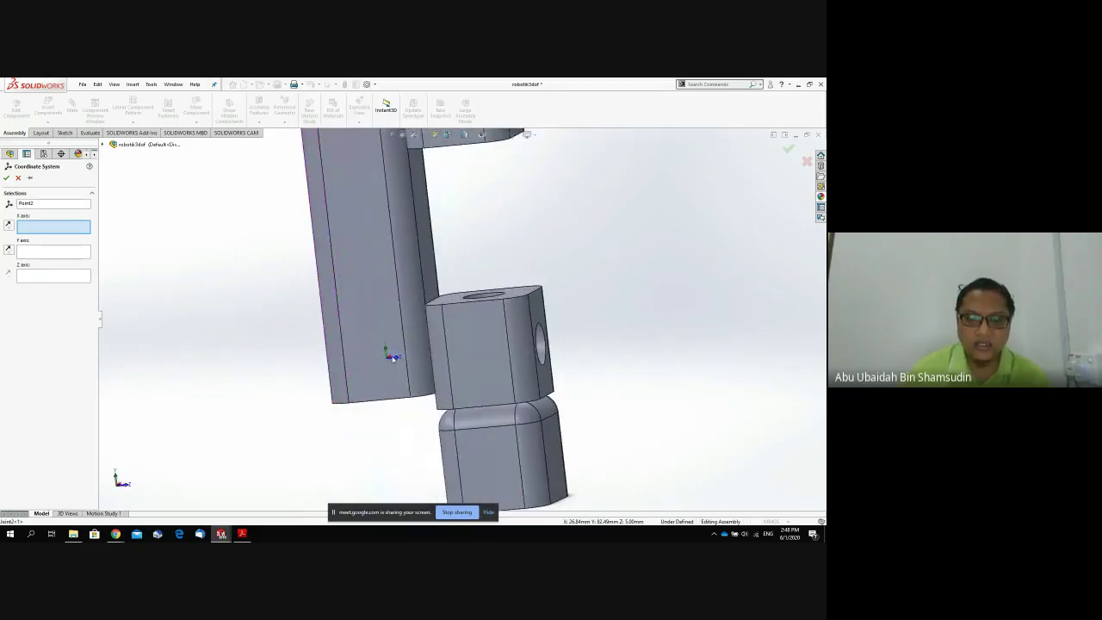
{"action": "scroll", "coordinate": [394, 359], "scroll_direction": "up", "scroll_amount": 2}
{"action": "middle_click_drag", "start_coordinate": [423, 256], "coordinate": [434, 282]}
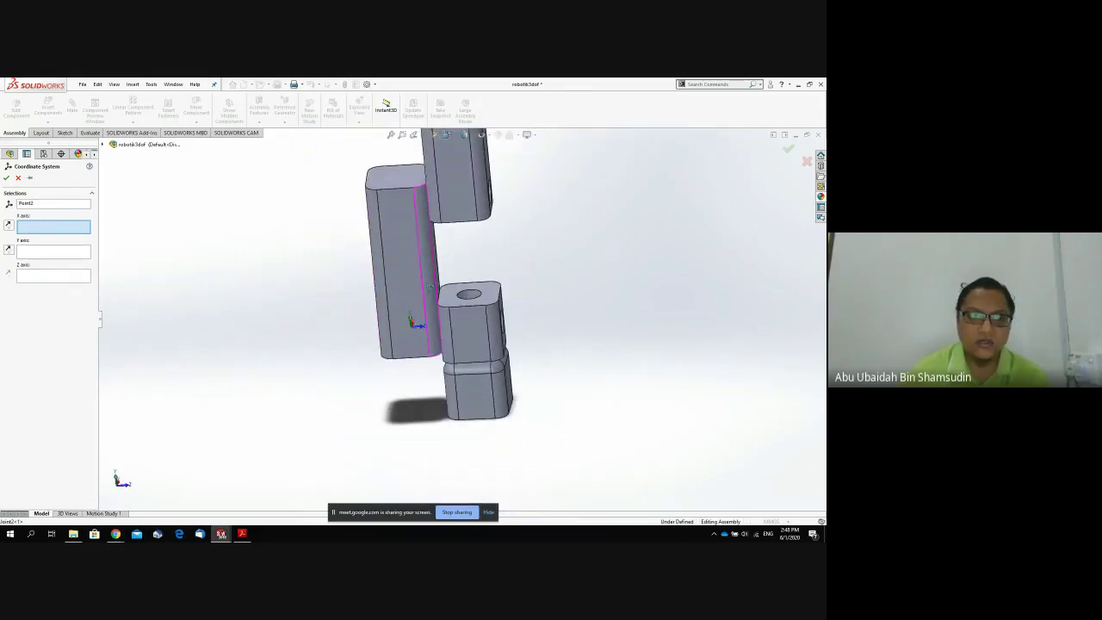
{"action": "left_click", "coordinate": [71, 275]}
{"action": "left_click", "coordinate": [394, 179]}
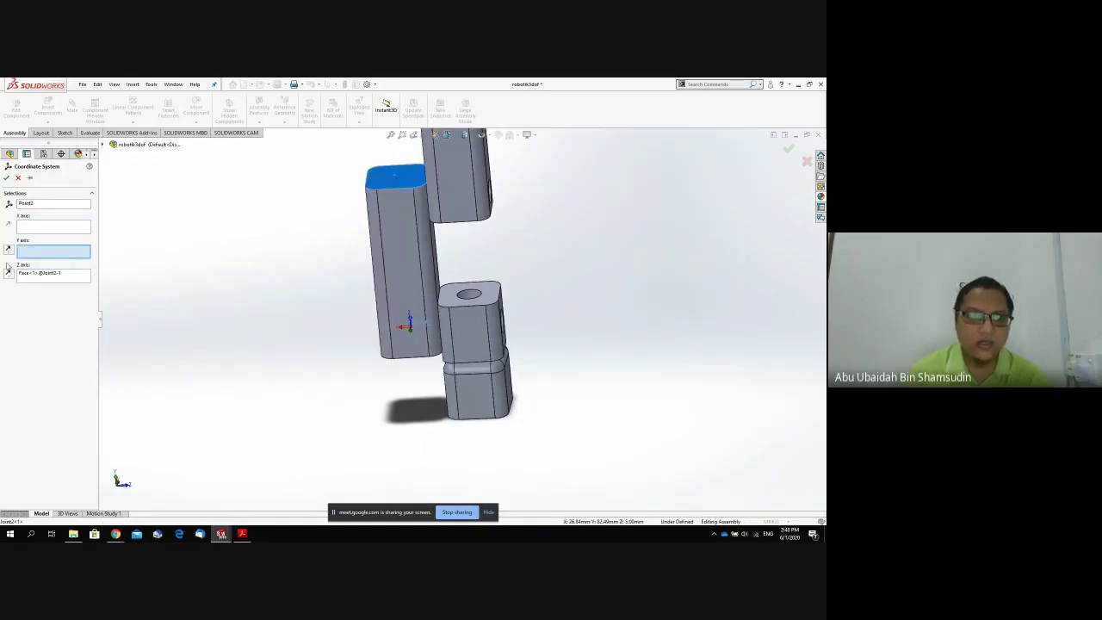
{"action": "middle_click_drag", "start_coordinate": [333, 290], "coordinate": [253, 263]}
{"action": "left_click", "coordinate": [361, 295]}
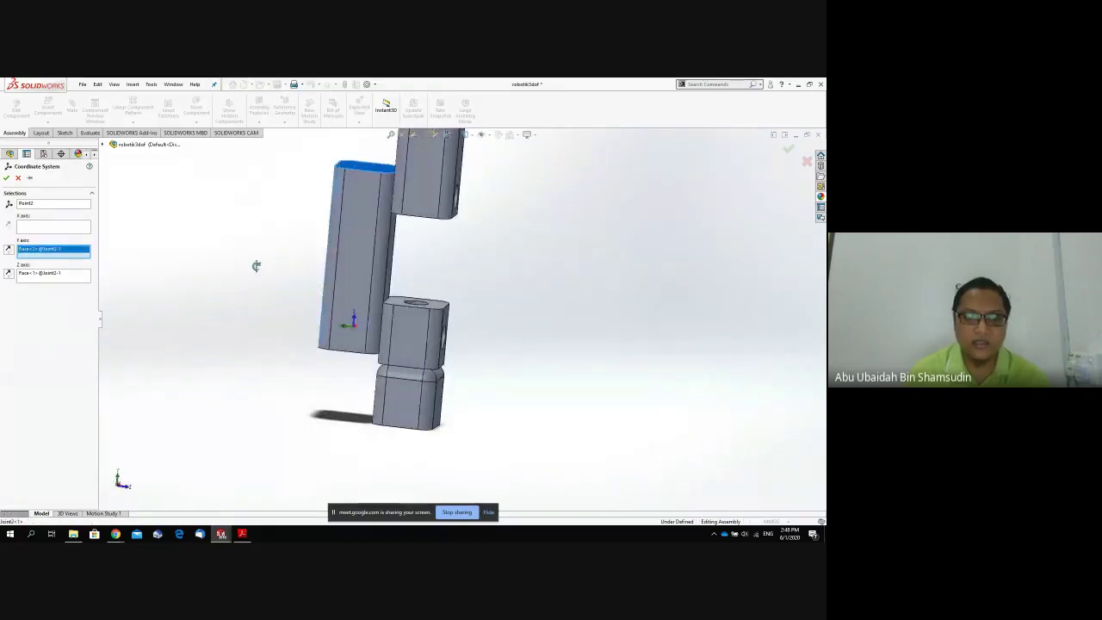
{"action": "left_click", "coordinate": [6, 178]}
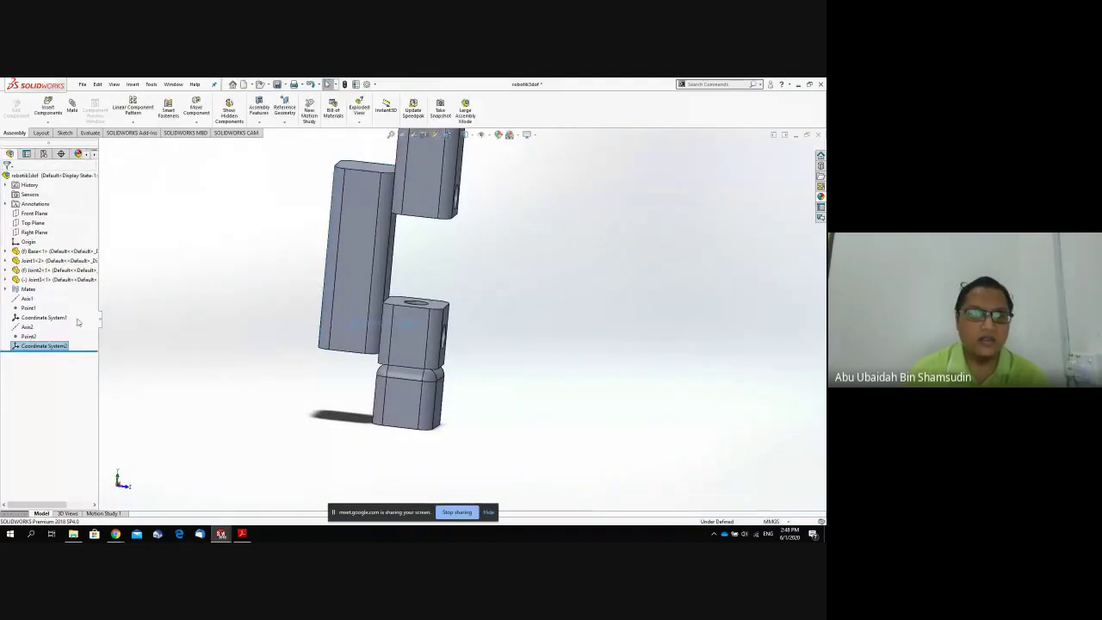
Display Coordinate Systems 1 and 2 on the model and select the top block's hole face.
{"action": "left_click", "coordinate": [36, 318]}
{"action": "left_click", "coordinate": [43, 345]}
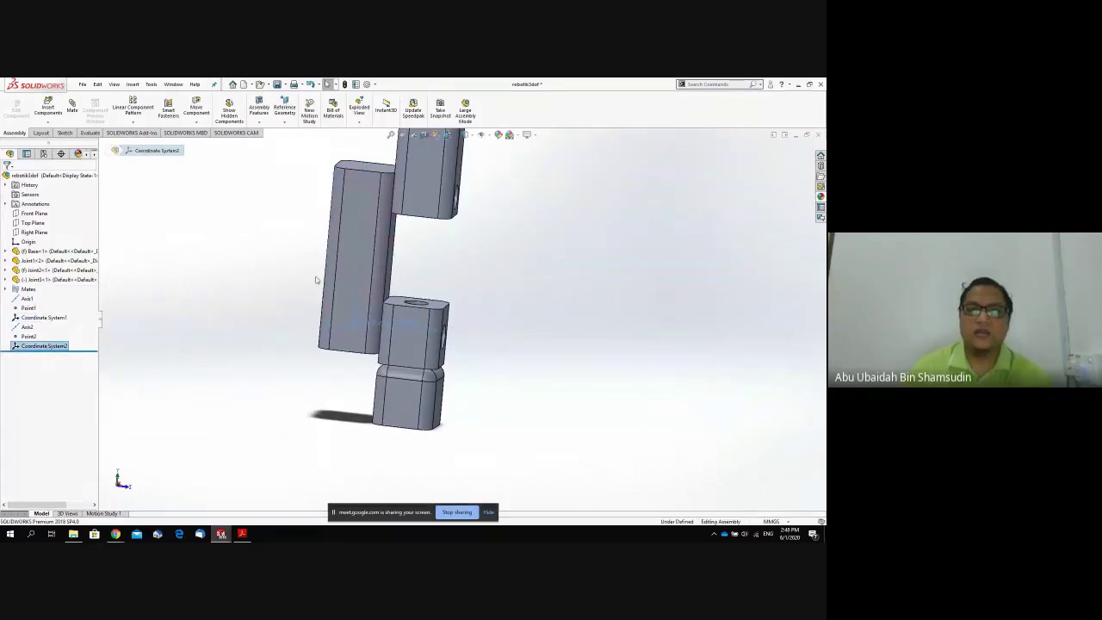
{"action": "mouse_move", "coordinate": [316, 278]}
{"action": "middle_mouse_down"}
{"action": "mouse_move", "coordinate": [288, 236]}
{"action": "mouse_move", "coordinate": [326, 265]}
{"action": "mouse_move", "coordinate": [315, 258]}
{"action": "mouse_move", "coordinate": [311, 296]}
{"action": "middle_mouse_up"}
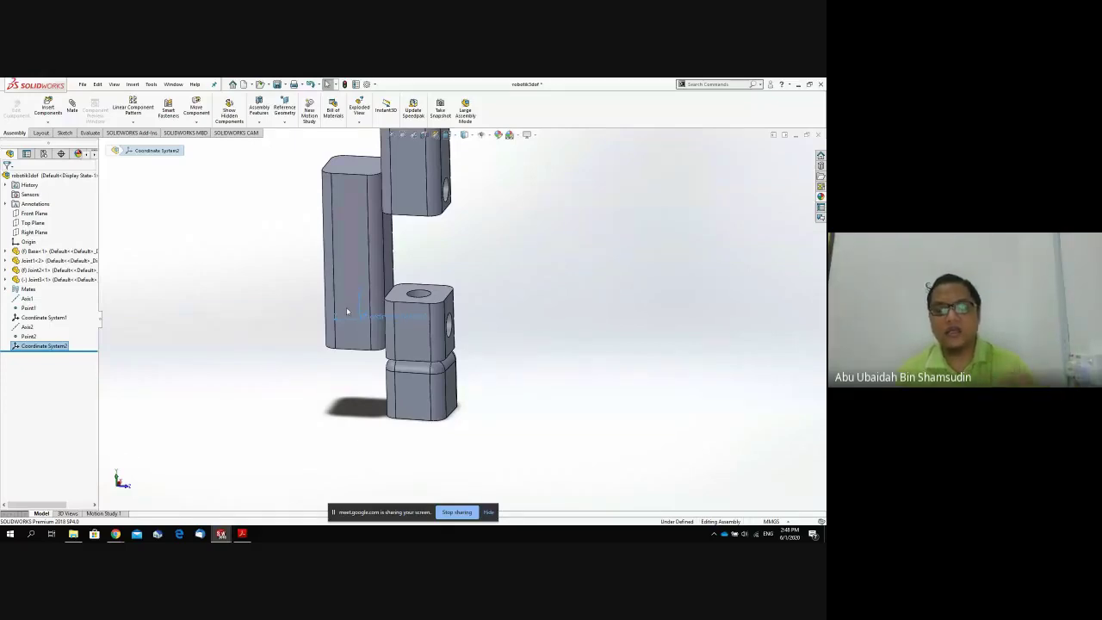
{"action": "scroll", "coordinate": [500, 205], "scroll_direction": "up", "scroll_amount": 4}
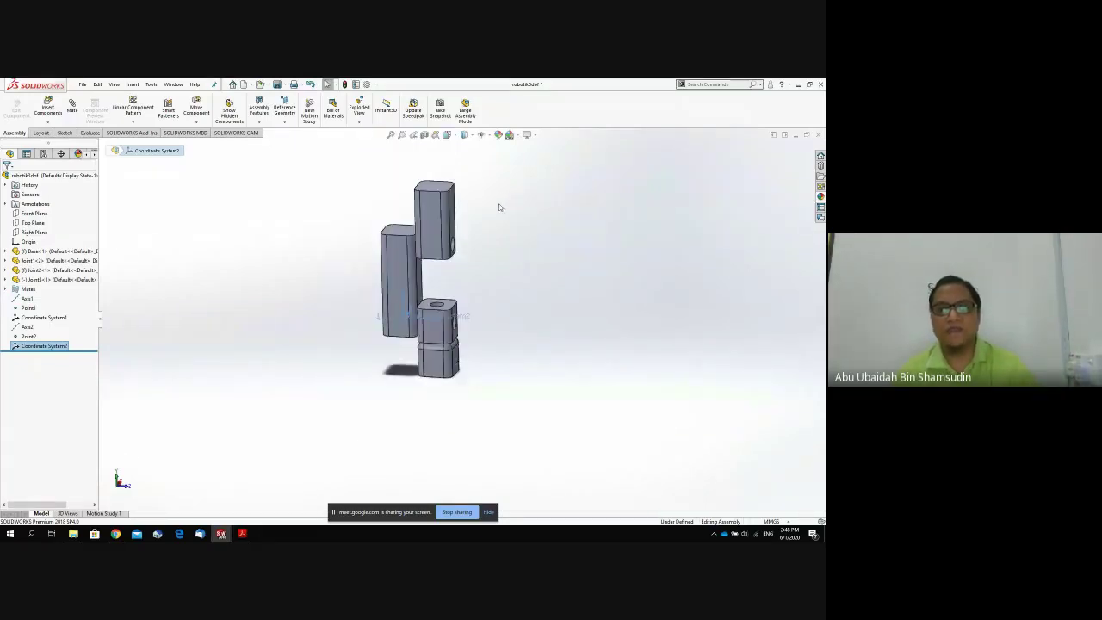
{"action": "scroll", "coordinate": [498, 205], "scroll_direction": "down", "scroll_amount": 2}
{"action": "scroll", "coordinate": [453, 273], "scroll_direction": "down", "scroll_amount": 1}
{"action": "middle_click_drag", "start_coordinate": [453, 273], "coordinate": [432, 273]}
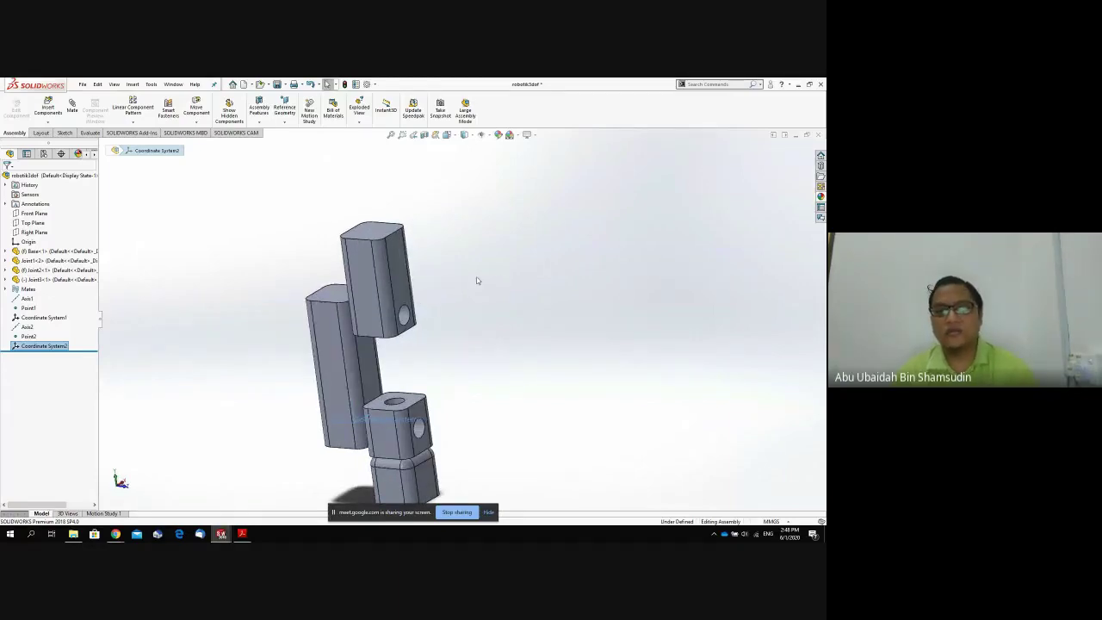
{"action": "left_click", "coordinate": [406, 316]}
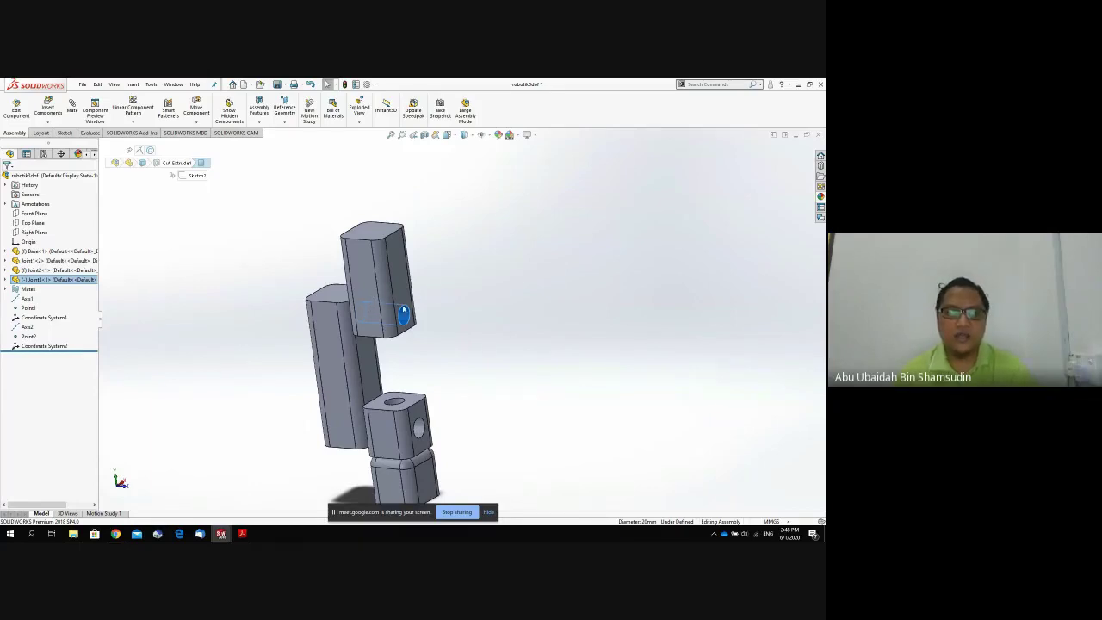
Add Axis3 through the selected hole in the top block.
{"action": "left_click", "coordinate": [285, 121]}
{"action": "left_click", "coordinate": [292, 142]}
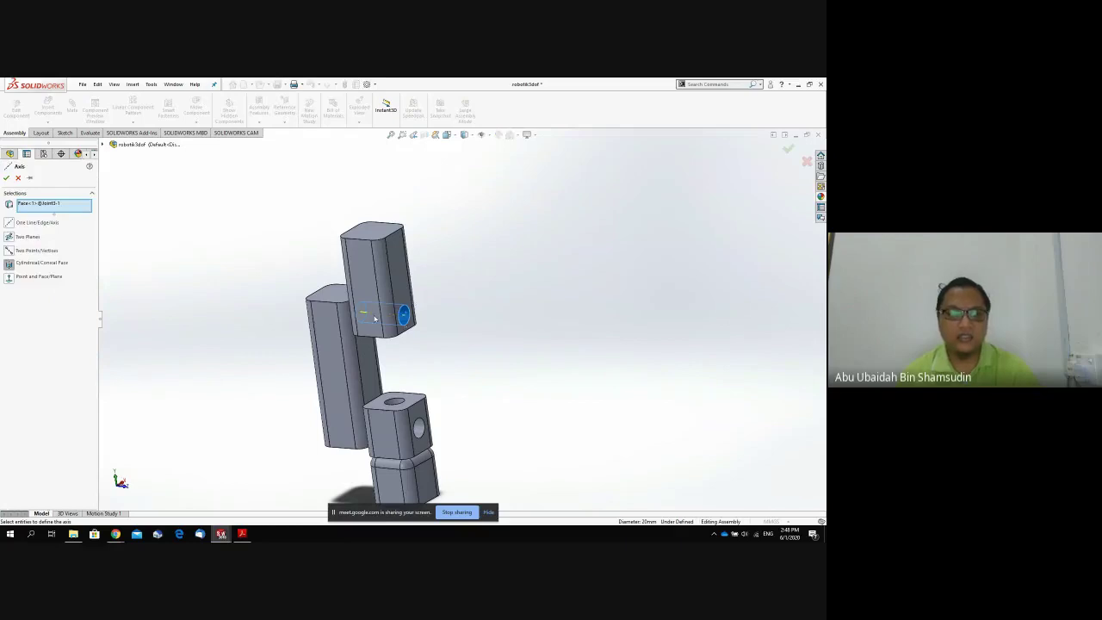
{"action": "left_click", "coordinate": [6, 177]}
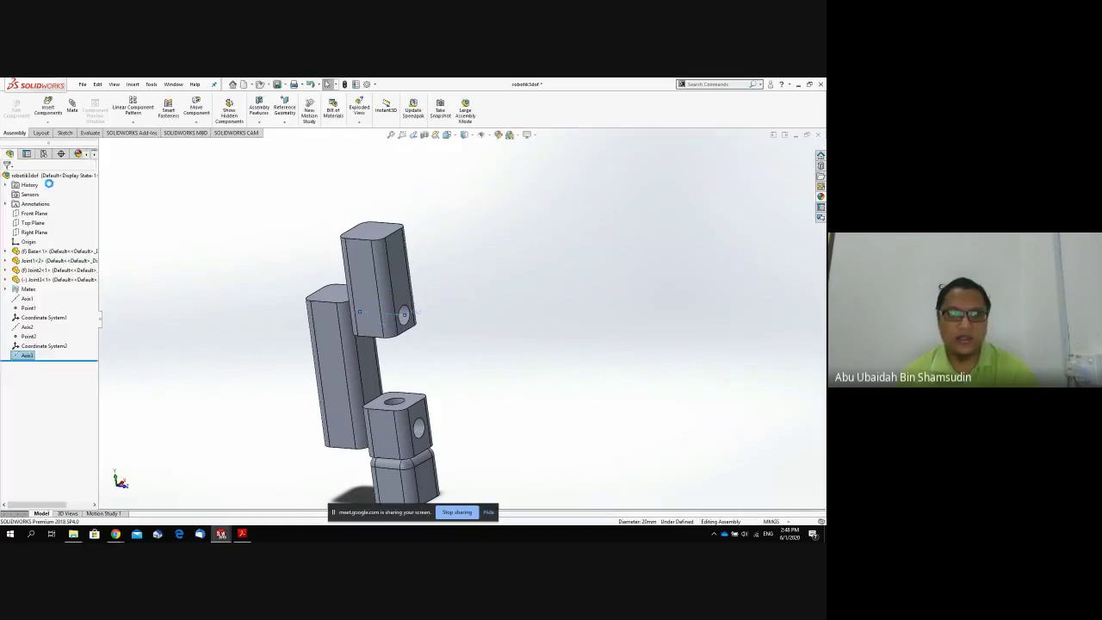
Create Point3 at the centre of the top block's hole face.
{"action": "left_click", "coordinate": [290, 122]}
{"action": "left_click", "coordinate": [297, 161]}
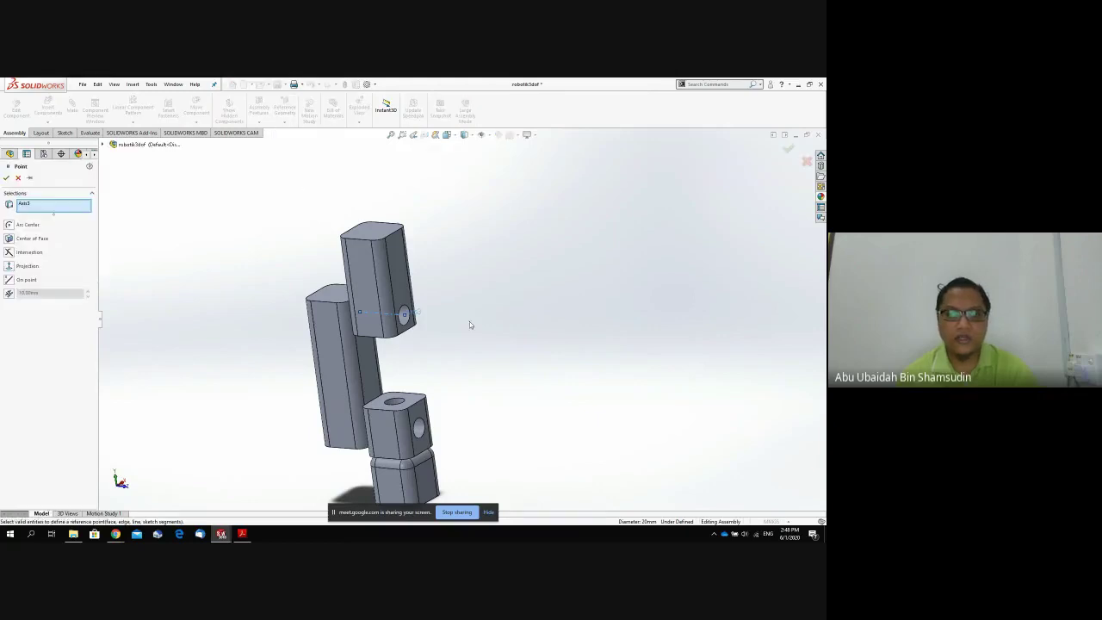
{"action": "left_click", "coordinate": [405, 316]}
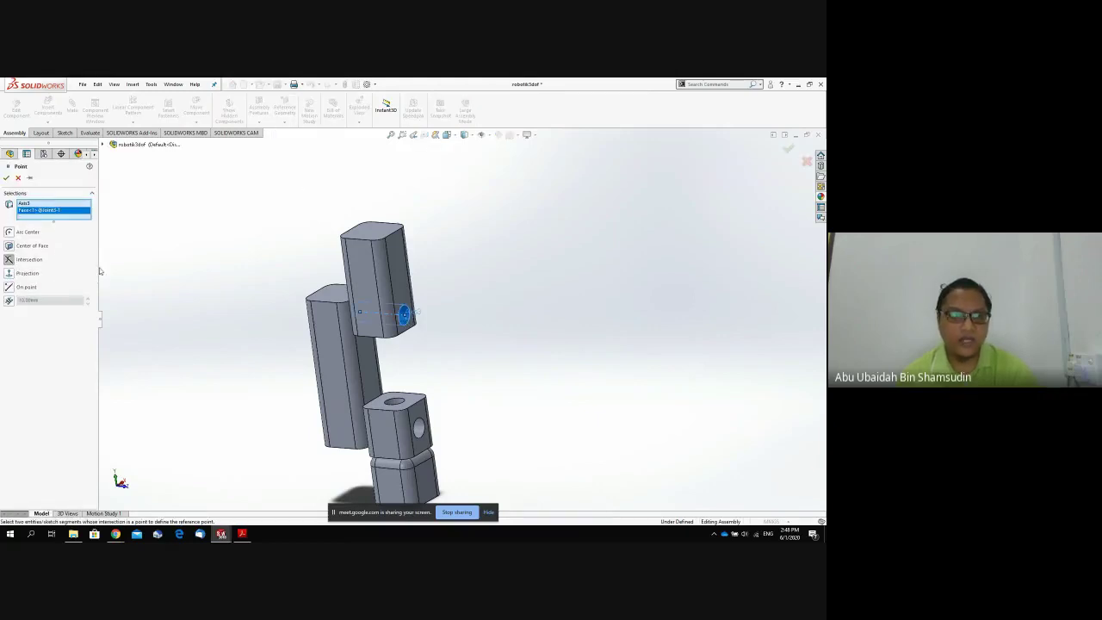
{"action": "left_click", "coordinate": [15, 247]}
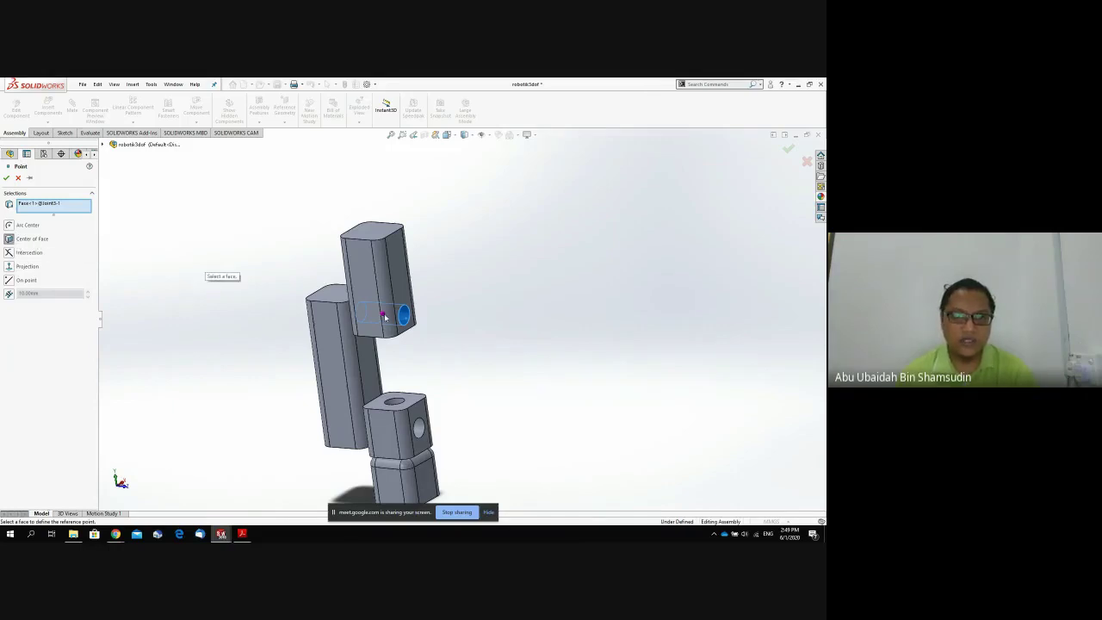
{"action": "left_click", "coordinate": [6, 178]}
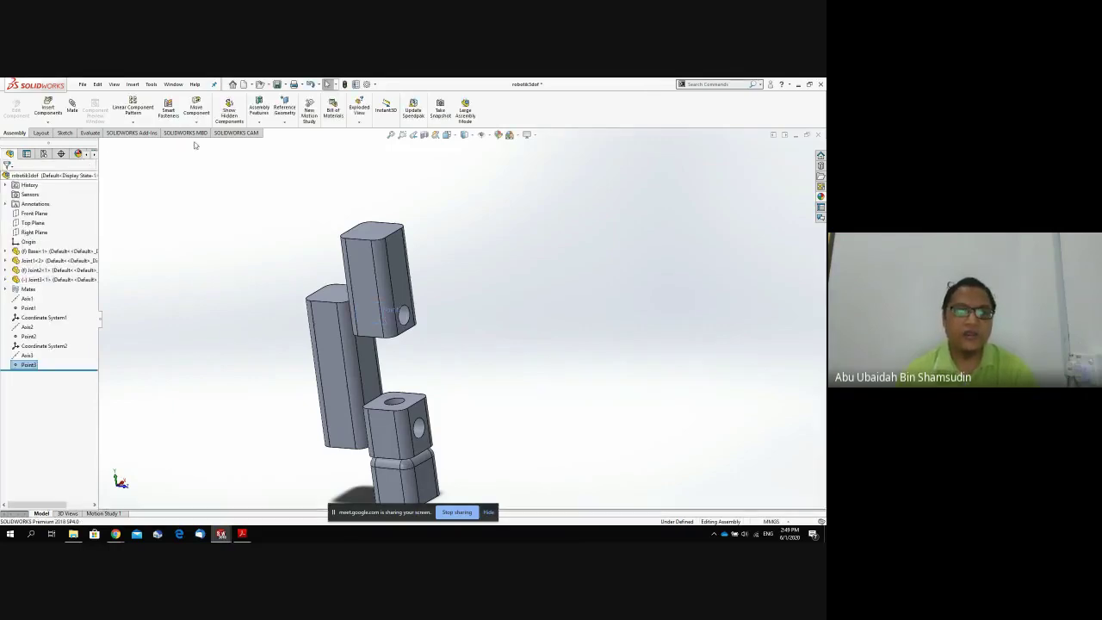
{"action": "left_click", "coordinate": [285, 112]}
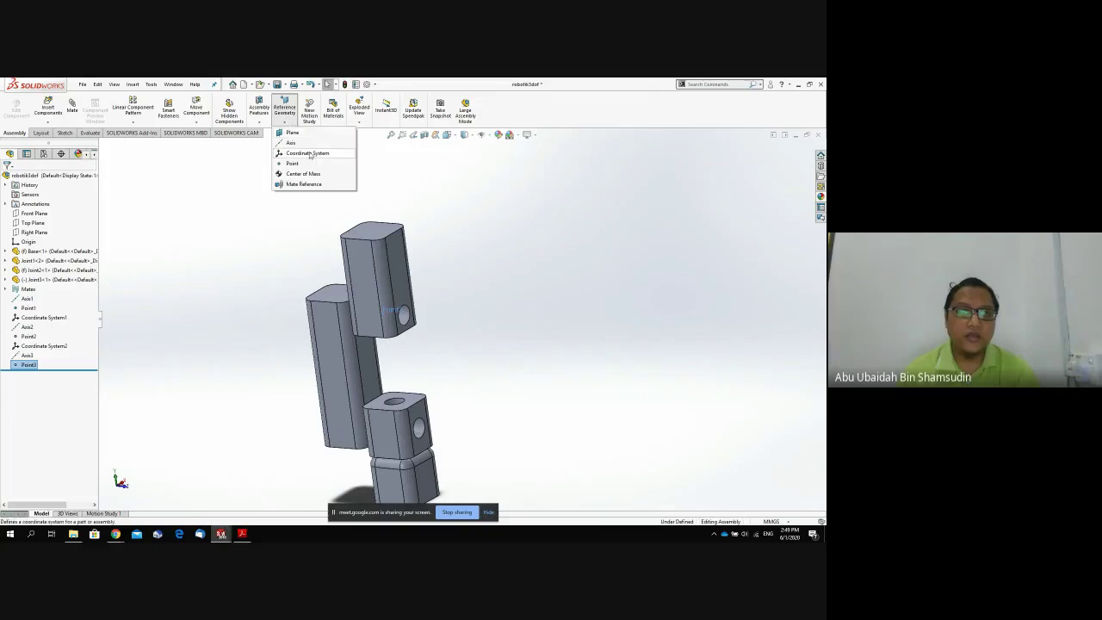
Create Coordinate System3 at Point3, Z axis from Joint3's top face, Y axis from its left face.
{"action": "left_click", "coordinate": [308, 154]}
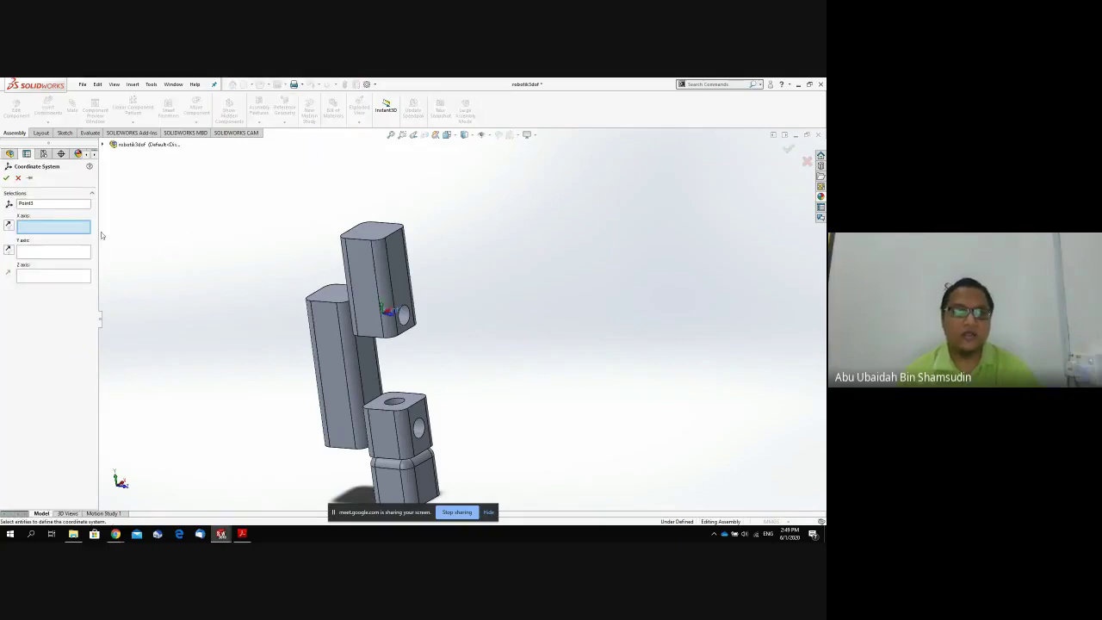
{"action": "left_click", "coordinate": [60, 276]}
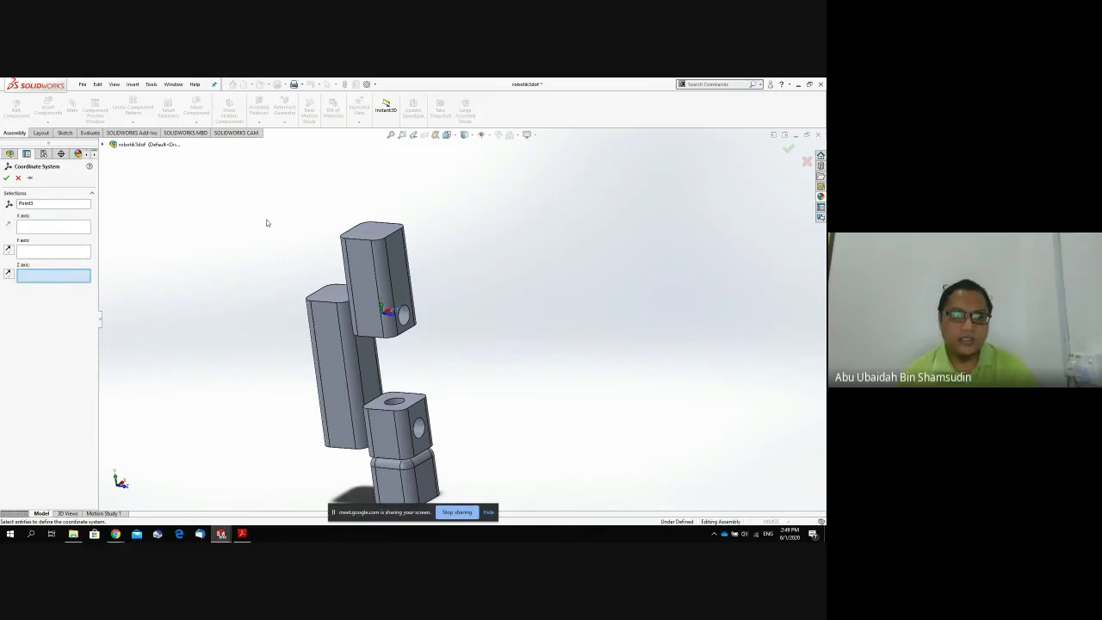
{"action": "left_click", "coordinate": [374, 231]}
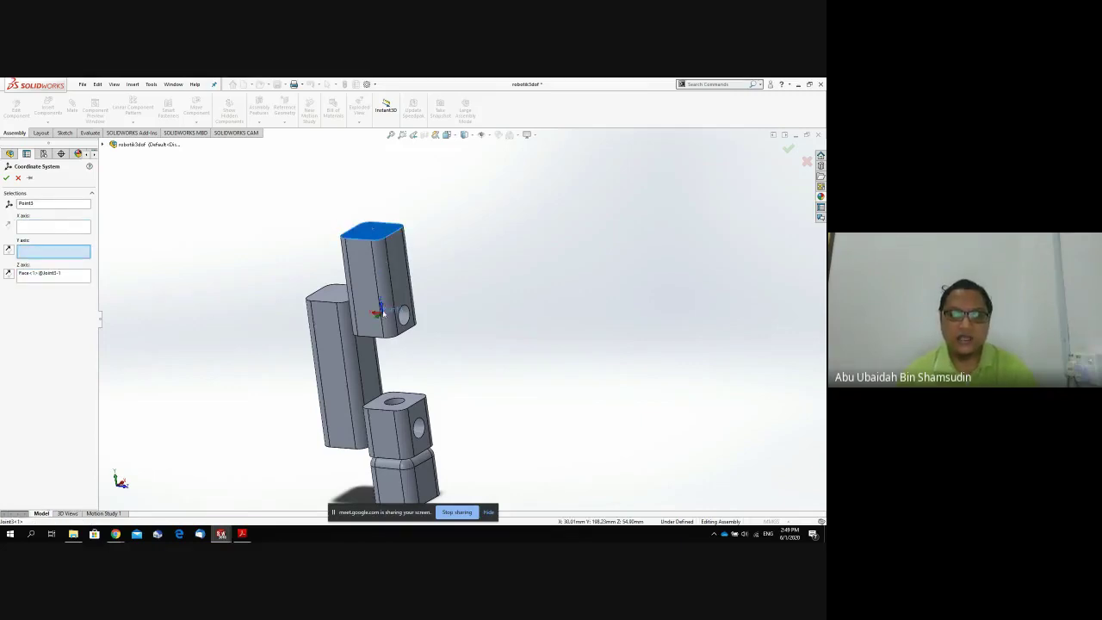
{"action": "middle_click_drag", "start_coordinate": [406, 251], "coordinate": [424, 248]}
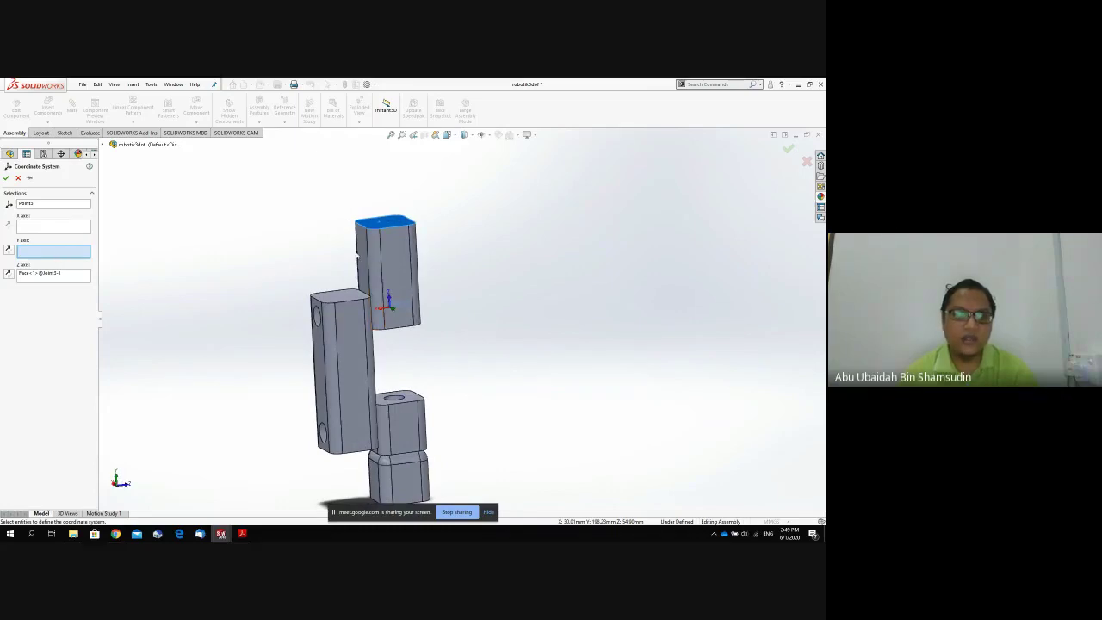
{"action": "left_click", "coordinate": [363, 279]}
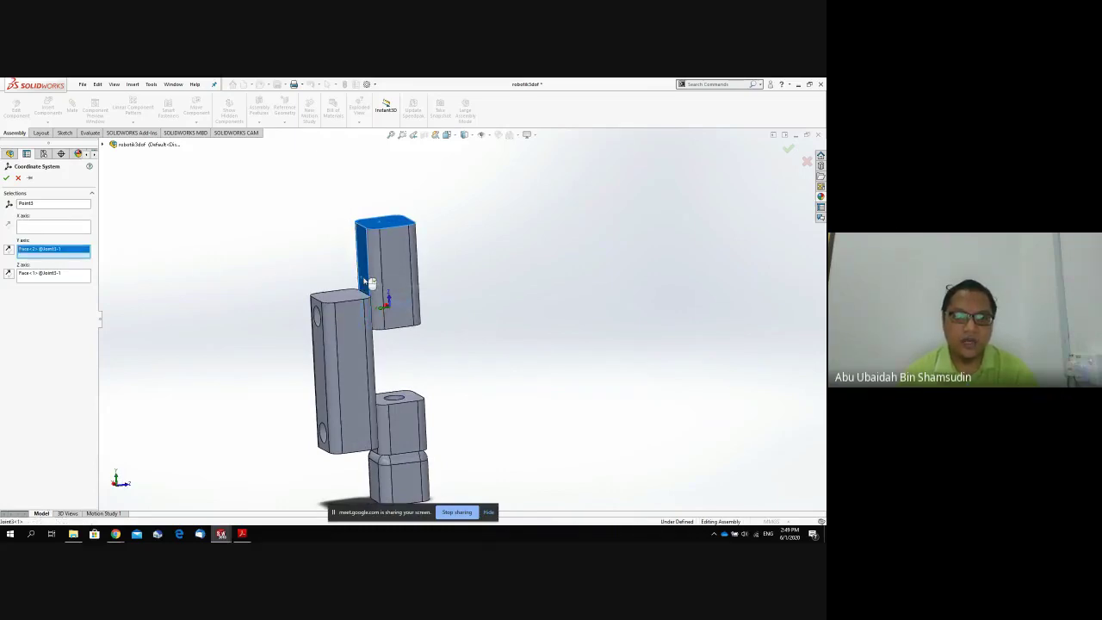
{"action": "left_click", "coordinate": [6, 177]}
{"action": "middle_click_drag", "start_coordinate": [180, 313], "coordinate": [152, 318]}
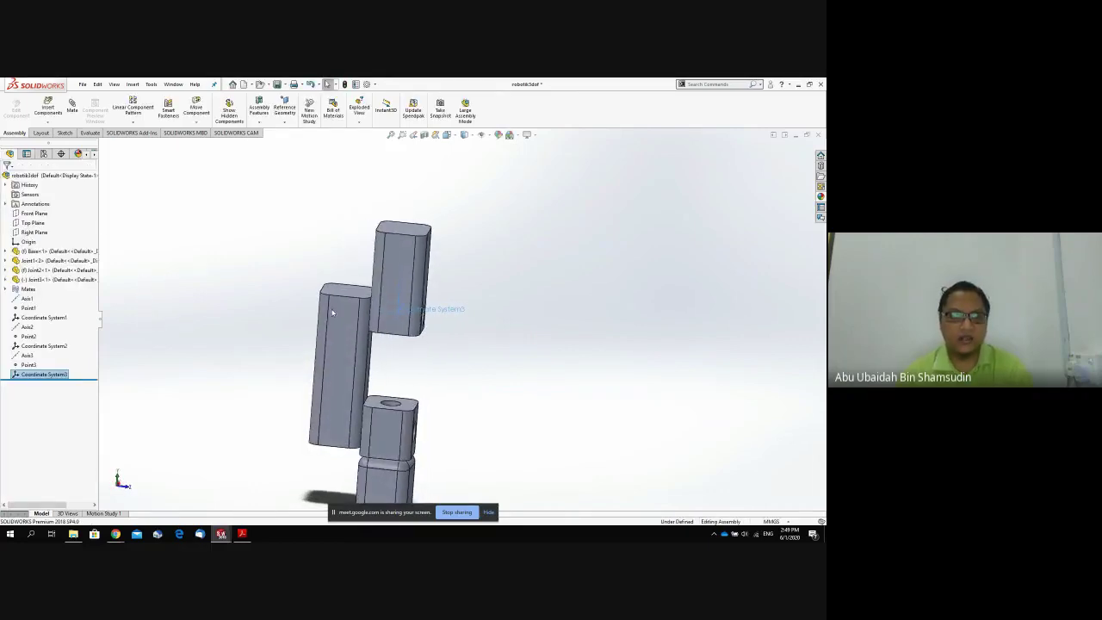
Review Coordinate Systems 1 and 2 on the model, then choose File > Export as URDF.
{"action": "left_click", "coordinate": [43, 347]}
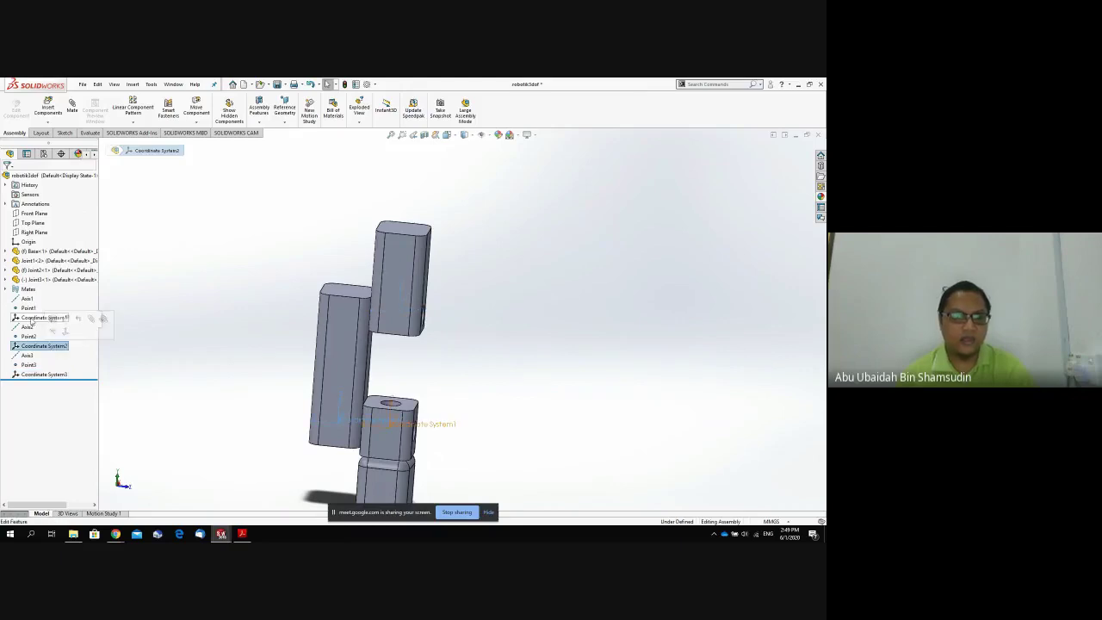
{"action": "left_click", "coordinate": [32, 319]}
{"action": "middle_click_drag", "start_coordinate": [392, 377], "coordinate": [422, 367]}
{"action": "scroll", "coordinate": [423, 374], "scroll_direction": "up", "scroll_amount": 3}
{"action": "mouse_move", "coordinate": [324, 381]}
{"action": "middle_mouse_down"}
{"action": "mouse_move", "coordinate": [362, 378]}
{"action": "mouse_move", "coordinate": [316, 381]}
{"action": "mouse_move", "coordinate": [285, 359]}
{"action": "mouse_move", "coordinate": [280, 387]}
{"action": "mouse_move", "coordinate": [299, 416]}
{"action": "mouse_move", "coordinate": [313, 371]}
{"action": "mouse_move", "coordinate": [315, 391]}
{"action": "middle_mouse_up"}
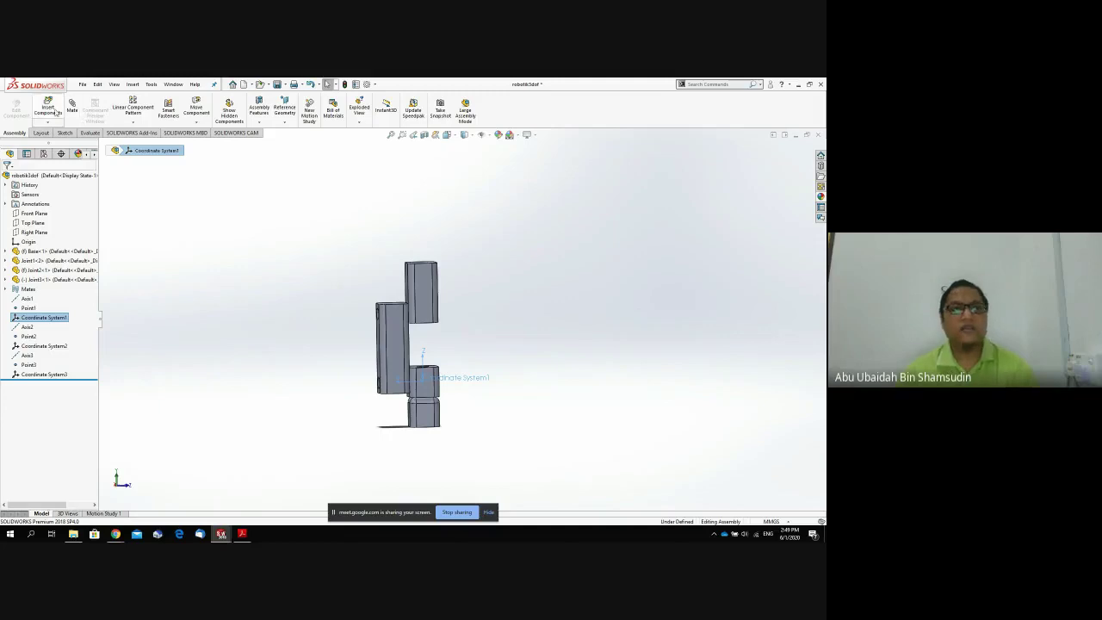
{"action": "left_click", "coordinate": [82, 85]}
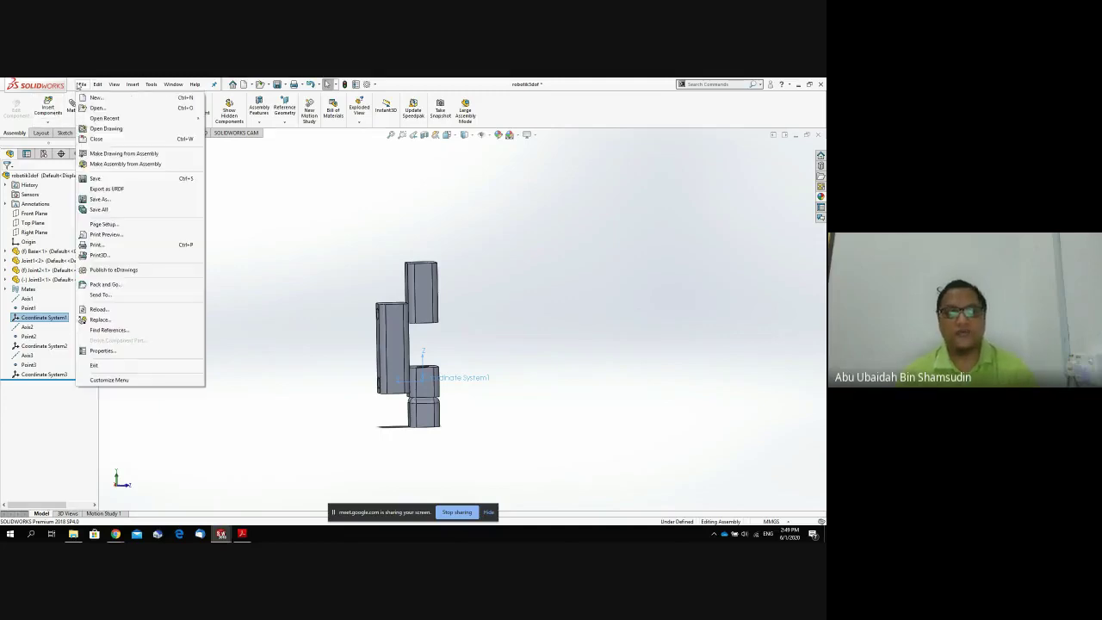
{"action": "left_click", "coordinate": [129, 190]}
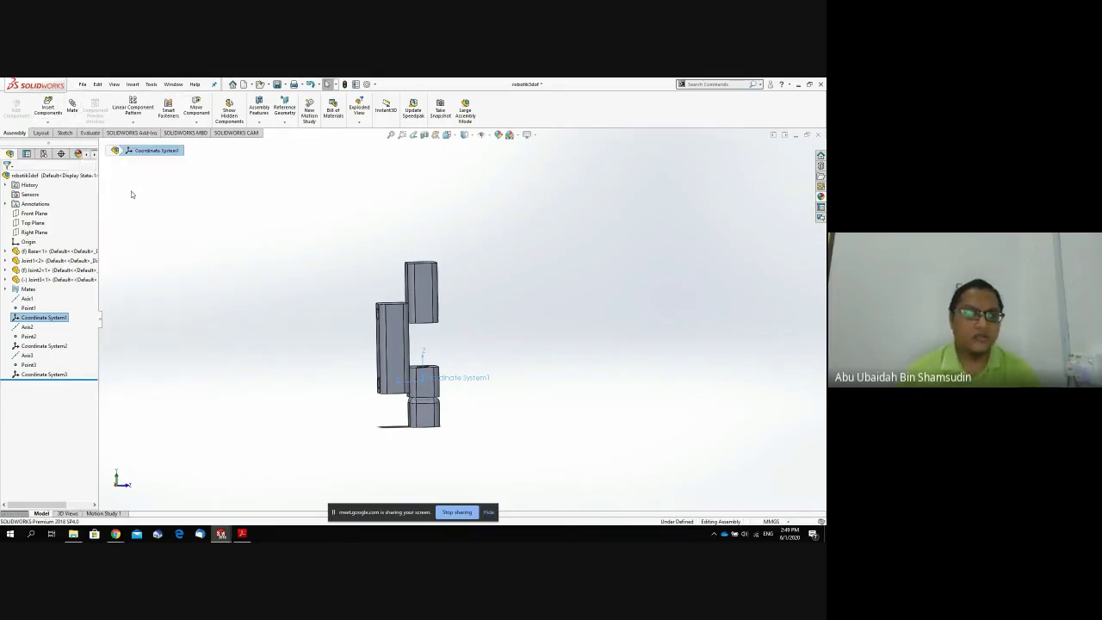
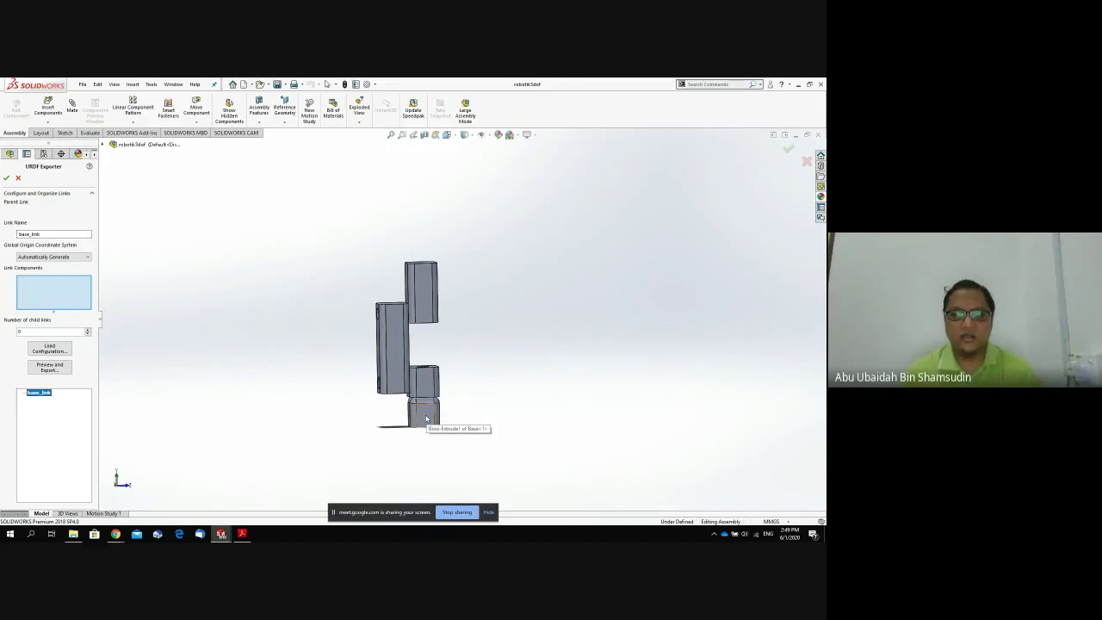
Save and rebuild robotik3dof via Export as URDF, add Base-1 as a link component, then cancel the exporter.
{"action": "left_click", "coordinate": [18, 177]}
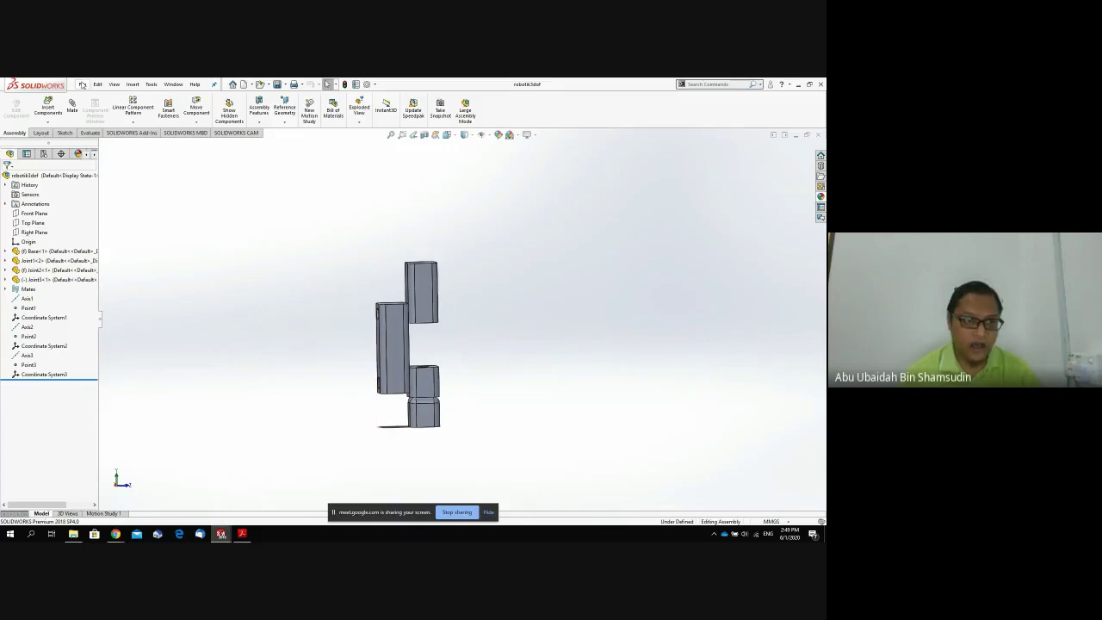
{"action": "left_click", "coordinate": [83, 85]}
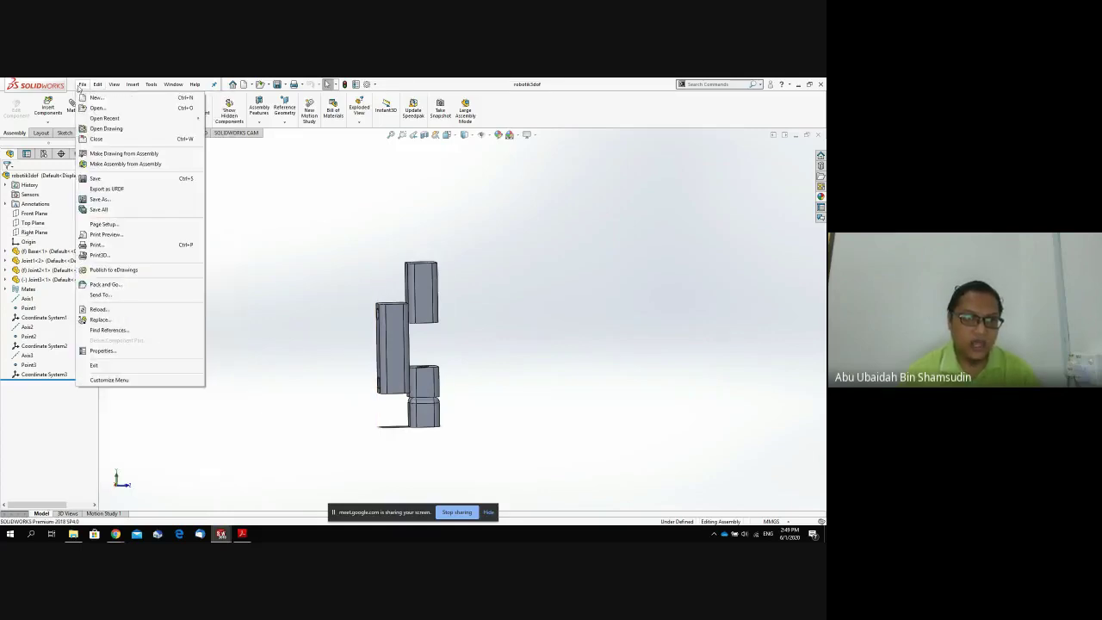
{"action": "left_click", "coordinate": [107, 189]}
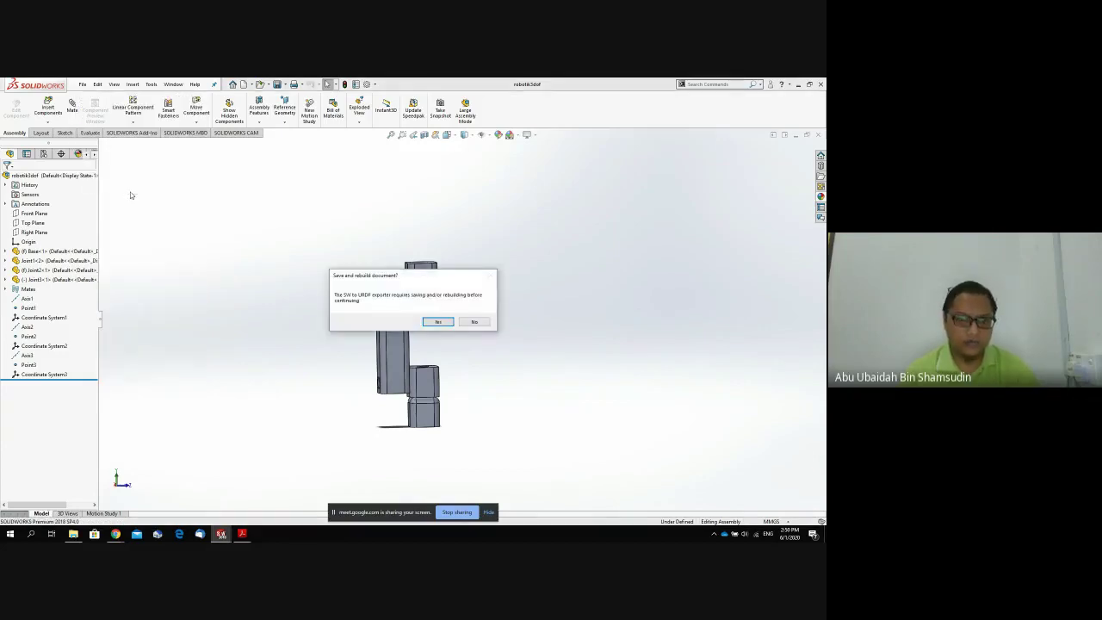
{"action": "left_click", "coordinate": [438, 322]}
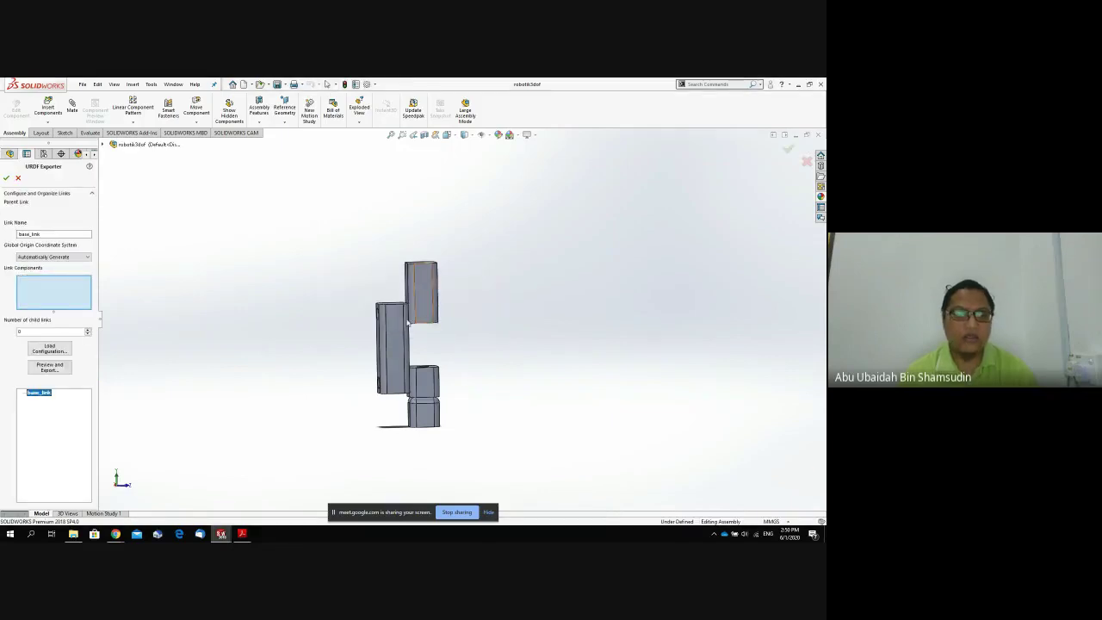
{"action": "left_click", "coordinate": [71, 256]}
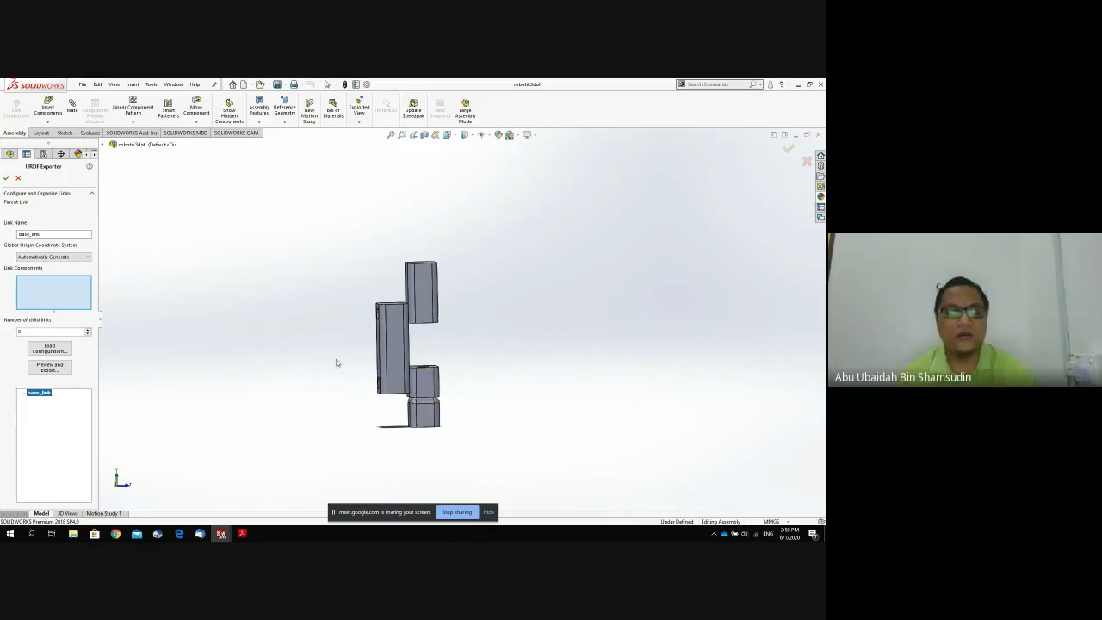
{"action": "left_click", "coordinate": [423, 411]}
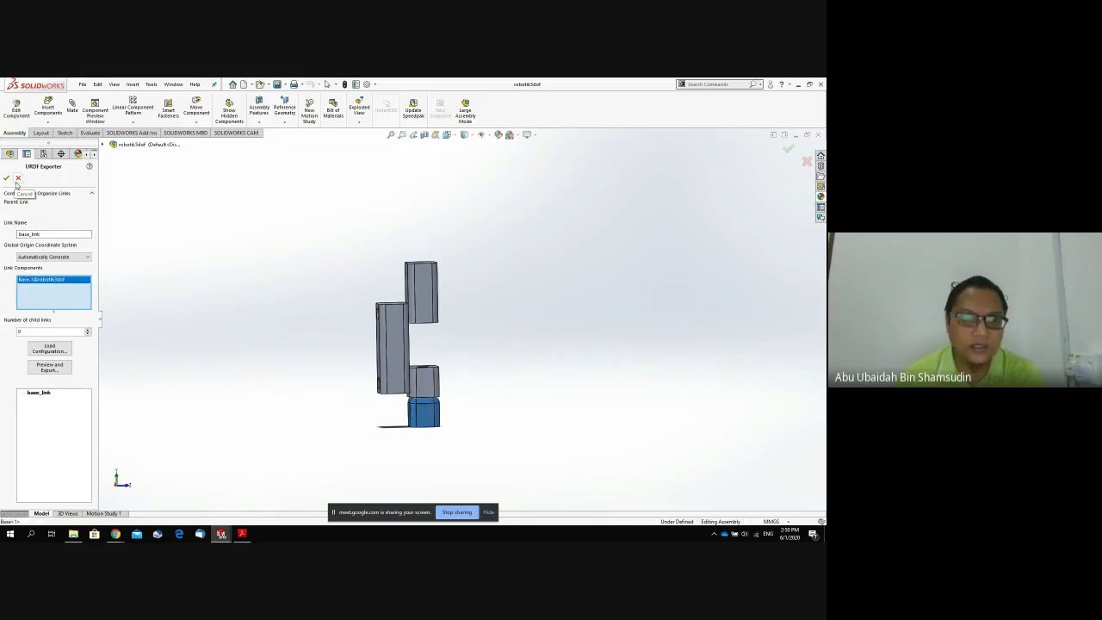
{"action": "left_click", "coordinate": [18, 178]}
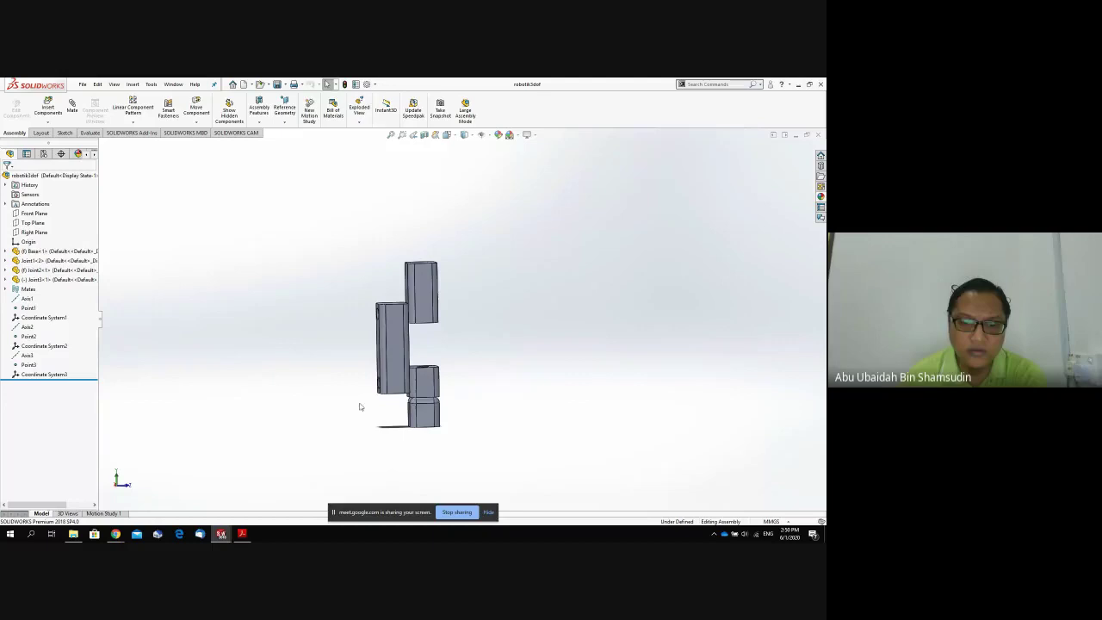
Create reference Point4 at the centre of the base block's square end face.
{"action": "left_click", "coordinate": [424, 414]}
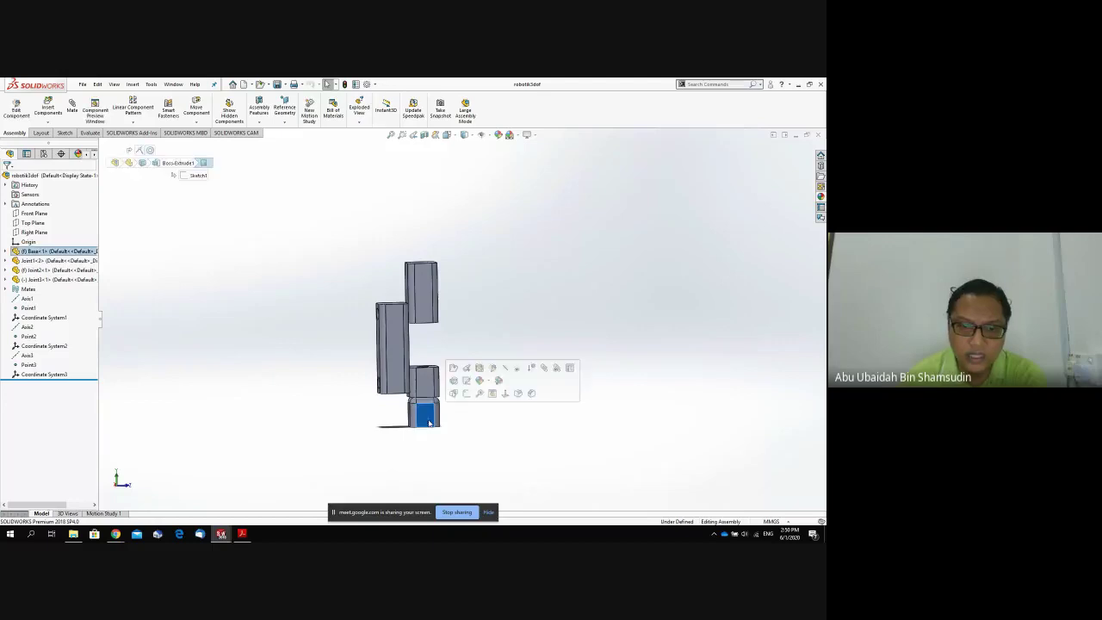
{"action": "left_click", "coordinate": [423, 272]}
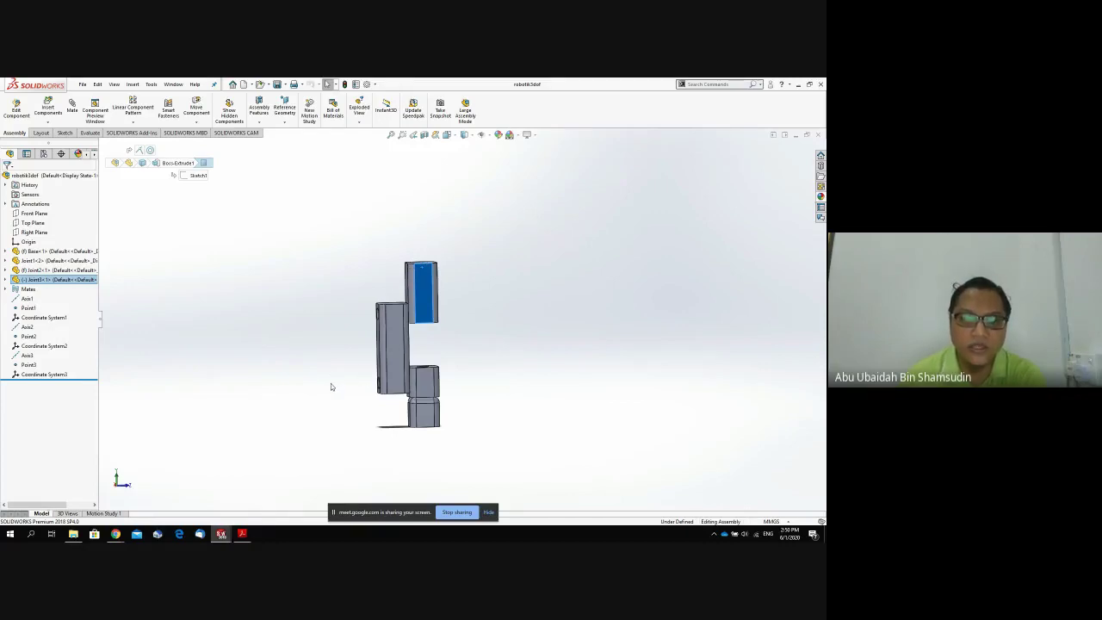
{"action": "middle_click_drag", "start_coordinate": [463, 404], "coordinate": [452, 251]}
{"action": "scroll", "coordinate": [431, 383], "scroll_direction": "down", "scroll_amount": 5}
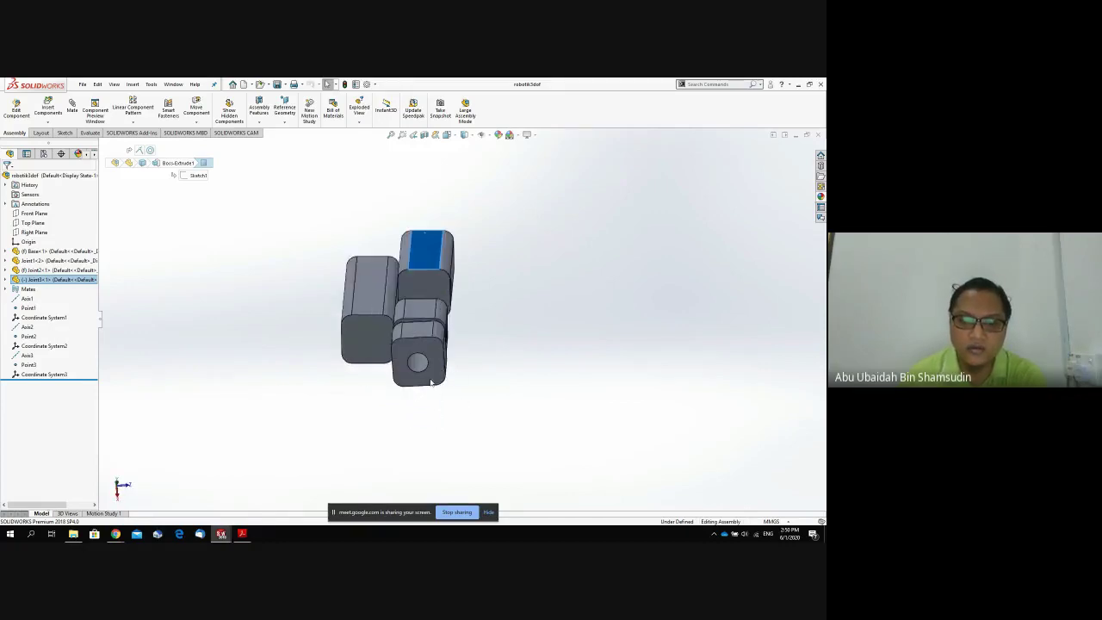
{"action": "left_click", "coordinate": [421, 351]}
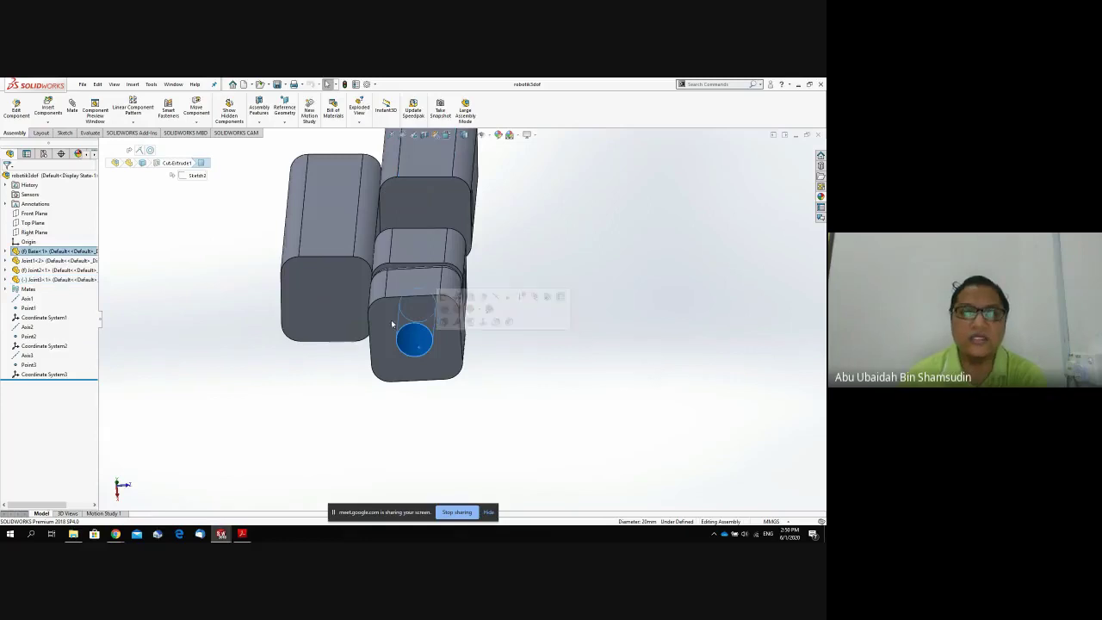
{"action": "left_click", "coordinate": [290, 125]}
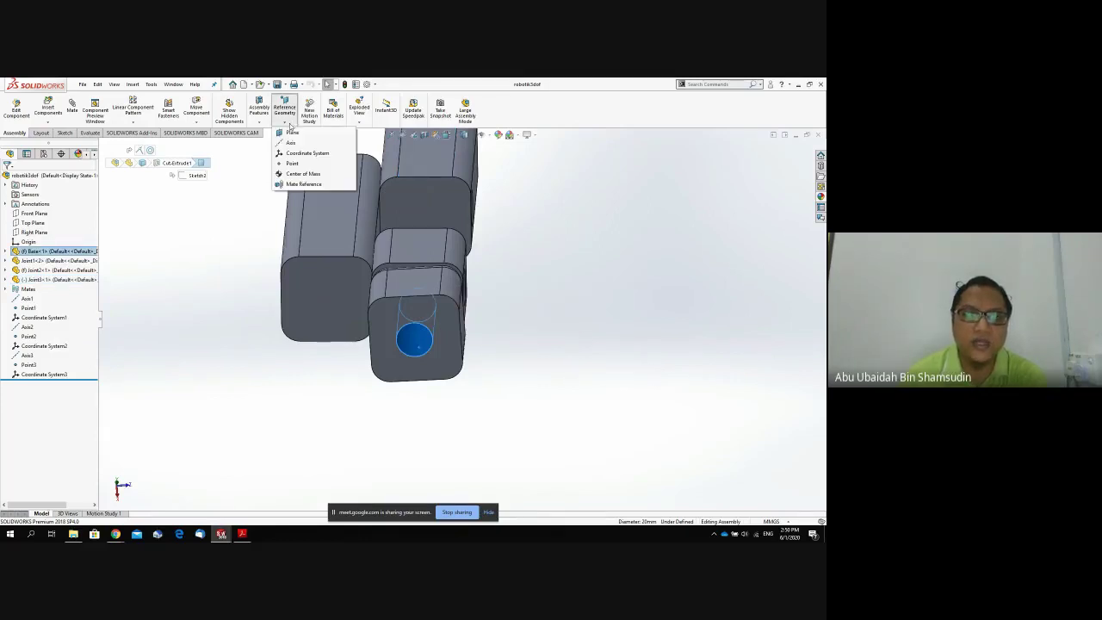
{"action": "left_click", "coordinate": [297, 173]}
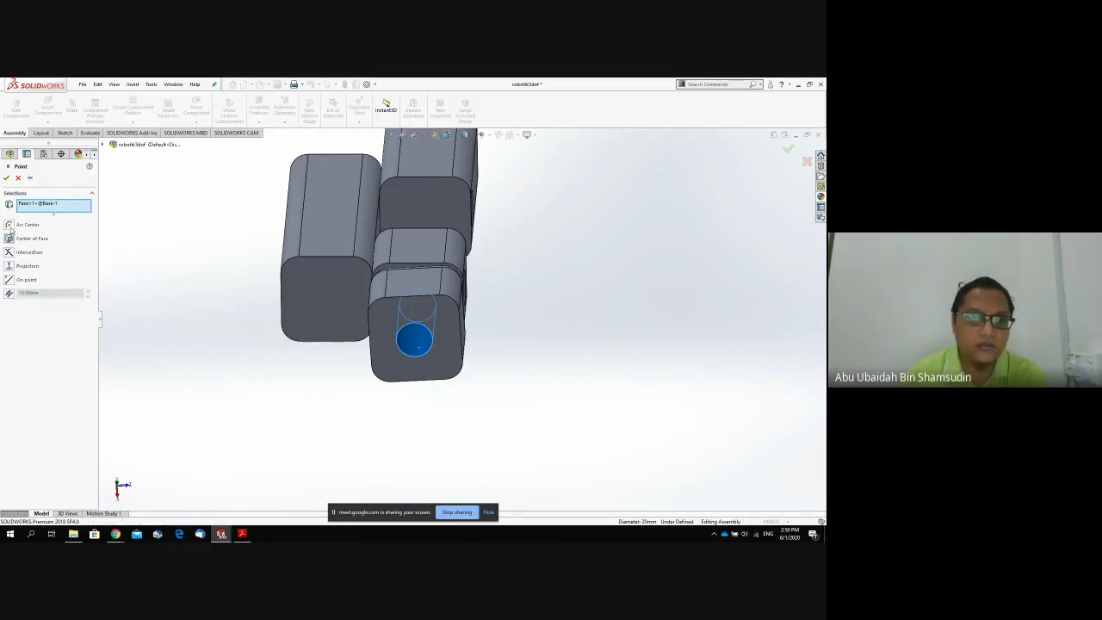
{"action": "left_click", "coordinate": [10, 227]}
{"action": "left_click", "coordinate": [9, 241]}
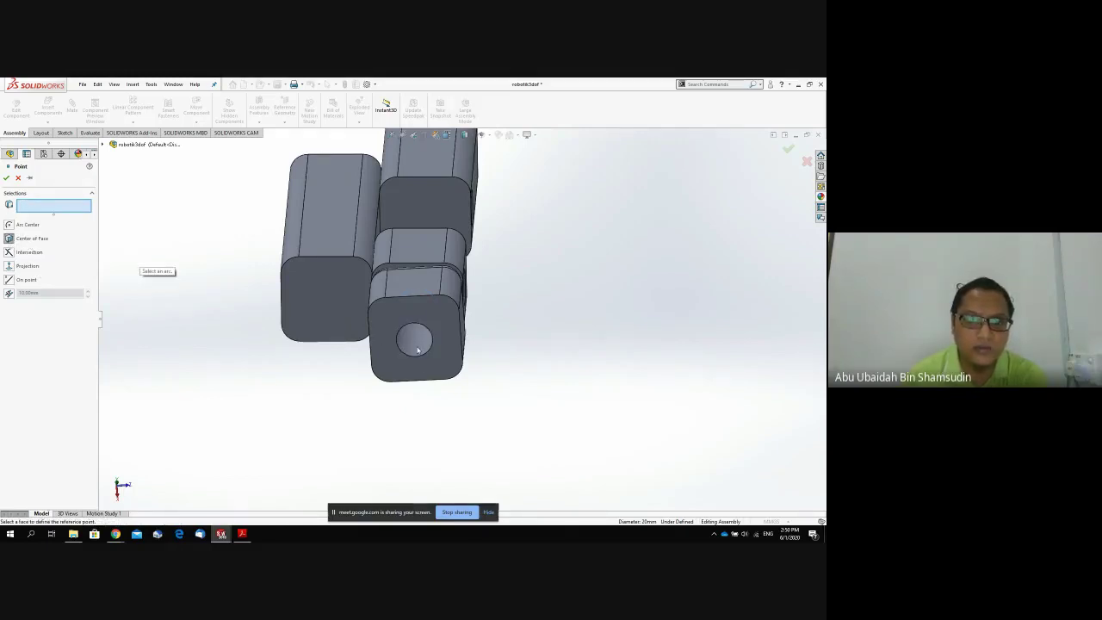
{"action": "left_click", "coordinate": [403, 341]}
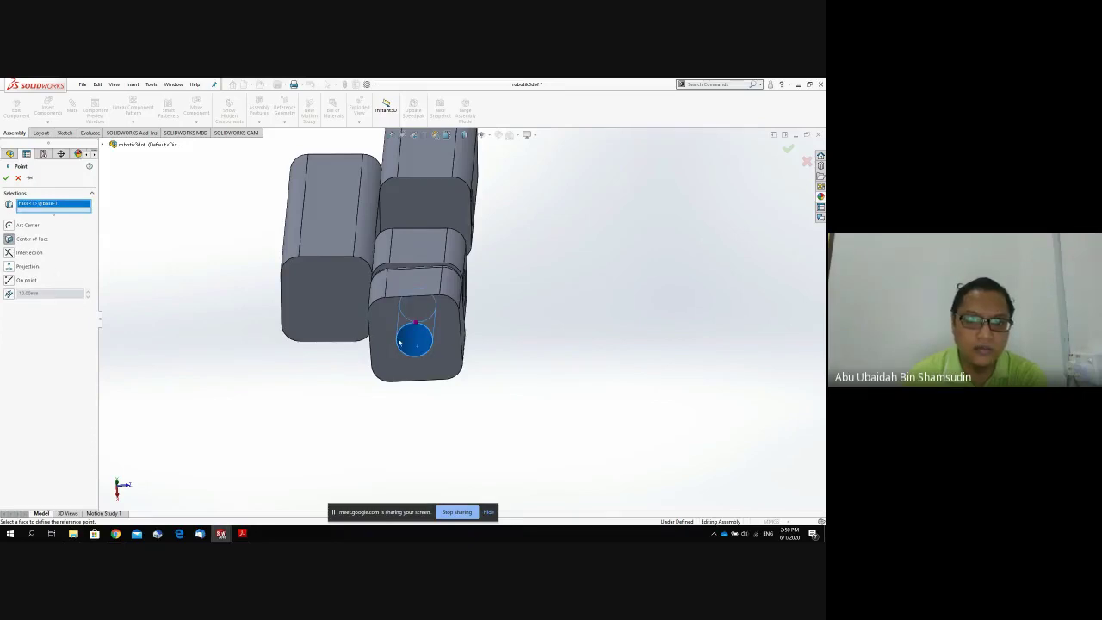
{"action": "left_click", "coordinate": [390, 350]}
{"action": "middle_click_drag", "start_coordinate": [519, 273], "coordinate": [517, 348]}
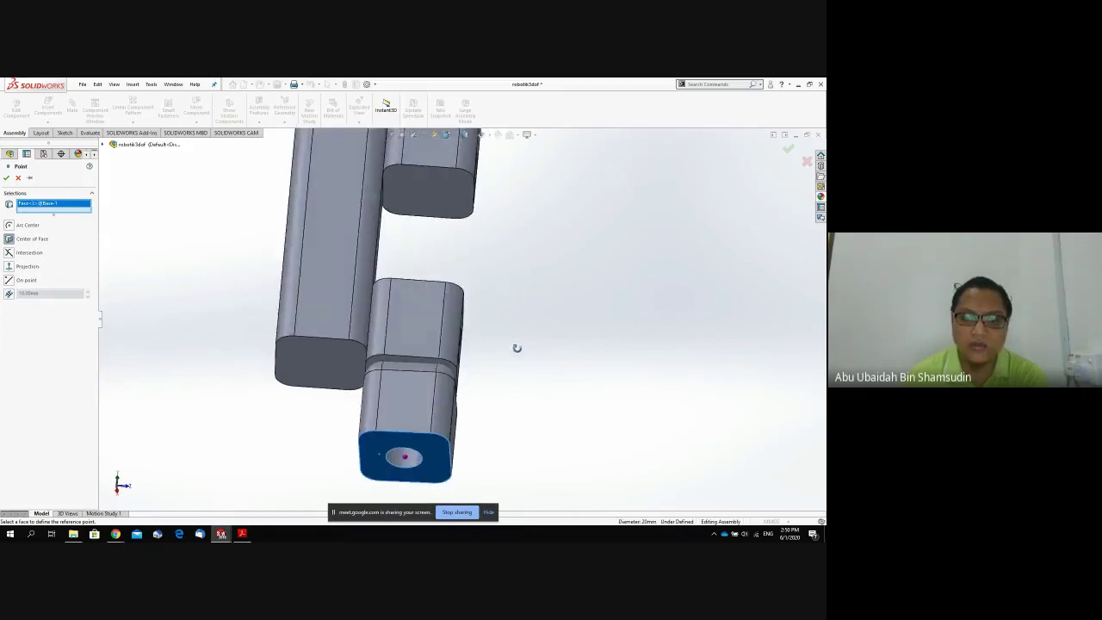
{"action": "left_click", "coordinate": [7, 179]}
Create a coordinate system at Point4 with its Z axis taken from the block's top face.
{"action": "left_click", "coordinate": [283, 119]}
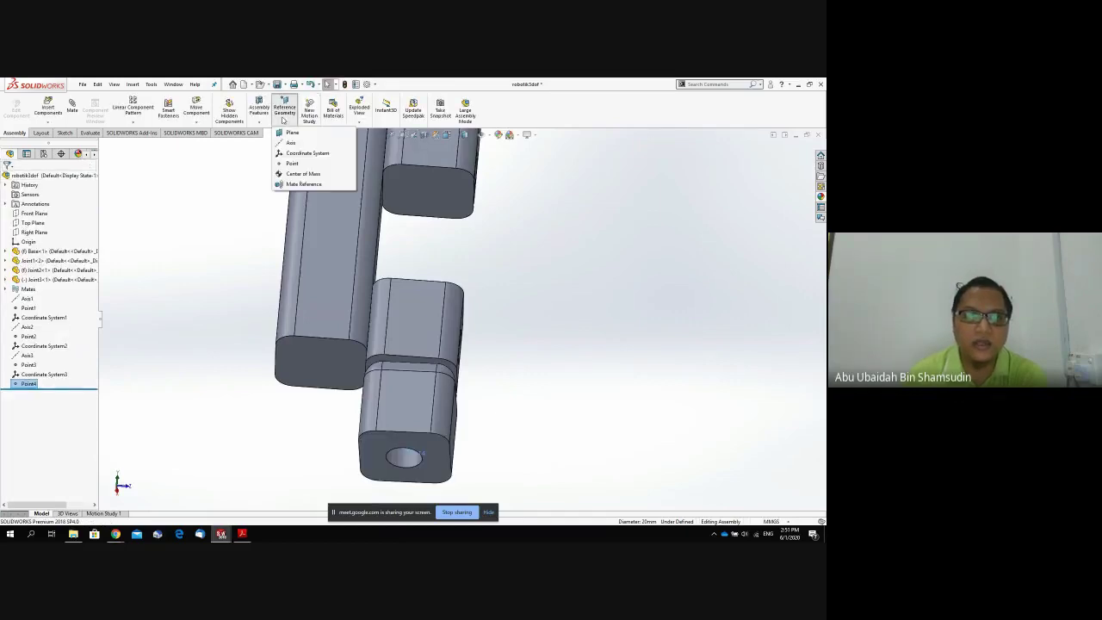
{"action": "left_click", "coordinate": [284, 120]}
{"action": "left_click", "coordinate": [281, 120]}
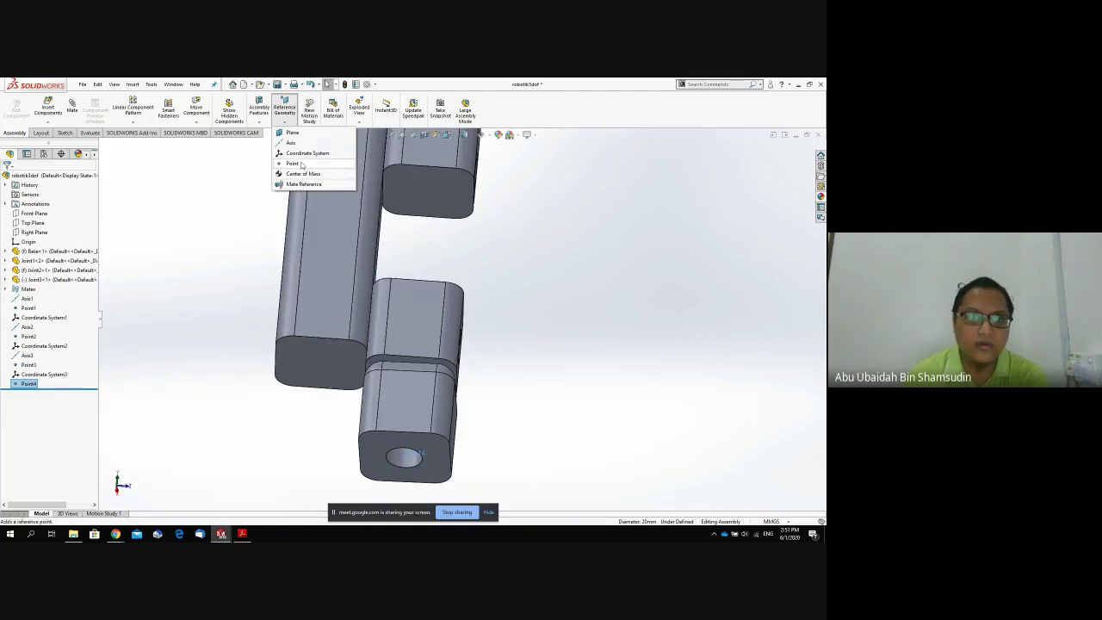
{"action": "left_click", "coordinate": [308, 153]}
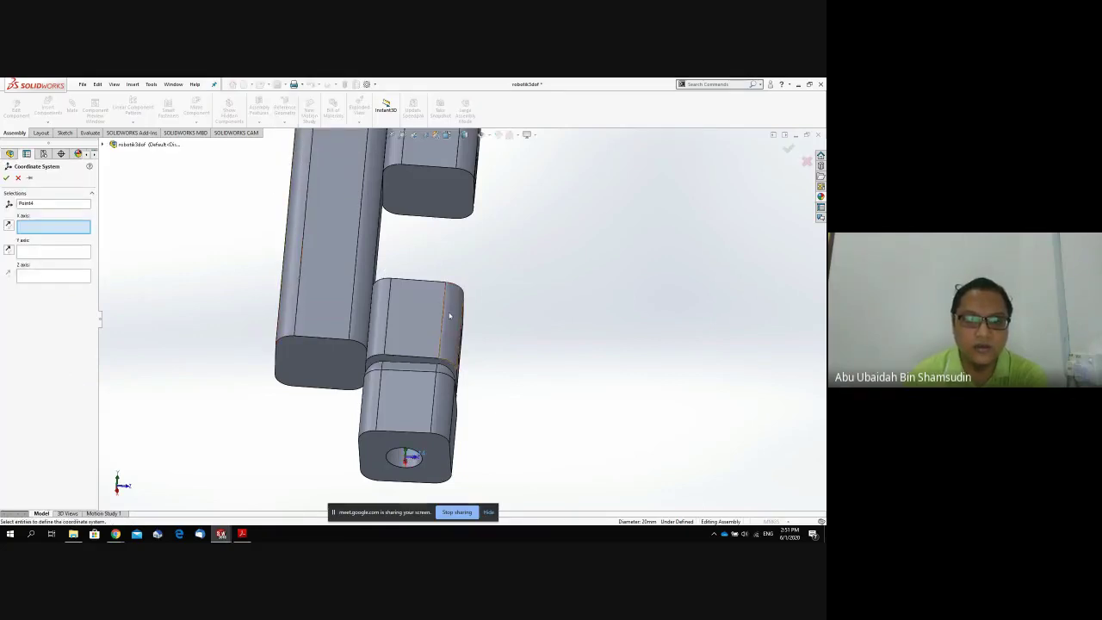
{"action": "middle_click_drag", "start_coordinate": [449, 316], "coordinate": [373, 382]}
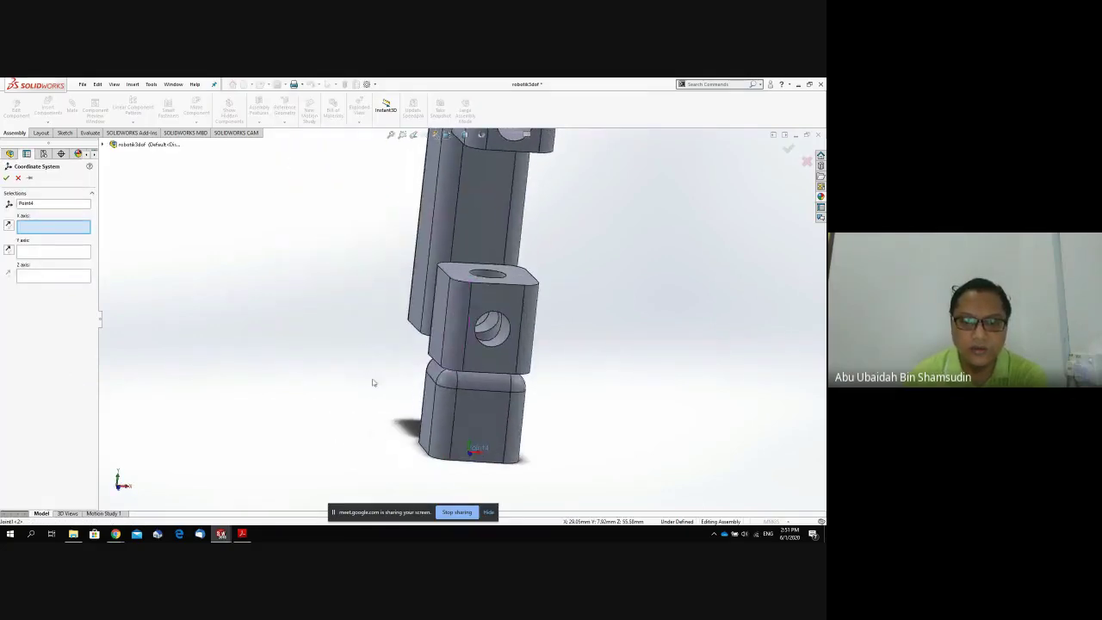
{"action": "right_click", "coordinate": [458, 347]}
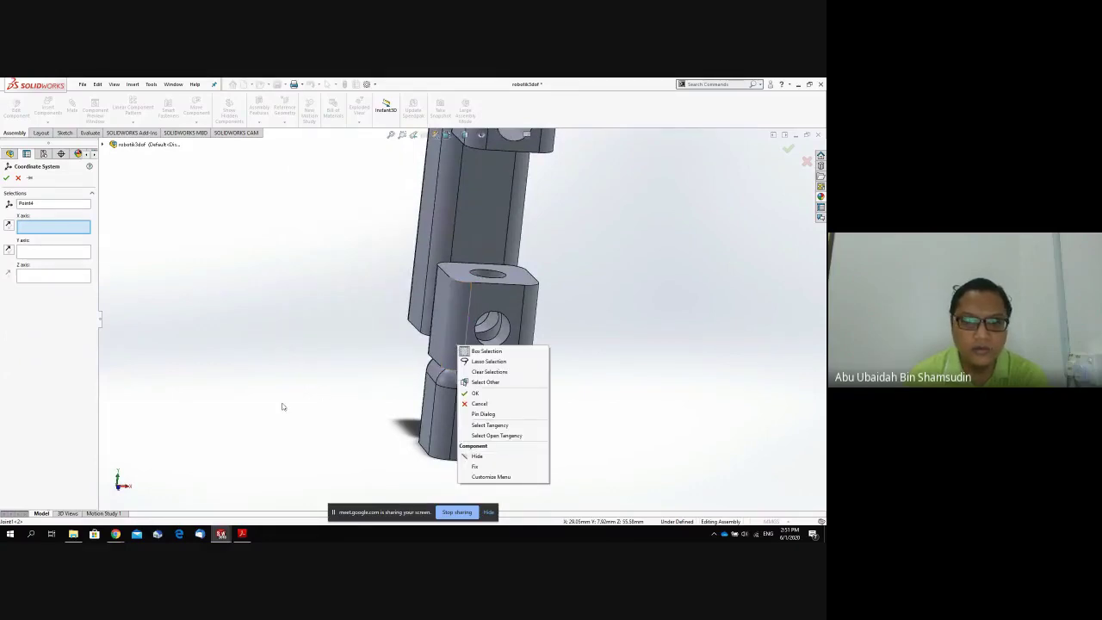
{"action": "left_click", "coordinate": [310, 395]}
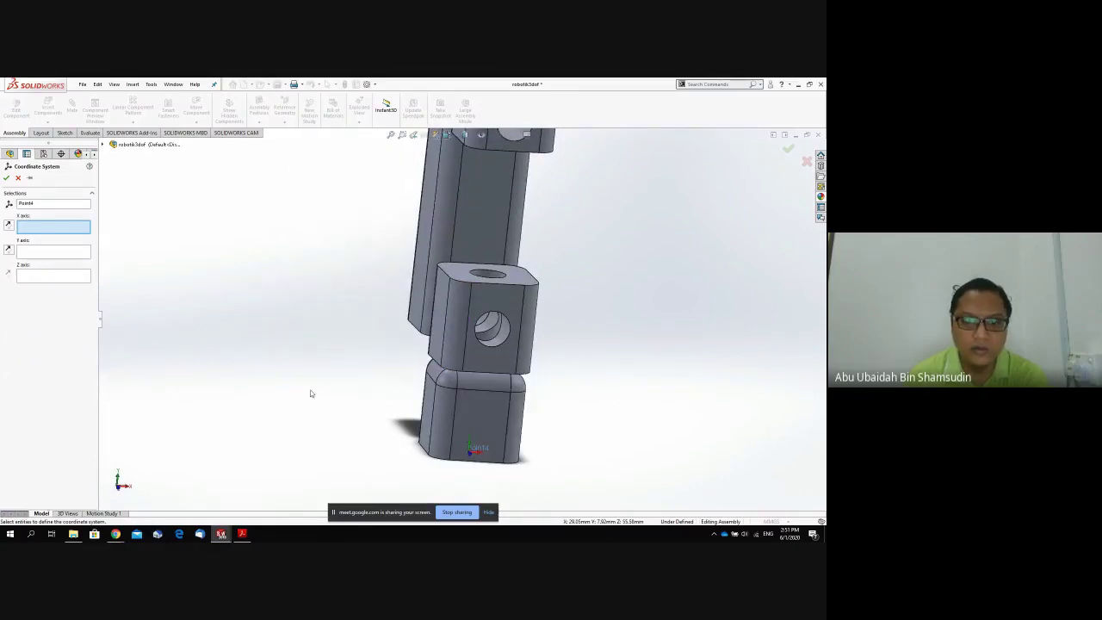
{"action": "left_click", "coordinate": [51, 274]}
{"action": "left_click", "coordinate": [466, 275]}
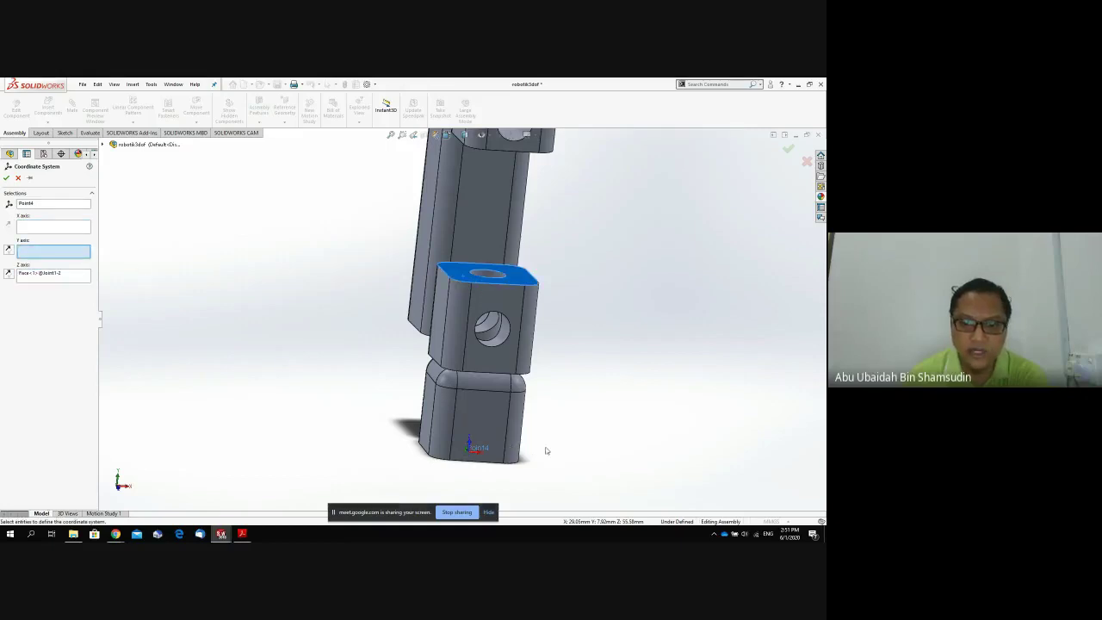
{"action": "middle_click_drag", "start_coordinate": [546, 451], "coordinate": [613, 487]}
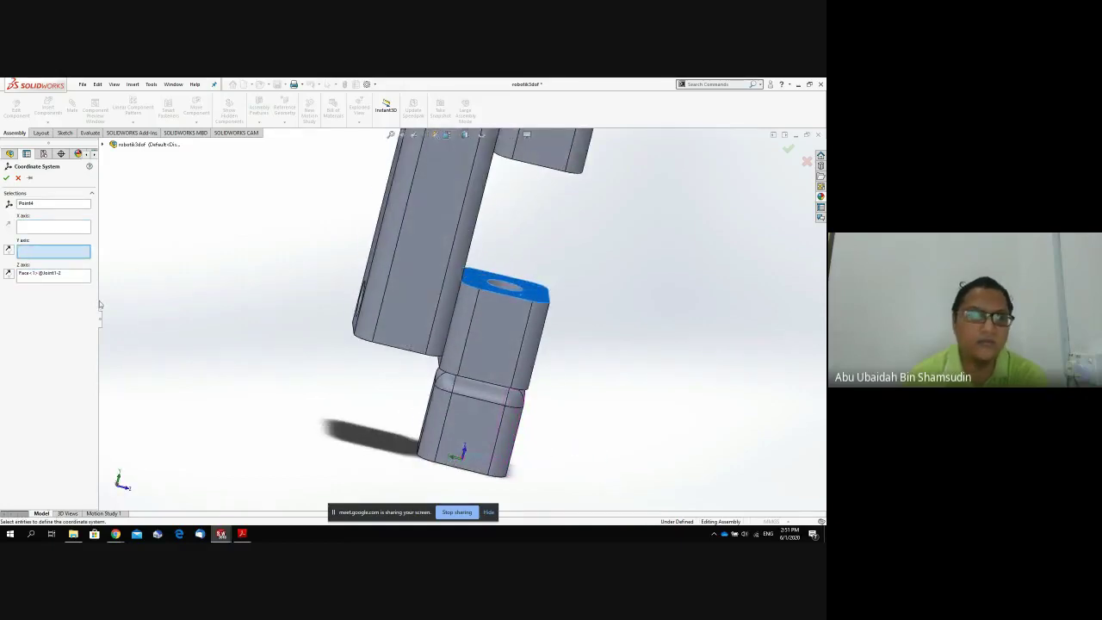
{"action": "left_click", "coordinate": [6, 178]}
Rename Coordinate System4 to 'Coordinate System base'.
{"action": "left_click", "coordinate": [61, 394]}
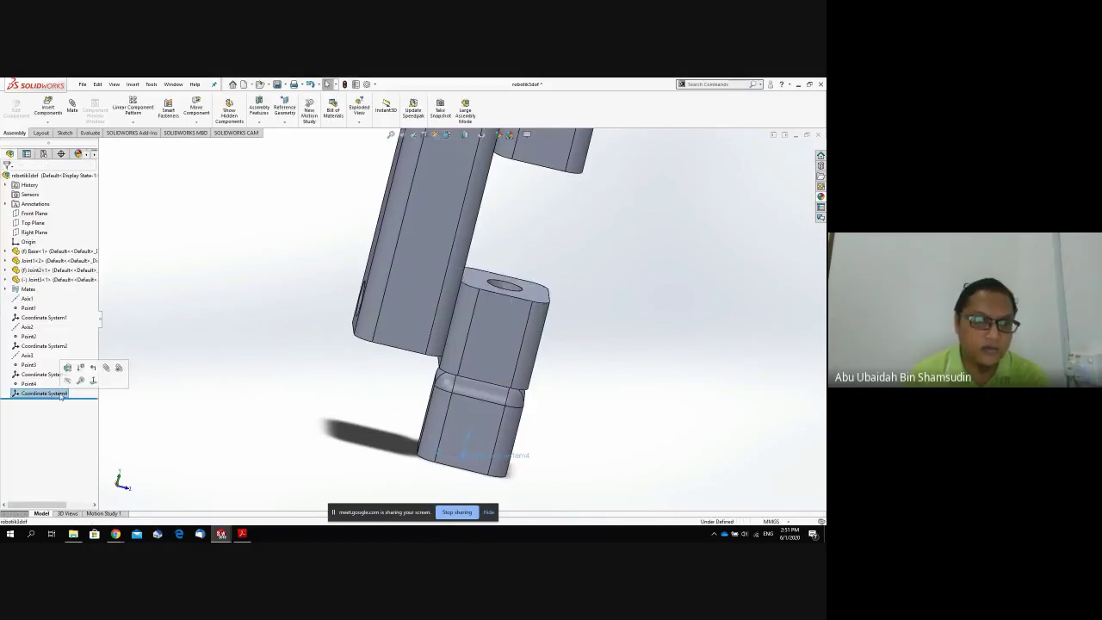
{"action": "left_click", "coordinate": [60, 394]}
{"action": "left_click", "coordinate": [69, 393]}
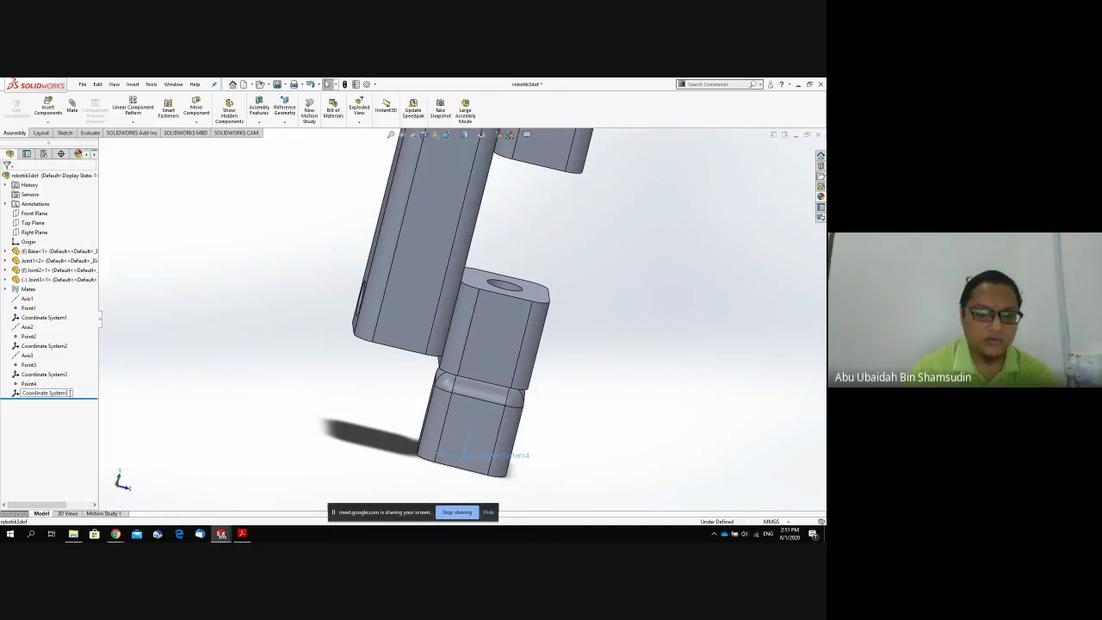
{"action": "type", "text": "base"}
{"action": "key", "text": "Return"}
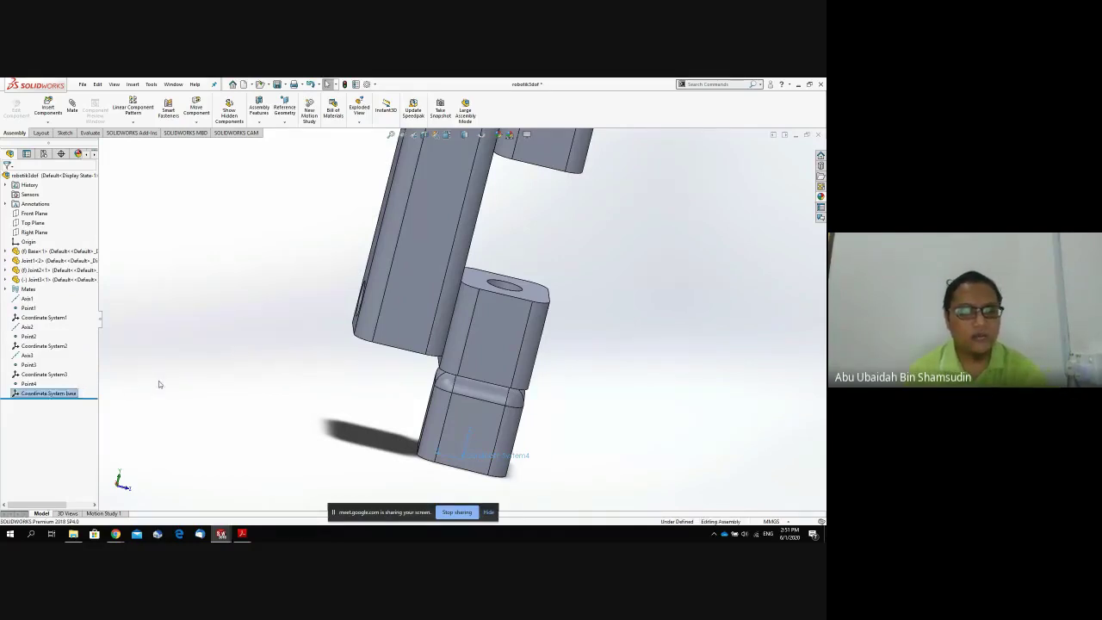
{"action": "middle_click_drag", "start_coordinate": [327, 386], "coordinate": [408, 372]}
{"action": "scroll", "coordinate": [408, 372], "scroll_direction": "up", "scroll_amount": 10}
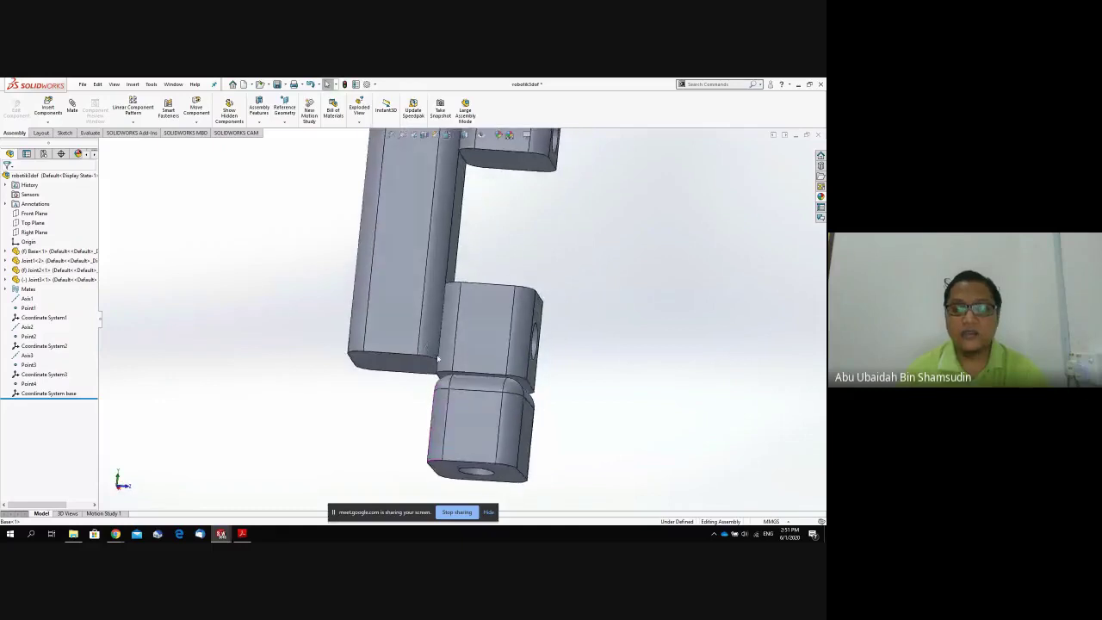
{"action": "middle_click_drag", "start_coordinate": [457, 300], "coordinate": [448, 364]}
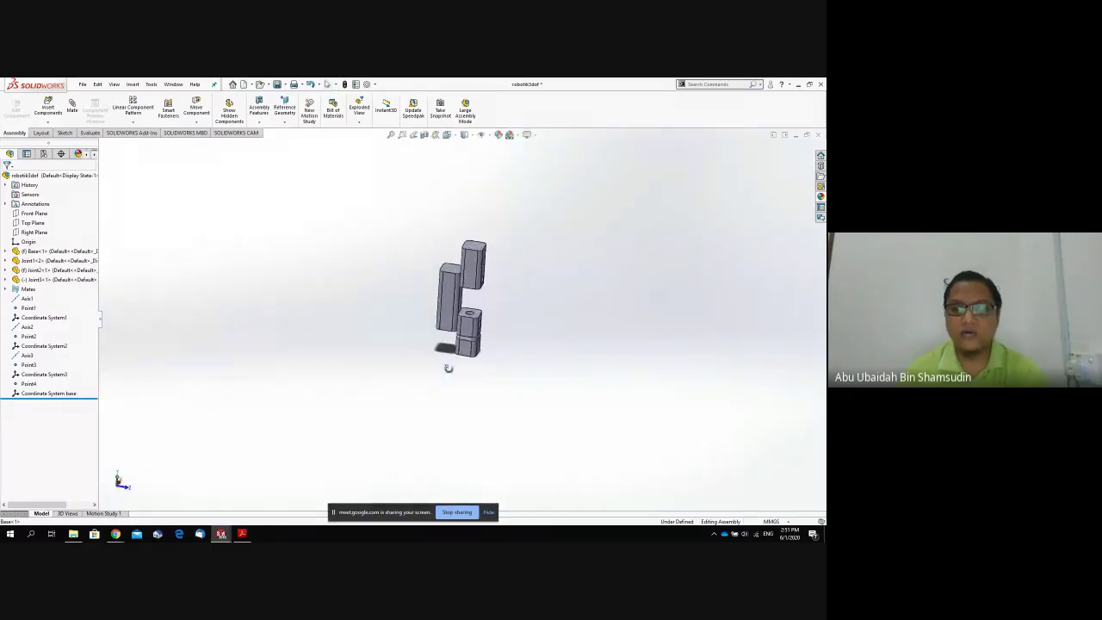
Create reference Point5 on the top face of the upper Joint3 block.
{"action": "left_click", "coordinate": [480, 249]}
{"action": "scroll", "coordinate": [478, 251], "scroll_direction": "down", "scroll_amount": 6}
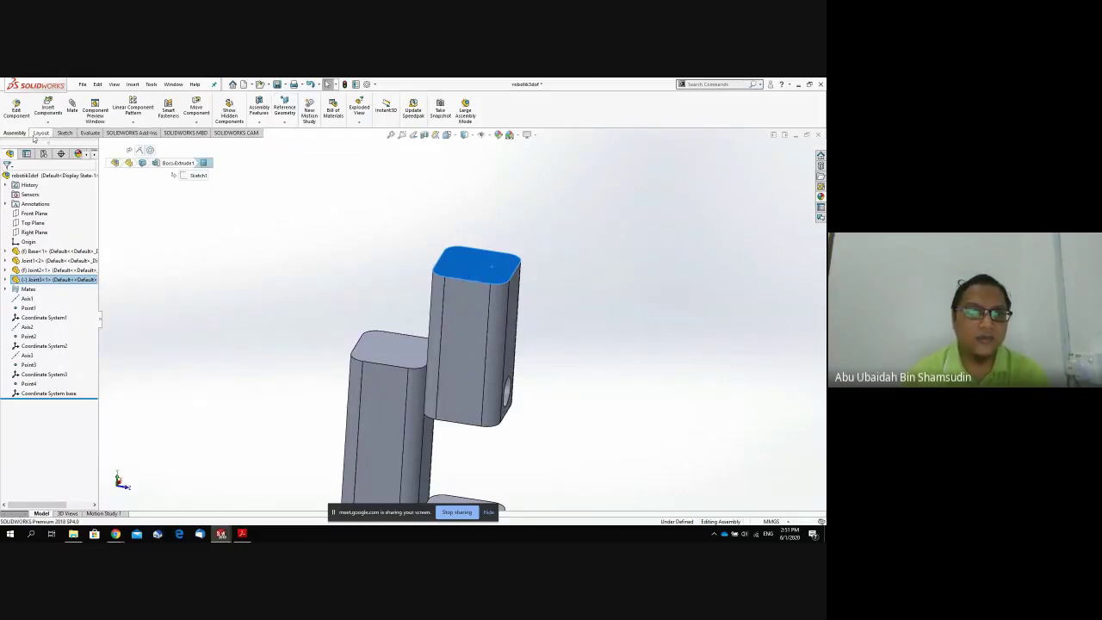
{"action": "left_click", "coordinate": [284, 122]}
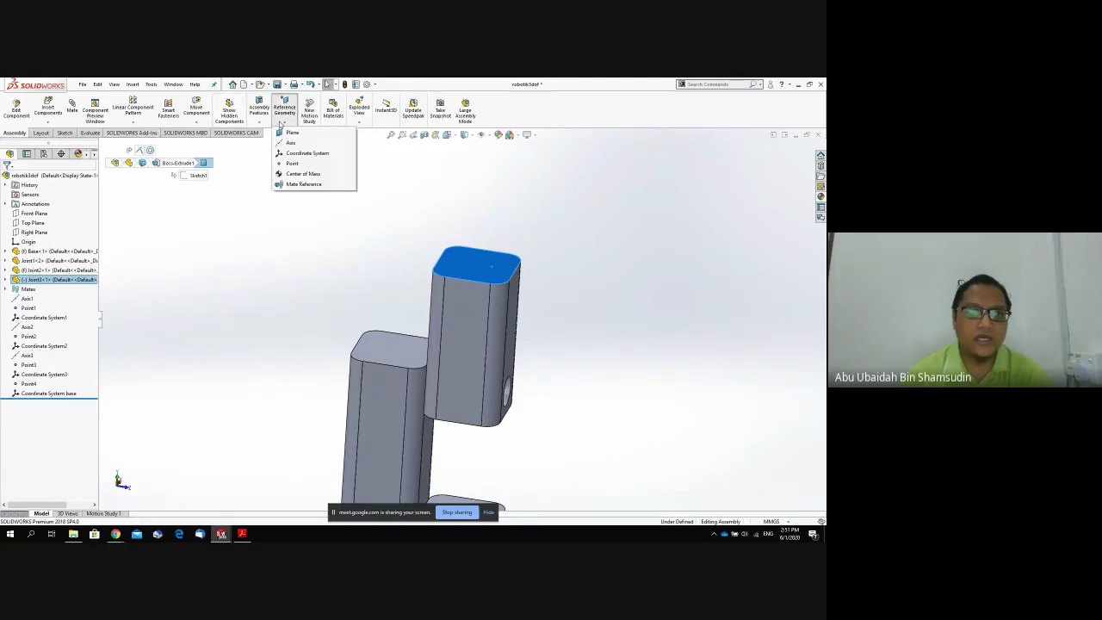
{"action": "left_click", "coordinate": [298, 164]}
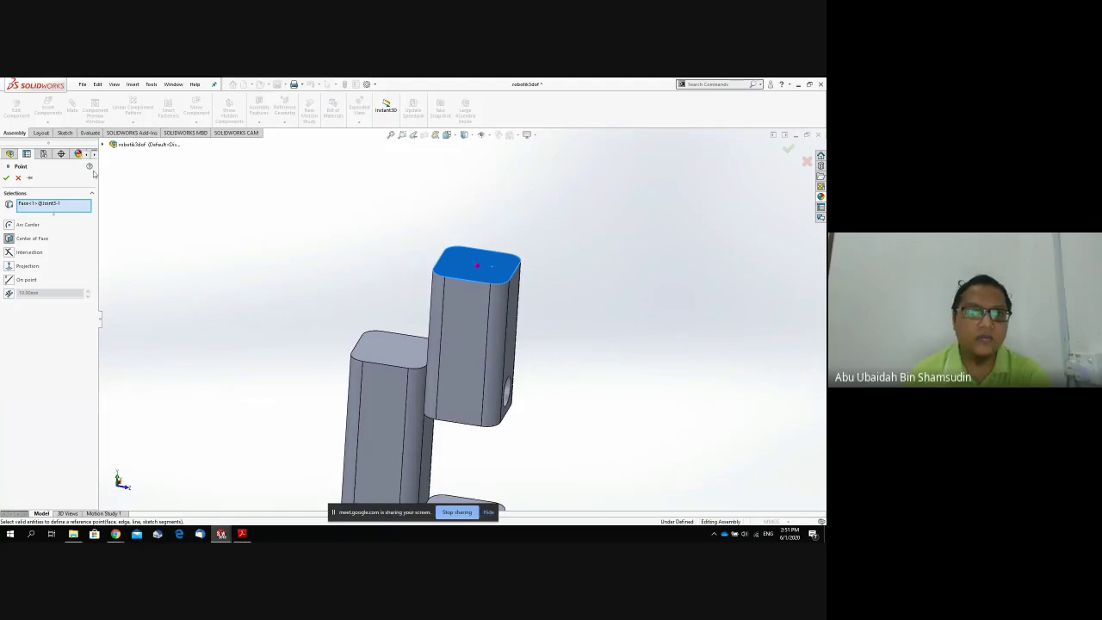
{"action": "left_click", "coordinate": [6, 177]}
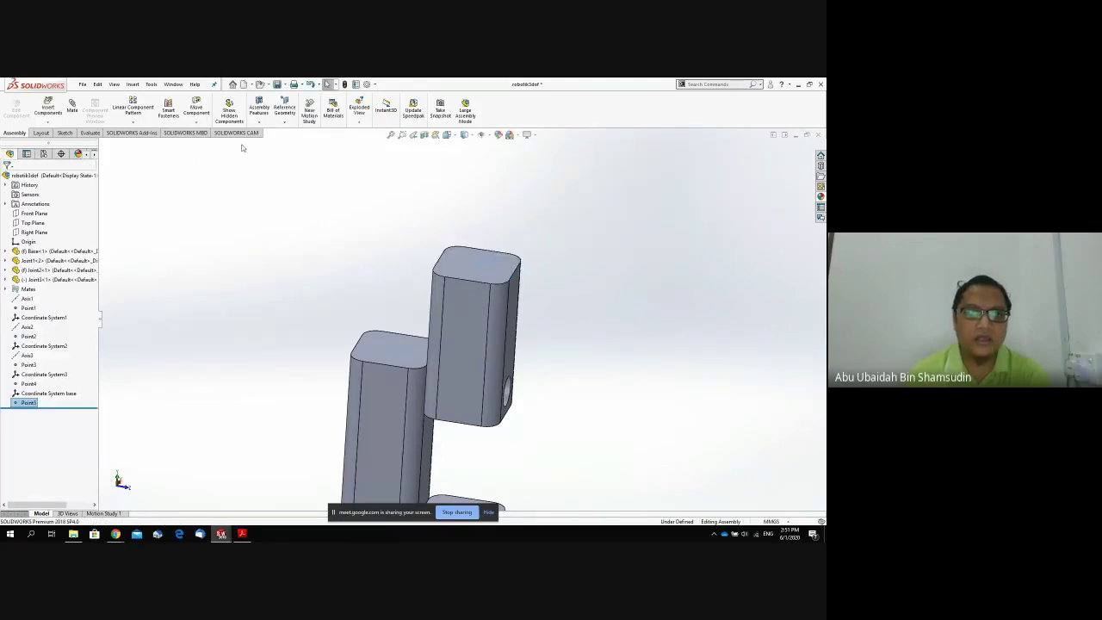
Create Coordinate System5 at Point5, Z normal to the top face, Y along the side face.
{"action": "left_click", "coordinate": [285, 122]}
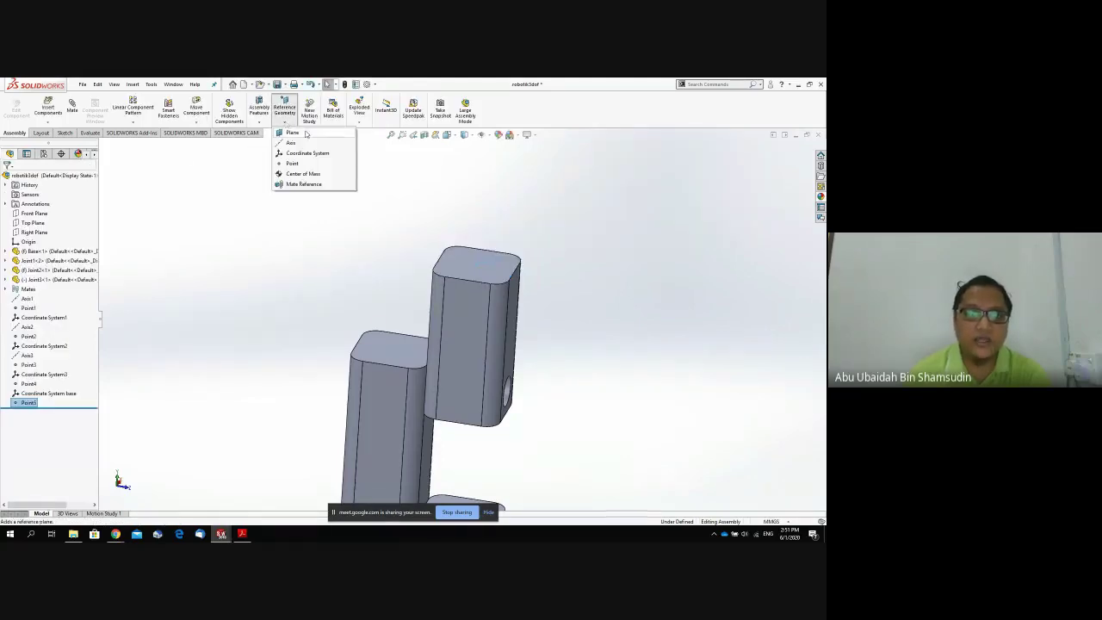
{"action": "left_click", "coordinate": [307, 152]}
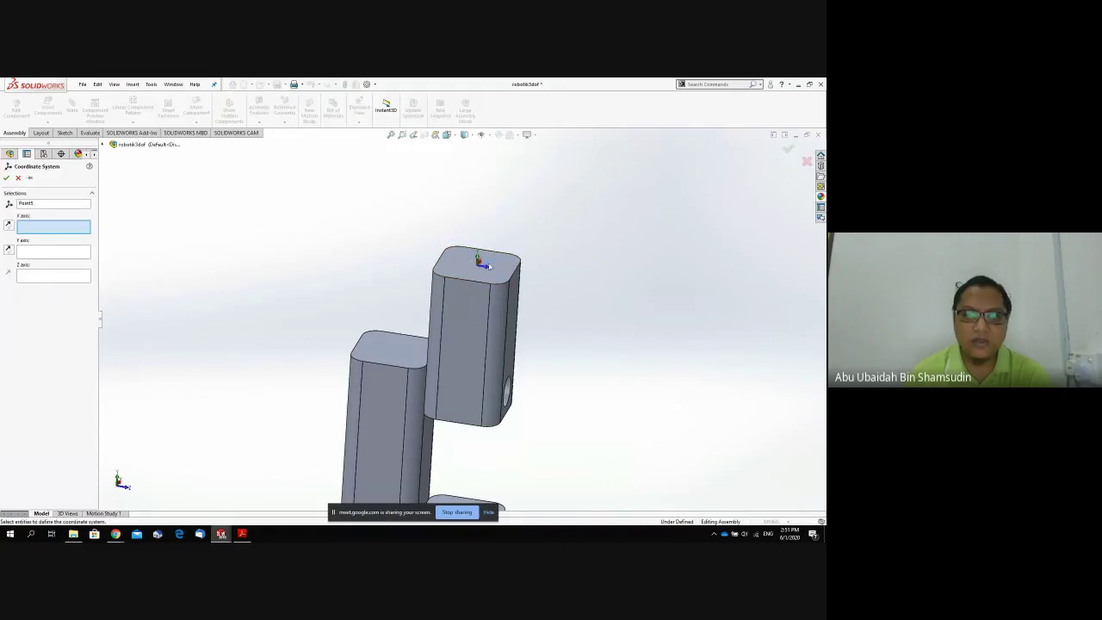
{"action": "mouse_move", "coordinate": [479, 259]}
{"action": "middle_mouse_down"}
{"action": "mouse_move", "coordinate": [468, 246]}
{"action": "mouse_move", "coordinate": [489, 240]}
{"action": "mouse_move", "coordinate": [479, 257]}
{"action": "middle_mouse_up"}
{"action": "left_click", "coordinate": [63, 274]}
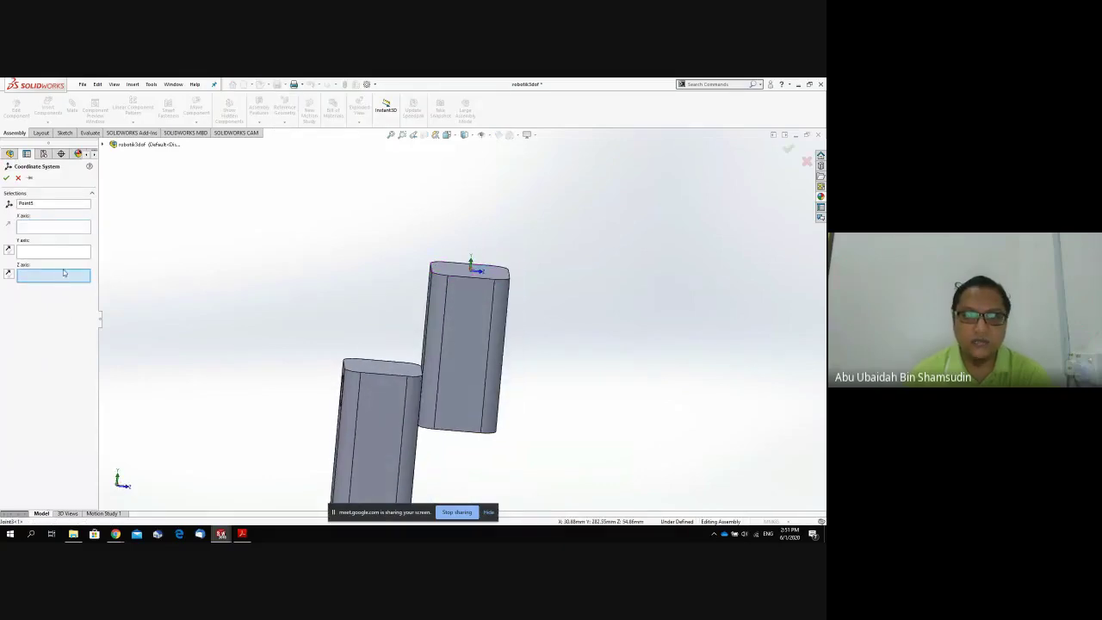
{"action": "left_click", "coordinate": [470, 272]}
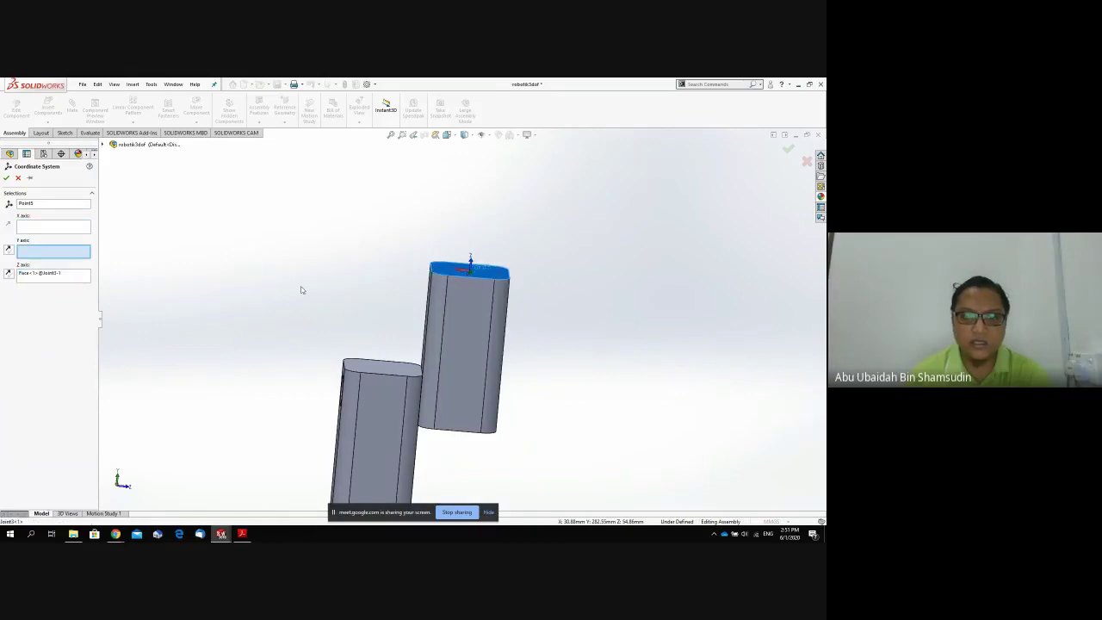
{"action": "middle_click_drag", "start_coordinate": [431, 317], "coordinate": [439, 327]}
{"action": "left_click", "coordinate": [440, 325]}
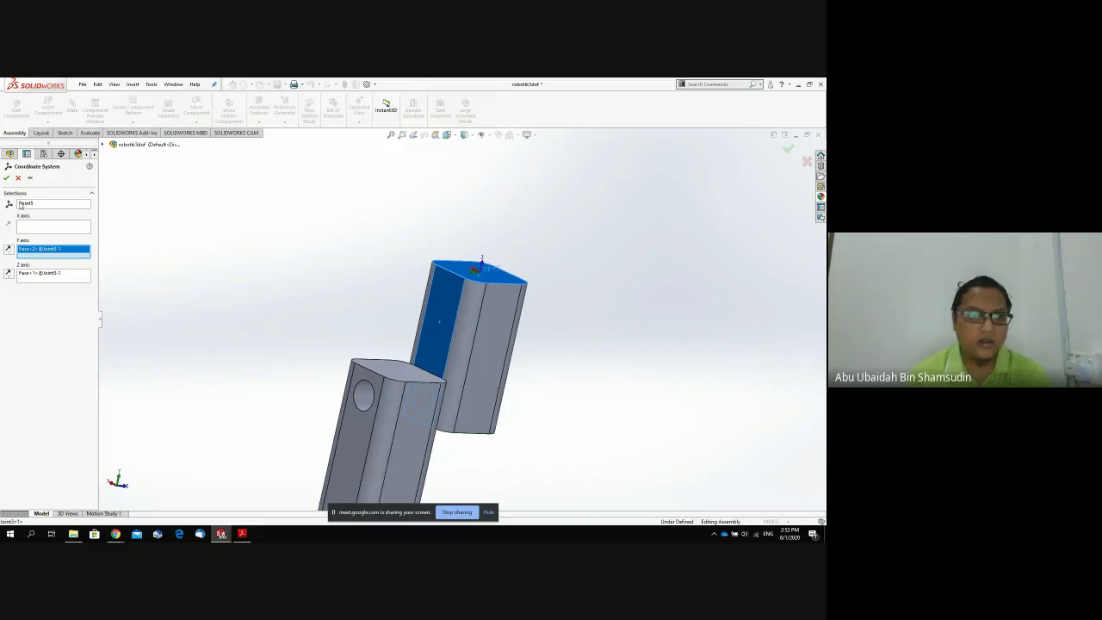
{"action": "left_click", "coordinate": [7, 177]}
{"action": "middle_click_drag", "start_coordinate": [562, 298], "coordinate": [517, 272]}
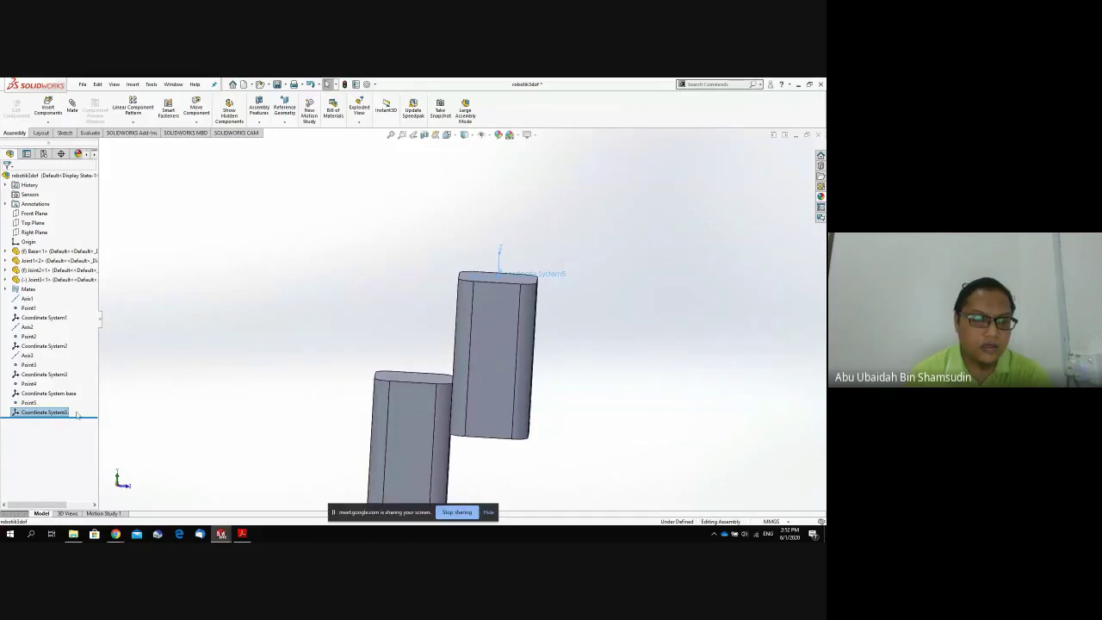
{"action": "left_click", "coordinate": [137, 414]}
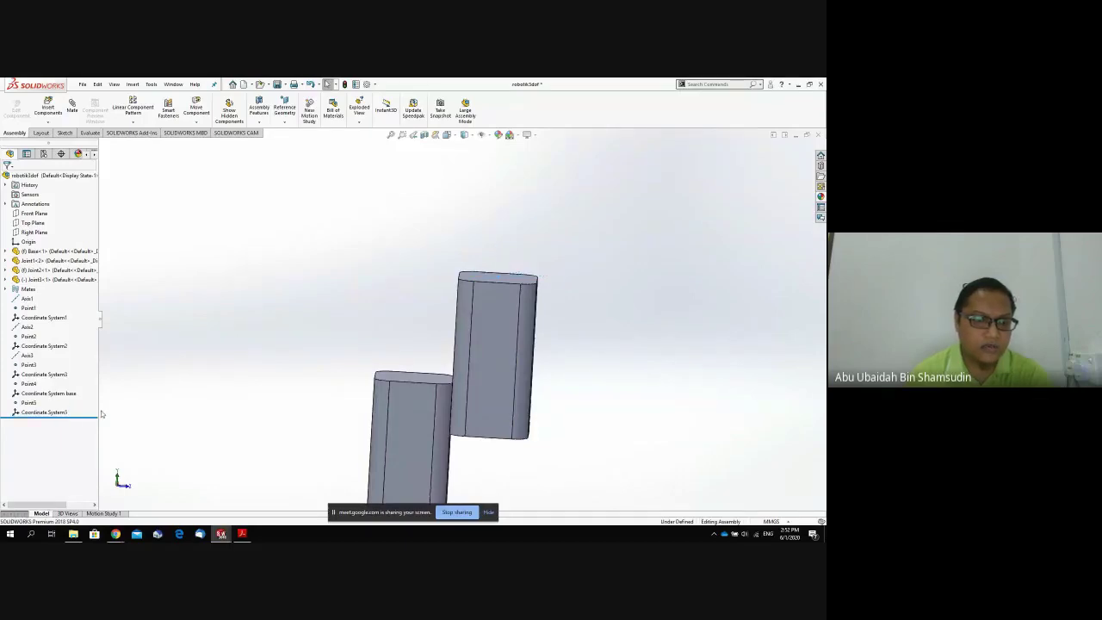
{"action": "left_click", "coordinate": [62, 414]}
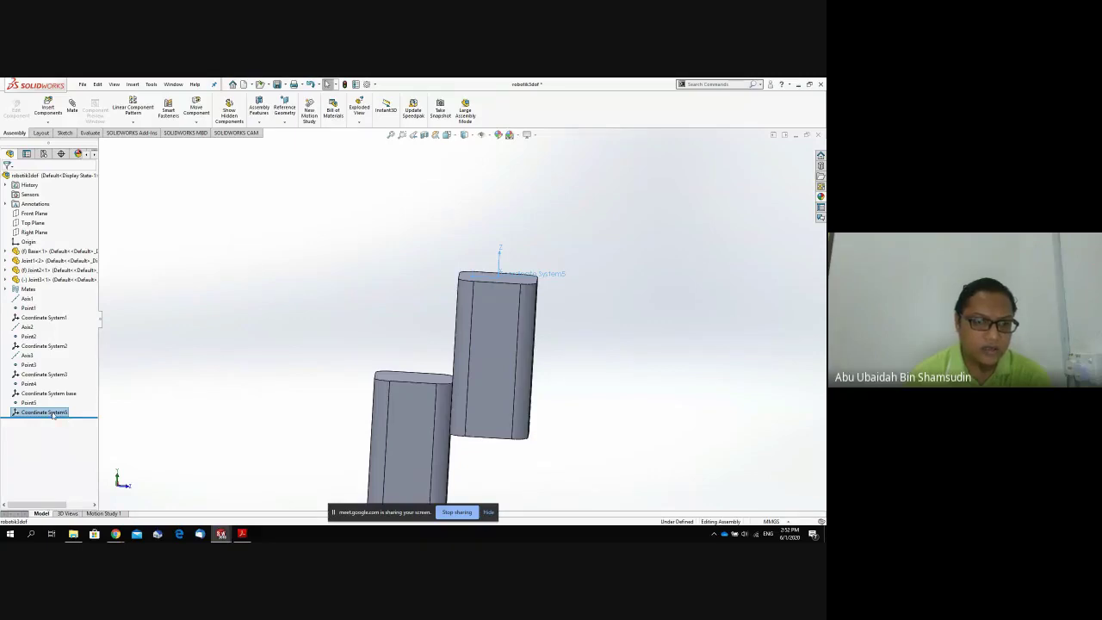
Check the placement of Coordinate System base and Coordinate Systems 1, 2, 3 and 5.
{"action": "left_click", "coordinate": [168, 419]}
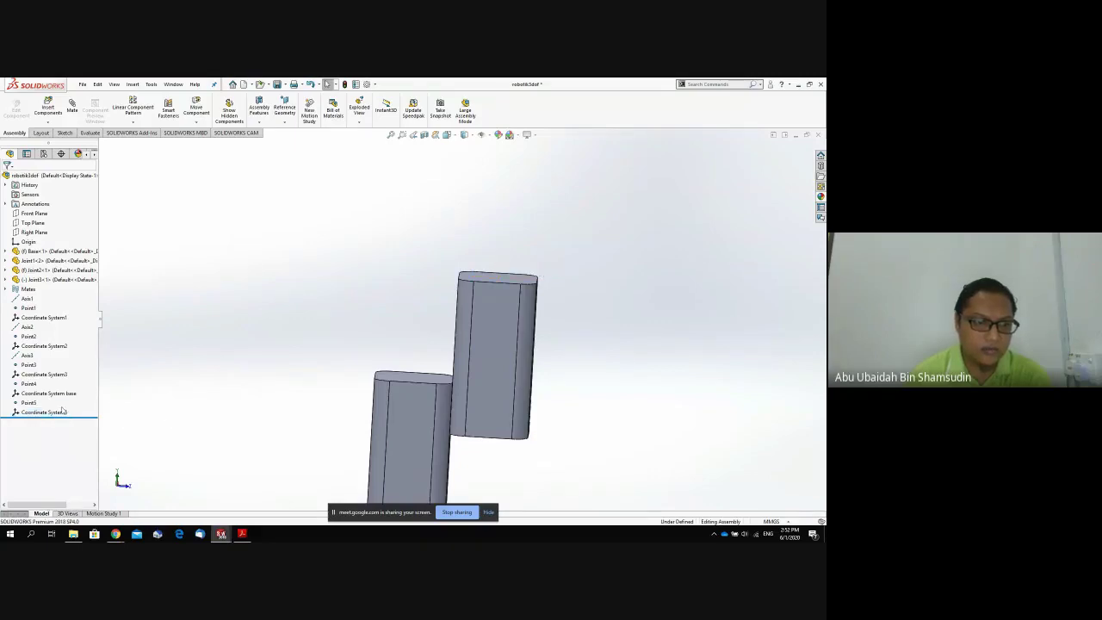
{"action": "left_click", "coordinate": [65, 414]}
{"action": "right_click", "coordinate": [64, 414]}
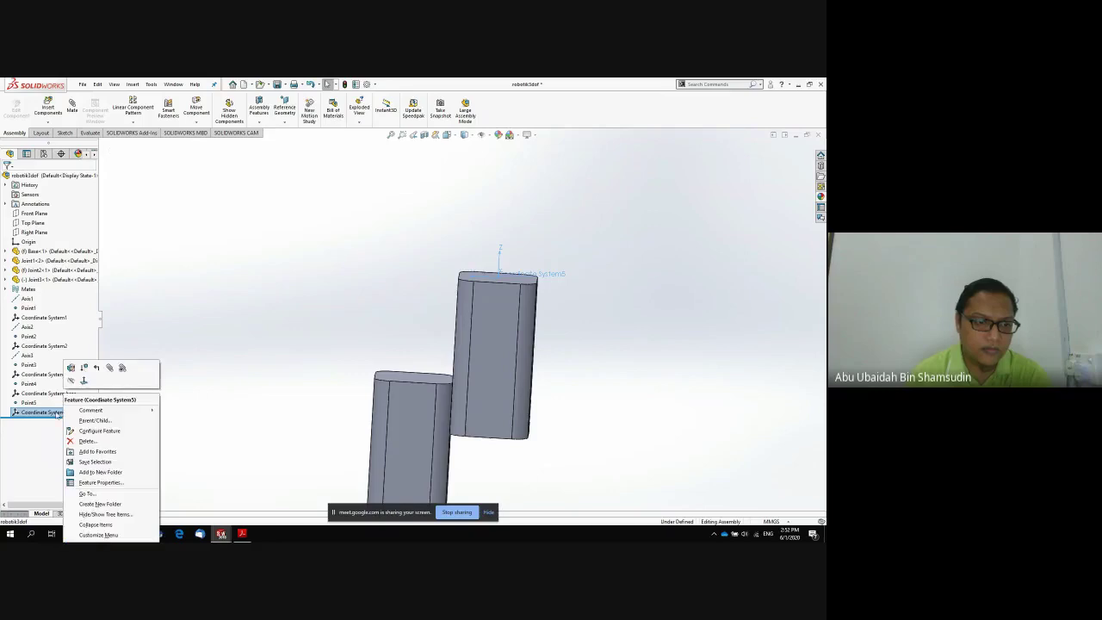
{"action": "left_click", "coordinate": [51, 414]}
{"action": "scroll", "coordinate": [182, 409], "scroll_direction": "up", "scroll_amount": 6}
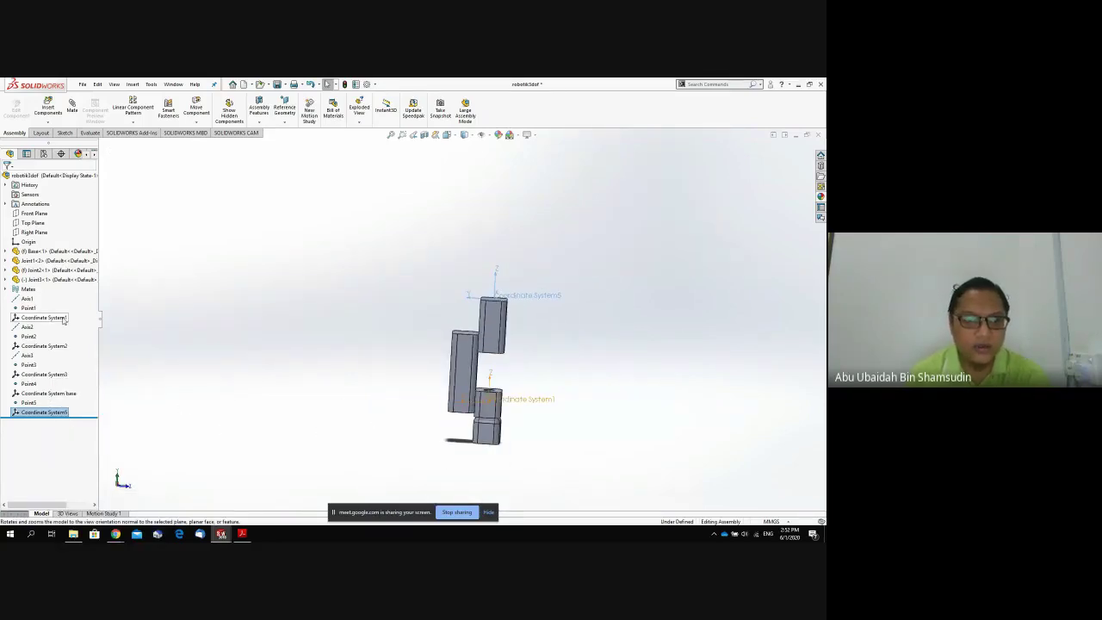
{"action": "left_click", "coordinate": [55, 392]}
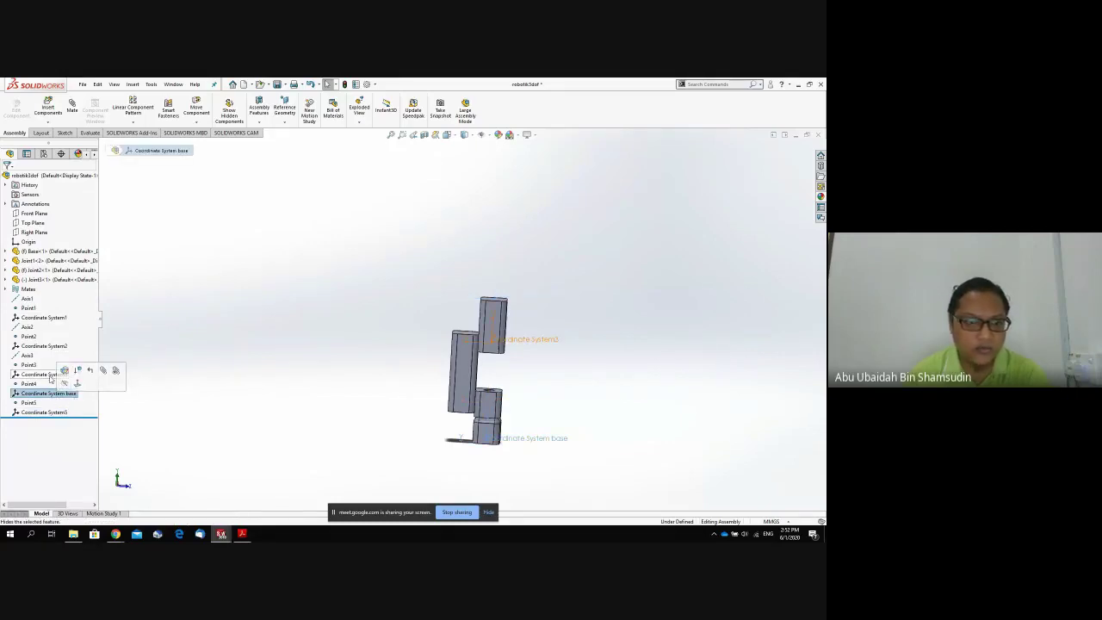
{"action": "left_click", "coordinate": [43, 318]}
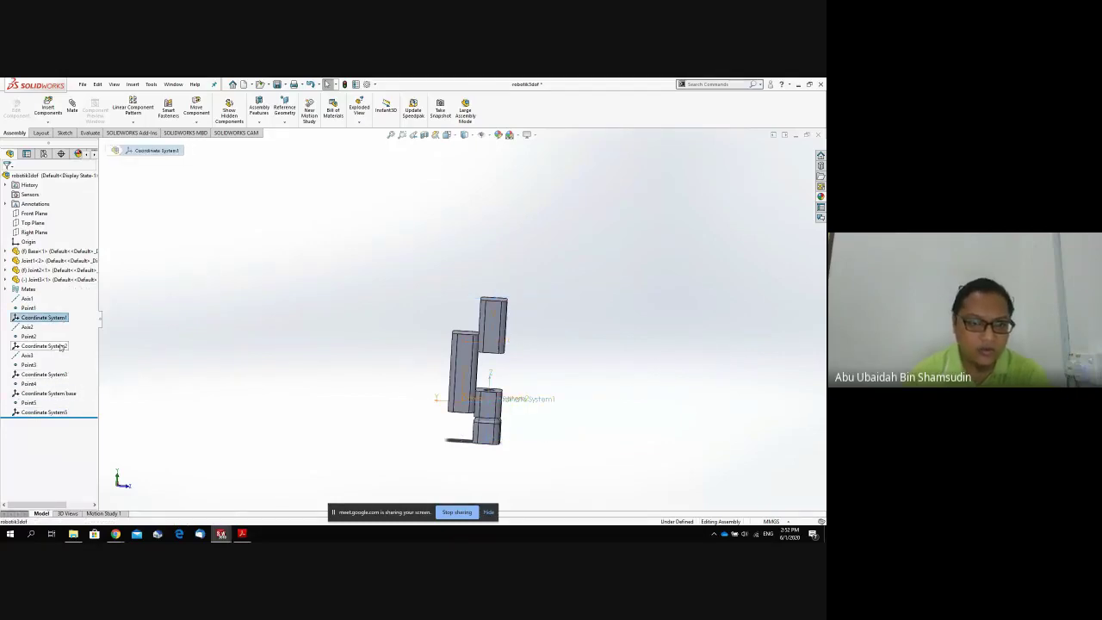
{"action": "left_click", "coordinate": [61, 348]}
{"action": "left_click", "coordinate": [57, 376]}
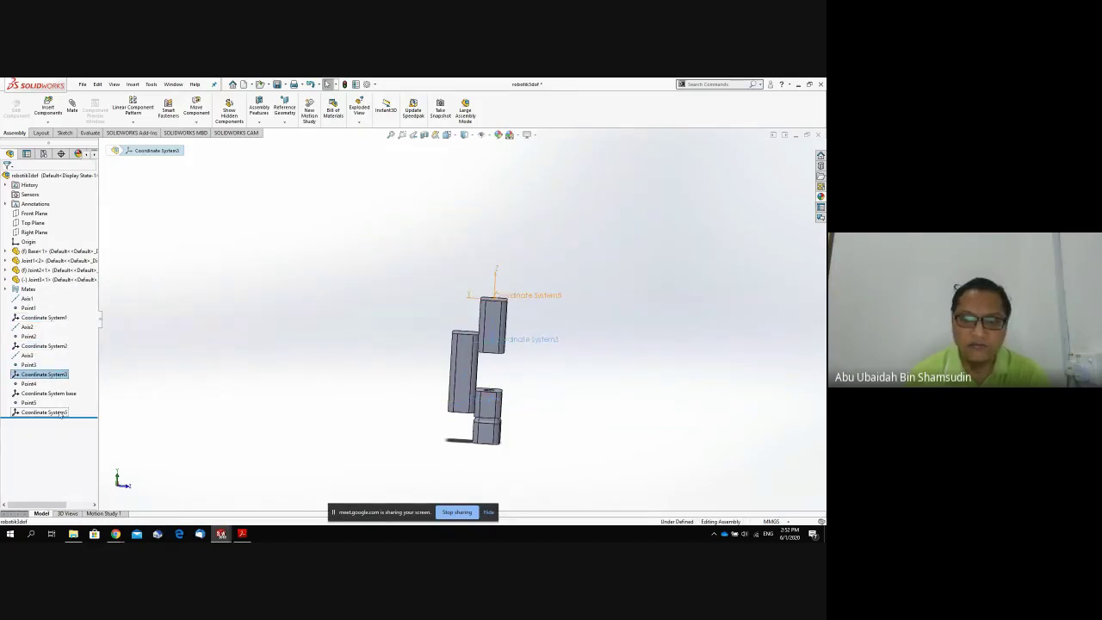
{"action": "left_click", "coordinate": [60, 412]}
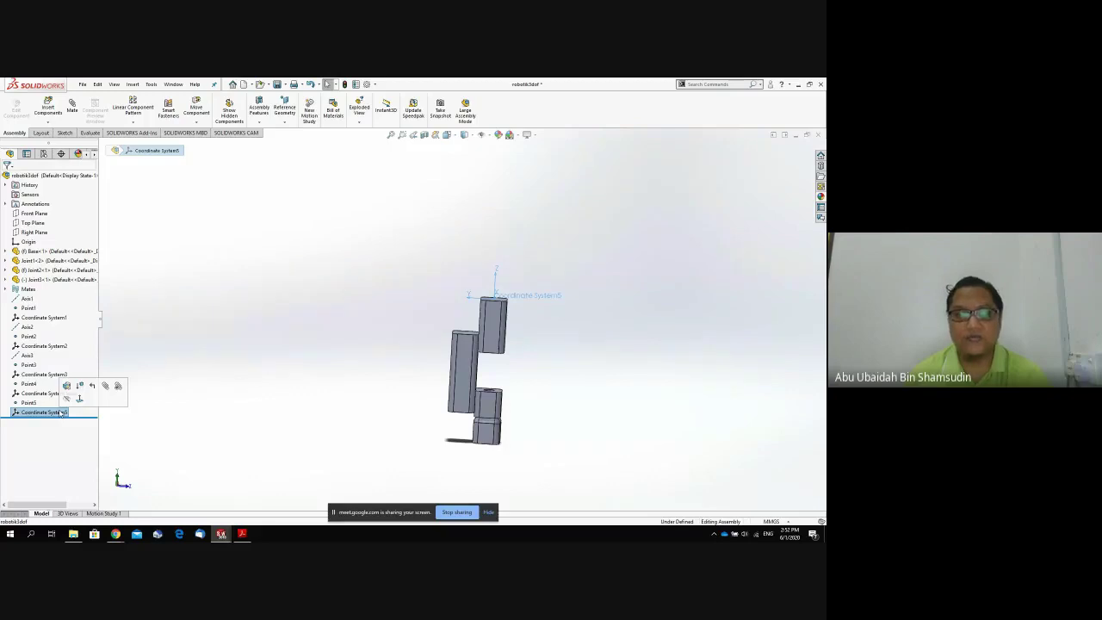
Check Axis1, Axis2 and Axis3 on the model, then open the File menu.
{"action": "left_click", "coordinate": [29, 298]}
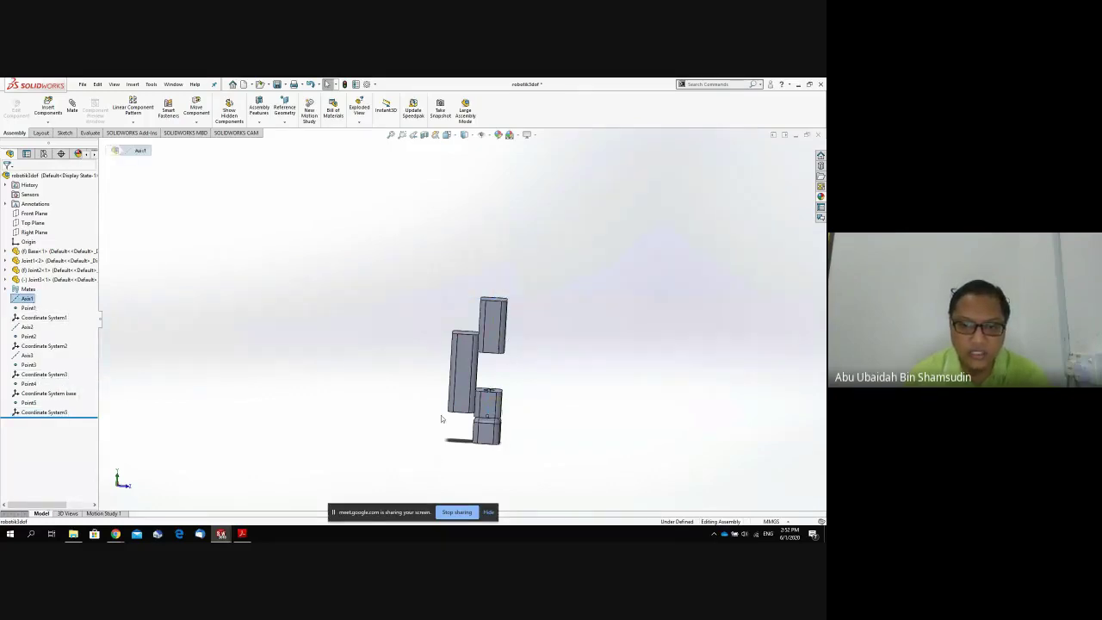
{"action": "left_click", "coordinate": [26, 328]}
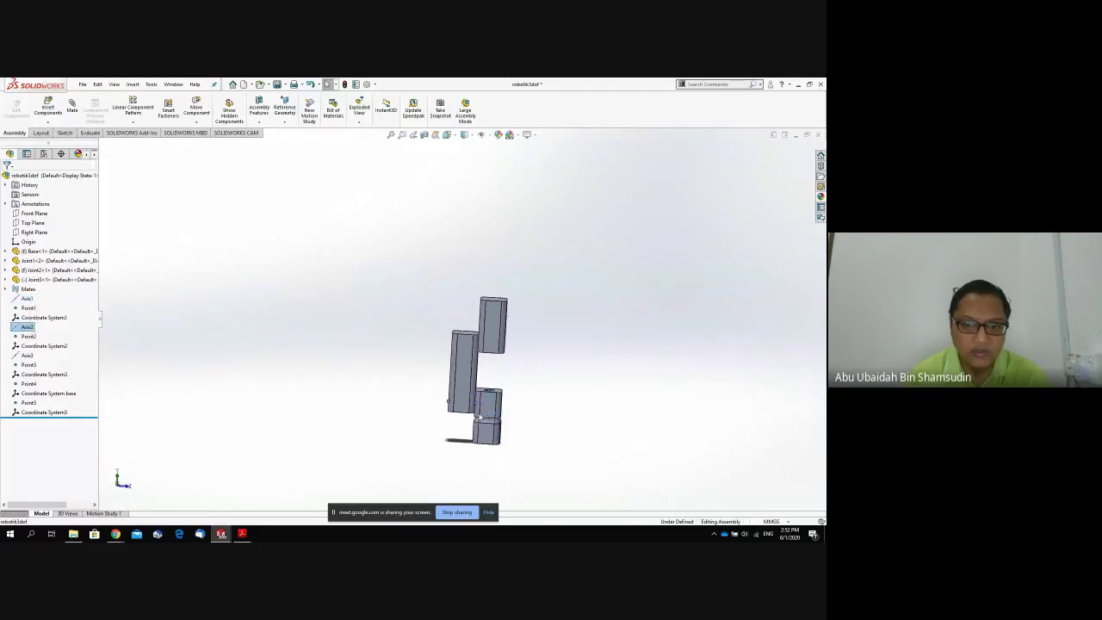
{"action": "left_click", "coordinate": [26, 355]}
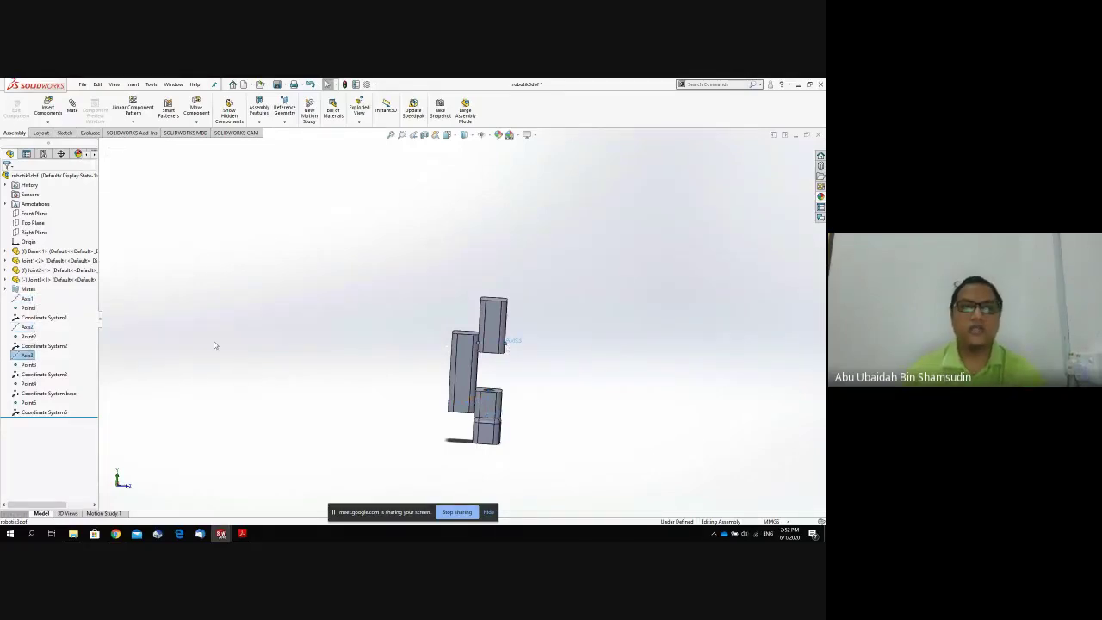
{"action": "left_click", "coordinate": [83, 85]}
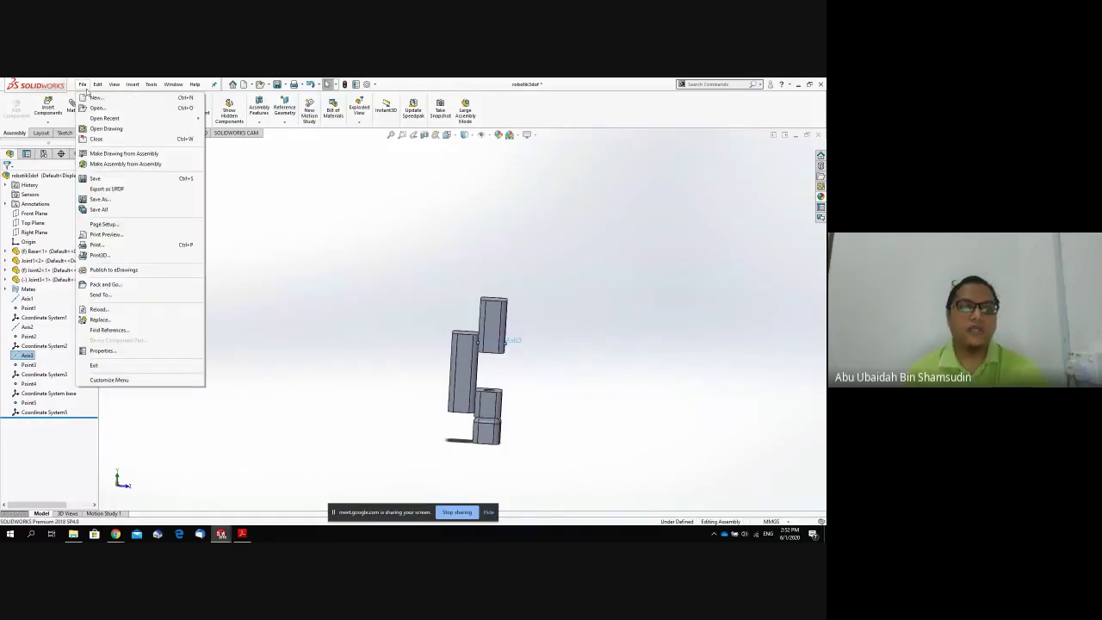
Start the URDF export with Coordinate System base as global origin, Base in base_link, one child link.
{"action": "left_click", "coordinate": [122, 189]}
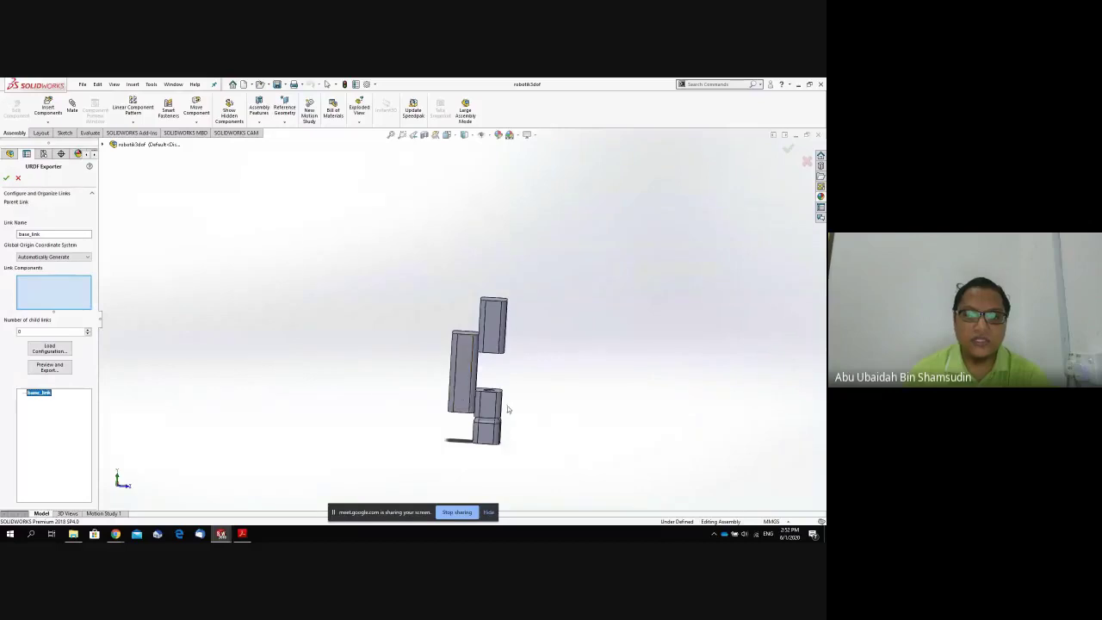
{"action": "scroll", "coordinate": [508, 410], "scroll_direction": "down", "scroll_amount": 2}
{"action": "mouse_move", "coordinate": [562, 378]}
{"action": "middle_mouse_down"}
{"action": "mouse_move", "coordinate": [524, 319]}
{"action": "mouse_move", "coordinate": [559, 362]}
{"action": "middle_mouse_up"}
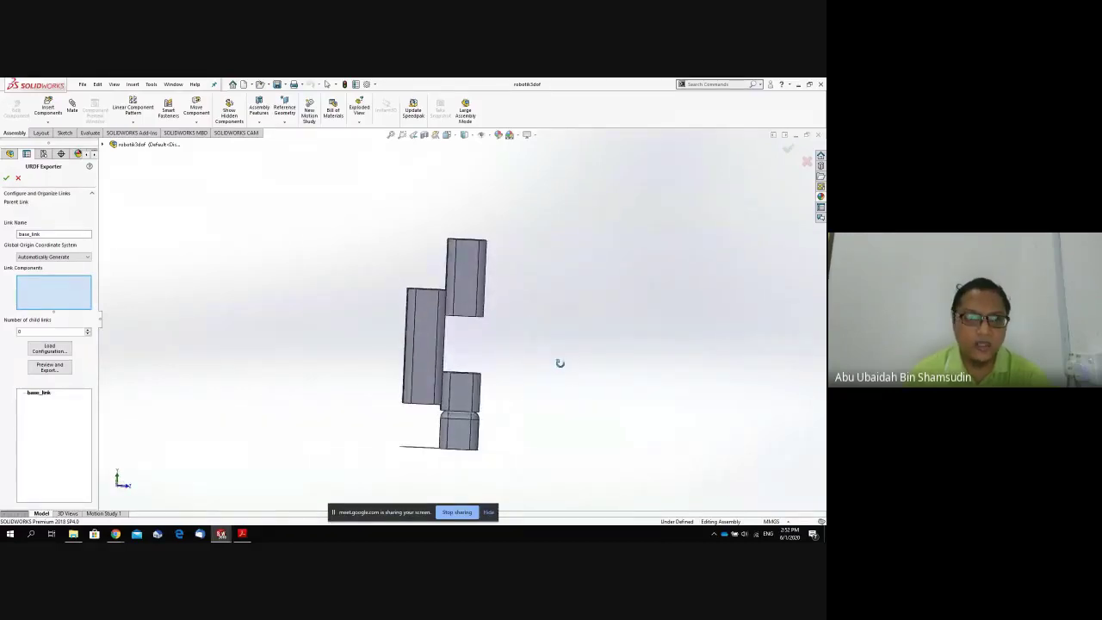
{"action": "left_click", "coordinate": [68, 256]}
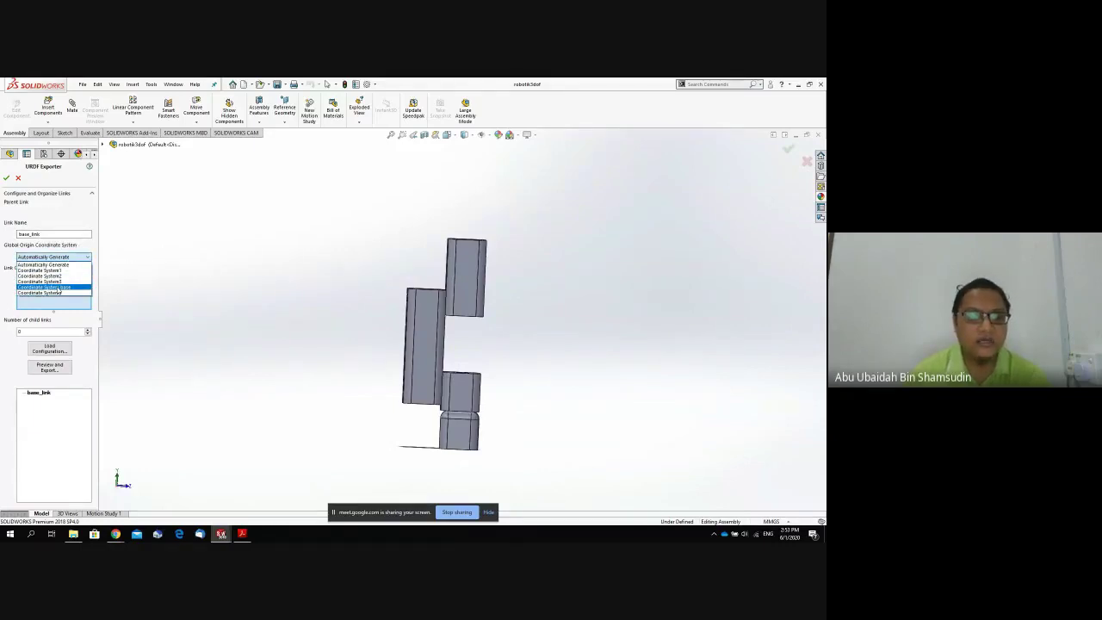
{"action": "left_click", "coordinate": [58, 289]}
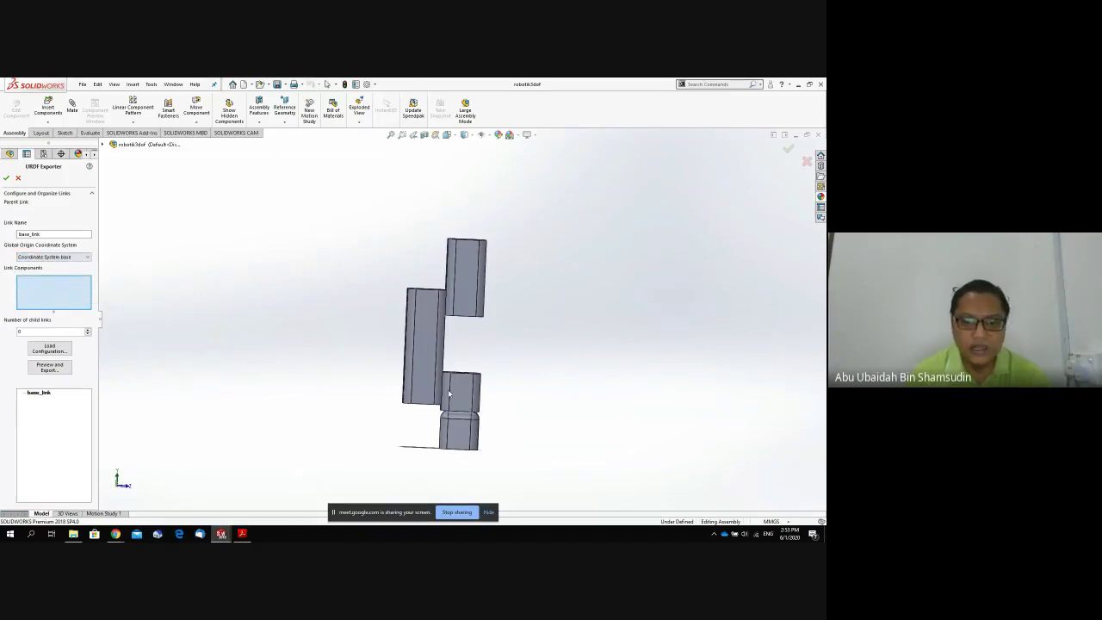
{"action": "left_click", "coordinate": [456, 446]}
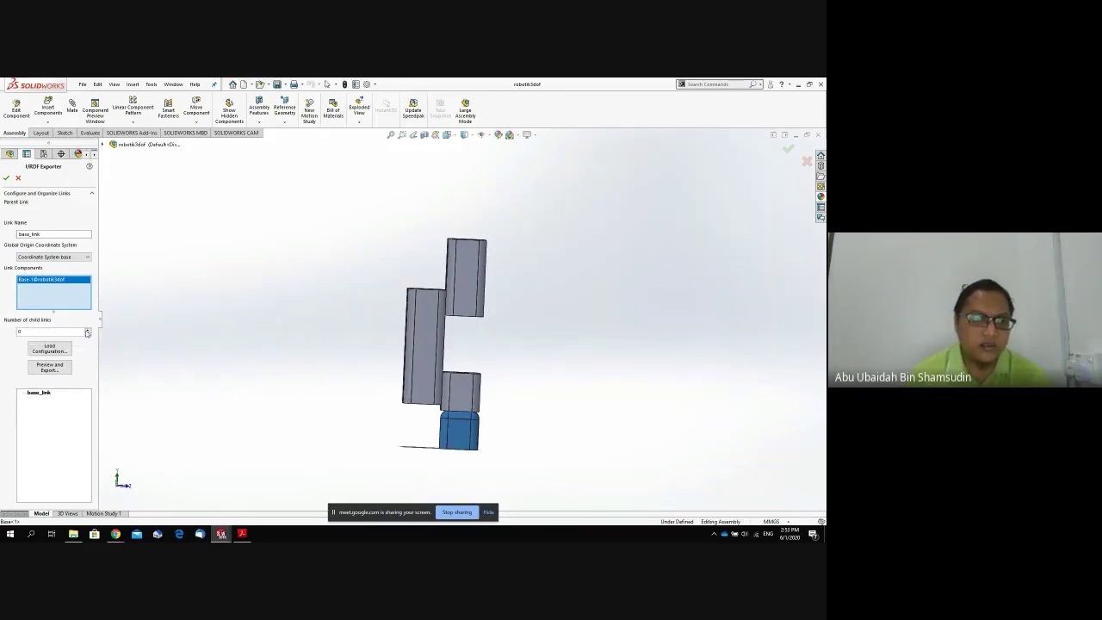
{"action": "left_click", "coordinate": [87, 331]}
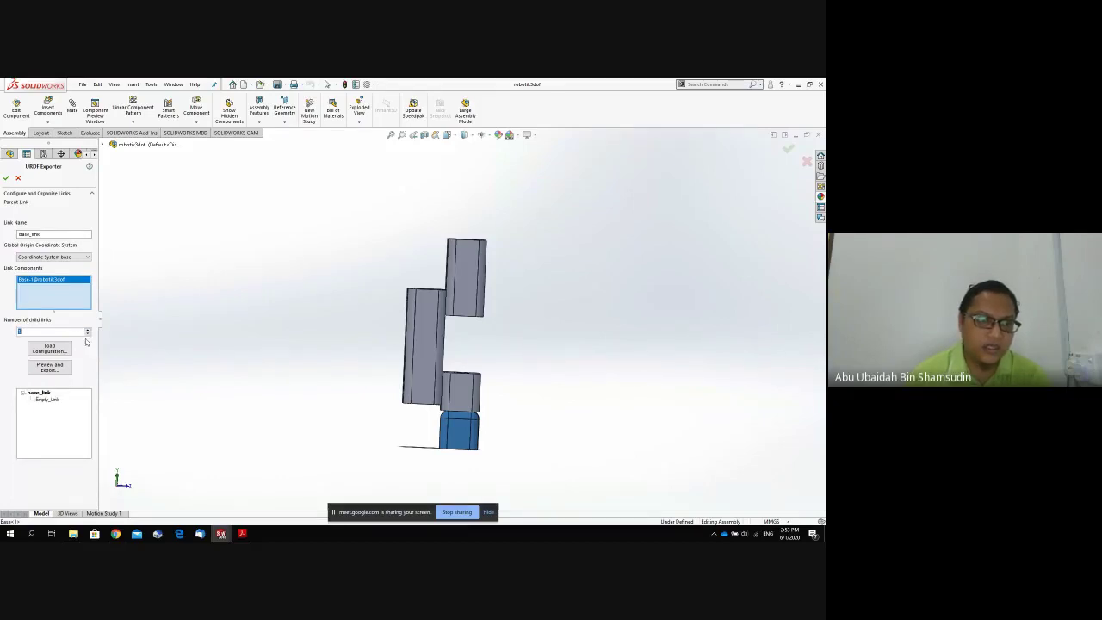
Name the child link1 with revolute joint1 on Coordinate System1 and Axis1.
{"action": "left_click", "coordinate": [51, 399]}
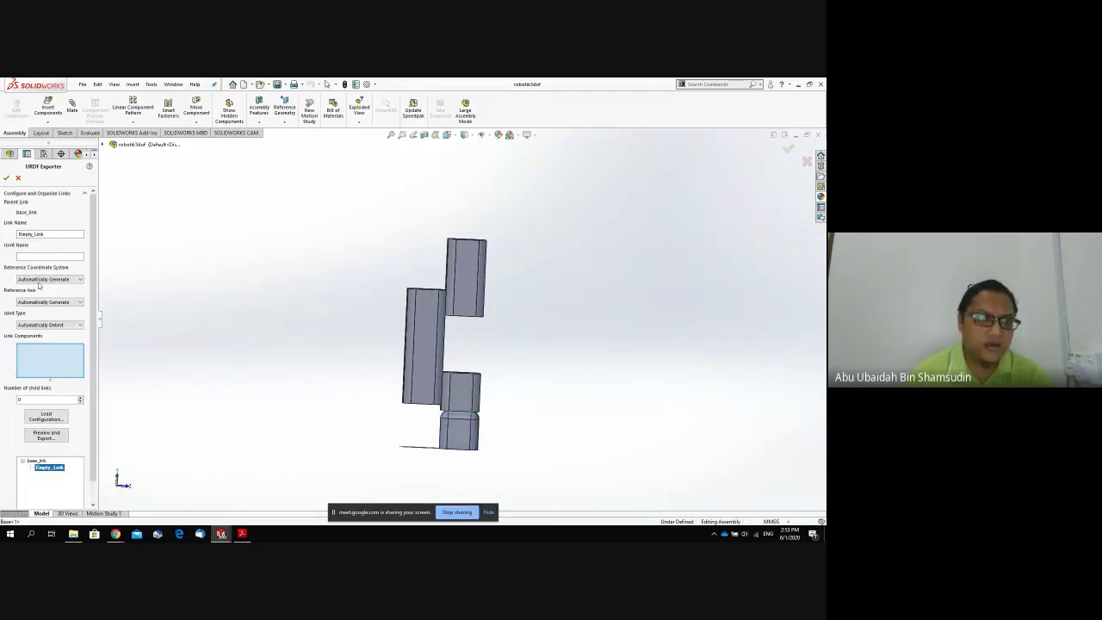
{"action": "left_click_drag", "start_coordinate": [49, 234], "coordinate": [21, 234]}
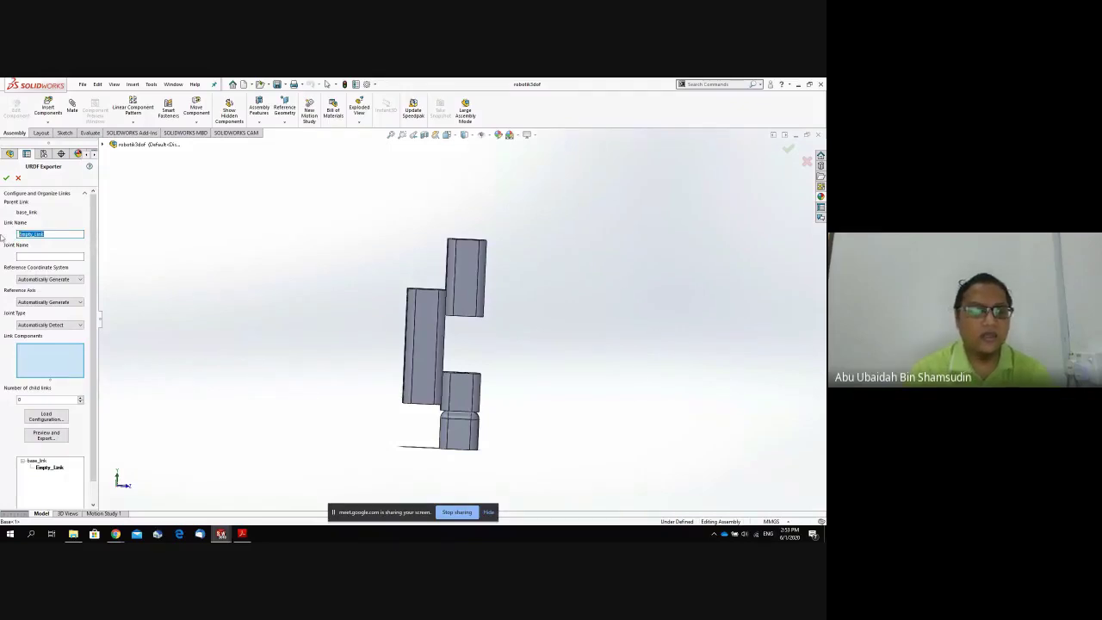
{"action": "type", "text": "link1"}
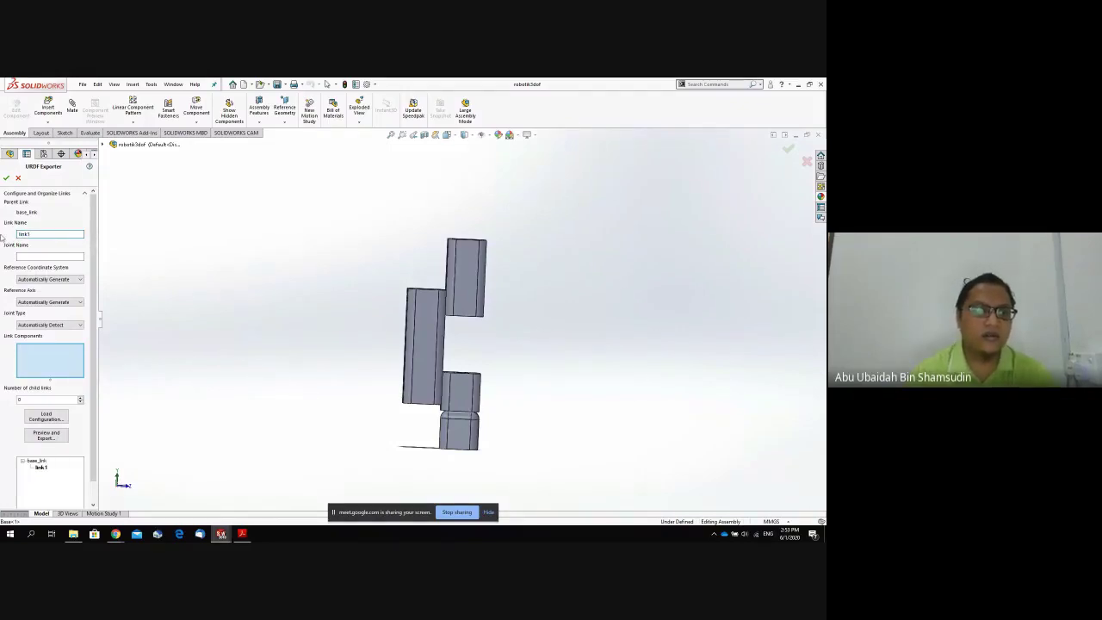
{"action": "left_click", "coordinate": [19, 256]}
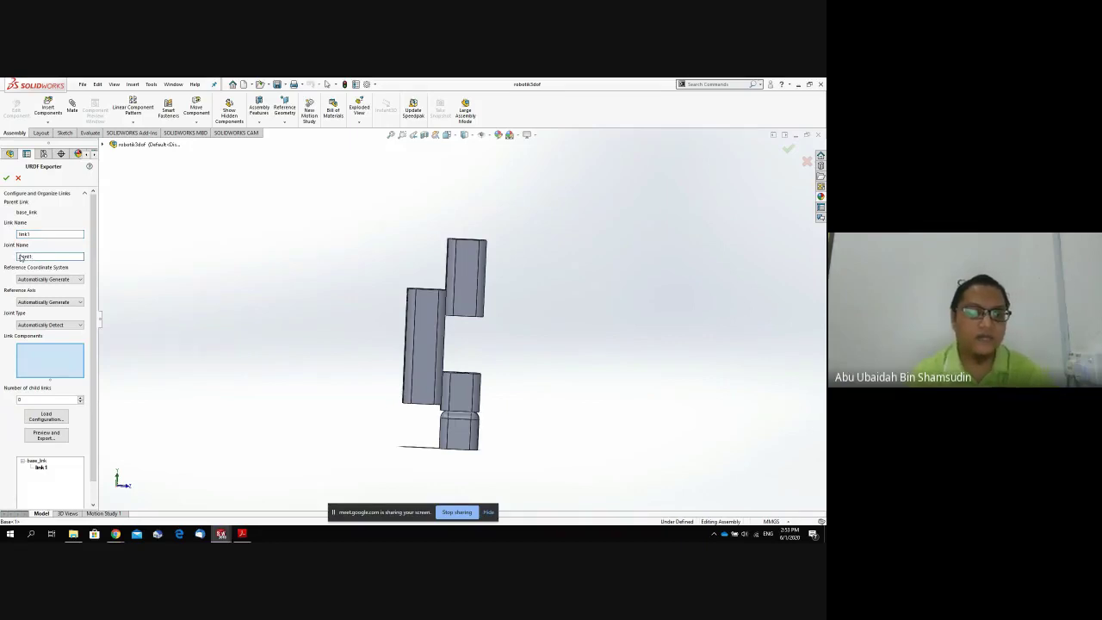
{"action": "left_click", "coordinate": [51, 281]}
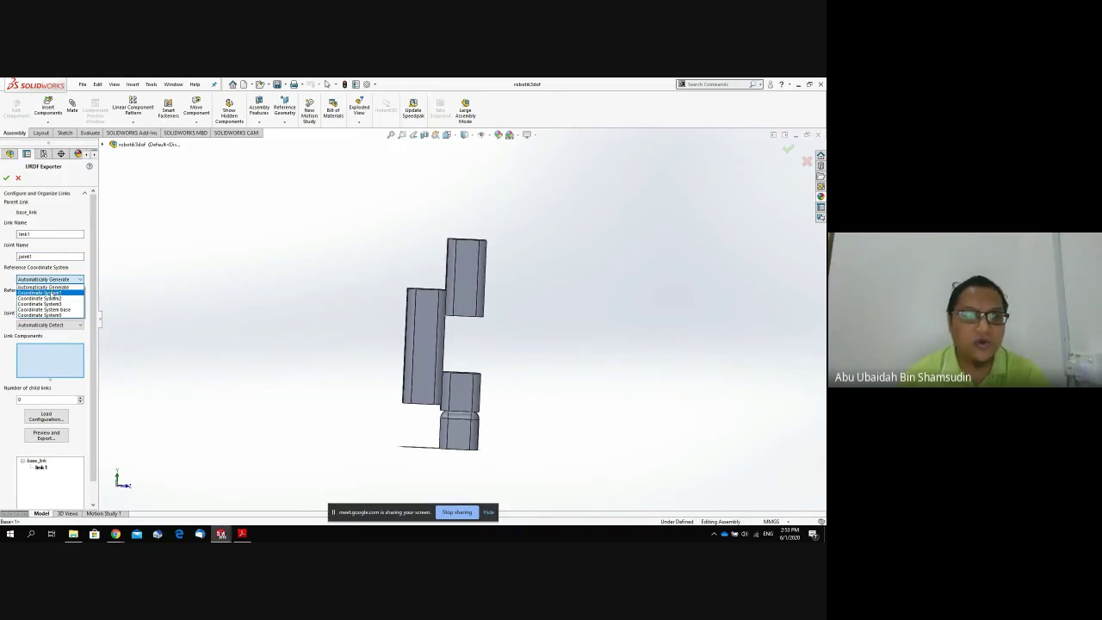
{"action": "left_click", "coordinate": [51, 294]}
{"action": "left_click", "coordinate": [52, 303]}
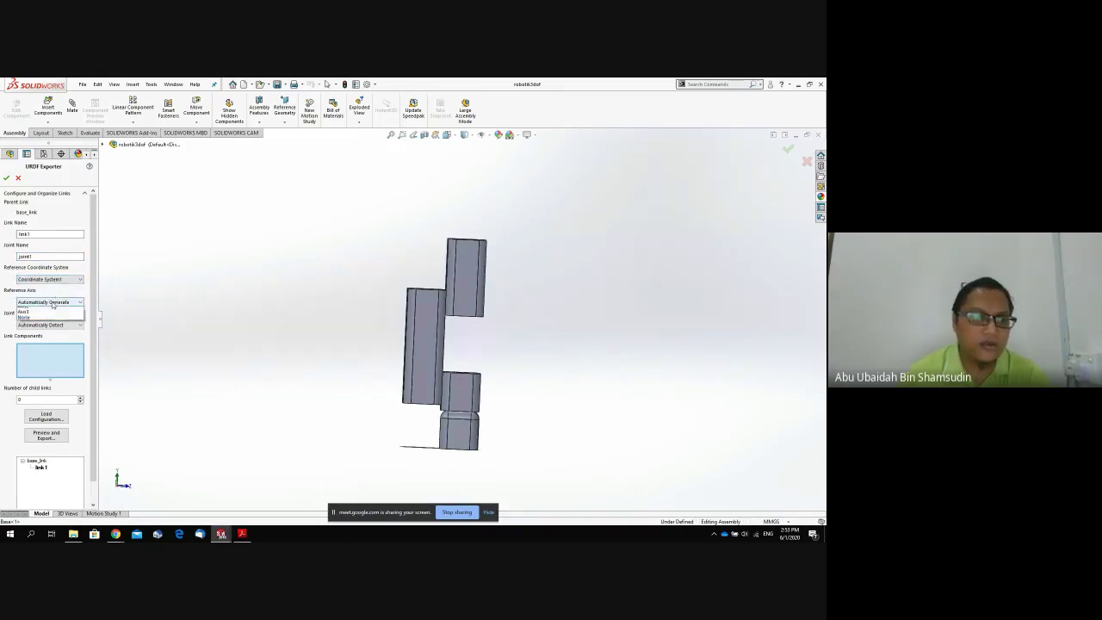
{"action": "left_click", "coordinate": [51, 316]}
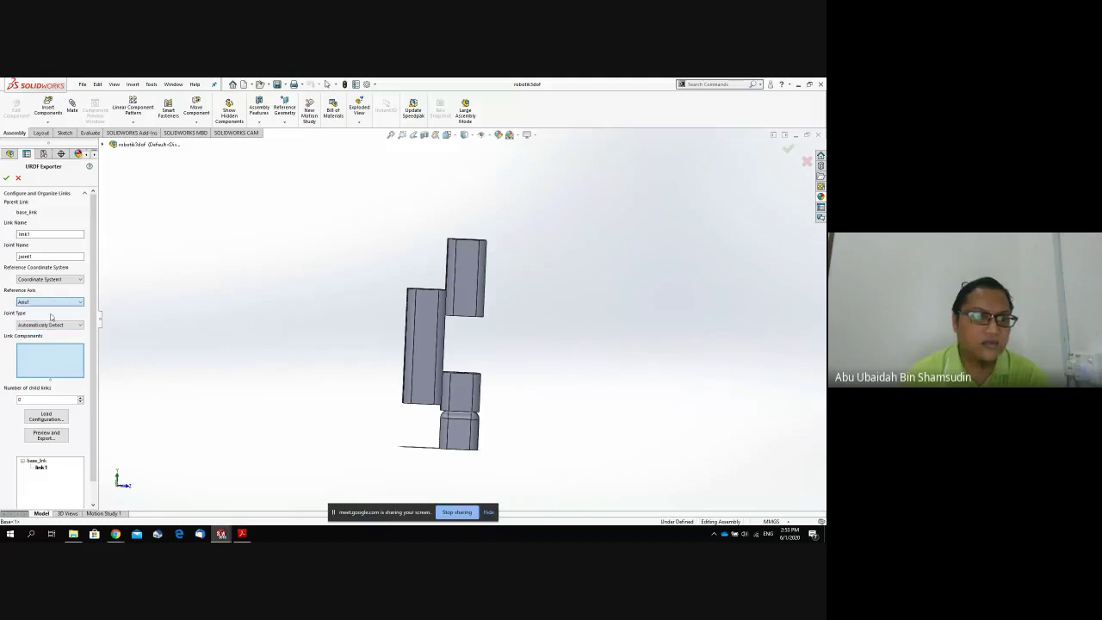
{"action": "left_click", "coordinate": [50, 325]}
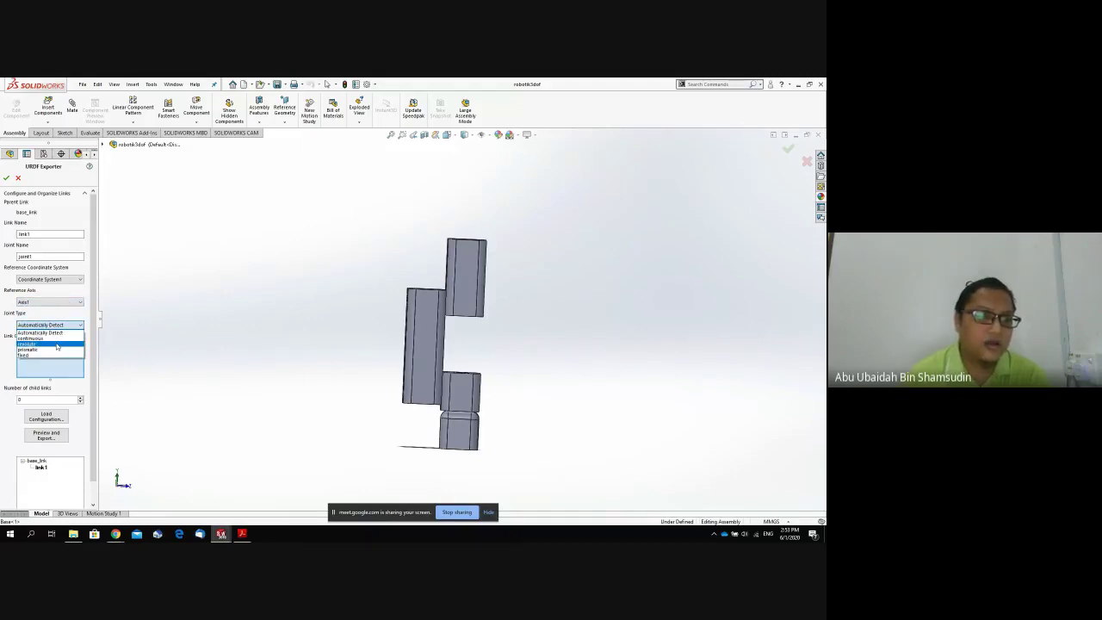
{"action": "left_click", "coordinate": [57, 345]}
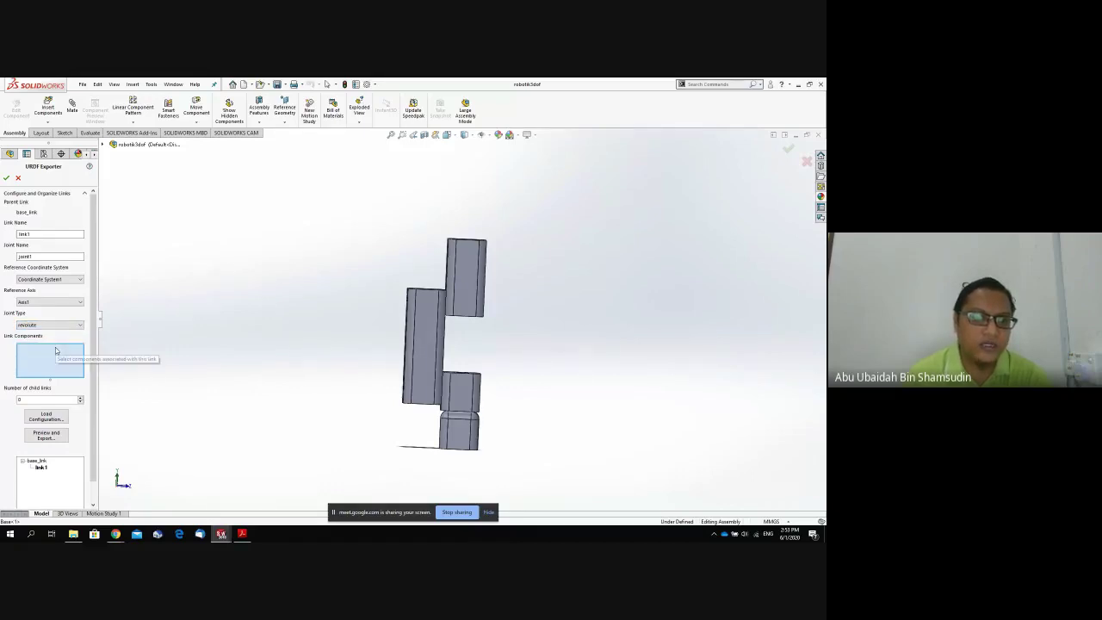
Assign the middle Joint1 block to link1 and give it one child link.
{"action": "left_click", "coordinate": [473, 398]}
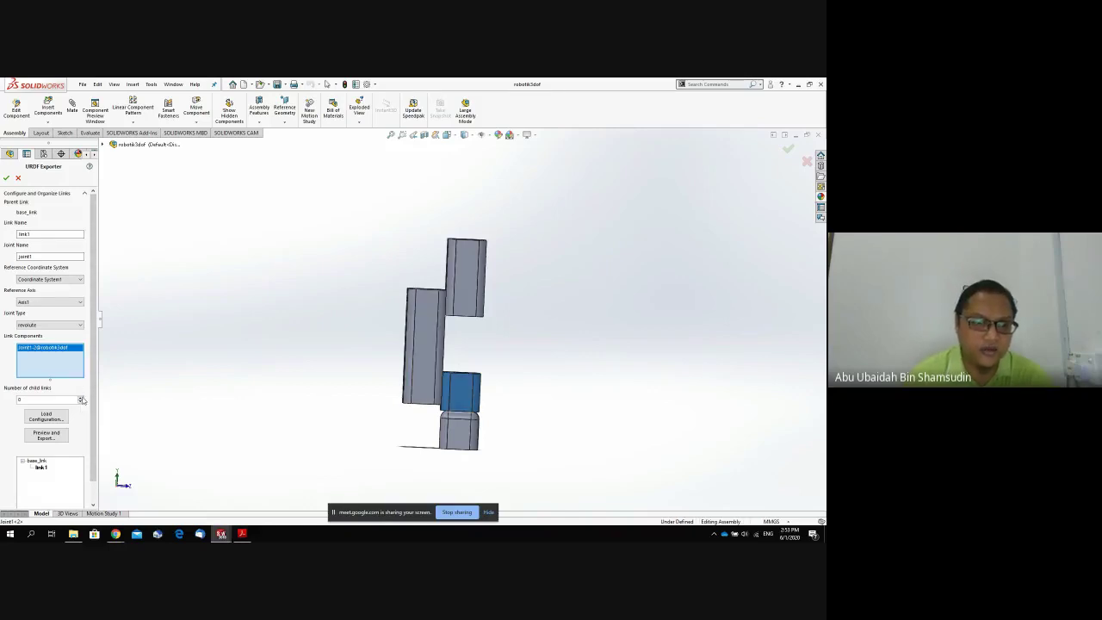
{"action": "left_click", "coordinate": [80, 398]}
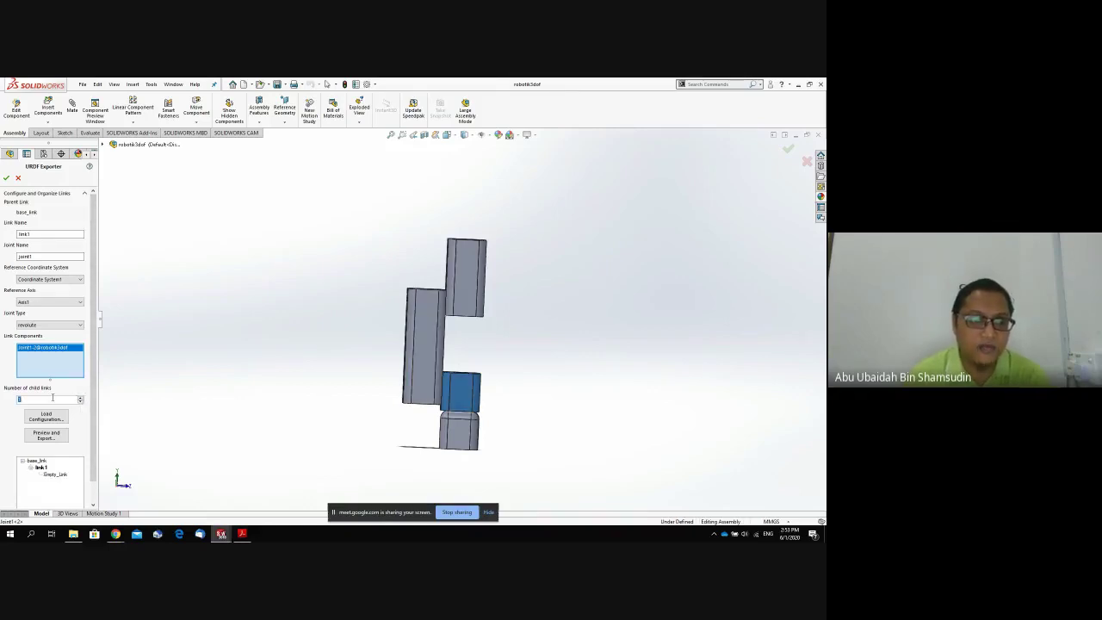
{"action": "left_click_drag", "start_coordinate": [93, 411], "coordinate": [94, 440]}
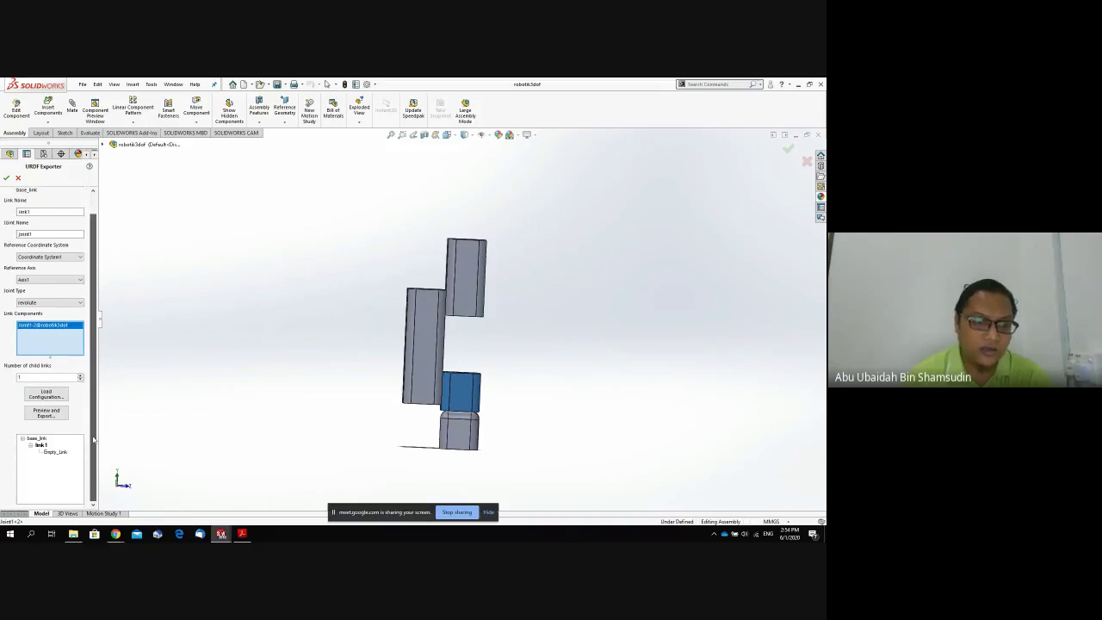
Rename the Empty_Link to link2 with joint2 on Coordinate System2 and Axis2.
{"action": "left_click", "coordinate": [59, 452]}
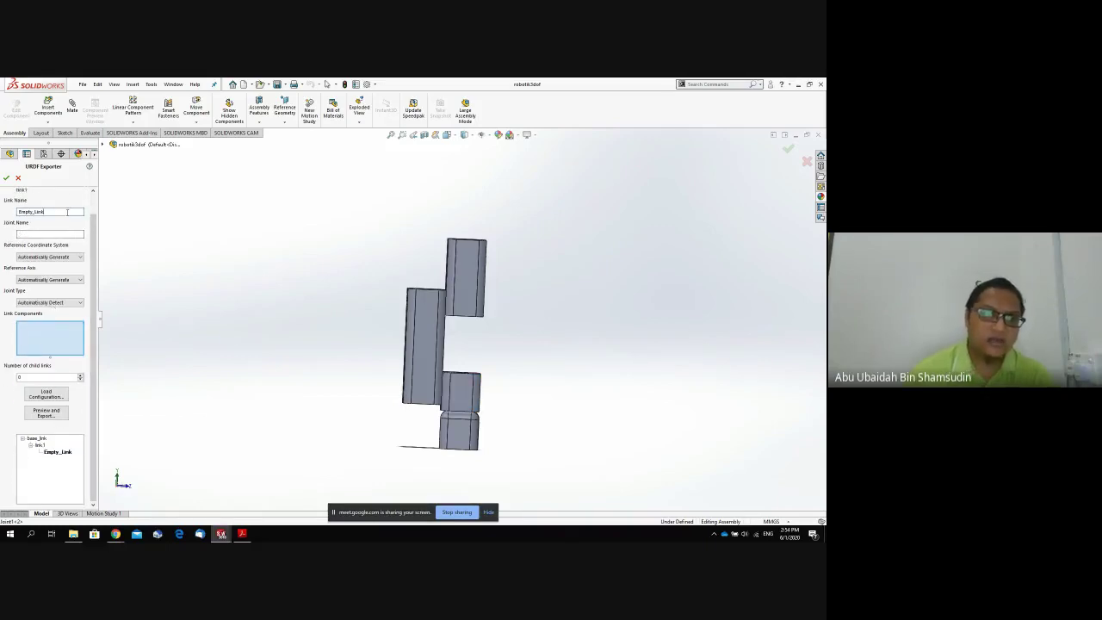
{"action": "left_click_drag", "start_coordinate": [51, 212], "coordinate": [1, 213]}
{"action": "type", "text": "link2"}
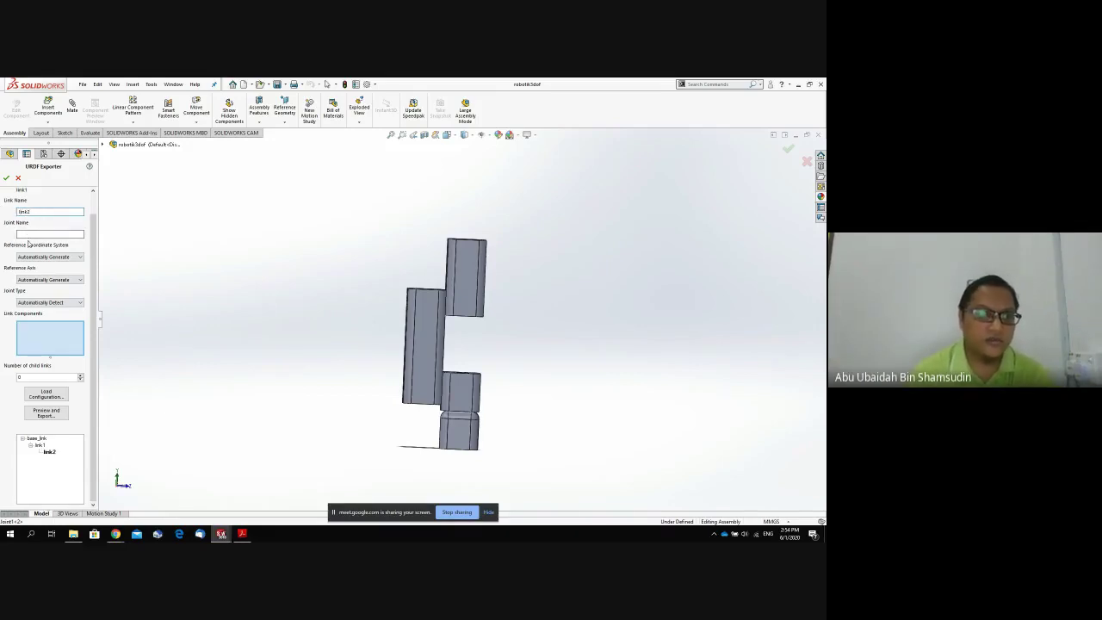
{"action": "left_click", "coordinate": [29, 232]}
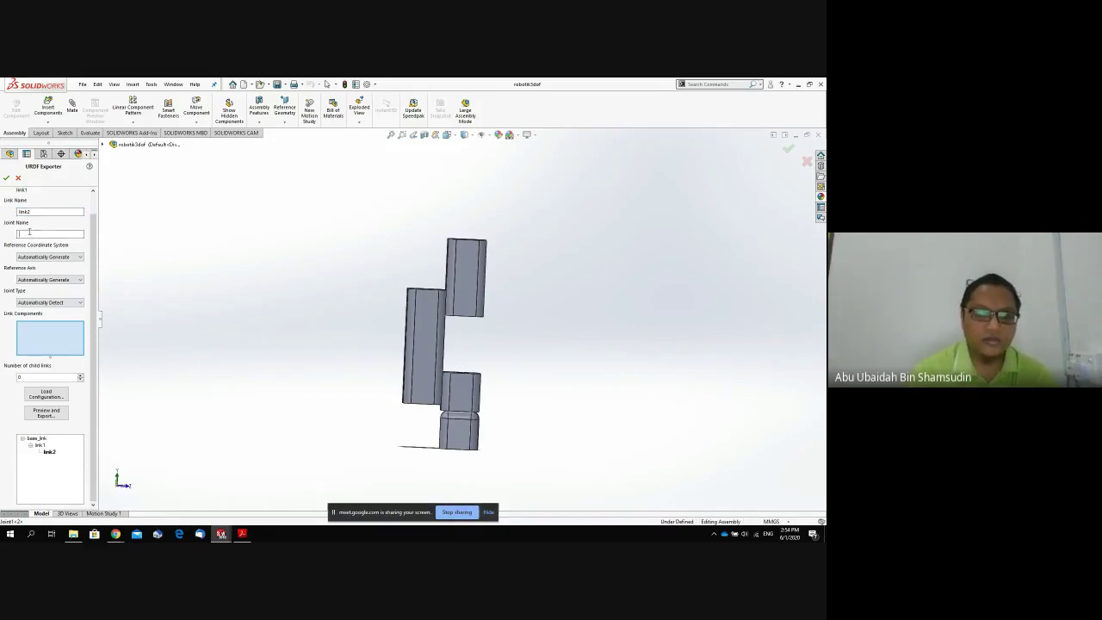
{"action": "type", "text": "joint2"}
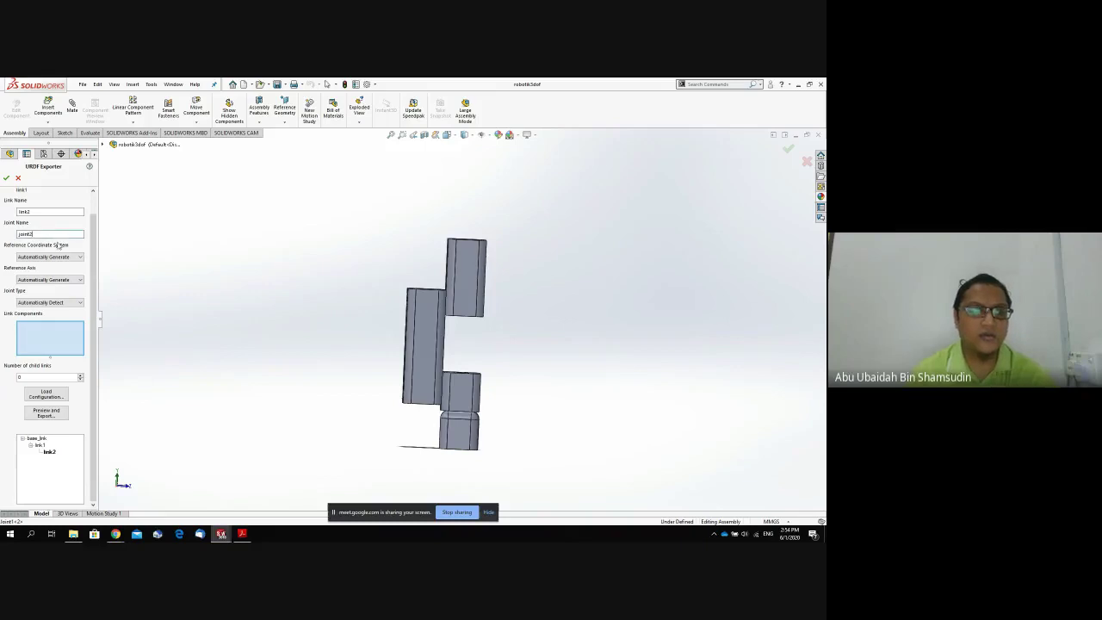
{"action": "left_click", "coordinate": [59, 258]}
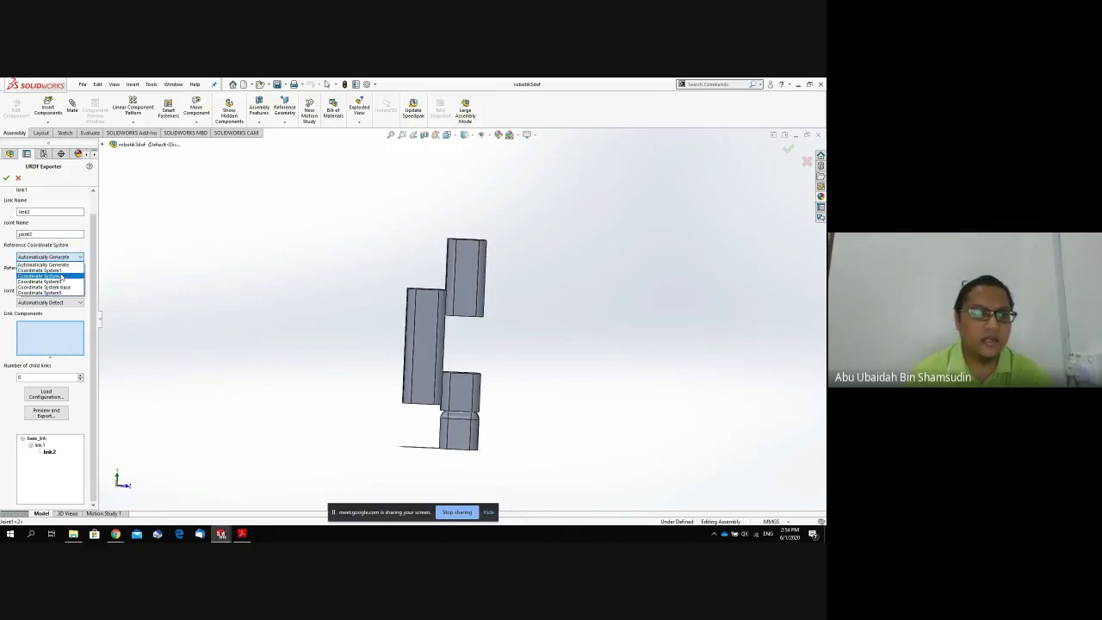
{"action": "left_click", "coordinate": [62, 276]}
{"action": "left_click", "coordinate": [59, 280]}
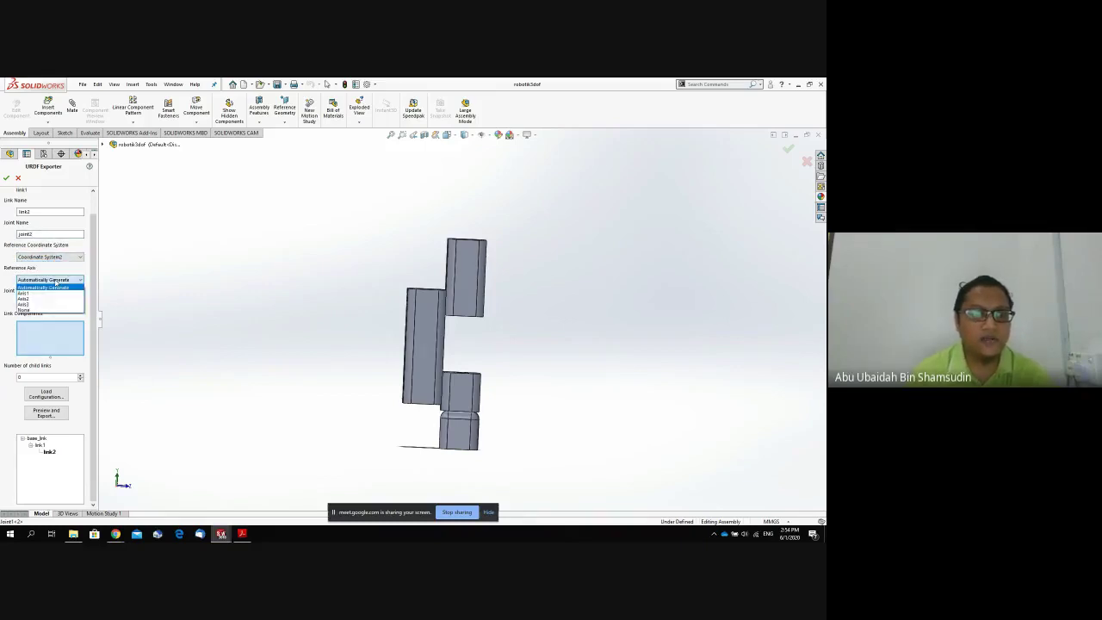
{"action": "left_click", "coordinate": [57, 299]}
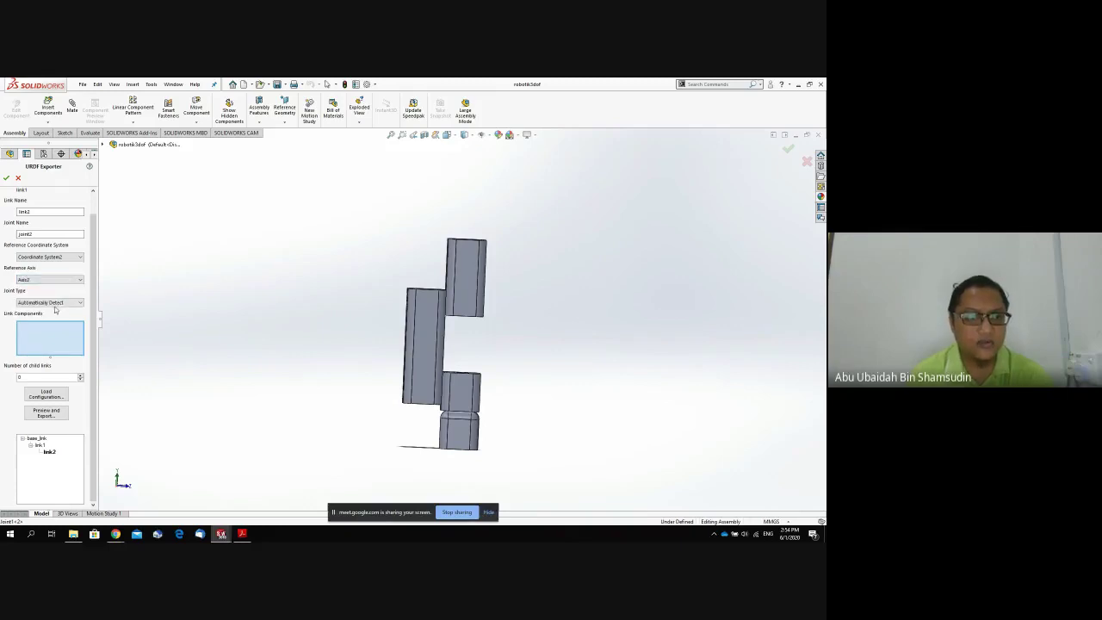
Assign the tall left Joint2 block to link2 and set it to one child link.
{"action": "left_click", "coordinate": [422, 359]}
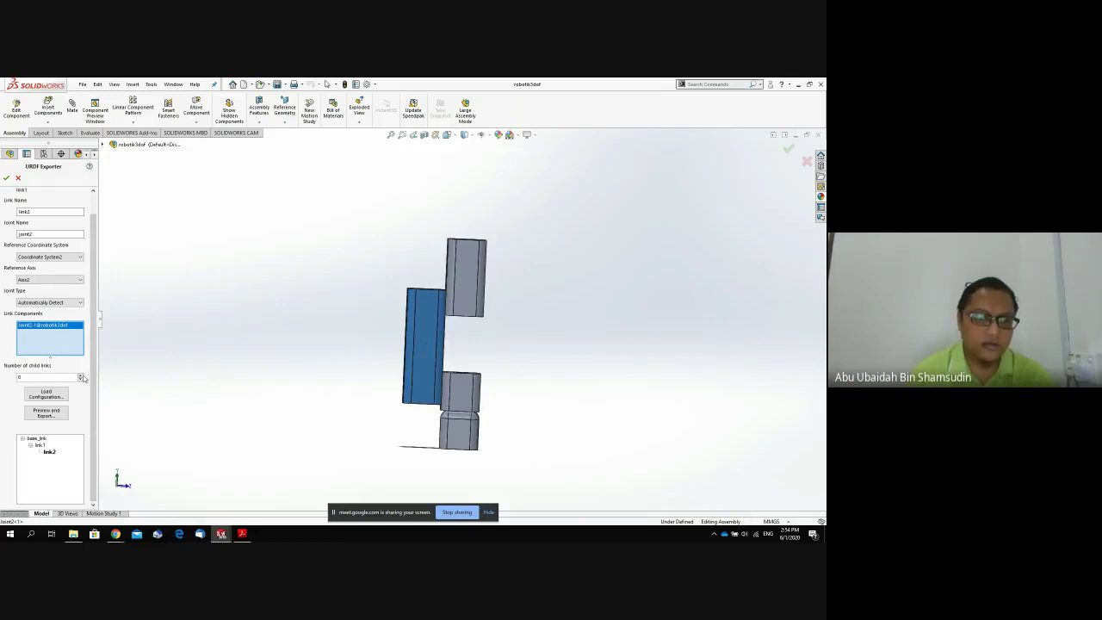
{"action": "left_click", "coordinate": [81, 375]}
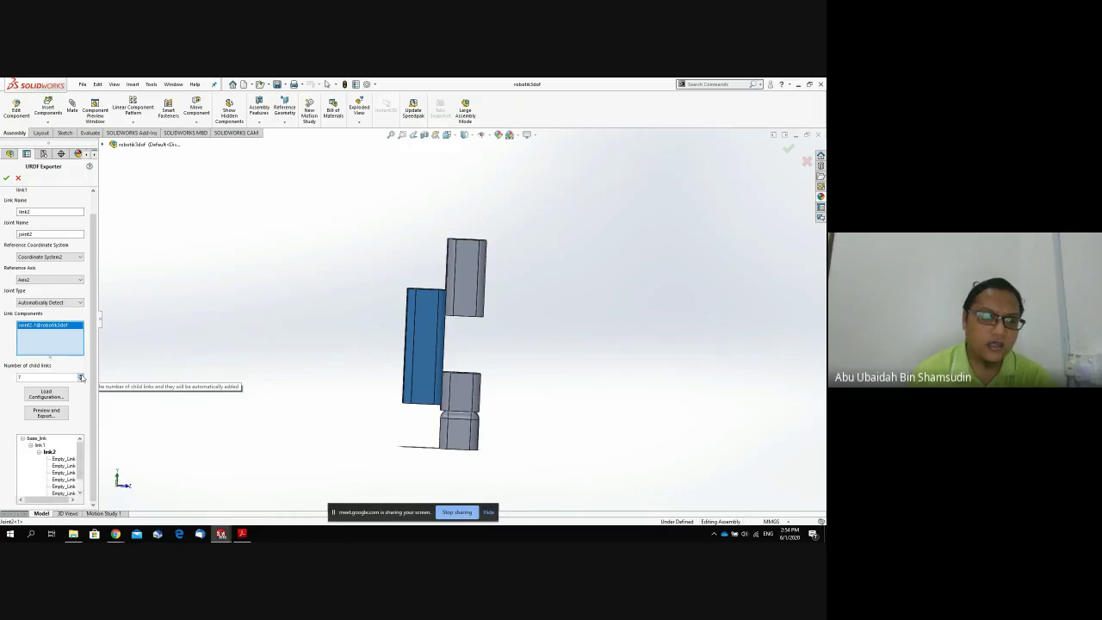
{"action": "left_click", "coordinate": [81, 376]}
{"action": "left_click", "coordinate": [81, 379]}
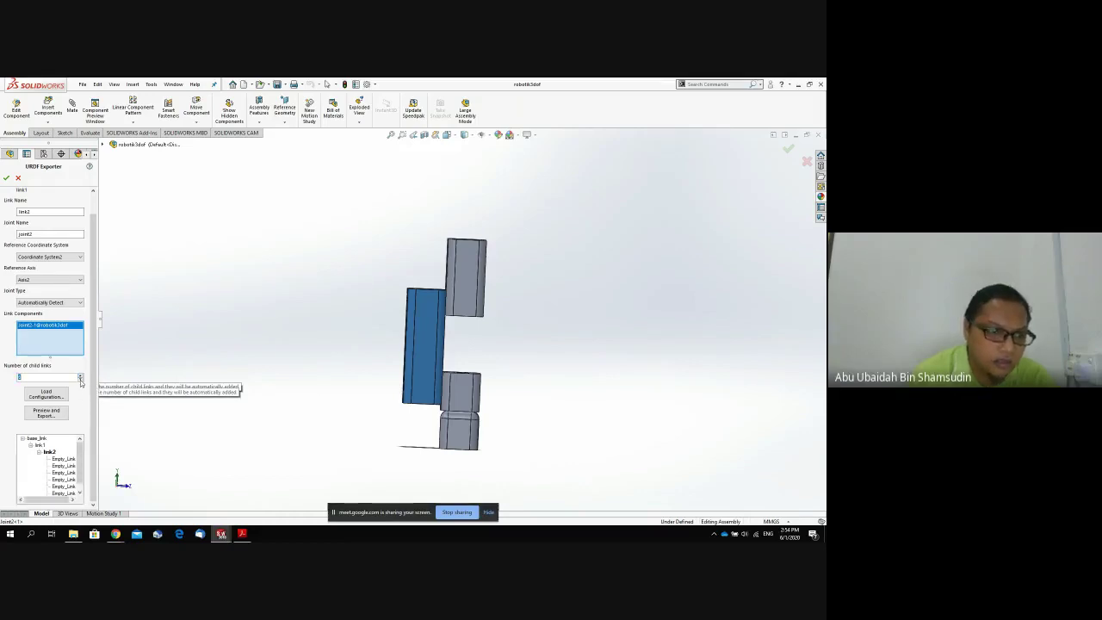
{"action": "left_click", "coordinate": [67, 459]}
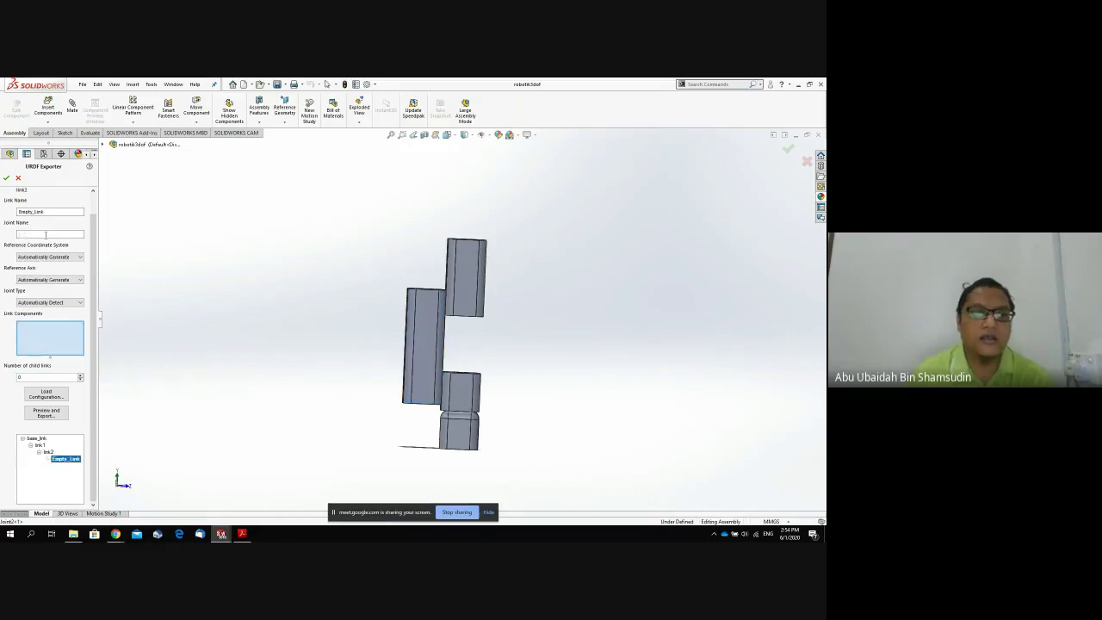
Define link3 as revolute joint3 on Coordinate System3 and Axis3, holding the upper Joint3 block.
{"action": "left_click_drag", "start_coordinate": [51, 212], "coordinate": [1, 211]}
{"action": "type", "text": "link3"}
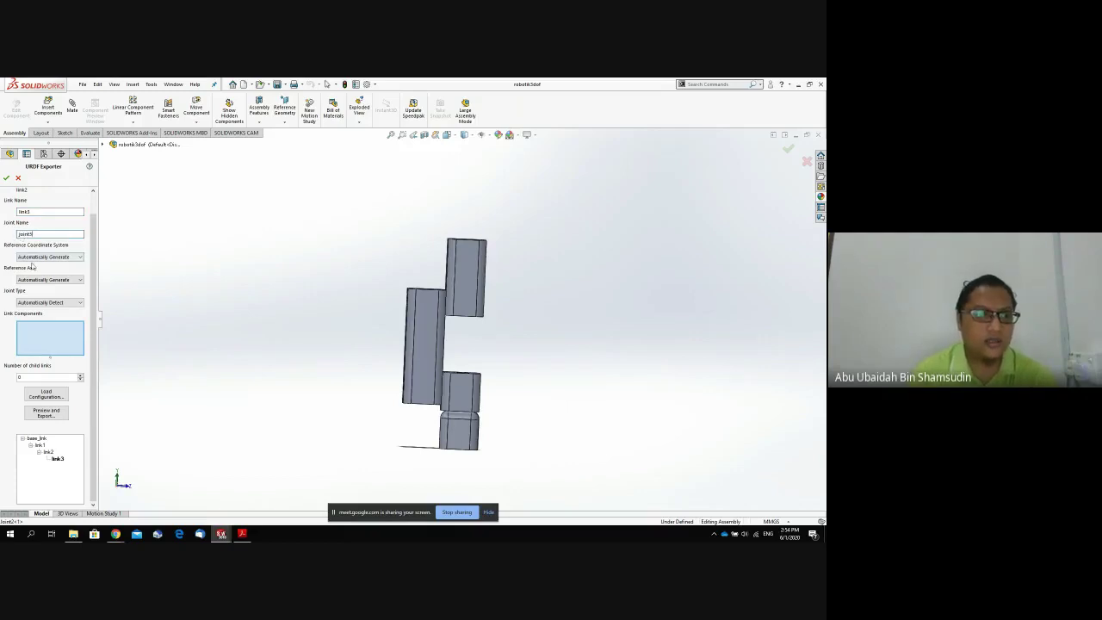
{"action": "left_click", "coordinate": [36, 257]}
{"action": "left_click", "coordinate": [47, 281]}
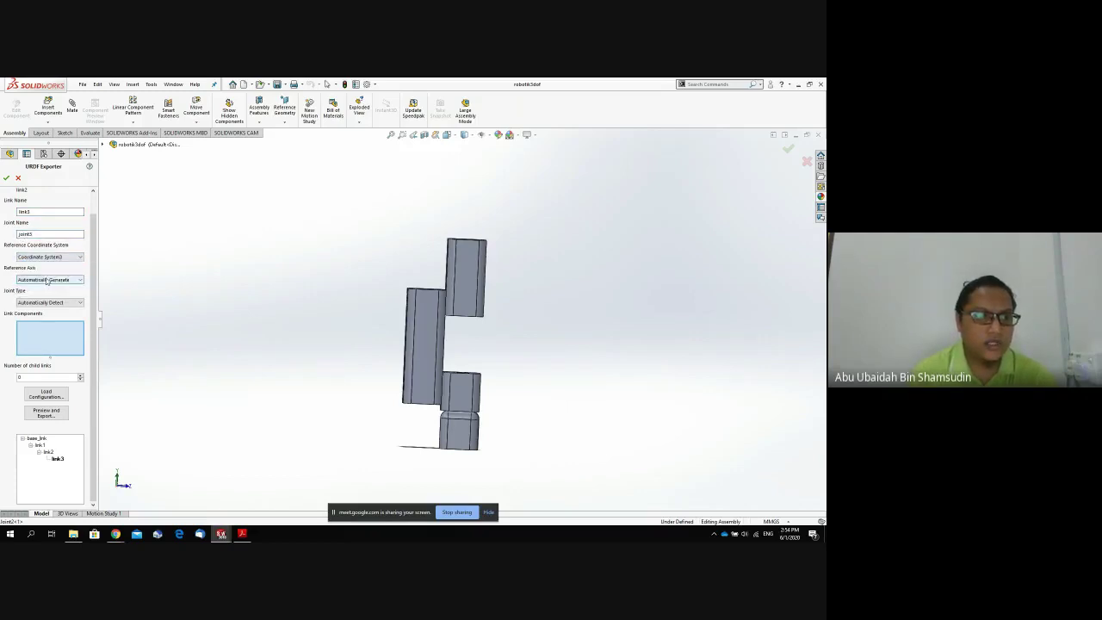
{"action": "left_click", "coordinate": [47, 281]}
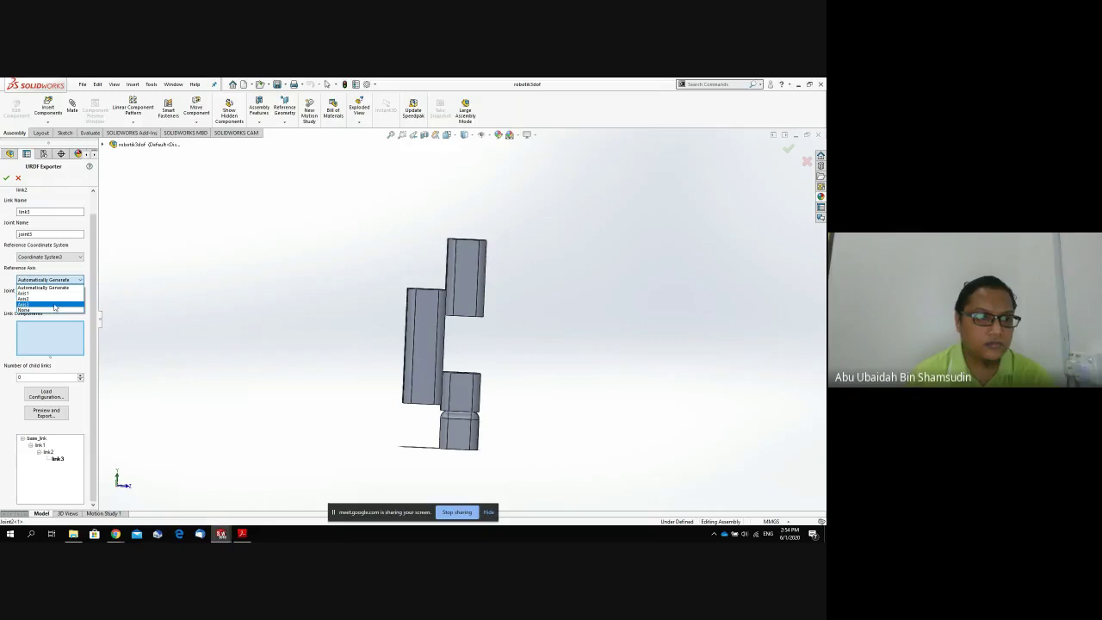
{"action": "left_click", "coordinate": [54, 305]}
{"action": "left_click", "coordinate": [54, 303]}
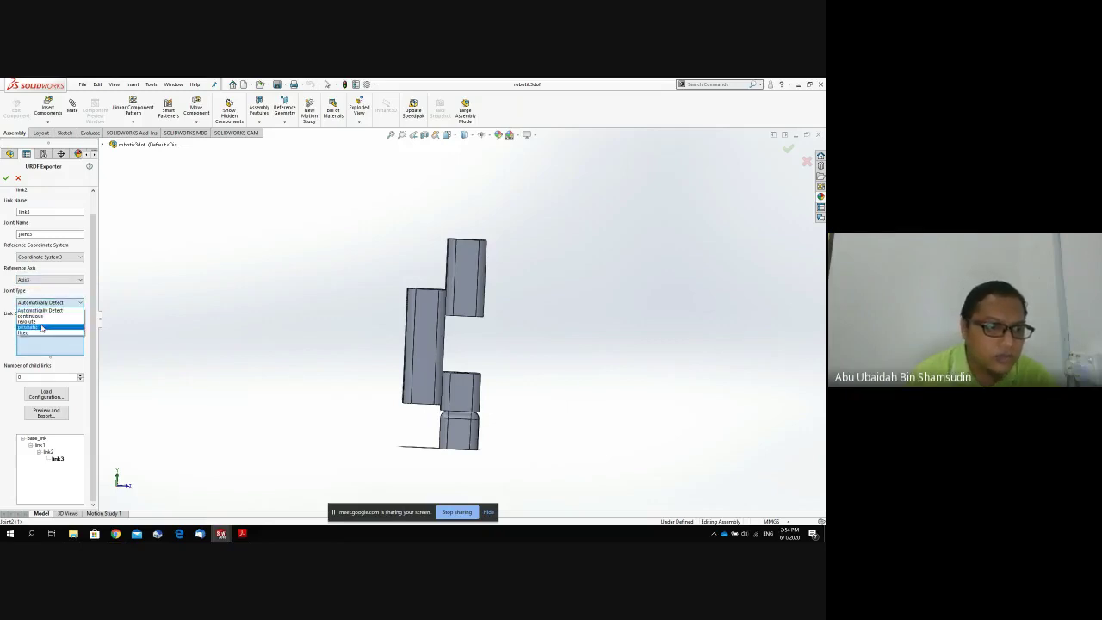
{"action": "left_click", "coordinate": [52, 321]}
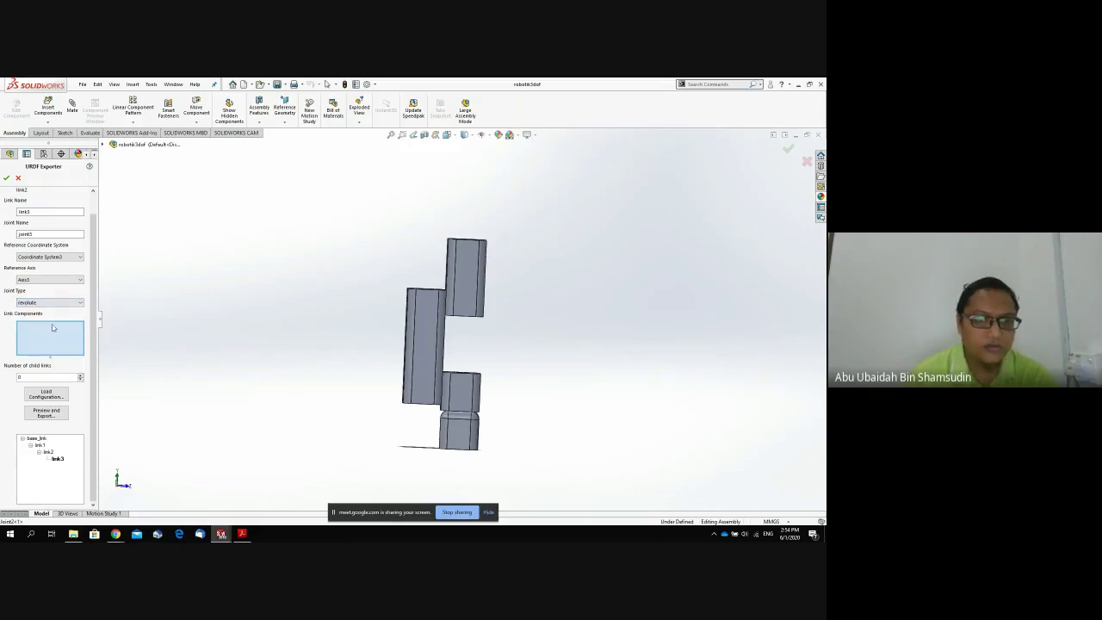
{"action": "left_click", "coordinate": [468, 303]}
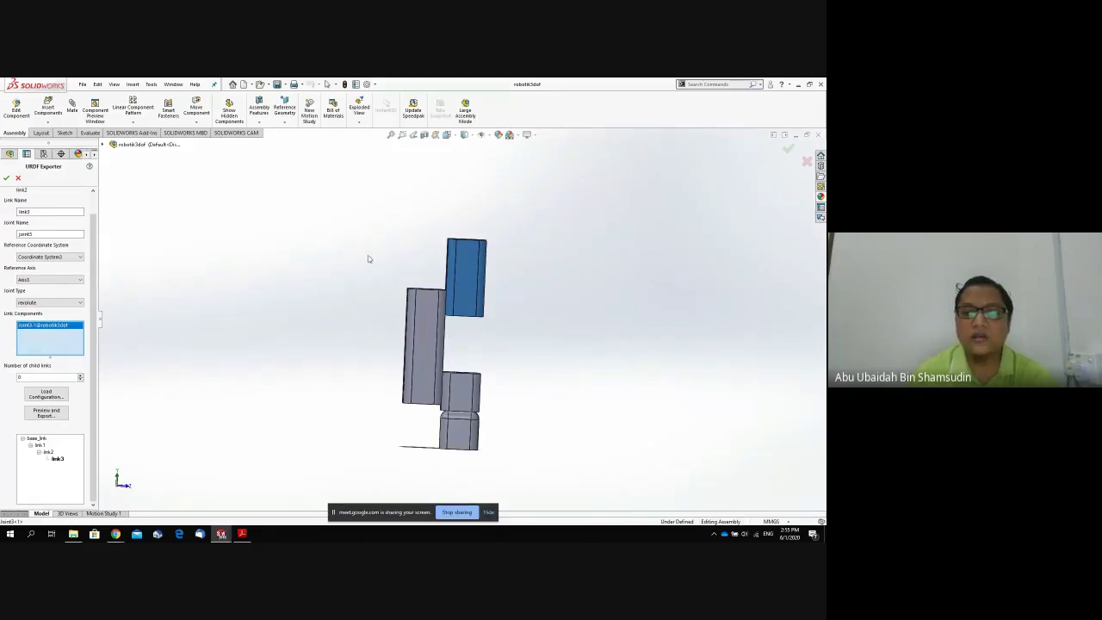
{"action": "middle_click_drag", "start_coordinate": [368, 258], "coordinate": [364, 300]}
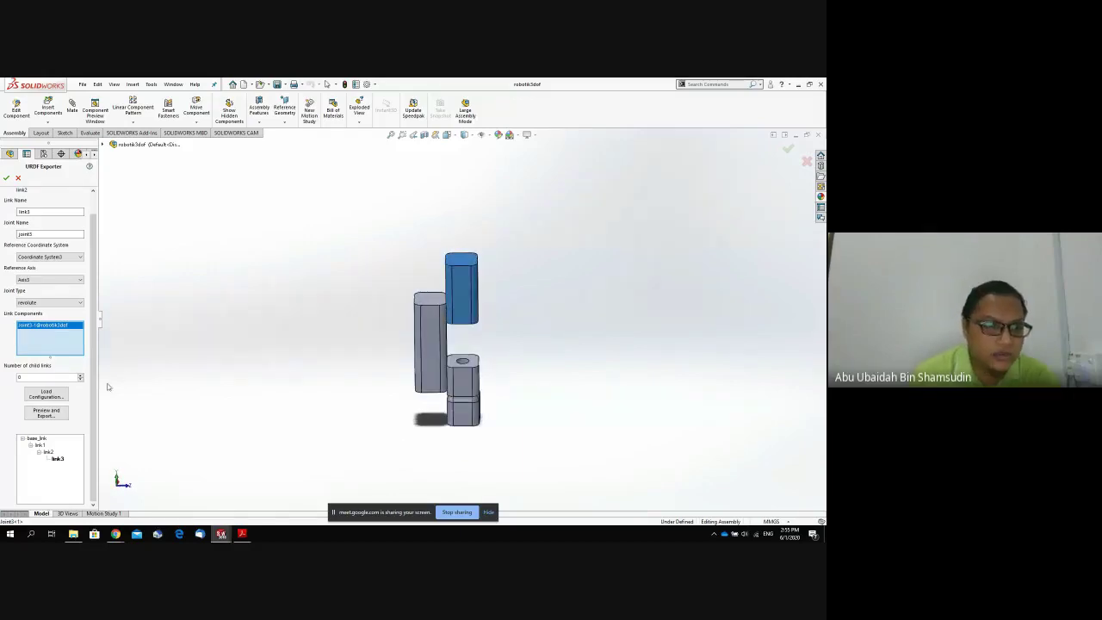
Confirm the three-link tree, relaunch Export as URDF, and go through Preview and Export.
{"action": "left_click", "coordinate": [8, 179]}
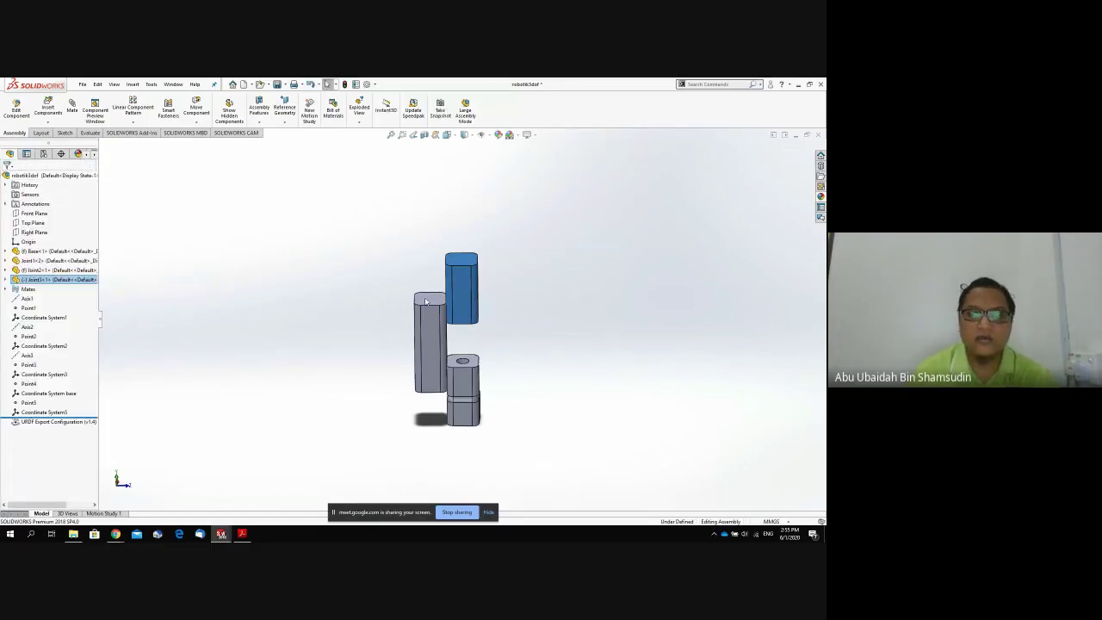
{"action": "left_click", "coordinate": [97, 84]}
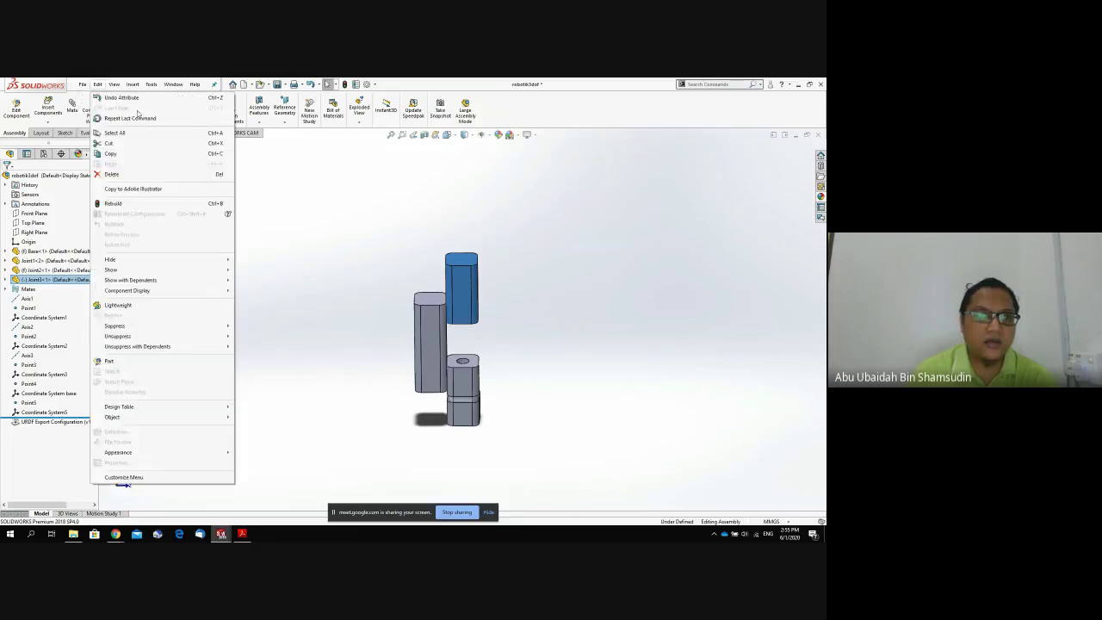
{"action": "mouse_move", "coordinate": [81, 86]}
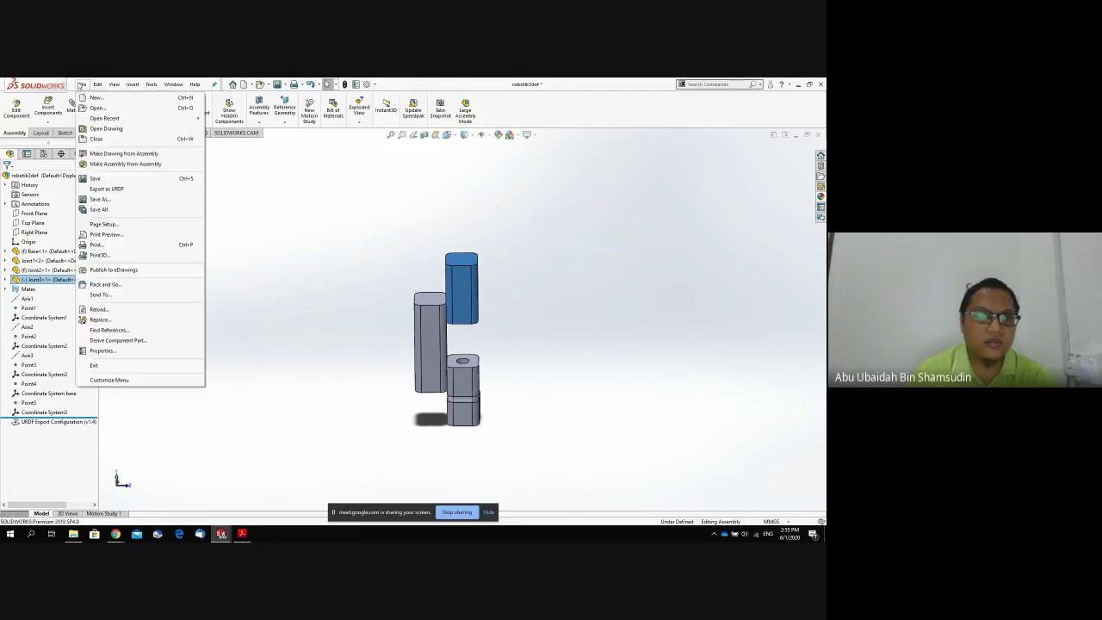
{"action": "left_click", "coordinate": [111, 189]}
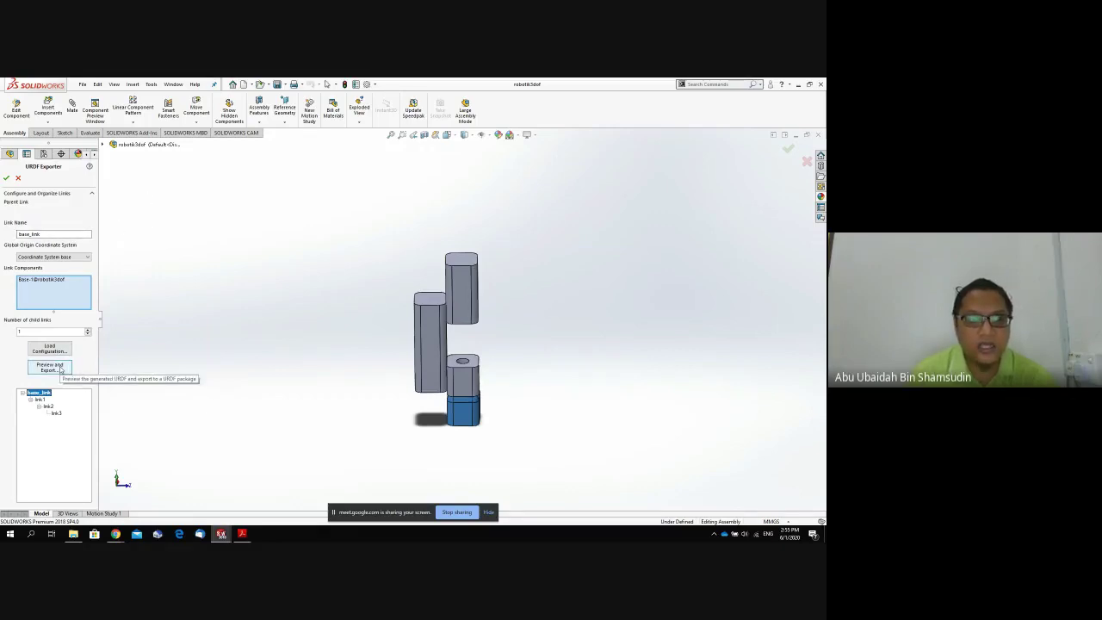
{"action": "left_click", "coordinate": [50, 368]}
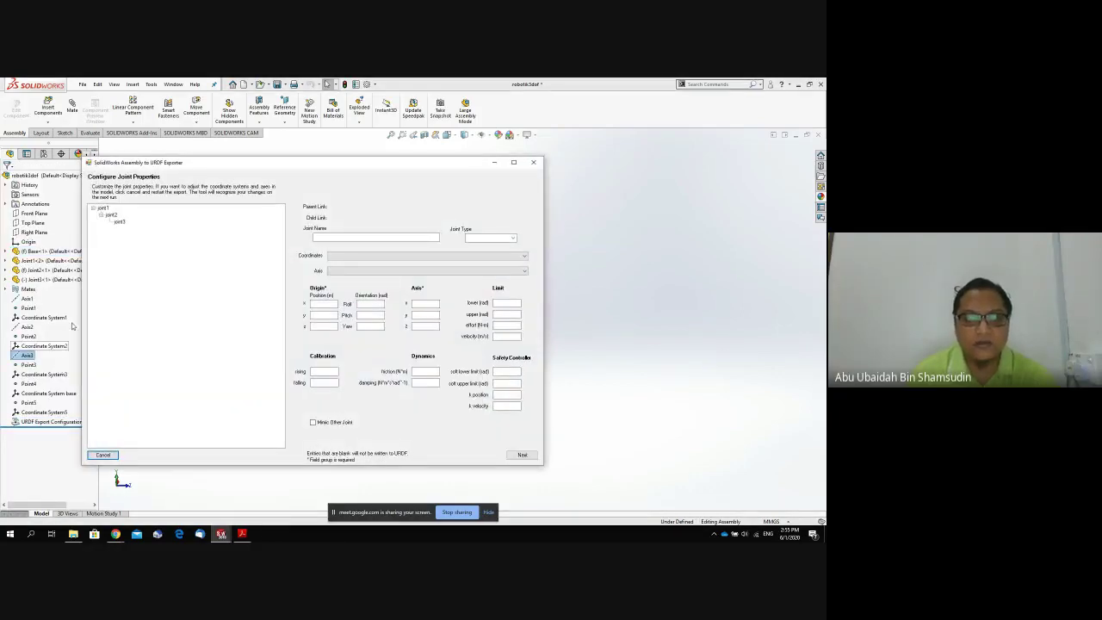
Review joint1 to joint3, then set joint1's lower limit to 0 rad.
{"action": "left_click", "coordinate": [104, 209]}
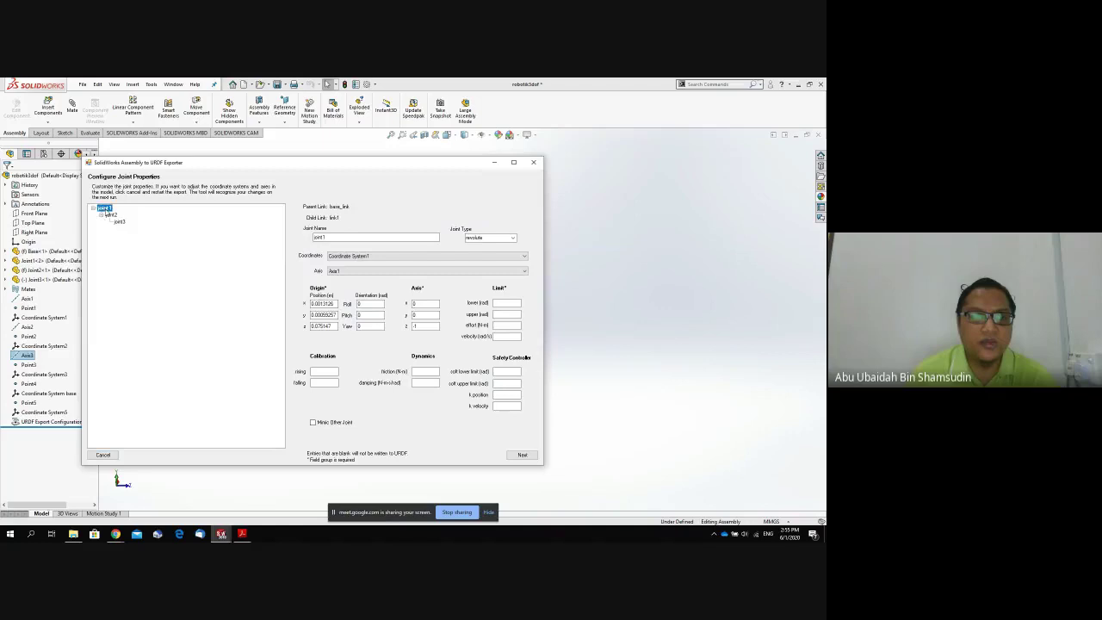
{"action": "left_click", "coordinate": [110, 214]}
{"action": "left_click", "coordinate": [118, 221]}
{"action": "left_click", "coordinate": [103, 209]}
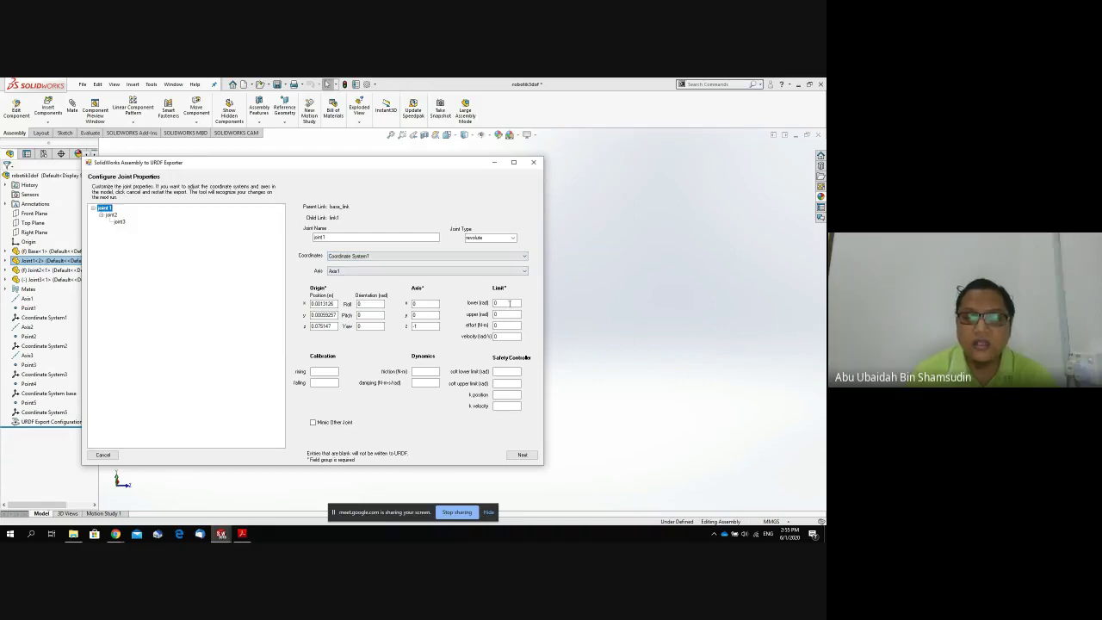
{"action": "left_click", "coordinate": [509, 303]}
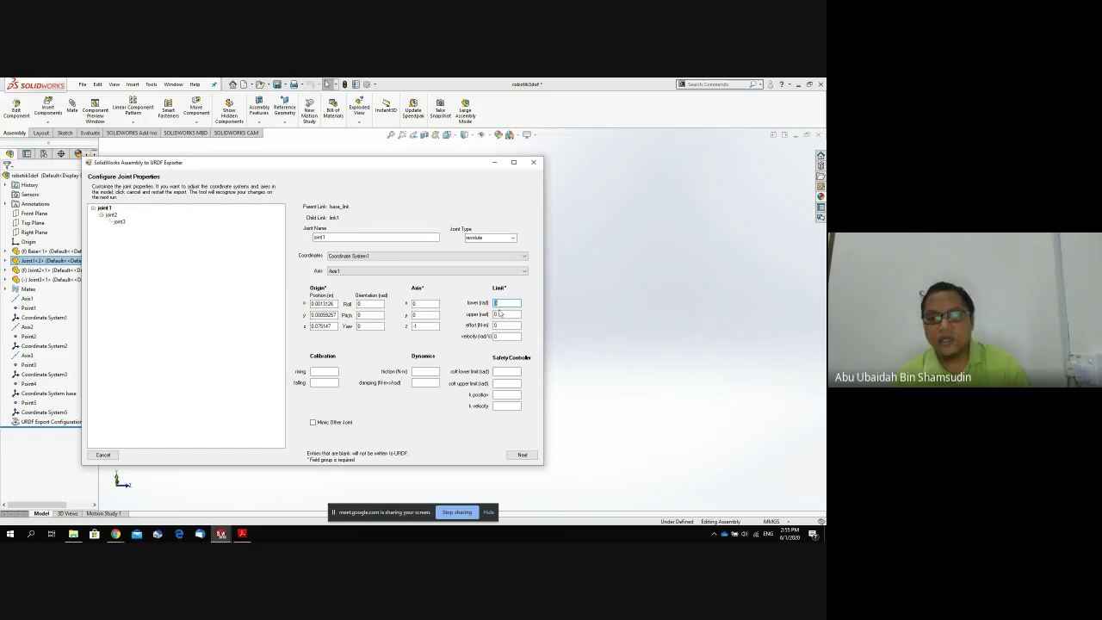
{"action": "key", "text": "Tab"}
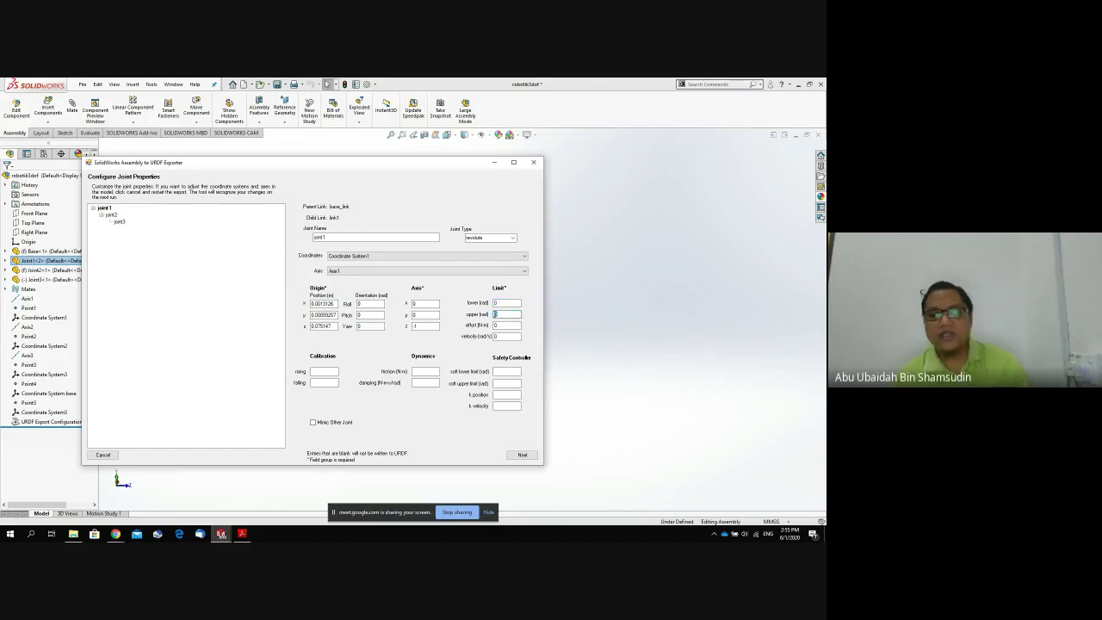
{"action": "left_click", "coordinate": [115, 534]}
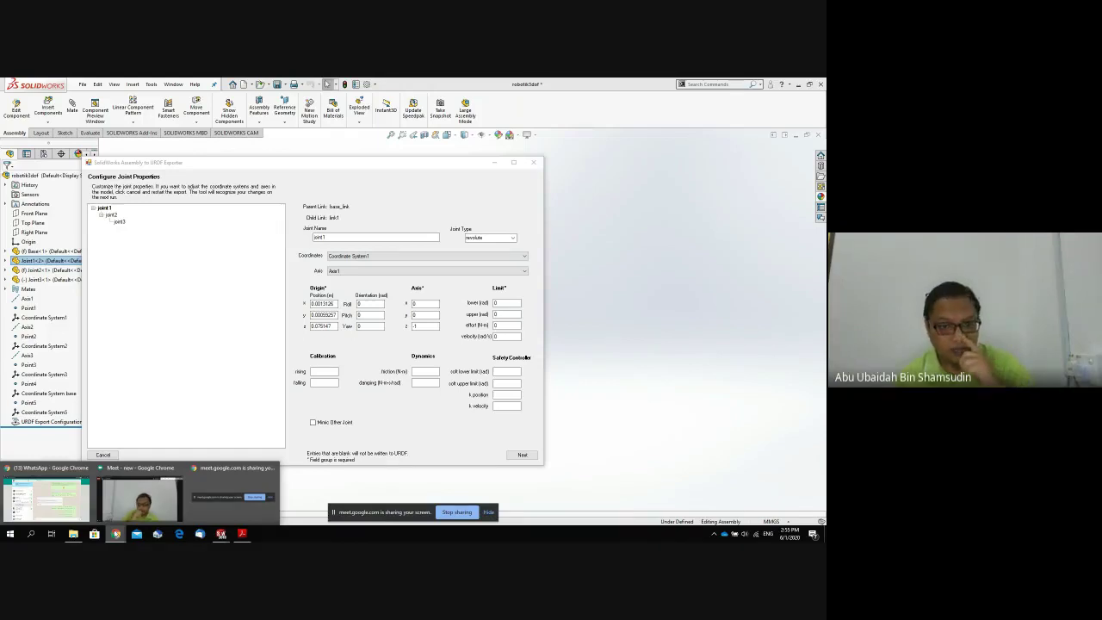
Open the Google Meet chat panel, then bring the WhatsApp Web Chrome window forward.
{"action": "left_click", "coordinate": [125, 520]}
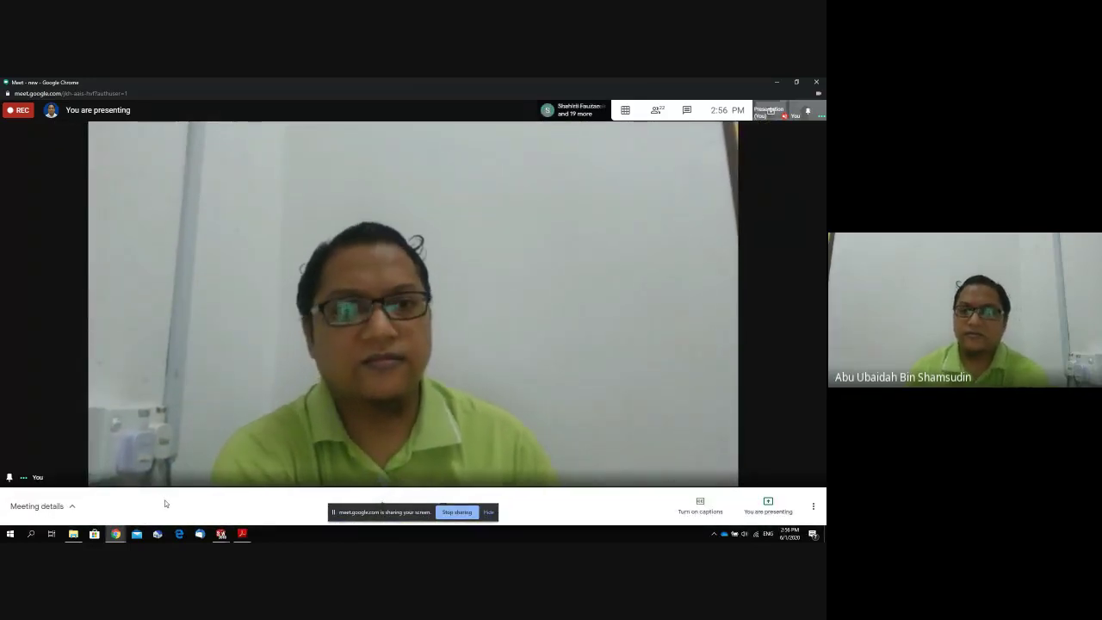
{"action": "left_click", "coordinate": [686, 111]}
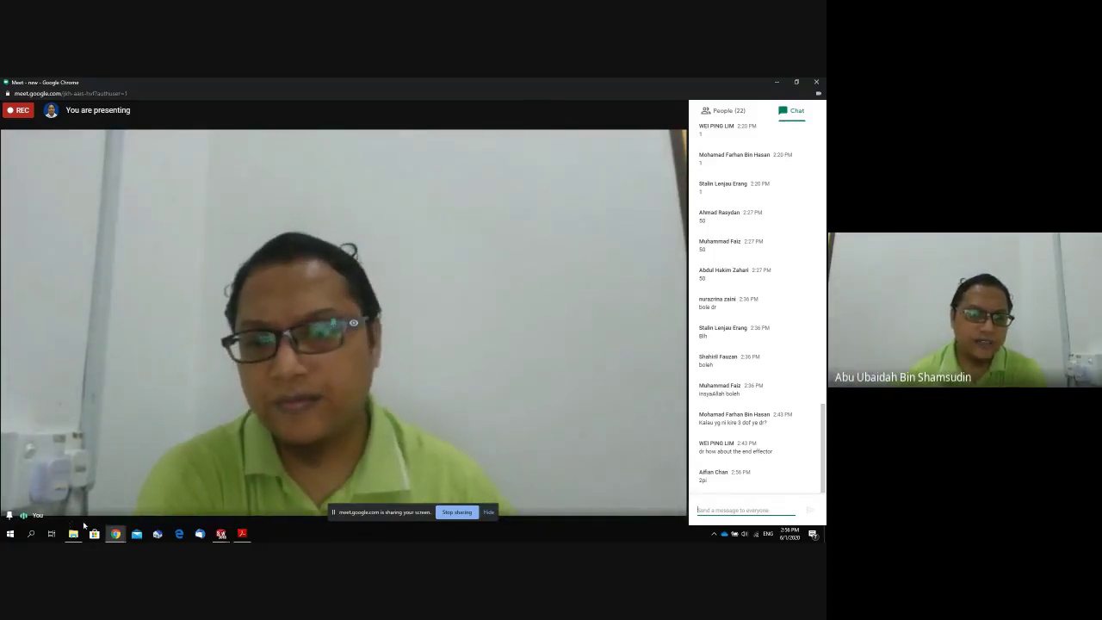
{"action": "left_click", "coordinate": [116, 534]}
{"action": "left_click", "coordinate": [86, 510]}
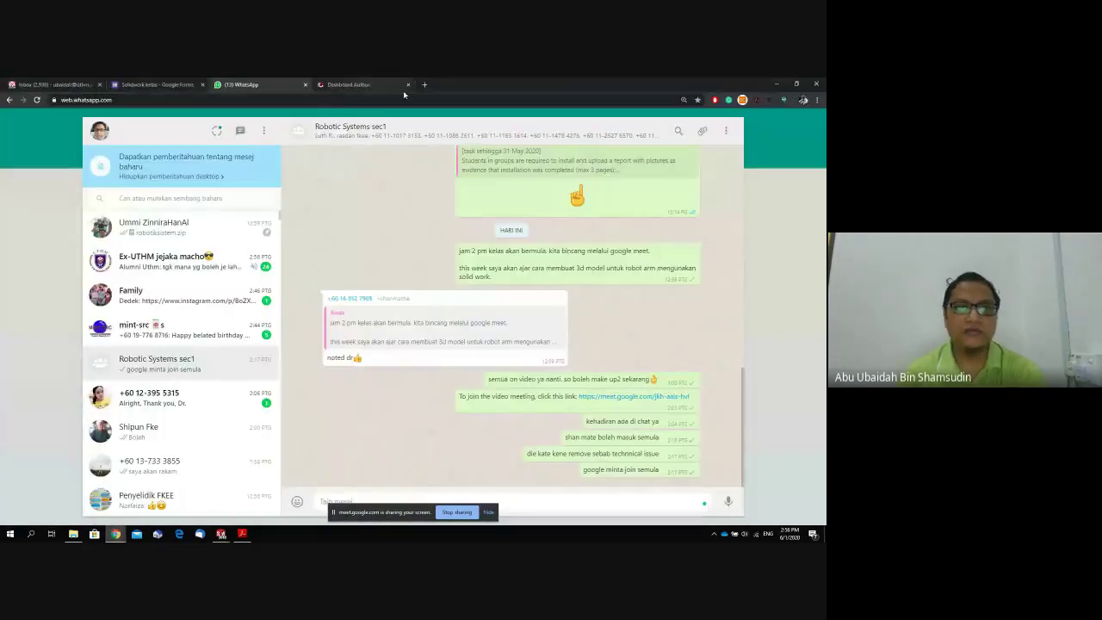
Compute 2pi as 6.28318531 in a new Chrome tab, then return to the URDF exporter.
{"action": "left_click", "coordinate": [425, 85]}
{"action": "type", "text": "2"}
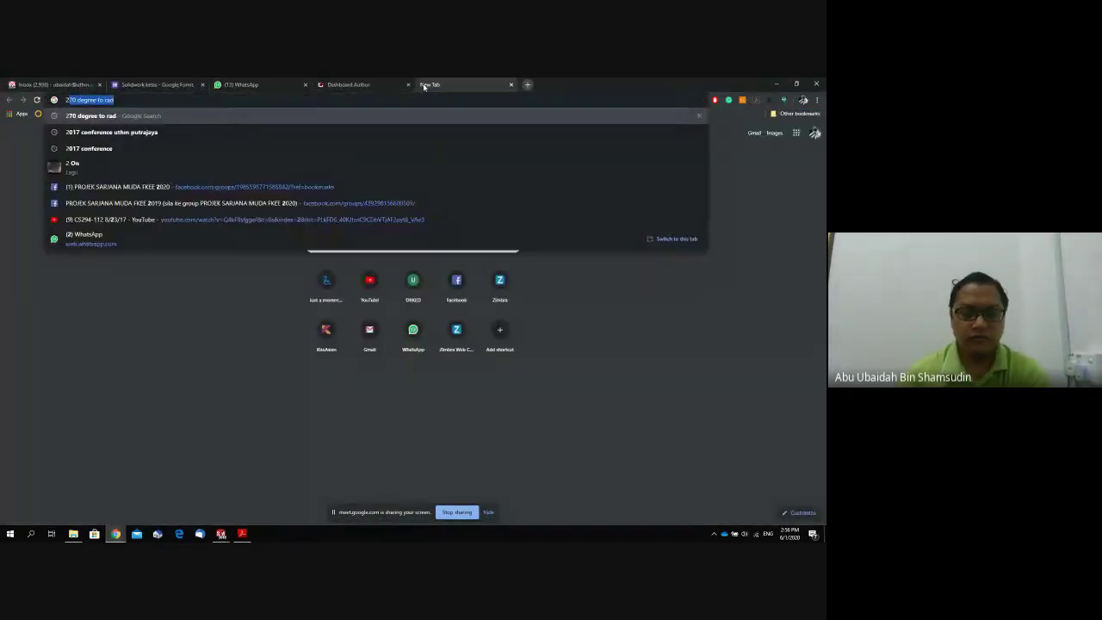
{"action": "type", "text": "pi"}
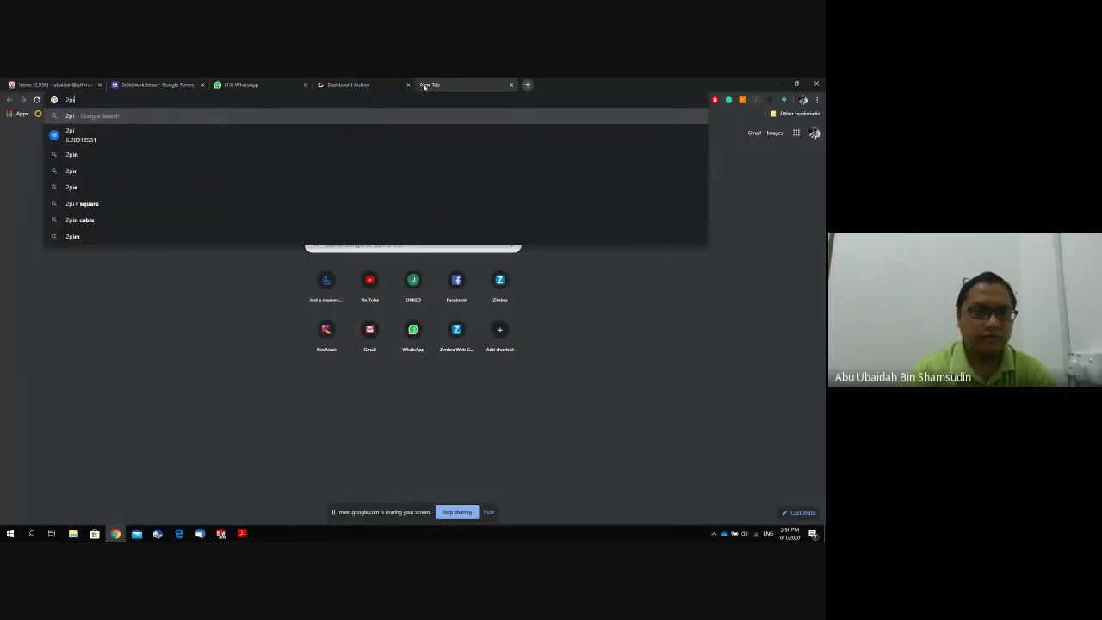
{"action": "key", "text": "Down"}
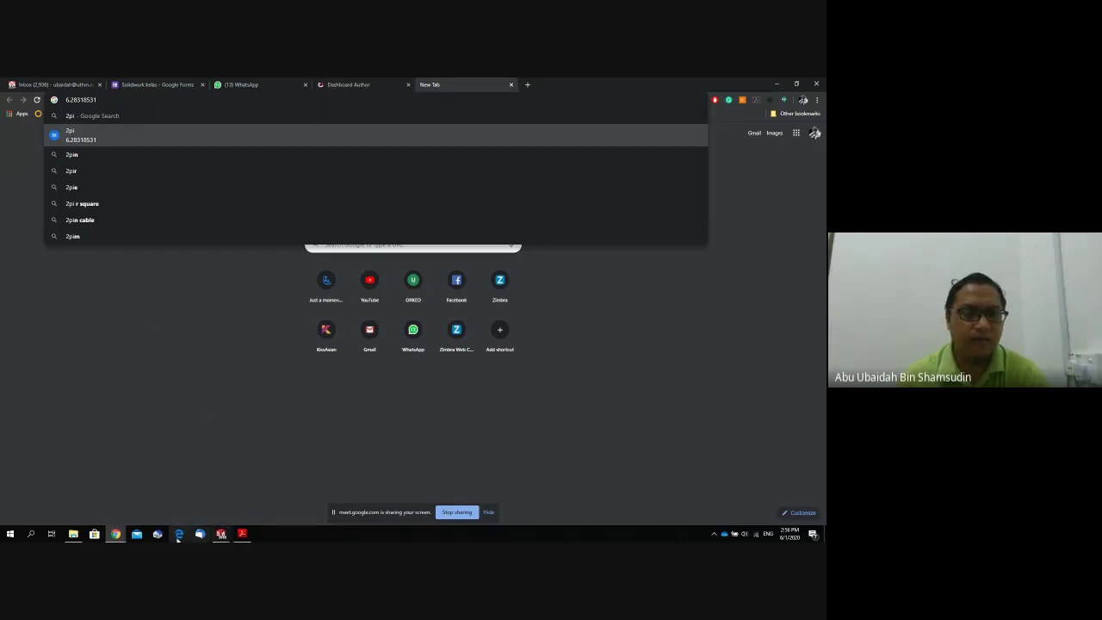
{"action": "left_click", "coordinate": [221, 534]}
{"action": "left_click", "coordinate": [315, 496]}
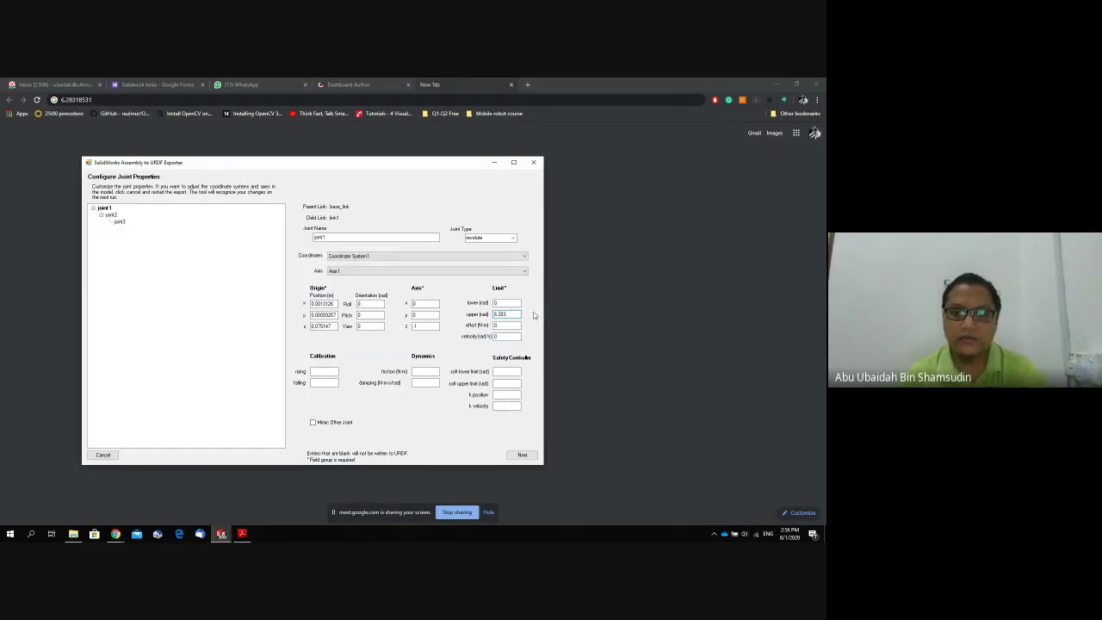
Set joint2's upper limit to 6.283 rad in the URDF exporter.
{"action": "left_click_drag", "start_coordinate": [517, 315], "coordinate": [494, 316]}
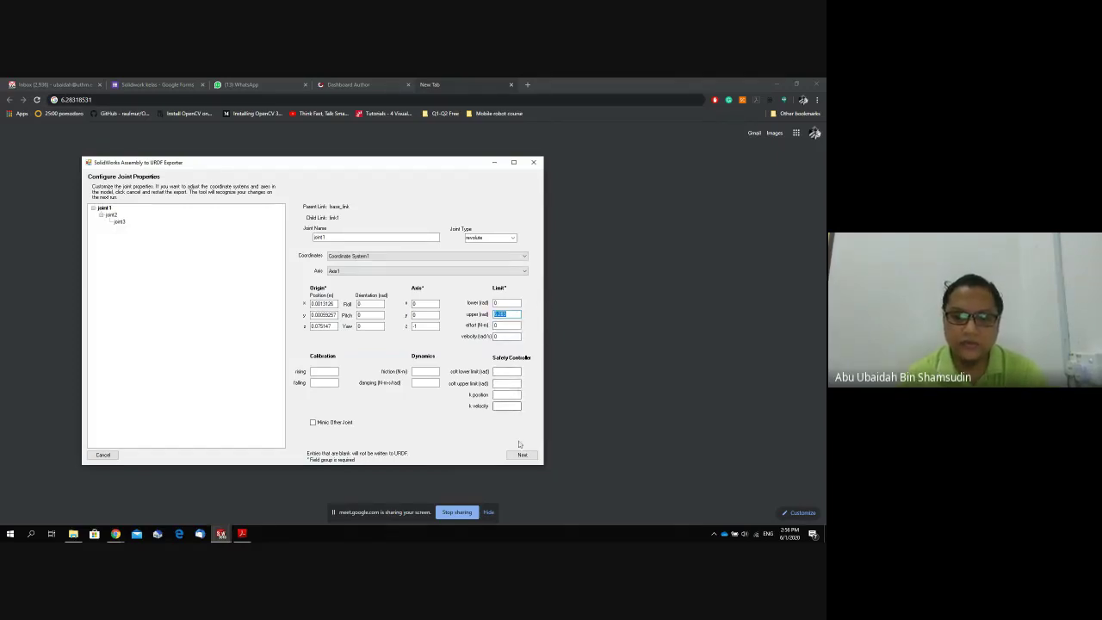
{"action": "left_click", "coordinate": [111, 215]}
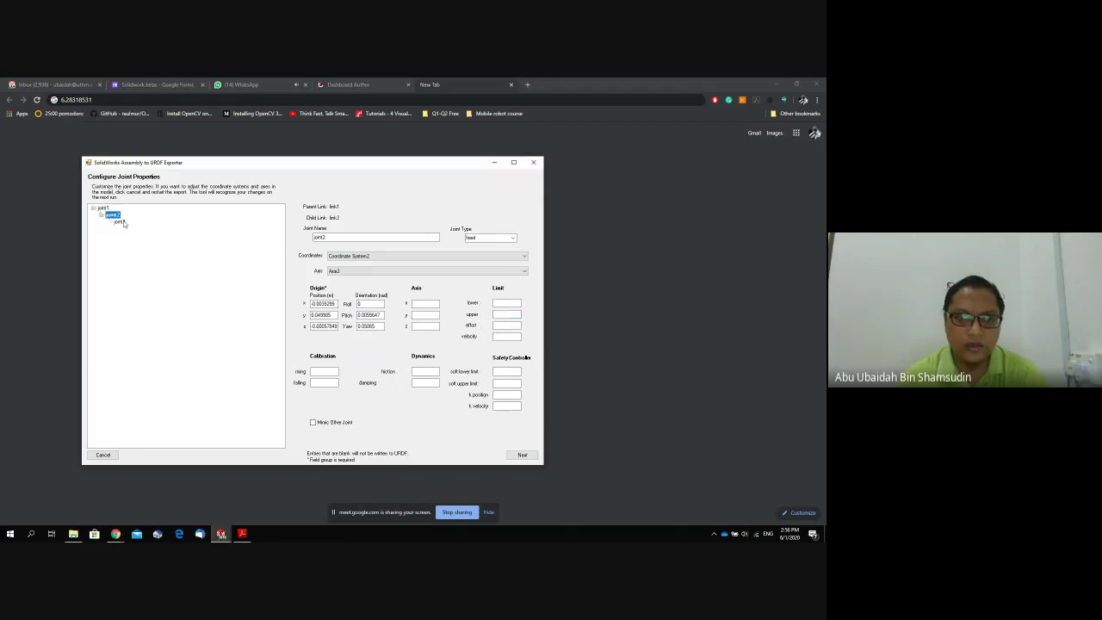
{"action": "left_click", "coordinate": [507, 315]}
{"action": "type", "text": "6.283"}
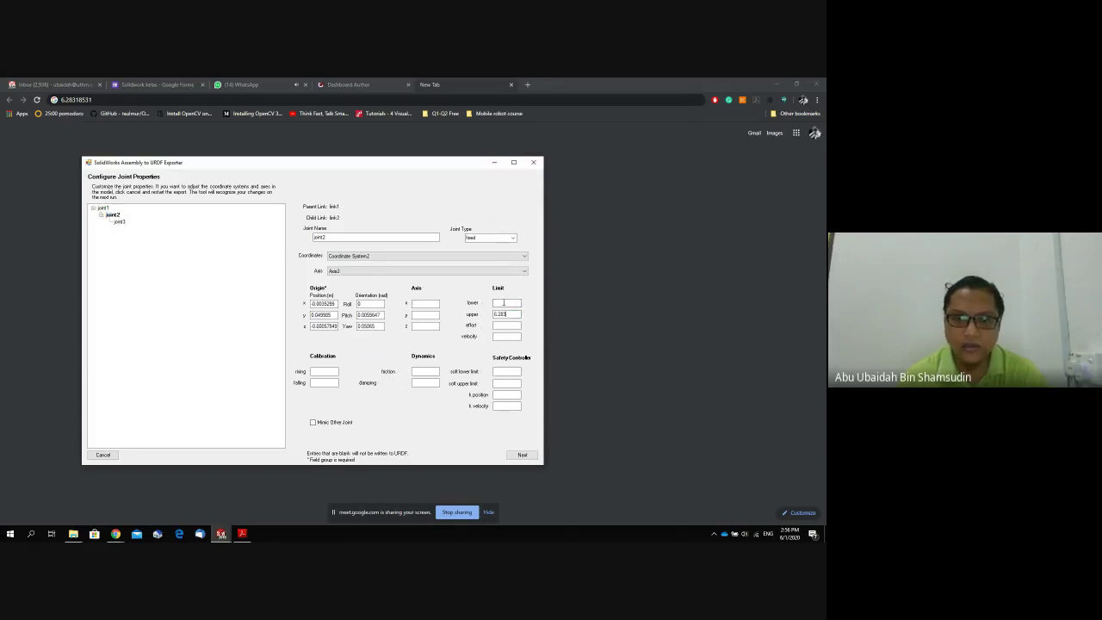
{"action": "left_click", "coordinate": [504, 303]}
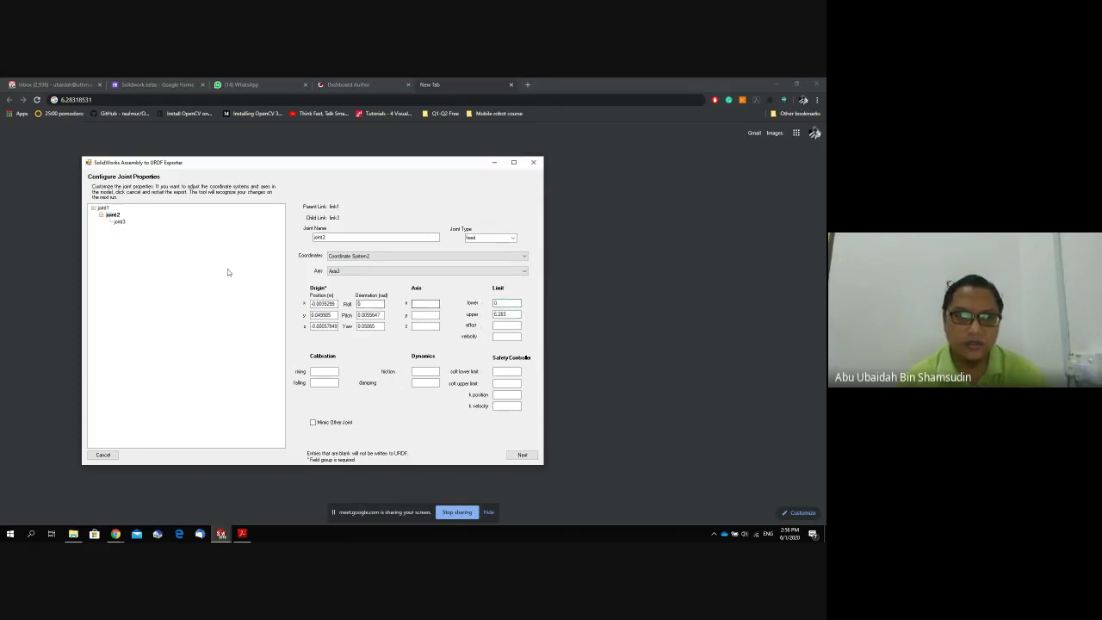
Set joint3's upper limit to 6.283 rad, begin a negative lower limit, and return to Chrome.
{"action": "left_click", "coordinate": [119, 221]}
{"action": "left_click", "coordinate": [508, 315]}
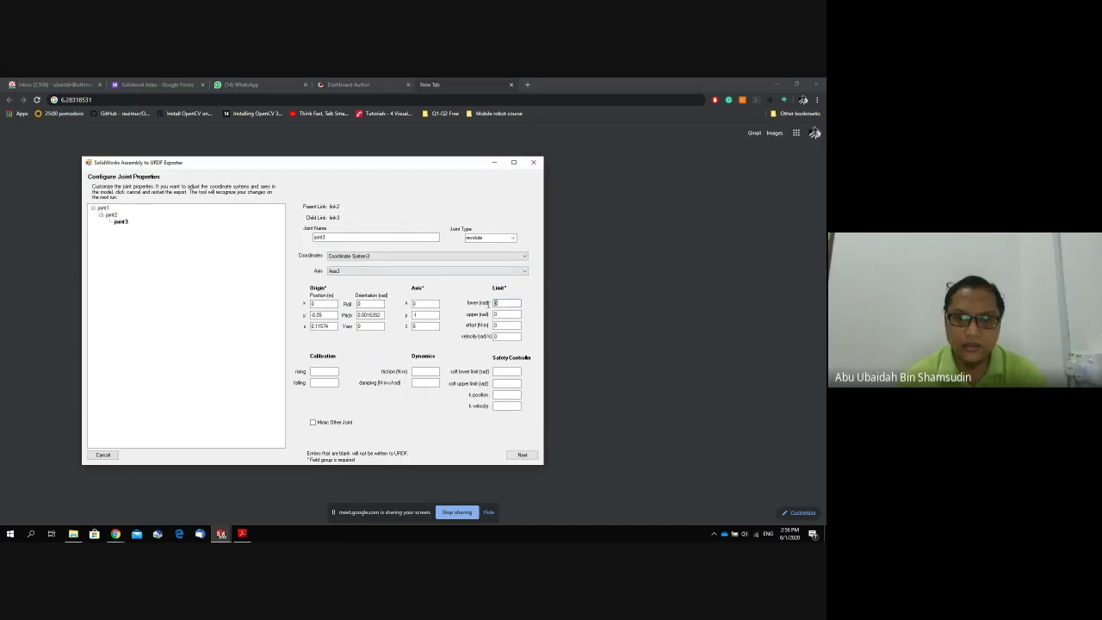
{"action": "type", "text": "6.283"}
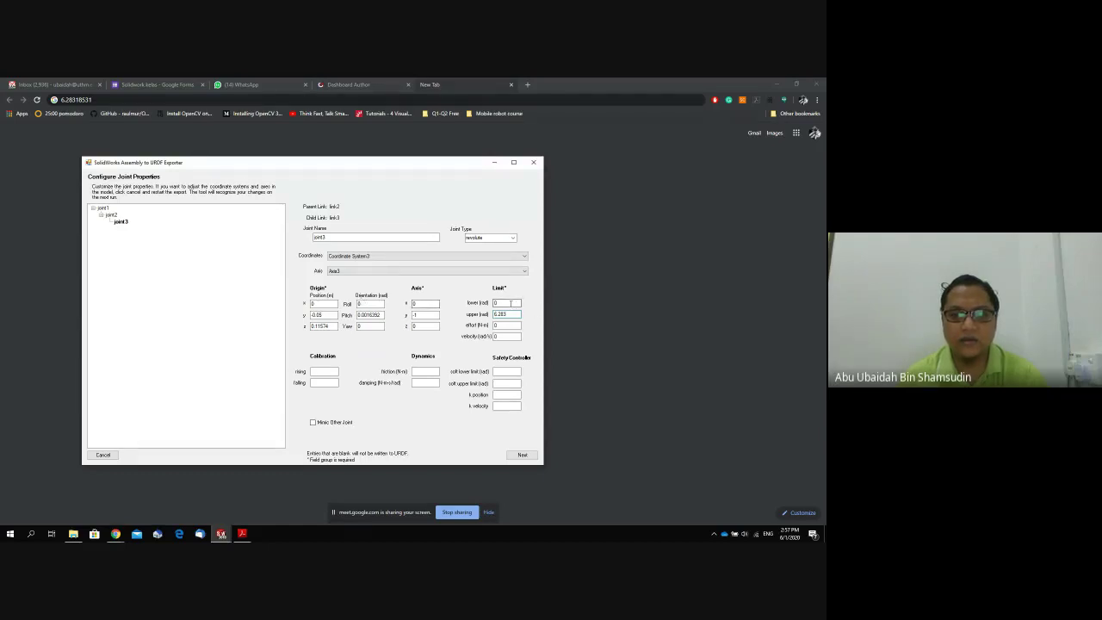
{"action": "left_click_drag", "start_coordinate": [511, 303], "coordinate": [489, 303]}
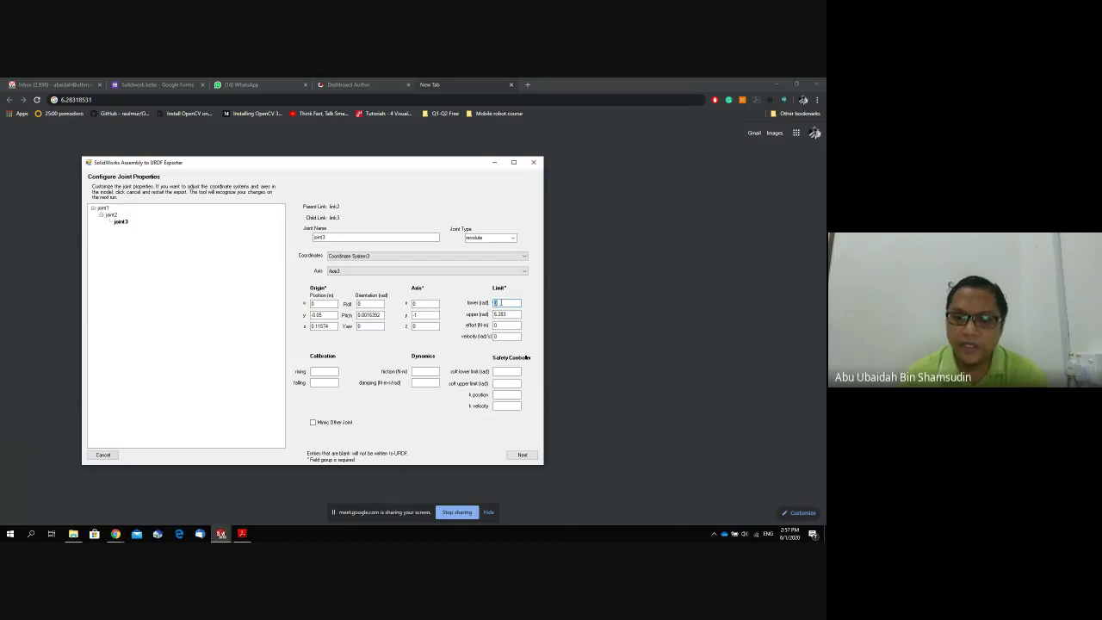
{"action": "type", "text": "-"}
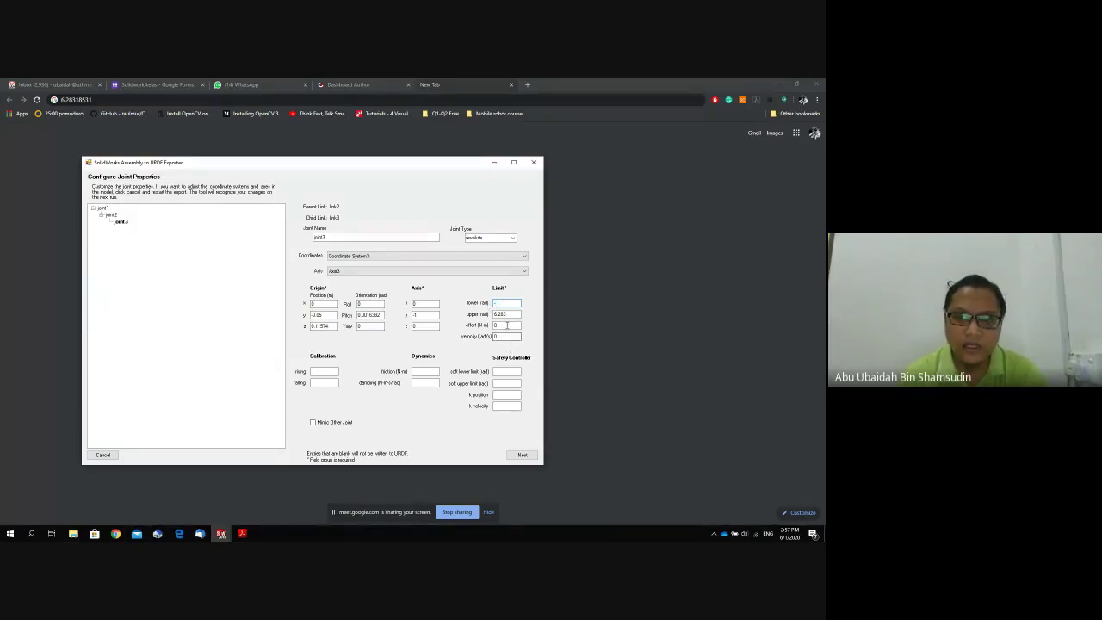
{"action": "left_click_drag", "start_coordinate": [520, 314], "coordinate": [496, 314]}
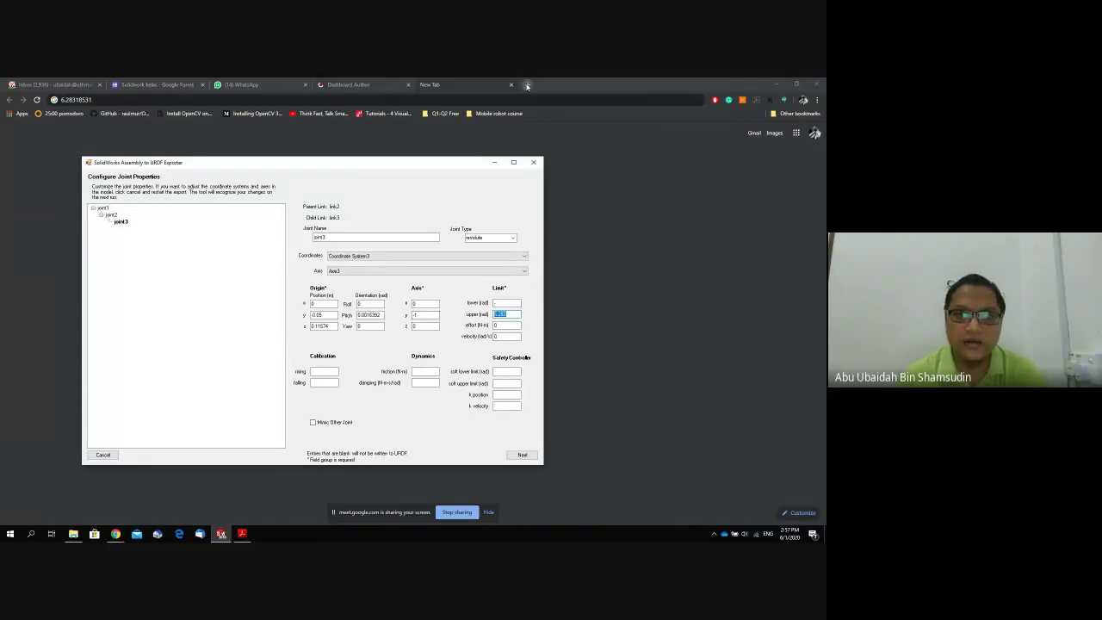
{"action": "left_click", "coordinate": [65, 100]}
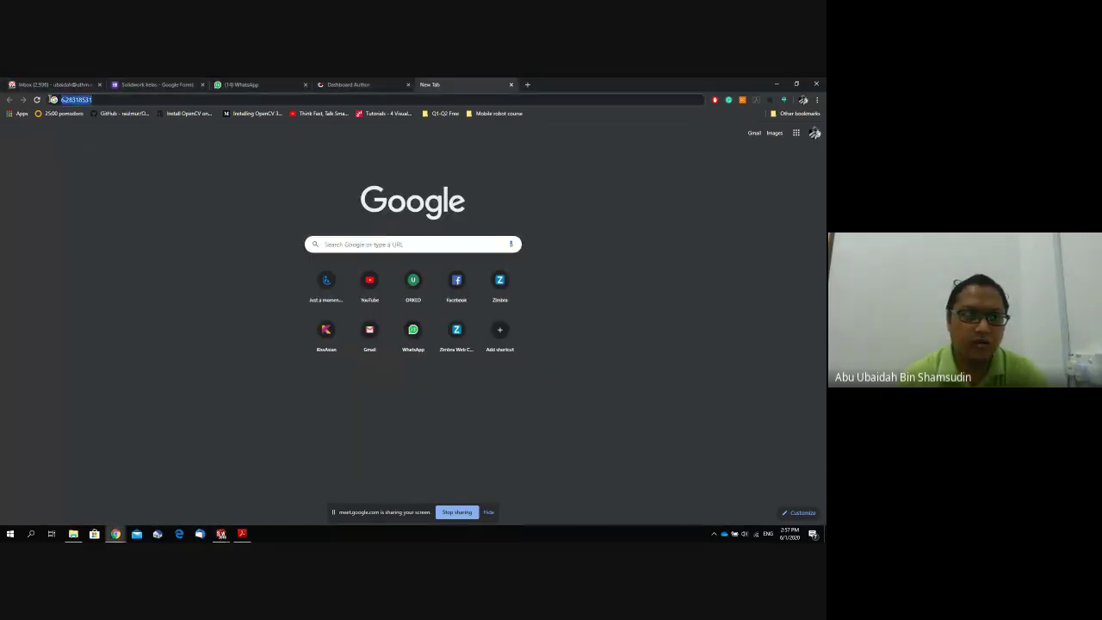
Look up pi rad (3.14159265) in Chrome, then return to the URDF exporter's joint properties.
{"action": "type", "text": "1"}
{"action": "key", "text": "BackSpace"}
{"action": "type", "text": "pi"}
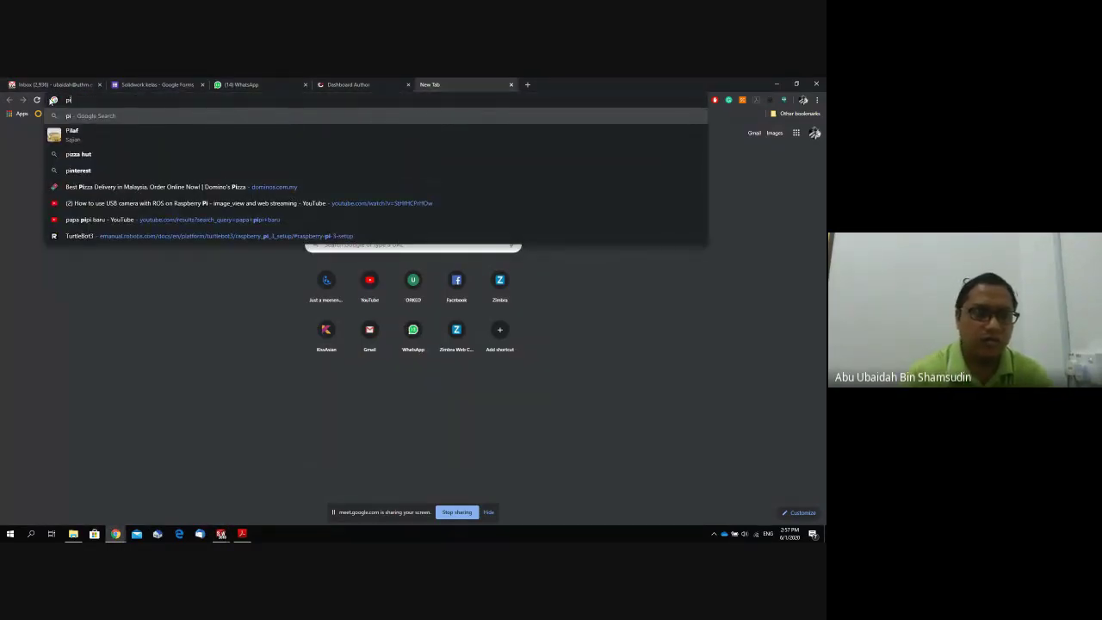
{"action": "key", "text": "BackSpace"}
{"action": "key", "text": "BackSpace"}
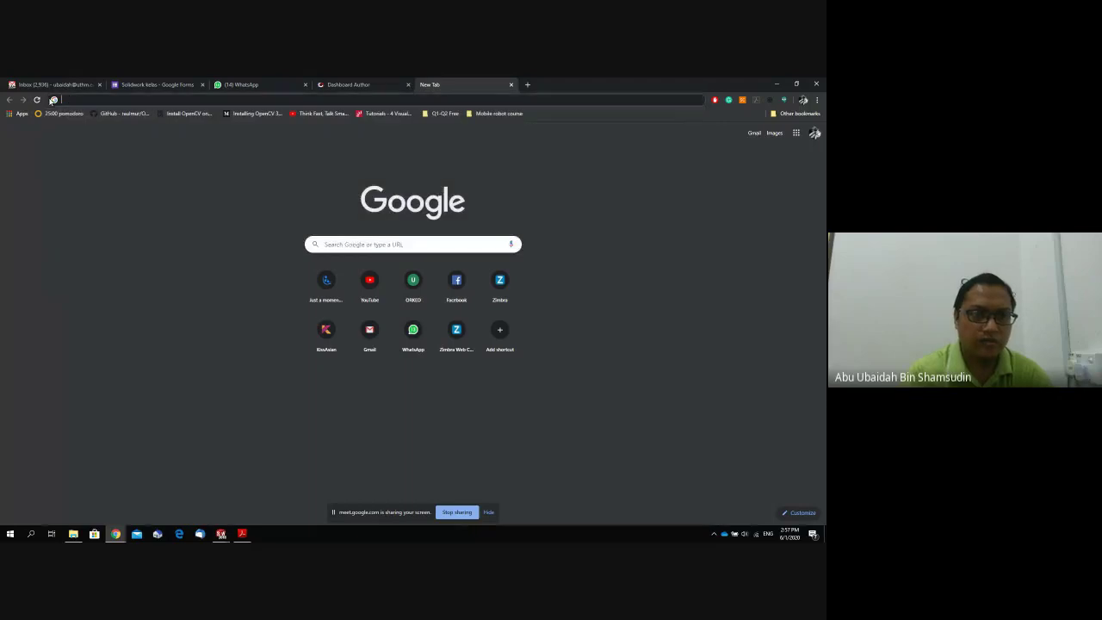
{"action": "type", "text": "pi rad"}
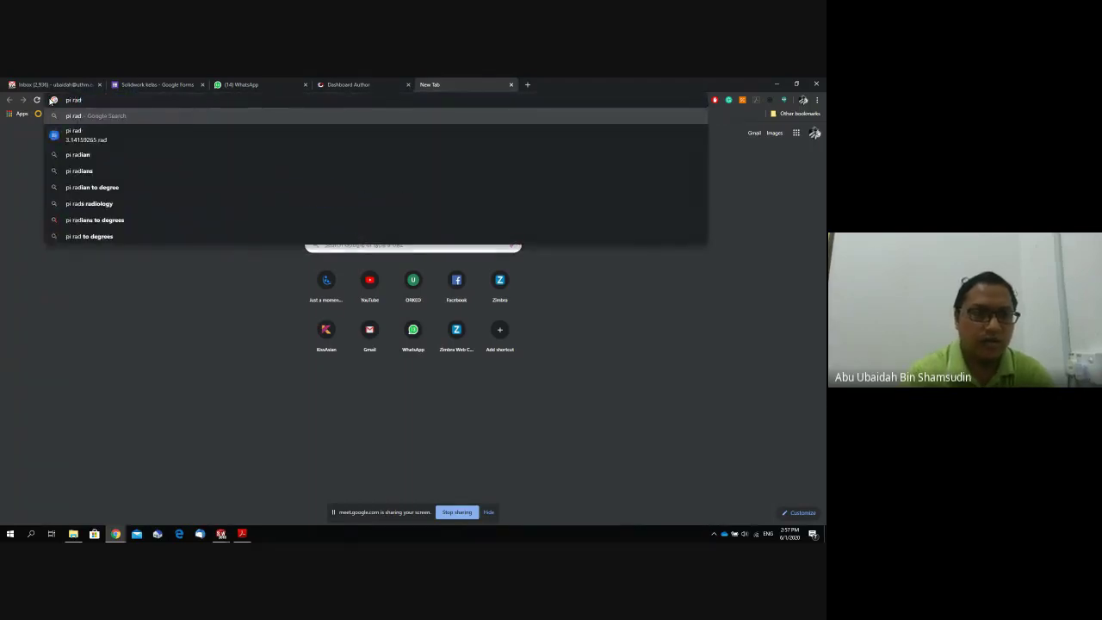
{"action": "left_click", "coordinate": [221, 533]}
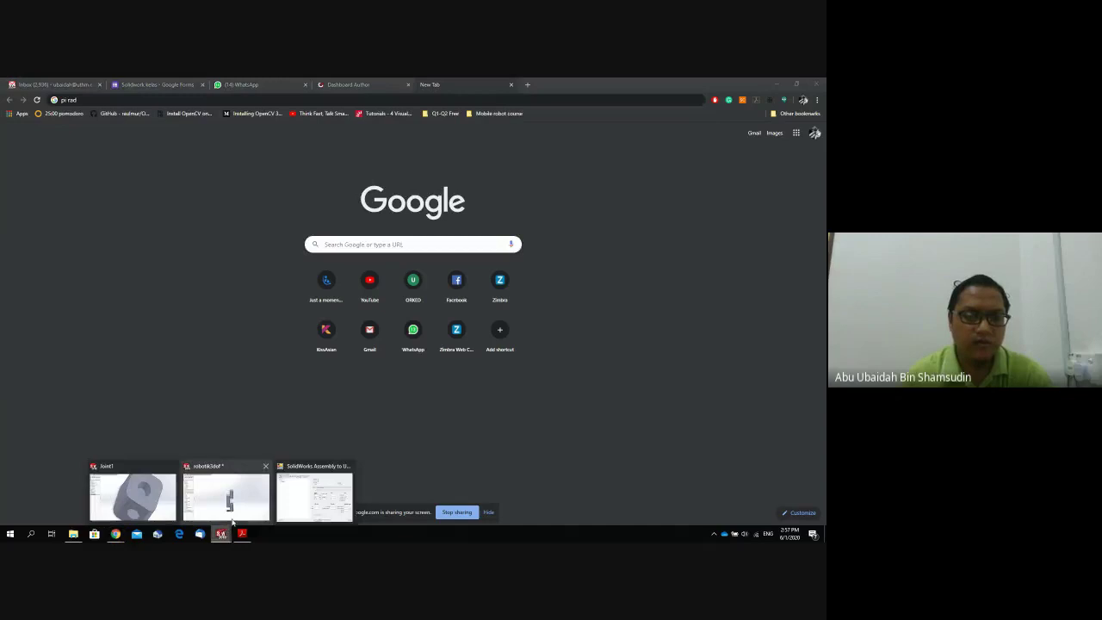
{"action": "left_click", "coordinate": [307, 503]}
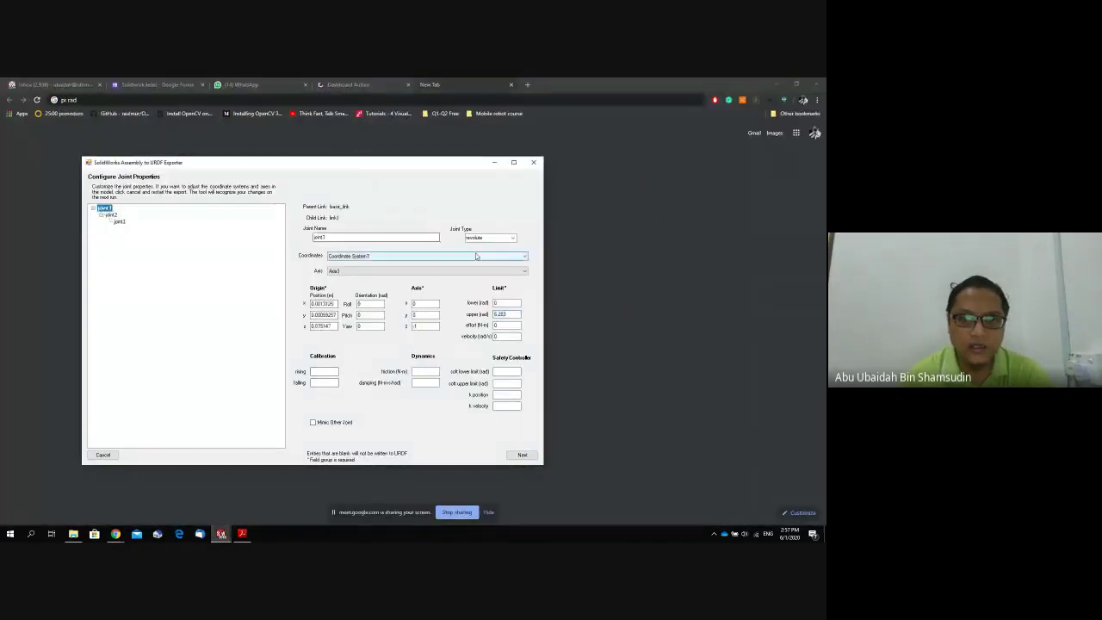
Set joint1's limits to -3.14 lower and 3.14 upper radians.
{"action": "left_click", "coordinate": [498, 302]}
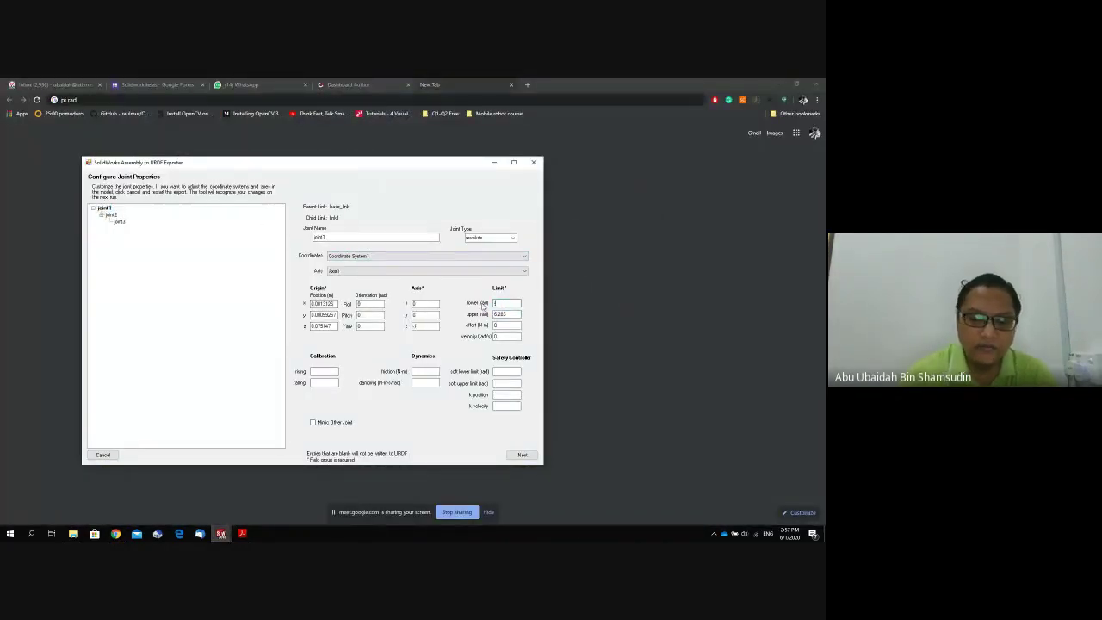
{"action": "type", "text": "-3.14"}
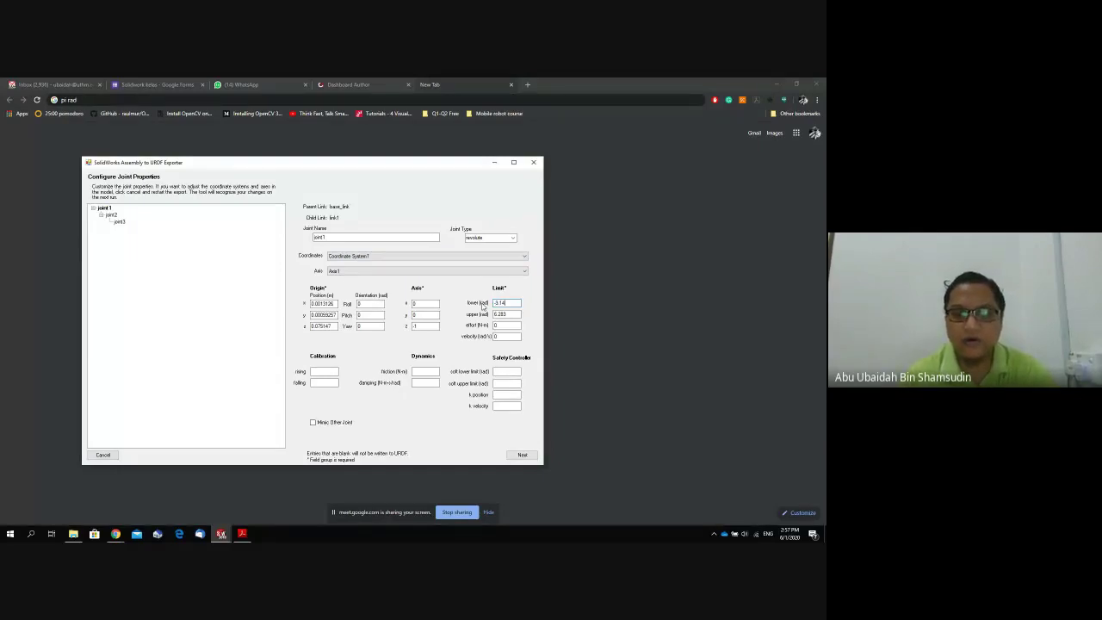
{"action": "key", "text": "Tab"}
{"action": "type", "text": "3"}
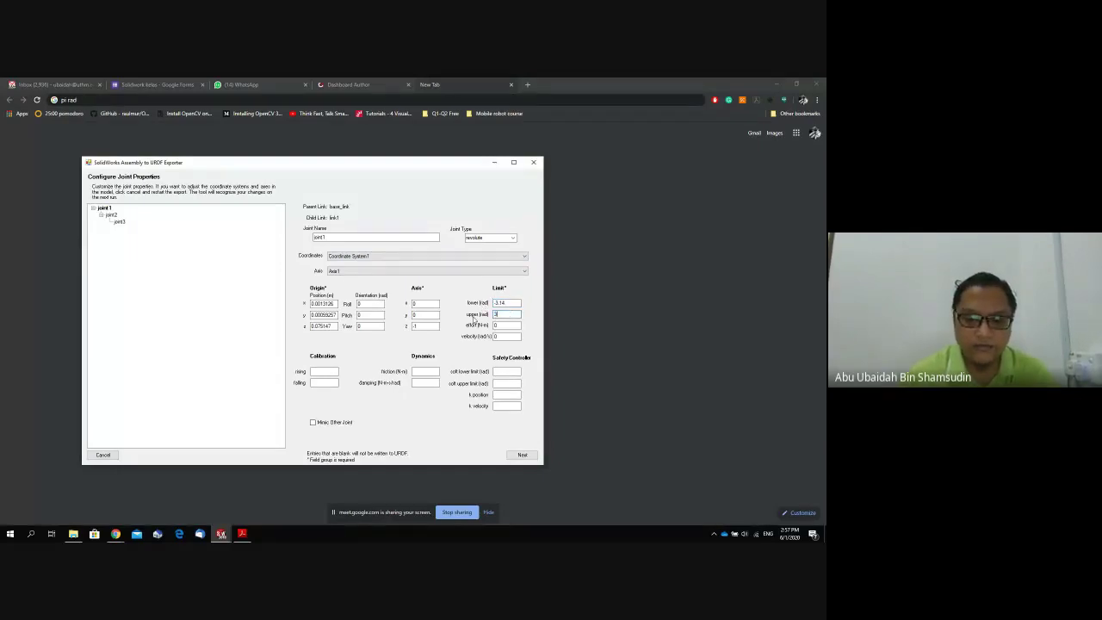
{"action": "type", "text": ".14"}
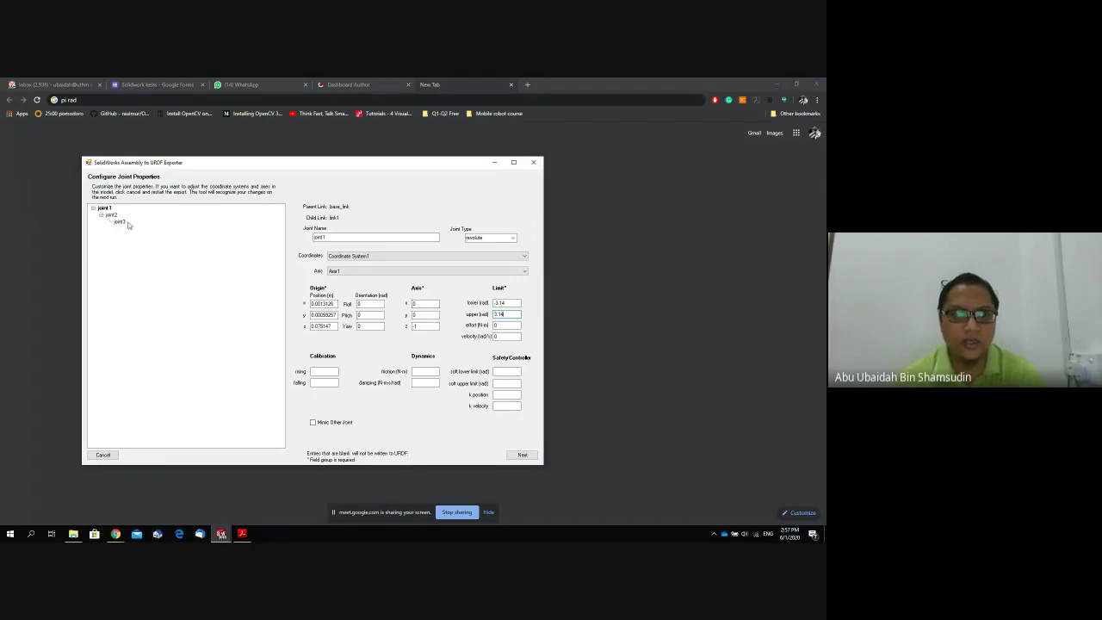
Give joint2 an upper limit of 3.14 rad and recheck joint1 and joint2.
{"action": "left_click", "coordinate": [111, 214]}
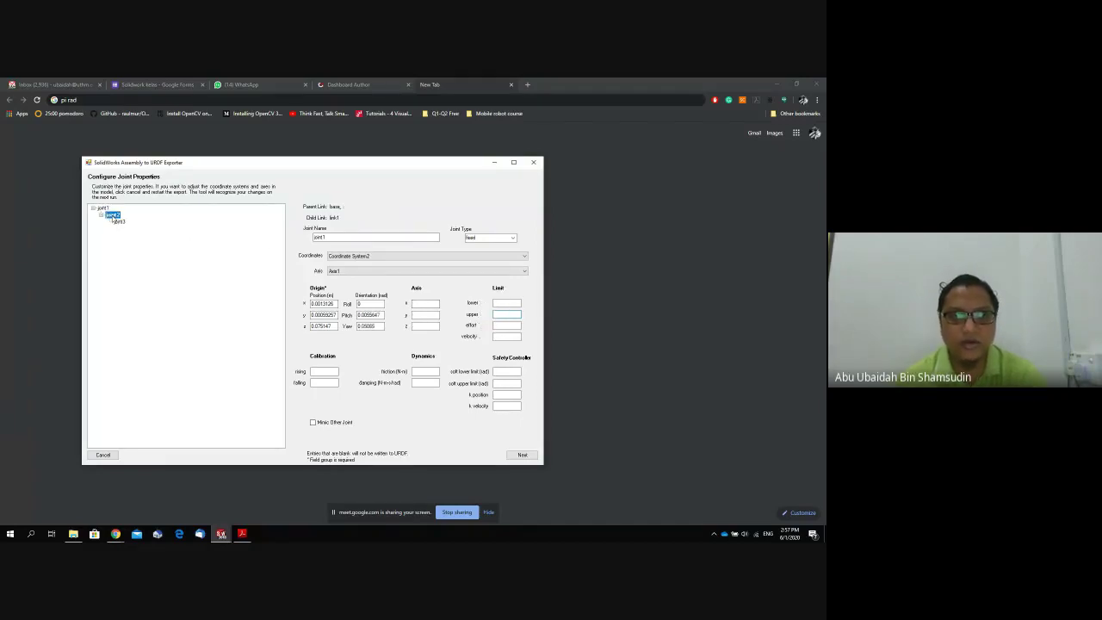
{"action": "left_click", "coordinate": [496, 304]}
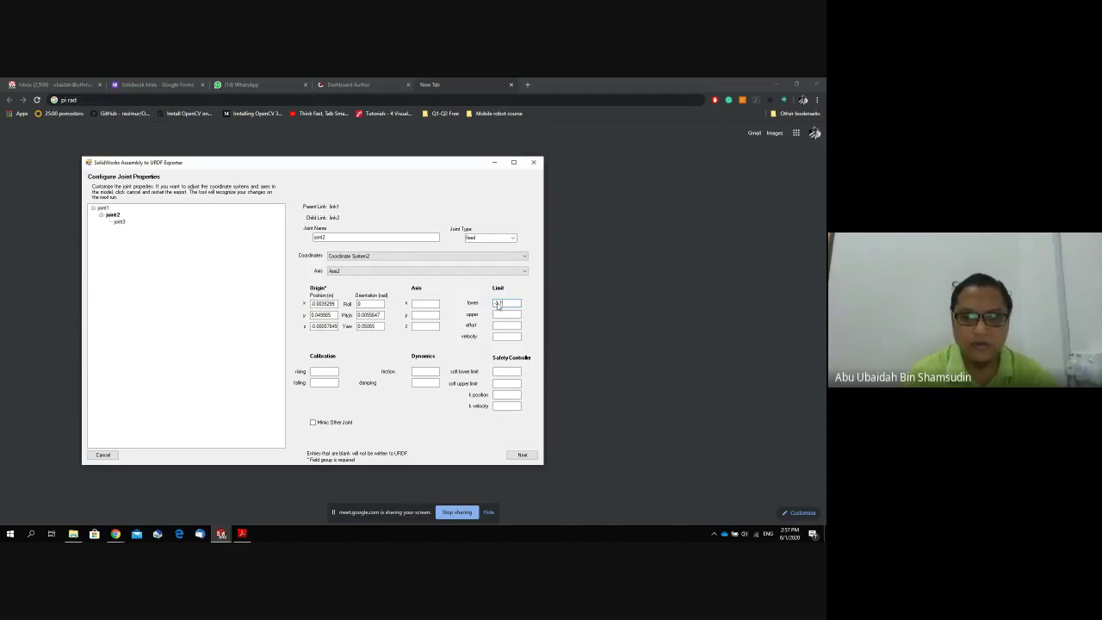
{"action": "left_click", "coordinate": [515, 315]}
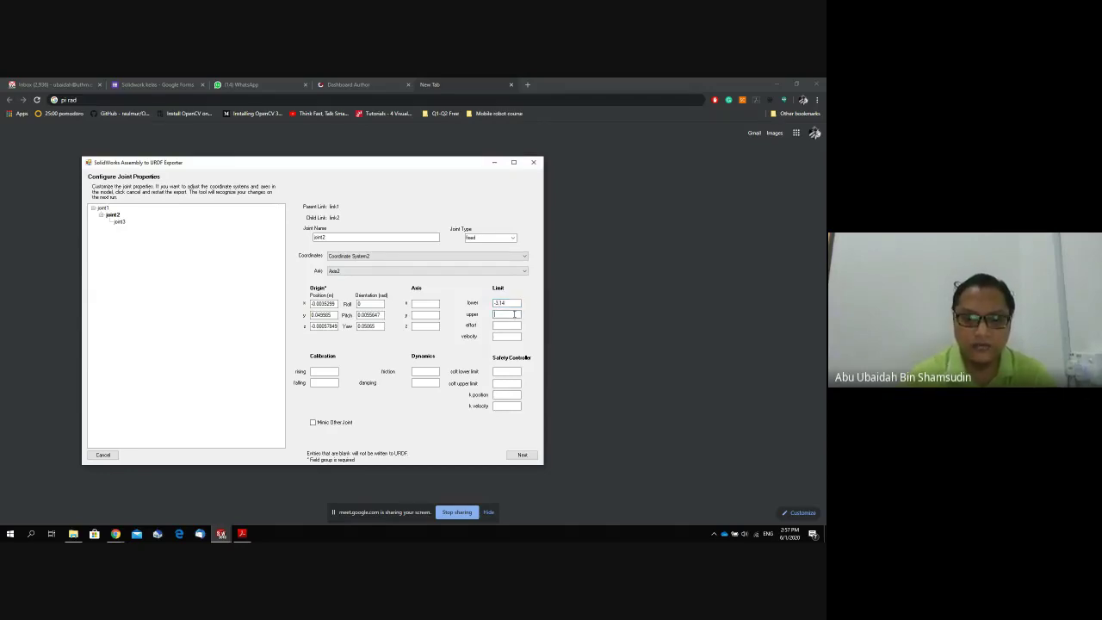
{"action": "type", "text": "3"}
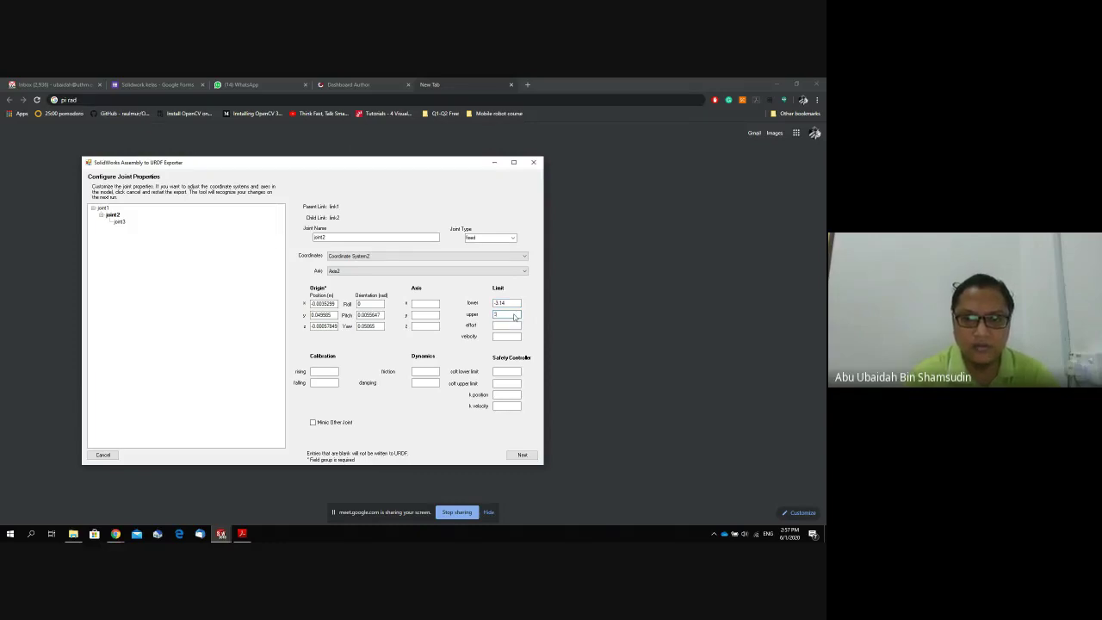
{"action": "type", "text": ".14"}
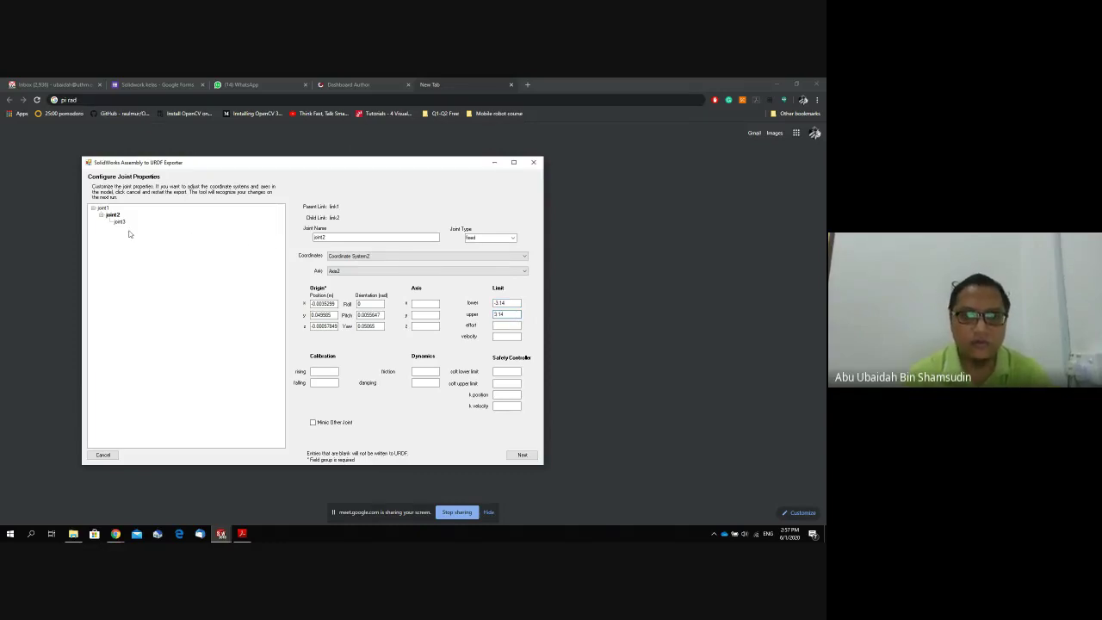
{"action": "left_click", "coordinate": [101, 208]}
{"action": "left_click", "coordinate": [112, 216]}
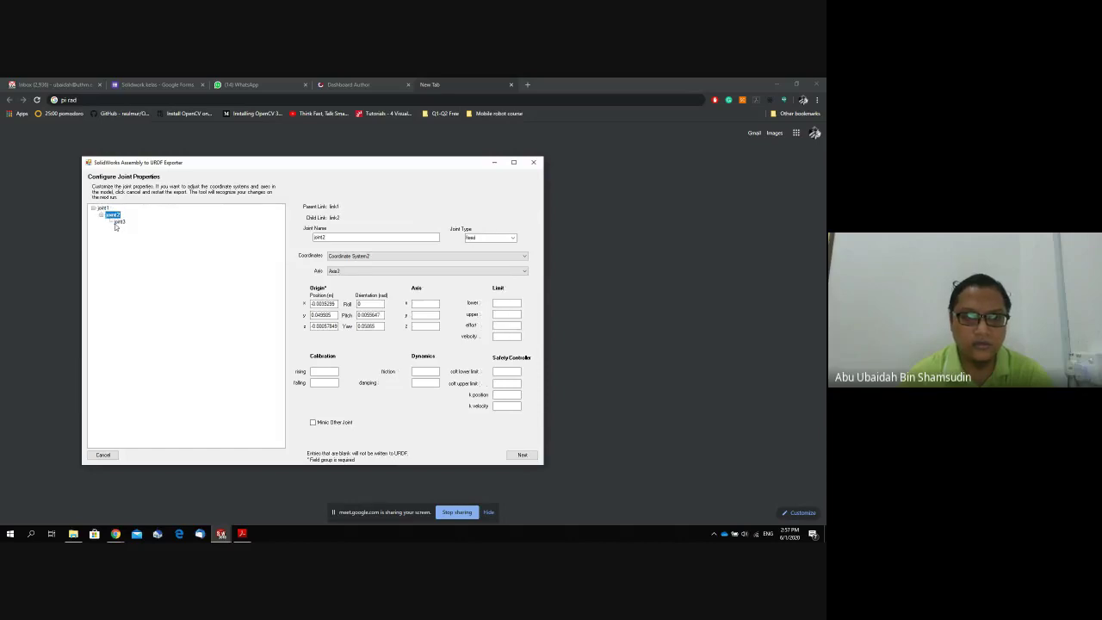
Set joint3's limits to -3.14 lower and 3.14 upper radians.
{"action": "left_click", "coordinate": [119, 223]}
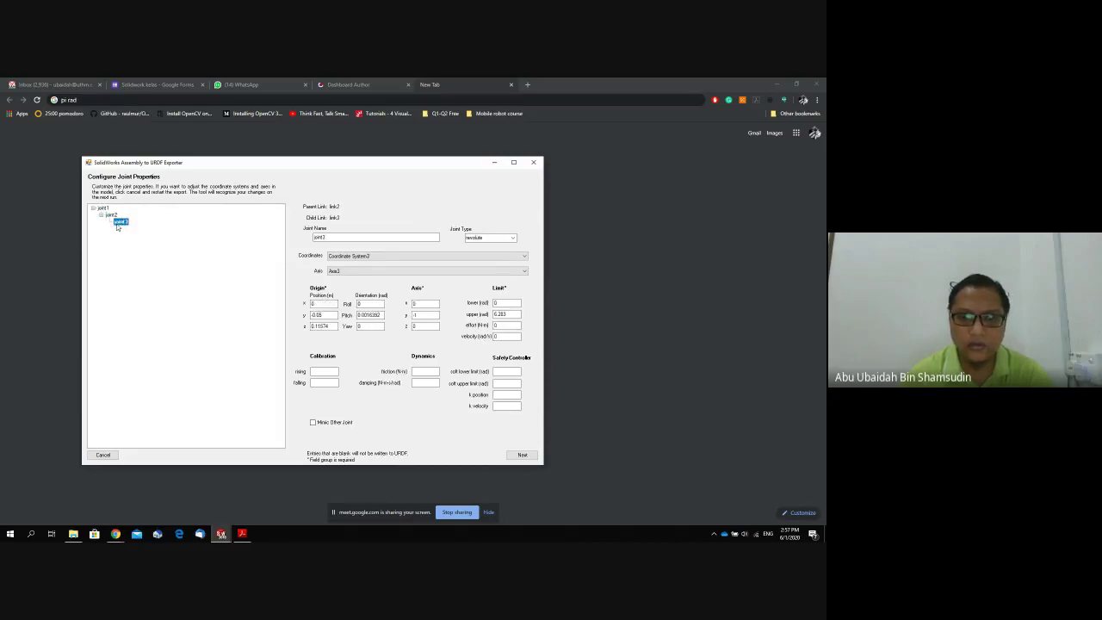
{"action": "left_click", "coordinate": [496, 303]}
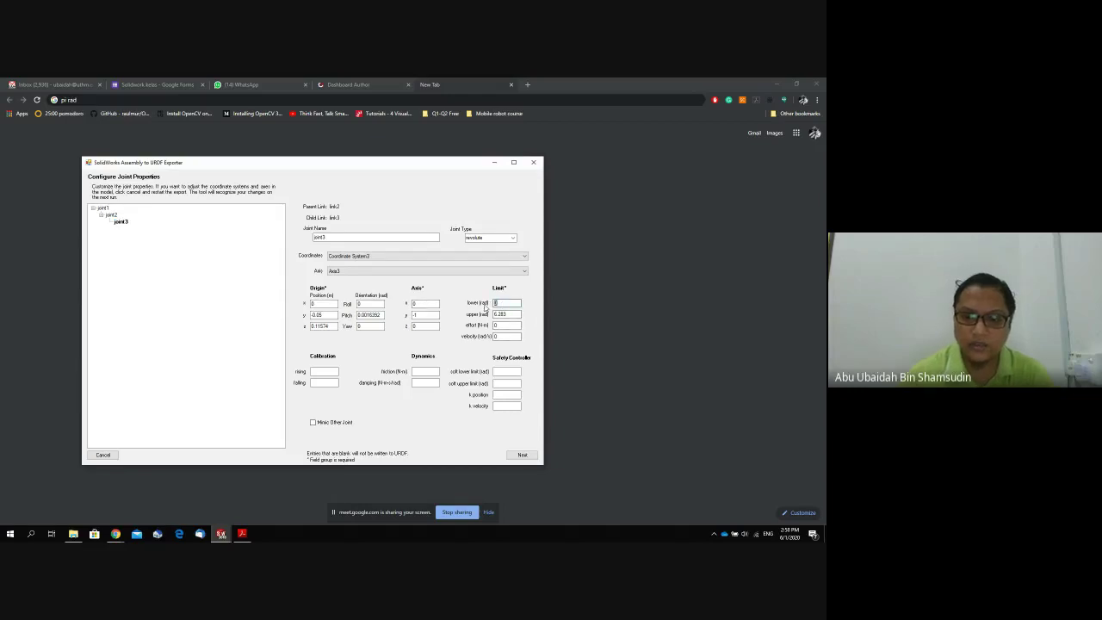
{"action": "type", "text": "-3.14"}
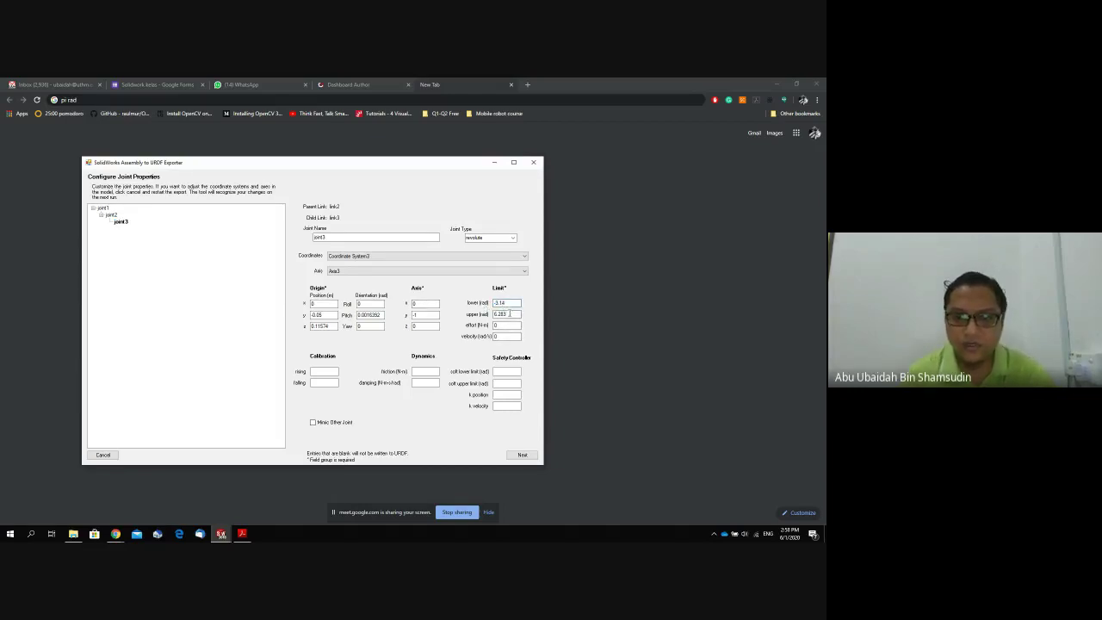
{"action": "key", "text": "Tab"}
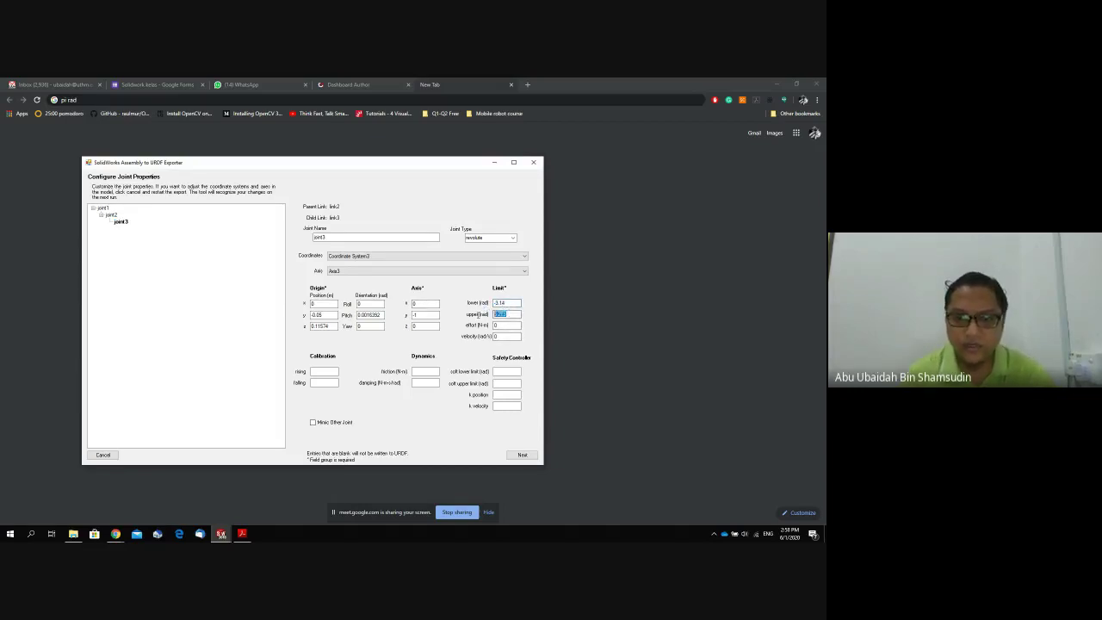
{"action": "type", "text": "3.14"}
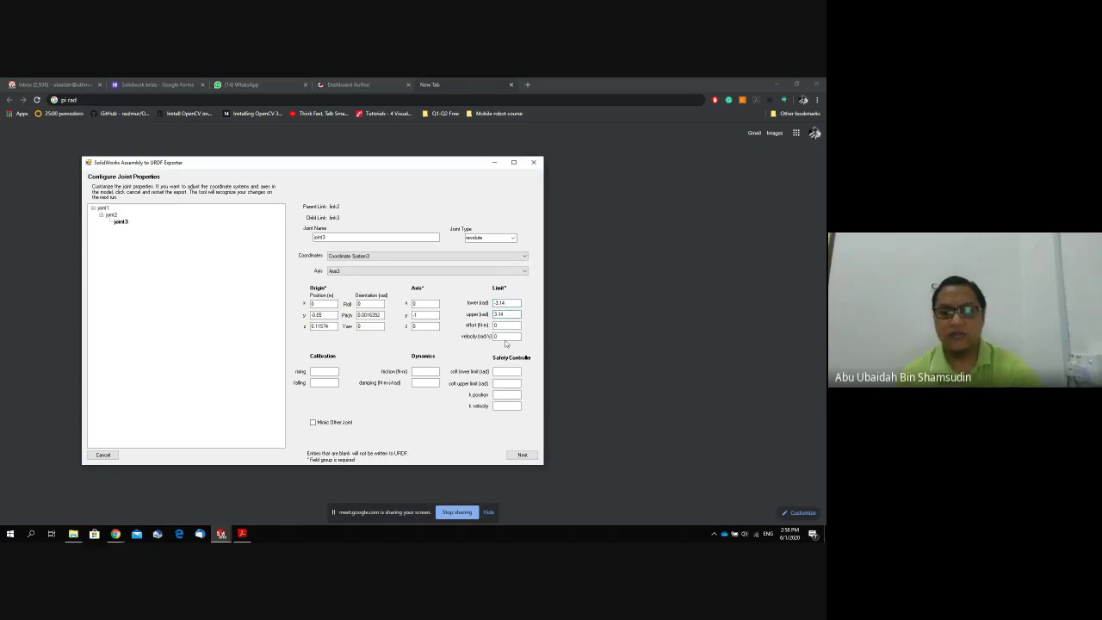
Export URDF and meshes to the Desktop as package 'robotikdof' and acknowledge the confirmation.
{"action": "left_click", "coordinate": [519, 456]}
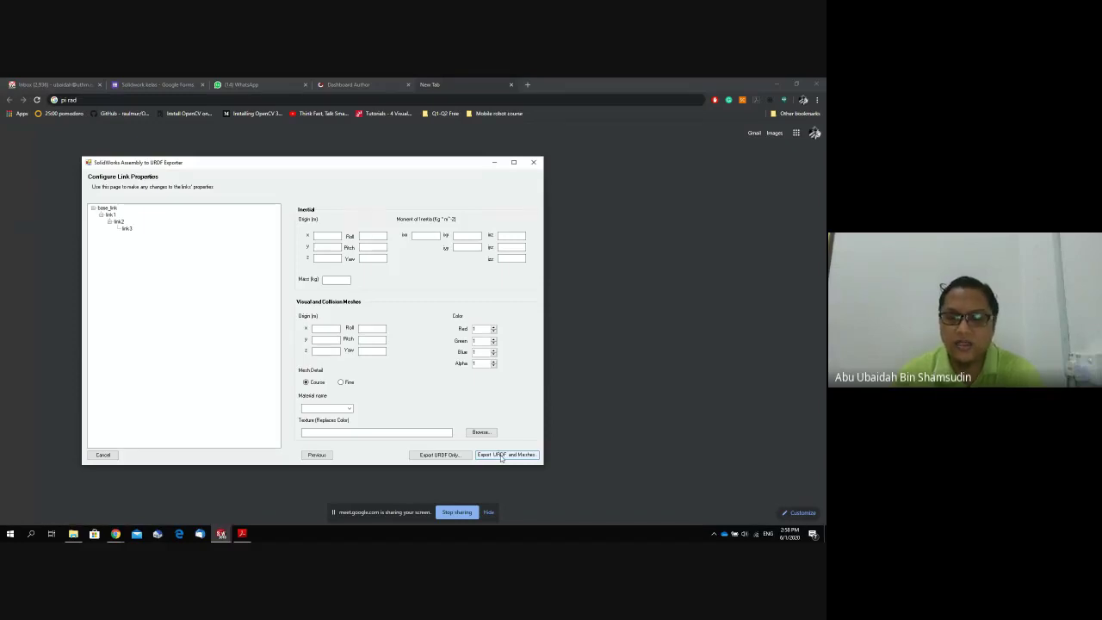
{"action": "left_click", "coordinate": [502, 456]}
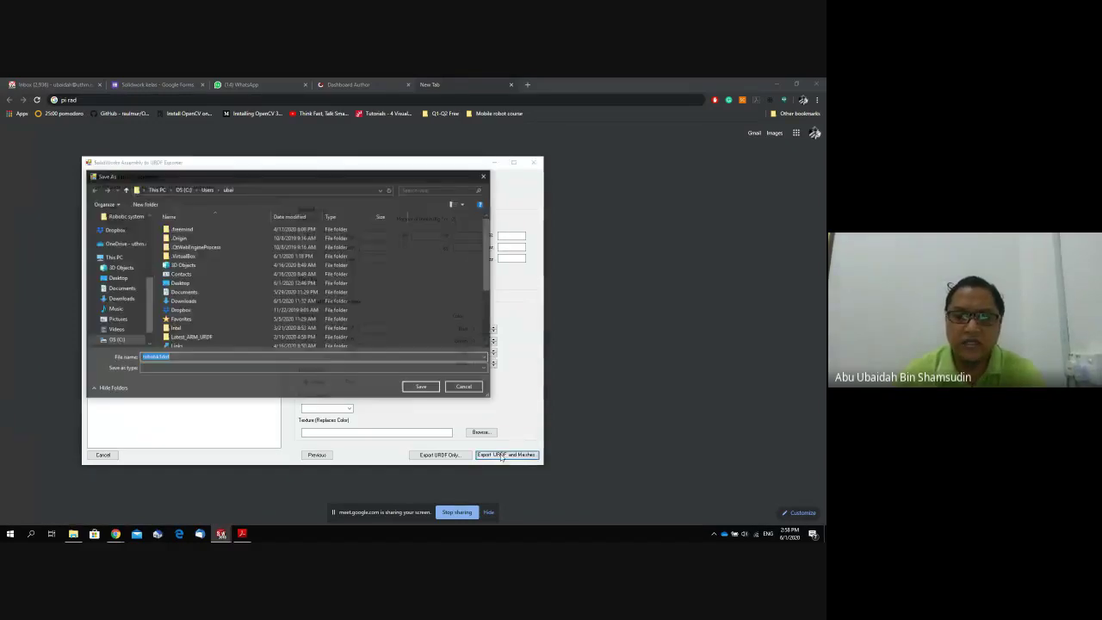
{"action": "scroll", "coordinate": [153, 258], "scroll_direction": "up", "scroll_amount": 5}
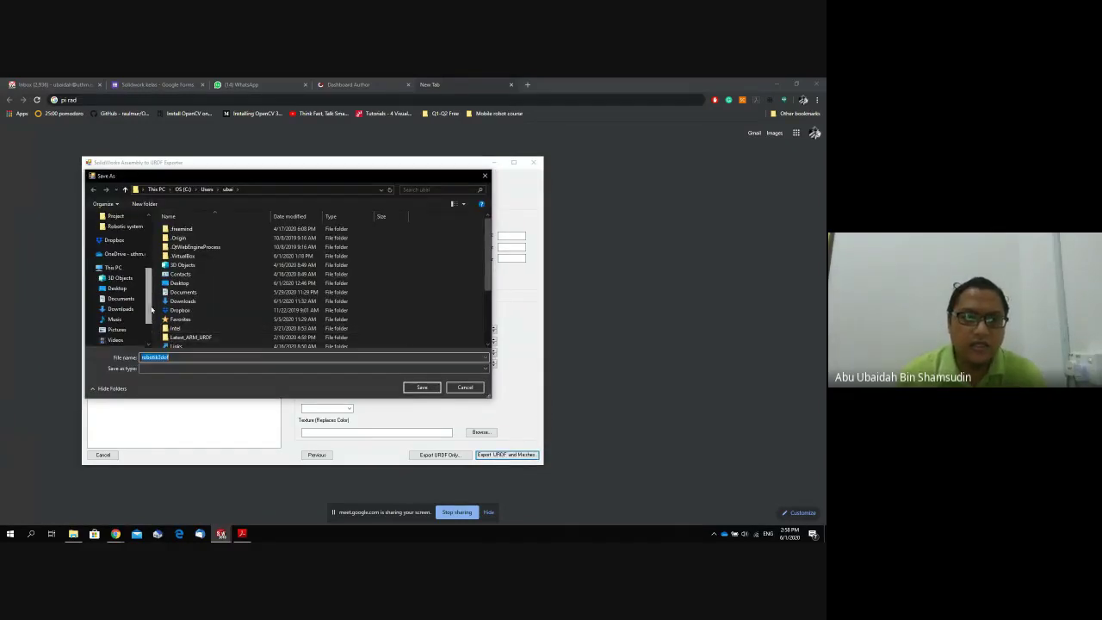
{"action": "left_click", "coordinate": [118, 233]}
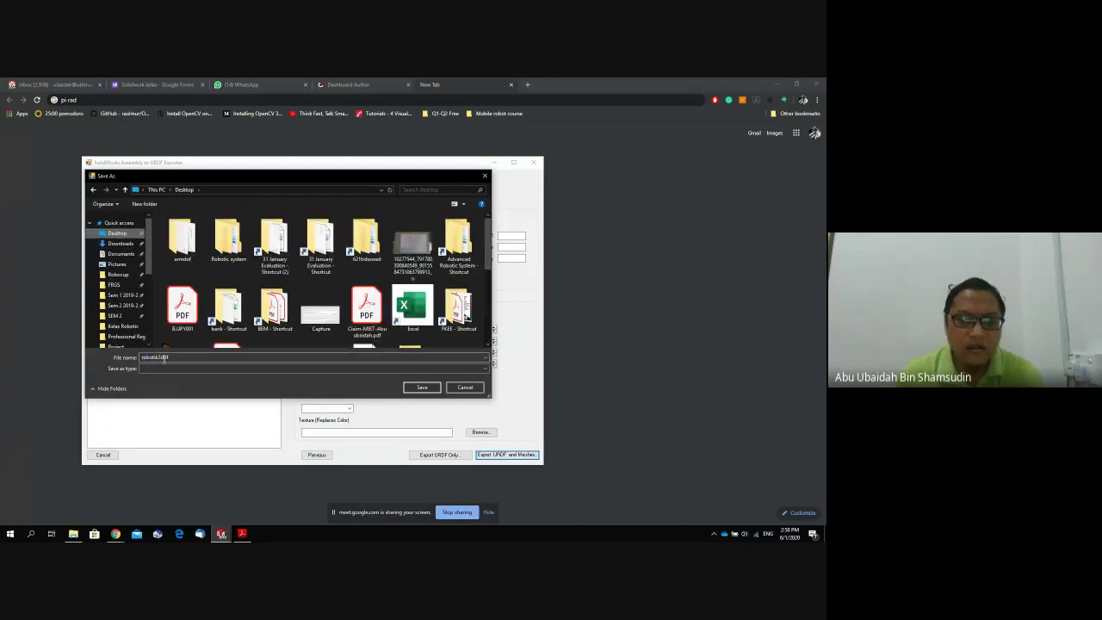
{"action": "double_click", "coordinate": [161, 357]}
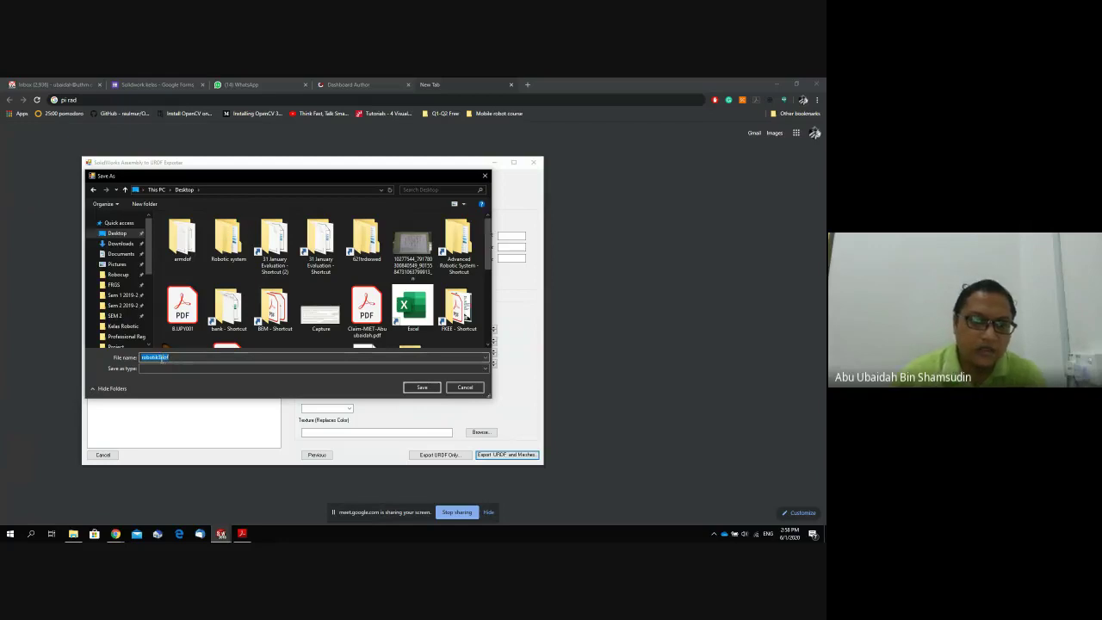
{"action": "left_click", "coordinate": [161, 358]}
{"action": "key", "text": "BackSpace"}
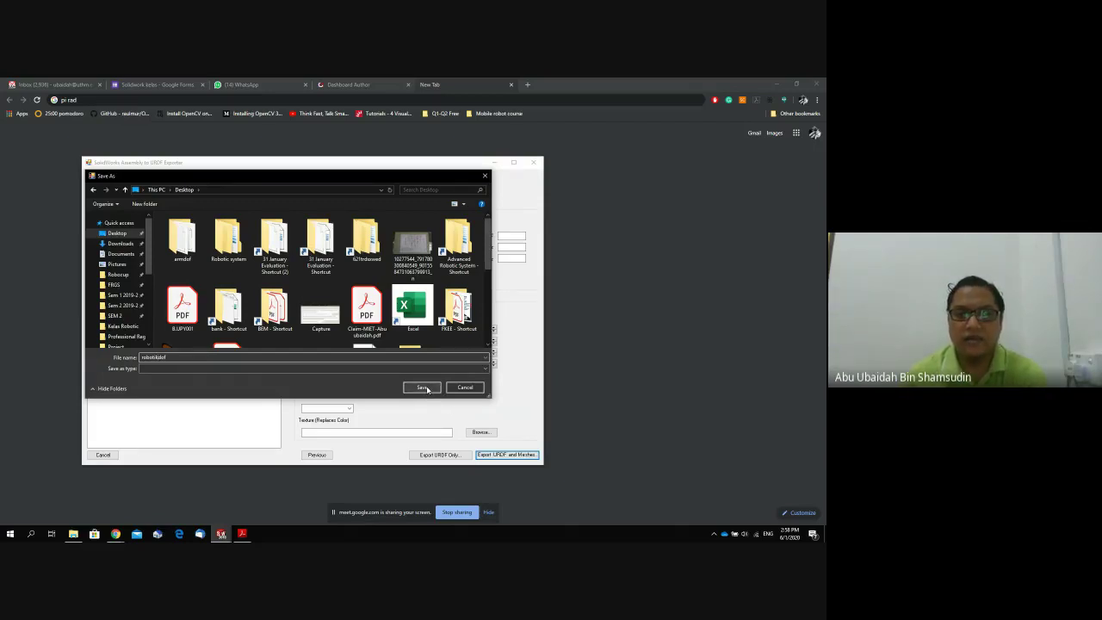
{"action": "left_click", "coordinate": [427, 389]}
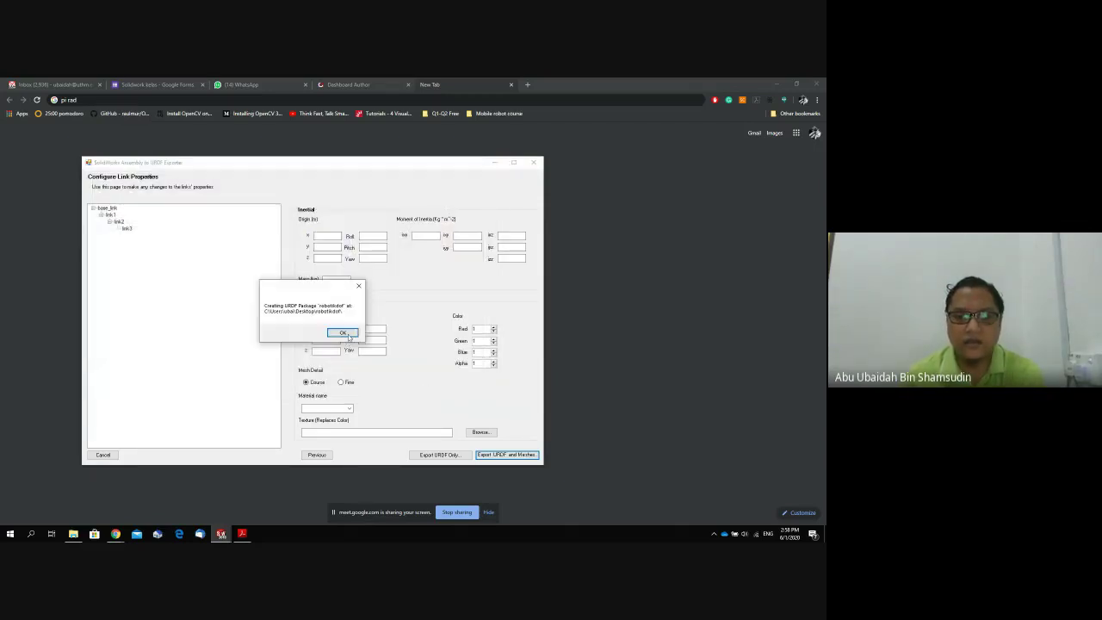
{"action": "left_click", "coordinate": [346, 332]}
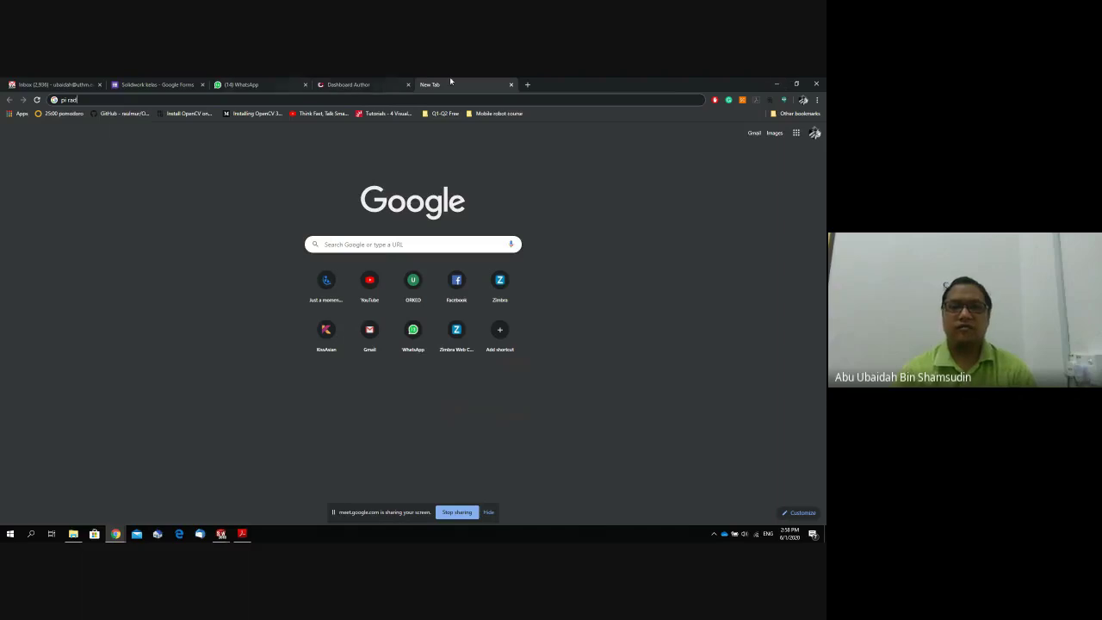
Close the empty tab, view the robotiksistem files chat, and minimise WhatsApp and Meet.
{"action": "left_click", "coordinate": [511, 84]}
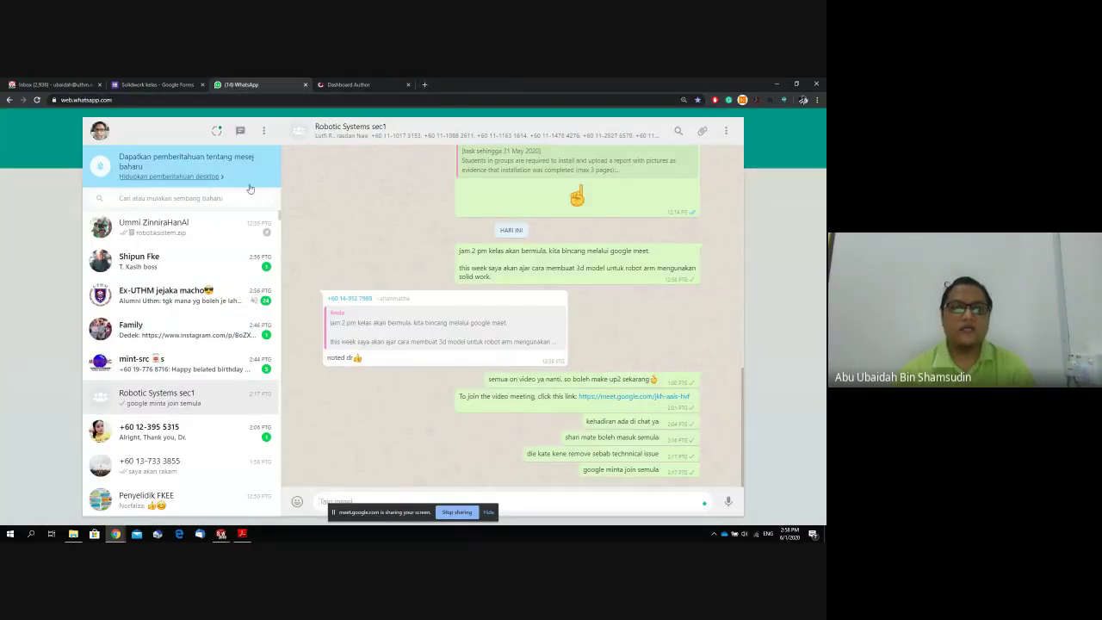
{"action": "left_click", "coordinate": [191, 222]}
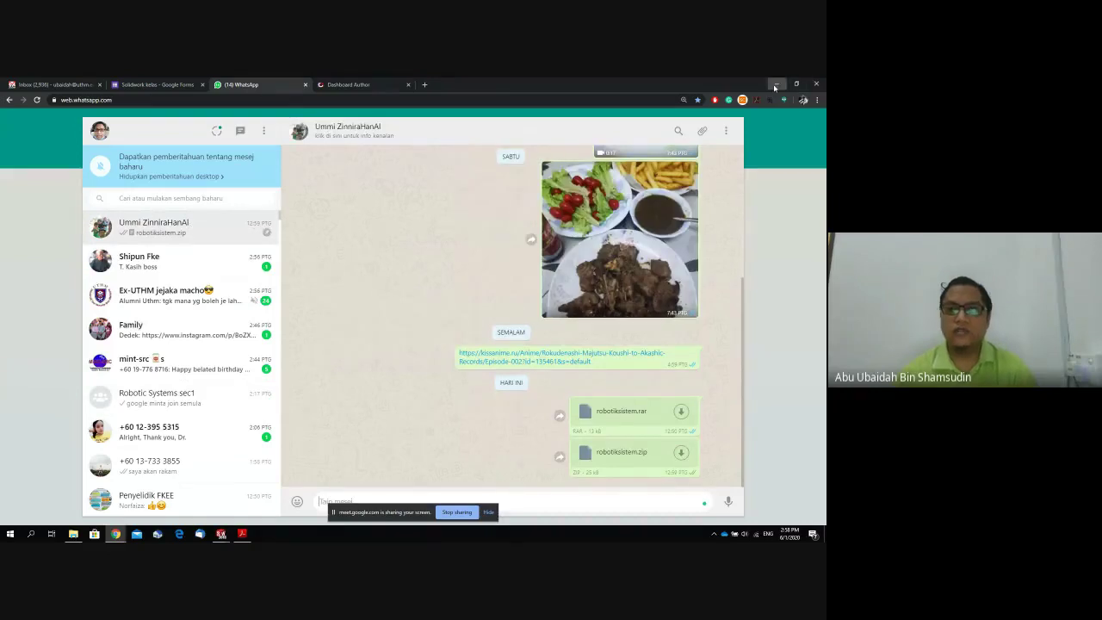
{"action": "left_click", "coordinate": [778, 85]}
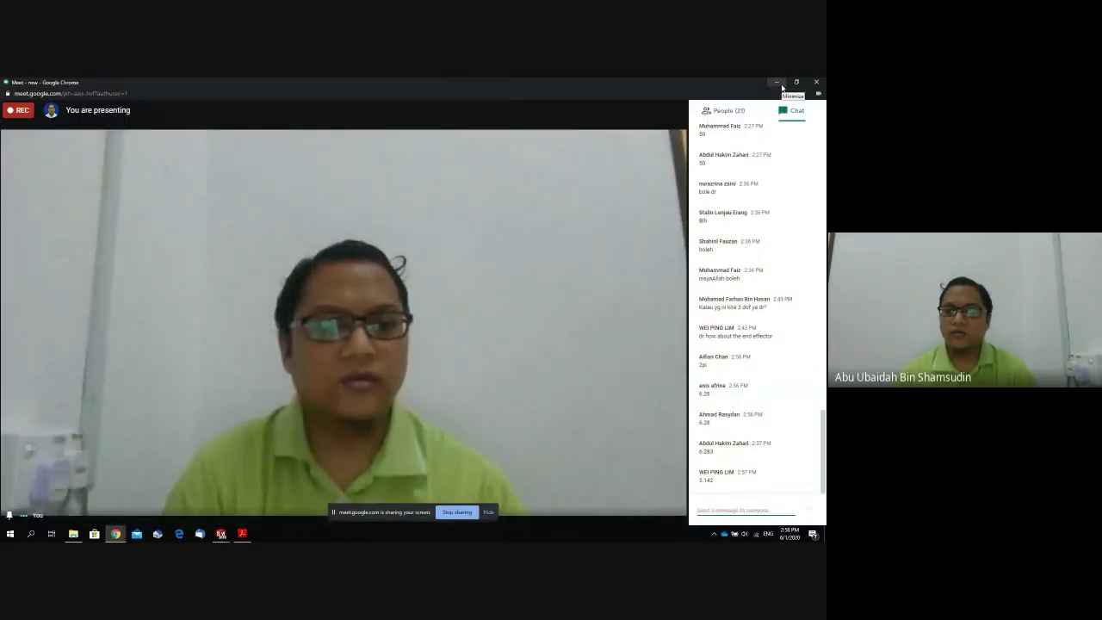
{"action": "left_click", "coordinate": [782, 86]}
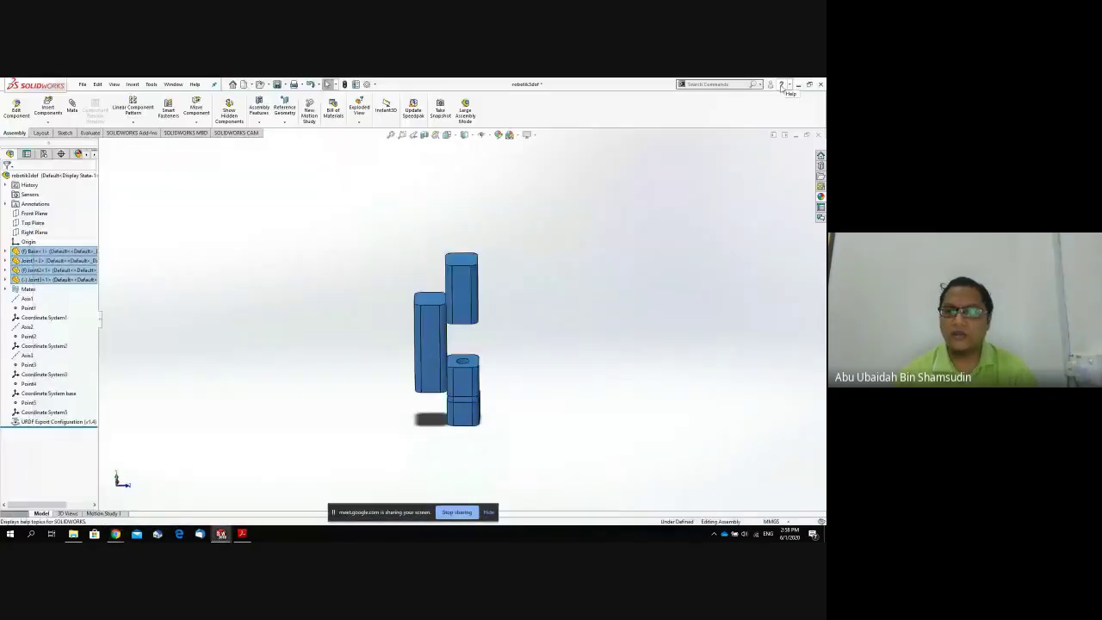
Close SOLIDWORKS, saving all modified robotik3dof documents.
{"action": "left_click", "coordinate": [708, 189]}
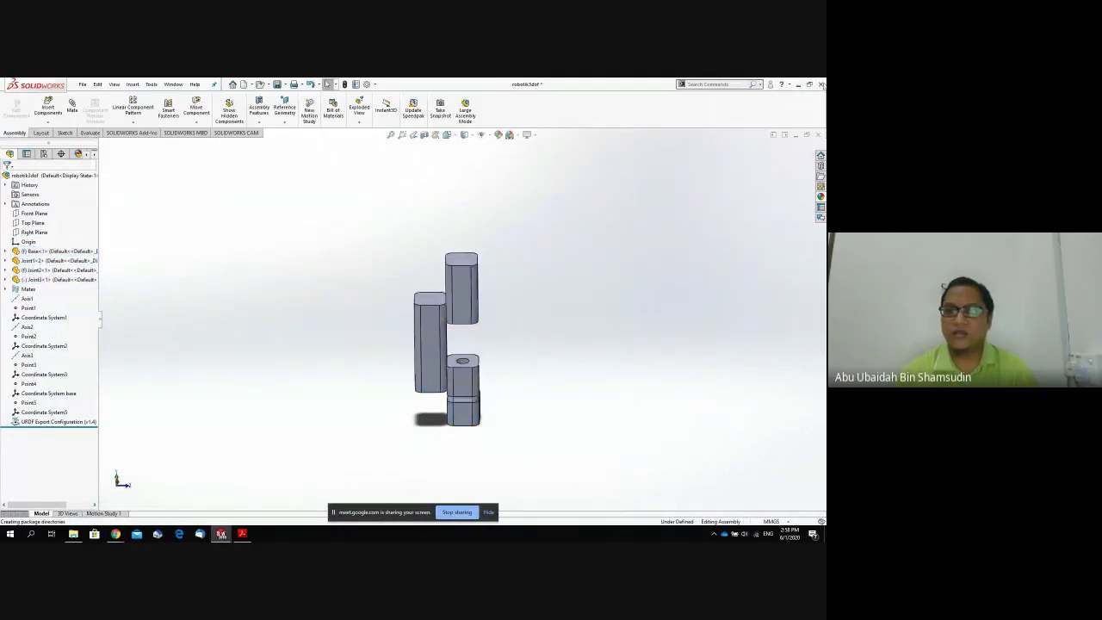
{"action": "left_click", "coordinate": [821, 85]}
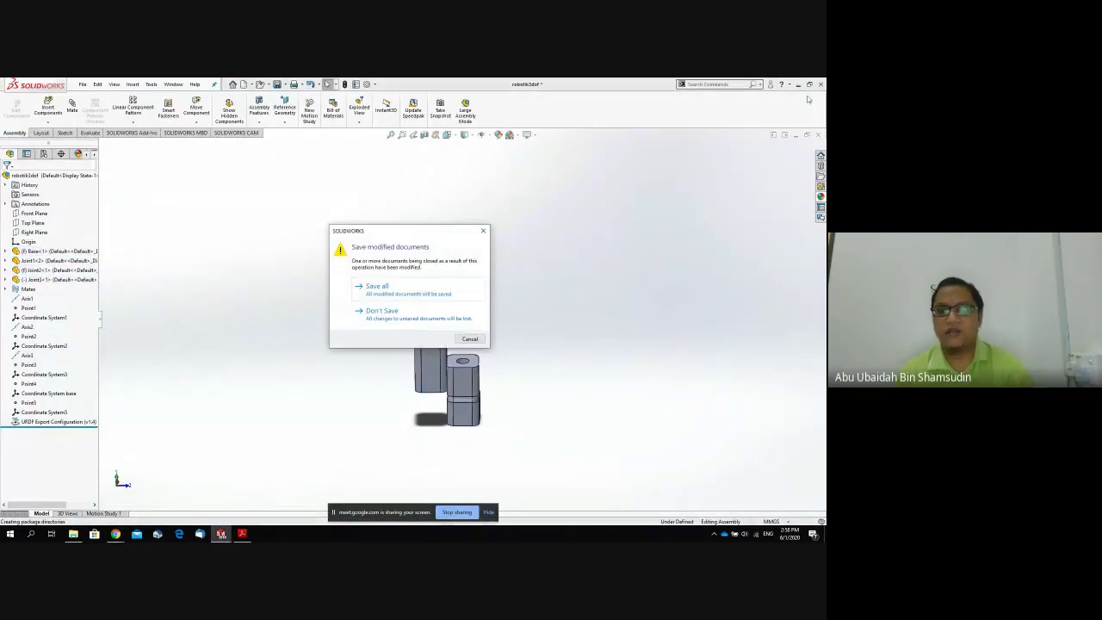
{"action": "left_click", "coordinate": [441, 293]}
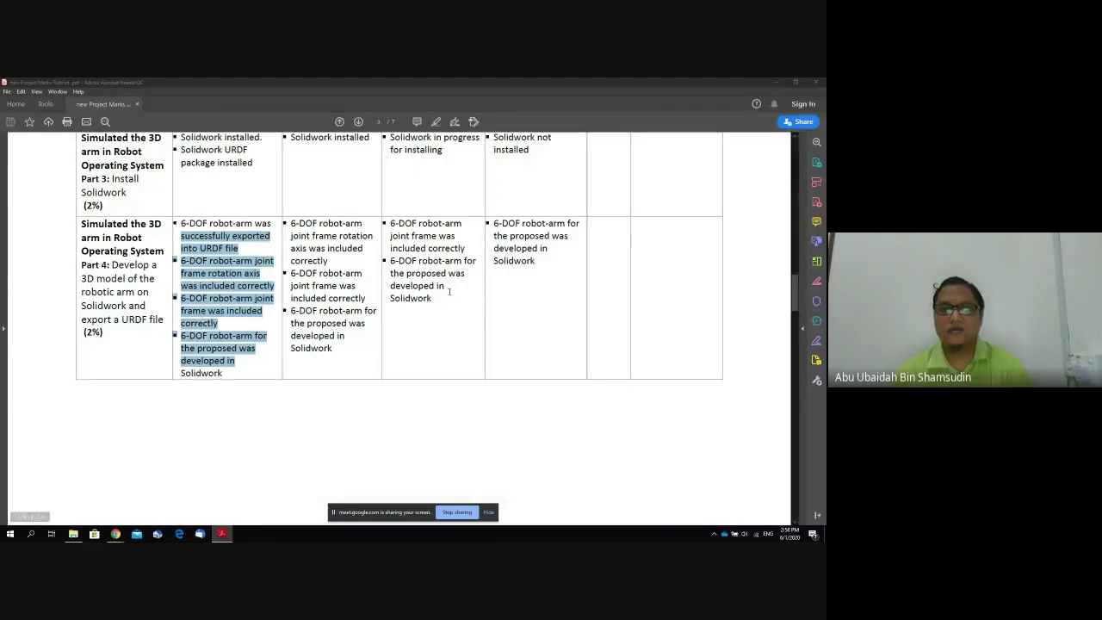
Highlight the Part 4 URDF-export task text in the rubric PDF, then minimise Acrobat Reader.
{"action": "scroll", "coordinate": [335, 323], "scroll_direction": "up", "scroll_amount": 2}
{"action": "scroll", "coordinate": [335, 323], "scroll_direction": "down", "scroll_amount": 3}
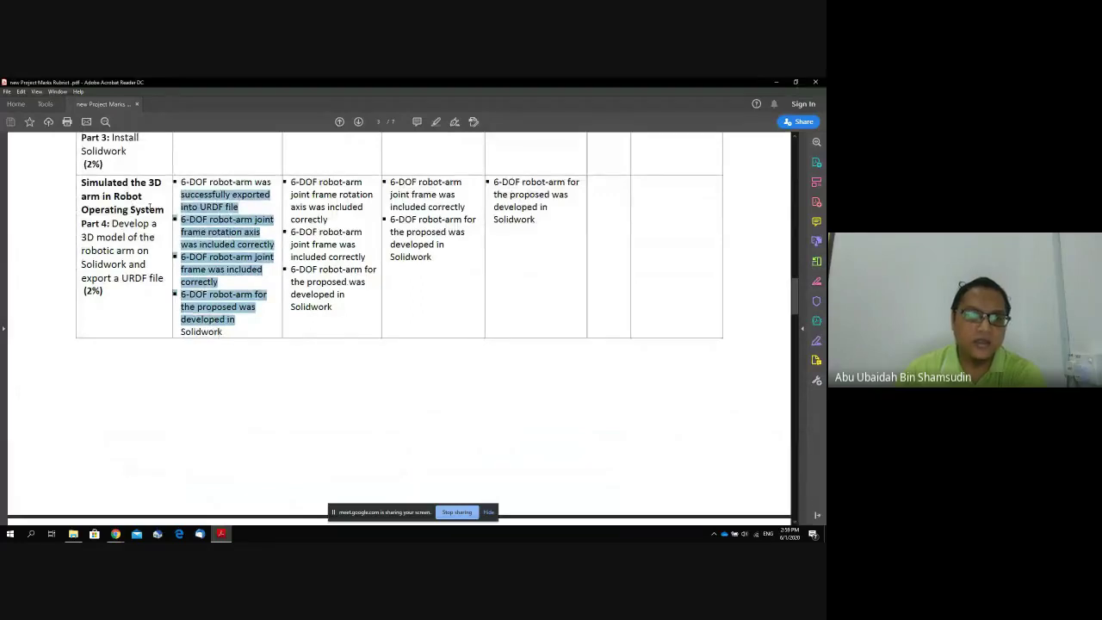
{"action": "left_click_drag", "start_coordinate": [113, 223], "coordinate": [160, 275]}
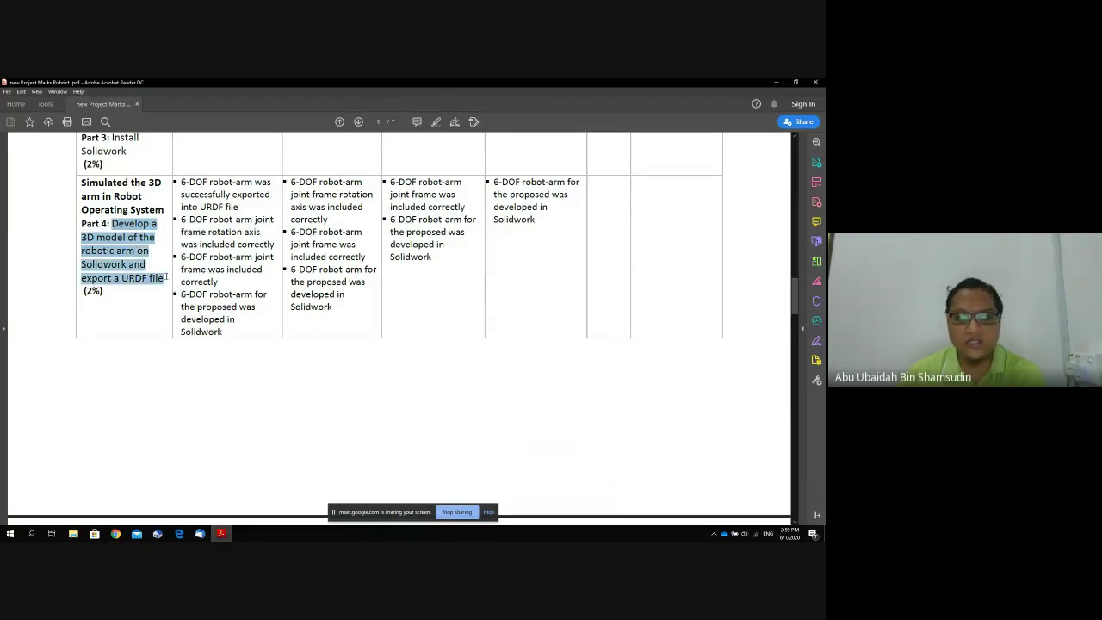
{"action": "left_click", "coordinate": [778, 84]}
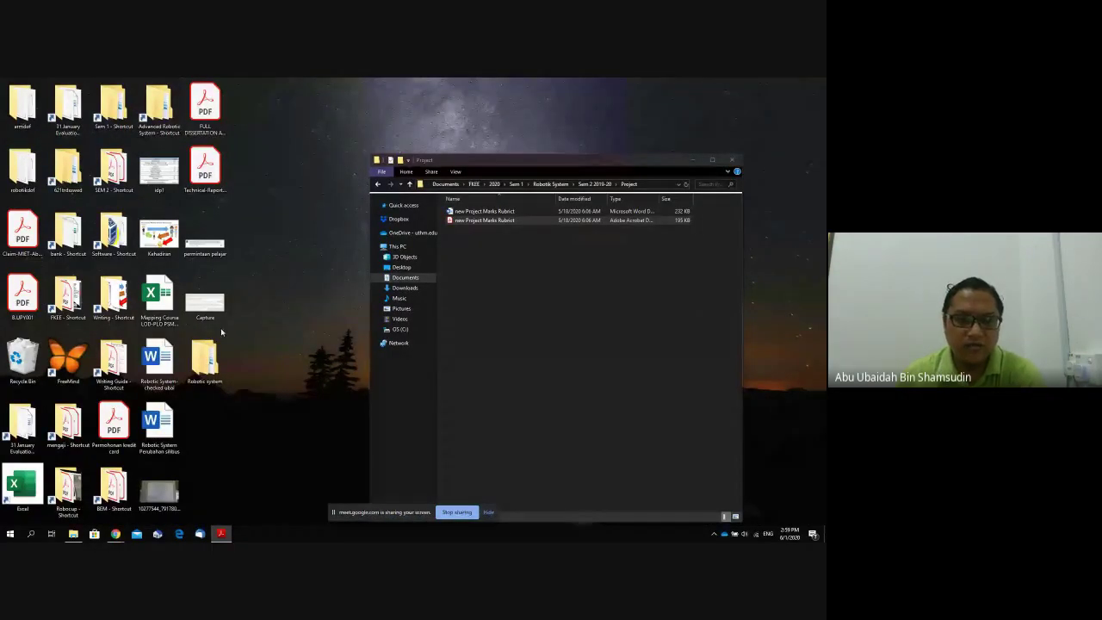
Open the Robotic system folder, then close its window.
{"action": "left_click", "coordinate": [205, 357]}
{"action": "double_click", "coordinate": [205, 358]}
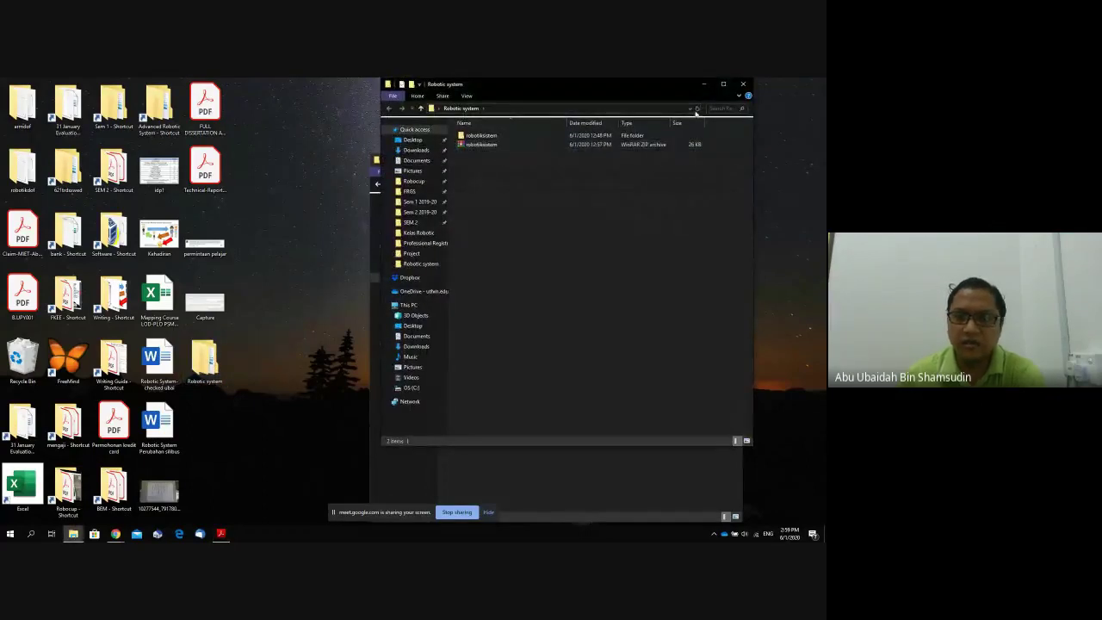
{"action": "left_click", "coordinate": [742, 84]}
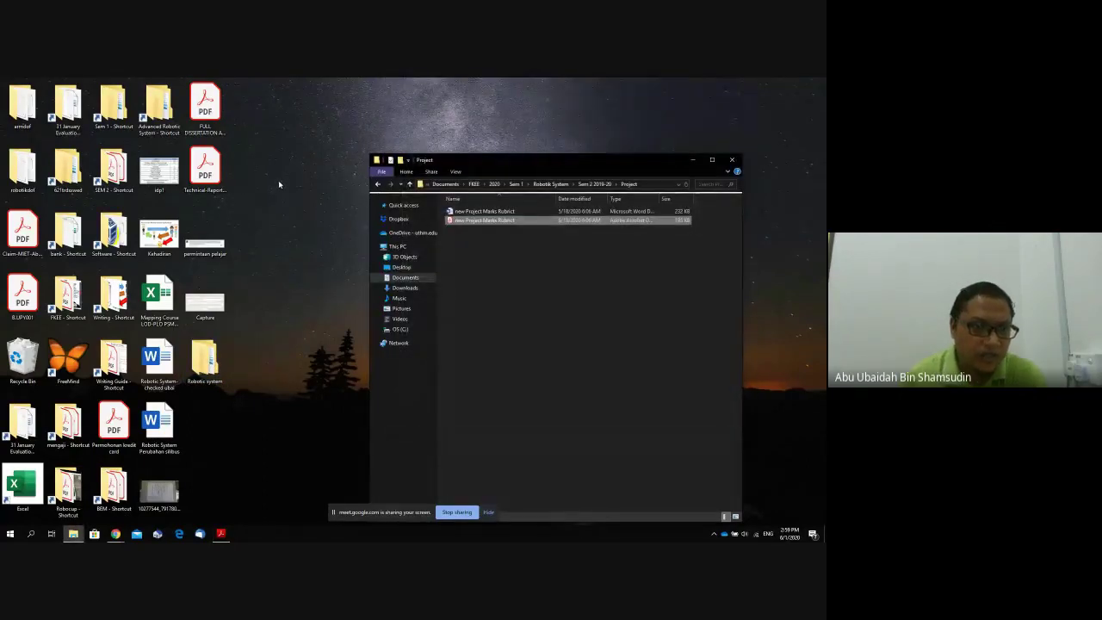
Browse the robotikdof package's meshes and urdf folders, then close the Explorer windows.
{"action": "double_click", "coordinate": [29, 182]}
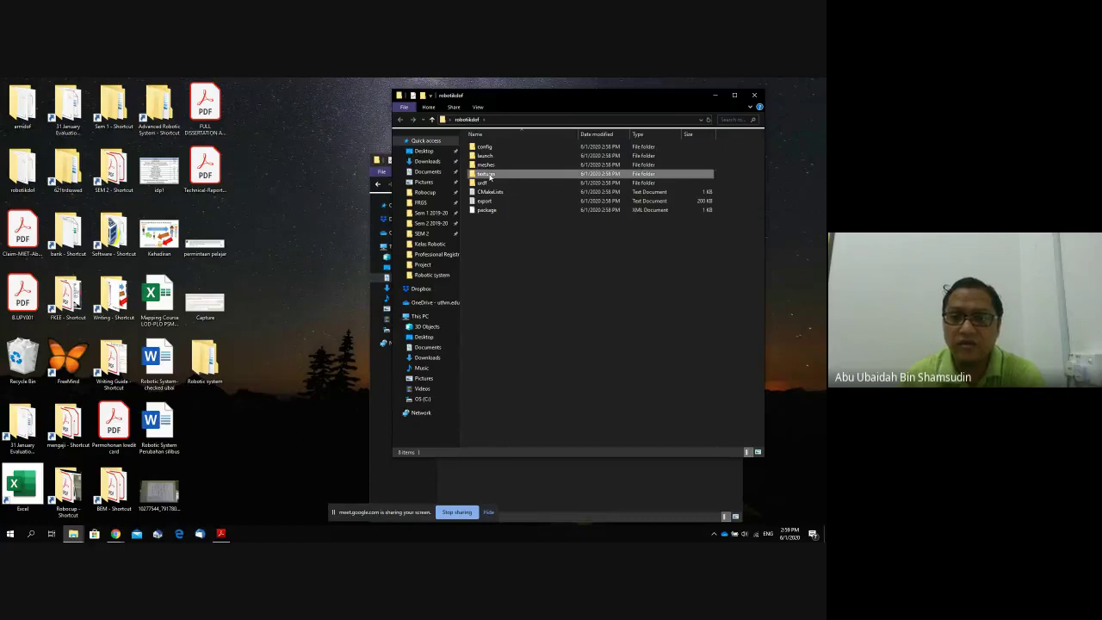
{"action": "left_click", "coordinate": [490, 167]}
{"action": "double_click", "coordinate": [489, 166]}
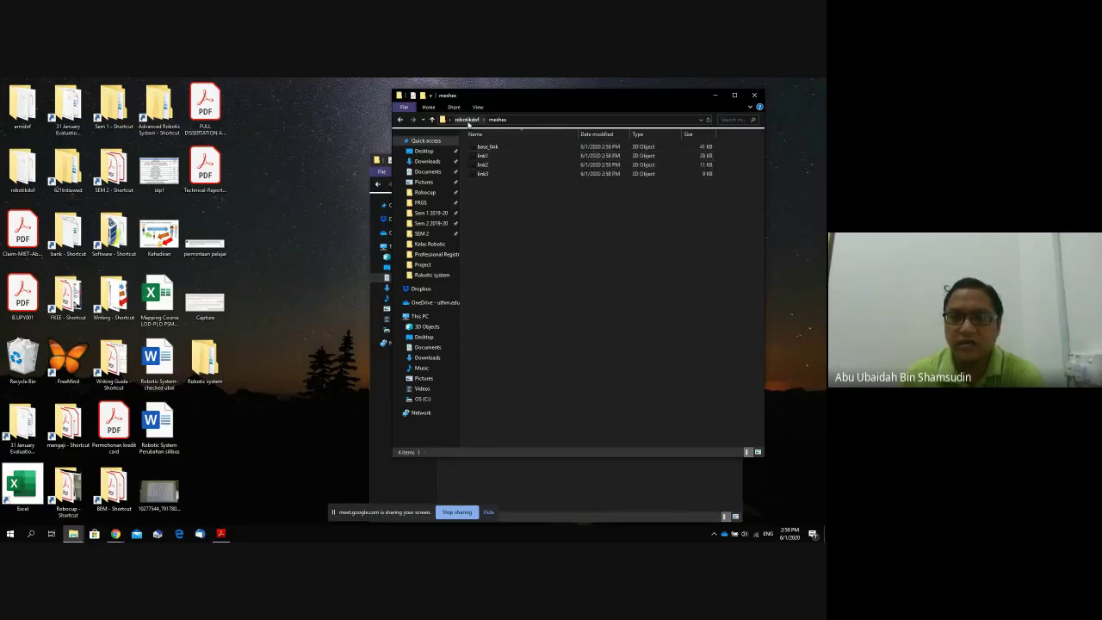
{"action": "left_click", "coordinate": [467, 121]}
{"action": "double_click", "coordinate": [483, 182]}
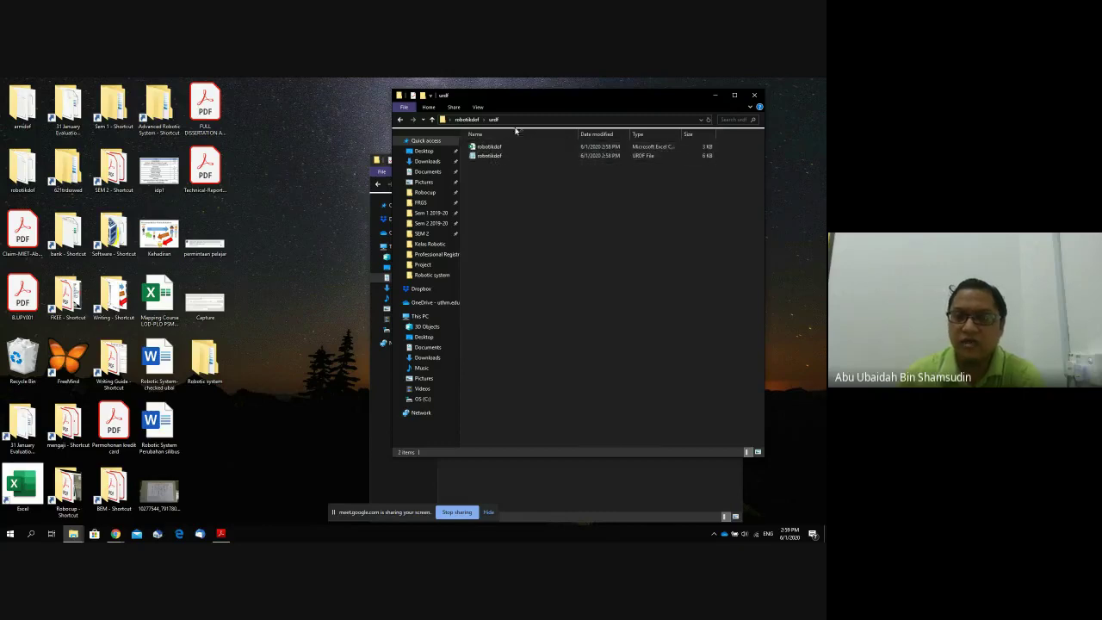
{"action": "left_click", "coordinate": [755, 95]}
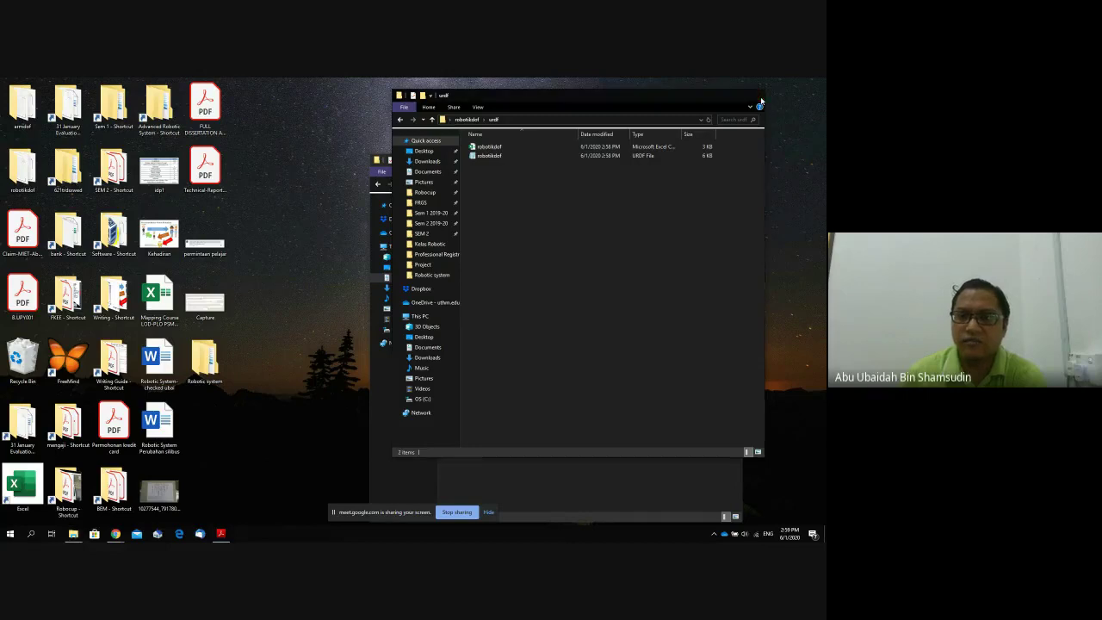
{"action": "left_click", "coordinate": [733, 161]}
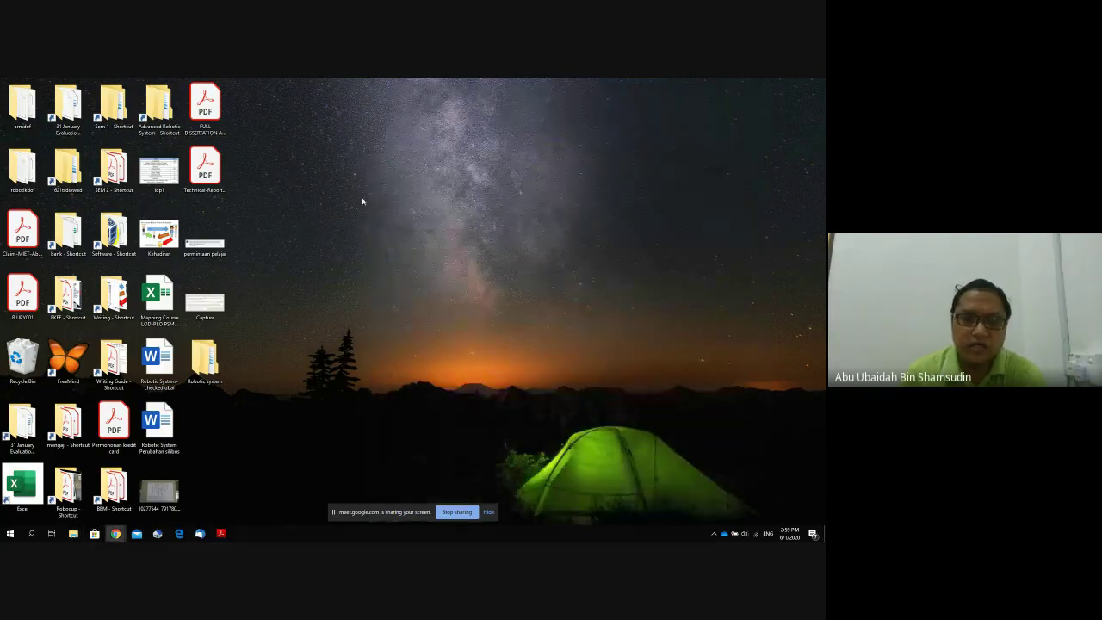
Archive the desktop robotikdof folder as robotikdof.zip using WinRAR's ZIP format.
{"action": "right_click", "coordinate": [19, 188]}
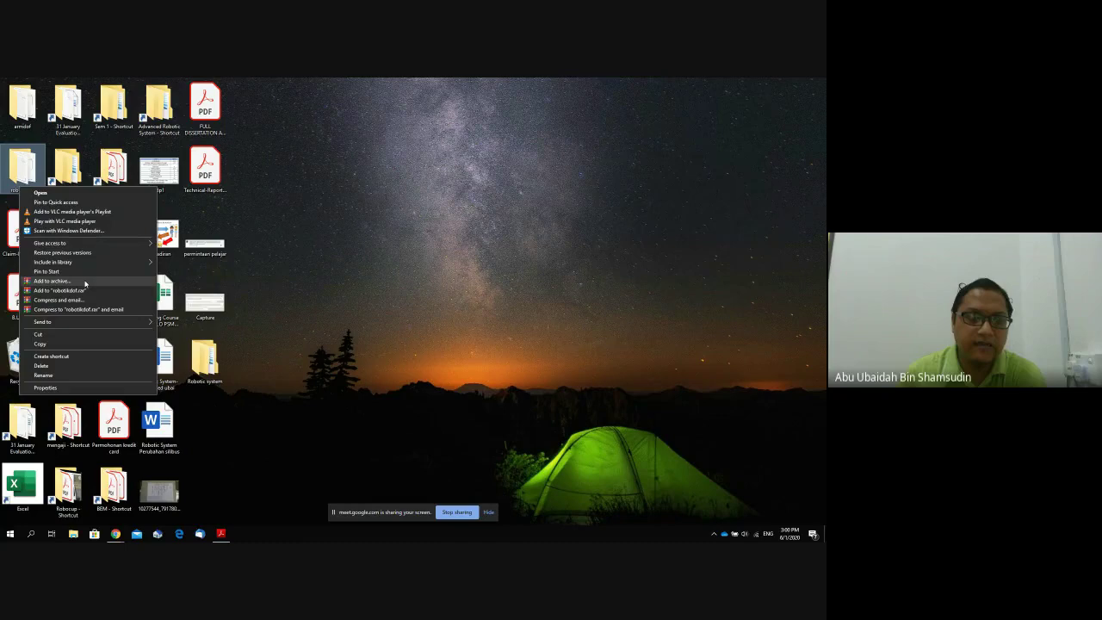
{"action": "left_click", "coordinate": [52, 281]}
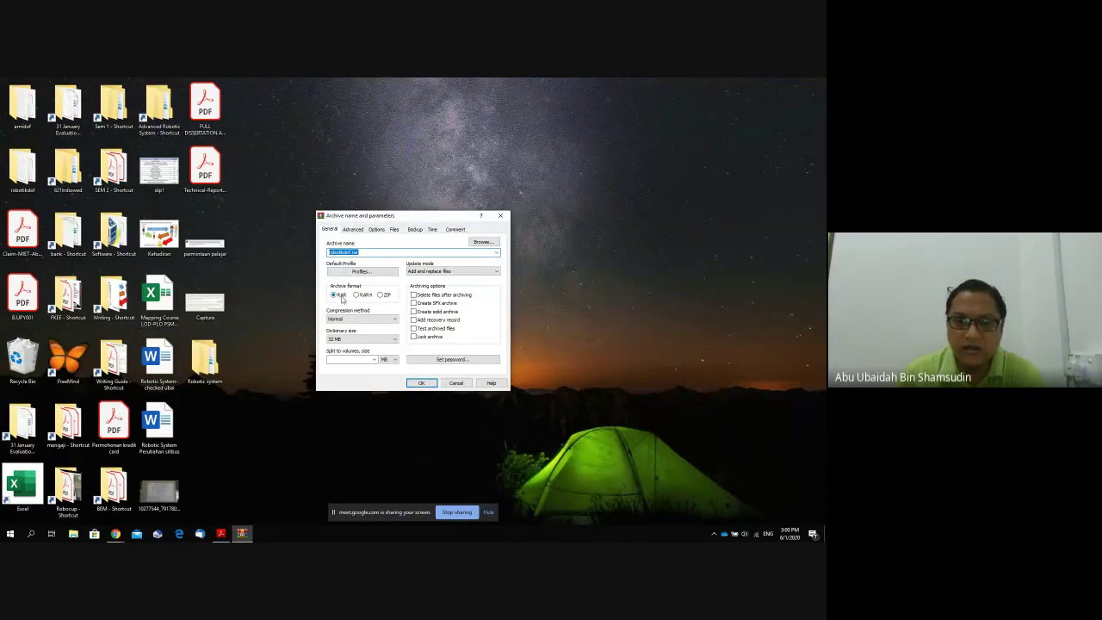
{"action": "left_click", "coordinate": [379, 294]}
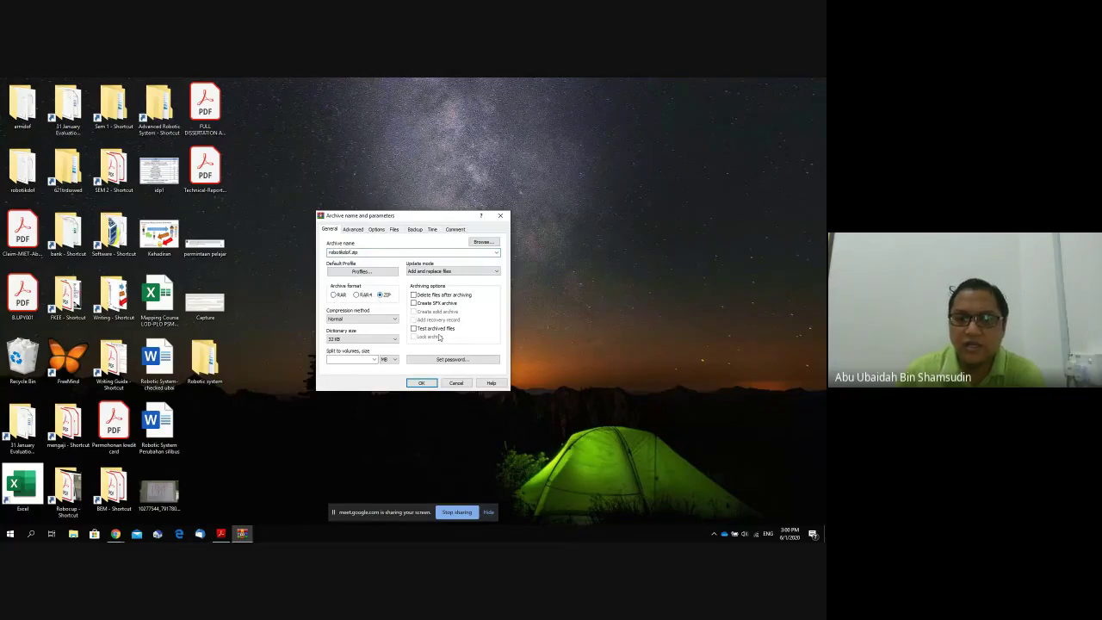
{"action": "left_click", "coordinate": [433, 384]}
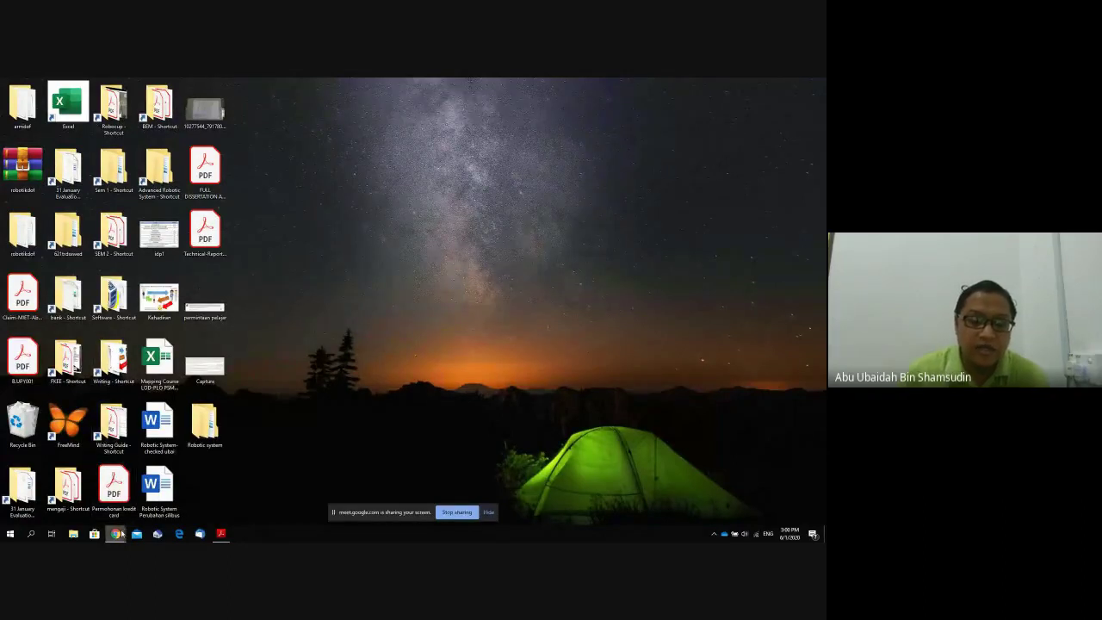
Bring the WhatsApp chat holding the robotiksistem files to the front and open File Explorer.
{"action": "mouse_move", "coordinate": [122, 534]}
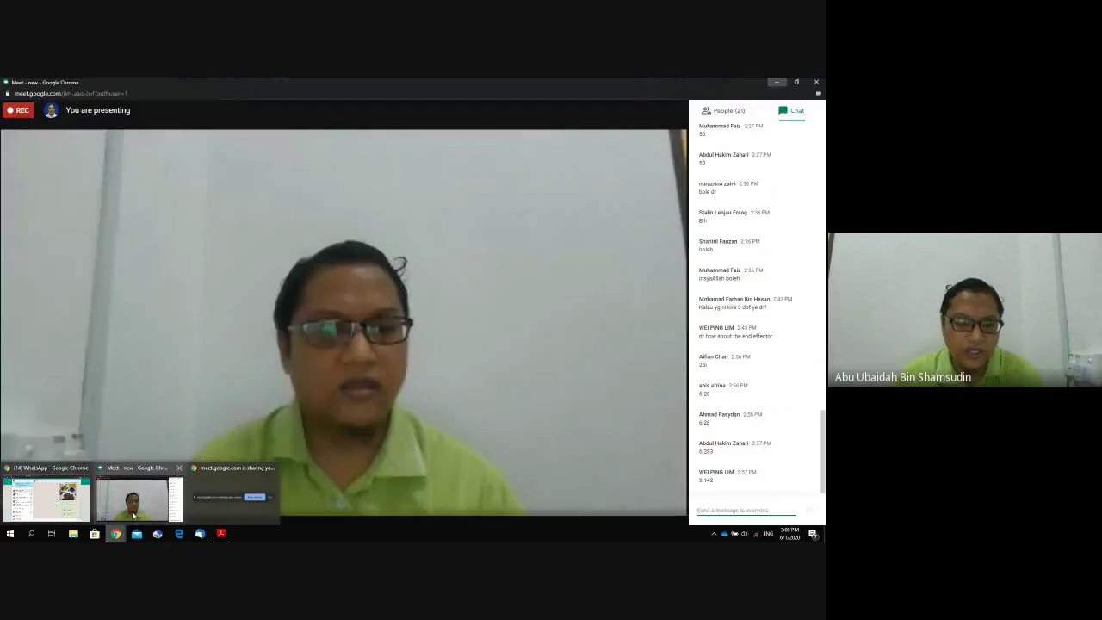
{"action": "mouse_move", "coordinate": [133, 514]}
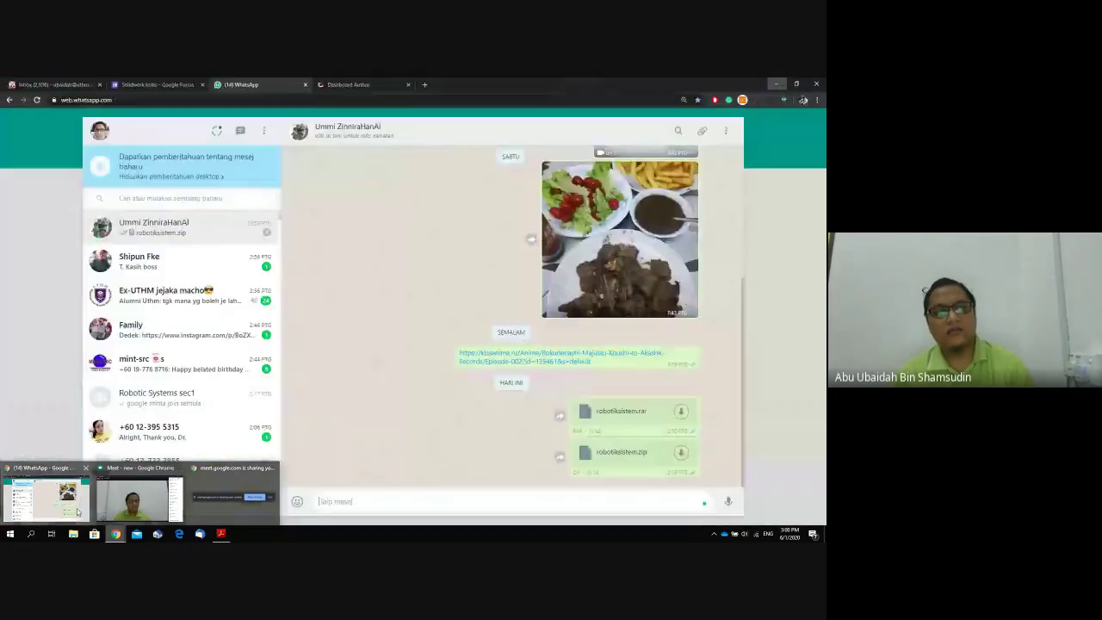
{"action": "left_click", "coordinate": [47, 498]}
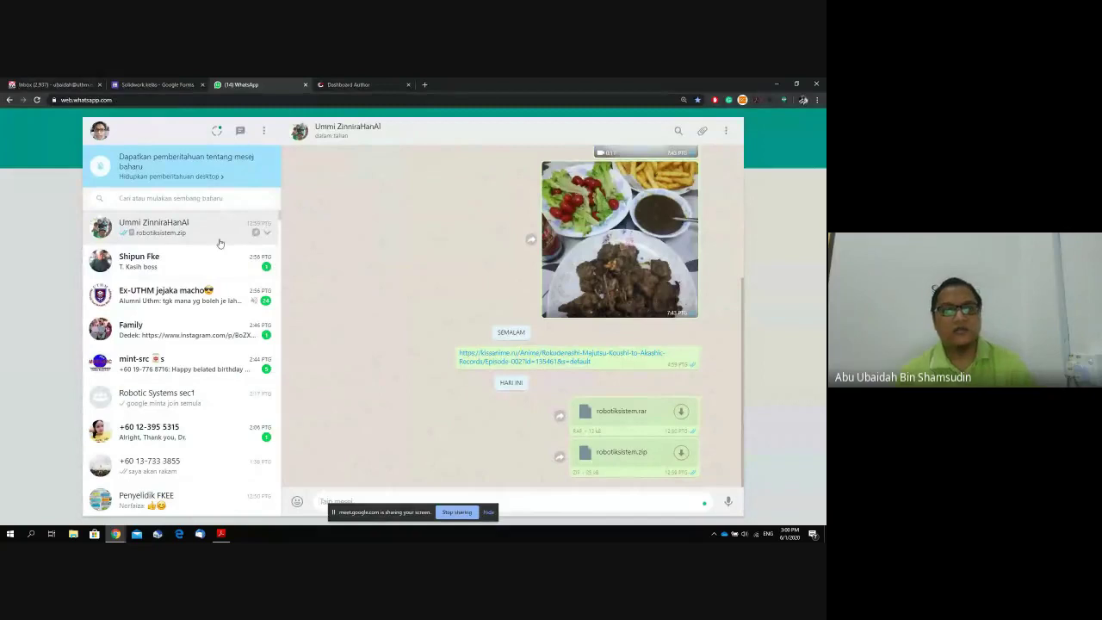
{"action": "left_click", "coordinate": [74, 535]}
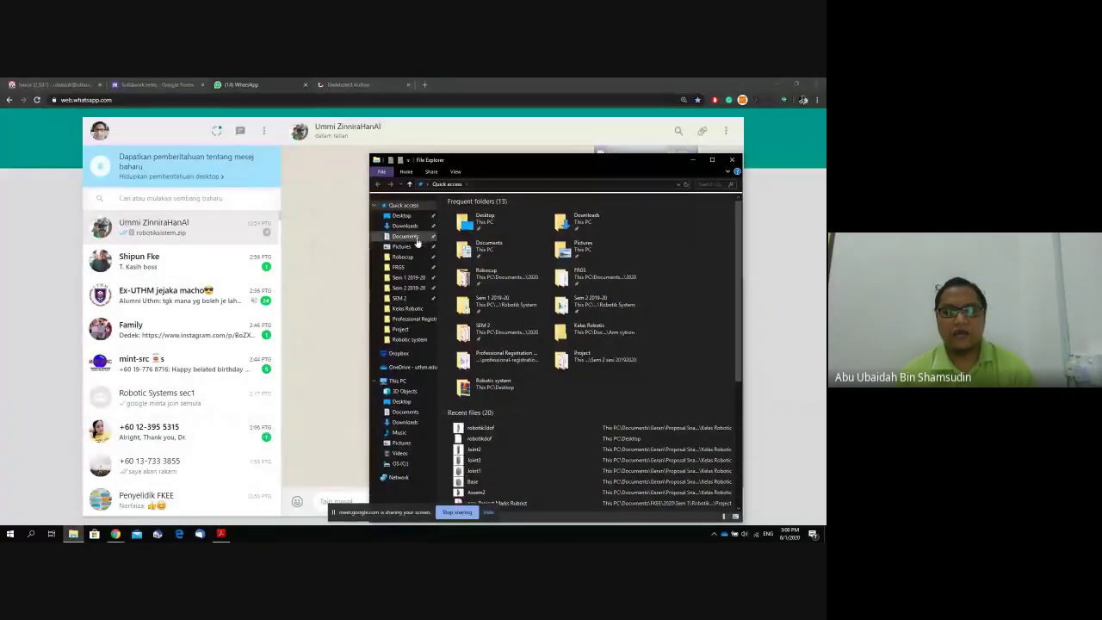
Send robotikdof.zip from the Desktop folder into the WhatsApp chat, then close the WhatsApp tab.
{"action": "left_click", "coordinate": [402, 215]}
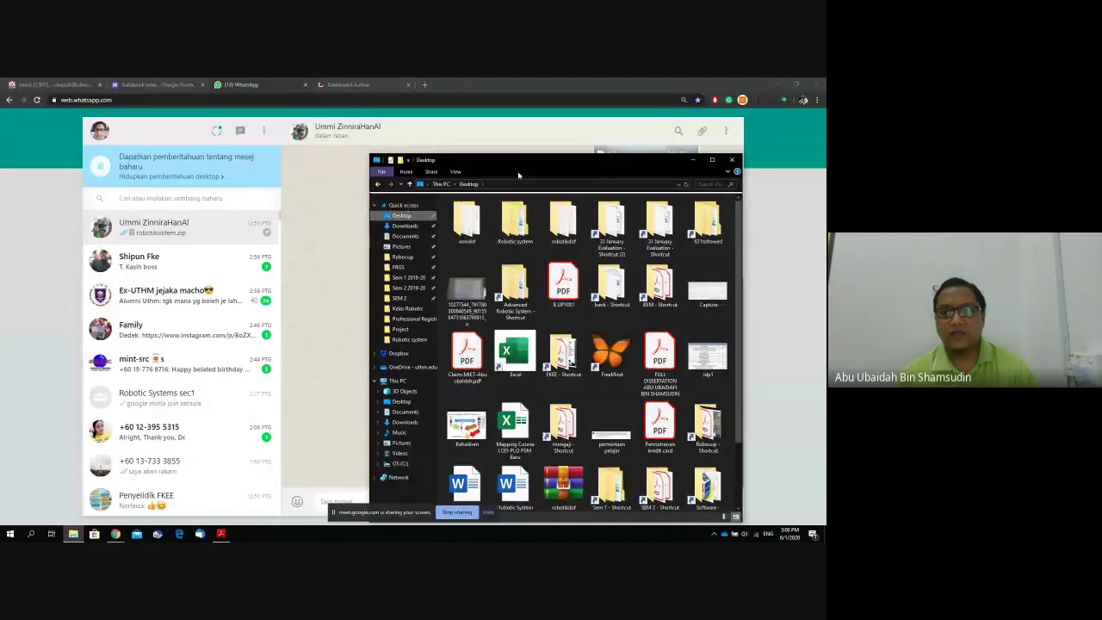
{"action": "left_click_drag", "start_coordinate": [564, 176], "coordinate": [691, 156]}
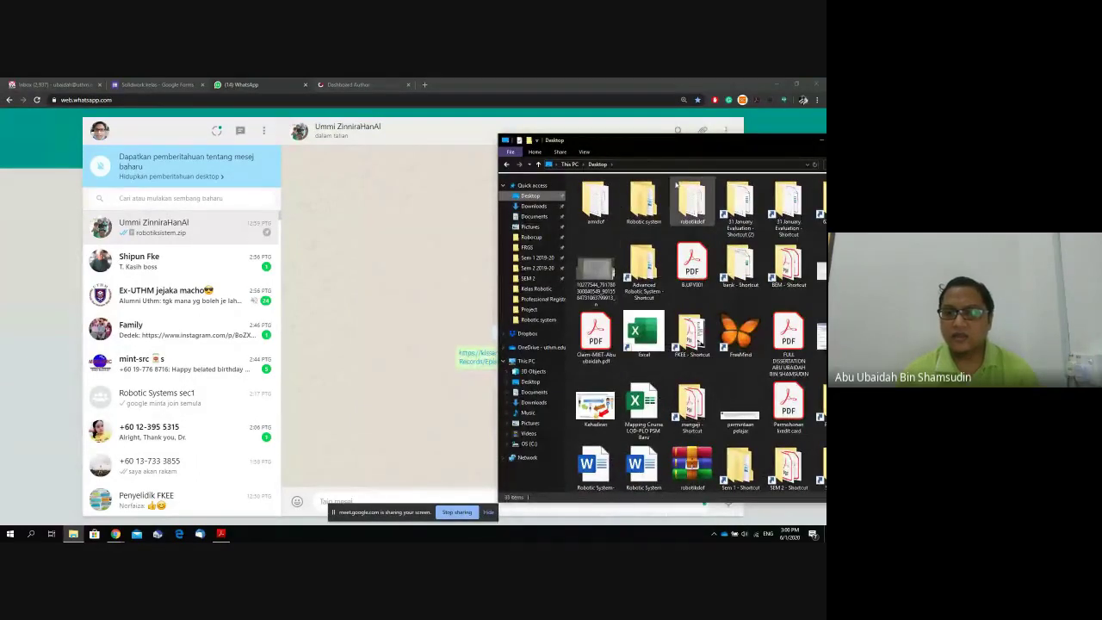
{"action": "left_click_drag", "start_coordinate": [709, 474], "coordinate": [443, 425]}
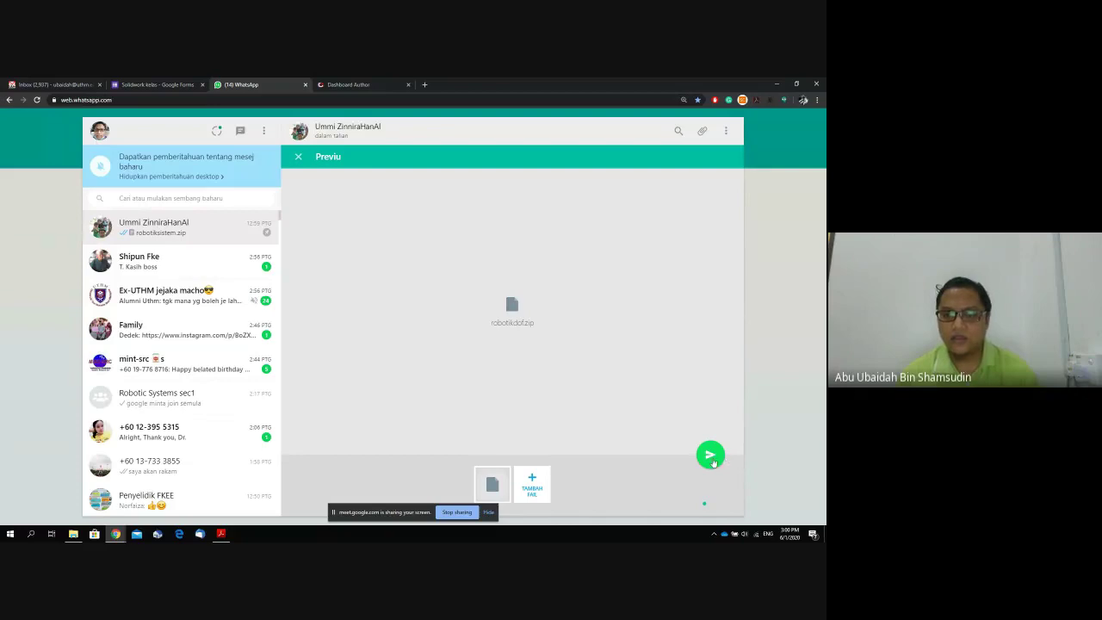
{"action": "left_click", "coordinate": [711, 457]}
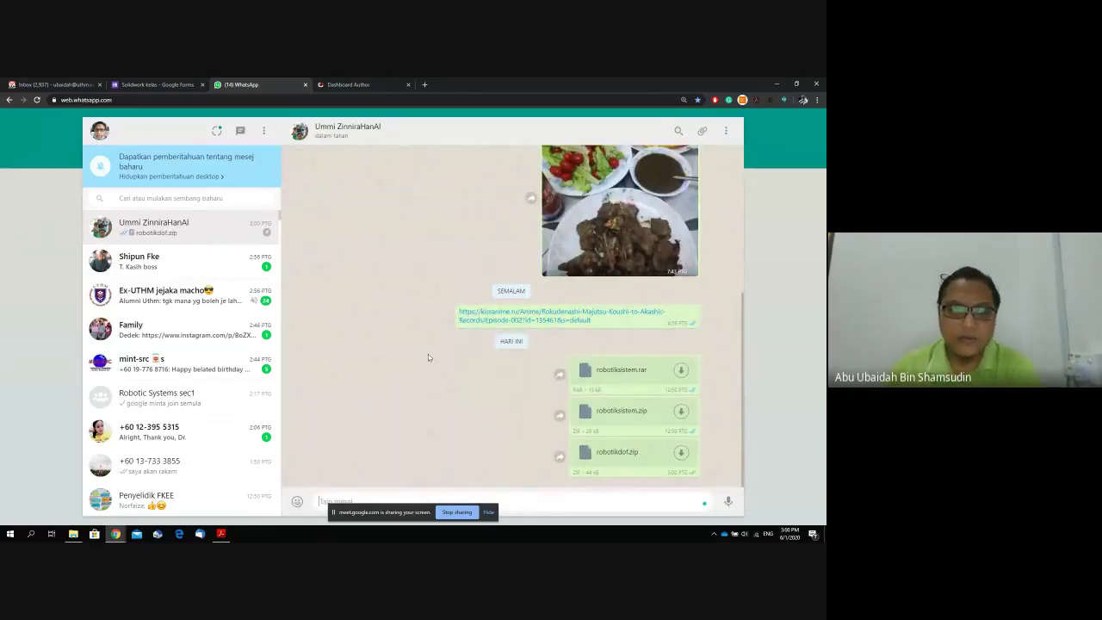
{"action": "left_click", "coordinate": [306, 84]}
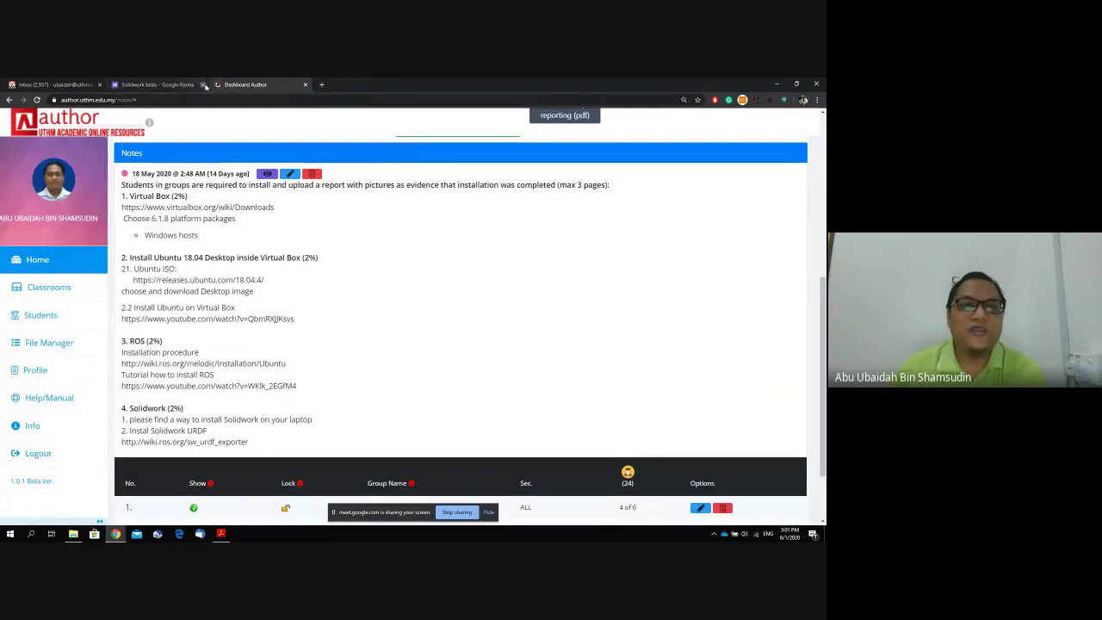
Close the Google Forms and Dashboard Author tabs and the Gmail window.
{"action": "left_click", "coordinate": [204, 84]}
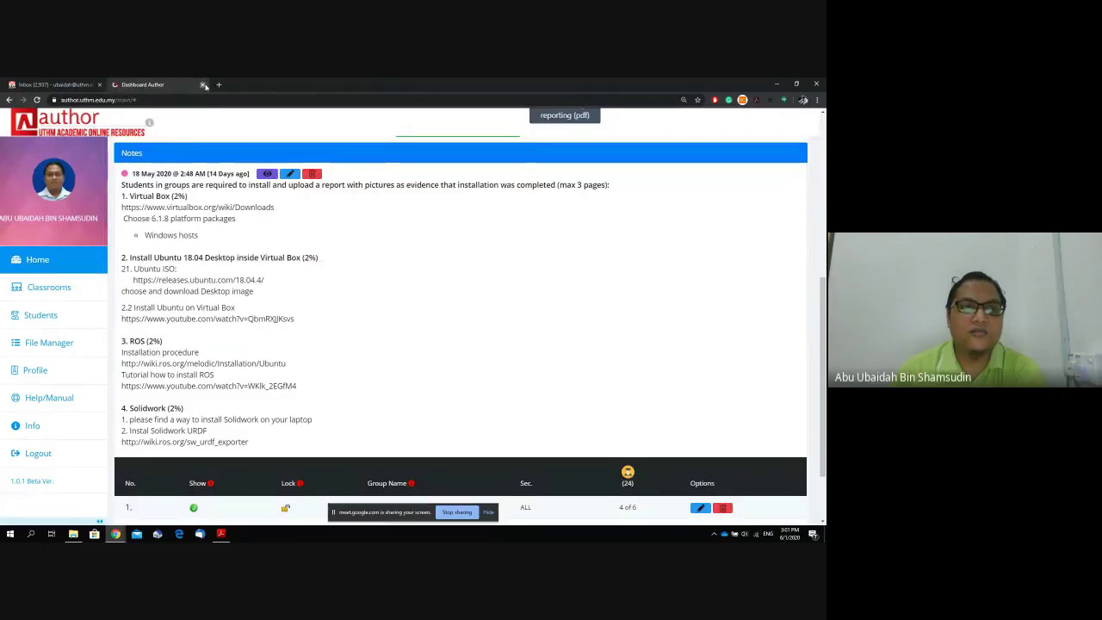
{"action": "left_click", "coordinate": [203, 85]}
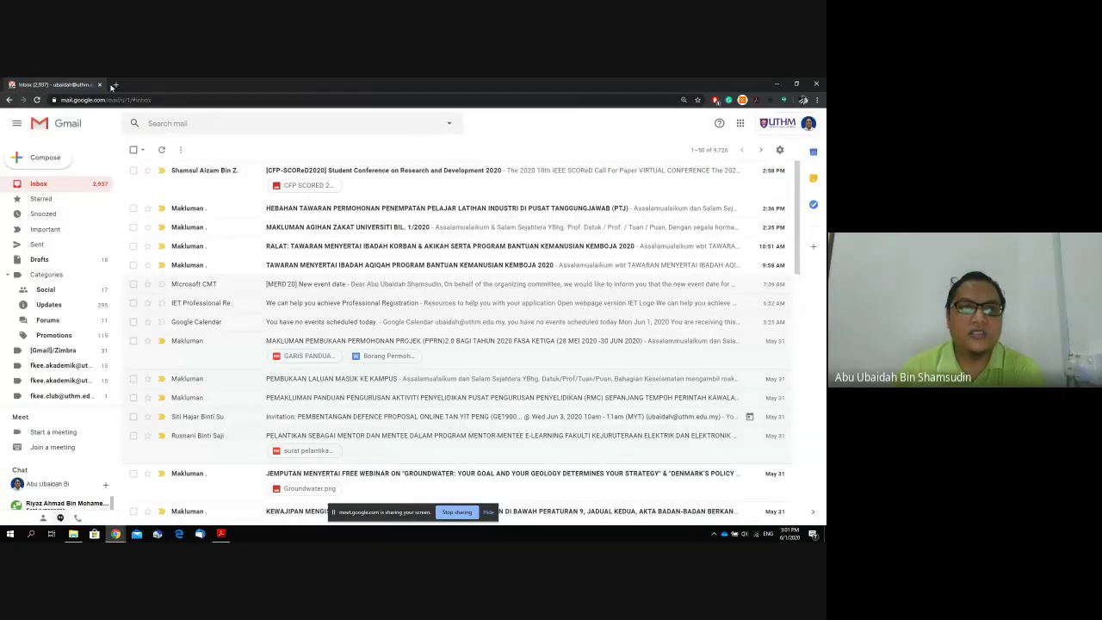
{"action": "left_click", "coordinate": [817, 85]}
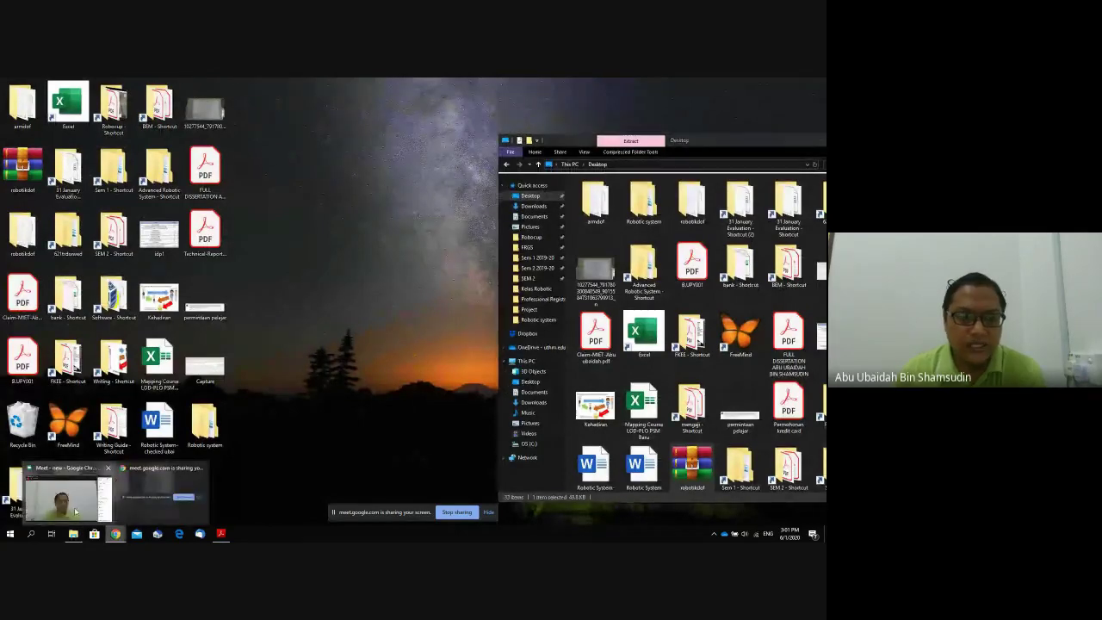
Bring the Meet call window back to front and restore it down to reveal the desktop.
{"action": "left_click", "coordinate": [76, 512]}
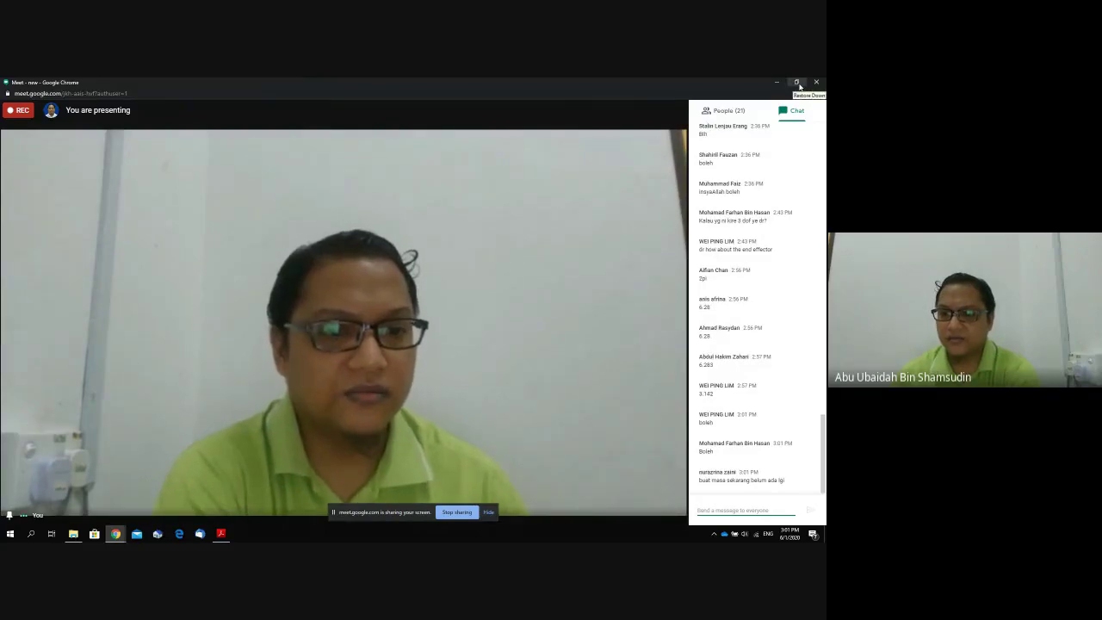
{"action": "left_click", "coordinate": [796, 83]}
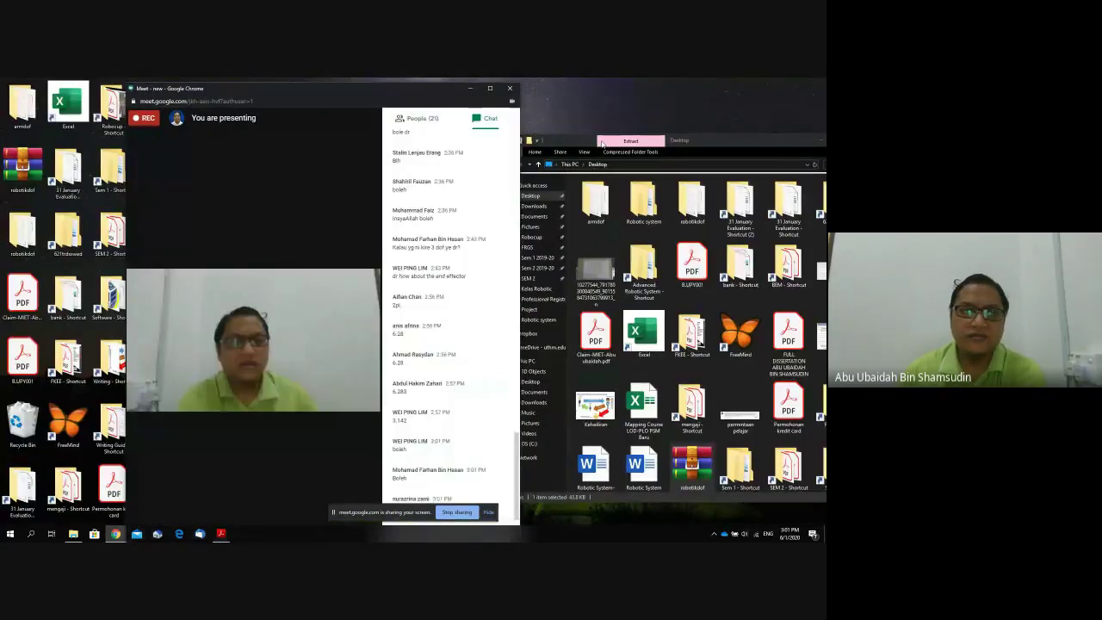
{"action": "left_click_drag", "start_coordinate": [331, 88], "coordinate": [559, 78]}
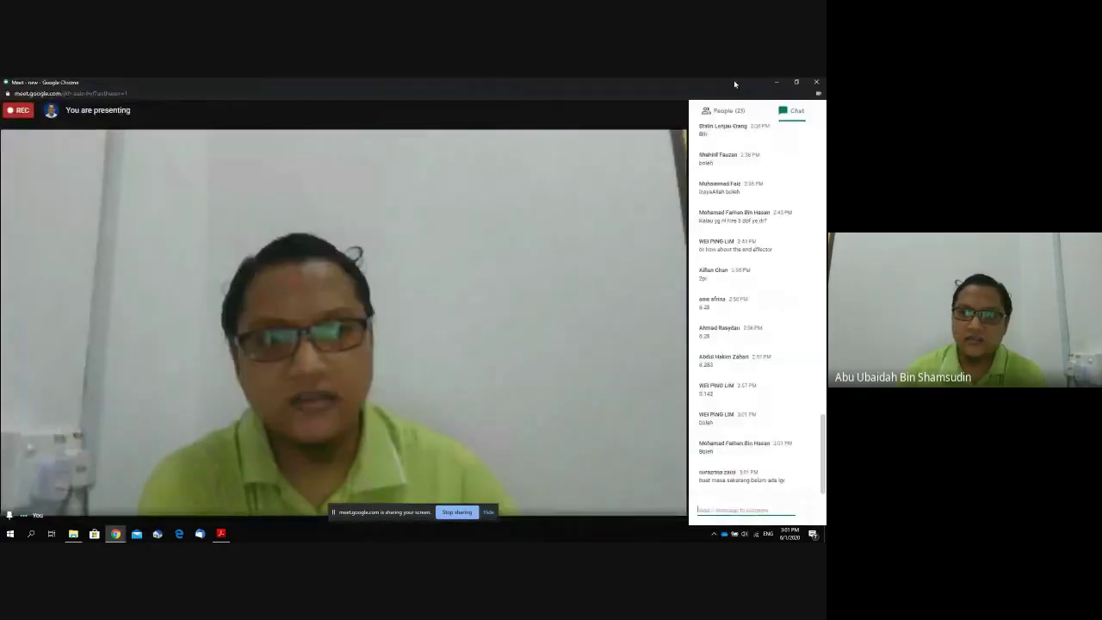
{"action": "left_click", "coordinate": [797, 83]}
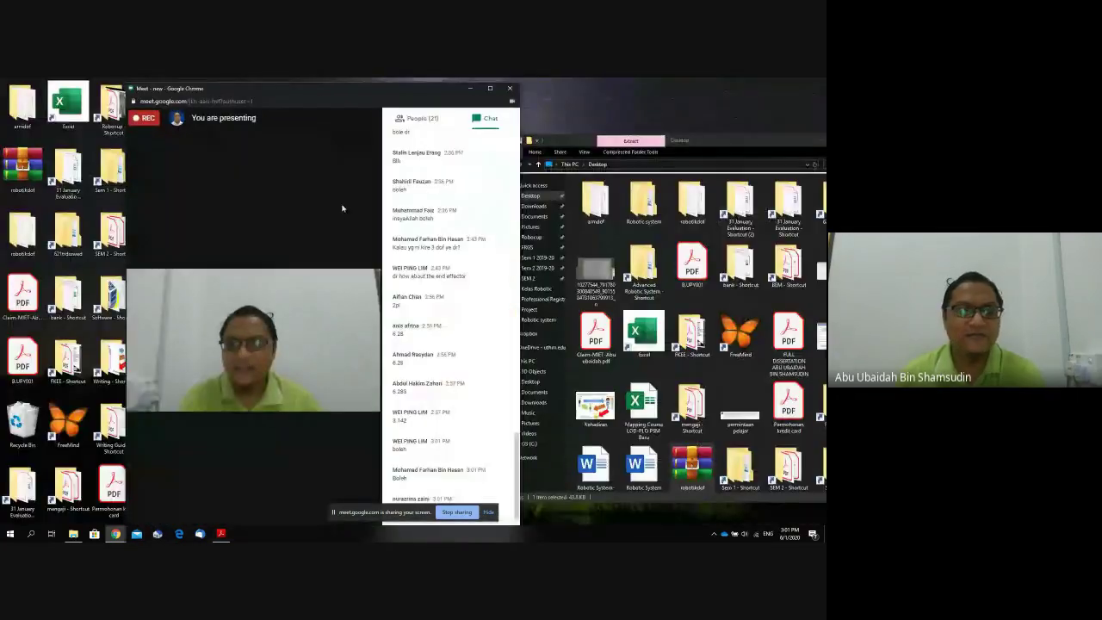
{"action": "left_click", "coordinate": [30, 533]}
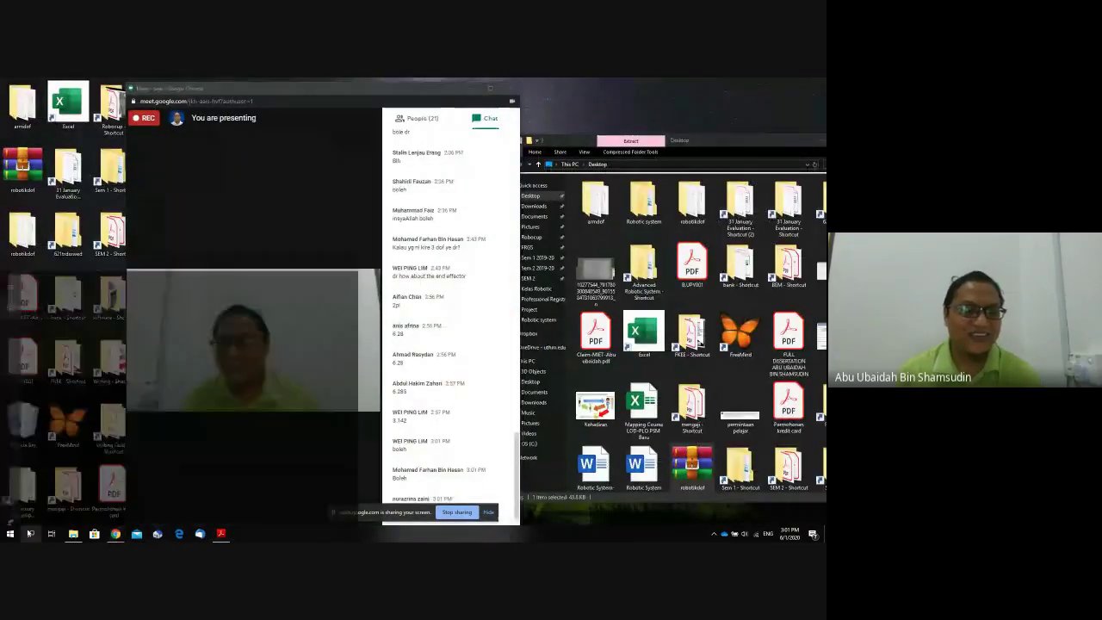
Find VirtualBox via a 'vm' Windows search, launch it, and start the ROS Ubuntu machine.
{"action": "type", "text": "vm"}
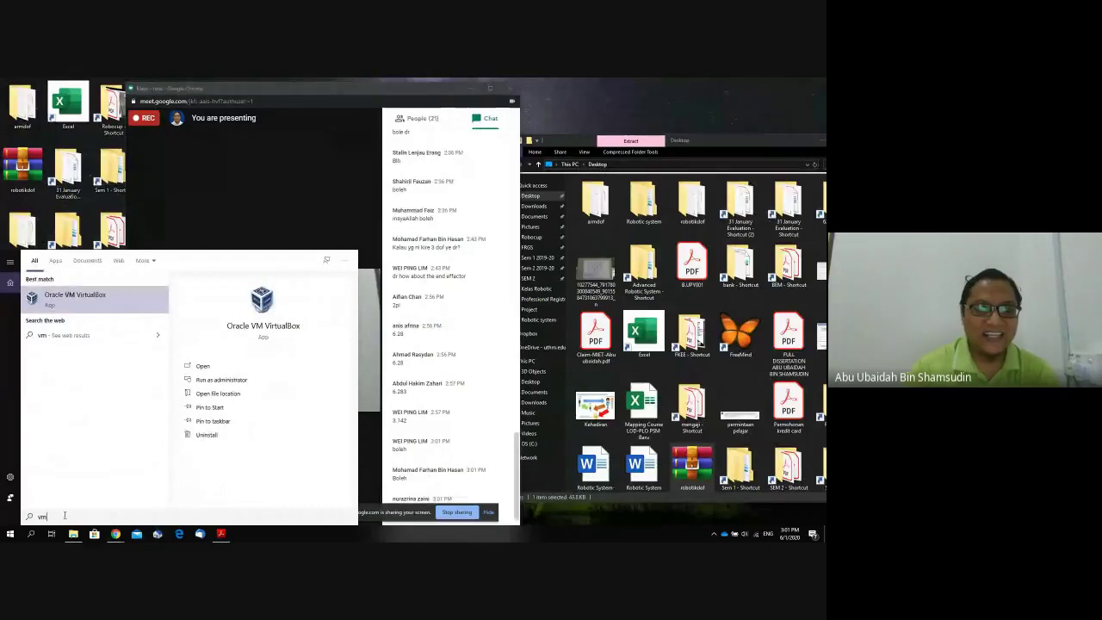
{"action": "left_click", "coordinate": [129, 315]}
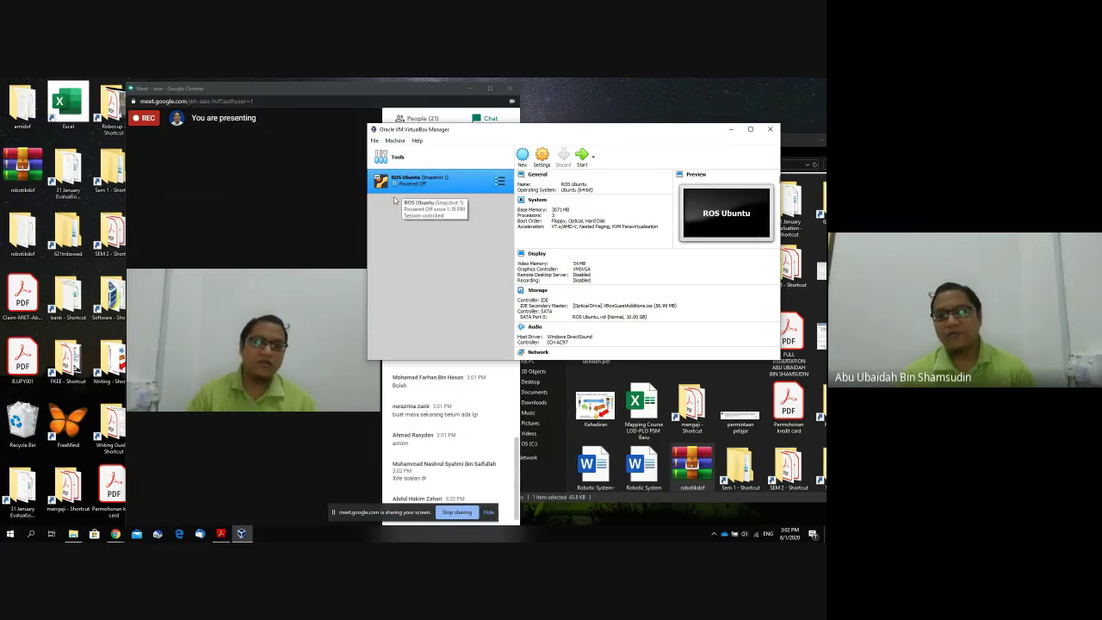
{"action": "left_click", "coordinate": [582, 158]}
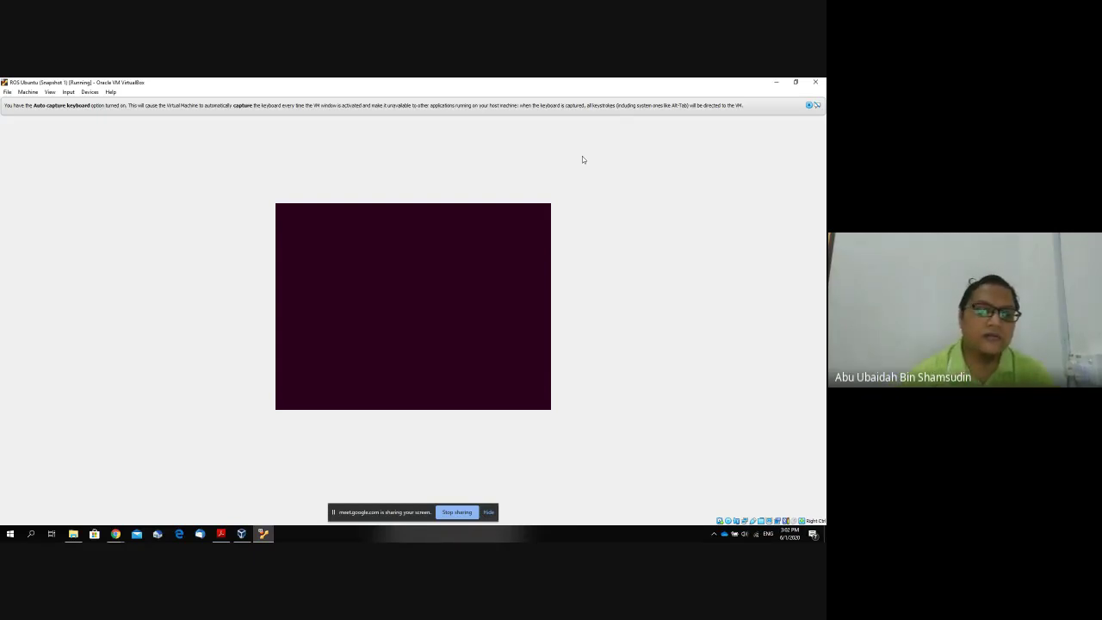
Restore the ROS Ubuntu VM window over Meet and dismiss the mouse-integration and keyboard-capture notices.
{"action": "left_click", "coordinate": [796, 81]}
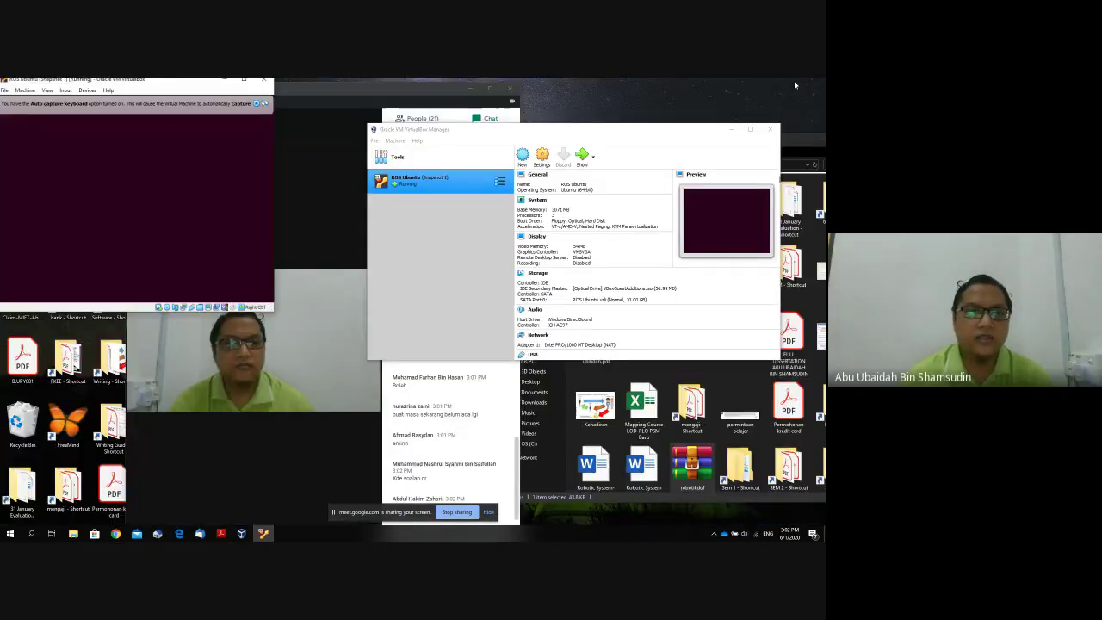
{"action": "left_click_drag", "start_coordinate": [186, 81], "coordinate": [606, 153]}
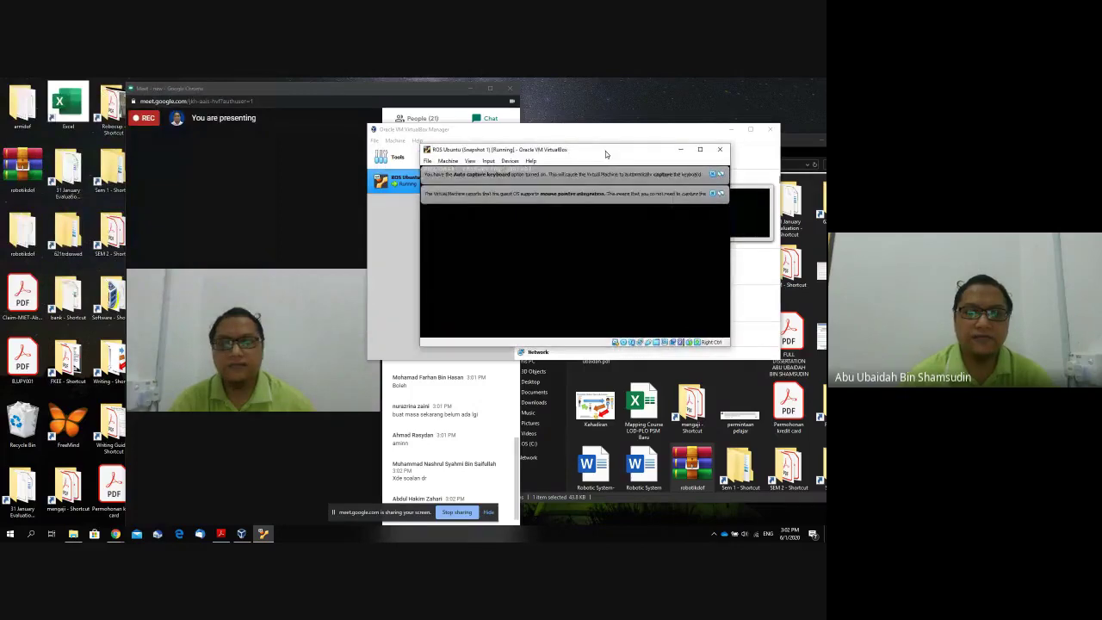
{"action": "double_click", "coordinate": [285, 90]}
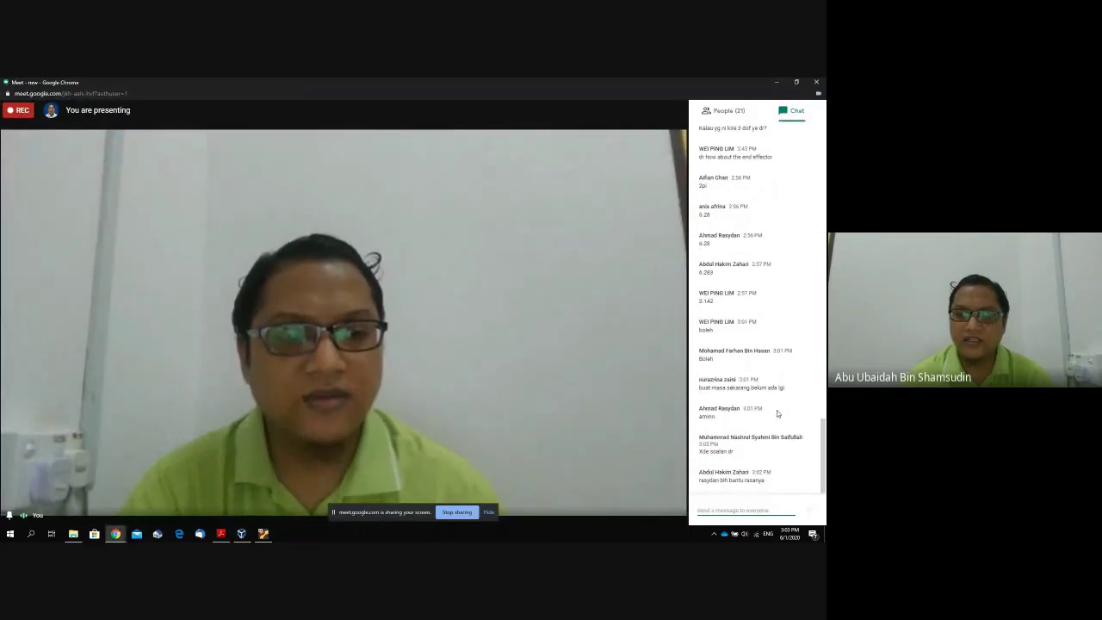
{"action": "left_click", "coordinate": [264, 533]}
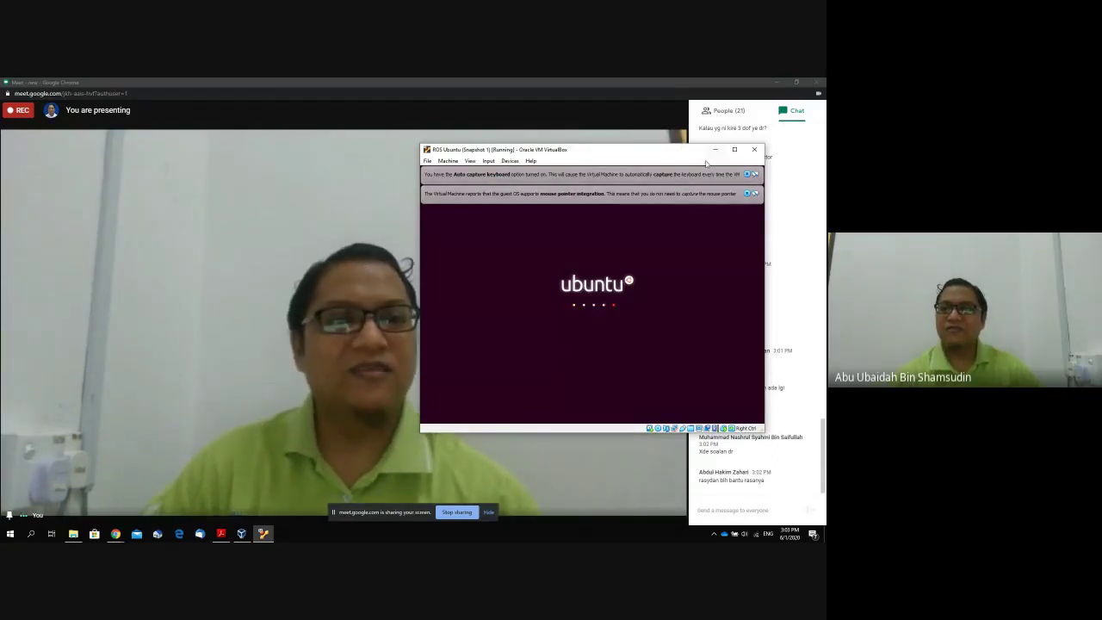
{"action": "left_click", "coordinate": [747, 194]}
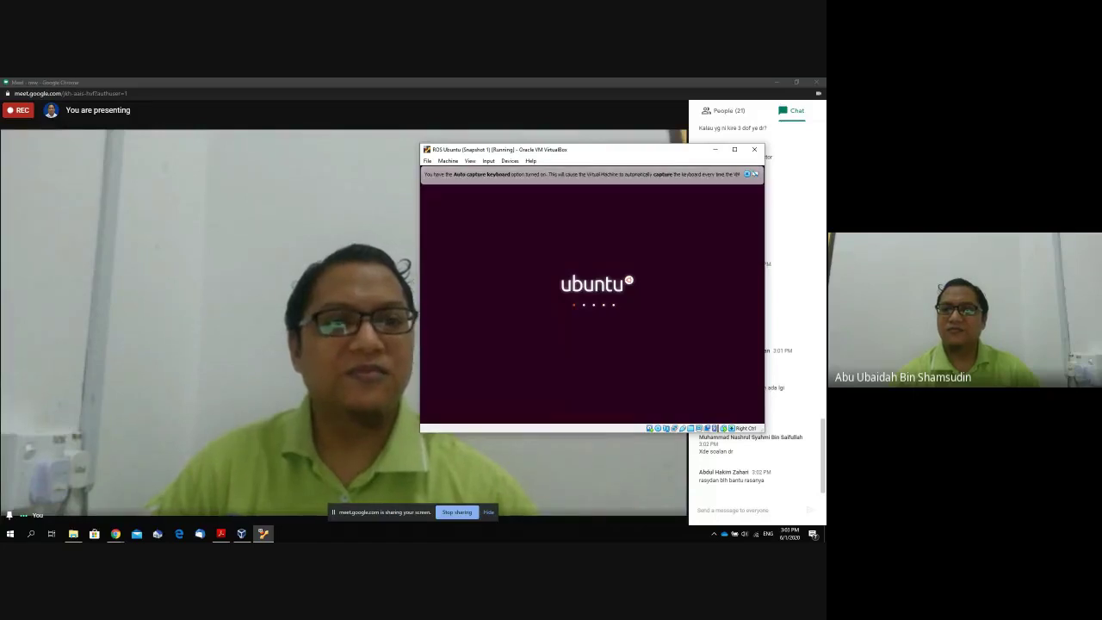
{"action": "left_click", "coordinate": [748, 175]}
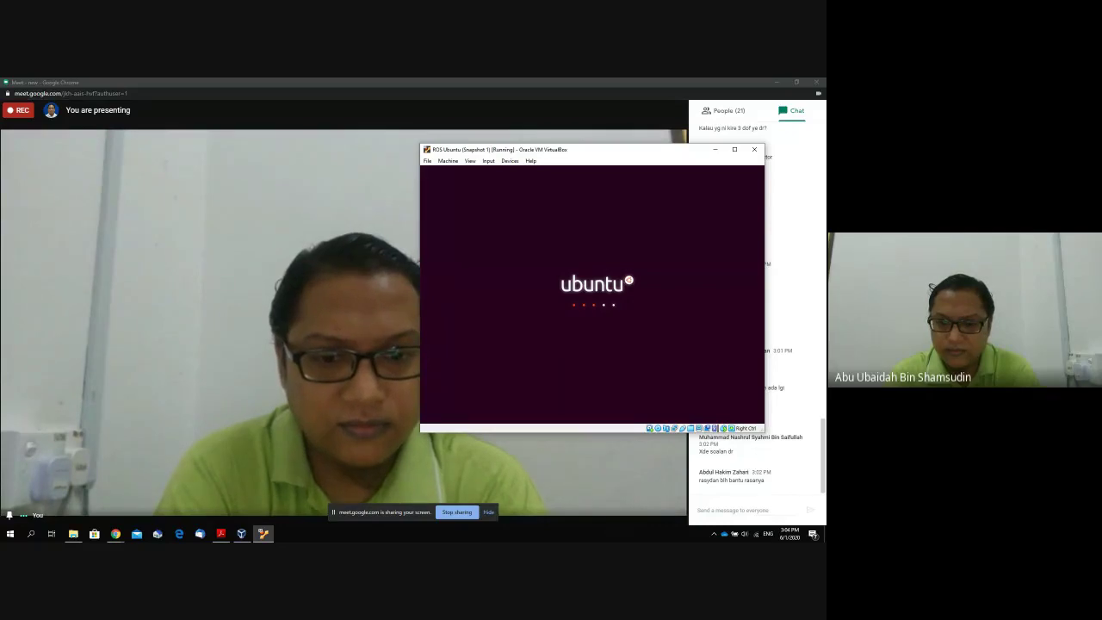
Enter and leave full screen on the Meet call, then check the ROS Ubuntu VM window.
{"action": "double_click", "coordinate": [296, 240]}
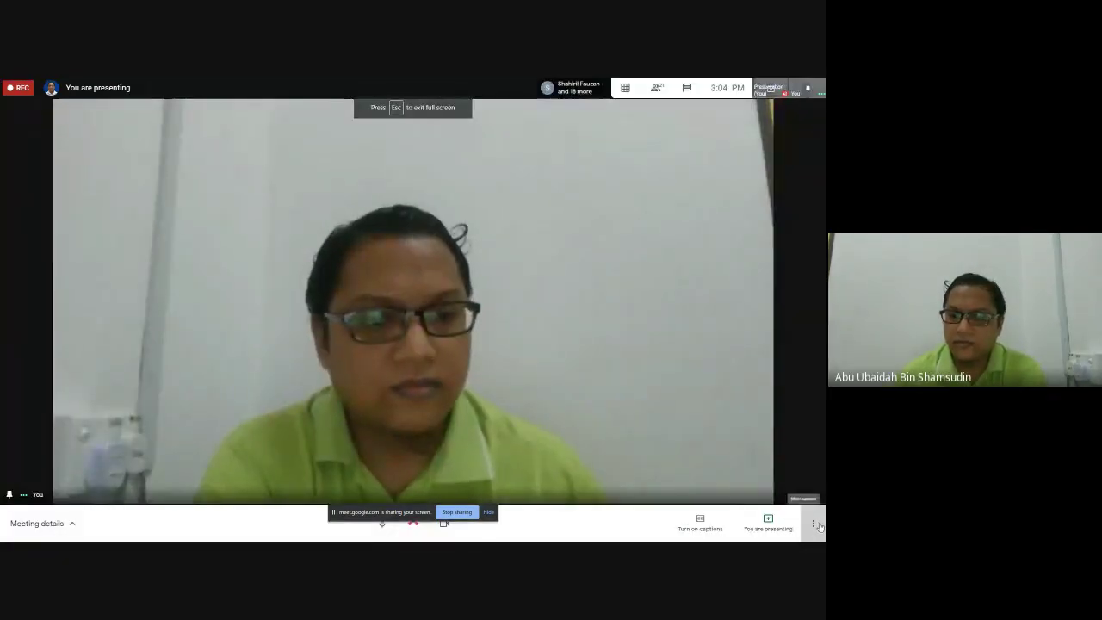
{"action": "left_click", "coordinate": [816, 526]}
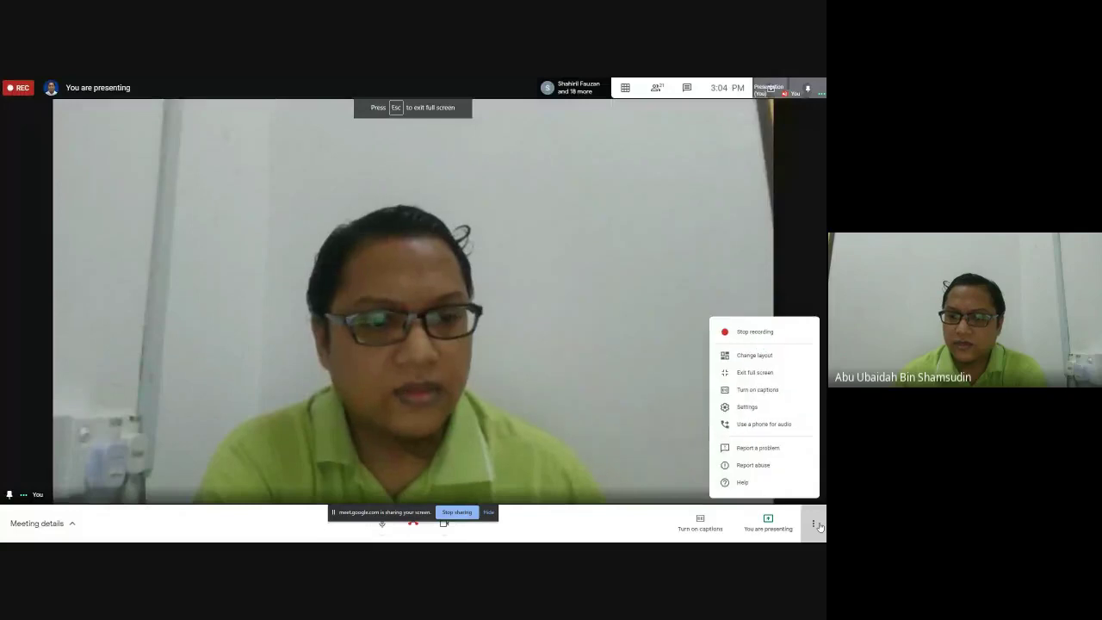
{"action": "left_click", "coordinate": [487, 411]}
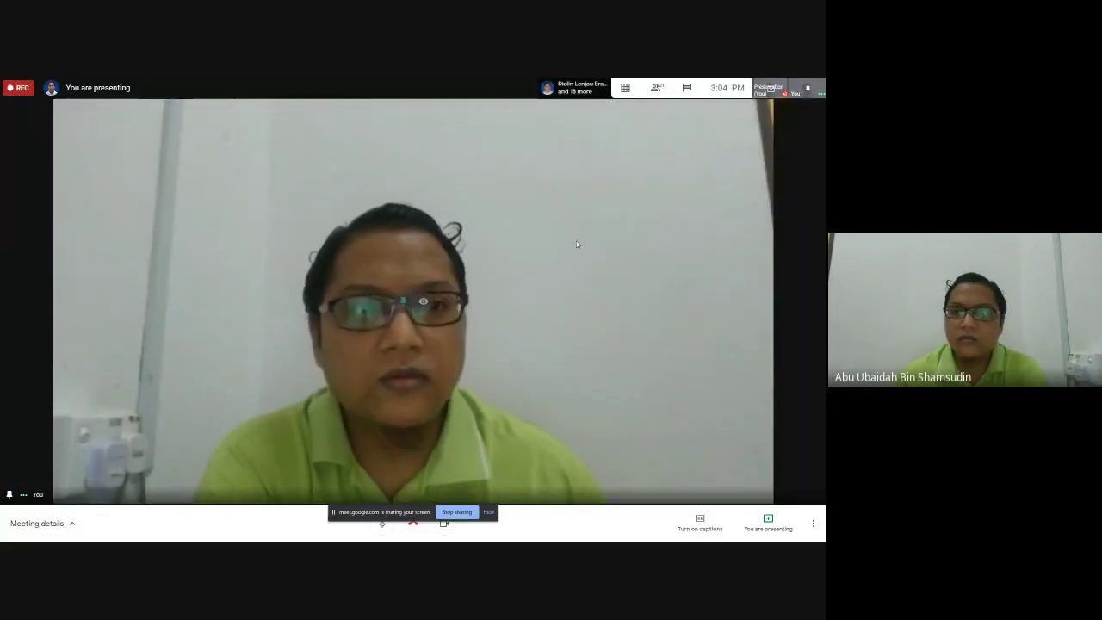
{"action": "key", "text": "Escape"}
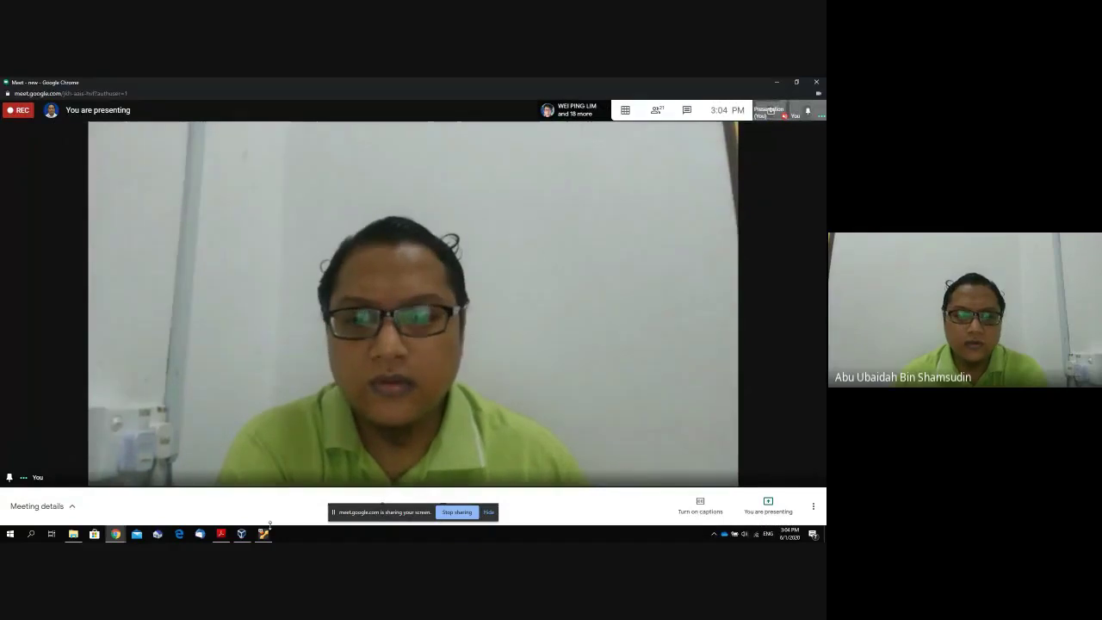
{"action": "left_click", "coordinate": [263, 534]}
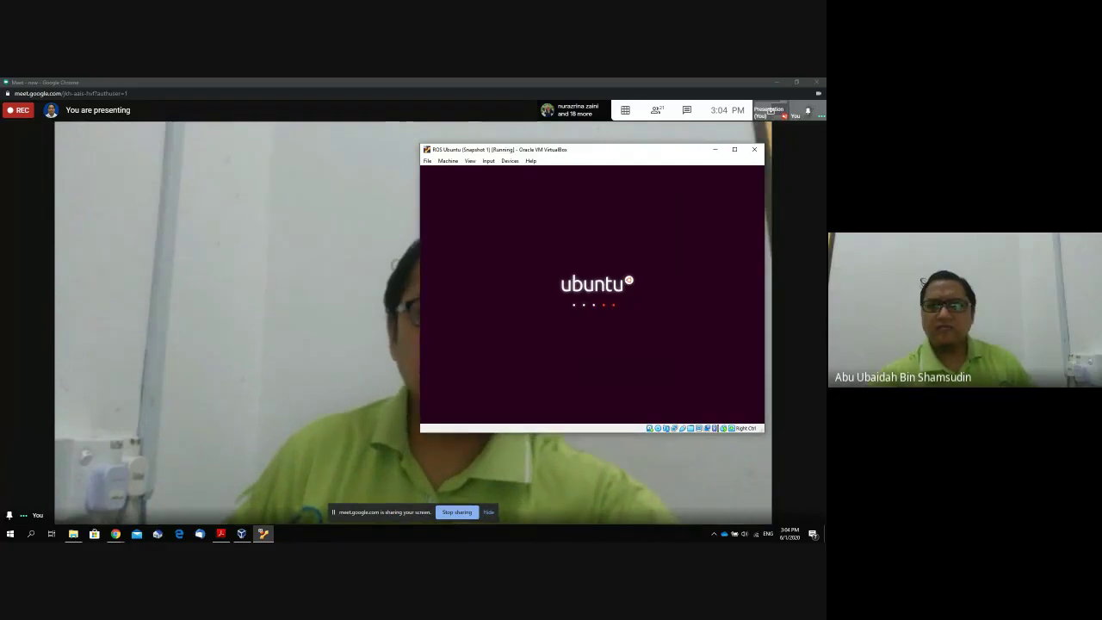
Open the Meet chat and copy the earlier attendance forms link address.
{"action": "left_click", "coordinate": [682, 114]}
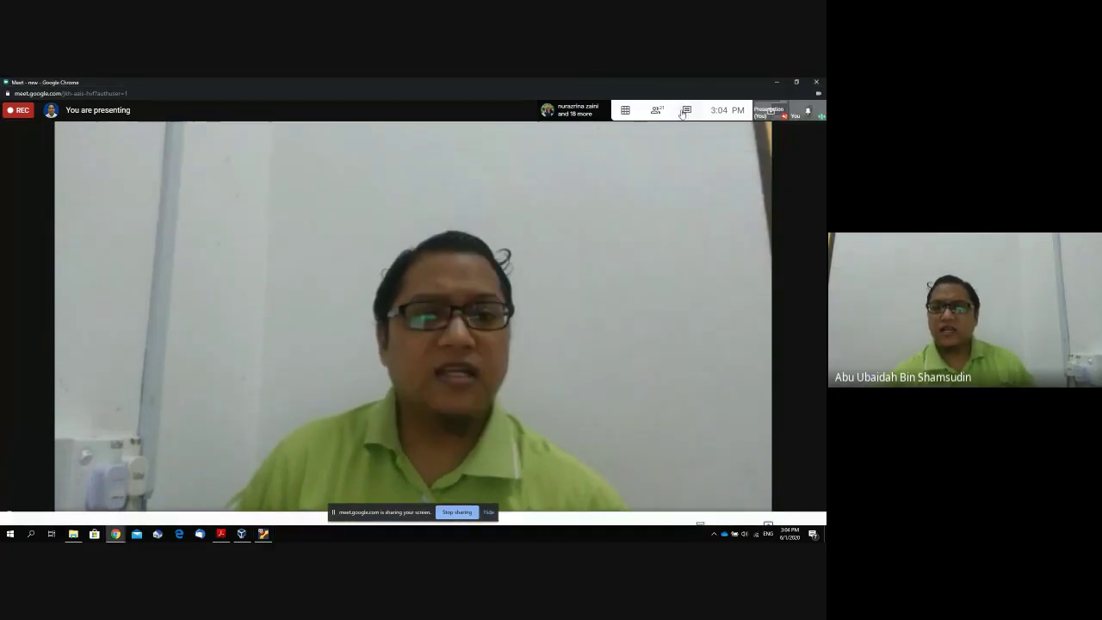
{"action": "left_click", "coordinate": [682, 115]}
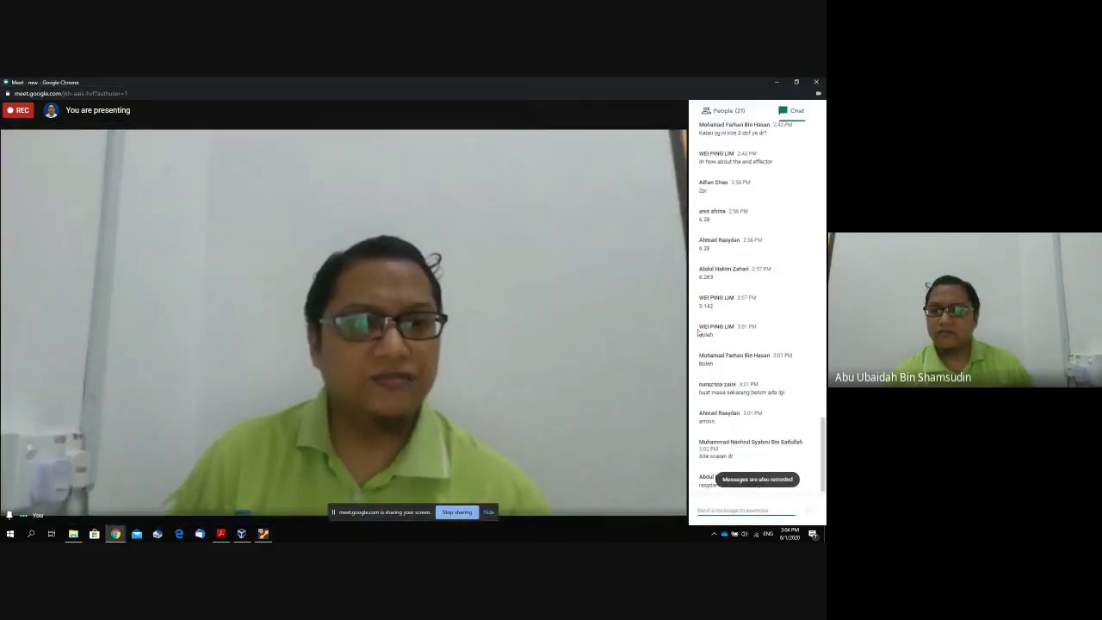
{"action": "scroll", "coordinate": [699, 332], "scroll_direction": "up", "scroll_amount": 15}
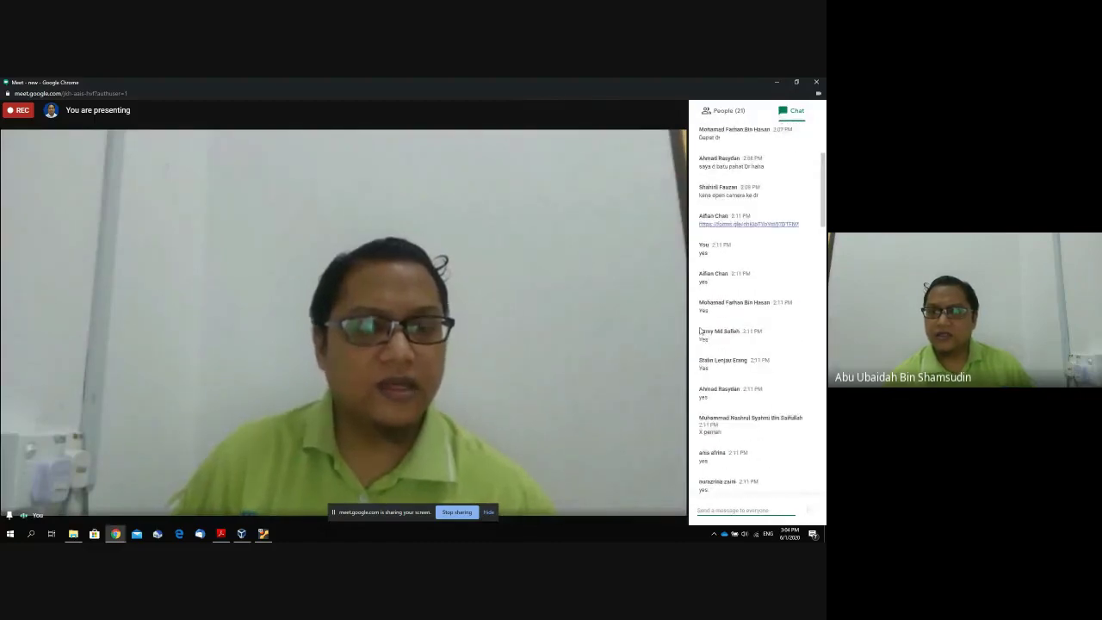
{"action": "scroll", "coordinate": [700, 332], "scroll_direction": "up", "scroll_amount": 3}
{"action": "left_click_drag", "start_coordinate": [799, 328], "coordinate": [699, 328]}
{"action": "right_click", "coordinate": [702, 329]}
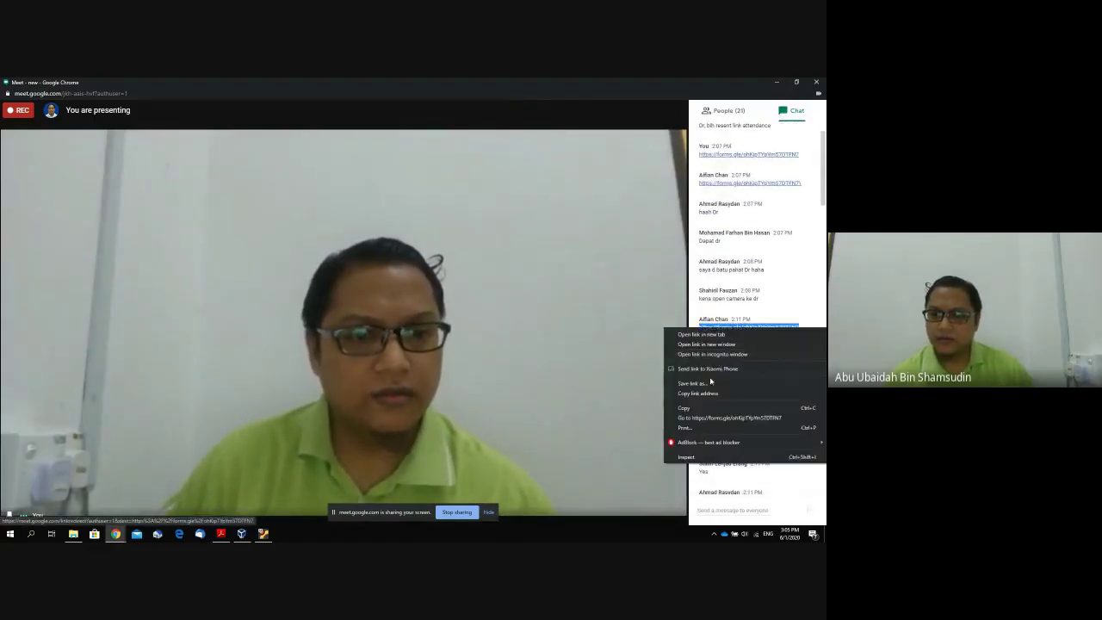
{"action": "left_click", "coordinate": [732, 392]}
Paste the forms link into the Meet chat, send it, and return to the ROS Ubuntu VM.
{"action": "scroll", "coordinate": [734, 390], "scroll_direction": "down", "scroll_amount": 10}
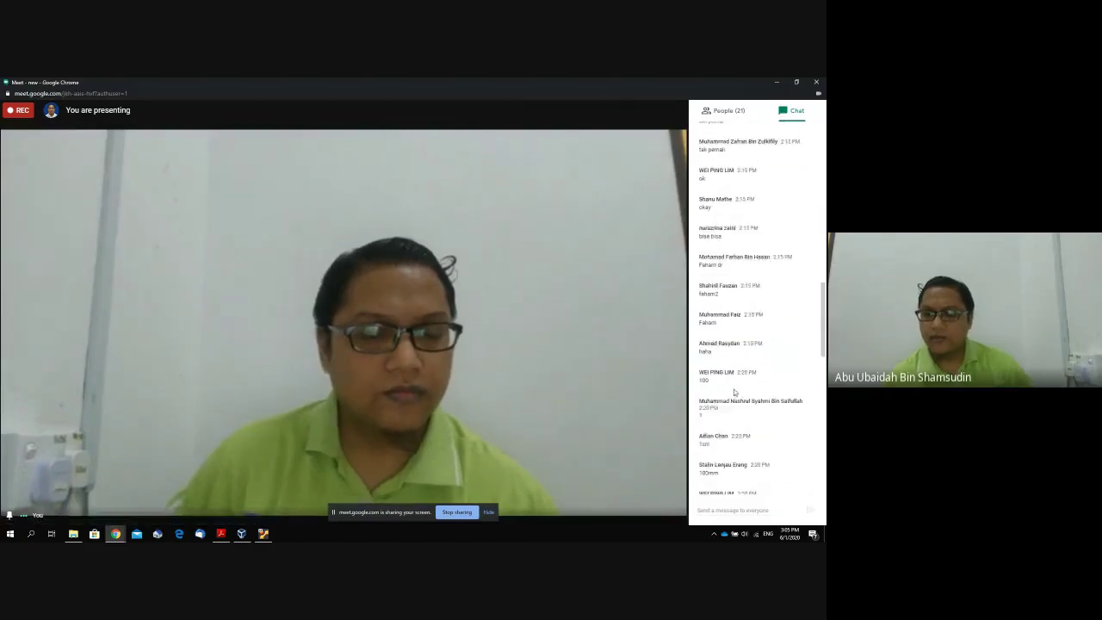
{"action": "scroll", "coordinate": [735, 392], "scroll_direction": "down", "scroll_amount": 10}
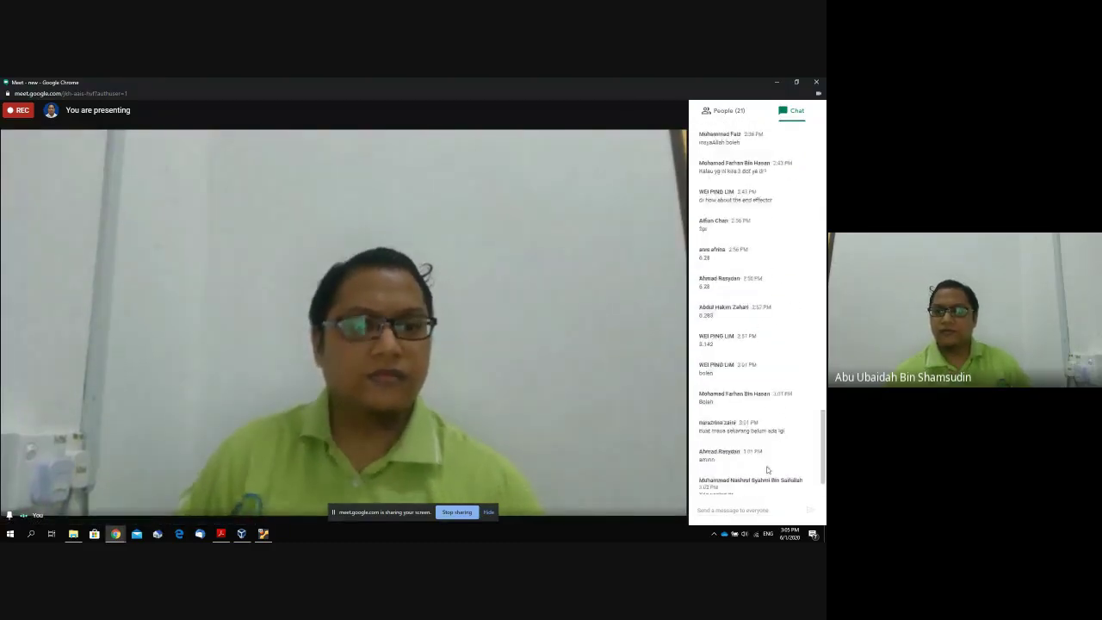
{"action": "scroll", "coordinate": [767, 470], "scroll_direction": "down", "scroll_amount": 3}
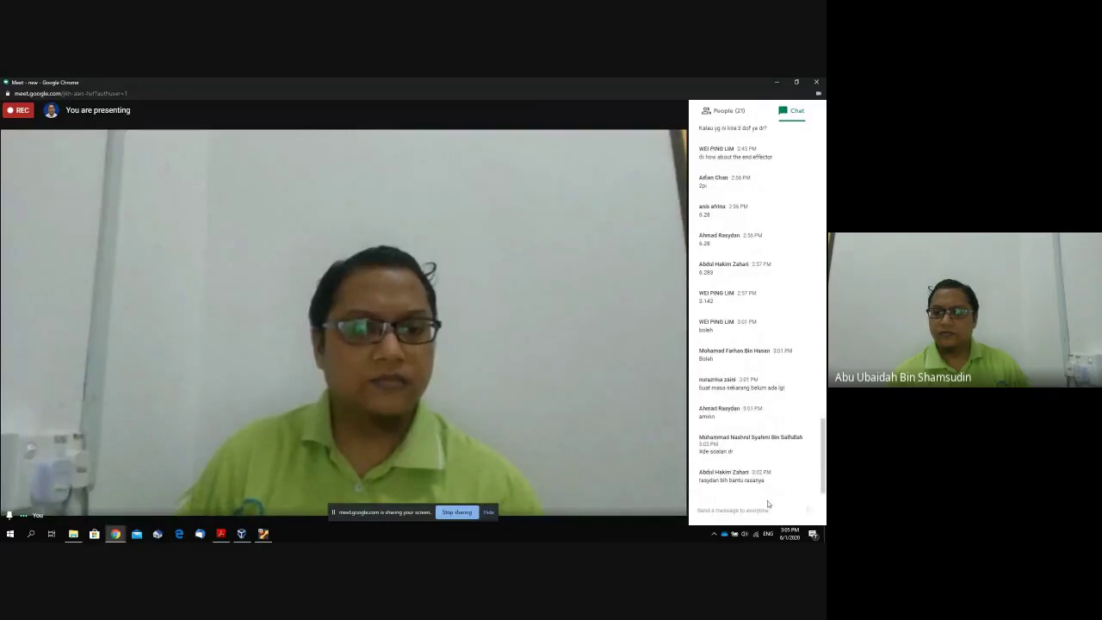
{"action": "right_click", "coordinate": [768, 508]}
{"action": "left_click", "coordinate": [754, 435]}
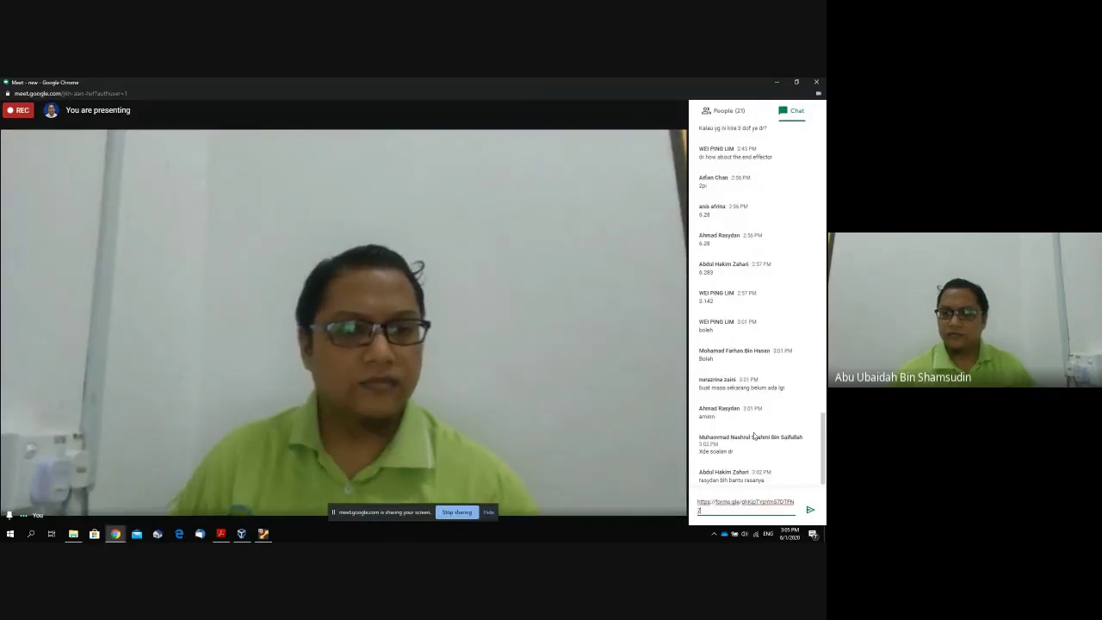
{"action": "key", "text": "Return"}
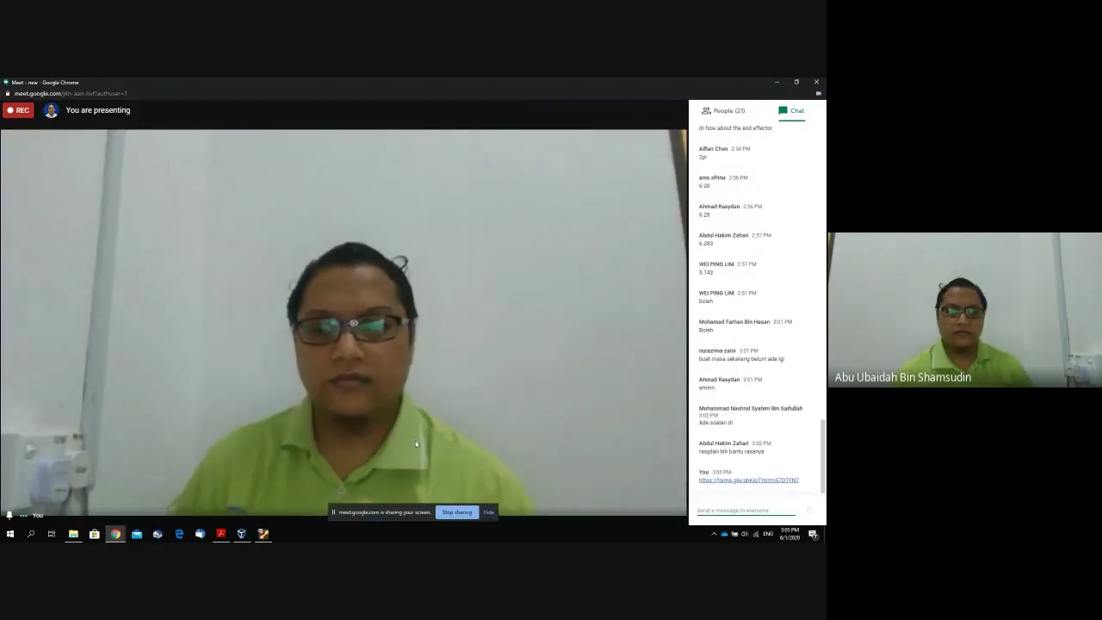
{"action": "left_click", "coordinate": [262, 534]}
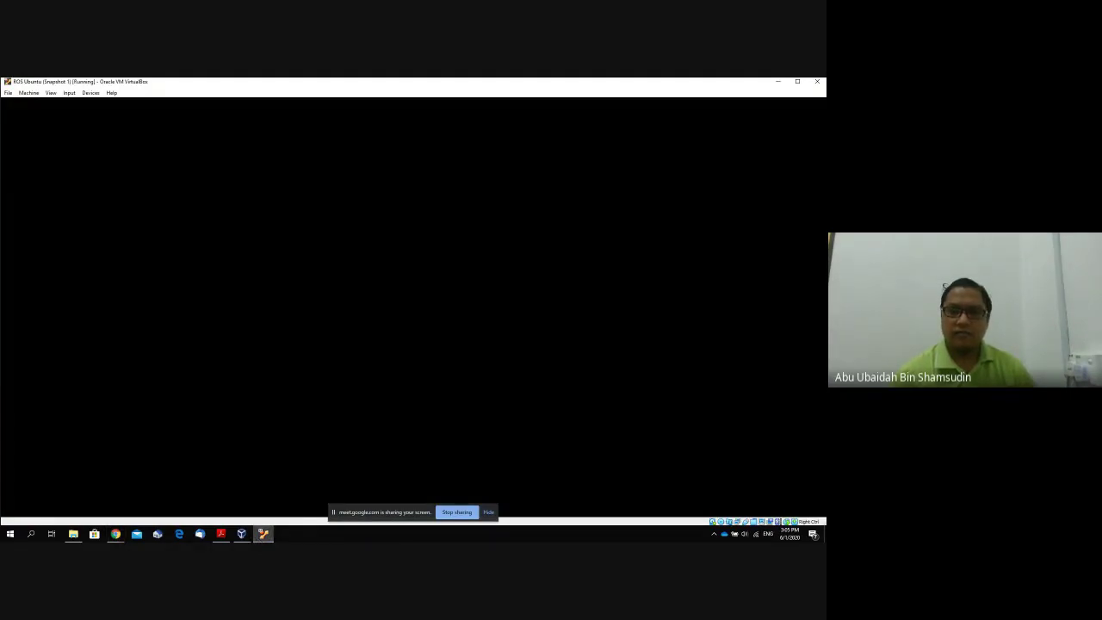
Toggle the ROS Ubuntu VM window's size mode, check VirtualBox Manager, then restore the VM window smaller.
{"action": "left_click", "coordinate": [241, 534]}
{"action": "left_click", "coordinate": [262, 534]}
{"action": "left_click", "coordinate": [797, 82]}
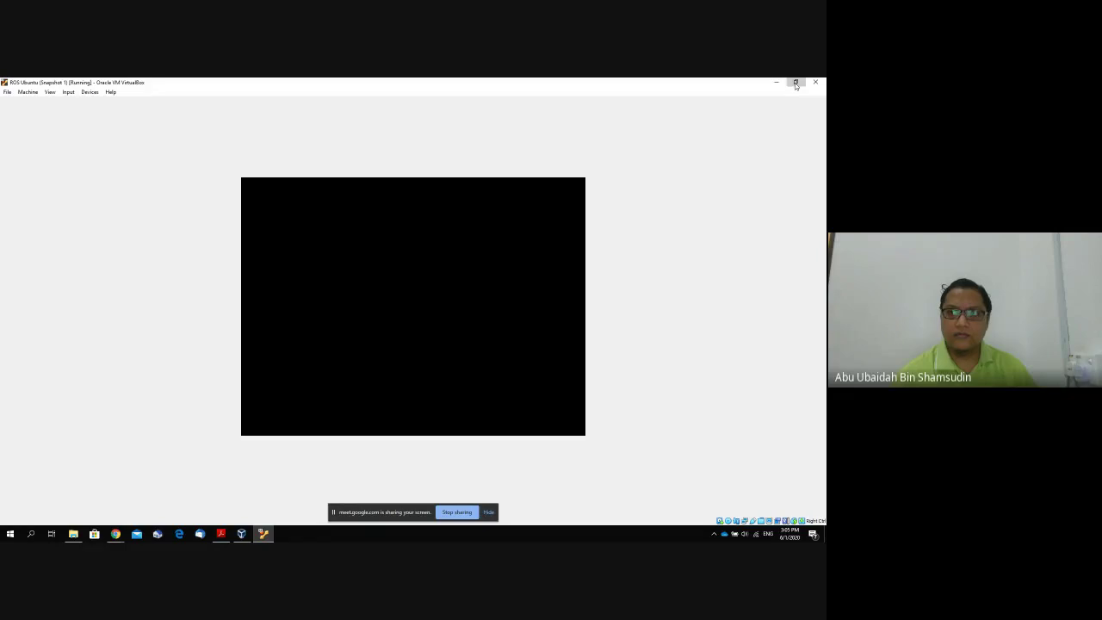
{"action": "left_click", "coordinate": [796, 83]}
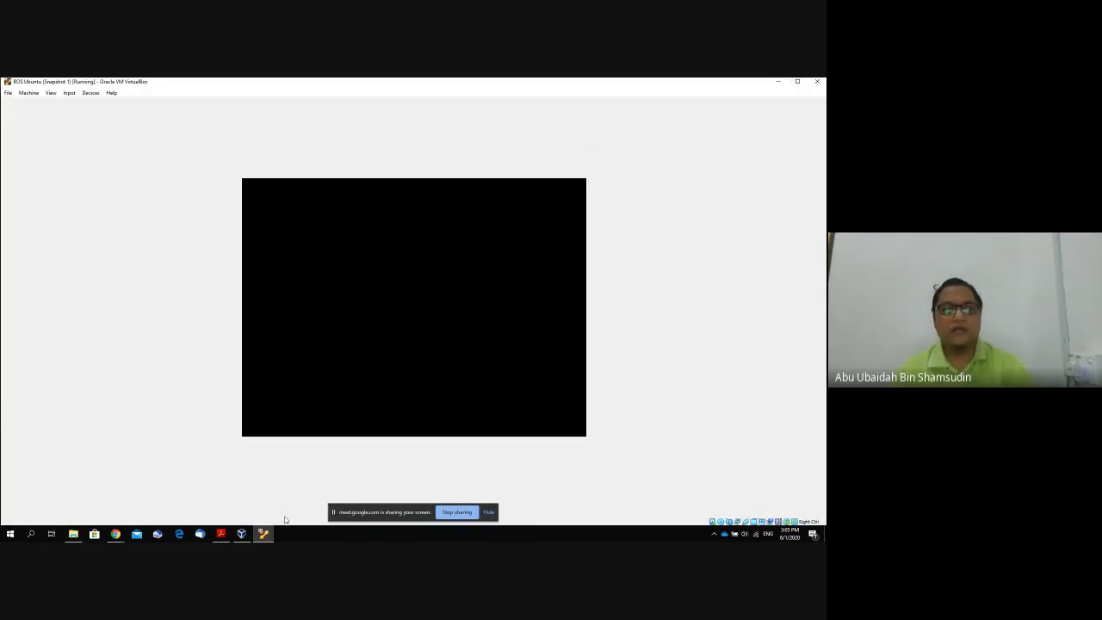
{"action": "mouse_move", "coordinate": [242, 534]}
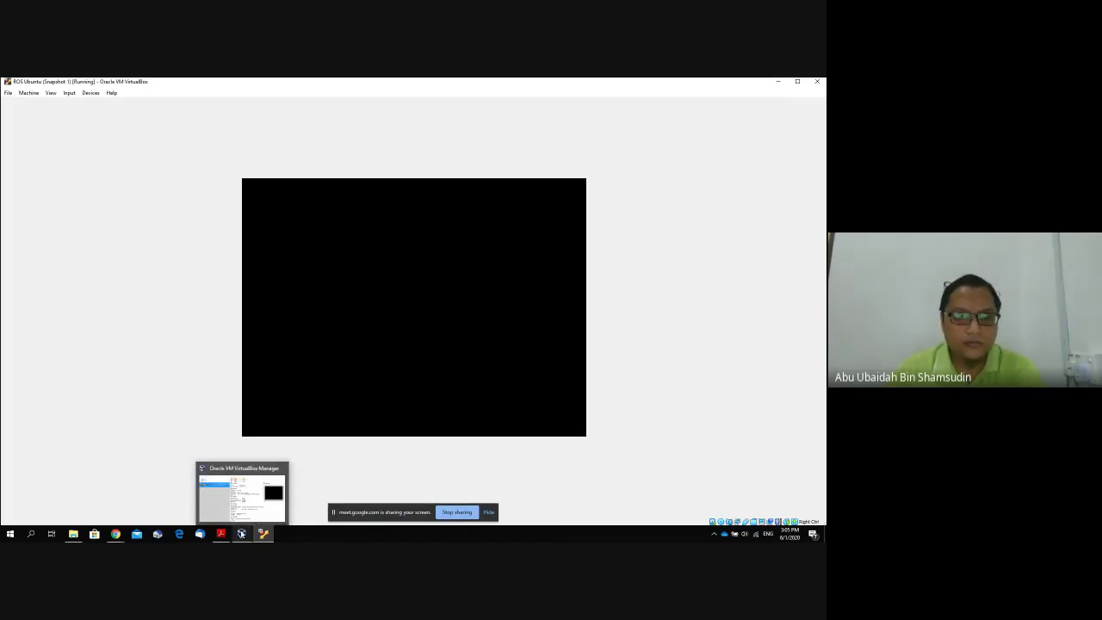
{"action": "left_click", "coordinate": [242, 534]}
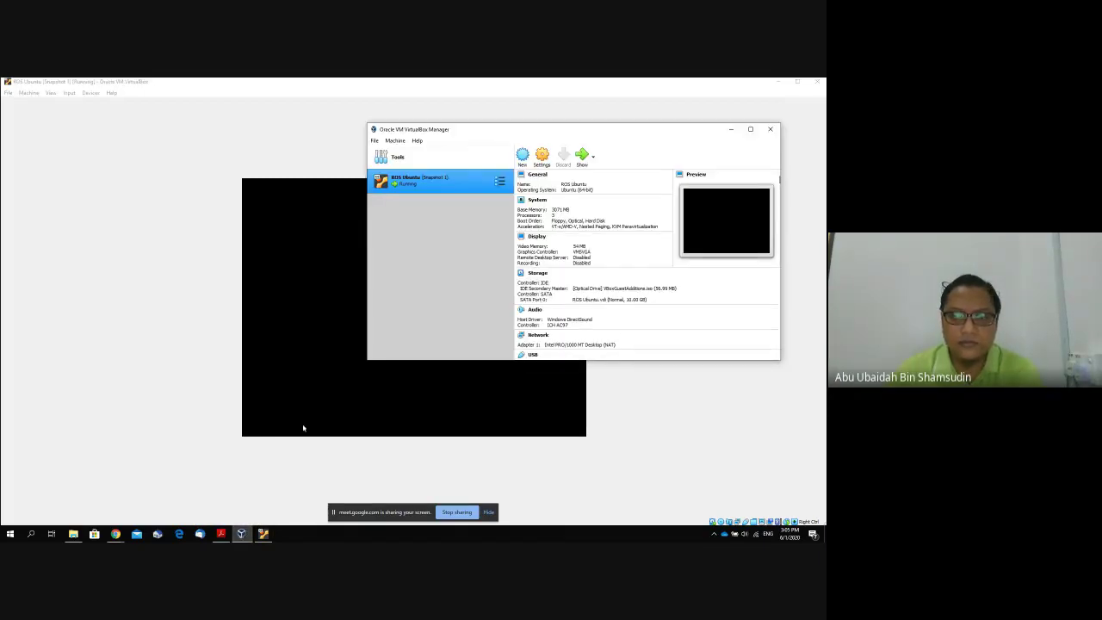
{"action": "left_click", "coordinate": [304, 427]}
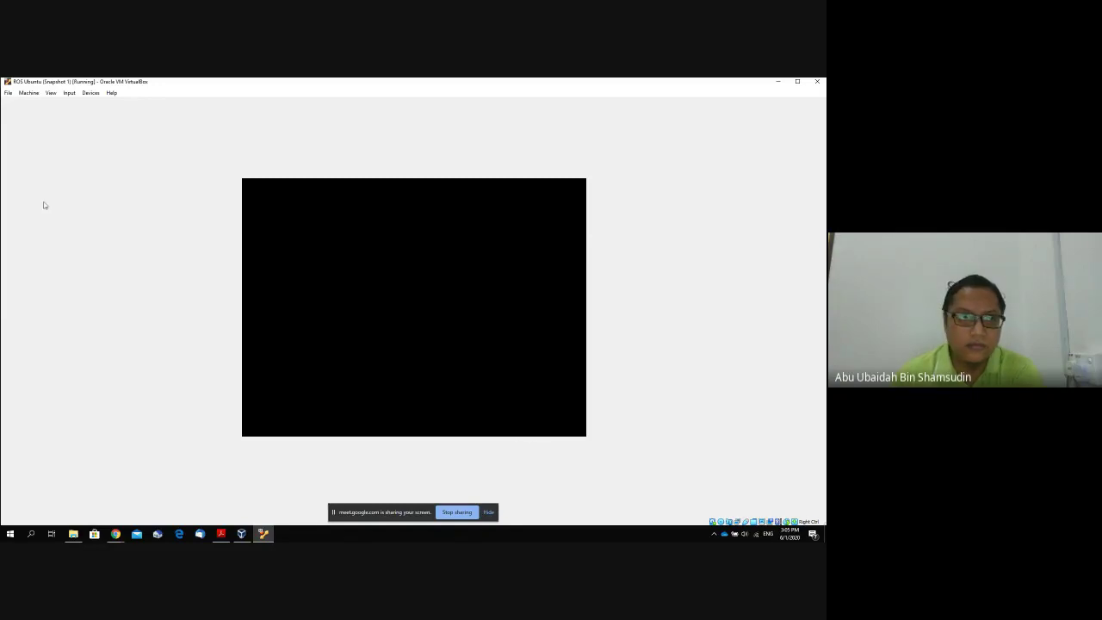
{"action": "double_click", "coordinate": [704, 83]}
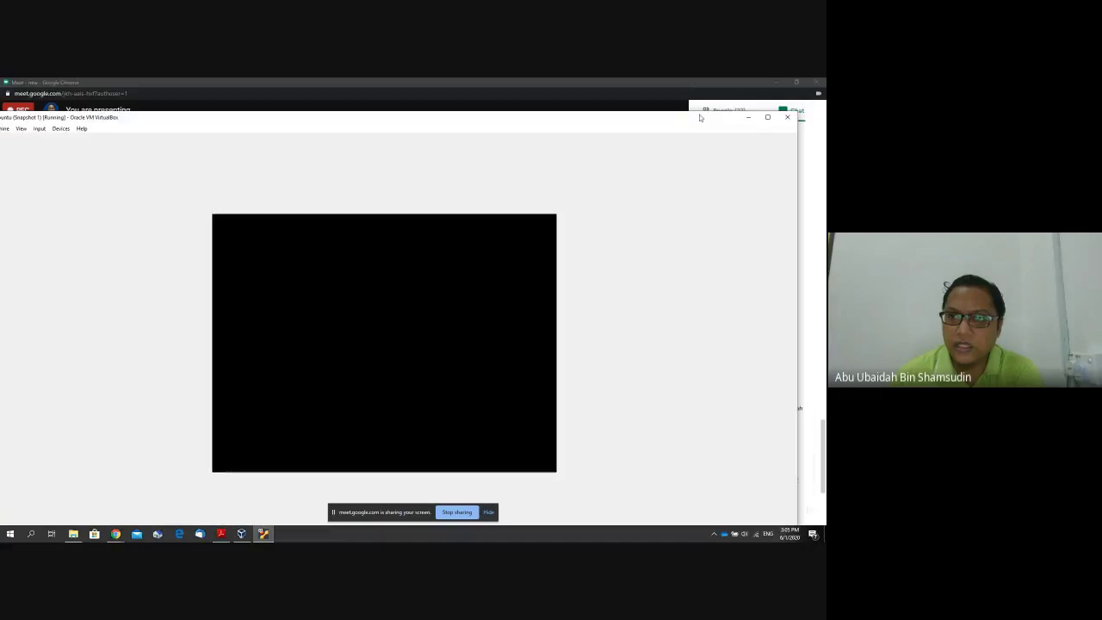
Power off the ROS Ubuntu VM, start it again, and move its window to the centre.
{"action": "left_click", "coordinate": [789, 118]}
{"action": "left_click", "coordinate": [364, 372]}
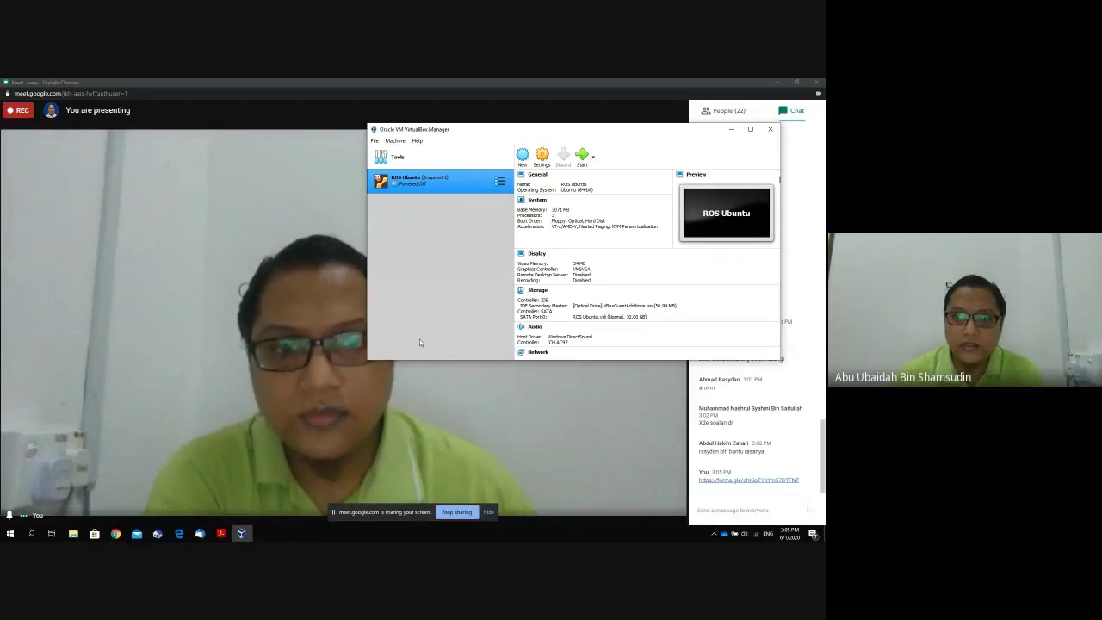
{"action": "left_click", "coordinate": [582, 155]}
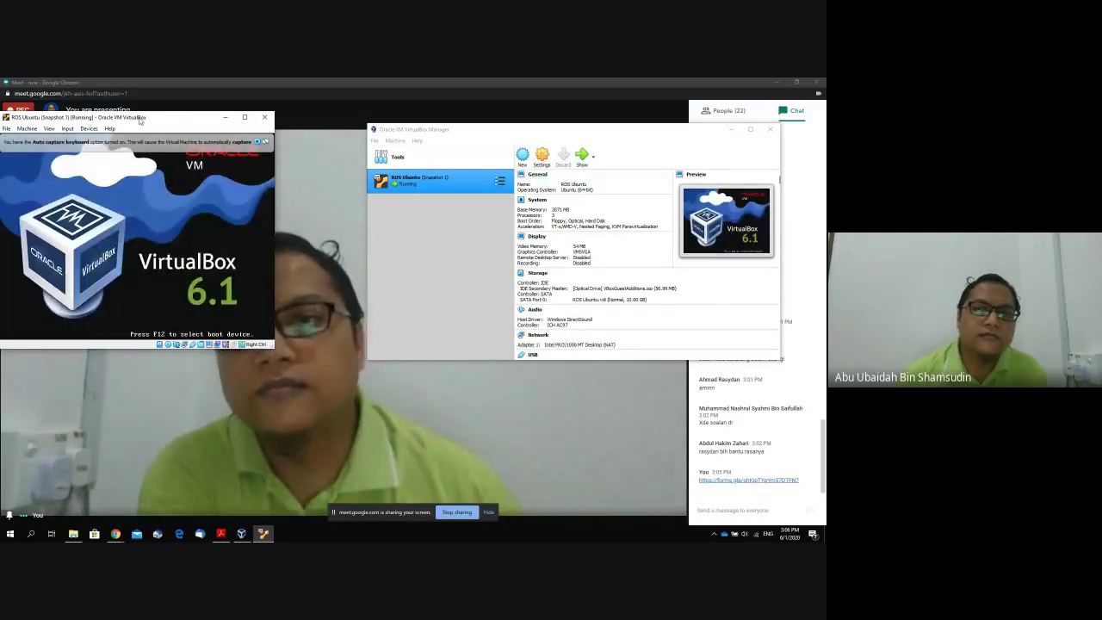
{"action": "left_click_drag", "start_coordinate": [143, 121], "coordinate": [574, 151]}
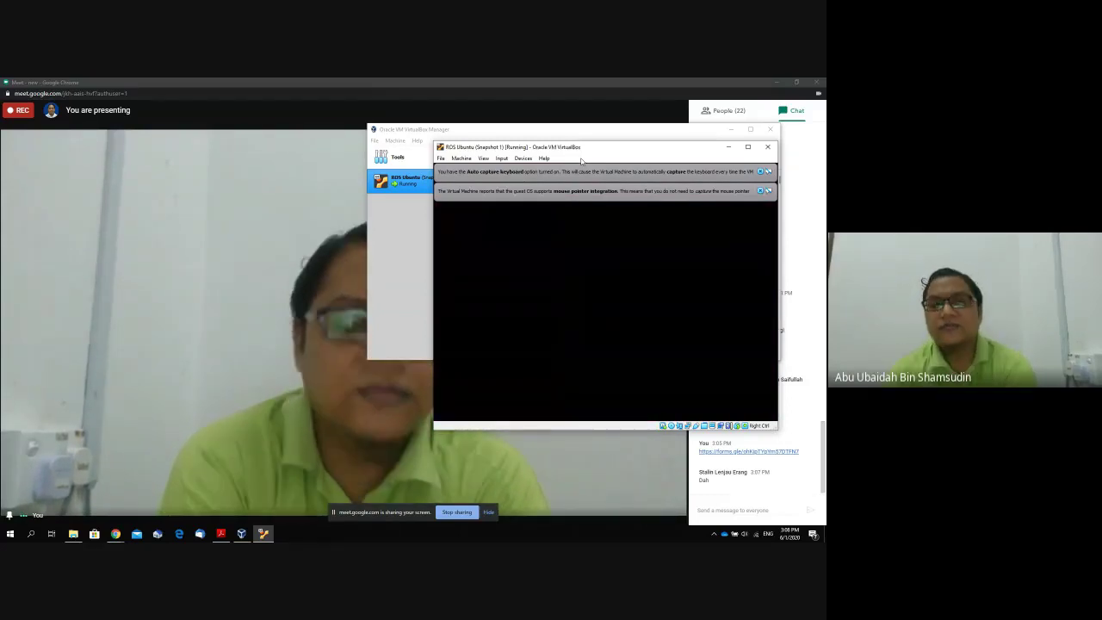
Maximize the restarted ROS Ubuntu VM window and let Ubuntu boot to the desktop.
{"action": "double_click", "coordinate": [581, 148]}
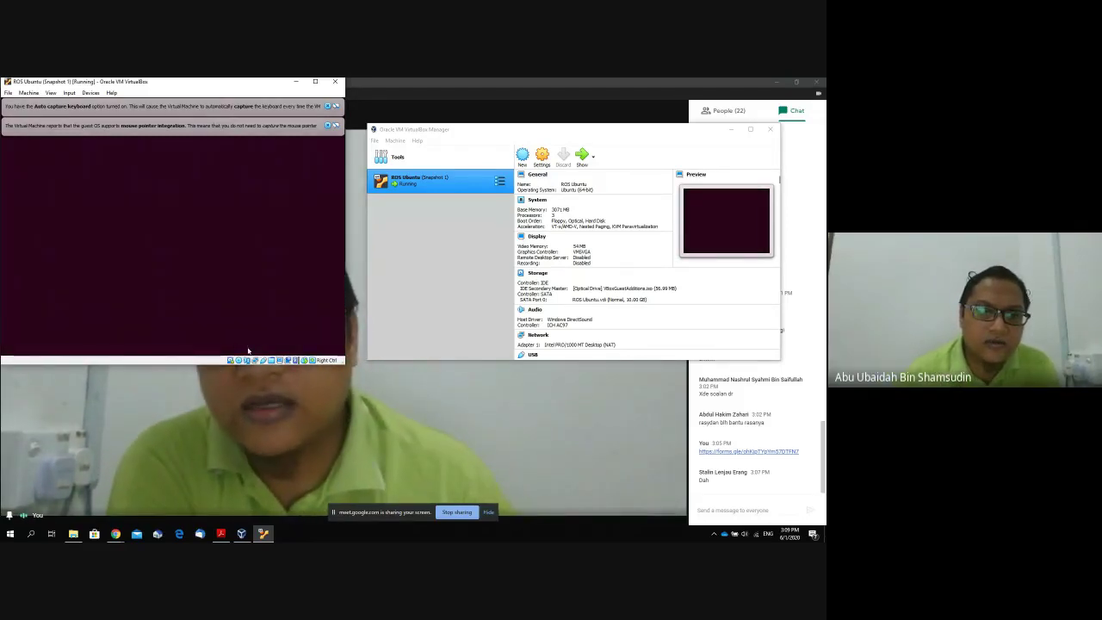
Dismiss the mouse-integration, keyboard-capture and Low Disk Space notices, then launch Firefox in Ubuntu.
{"action": "left_click", "coordinate": [335, 127]}
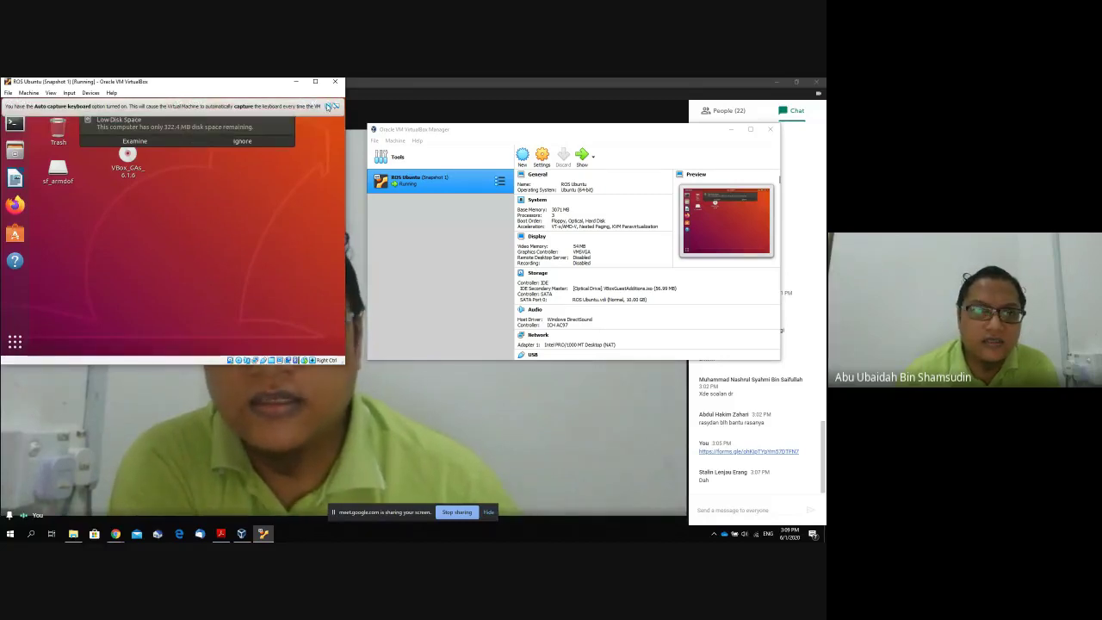
{"action": "left_click", "coordinate": [327, 106]}
{"action": "left_click", "coordinate": [236, 143]}
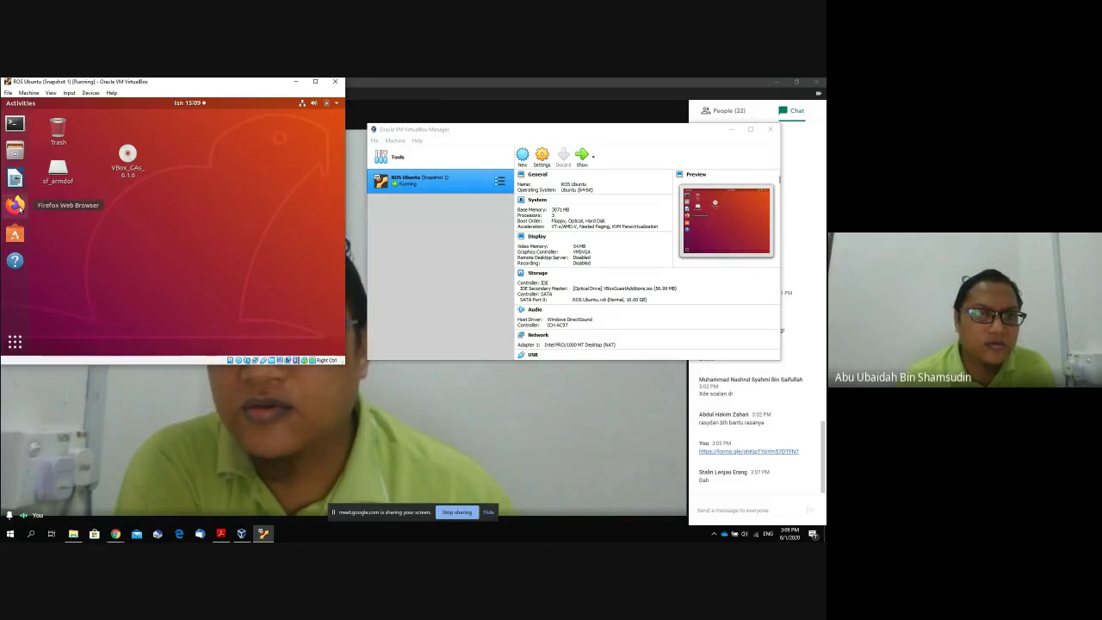
{"action": "left_click", "coordinate": [16, 205]}
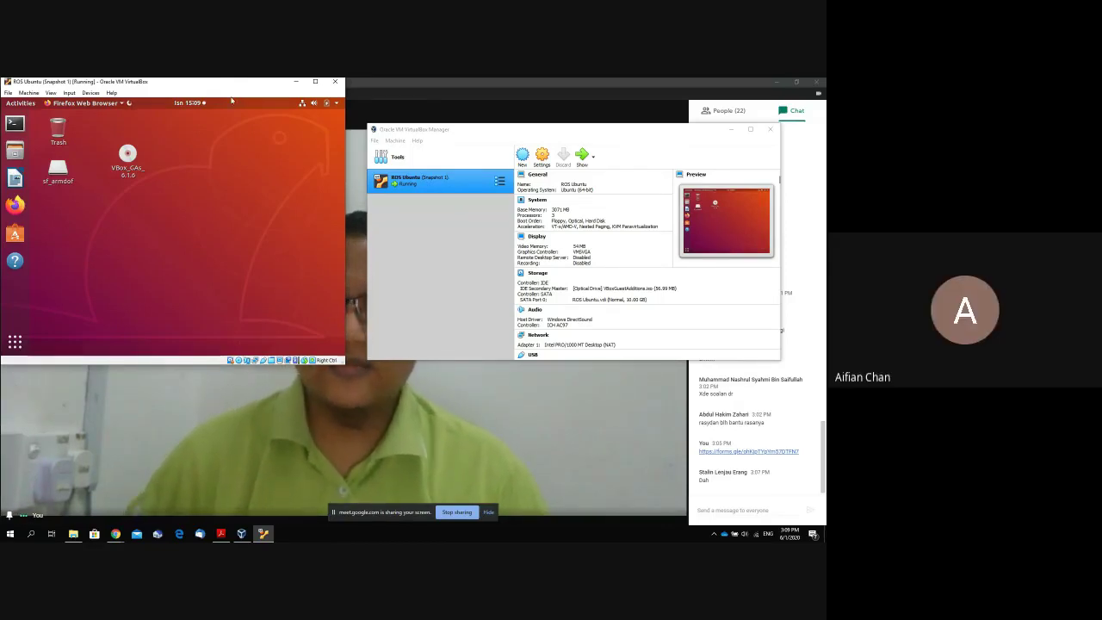
Maximize the VM window, glance at the Chrome windows, and return to the VM.
{"action": "left_click", "coordinate": [315, 82]}
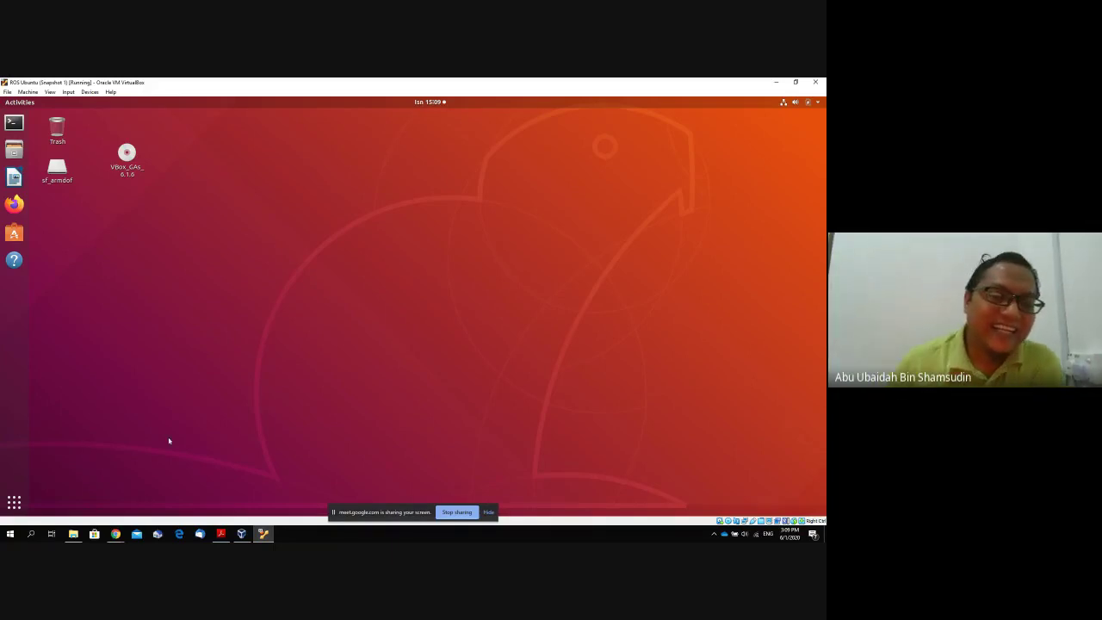
{"action": "left_click", "coordinate": [121, 534]}
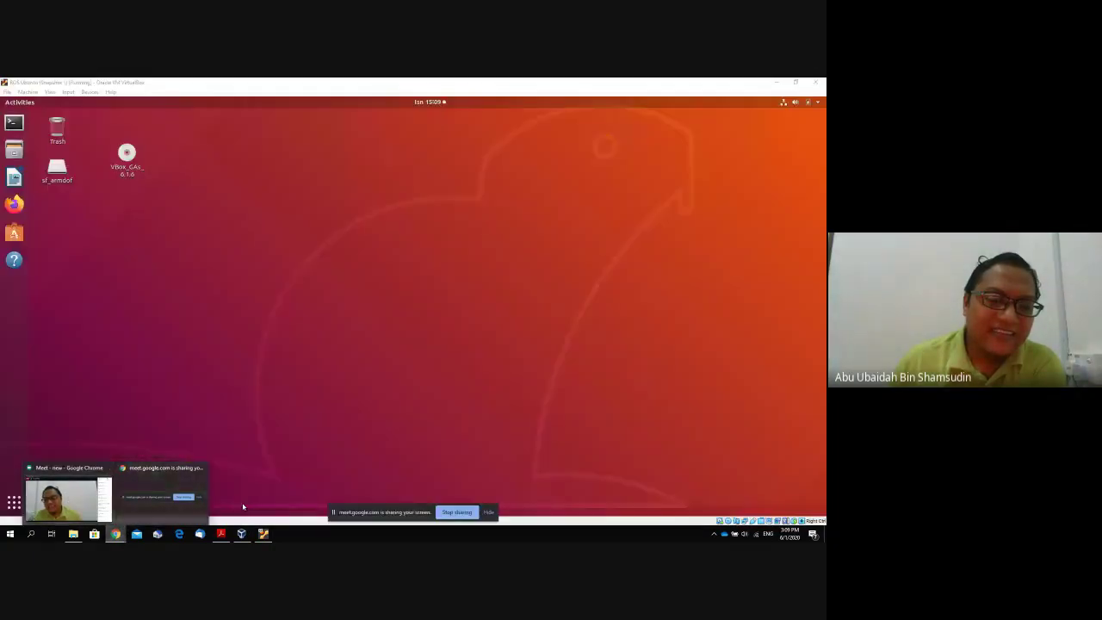
{"action": "left_click", "coordinate": [257, 491]}
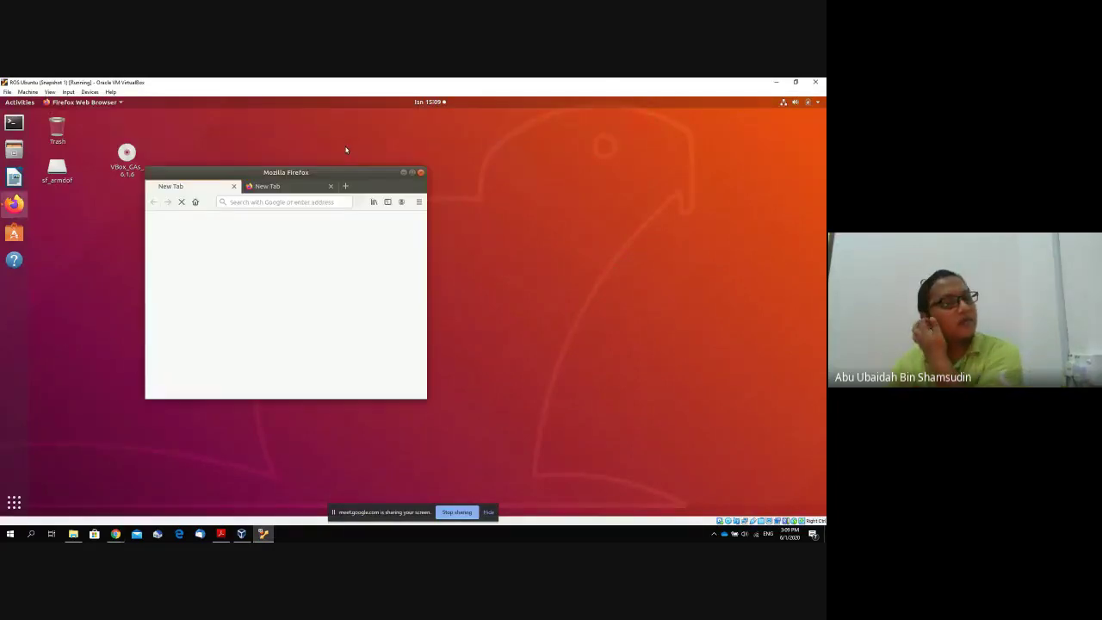
Maximize Firefox, close the empty tab and open web.whatsapp.com.
{"action": "left_click", "coordinate": [413, 173]}
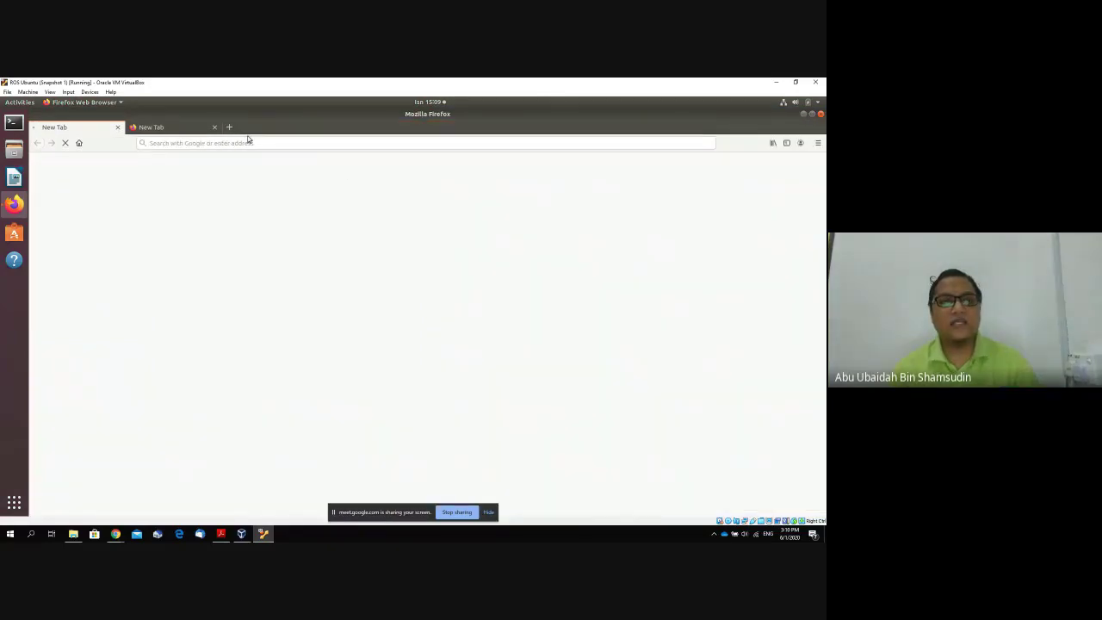
{"action": "left_click", "coordinate": [214, 127]}
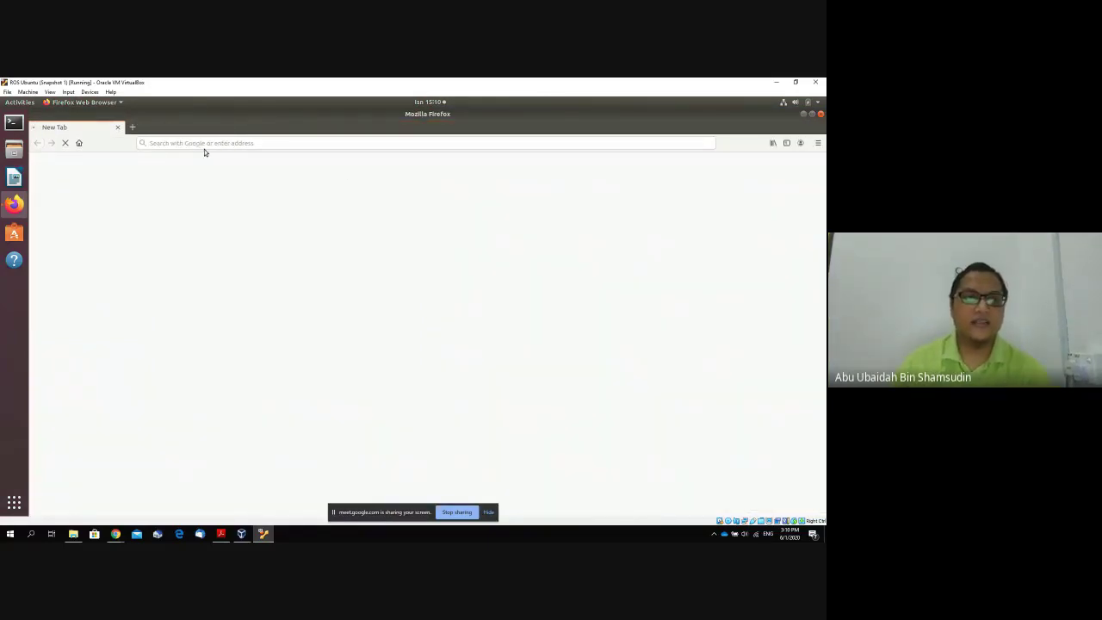
{"action": "left_click", "coordinate": [253, 146]}
{"action": "type", "text": "web"}
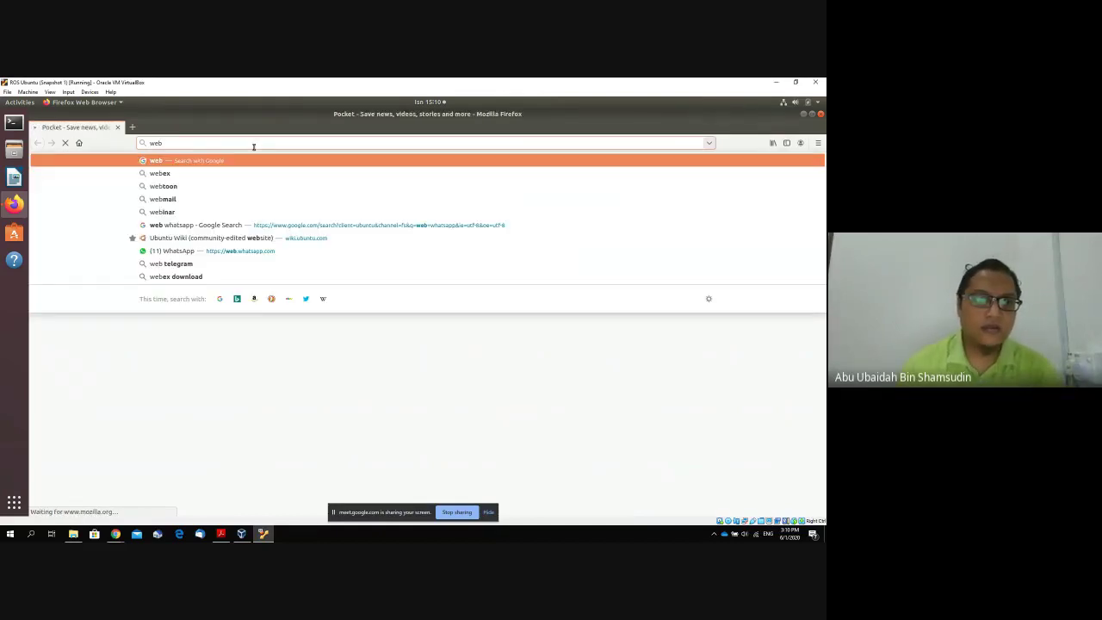
{"action": "left_click", "coordinate": [180, 251]}
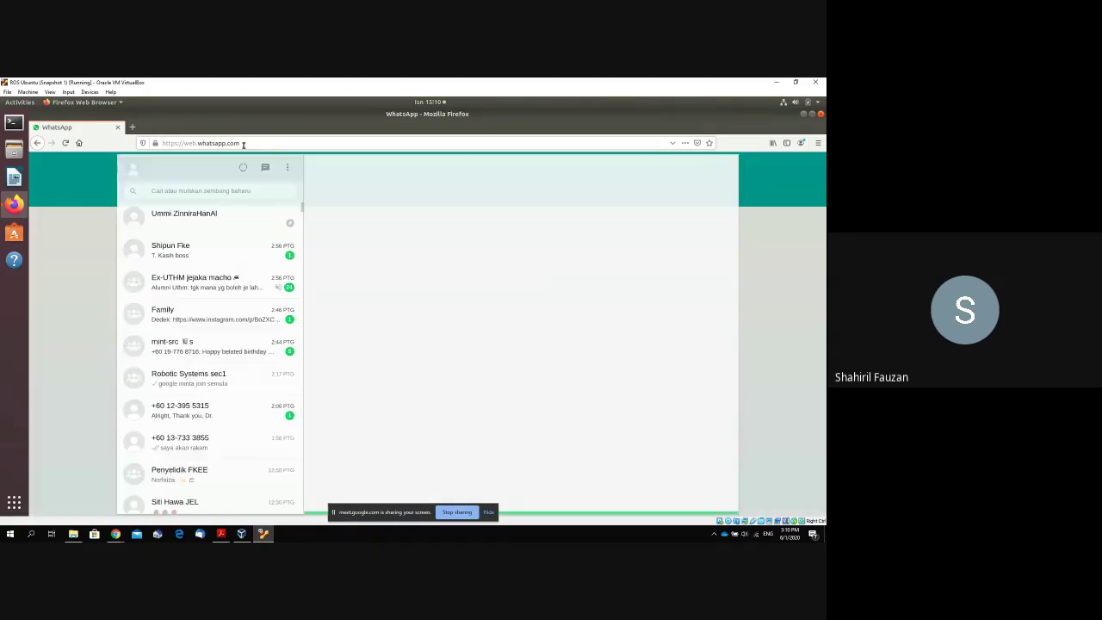
Download robotikdof.zip from the WhatsApp chat and save it to disk.
{"action": "left_click", "coordinate": [203, 221]}
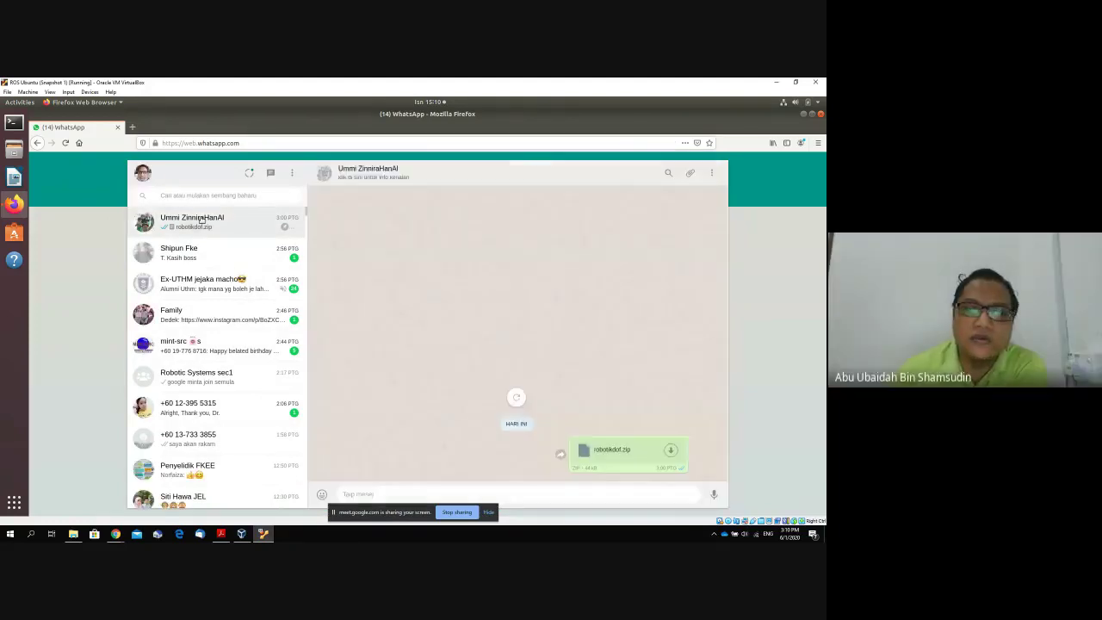
{"action": "left_click", "coordinate": [671, 451]}
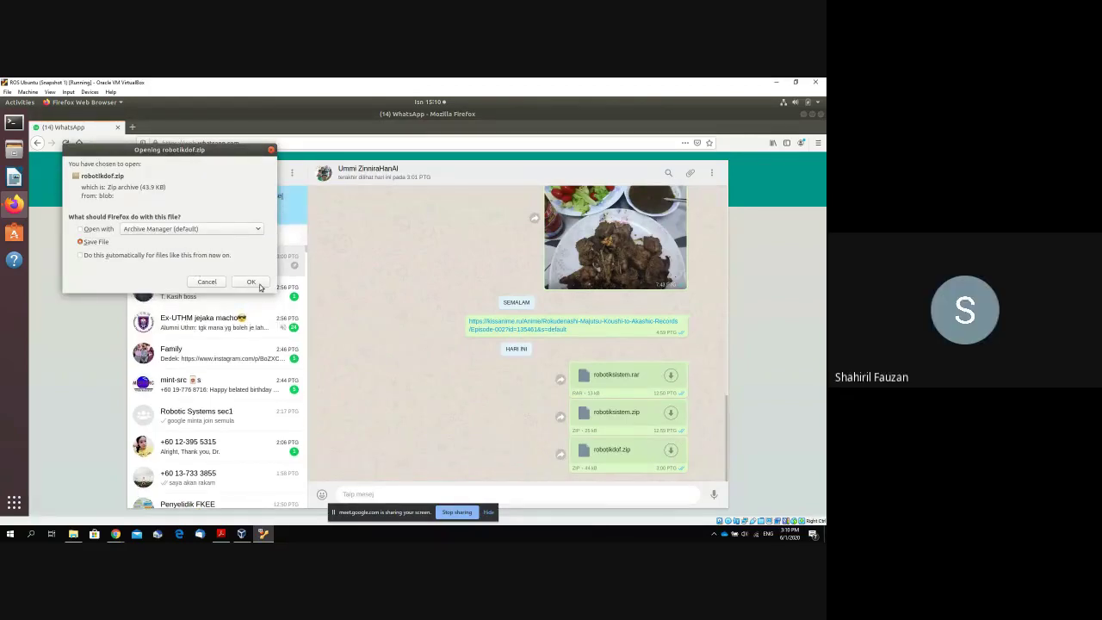
{"action": "key", "text": "Return"}
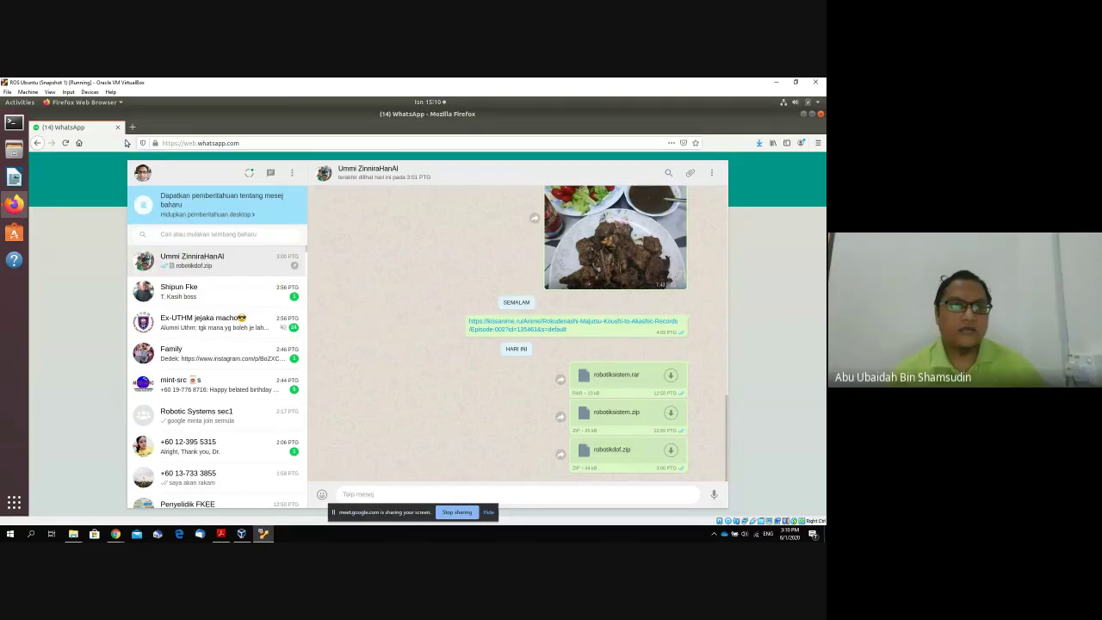
Close Firefox and extract robotikdof.zip in the Downloads folder using Extract Here.
{"action": "left_click", "coordinate": [118, 127]}
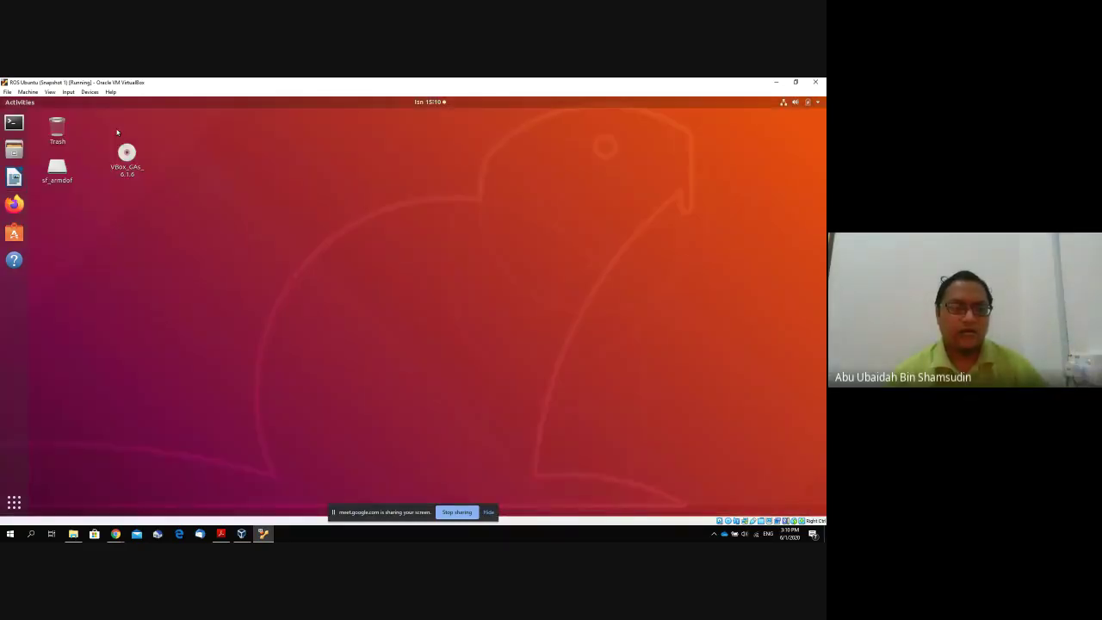
{"action": "left_click", "coordinate": [14, 150]}
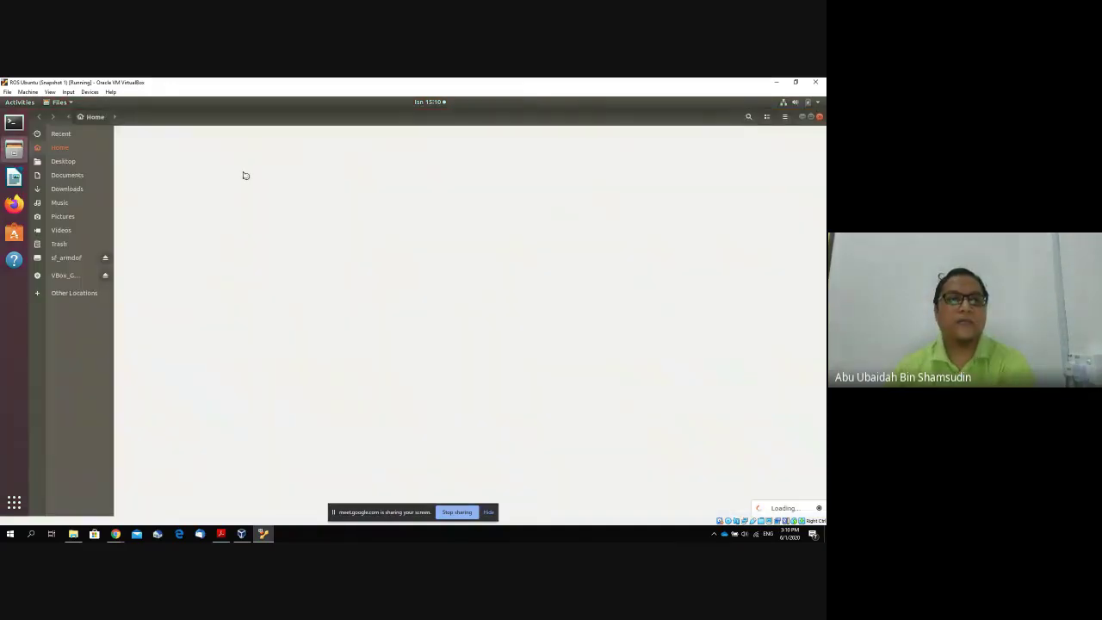
{"action": "left_click", "coordinate": [86, 189]}
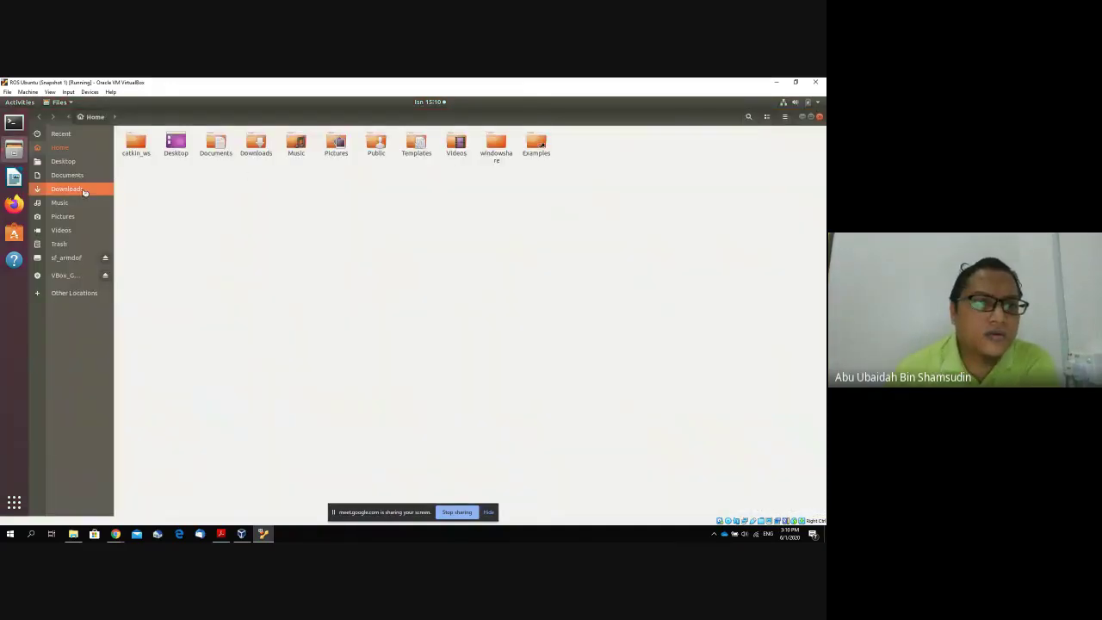
{"action": "left_click", "coordinate": [144, 159]}
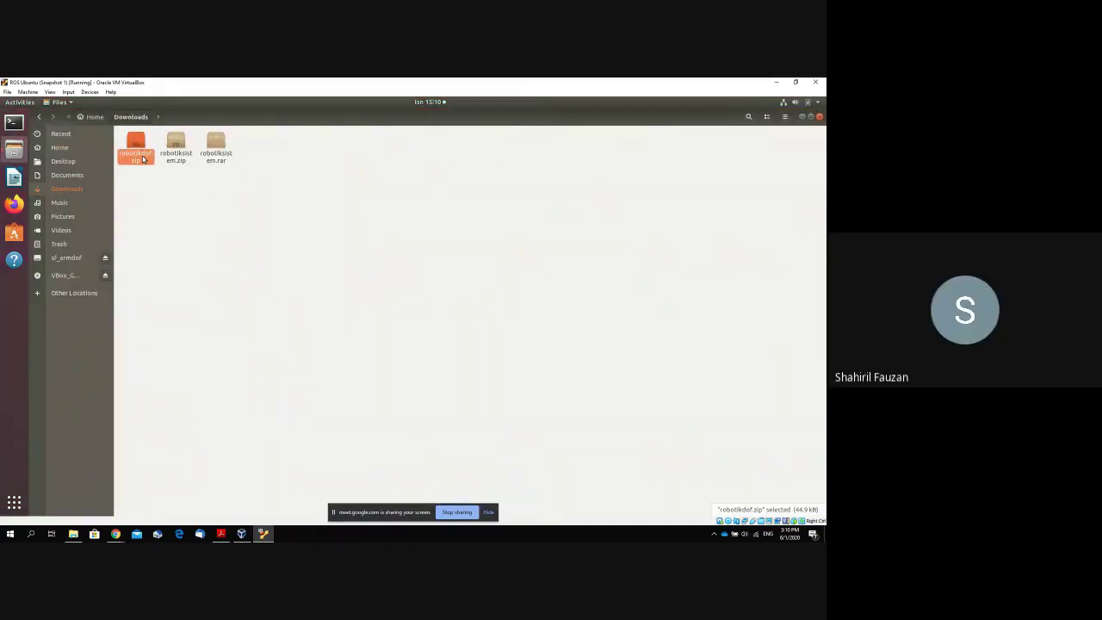
{"action": "right_click", "coordinate": [147, 162]}
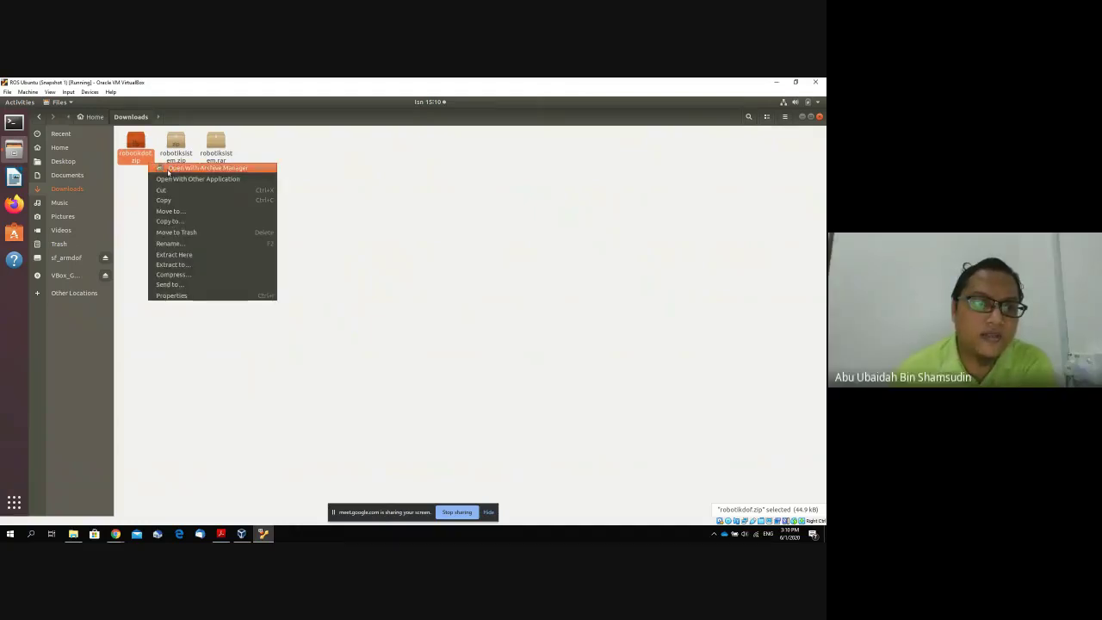
{"action": "left_click", "coordinate": [218, 253]}
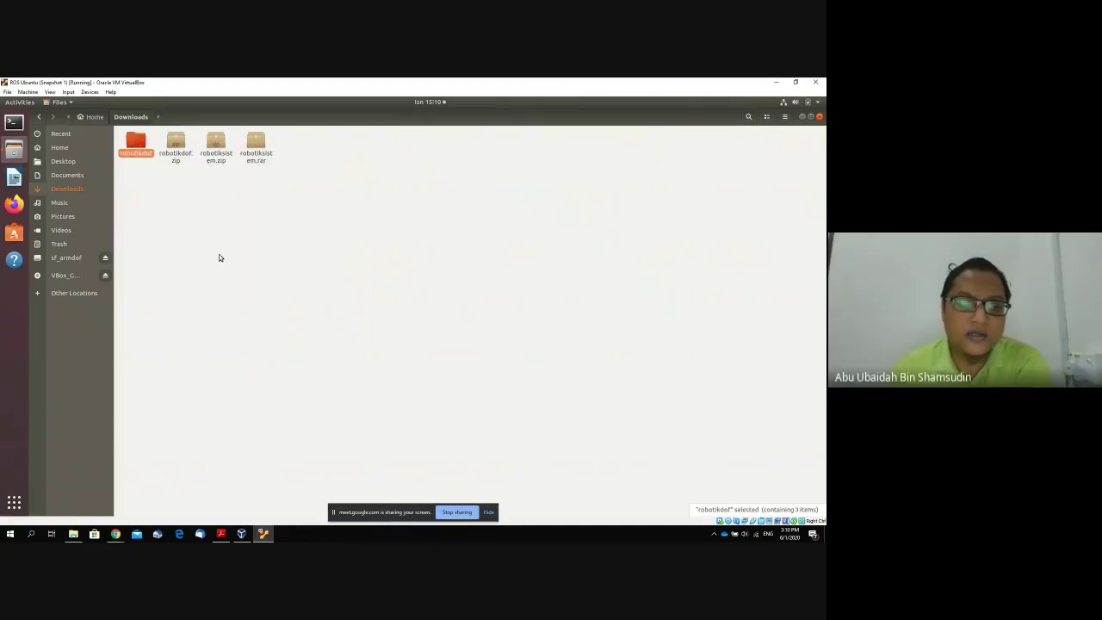
Paste the extracted robotikdof folder into Home/catkin_ws/src.
{"action": "left_click", "coordinate": [184, 227]}
{"action": "double_click", "coordinate": [138, 147]}
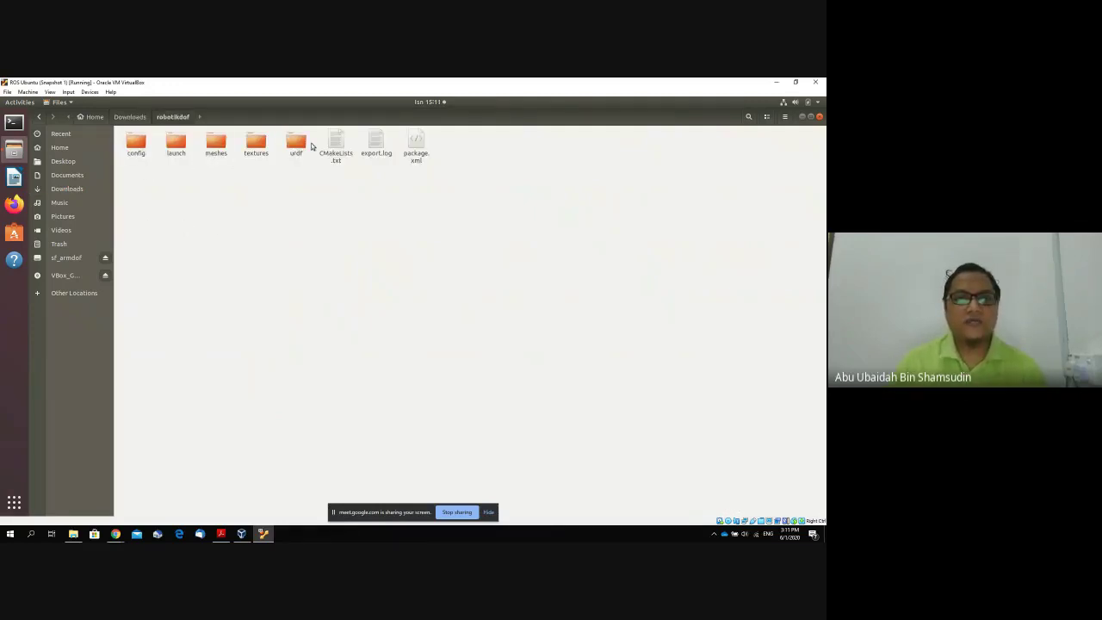
{"action": "left_click", "coordinate": [143, 122]}
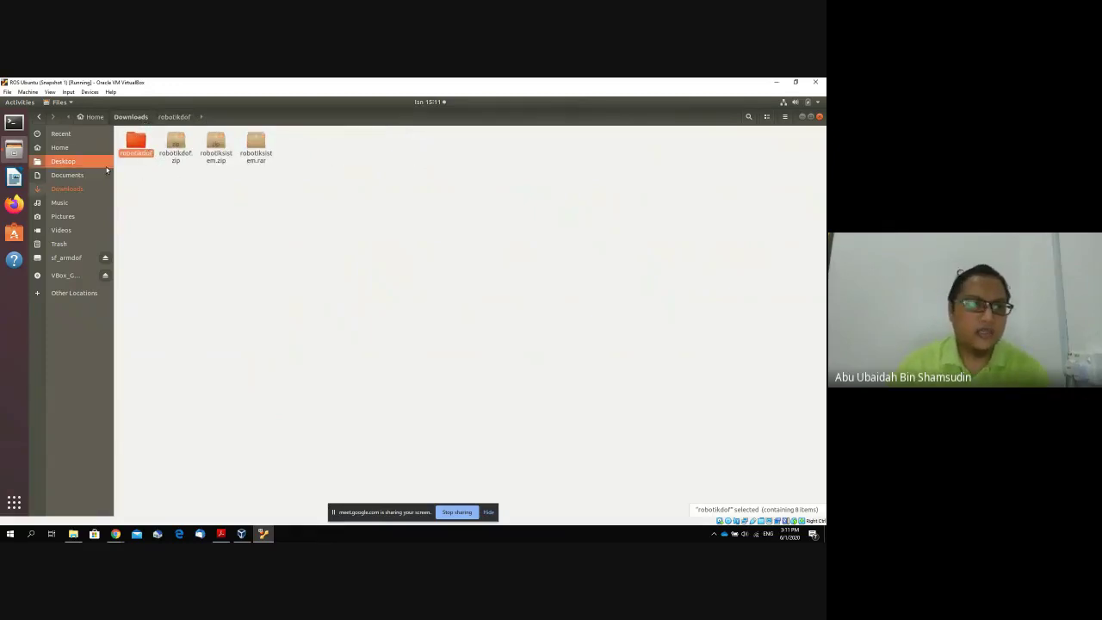
{"action": "left_click", "coordinate": [78, 147]}
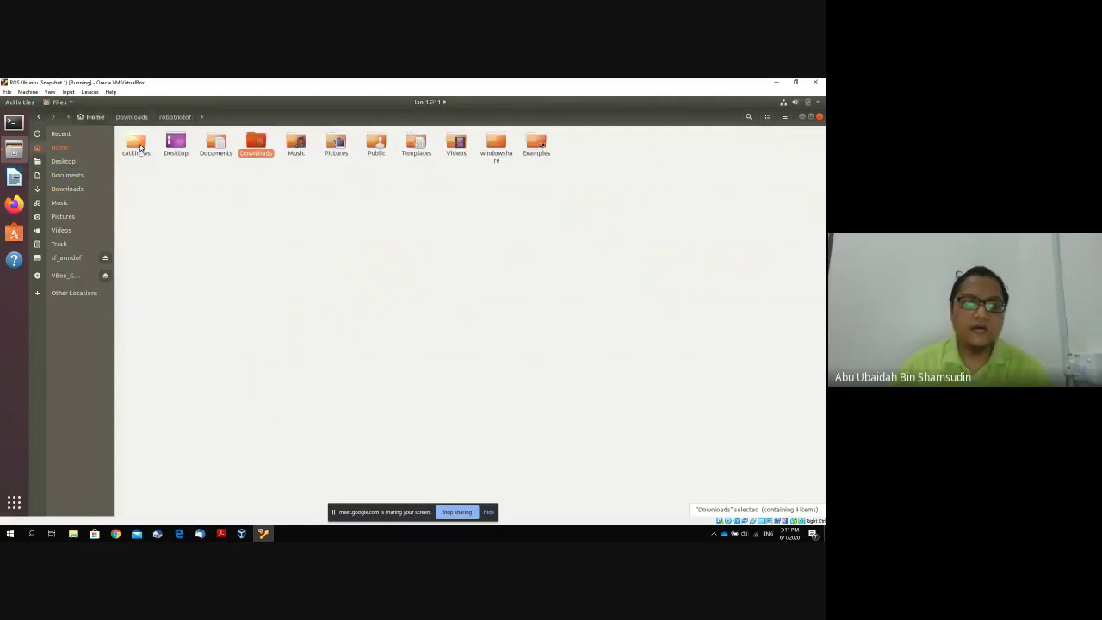
{"action": "left_click", "coordinate": [197, 197]}
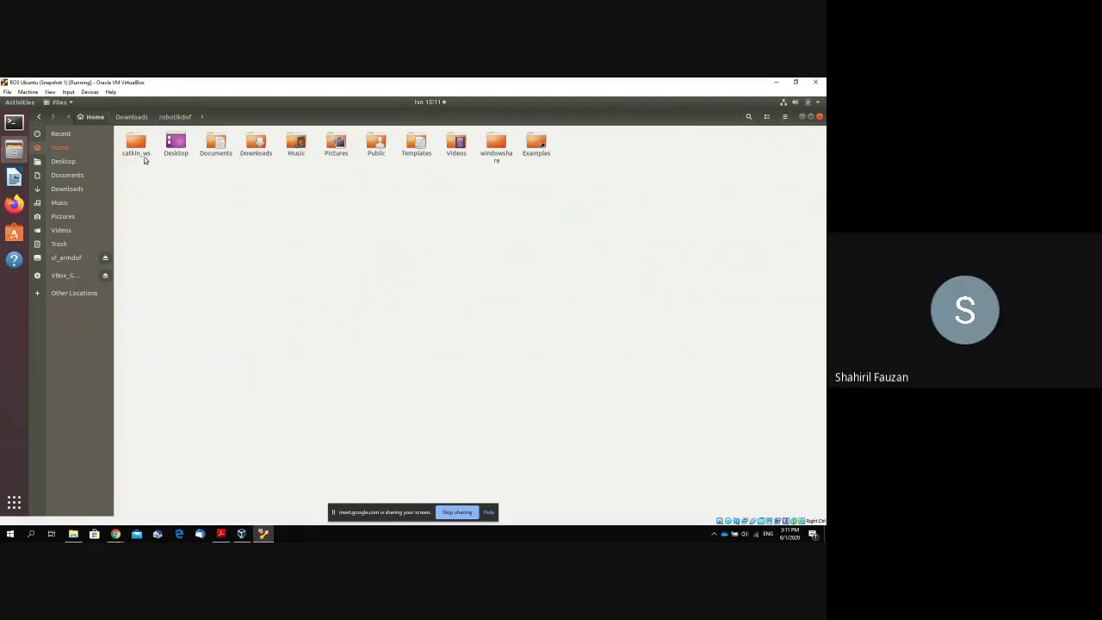
{"action": "double_click", "coordinate": [136, 155]}
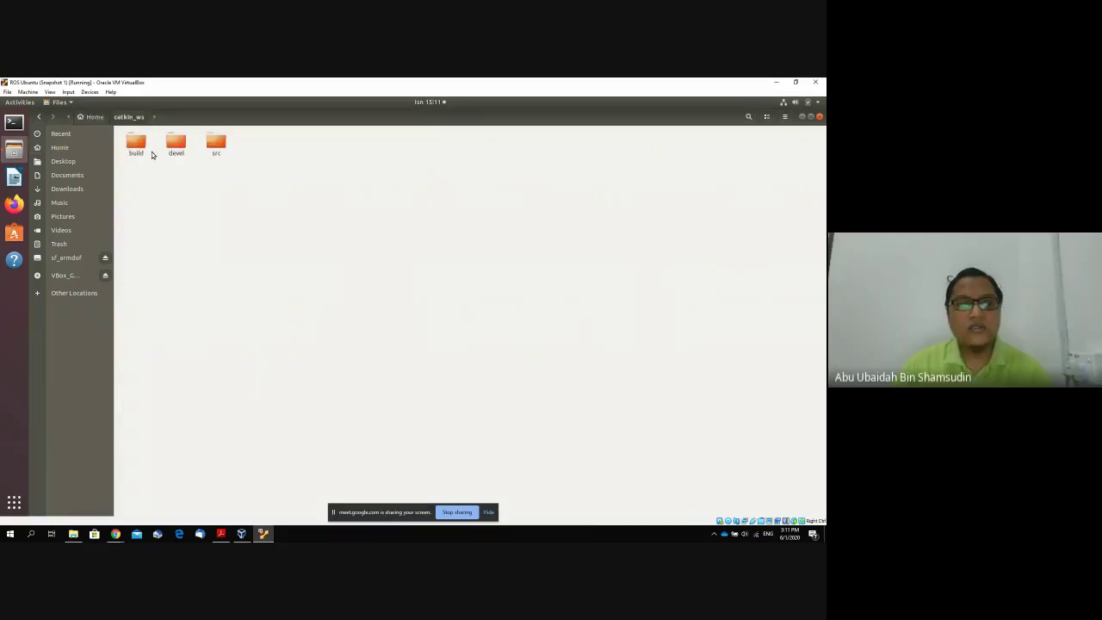
{"action": "double_click", "coordinate": [216, 147]}
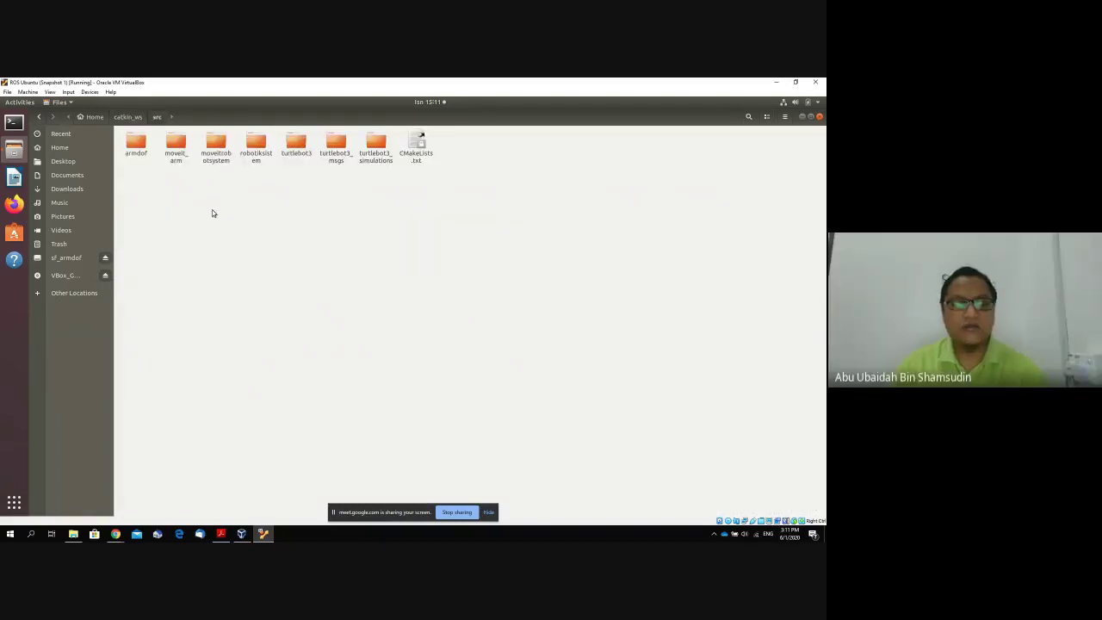
{"action": "key", "text": "ctrl+v"}
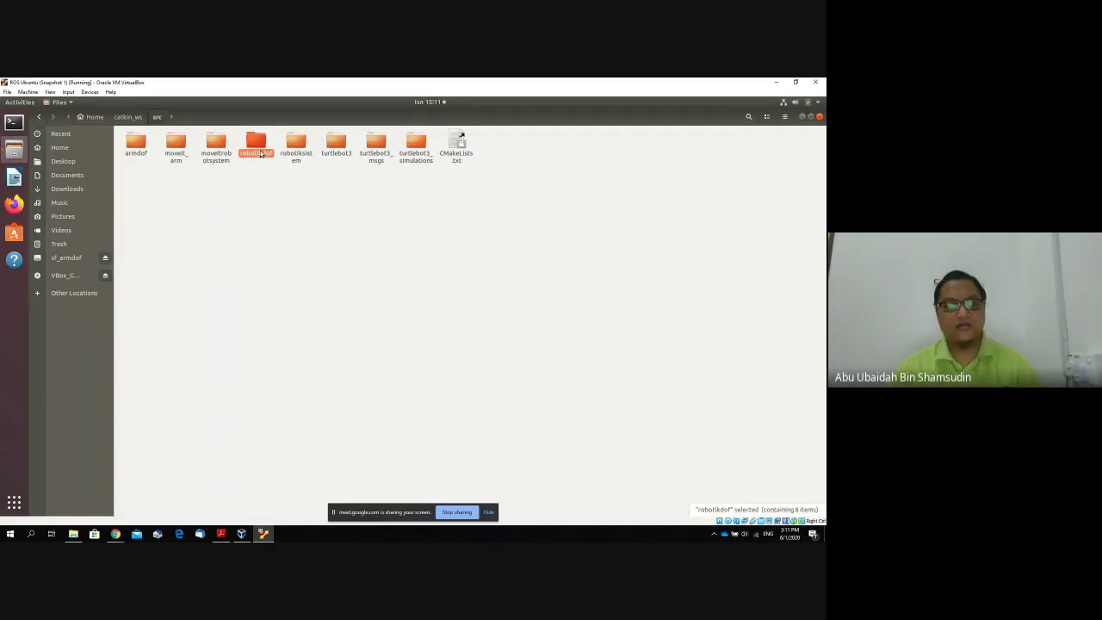
{"action": "left_click", "coordinate": [254, 177]}
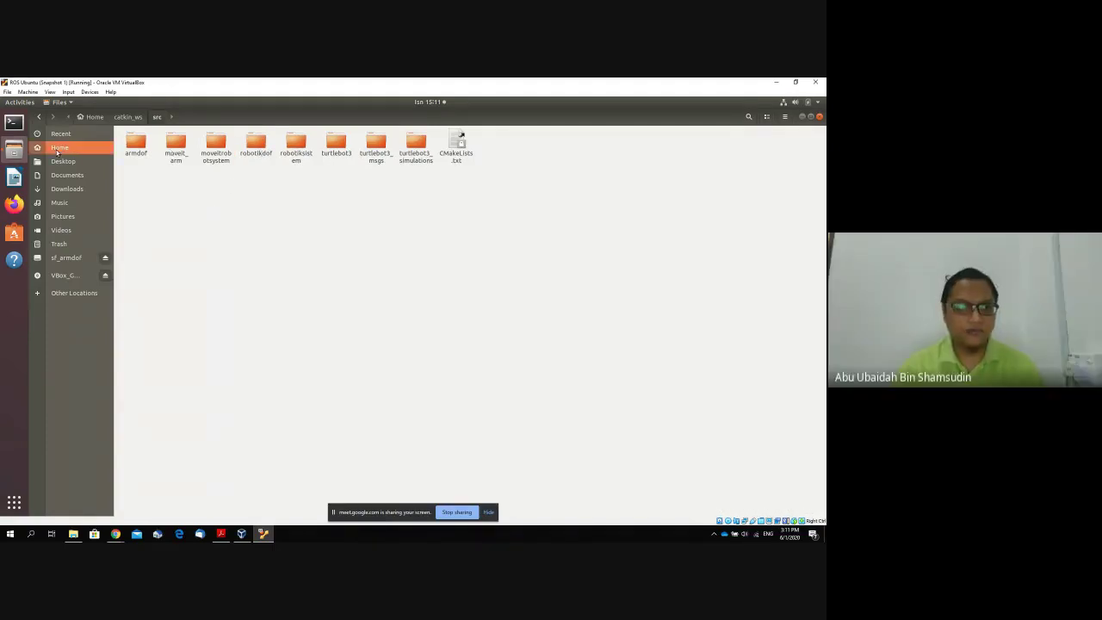
In a new terminal, change into catkin_ws and run catkin_make.
{"action": "left_click", "coordinate": [14, 122]}
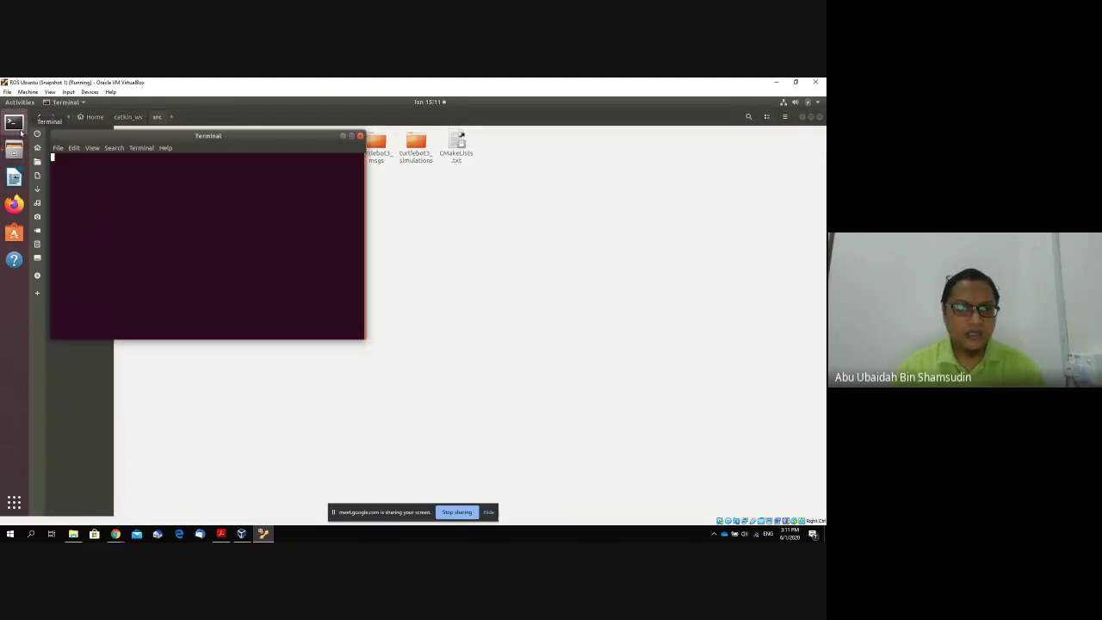
{"action": "left_click_drag", "start_coordinate": [202, 138], "coordinate": [349, 200]}
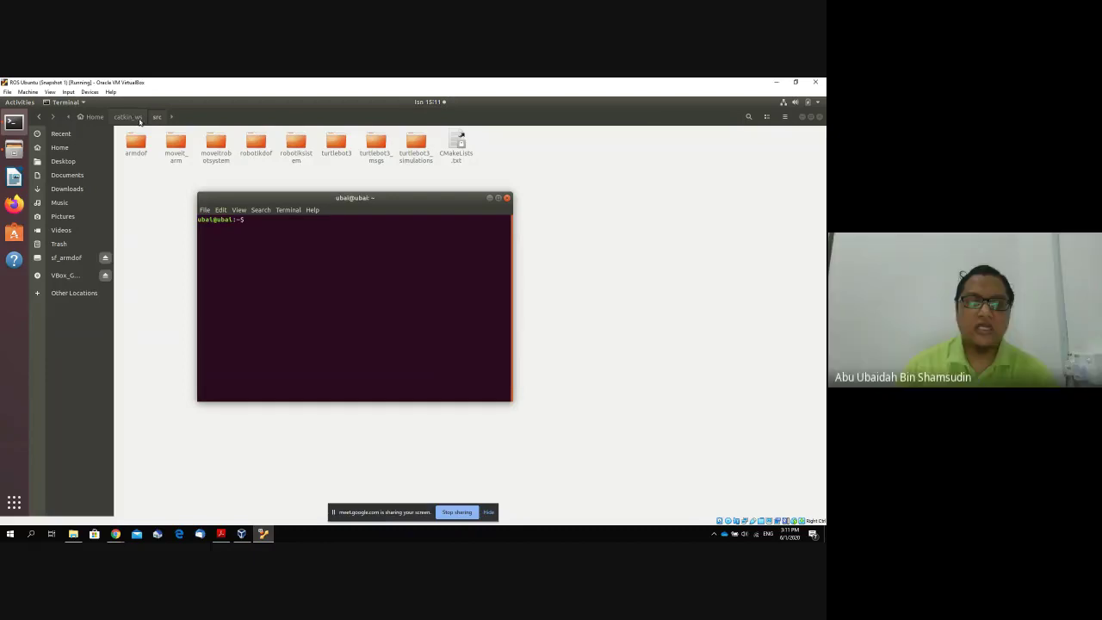
{"action": "type", "text": "cd"}
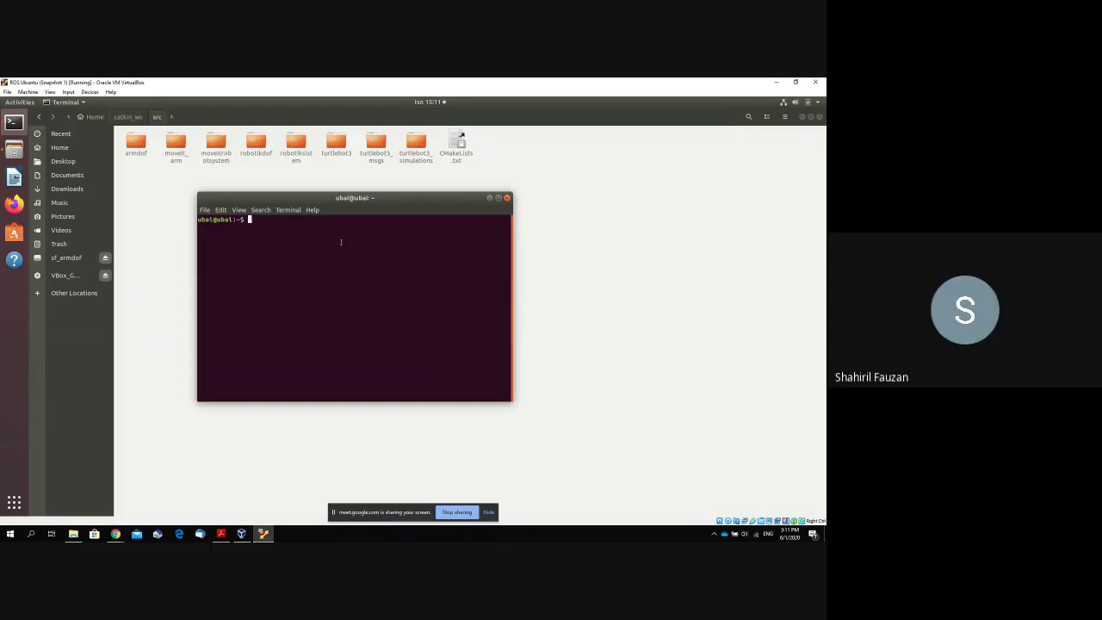
{"action": "type", "text": " c"}
{"action": "key", "text": "Tab"}
{"action": "key", "text": "BackSpace"}
{"action": "key", "text": "BackSpace"}
{"action": "key", "text": "BackSpace"}
{"action": "key", "text": "BackSpace"}
{"action": "key", "text": "Tab"}
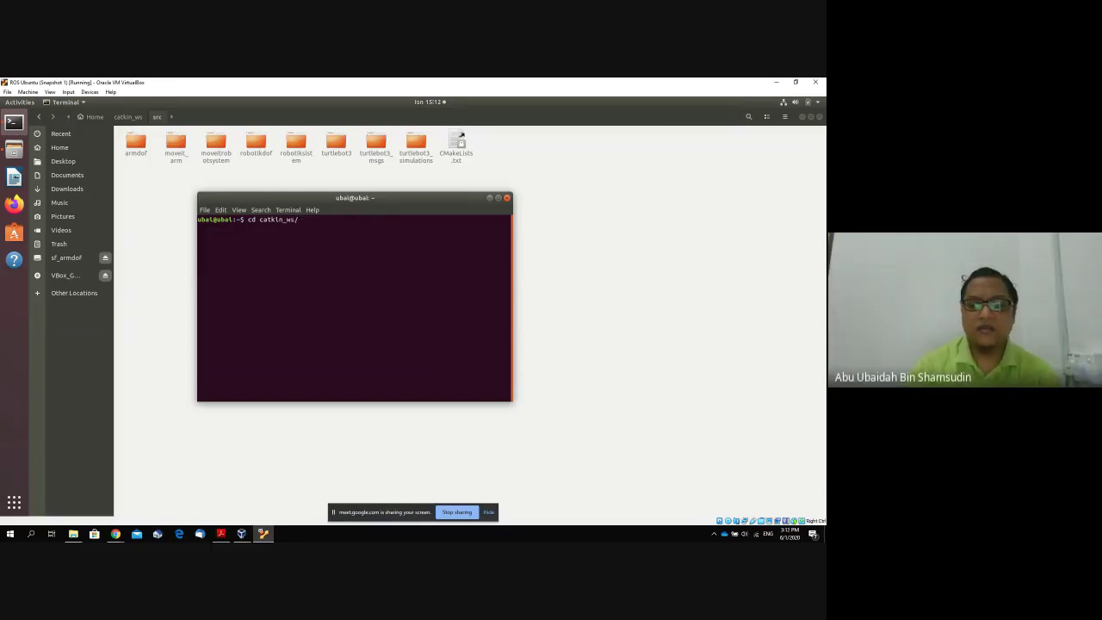
{"action": "key", "text": "Return"}
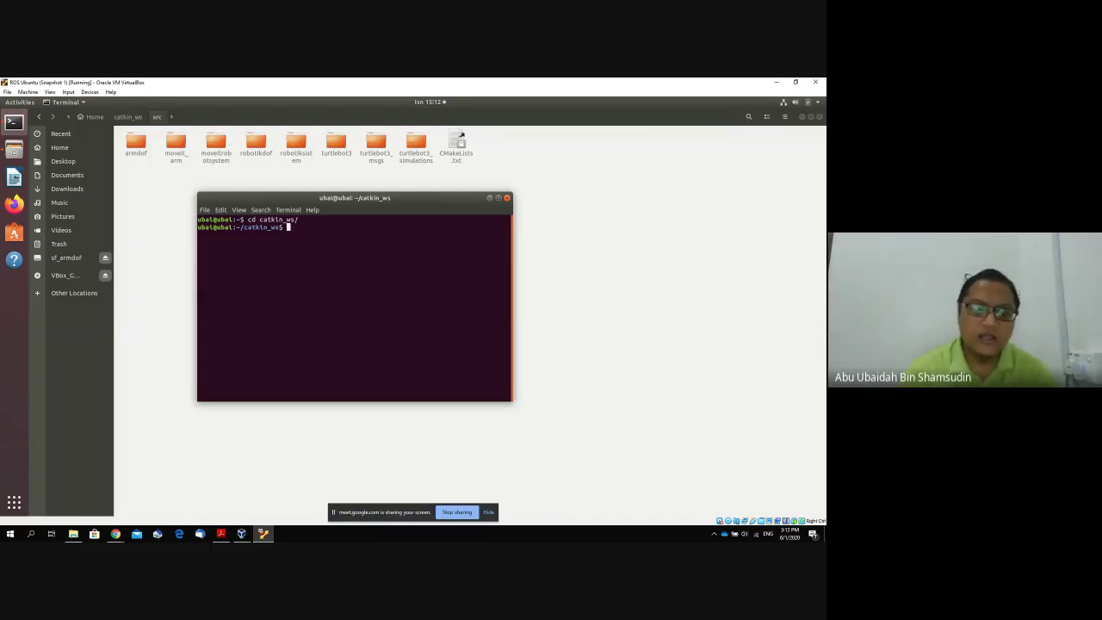
{"action": "type", "text": "cat"}
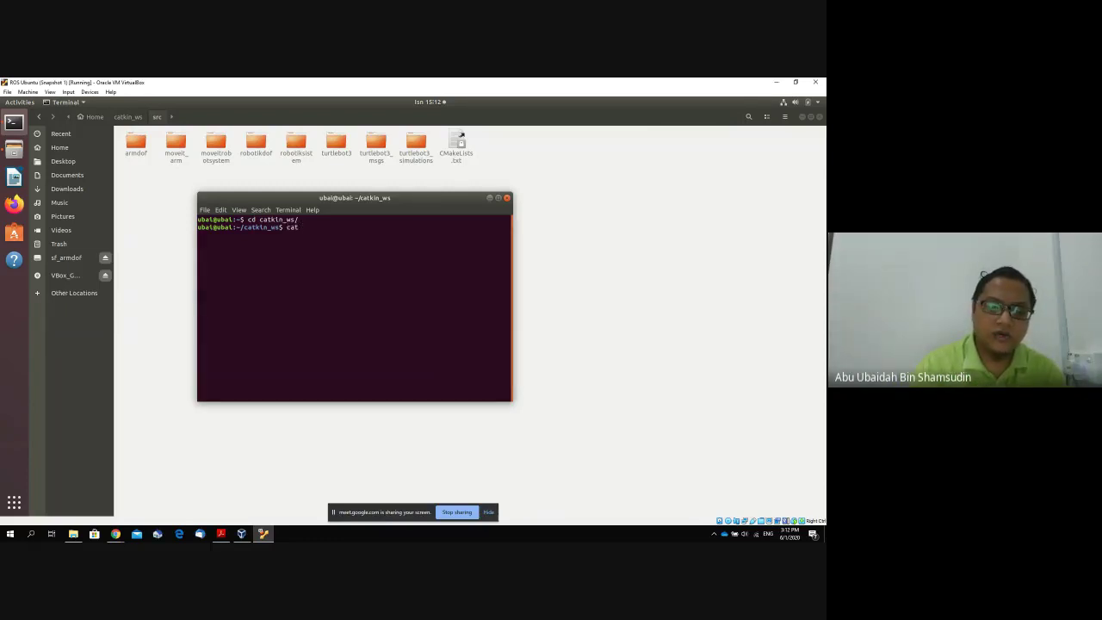
{"action": "type", "text": "kin"}
{"action": "type", "text": "_make"}
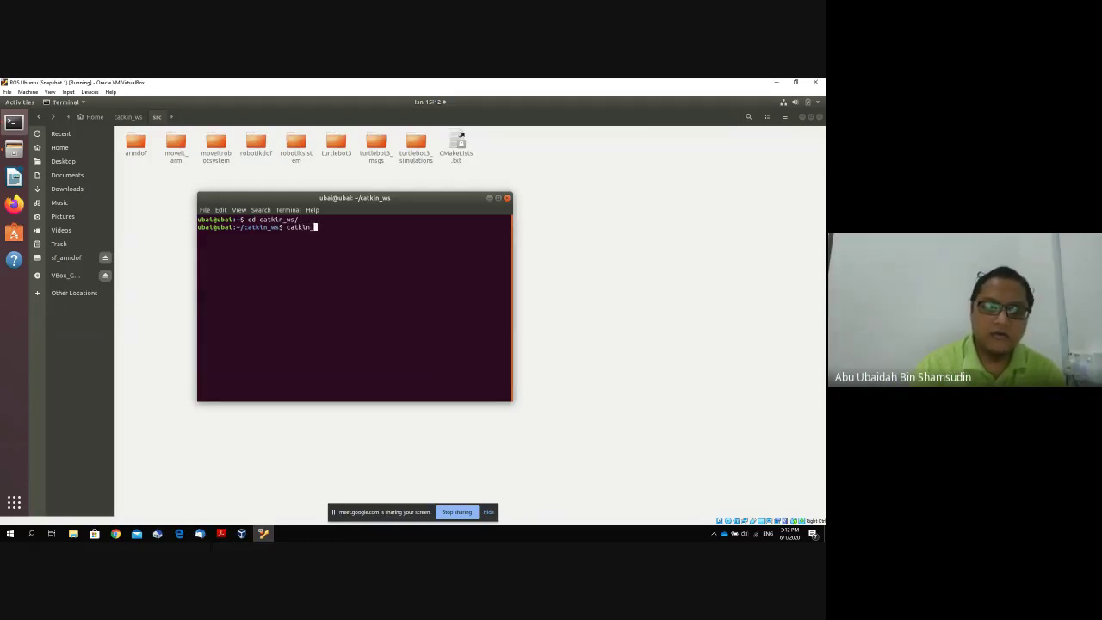
{"action": "key", "text": "Return"}
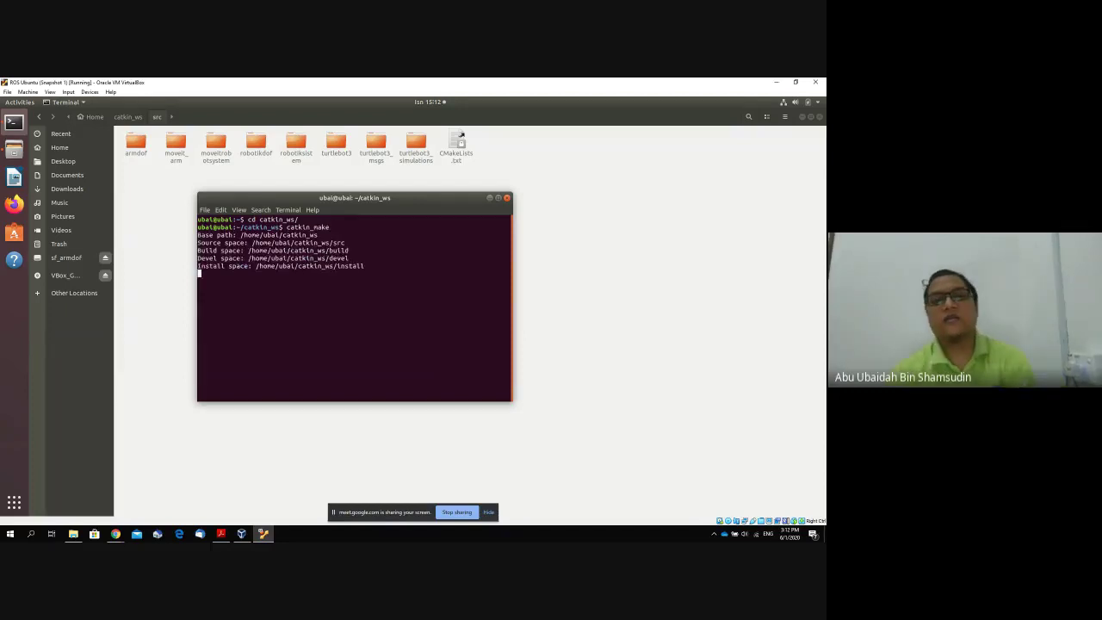
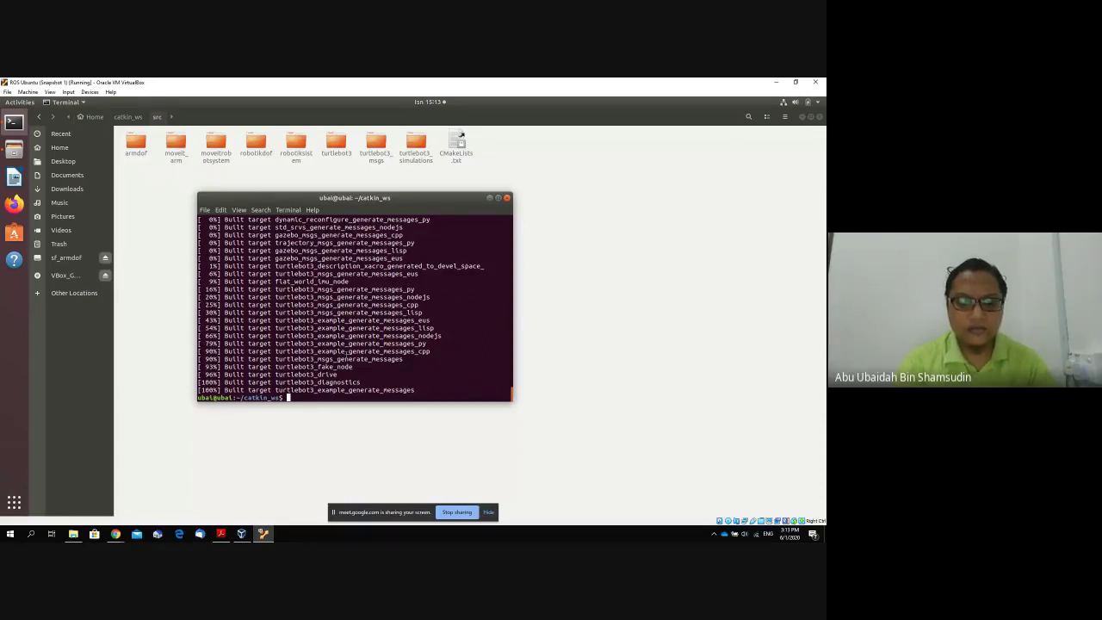
List the catkin_ws contents (build, devel, src) with ls.
{"action": "type", "text": "cd"}
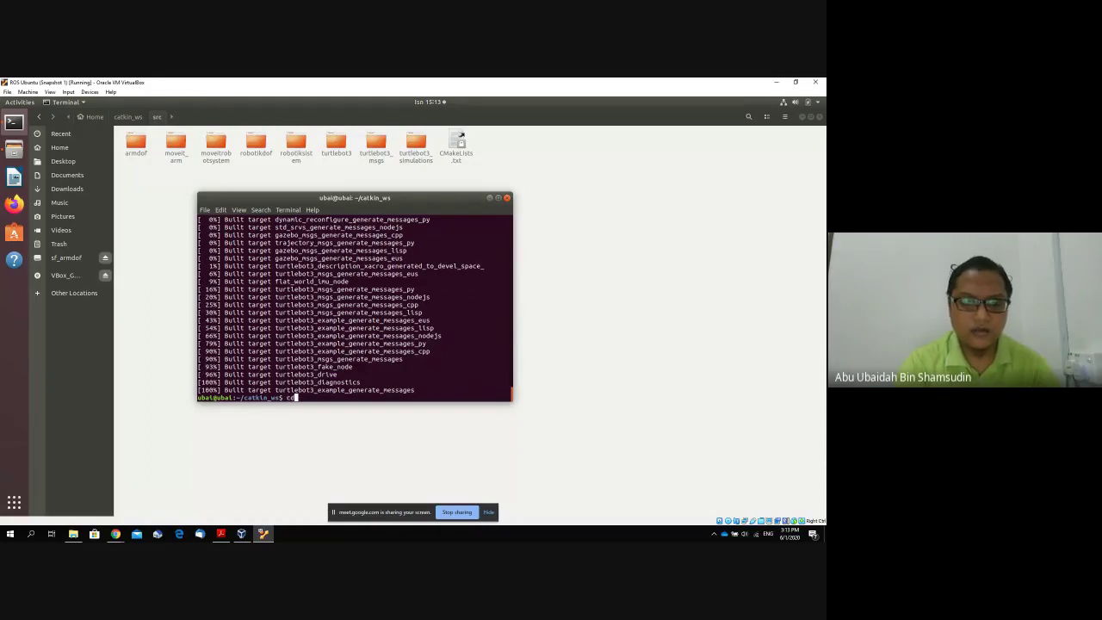
{"action": "key", "text": "BackSpace"}
{"action": "key", "text": "BackSpace"}
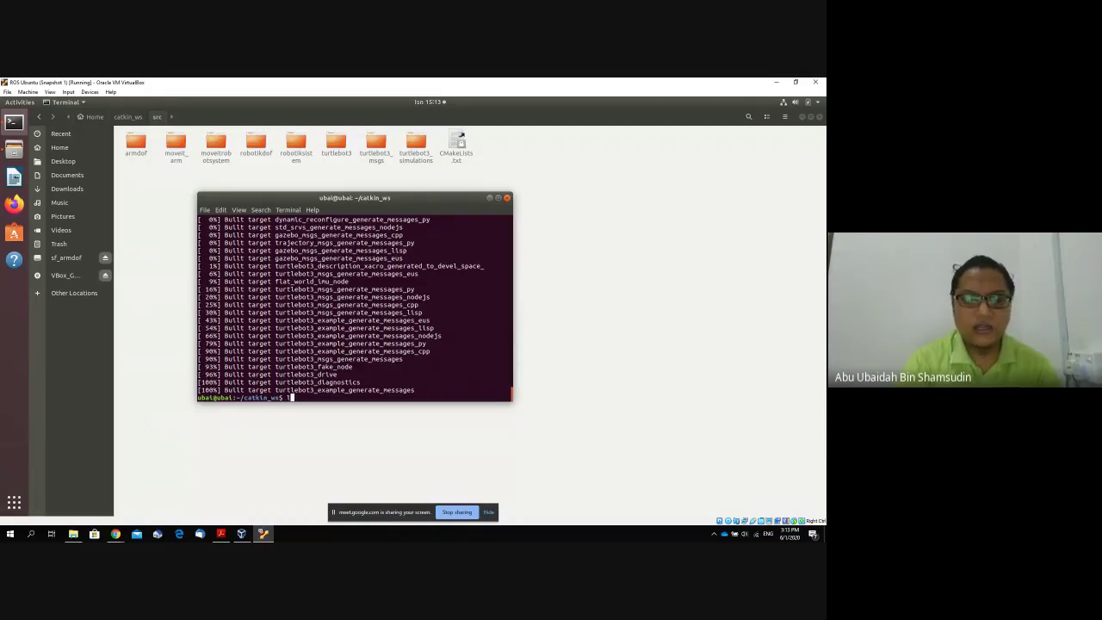
{"action": "type", "text": "ls"}
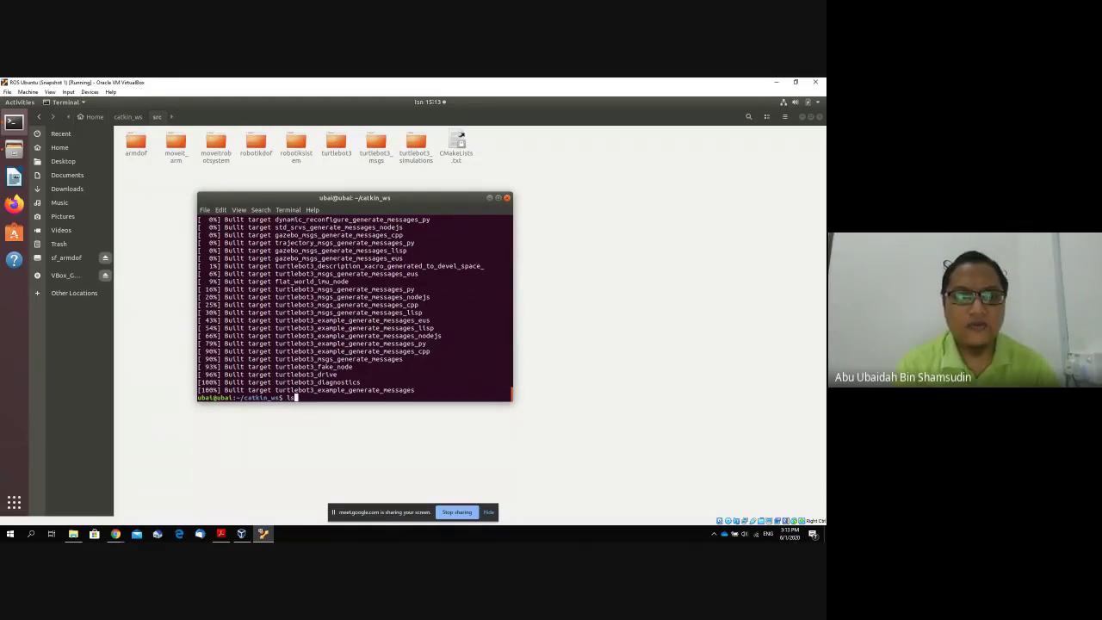
Open catkin_ws's devel folder in the file browser and select setup.bash.
{"action": "left_click", "coordinate": [124, 120]}
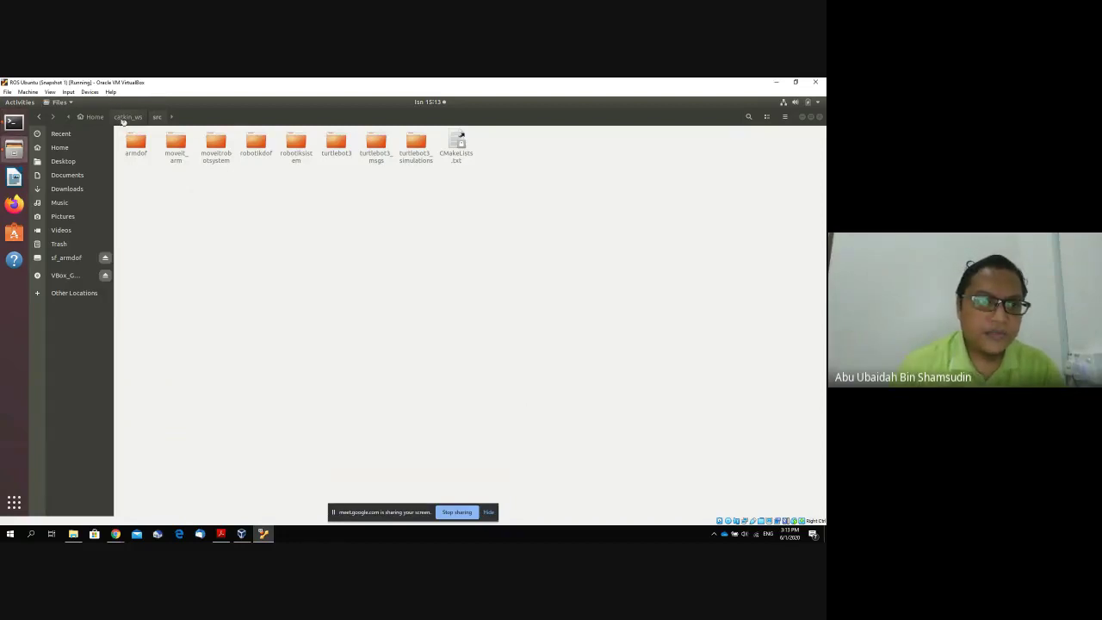
{"action": "left_click", "coordinate": [126, 117]}
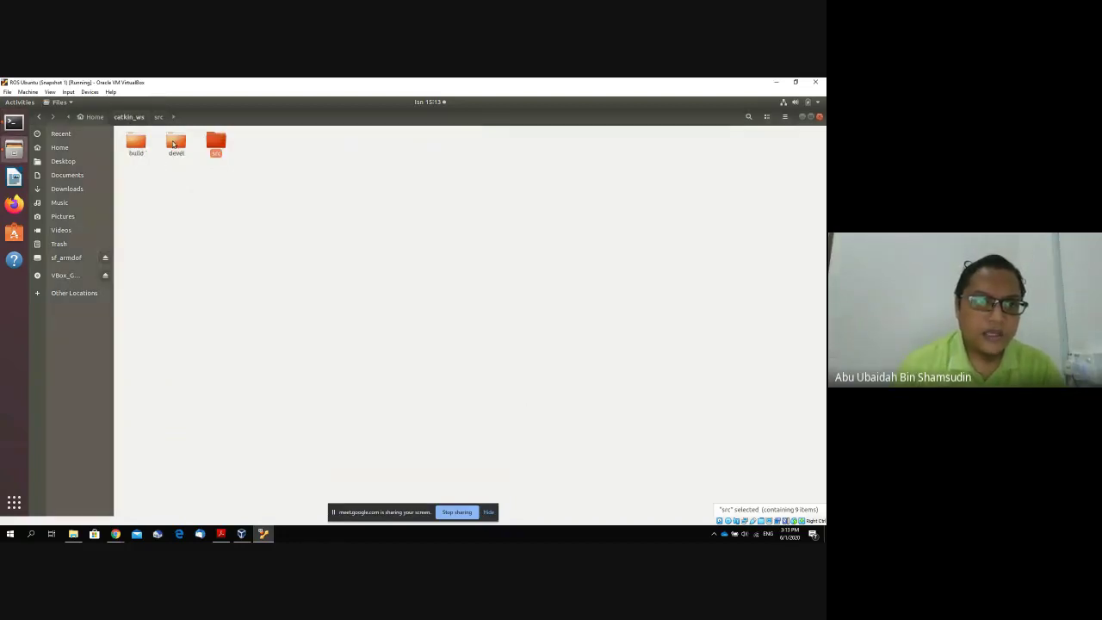
{"action": "left_click", "coordinate": [17, 125]}
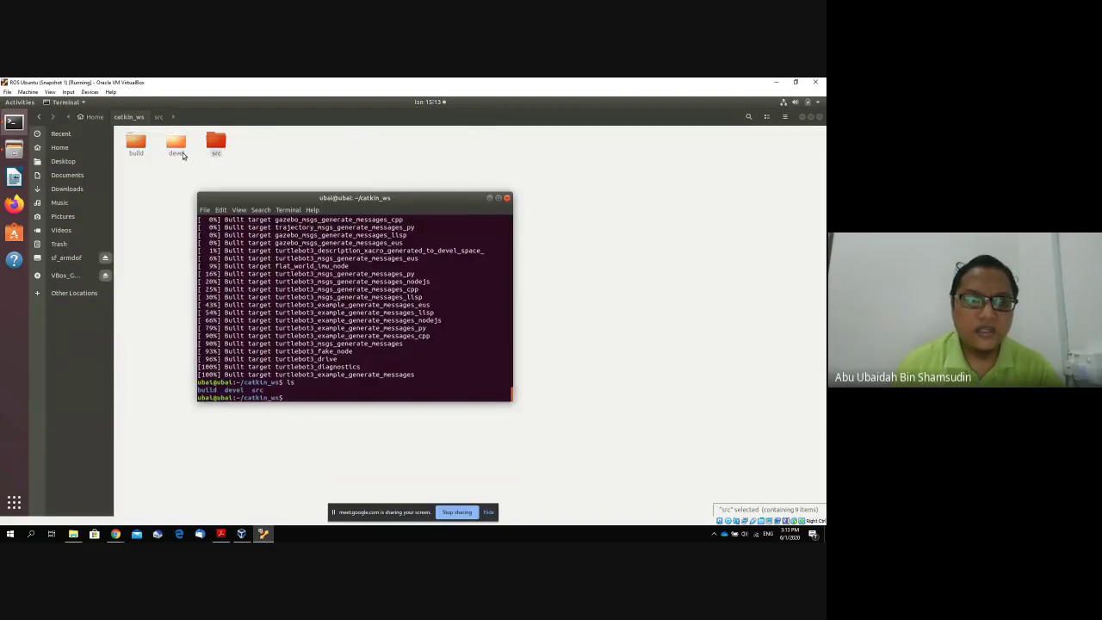
{"action": "double_click", "coordinate": [176, 142]}
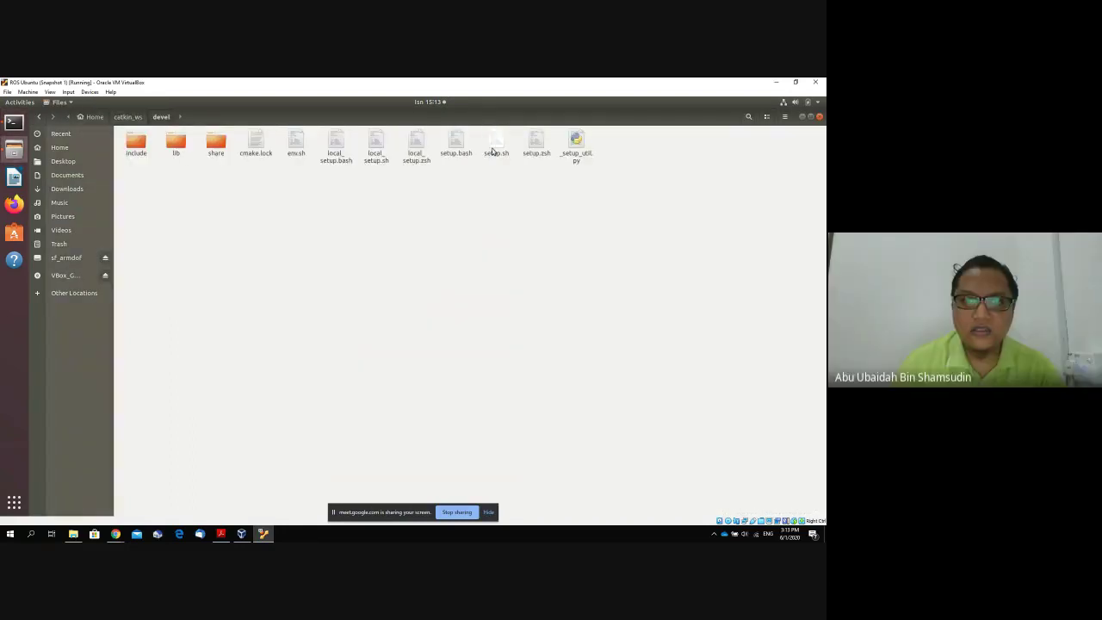
{"action": "left_click", "coordinate": [457, 142]}
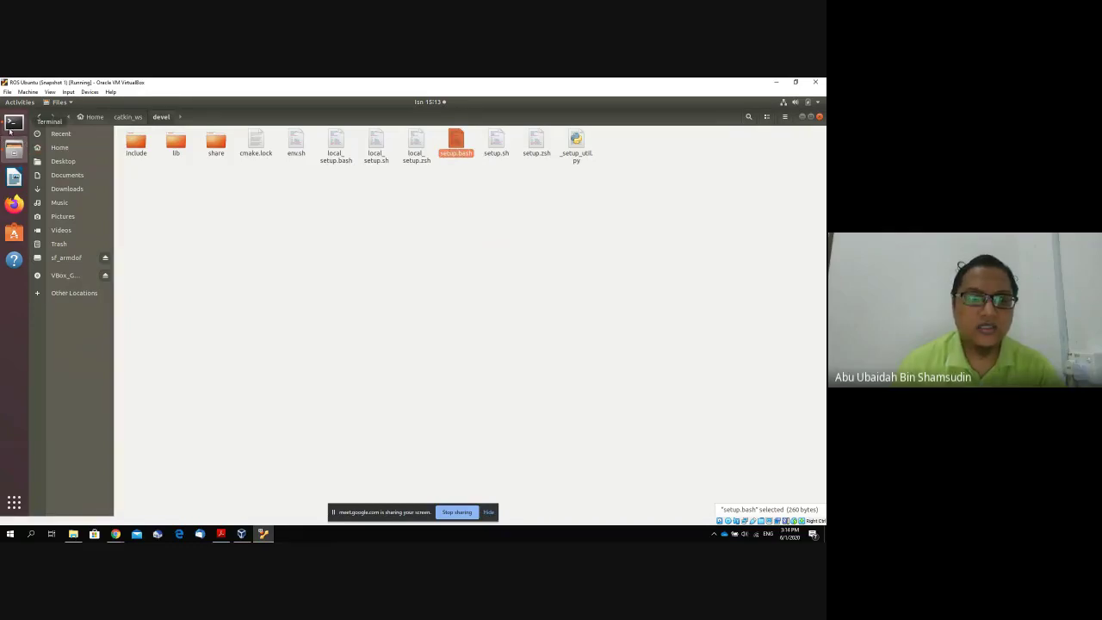
{"action": "left_click", "coordinate": [12, 123]}
Change into the devel folder and source setup.bash.
{"action": "type", "text": "cd devel/"}
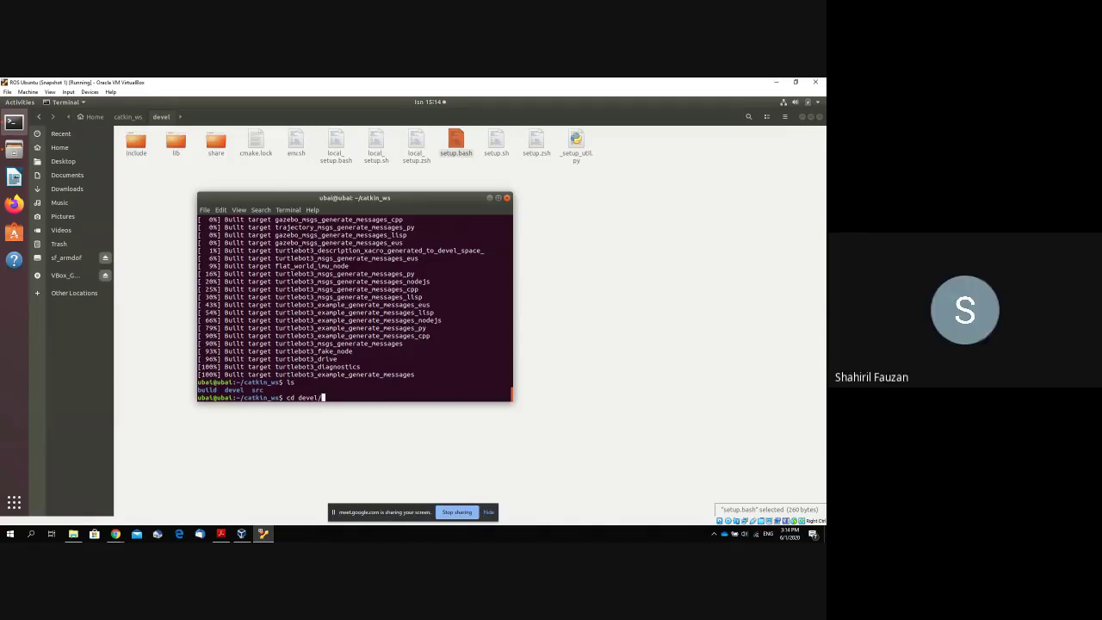
{"action": "key", "text": "Return"}
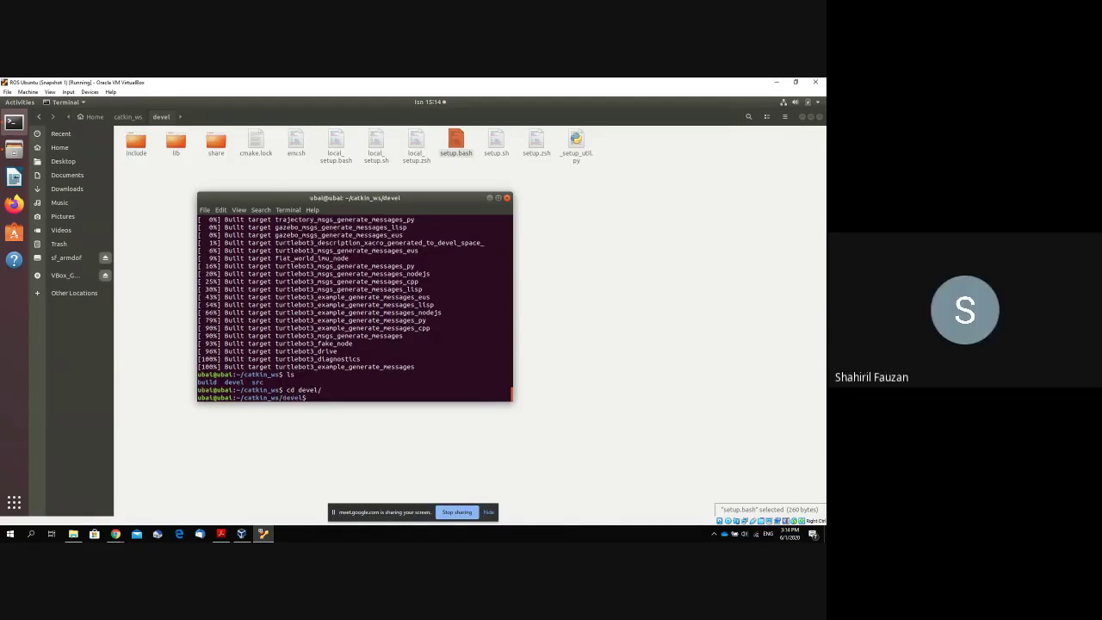
{"action": "type", "text": "source"}
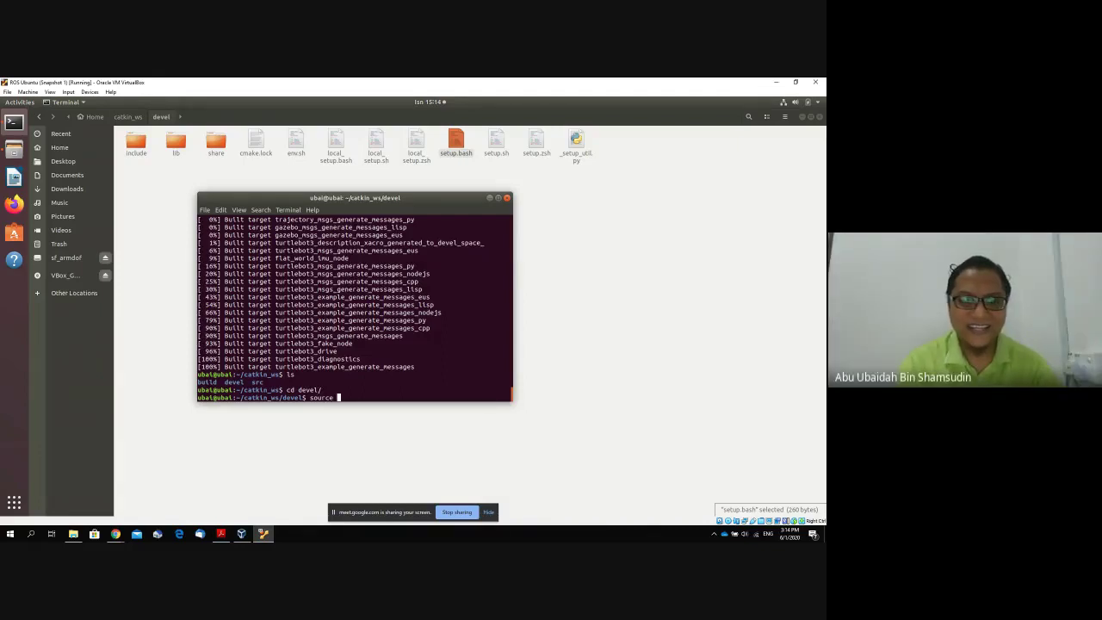
{"action": "type", "text": "setup"}
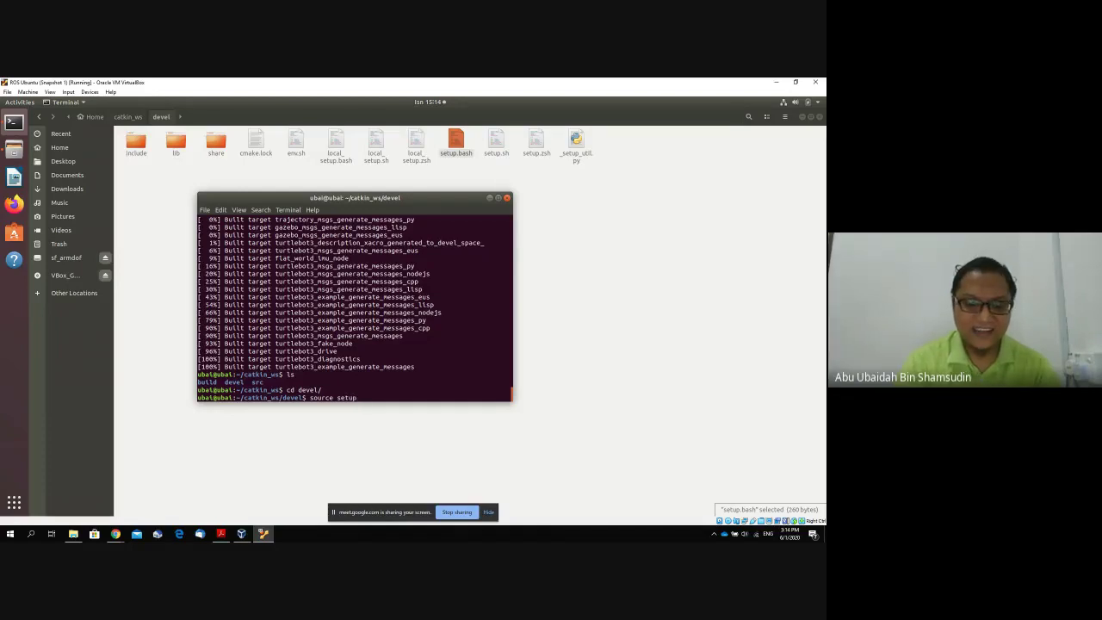
{"action": "type", "text": ".bash"}
{"action": "key", "text": "Return"}
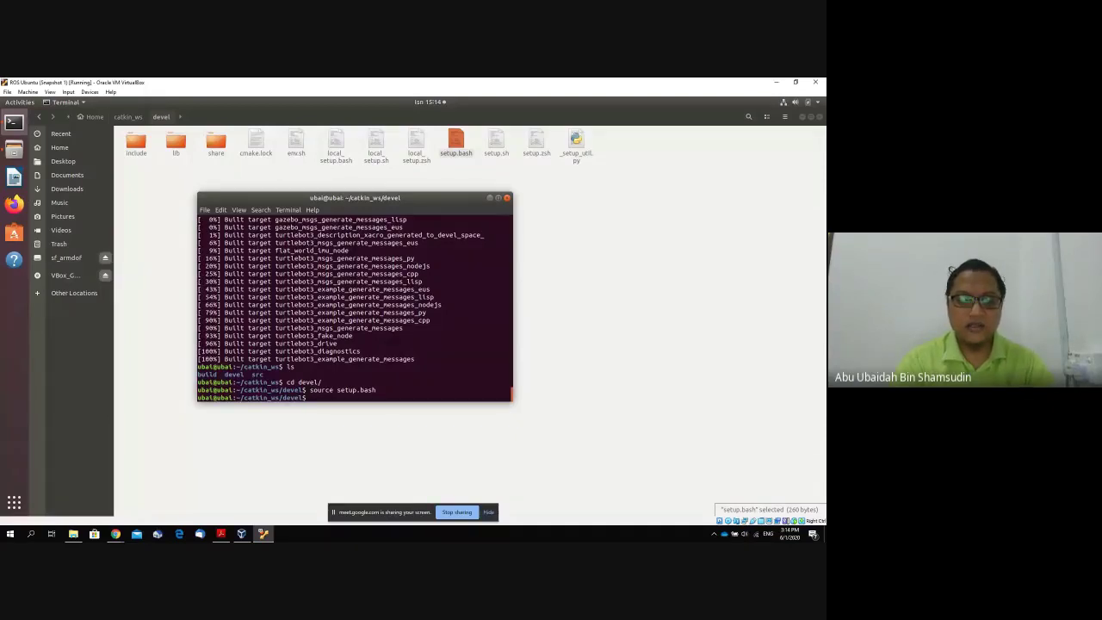
Go back up to catkin_ws with cd .. and begin typing a 'launch moveit' command.
{"action": "type", "text": "ls"}
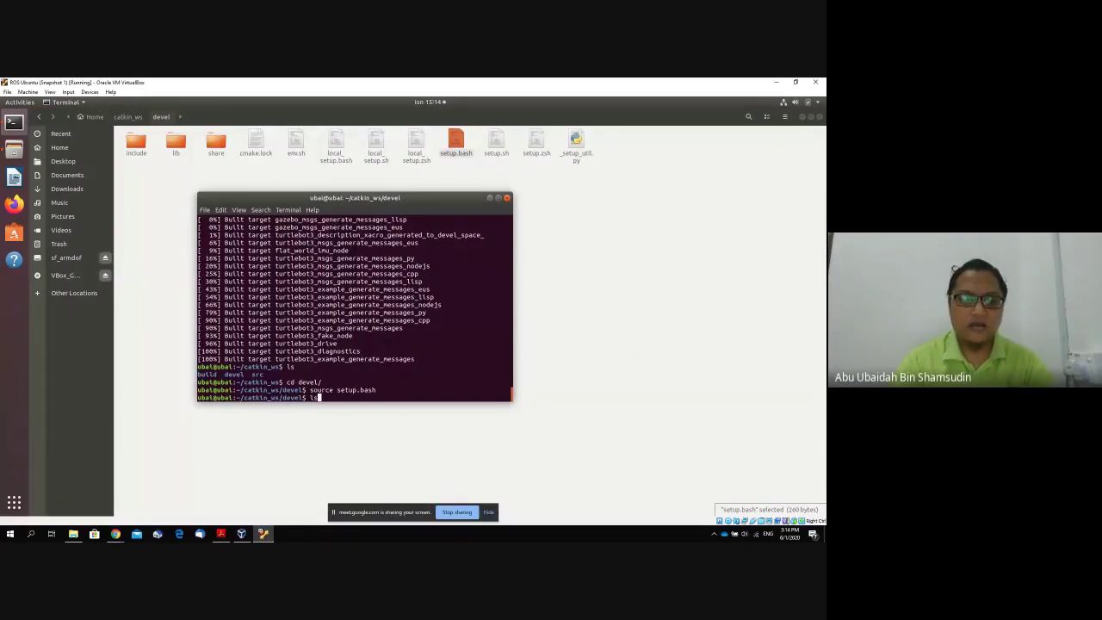
{"action": "key", "text": "BackSpace"}
{"action": "key", "text": "BackSpace"}
{"action": "type", "text": "cd catkin_ws/"}
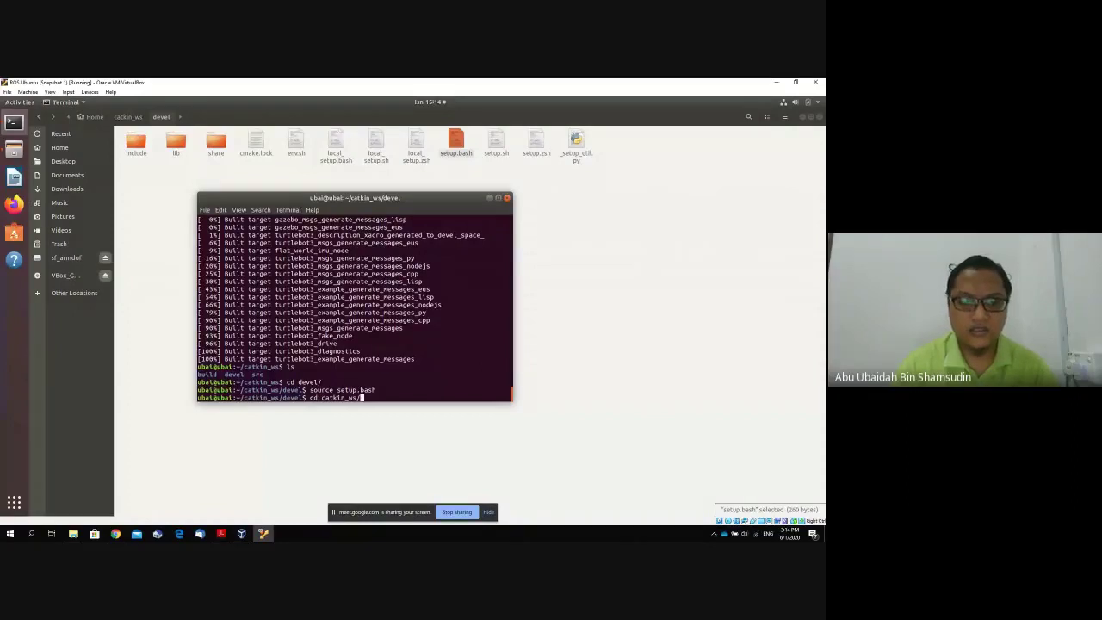
{"action": "key", "text": "BackSpace"}
{"action": "key", "text": "BackSpace"}
{"action": "key", "text": "BackSpace"}
{"action": "key", "text": "BackSpace"}
{"action": "key", "text": "BackSpace"}
{"action": "key", "text": "BackSpace"}
{"action": "key", "text": "BackSpace"}
{"action": "key", "text": "BackSpace"}
{"action": "key", "text": "BackSpace"}
{"action": "key", "text": "BackSpace"}
{"action": "key", "text": "BackSpace"}
{"action": "key", "text": "BackSpace"}
{"action": "key", "text": "BackSpace"}
{"action": "type", "text": "l"}
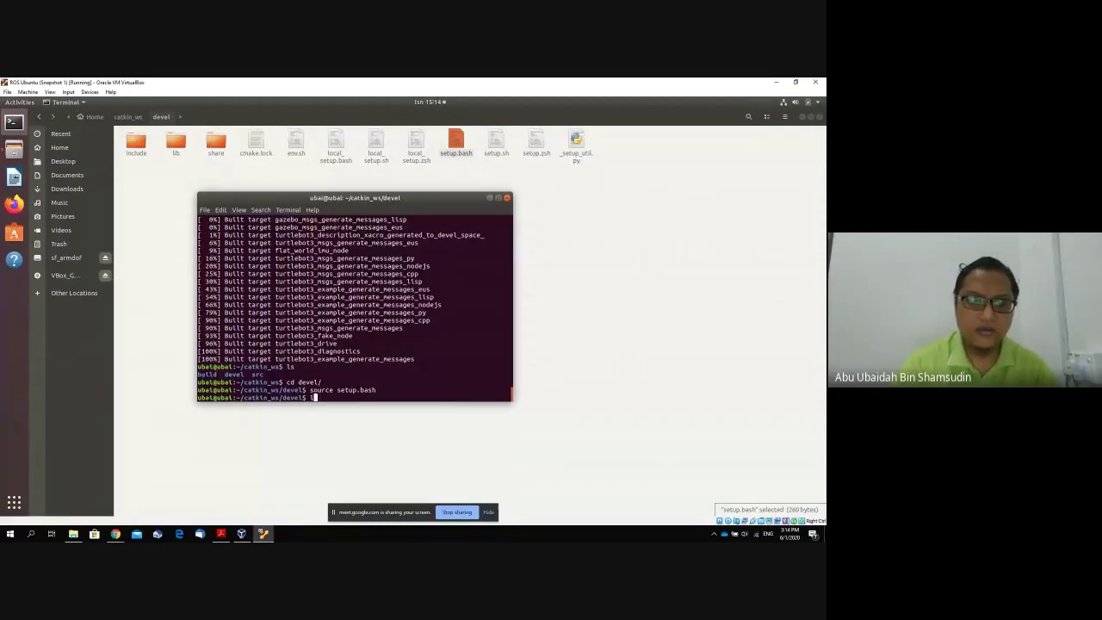
{"action": "key", "text": "BackSpace"}
{"action": "type", "text": "cd .."}
{"action": "key", "text": "Return"}
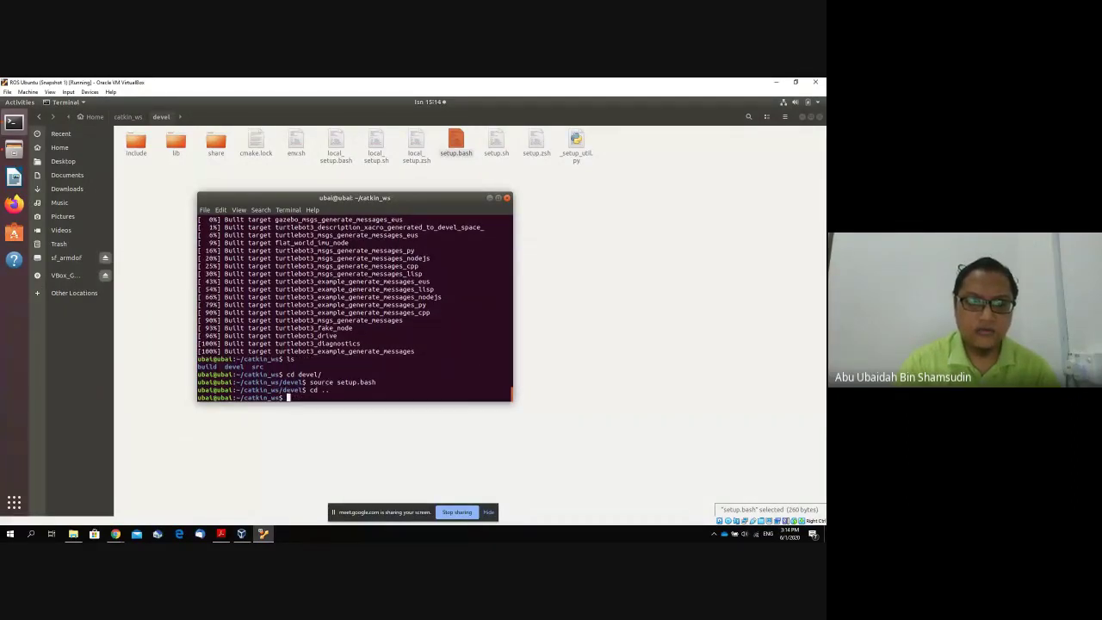
{"action": "type", "text": "launch"}
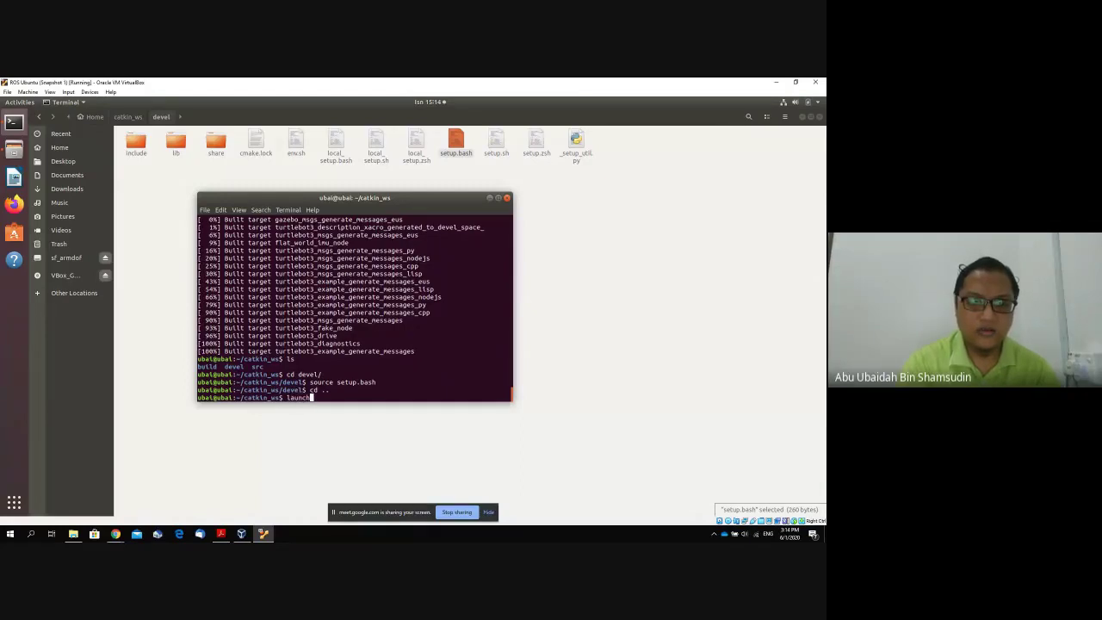
{"action": "type", "text": " mo"}
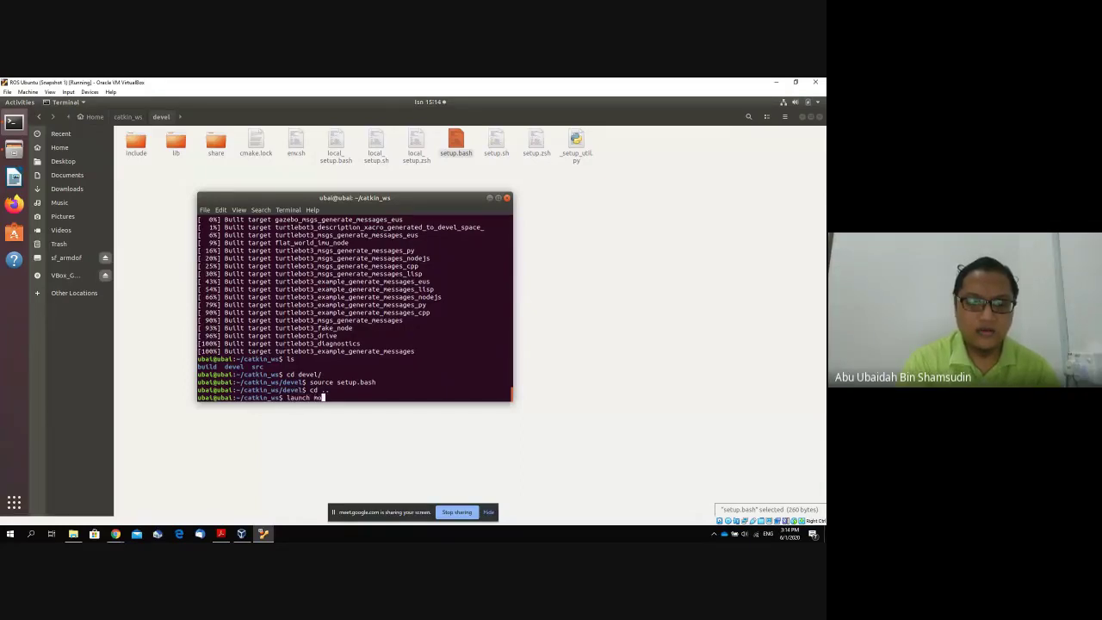
{"action": "type", "text": "veit _ass"}
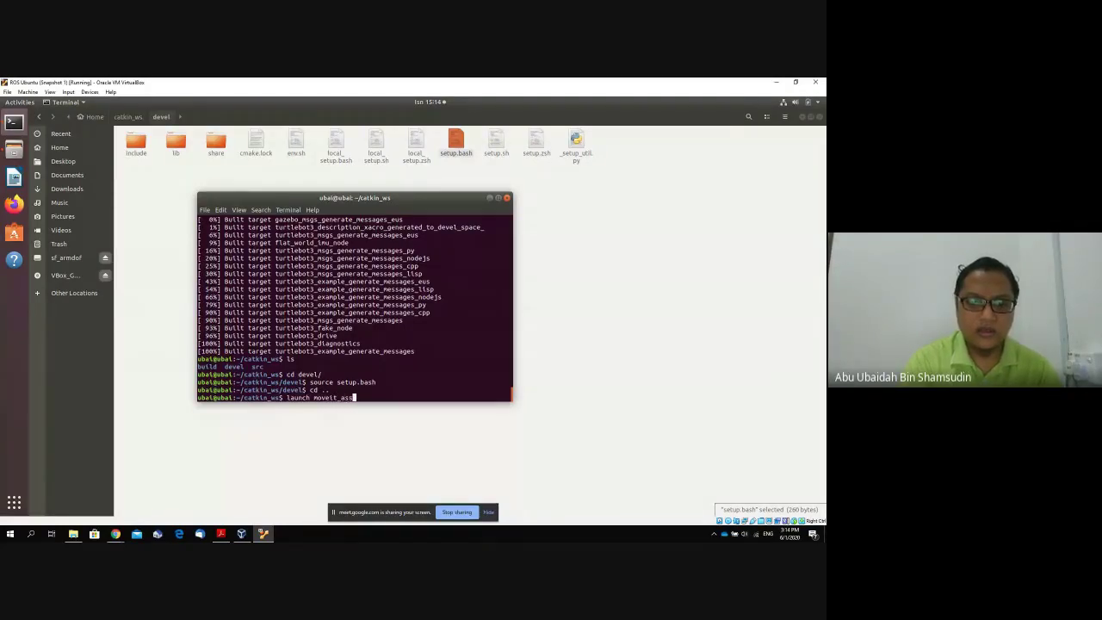
{"action": "key", "text": "BackSpace"}
{"action": "key", "text": "BackSpace"}
{"action": "key", "text": "BackSpace"}
{"action": "key", "text": "BackSpace"}
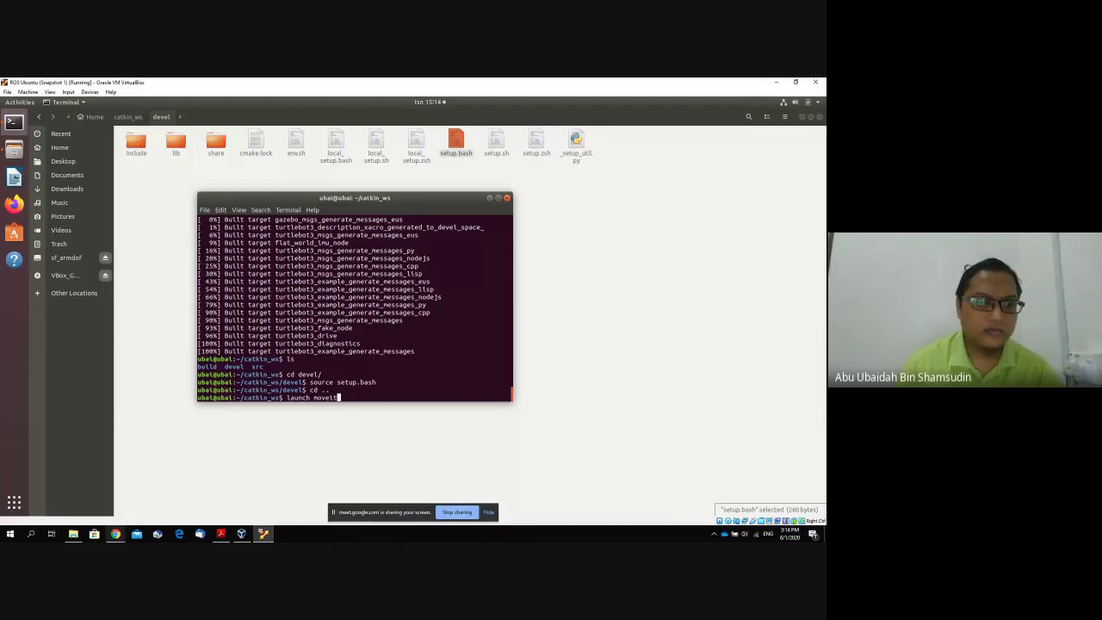
{"action": "mouse_move", "coordinate": [116, 535]}
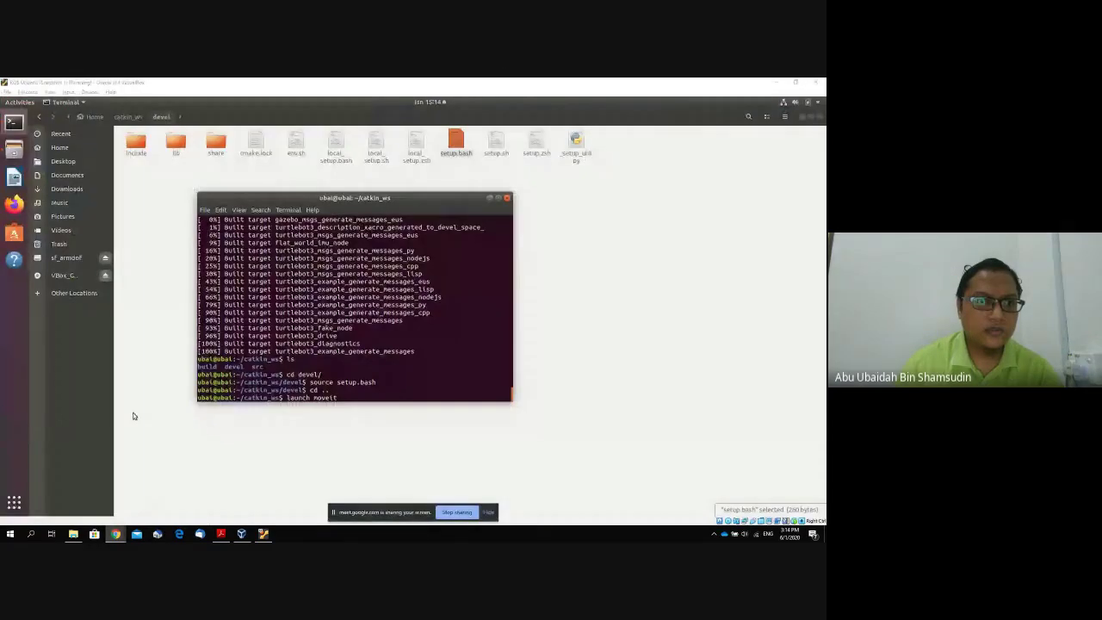
Hide the Meet chat panel and bring up Edge showing Bing results for 'dissertation'.
{"action": "left_click", "coordinate": [105, 498]}
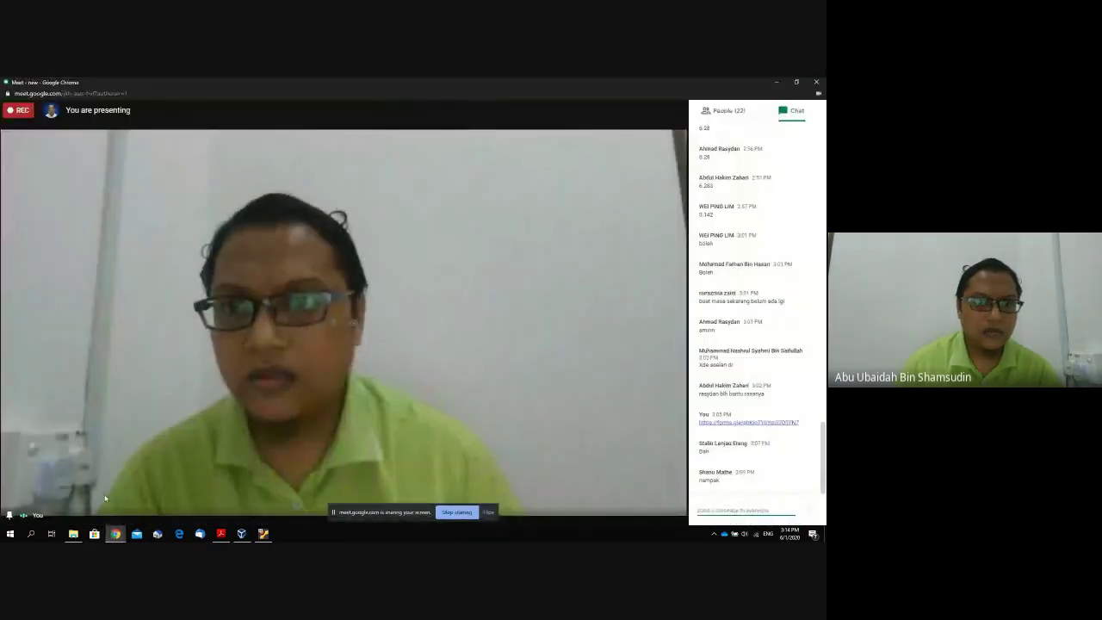
{"action": "left_click", "coordinate": [119, 532]}
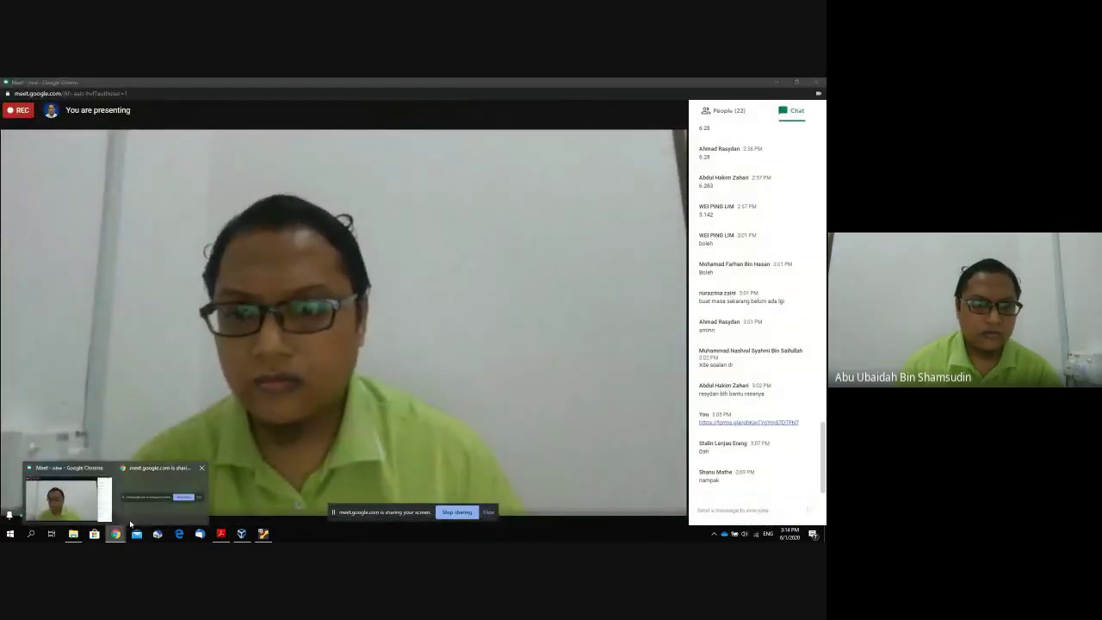
{"action": "left_click", "coordinate": [133, 516]}
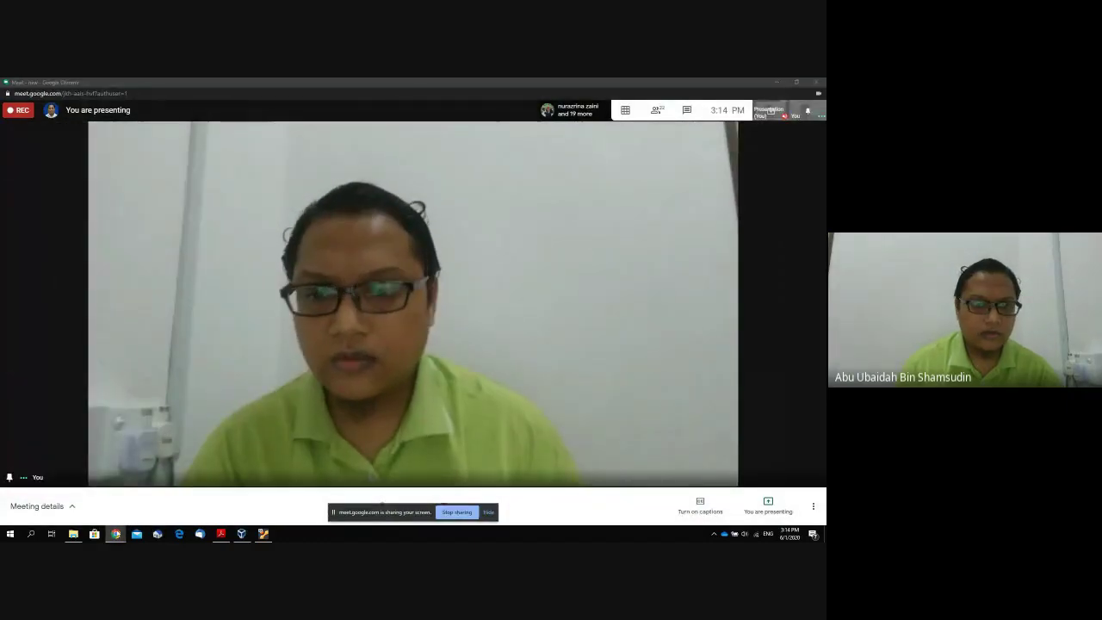
{"action": "mouse_move", "coordinate": [115, 534]}
{"action": "left_click", "coordinate": [74, 495]}
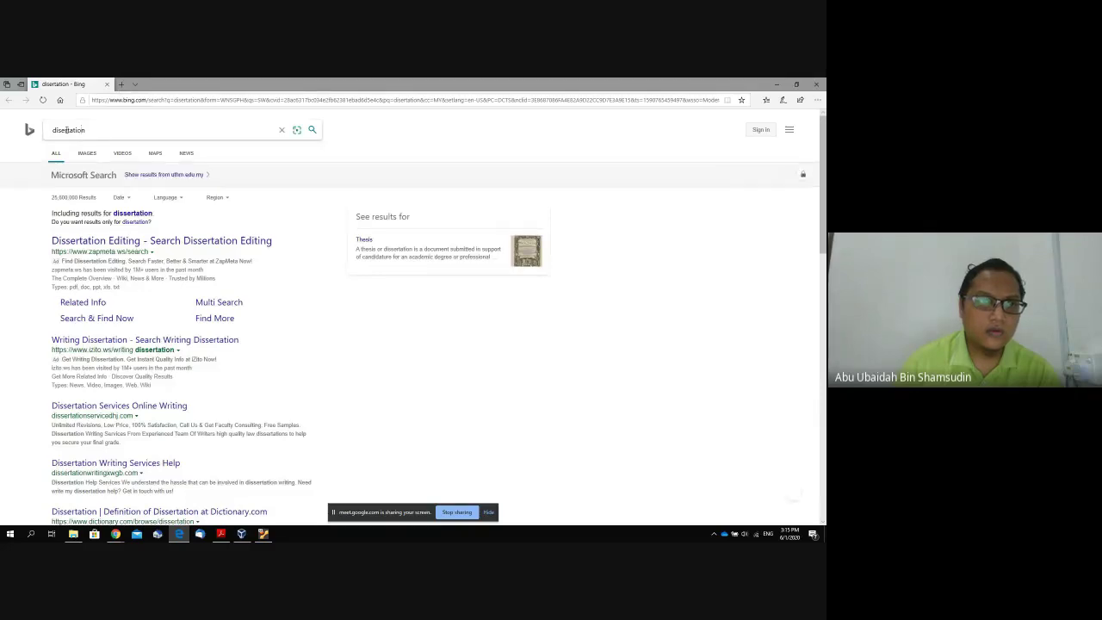
Search Bing for 'moveit ros assistance'.
{"action": "double_click", "coordinate": [82, 135]}
{"action": "type", "text": "m"}
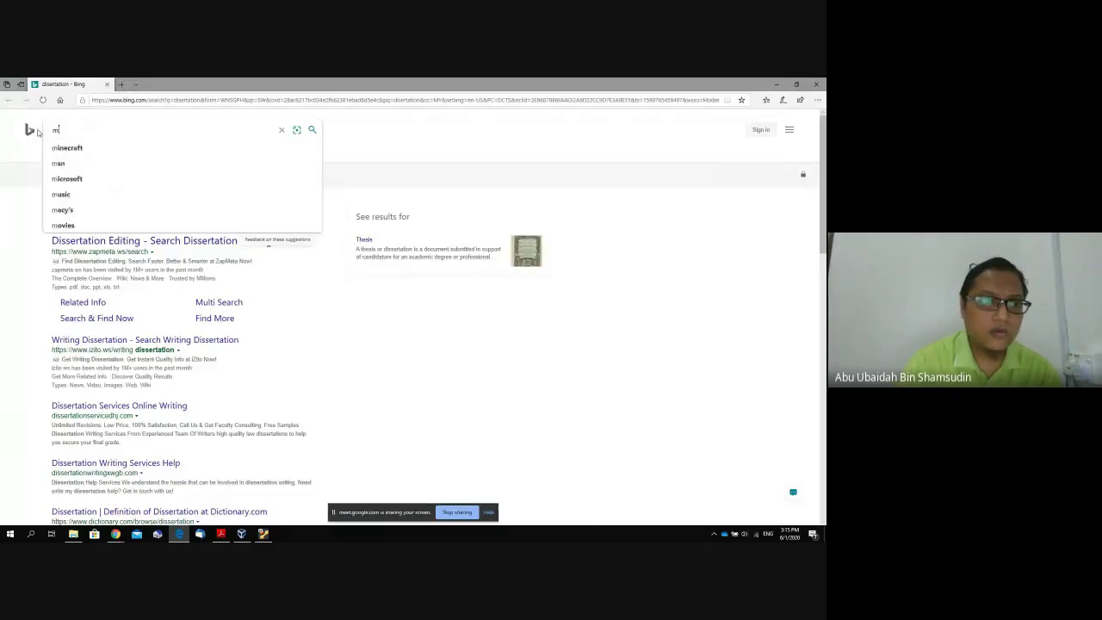
{"action": "type", "text": "oveit ros"}
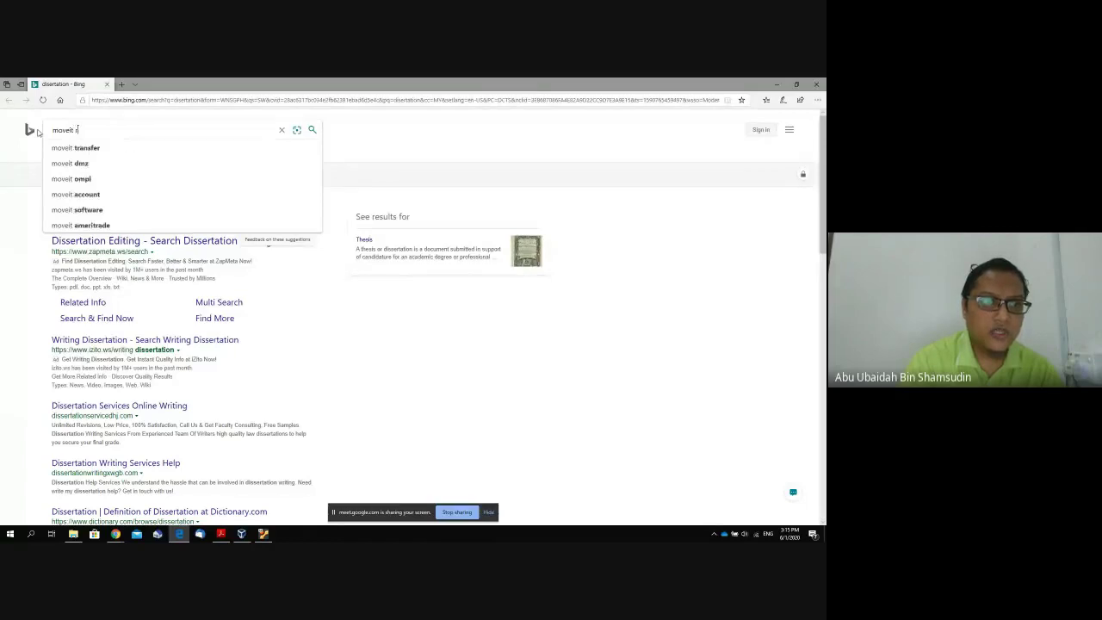
{"action": "key", "text": "BackSpace"}
{"action": "key", "text": "BackSpace"}
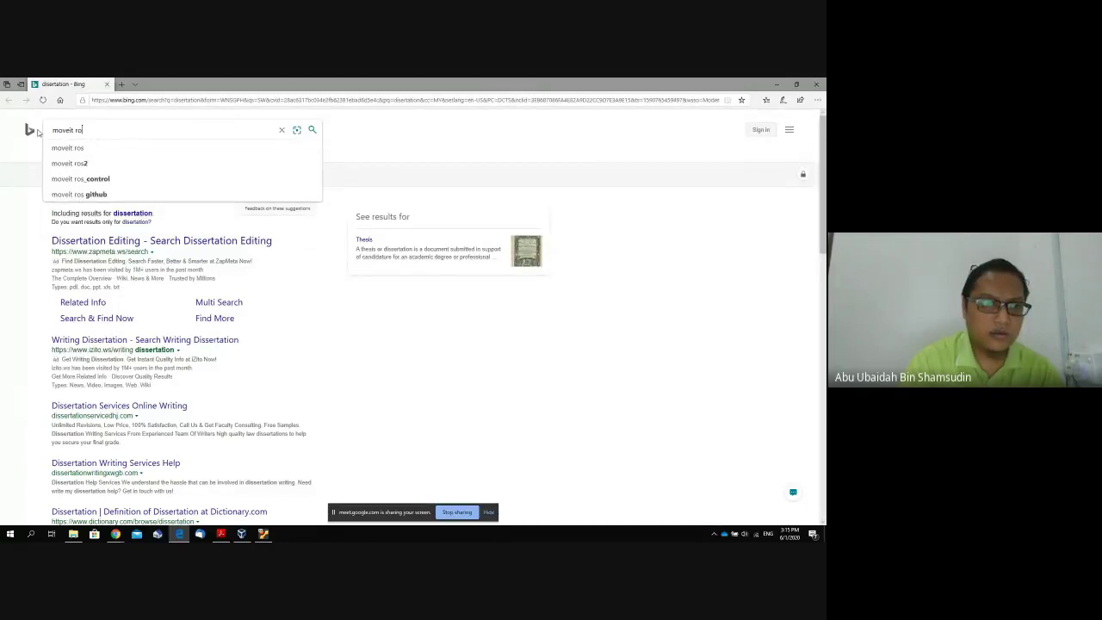
{"action": "type", "text": "os"}
{"action": "key", "text": "Return"}
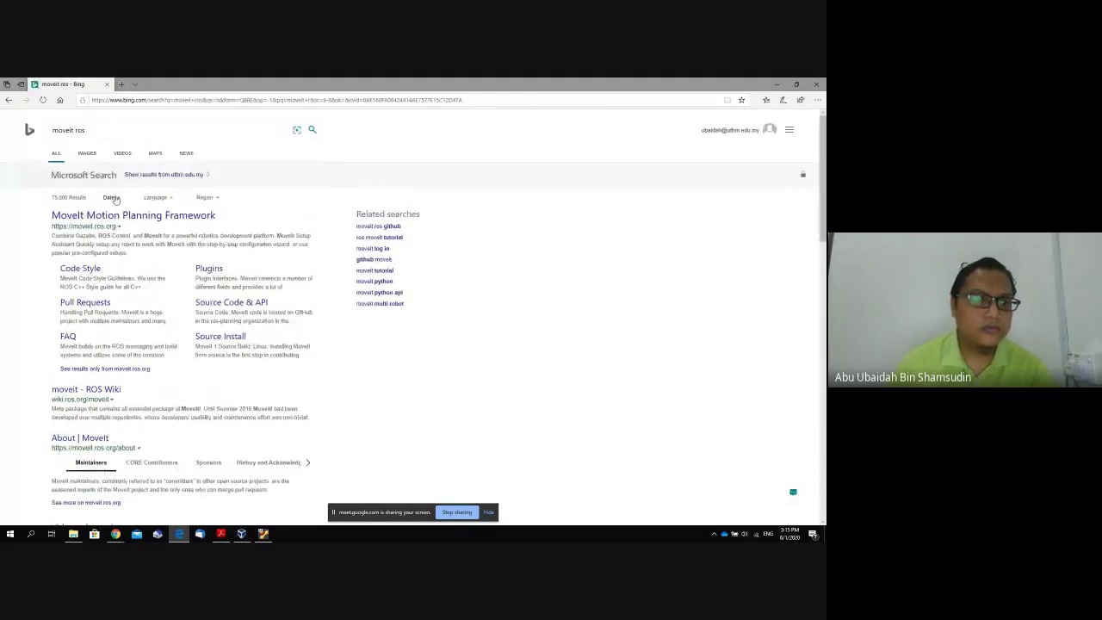
{"action": "left_click", "coordinate": [126, 136]}
{"action": "type", "text": "assistance"}
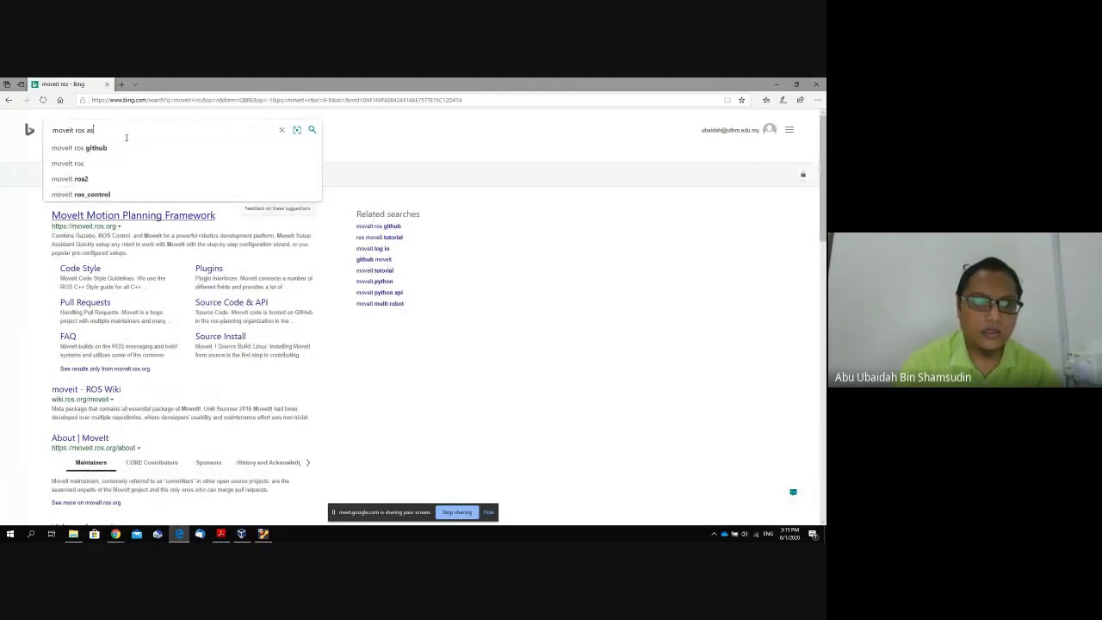
{"action": "key", "text": "Return"}
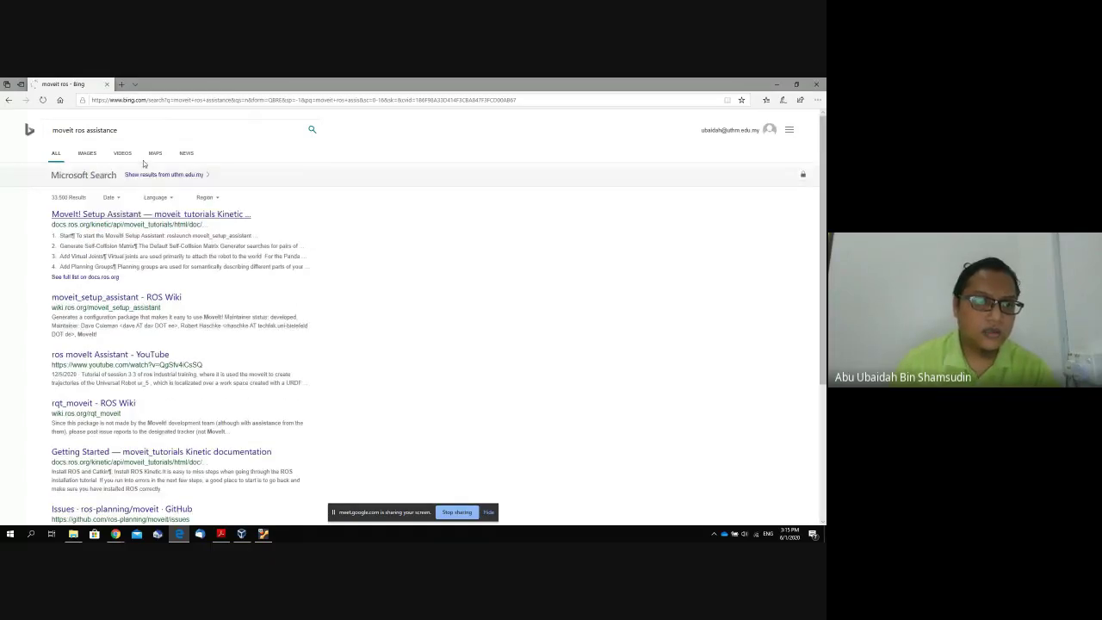
Open the MoveIt! Setup Assistant tutorial and select the roslaunch command under Step 1: Start.
{"action": "left_click", "coordinate": [149, 217]}
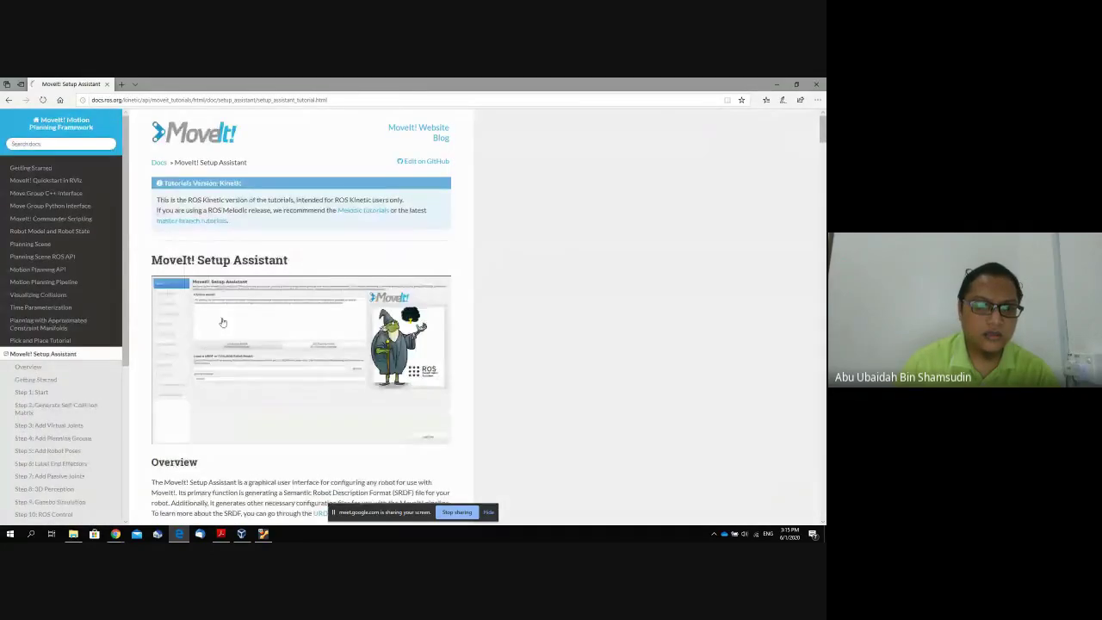
{"action": "scroll", "coordinate": [222, 319], "scroll_direction": "down", "scroll_amount": 5}
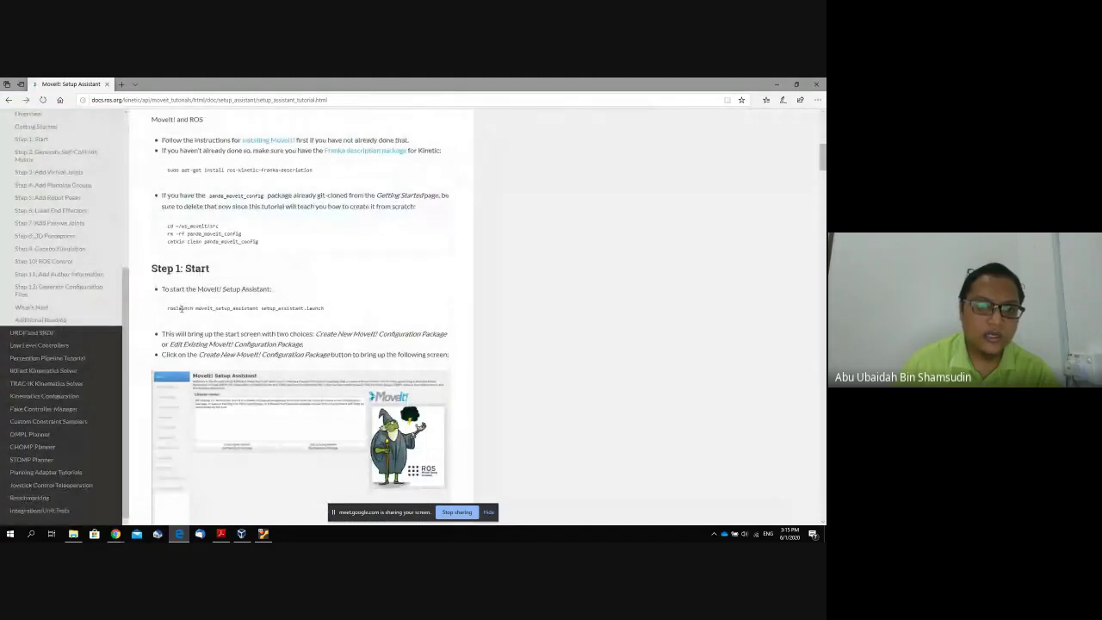
{"action": "left_click_drag", "start_coordinate": [166, 313], "coordinate": [327, 314]}
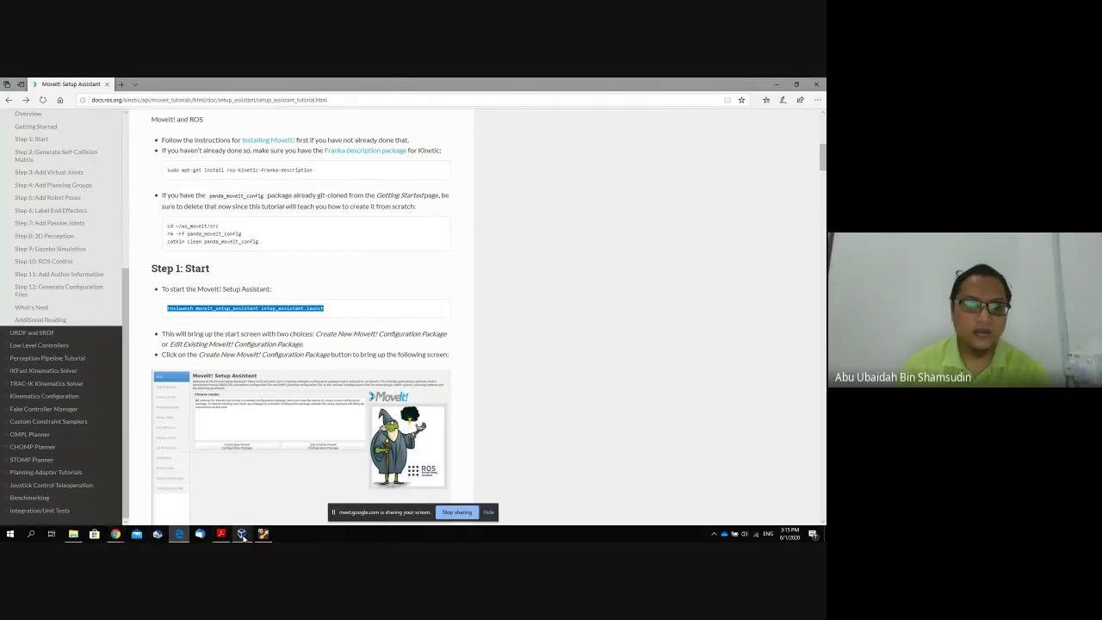
{"action": "left_click", "coordinate": [242, 534]}
Replace the terminal command with 'roslaunch moveit_setup_assistant', checking it against the tutorial.
{"action": "left_click", "coordinate": [263, 534]}
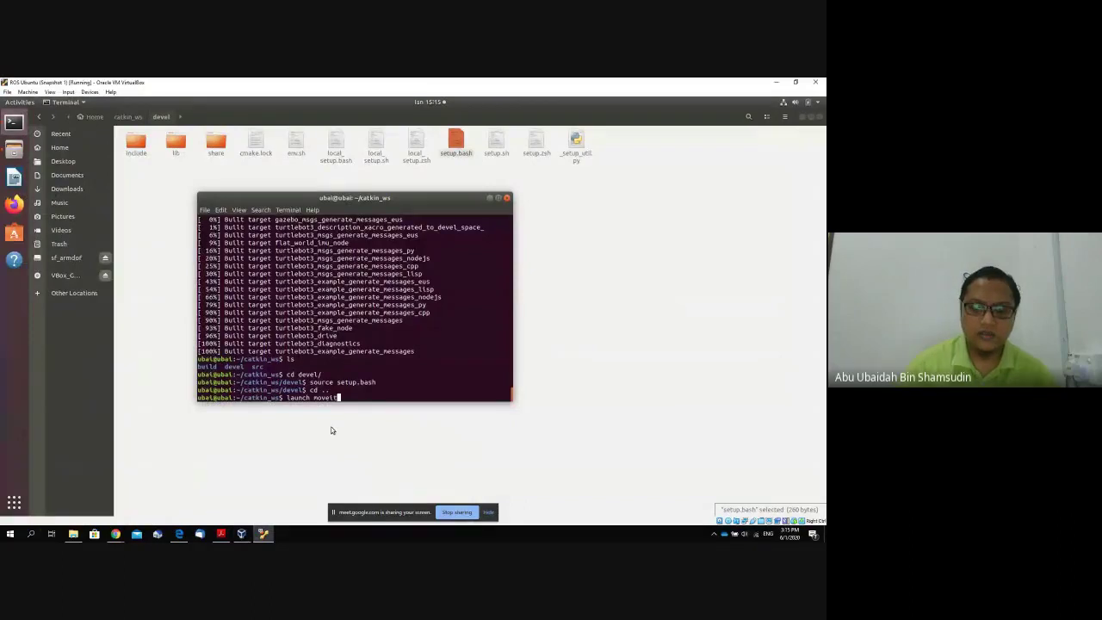
{"action": "key", "text": "BackSpace"}
{"action": "key", "text": "BackSpace"}
{"action": "key", "text": "BackSpace"}
{"action": "key", "text": "BackSpace"}
{"action": "key", "text": "BackSpace"}
{"action": "key", "text": "BackSpace"}
{"action": "key", "text": "BackSpace"}
{"action": "key", "text": "BackSpace"}
{"action": "key", "text": "BackSpace"}
{"action": "key", "text": "BackSpace"}
{"action": "key", "text": "BackSpace"}
{"action": "key", "text": "BackSpace"}
{"action": "key", "text": "BackSpace"}
{"action": "type", "text": "r"}
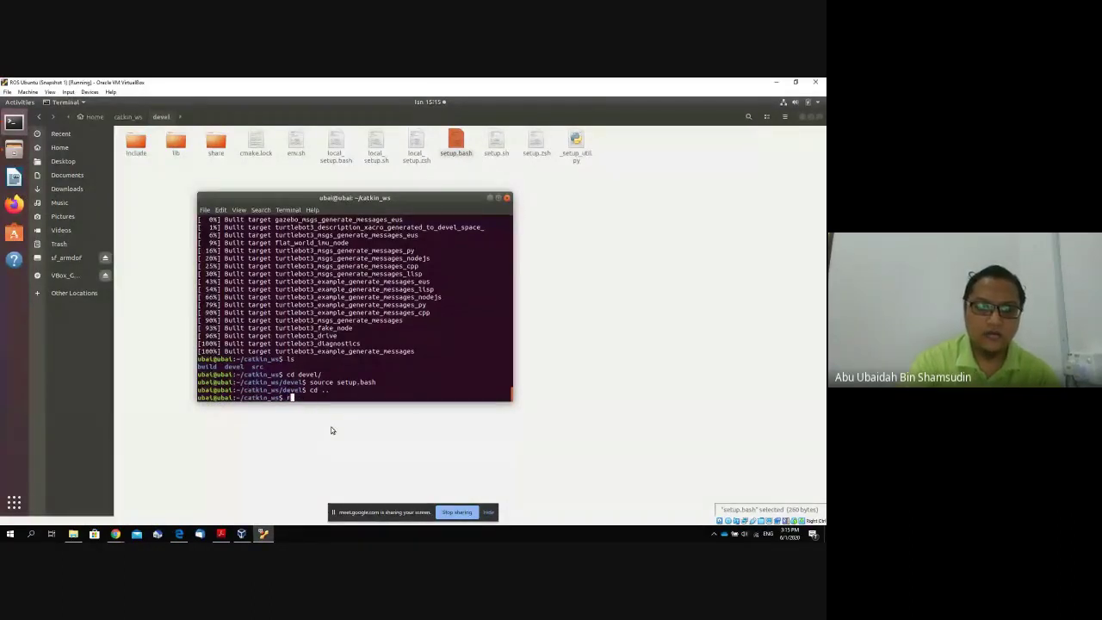
{"action": "type", "text": "oslaunch"}
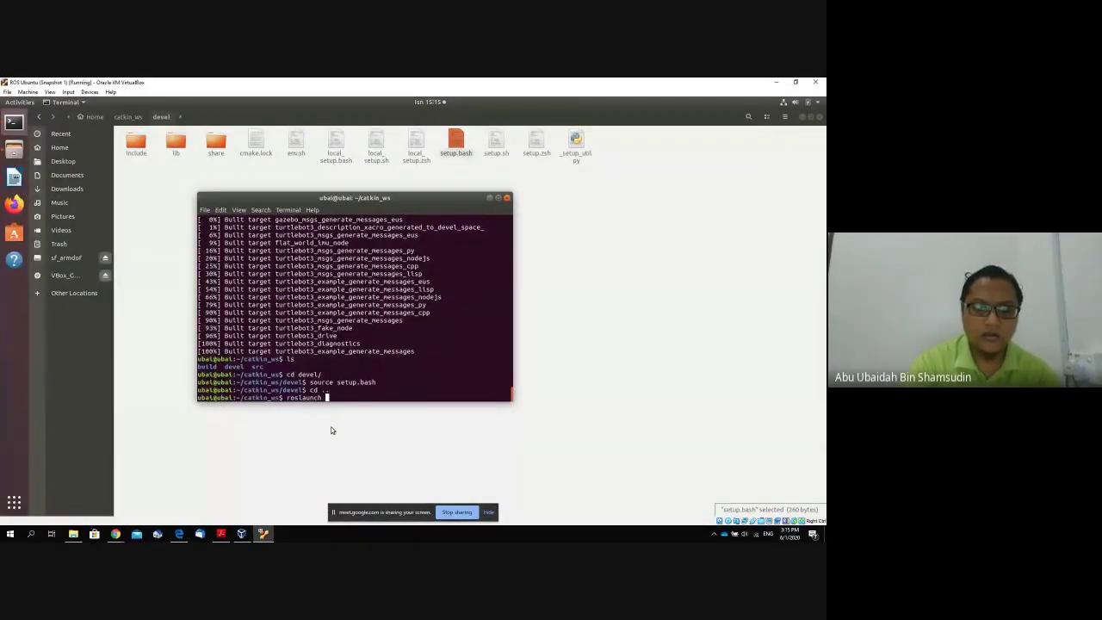
{"action": "type", "text": " moveit"}
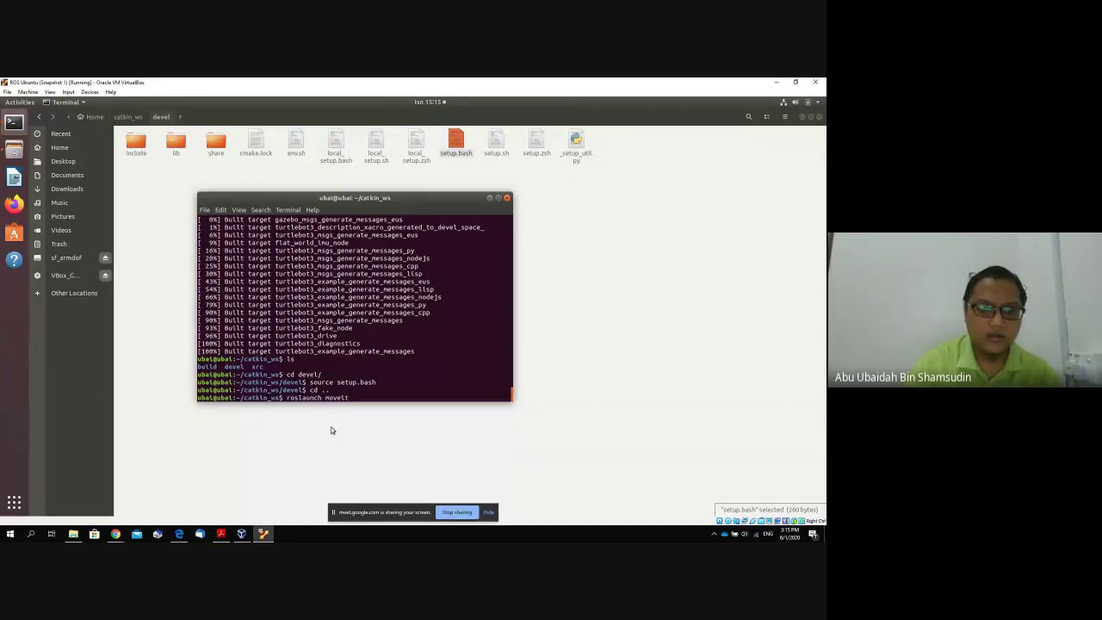
{"action": "left_click", "coordinate": [179, 534]}
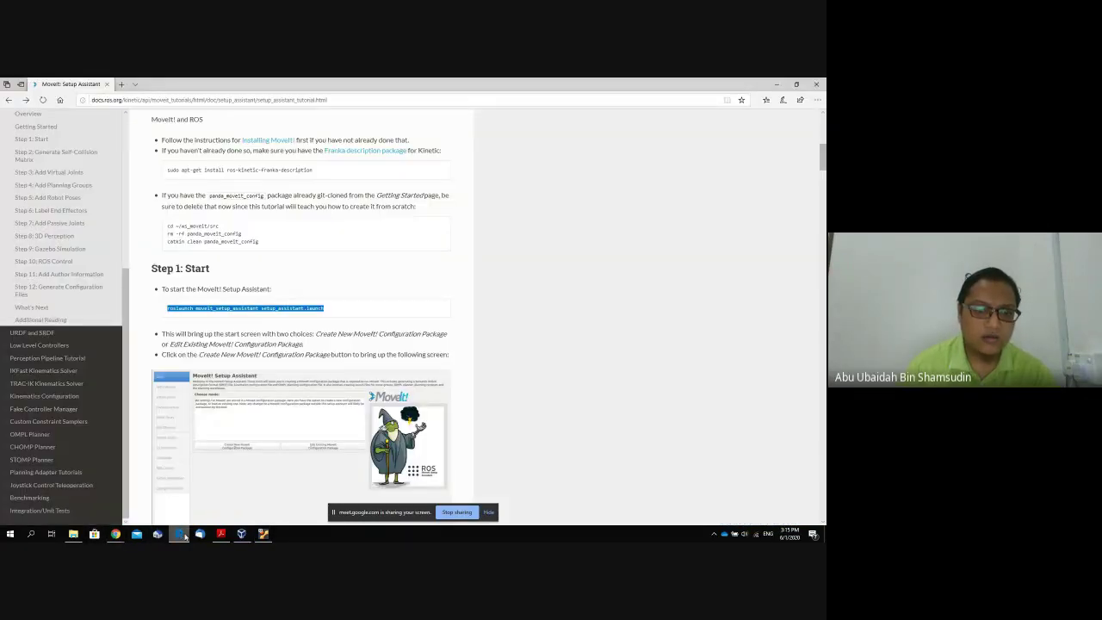
{"action": "left_click", "coordinate": [263, 534]}
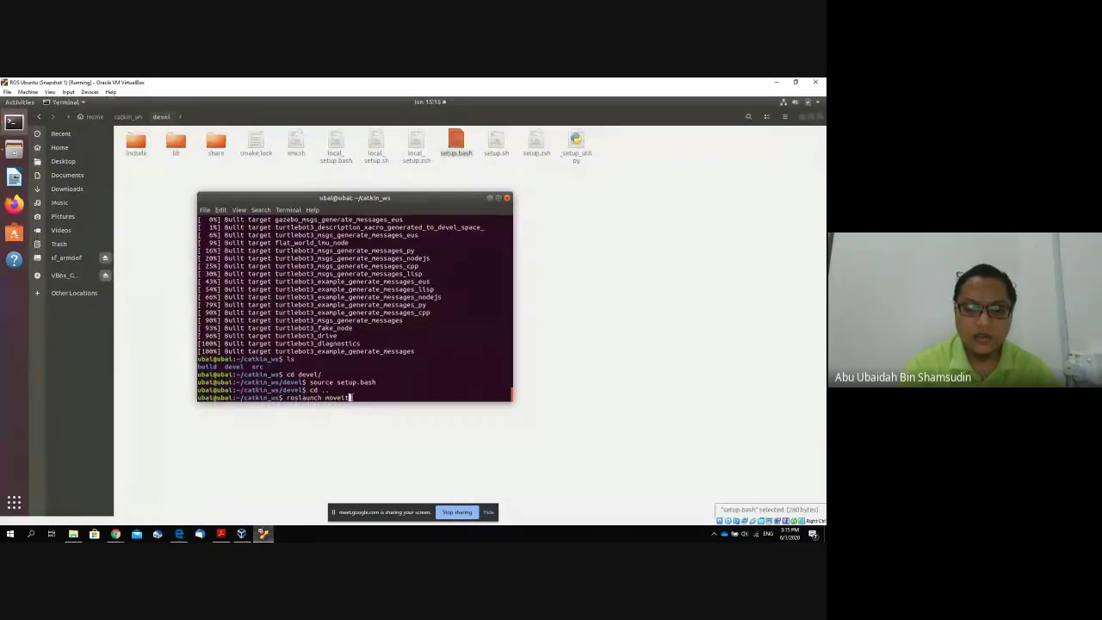
{"action": "type", "text": "_setup_assistant"}
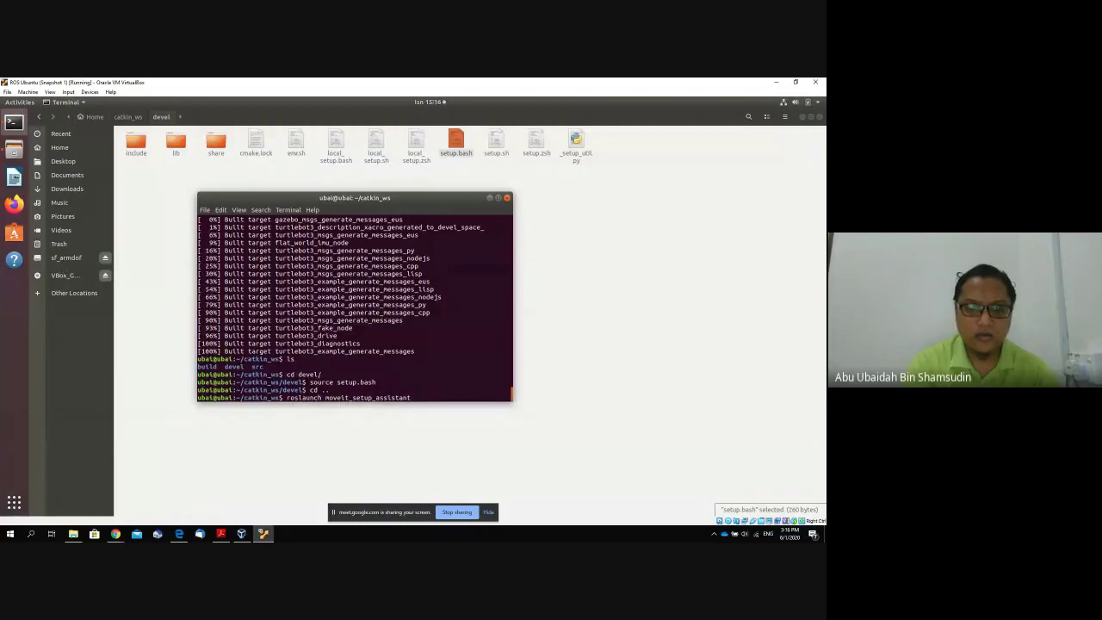
{"action": "type", "text": " moveit_"}
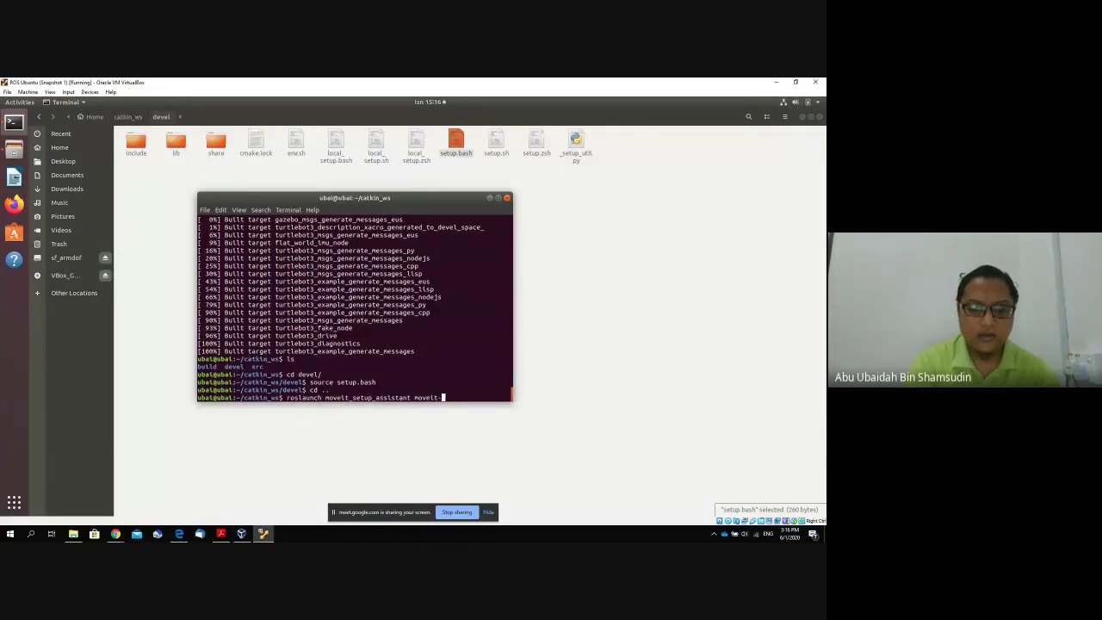
{"action": "key", "text": "BackSpace"}
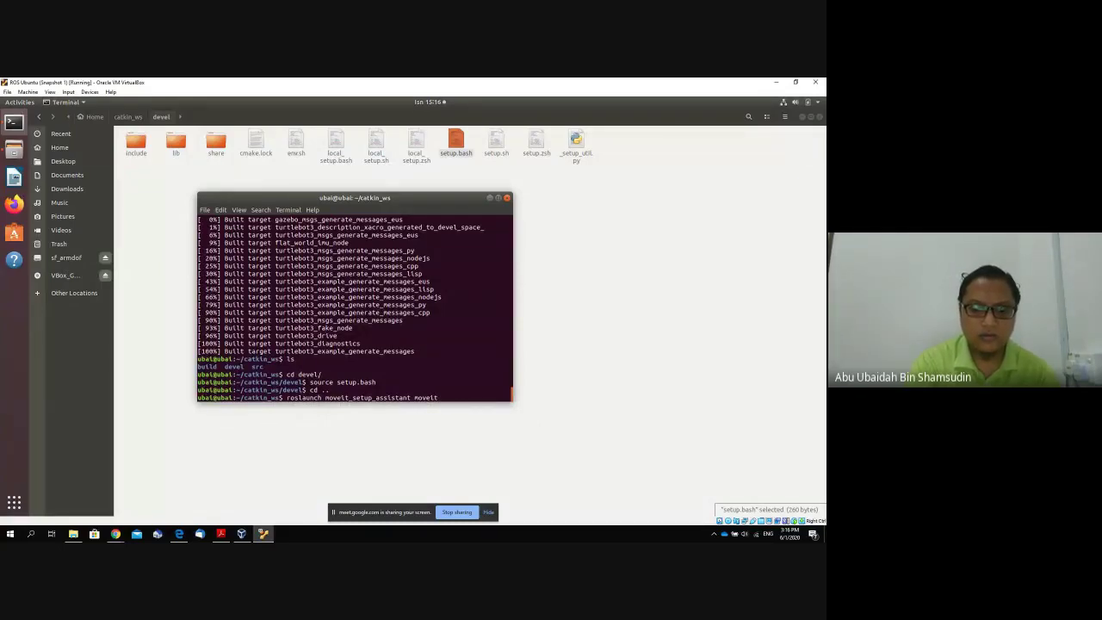
{"action": "type", "text": "_se"}
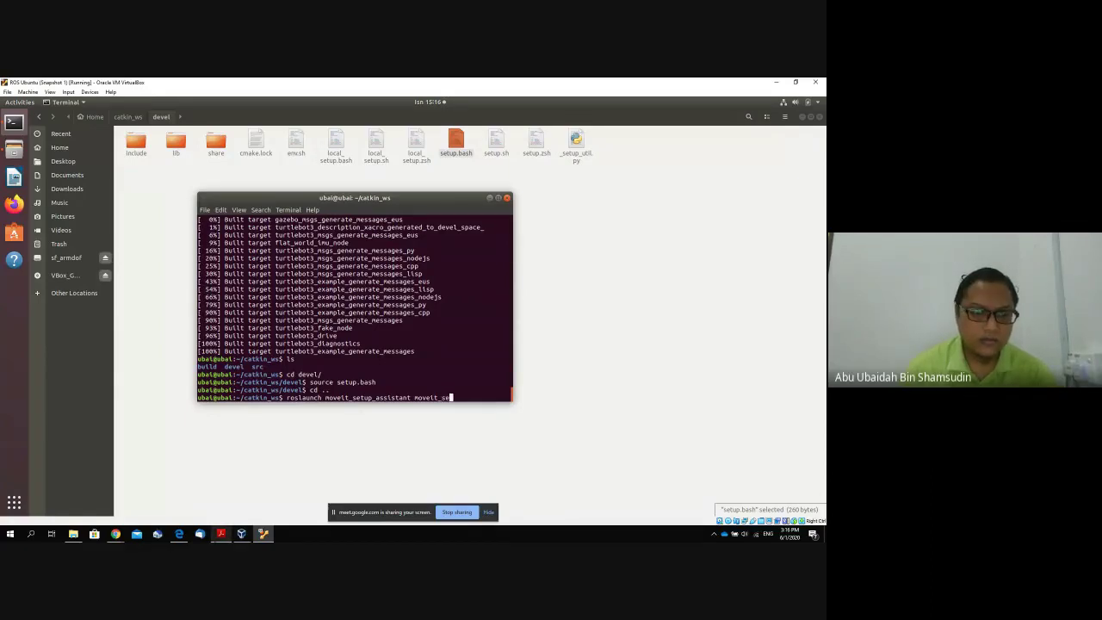
Complete the command as roslaunch moveit_setup_assistant setup_assistant.launch and run it.
{"action": "left_click", "coordinate": [179, 535]}
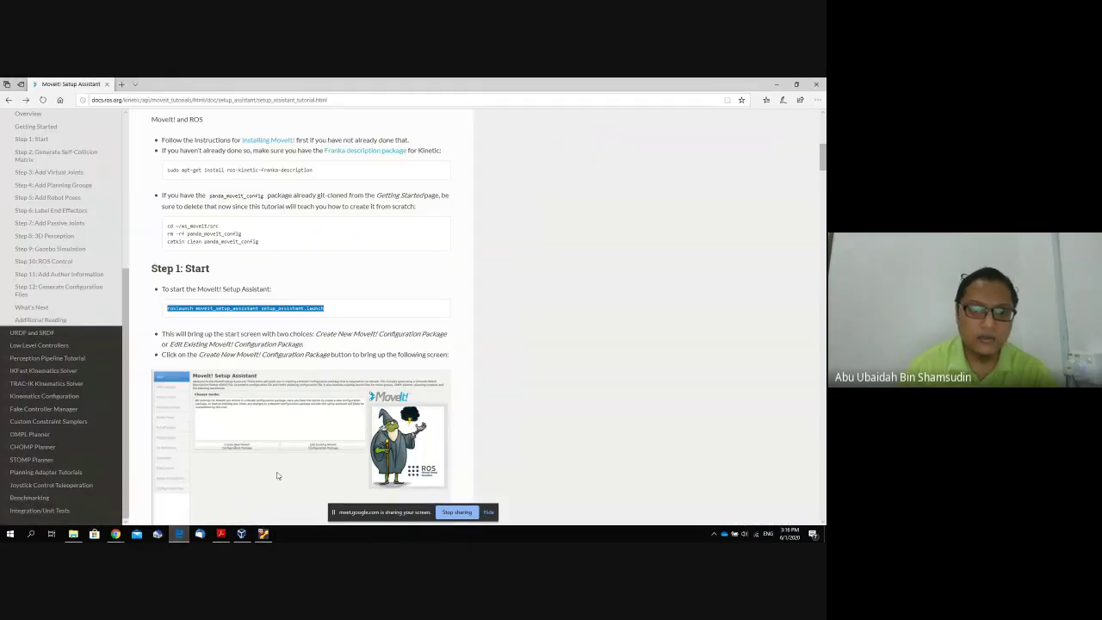
{"action": "left_click", "coordinate": [262, 309]}
{"action": "double_click", "coordinate": [272, 312]}
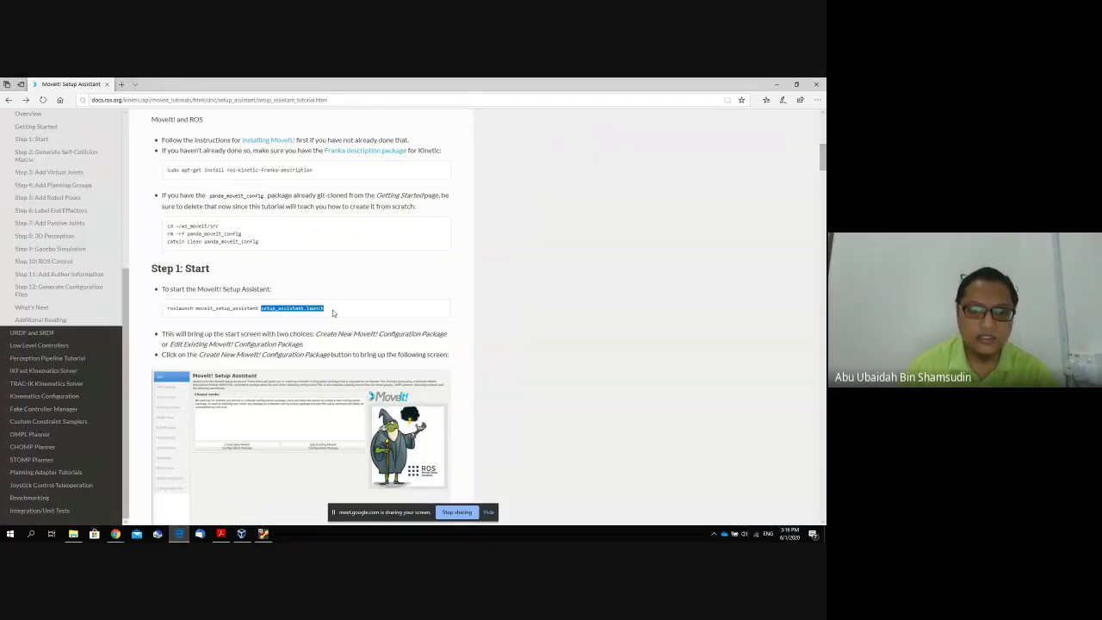
{"action": "left_click", "coordinate": [264, 535]}
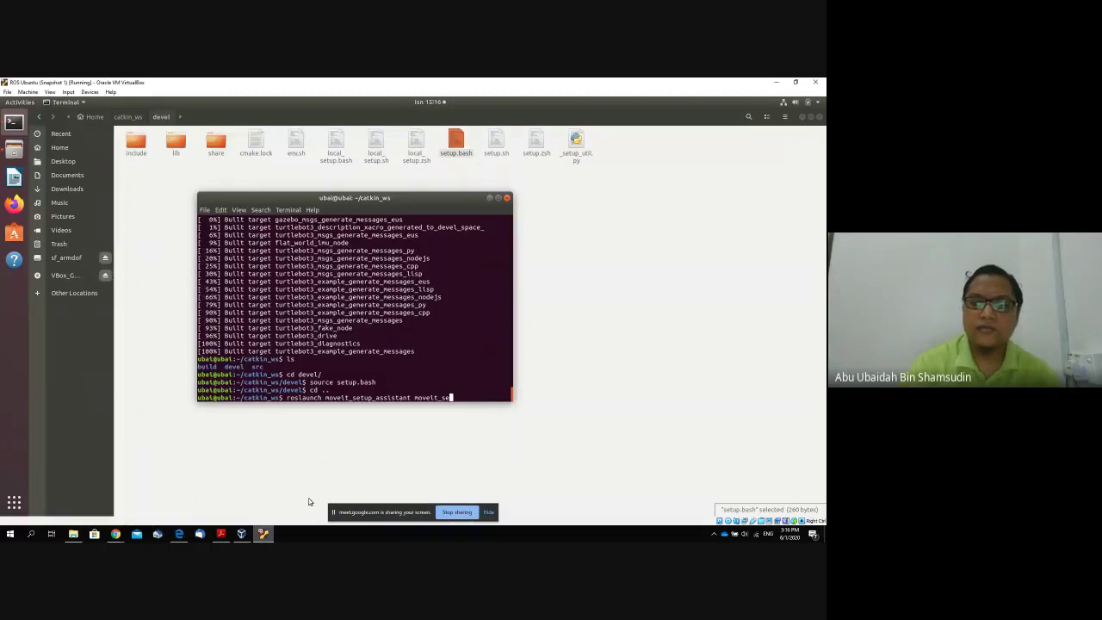
{"action": "key", "text": "BackSpace"}
{"action": "key", "text": "BackSpace"}
{"action": "key", "text": "BackSpace"}
{"action": "key", "text": "BackSpace"}
{"action": "key", "text": "BackSpace"}
{"action": "key", "text": "BackSpace"}
{"action": "key", "text": "BackSpace"}
{"action": "key", "text": "BackSpace"}
{"action": "key", "text": "BackSpace"}
{"action": "type", "text": "set"}
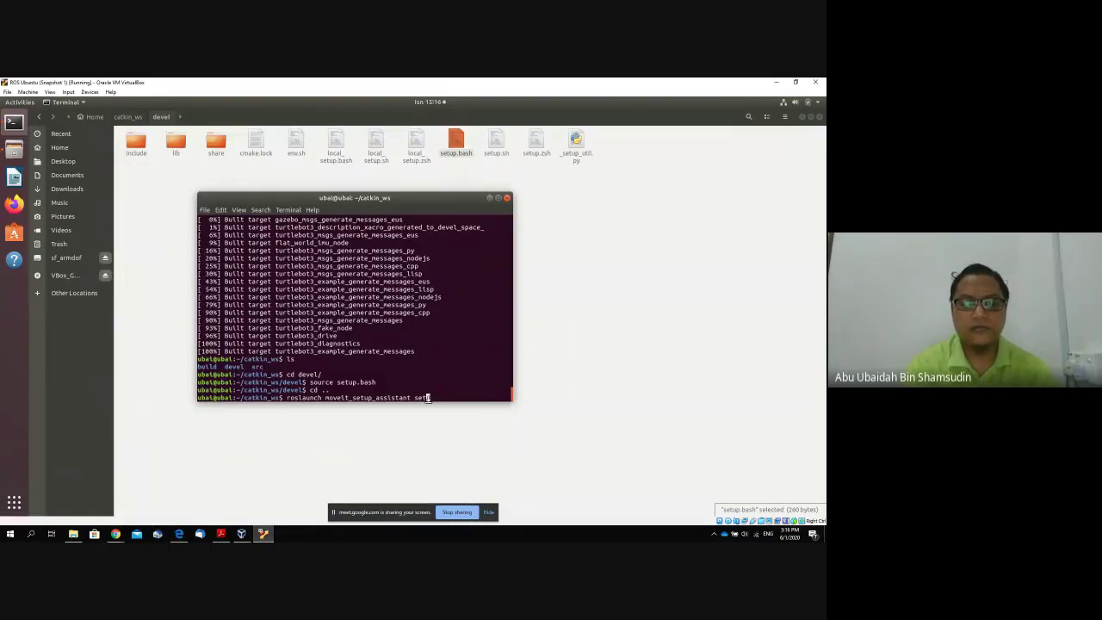
{"action": "type", "text": "up"}
{"action": "key", "text": "Tab"}
{"action": "key", "text": "Return"}
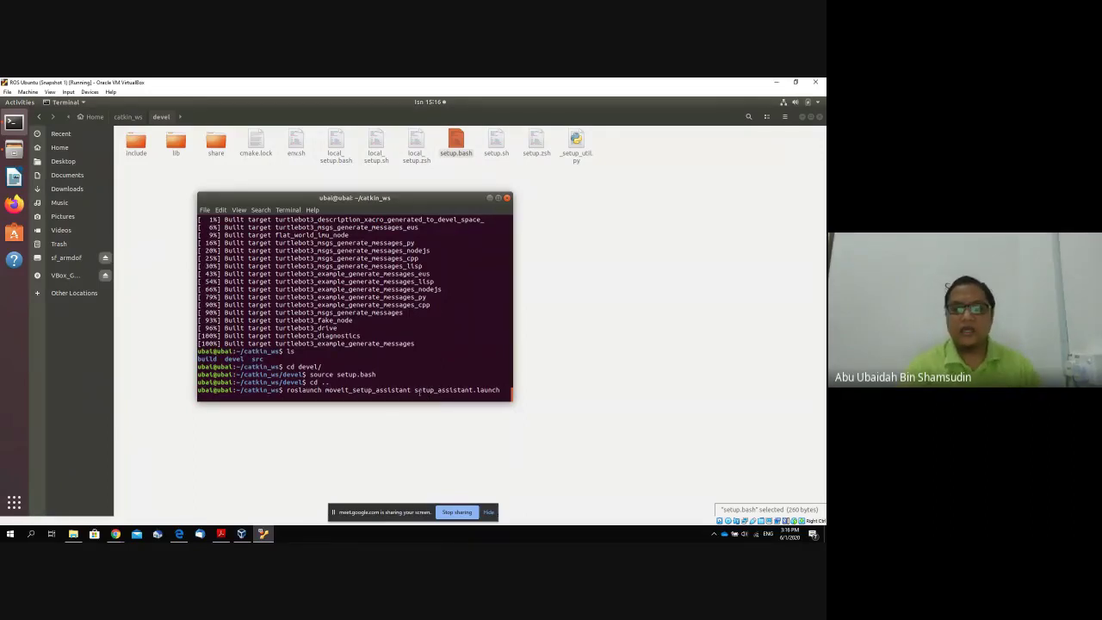
{"action": "key", "text": "Return"}
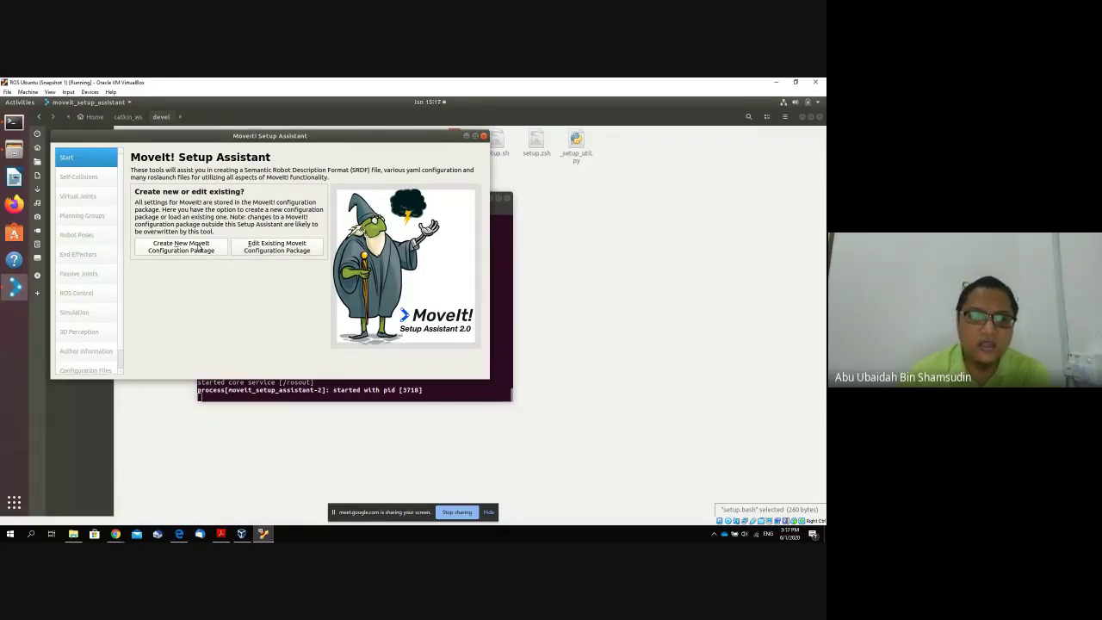
Start a new configuration package using catkin_ws/src/robotikdof/urdf/robotikdof.urdf as the robot model.
{"action": "left_click", "coordinate": [190, 251]}
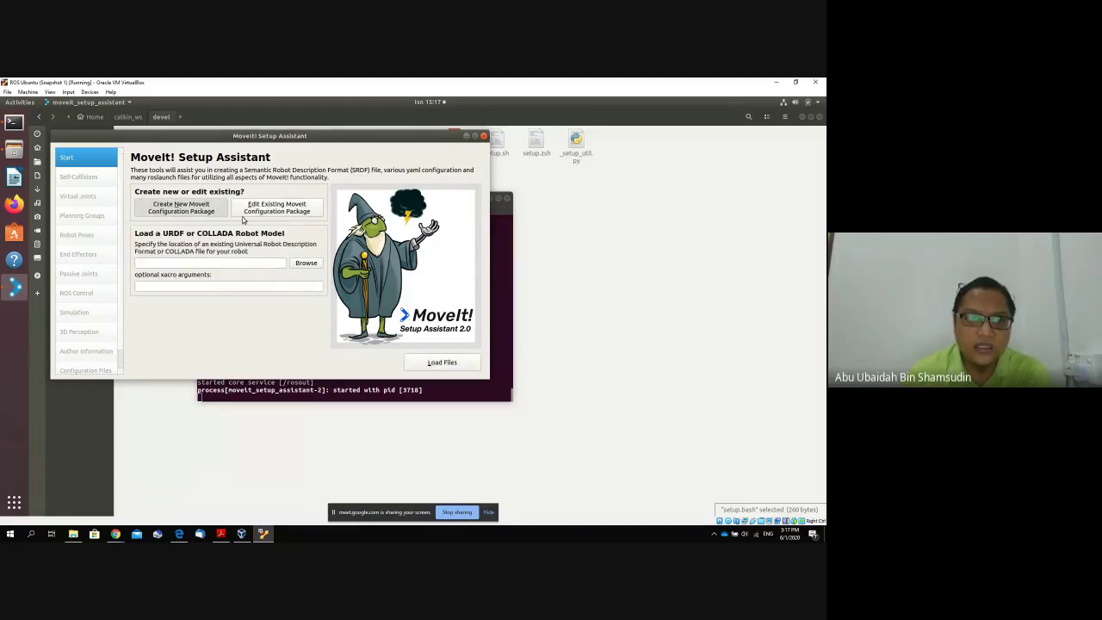
{"action": "left_click", "coordinate": [305, 263]}
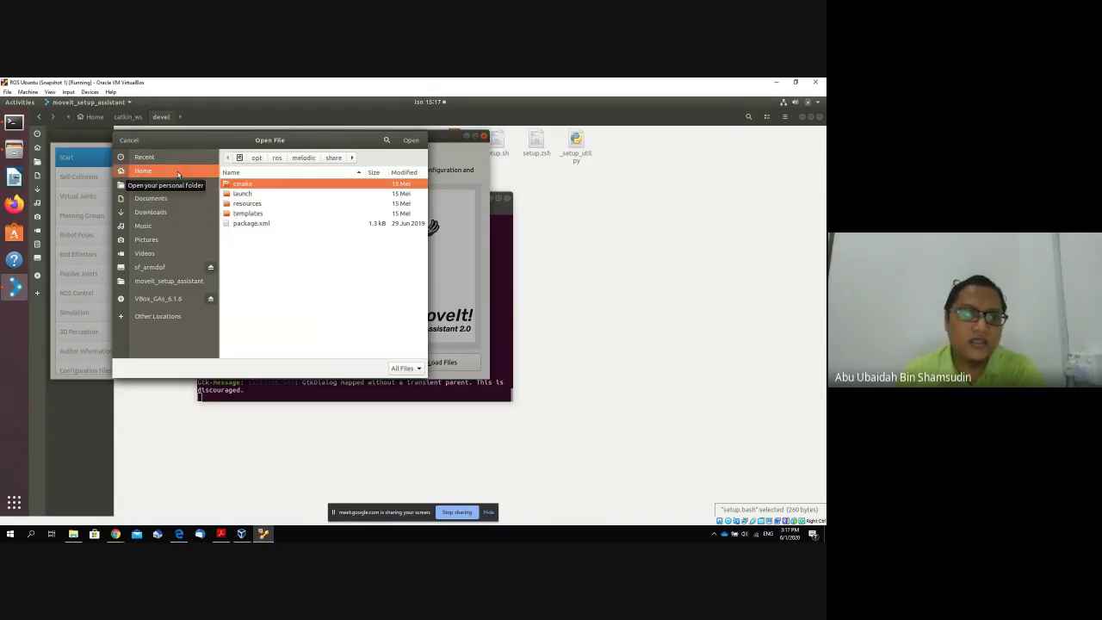
{"action": "left_click", "coordinate": [143, 171]}
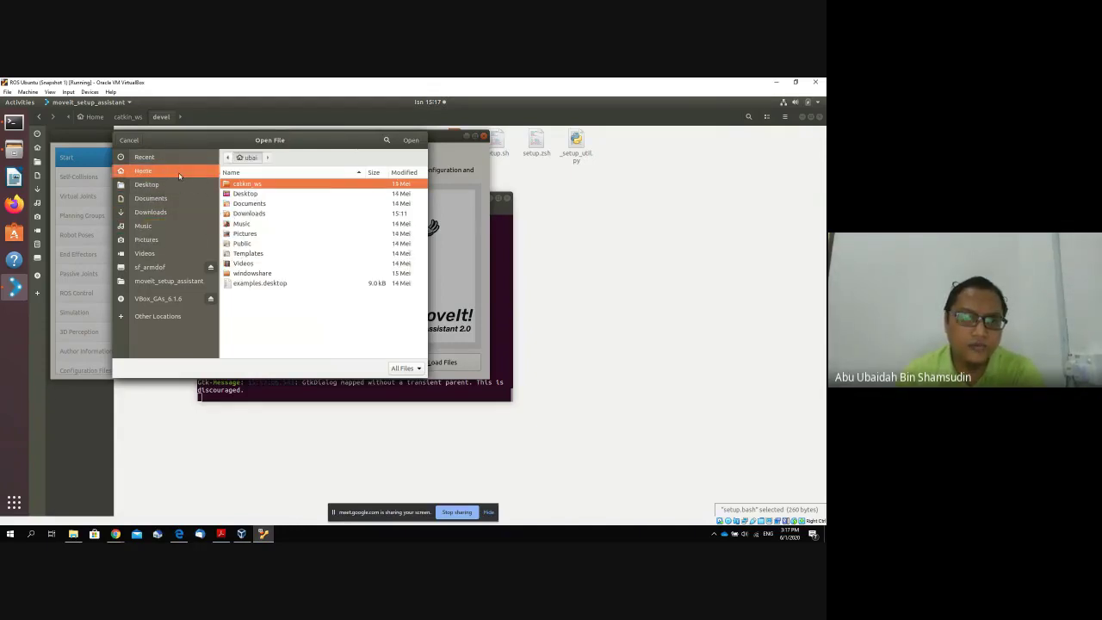
{"action": "double_click", "coordinate": [249, 184]}
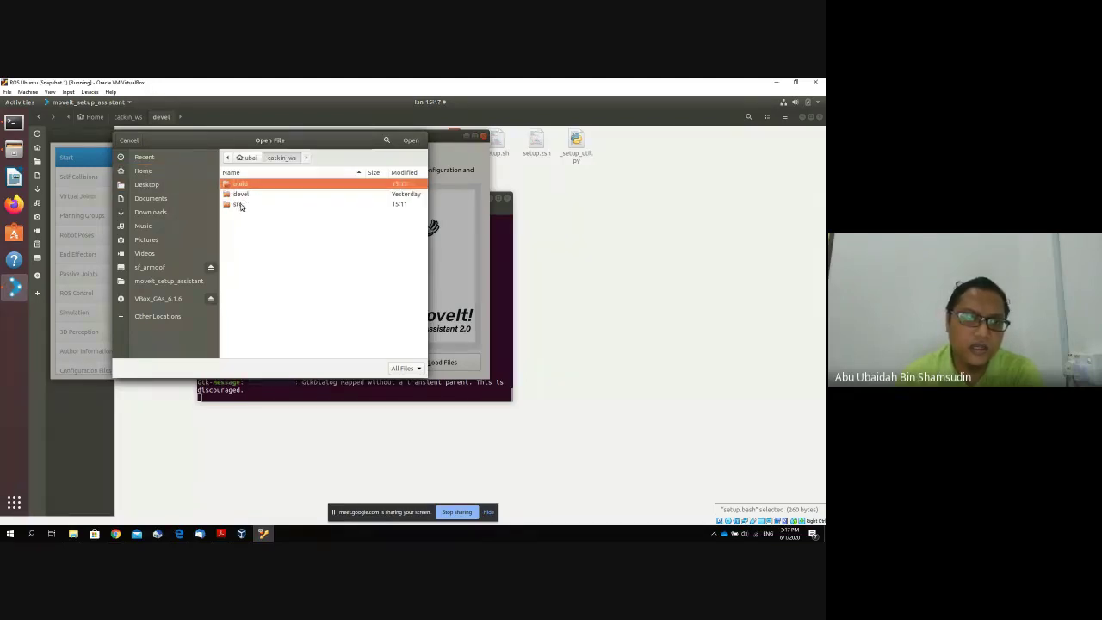
{"action": "double_click", "coordinate": [242, 203]}
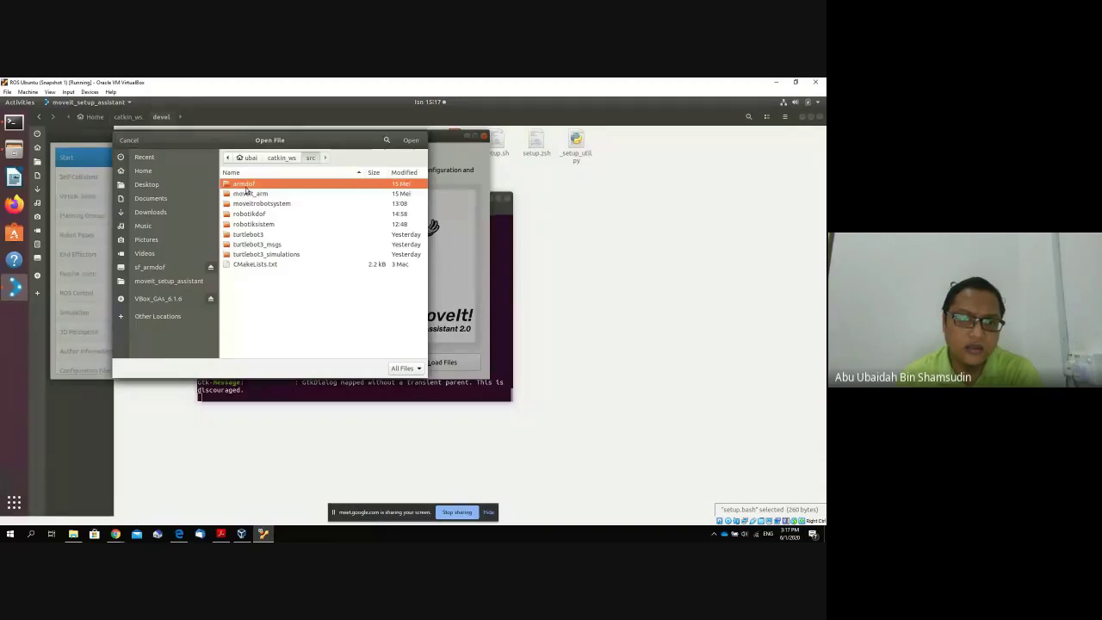
{"action": "double_click", "coordinate": [266, 214]}
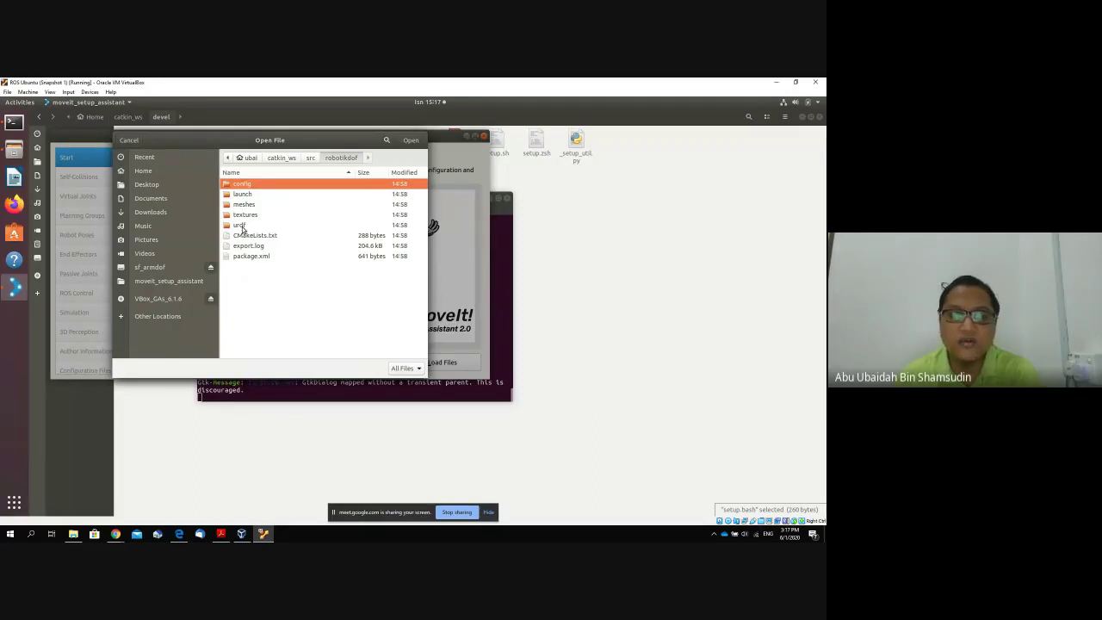
{"action": "double_click", "coordinate": [240, 225]}
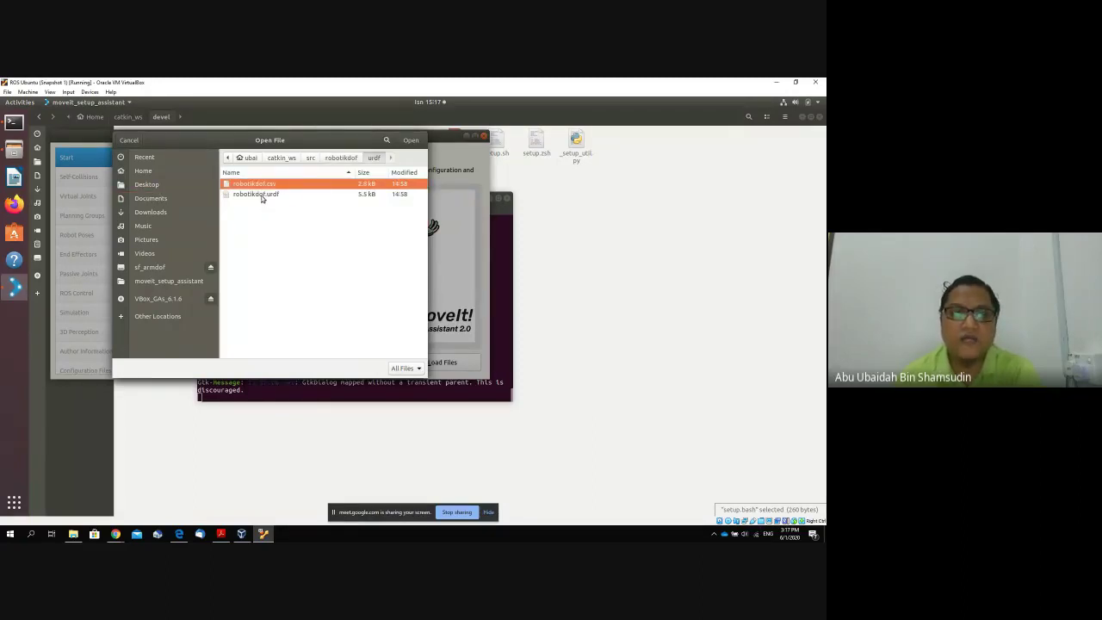
{"action": "left_click", "coordinate": [262, 196]}
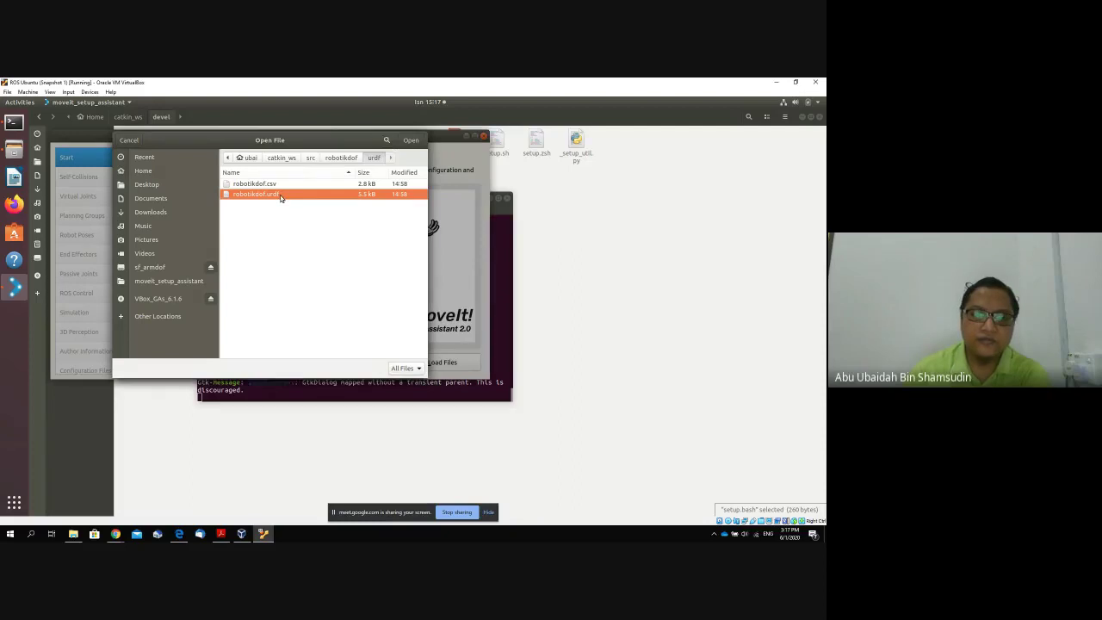
{"action": "double_click", "coordinate": [280, 197]}
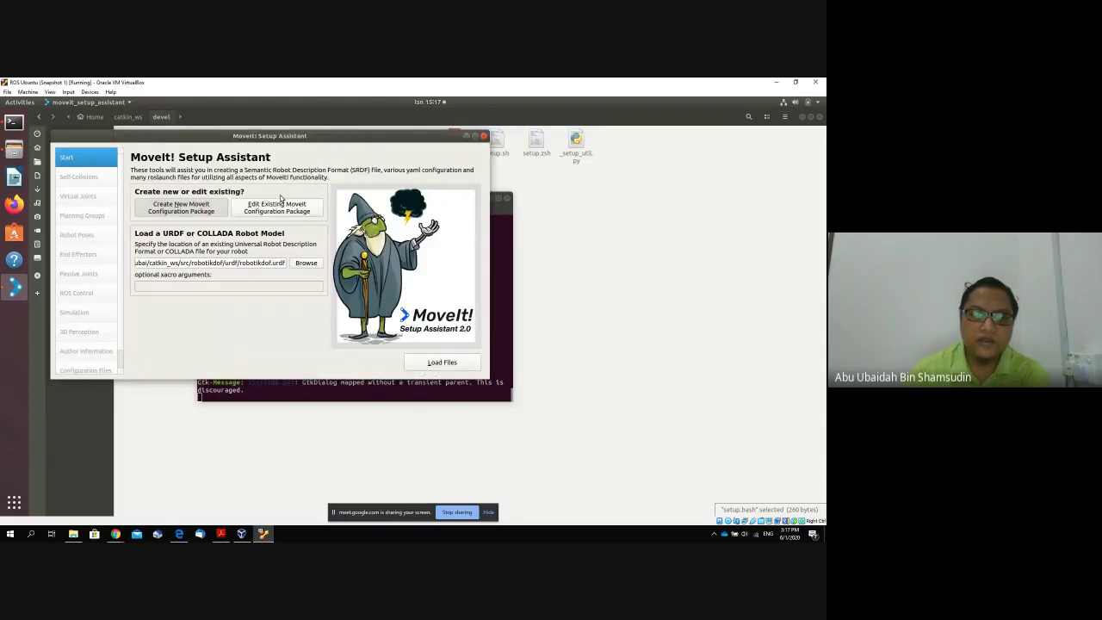
Load the robotikdof model into the Setup Assistant.
{"action": "left_click", "coordinate": [447, 362]}
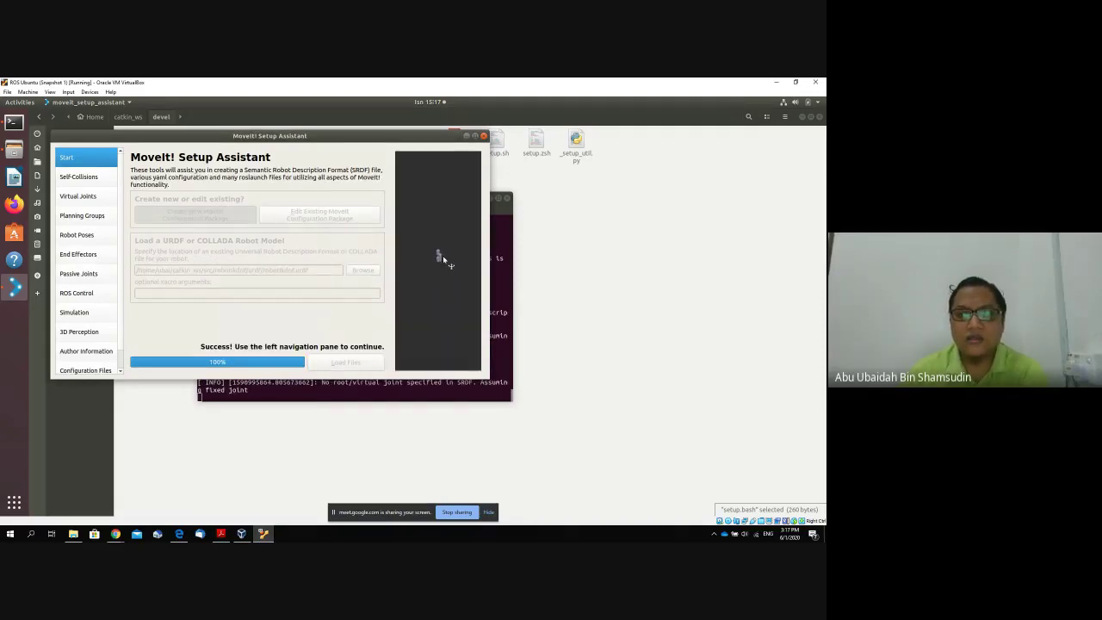
{"action": "scroll", "coordinate": [442, 257], "scroll_direction": "up", "scroll_amount": 5}
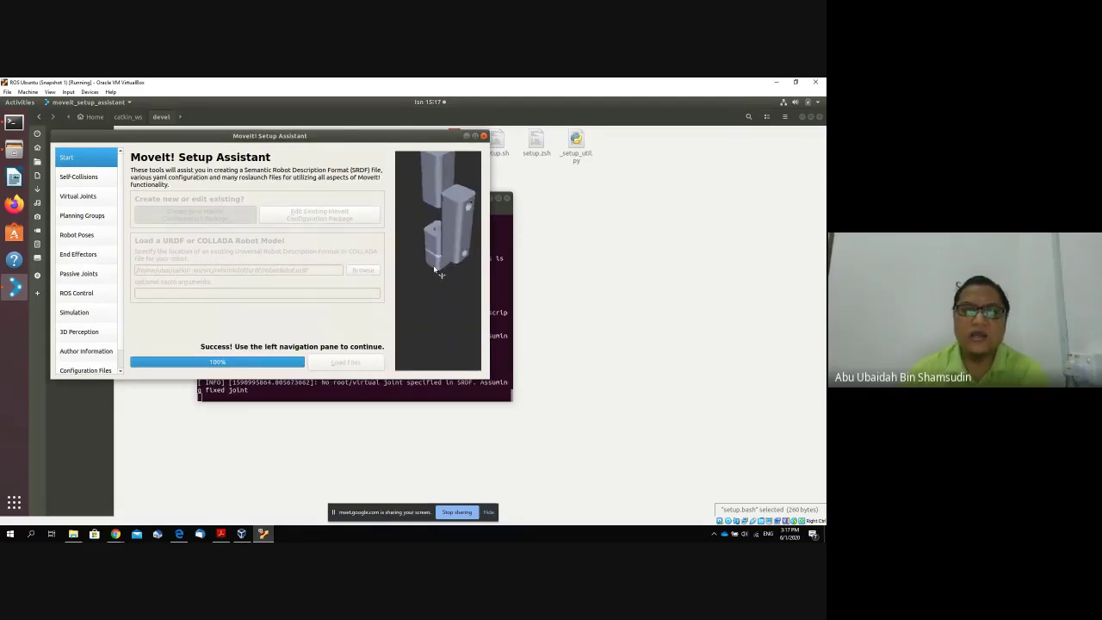
{"action": "scroll", "coordinate": [437, 270], "scroll_direction": "down", "scroll_amount": 2}
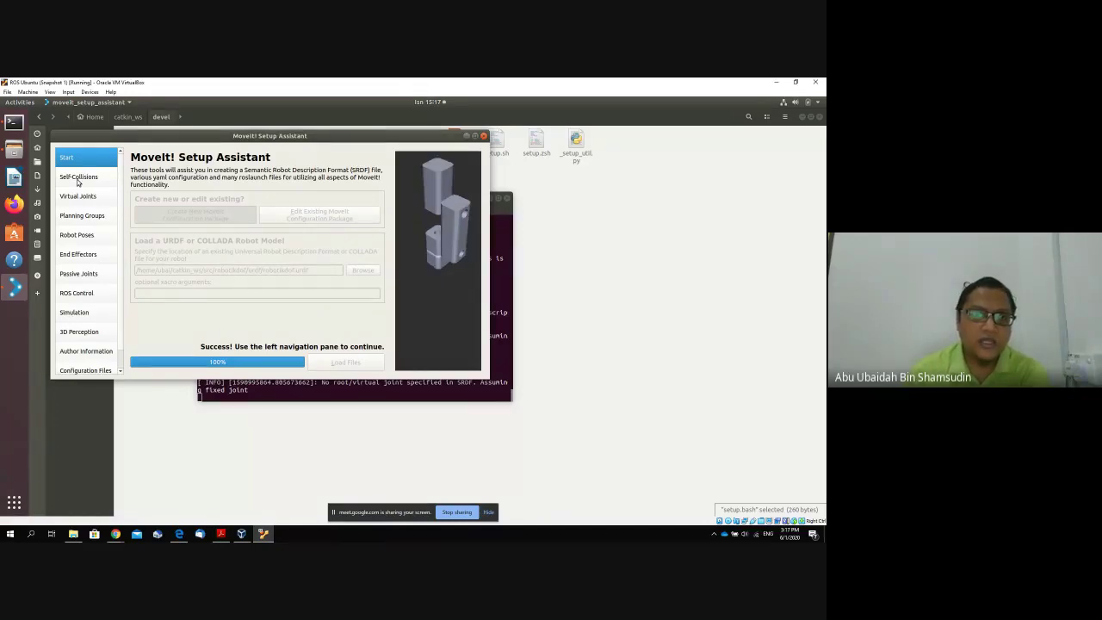
Generate the self-collision matrix, disabling six link pairs.
{"action": "left_click", "coordinate": [79, 182]}
{"action": "left_click", "coordinate": [83, 163]}
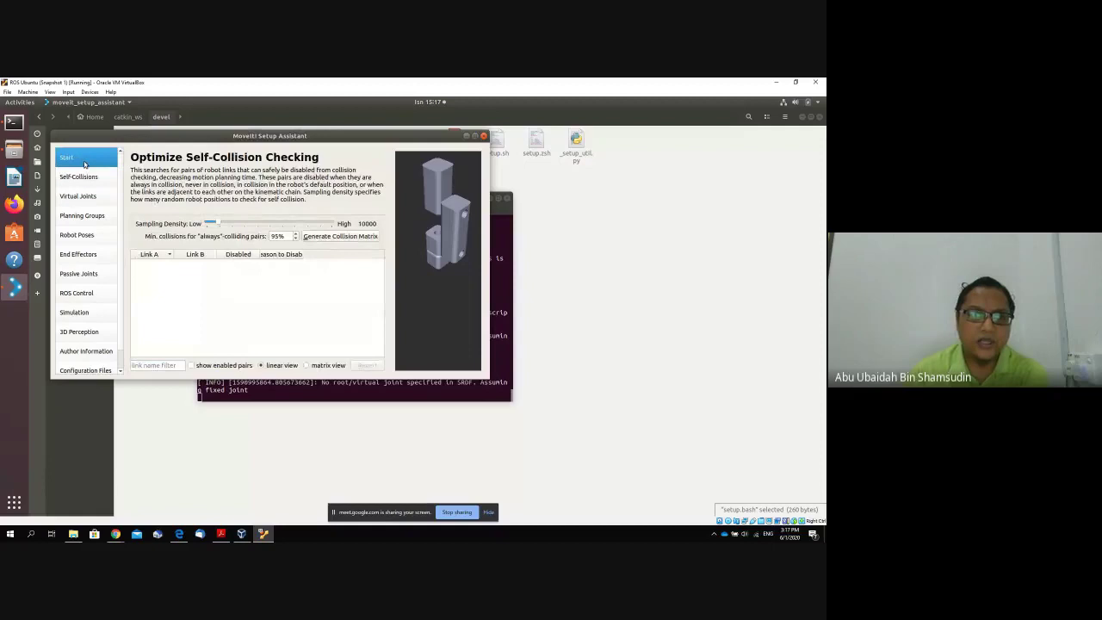
{"action": "left_click", "coordinate": [80, 178]}
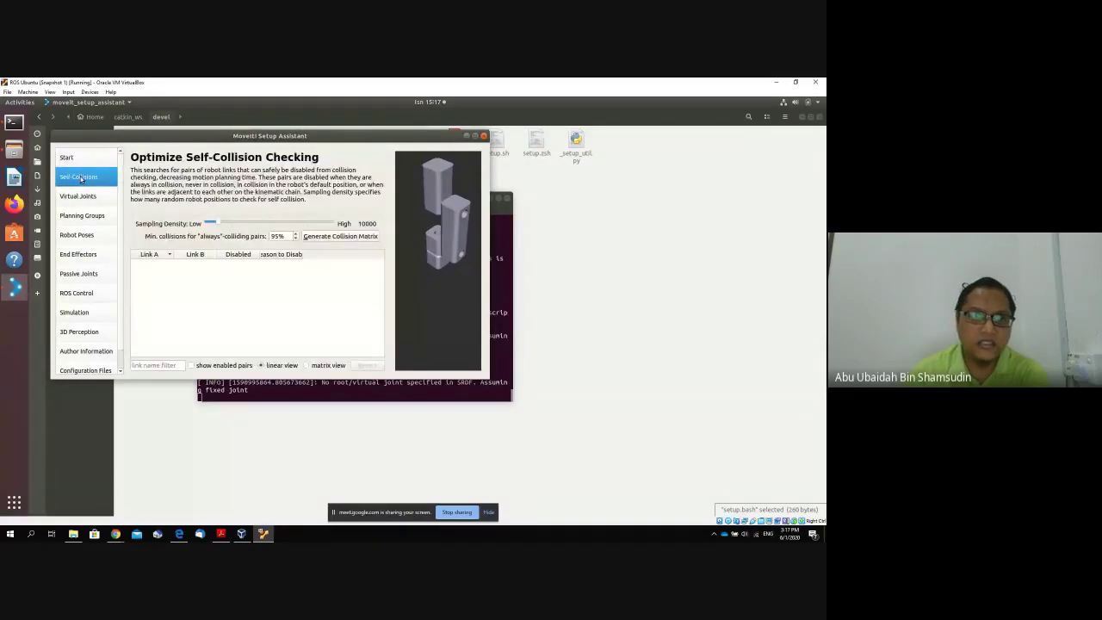
{"action": "left_click", "coordinate": [335, 237]}
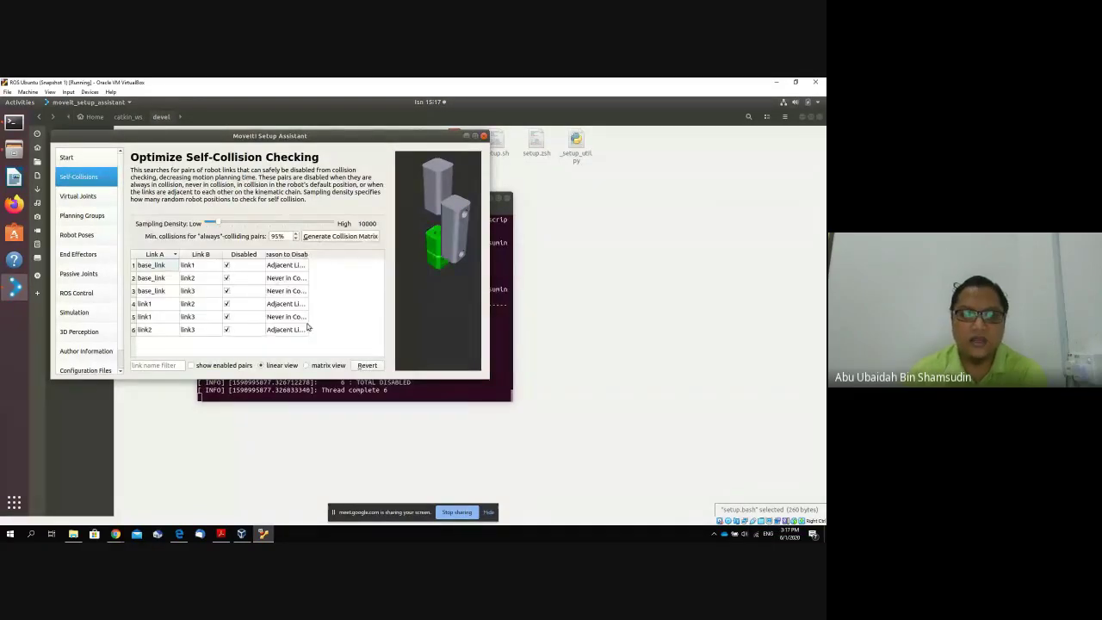
{"action": "left_click", "coordinate": [98, 200]}
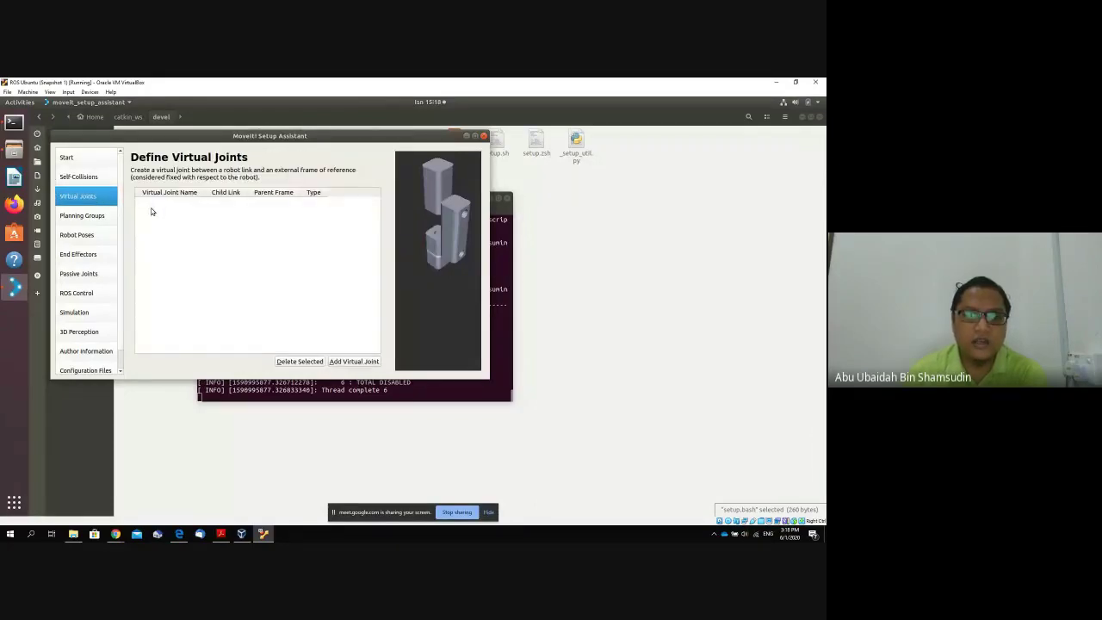
Add a fixed virtual joint 'map' with parent frame base_frame and save it.
{"action": "left_click", "coordinate": [360, 360]}
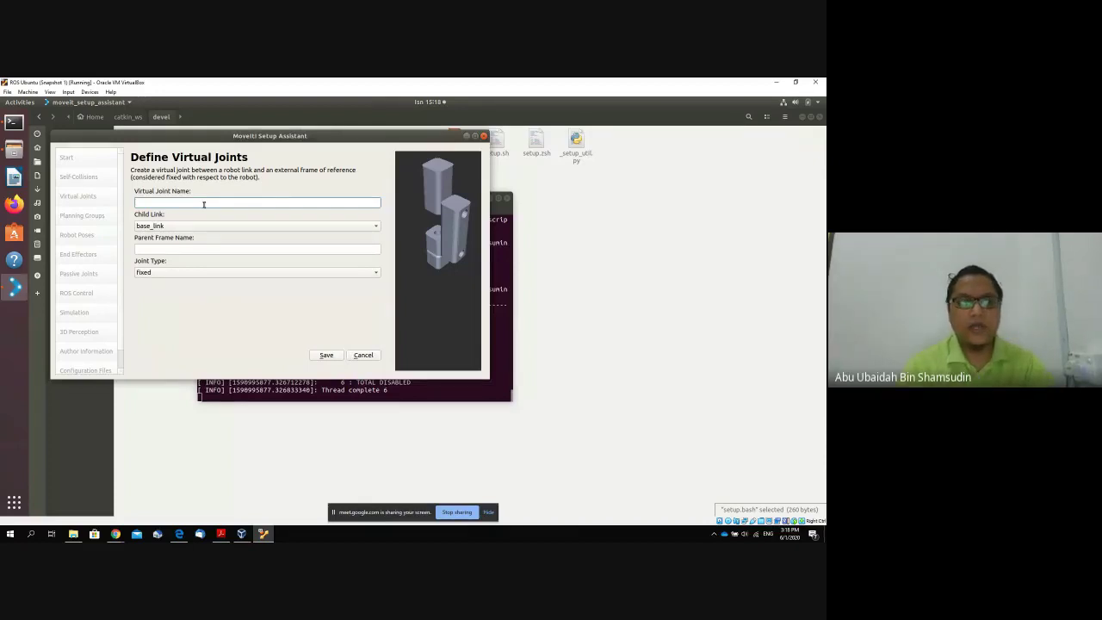
{"action": "type", "text": "map"}
{"action": "left_click", "coordinate": [198, 249]}
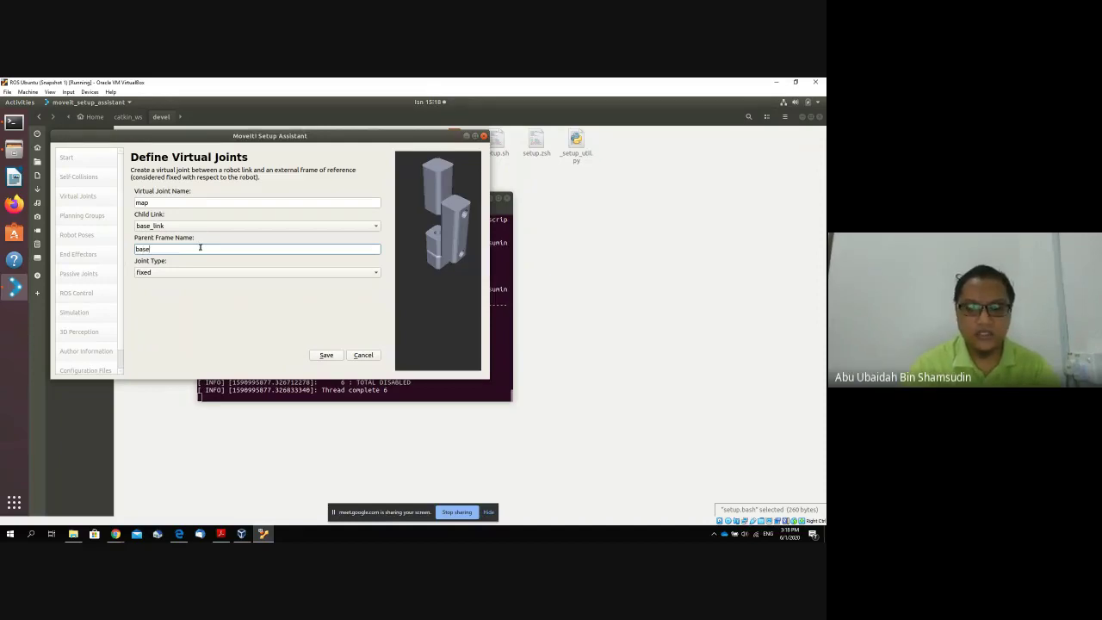
{"action": "type", "text": "base_frame"}
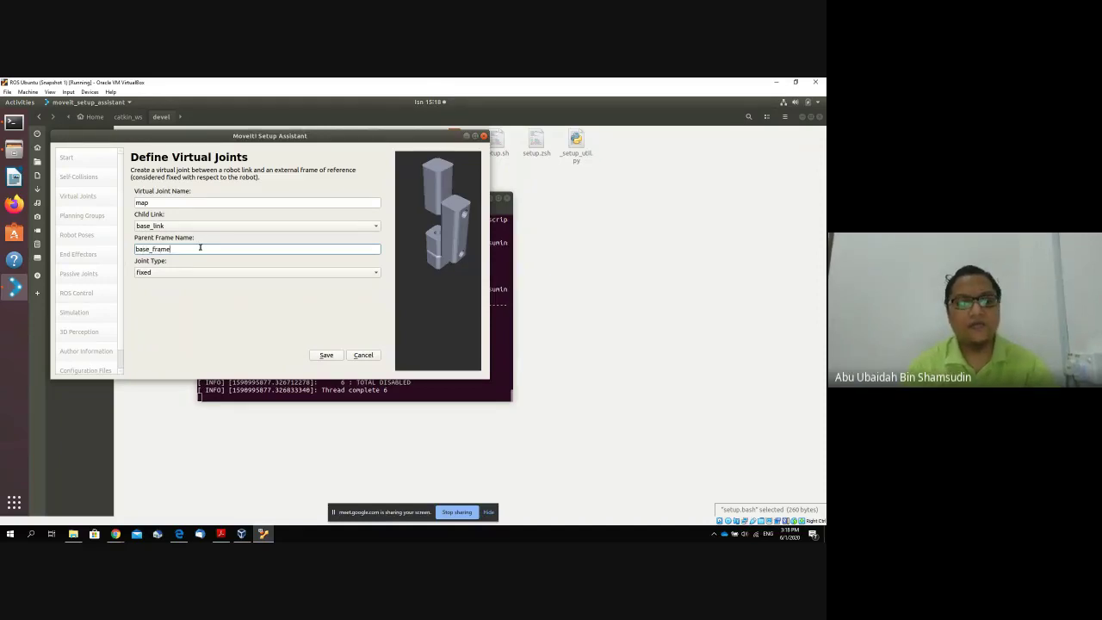
{"action": "left_click", "coordinate": [326, 355]}
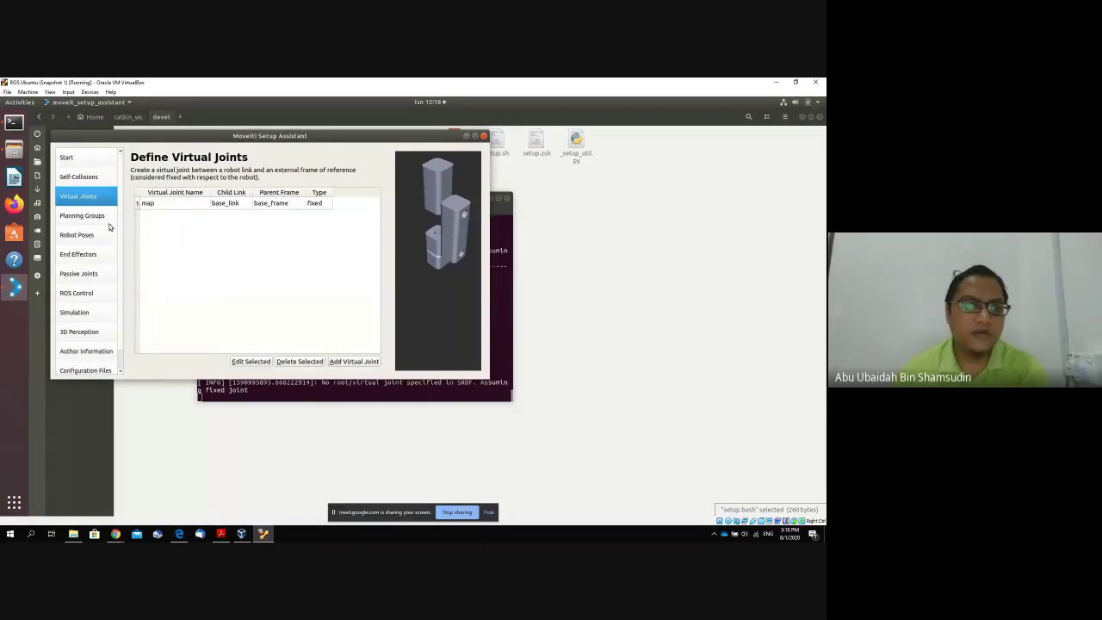
{"action": "left_click", "coordinate": [102, 216]}
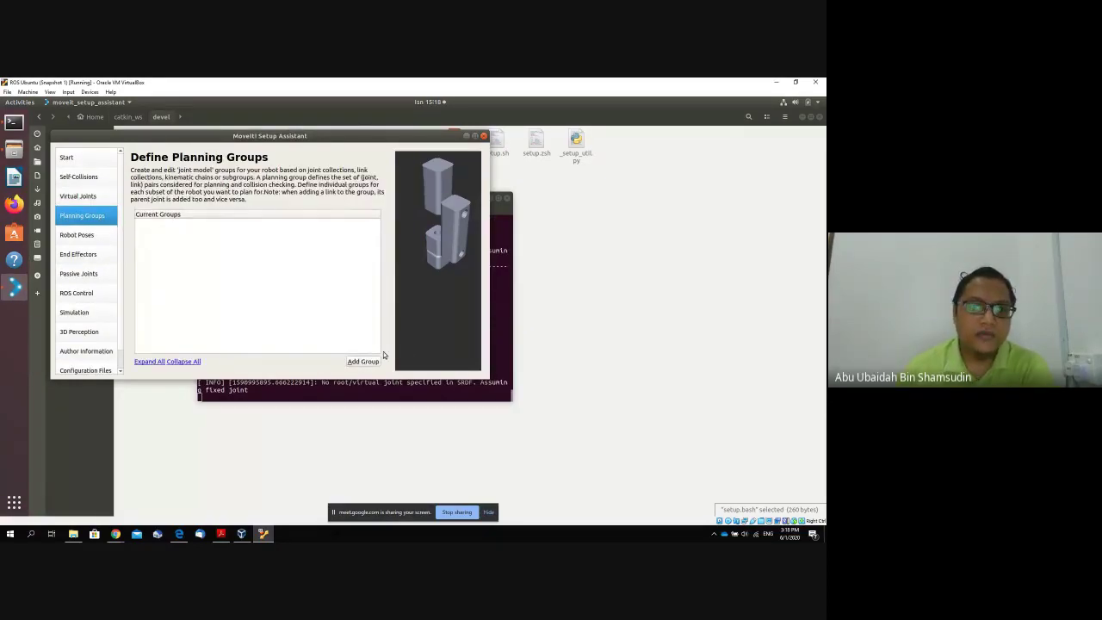
Create the 'arm' group with kinematic solver None and add joint1–joint3.
{"action": "left_click", "coordinate": [370, 362]}
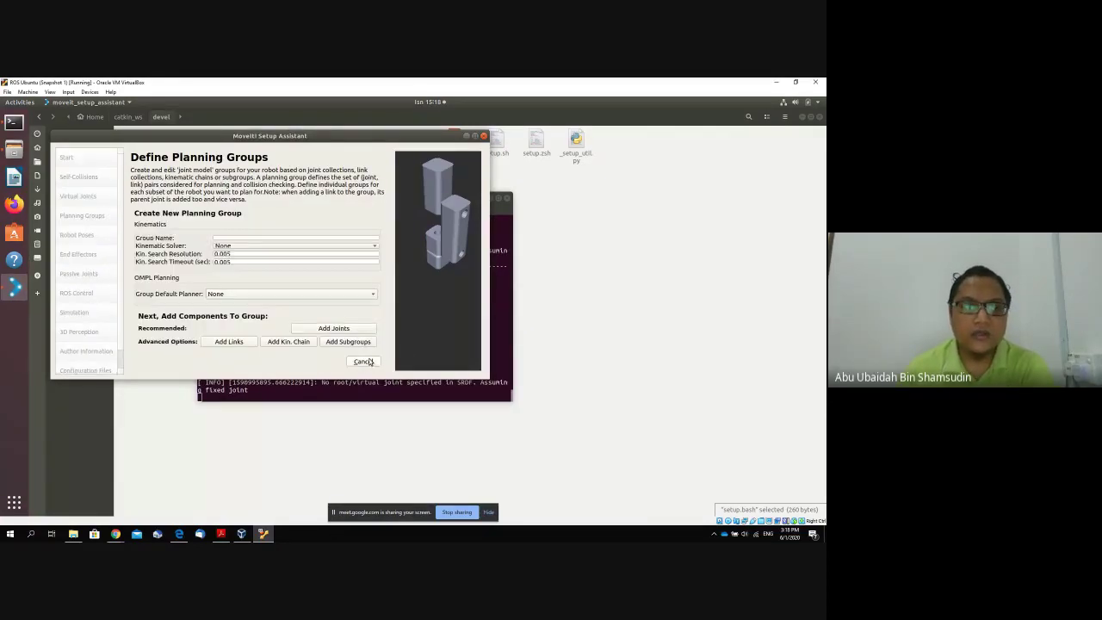
{"action": "left_click", "coordinate": [300, 238]}
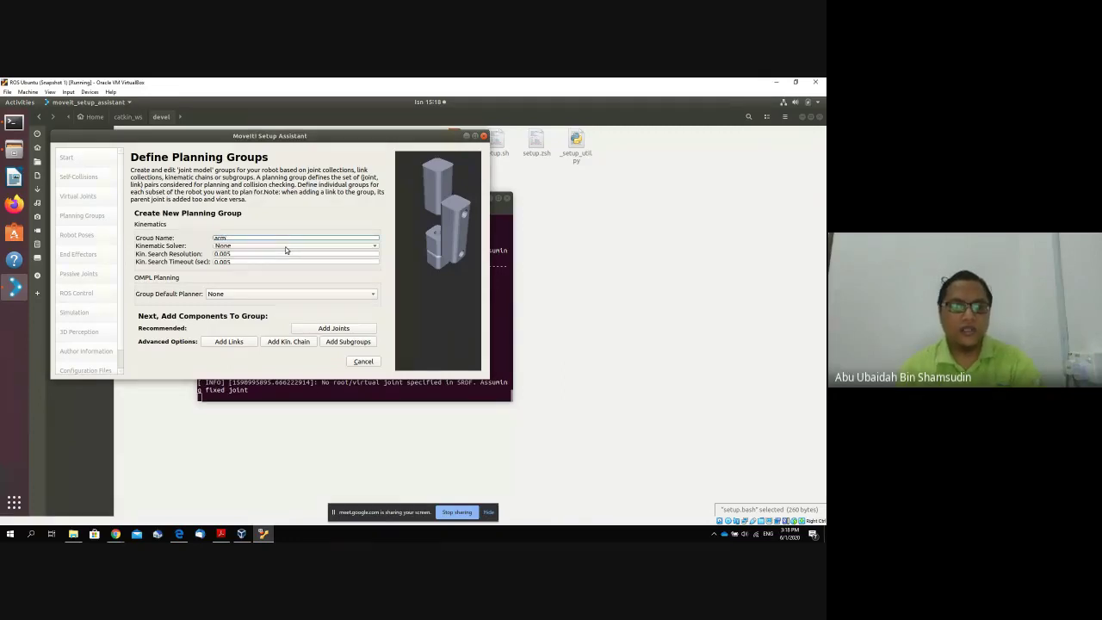
{"action": "left_click", "coordinate": [286, 247]}
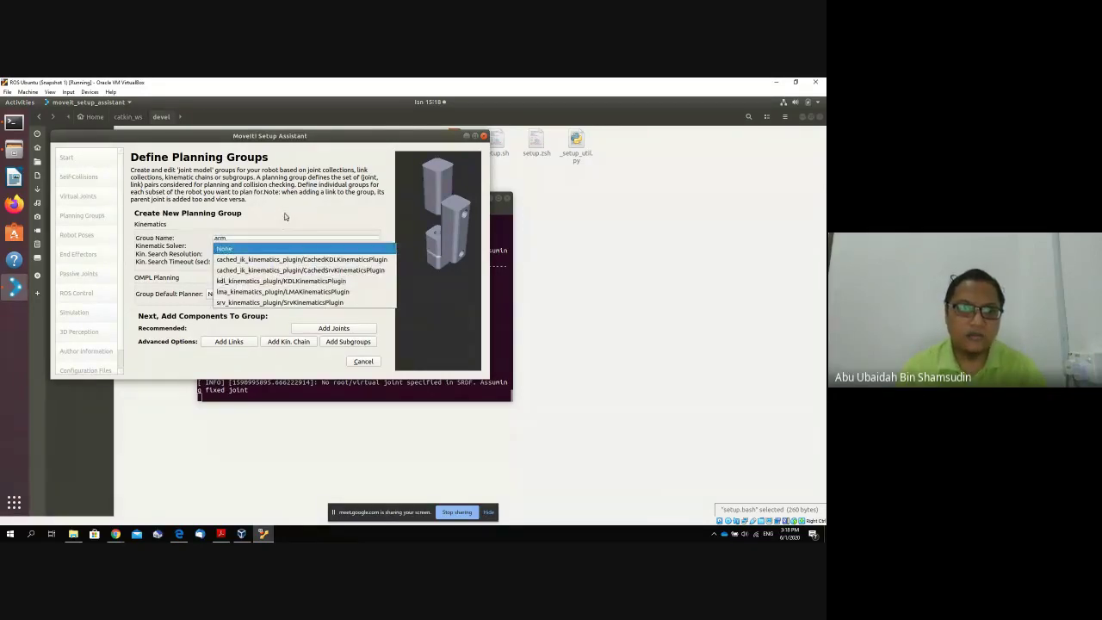
{"action": "left_click", "coordinate": [276, 248]}
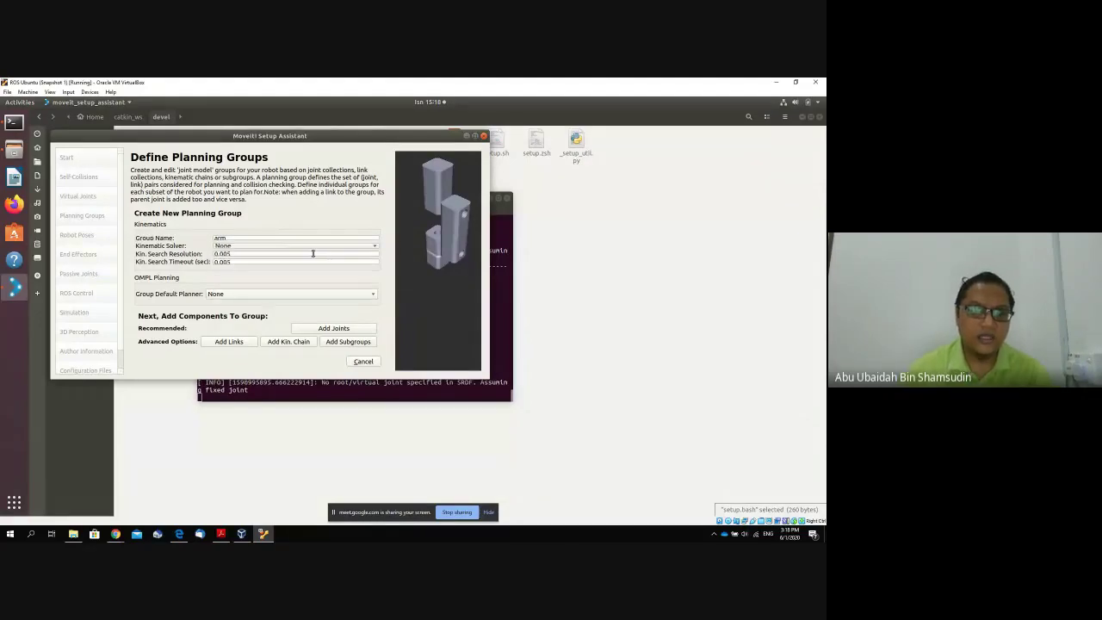
{"action": "left_click", "coordinate": [324, 329]}
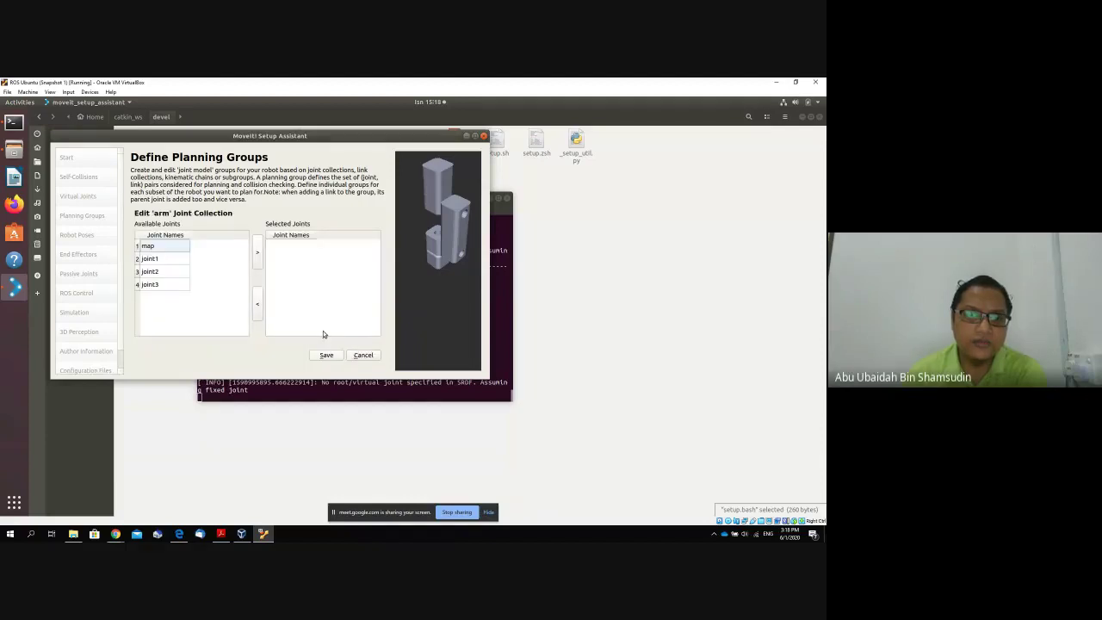
{"action": "left_click", "coordinate": [186, 259]}
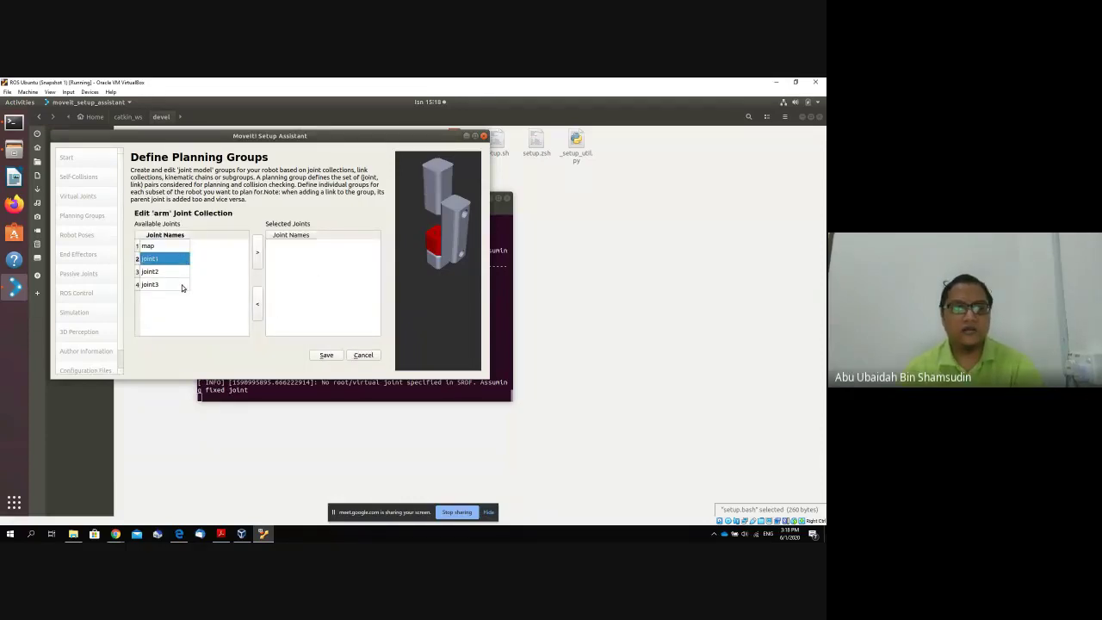
{"action": "left_click", "coordinate": [184, 287], "text": "shift"}
{"action": "left_click", "coordinate": [258, 255]}
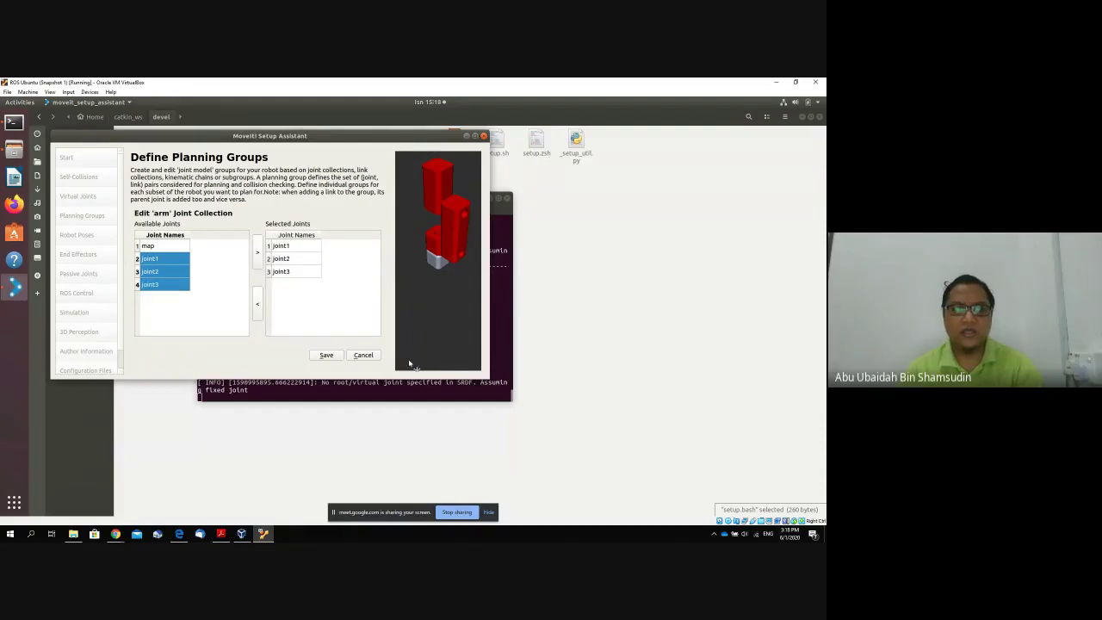
{"action": "left_click", "coordinate": [327, 354]}
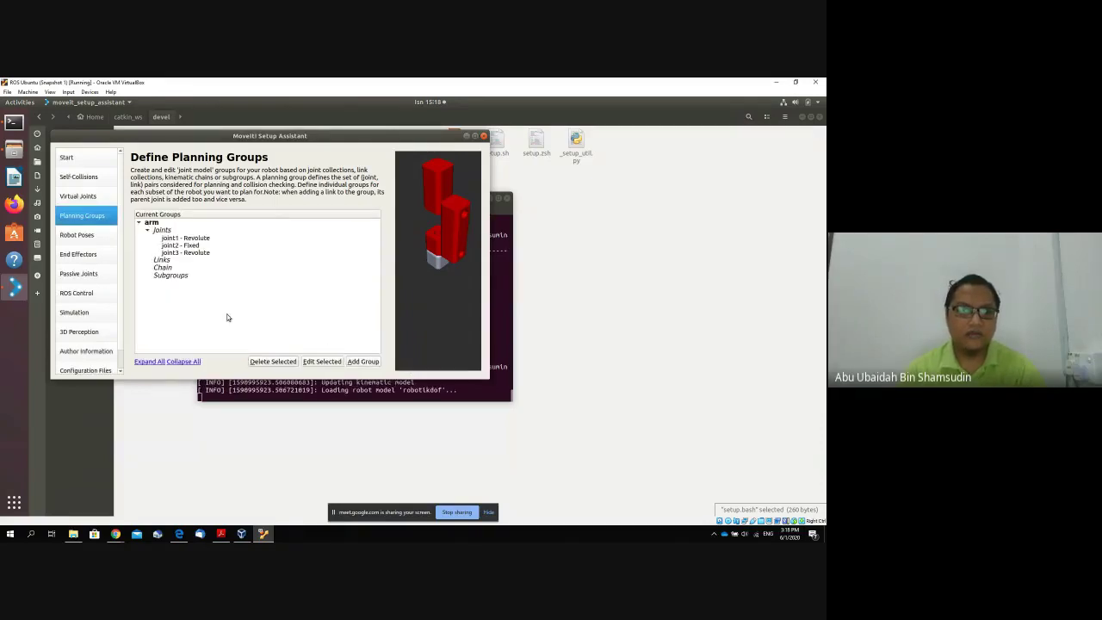
Add links base_link through link3 to the arm group and save its kinematic chain.
{"action": "double_click", "coordinate": [172, 261]}
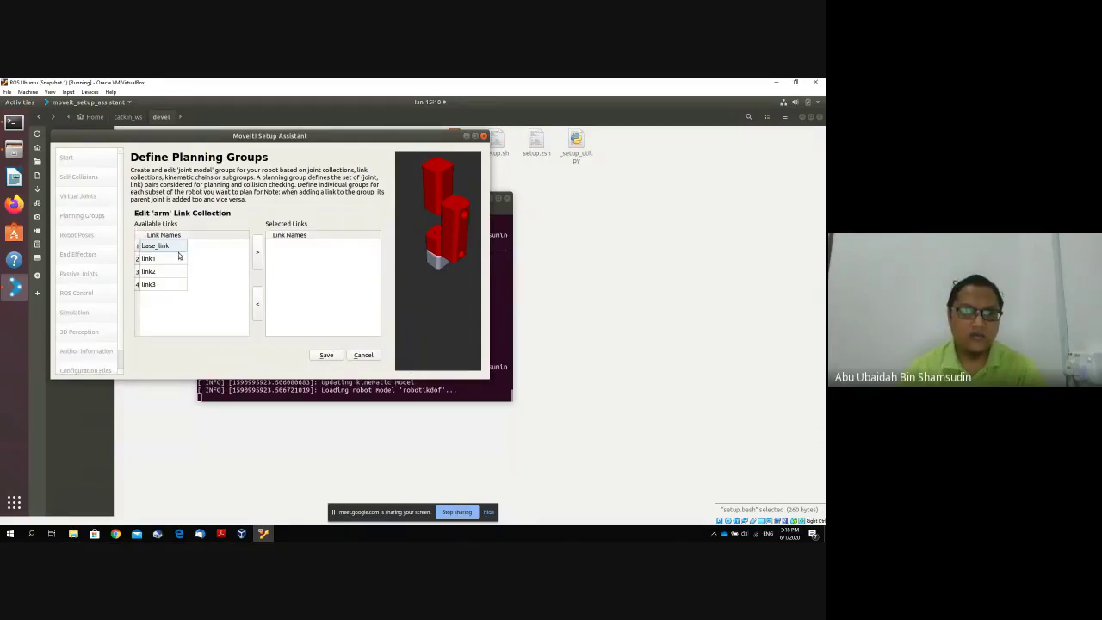
{"action": "left_click", "coordinate": [177, 248]}
{"action": "left_click", "coordinate": [169, 285], "text": "shift"}
{"action": "left_click", "coordinate": [257, 258]}
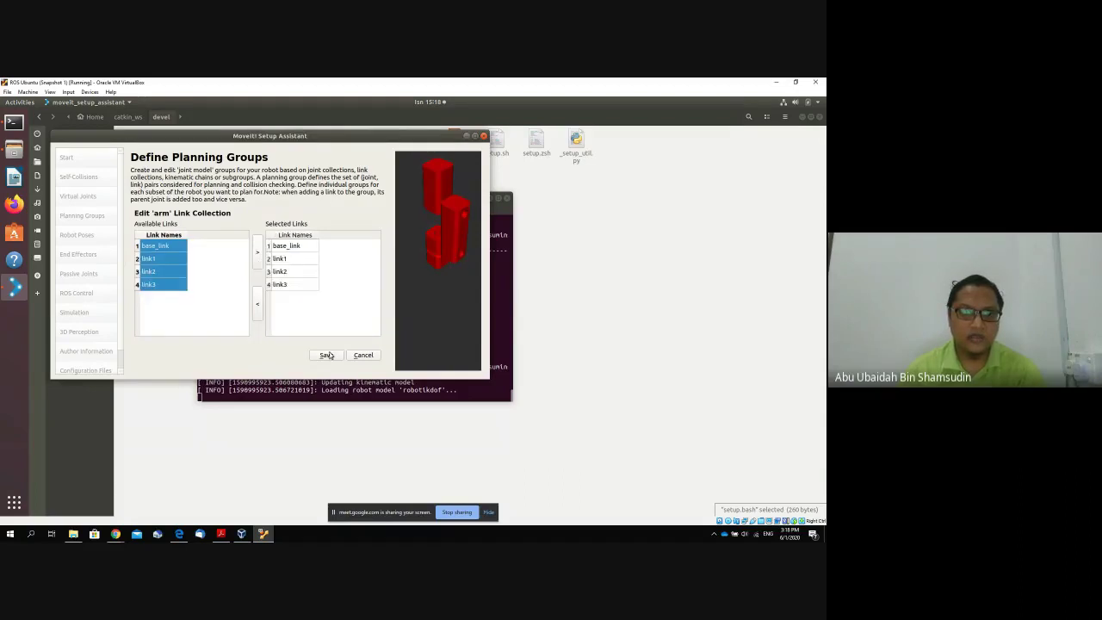
{"action": "left_click", "coordinate": [334, 356]}
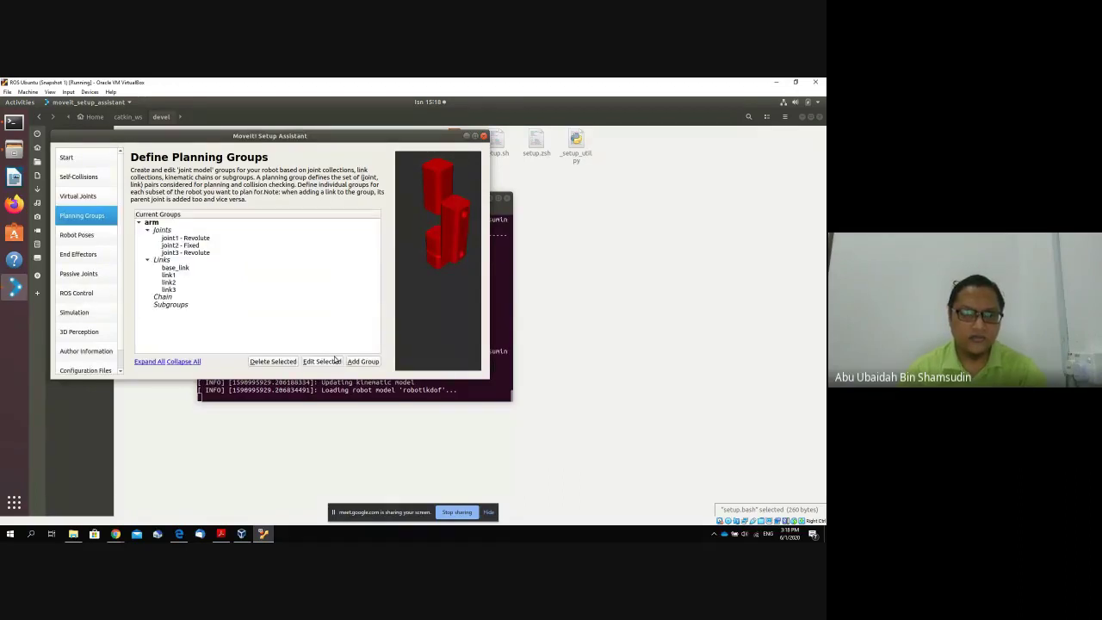
{"action": "double_click", "coordinate": [169, 296]}
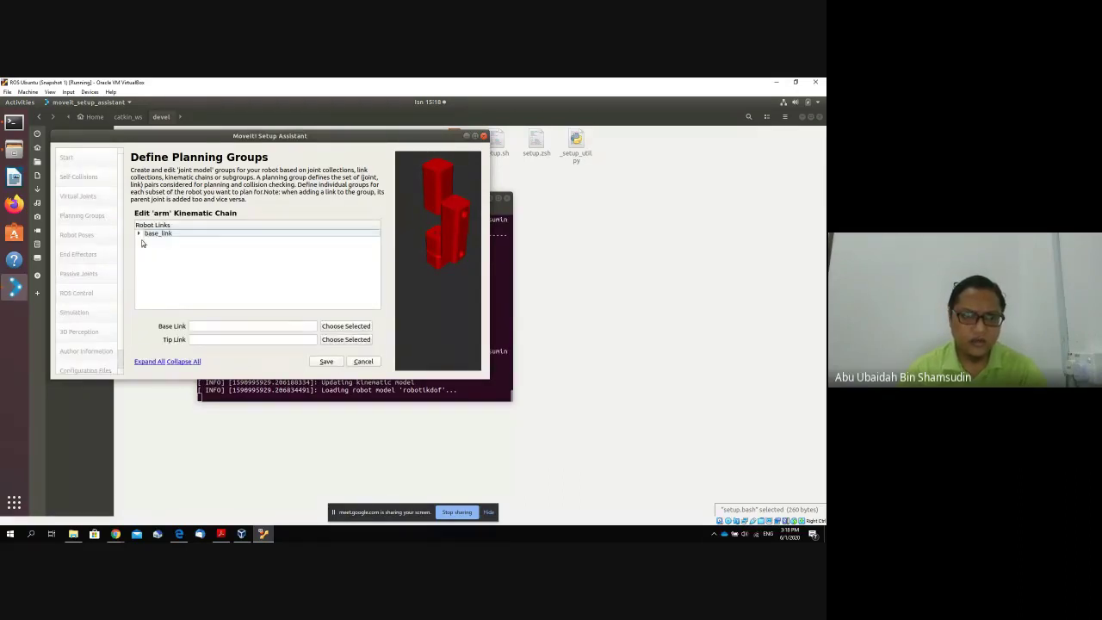
{"action": "double_click", "coordinate": [146, 237]}
{"action": "left_click", "coordinate": [147, 241]}
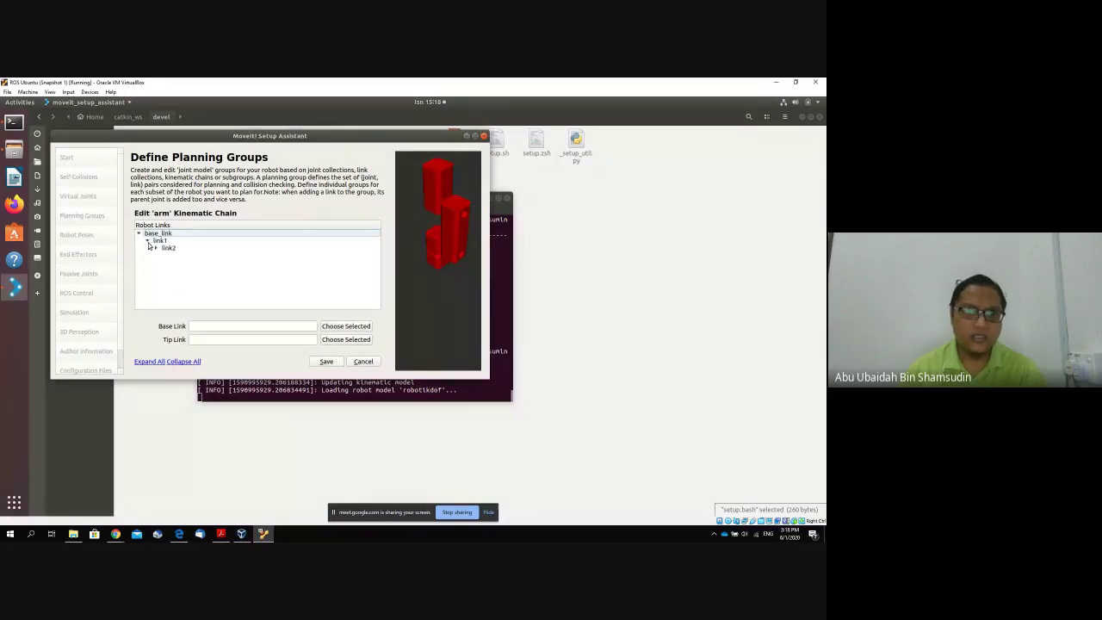
{"action": "left_click", "coordinate": [326, 362]}
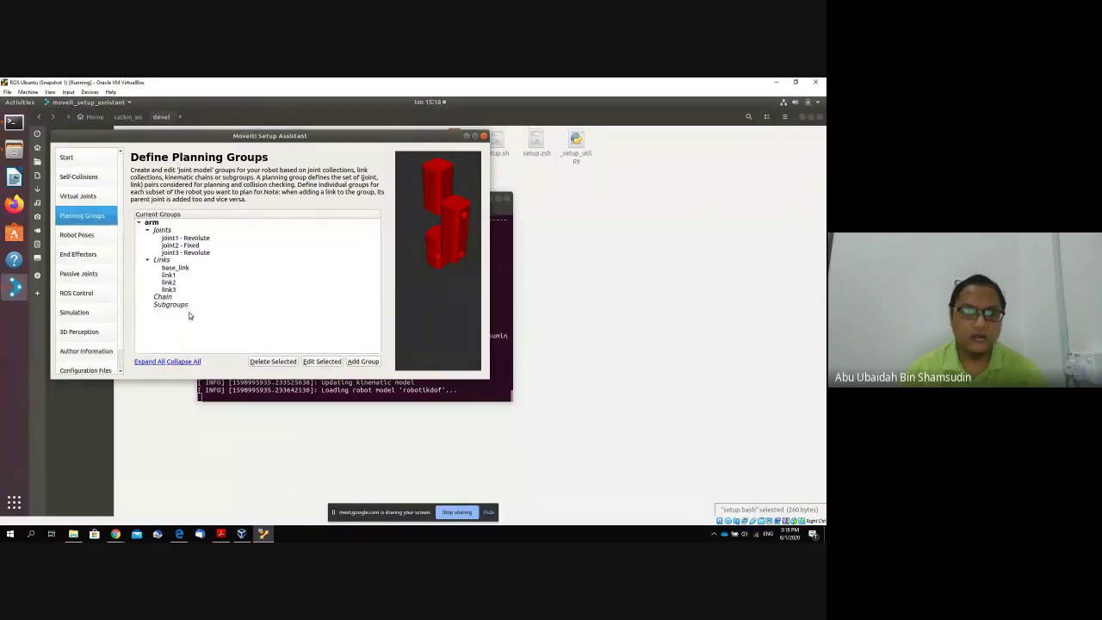
{"action": "left_click", "coordinate": [241, 268]}
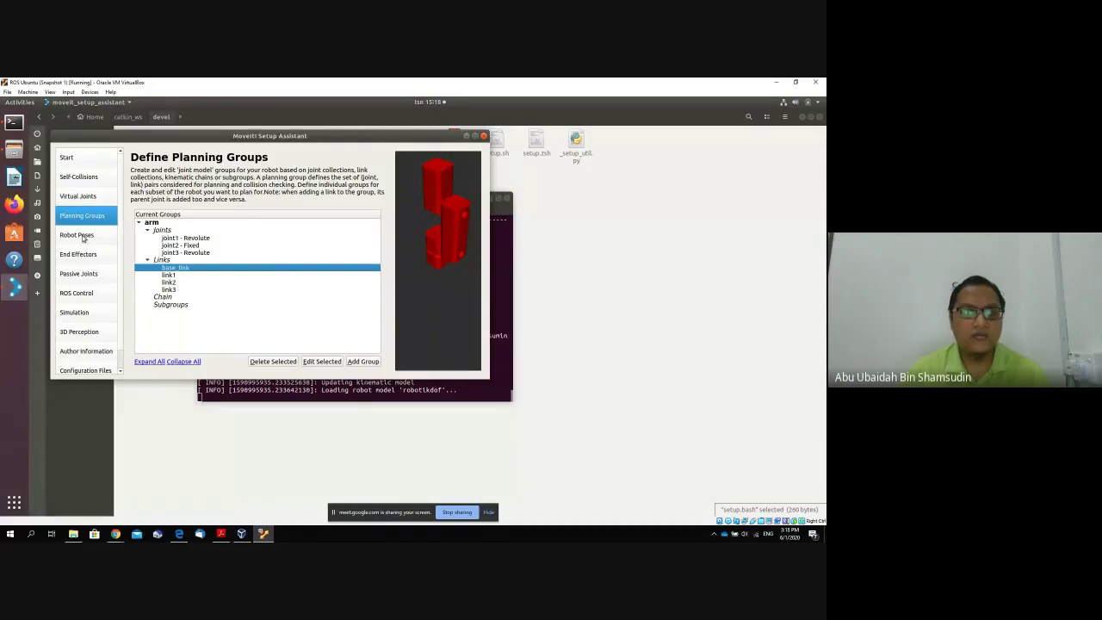
{"action": "left_click", "coordinate": [77, 236]}
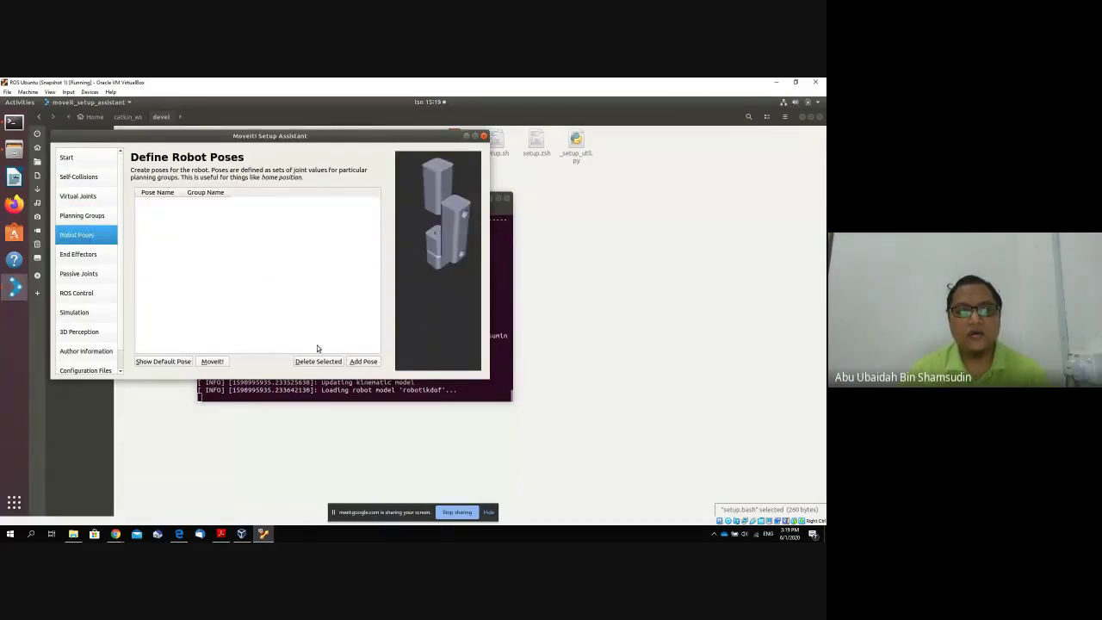
Save an arm pose 'Start' with joint1 nudged and joint3 at 1.3358.
{"action": "left_click", "coordinate": [363, 362]}
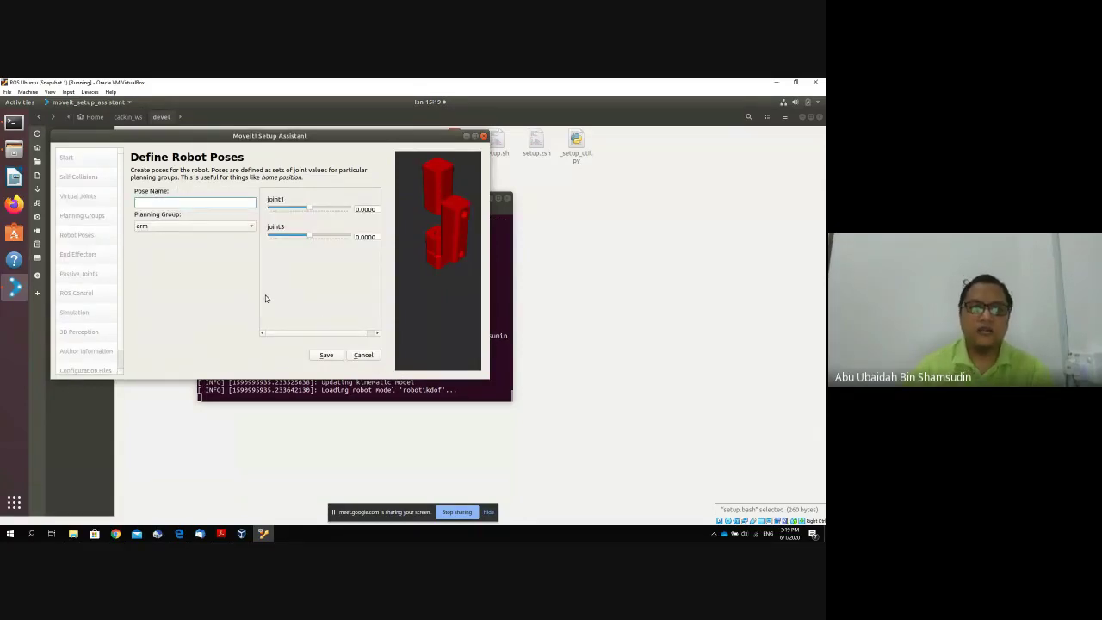
{"action": "type", "text": "Start"}
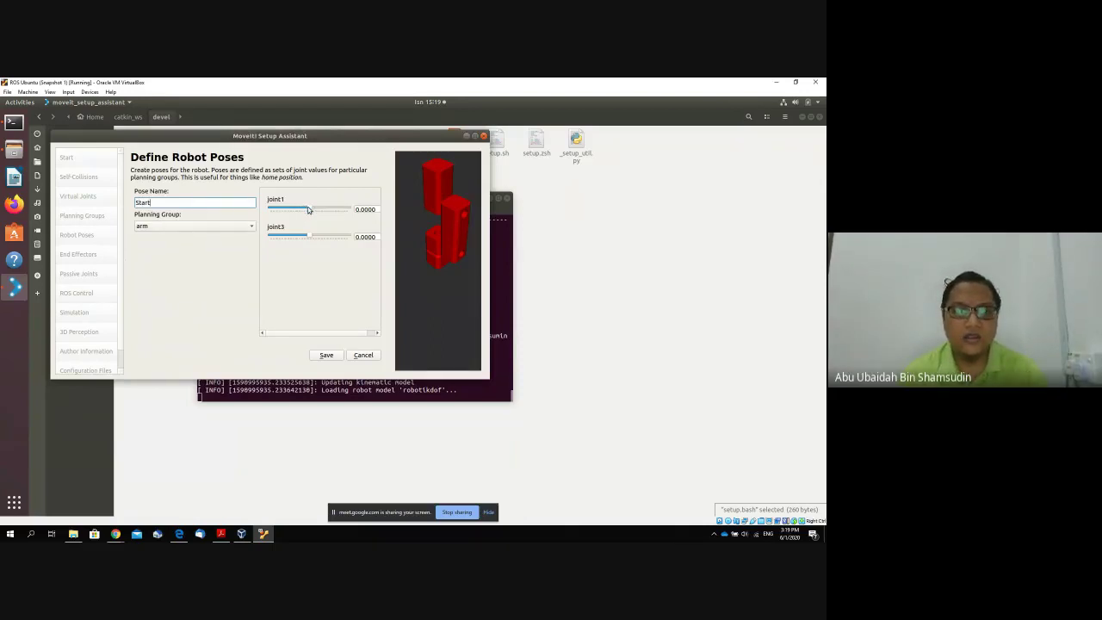
{"action": "left_click_drag", "start_coordinate": [308, 208], "coordinate": [308, 210]}
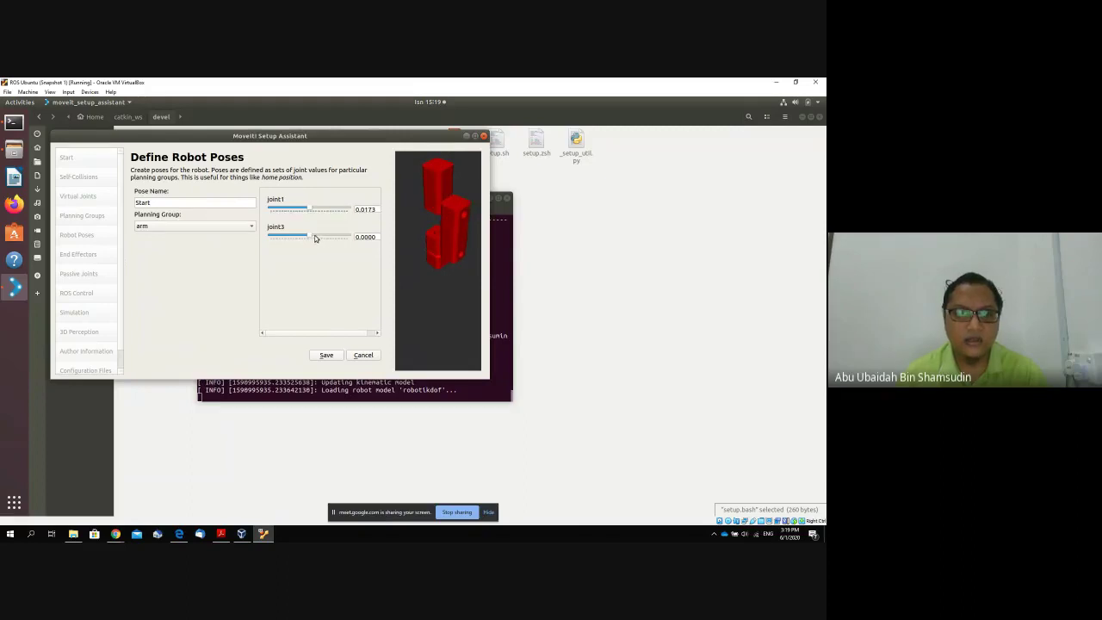
{"action": "left_click_drag", "start_coordinate": [311, 237], "coordinate": [327, 237]}
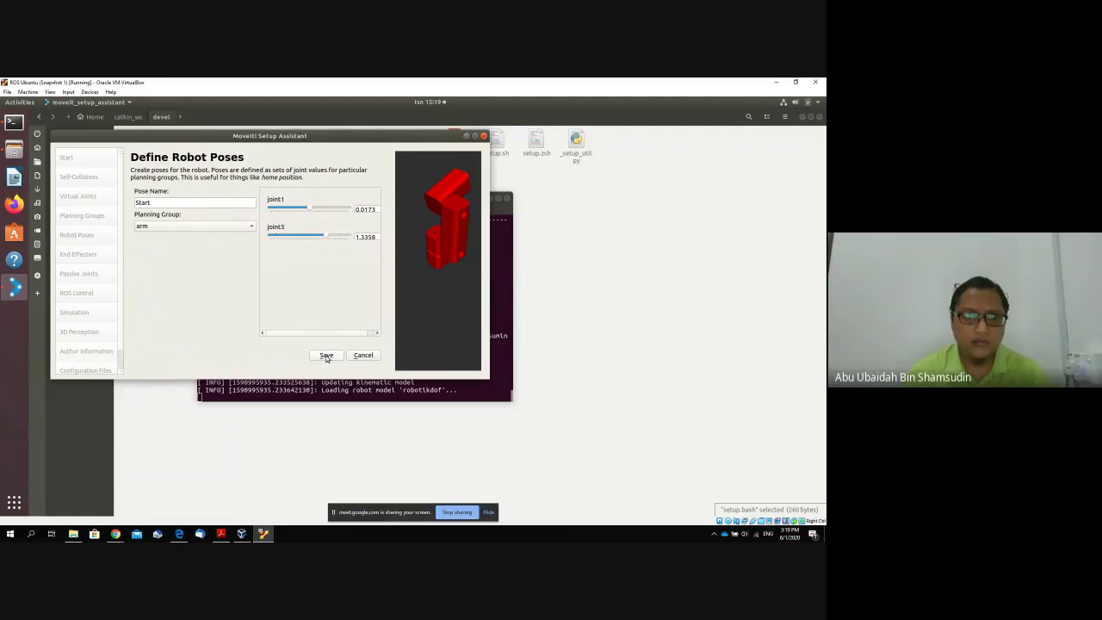
{"action": "left_click", "coordinate": [326, 356]}
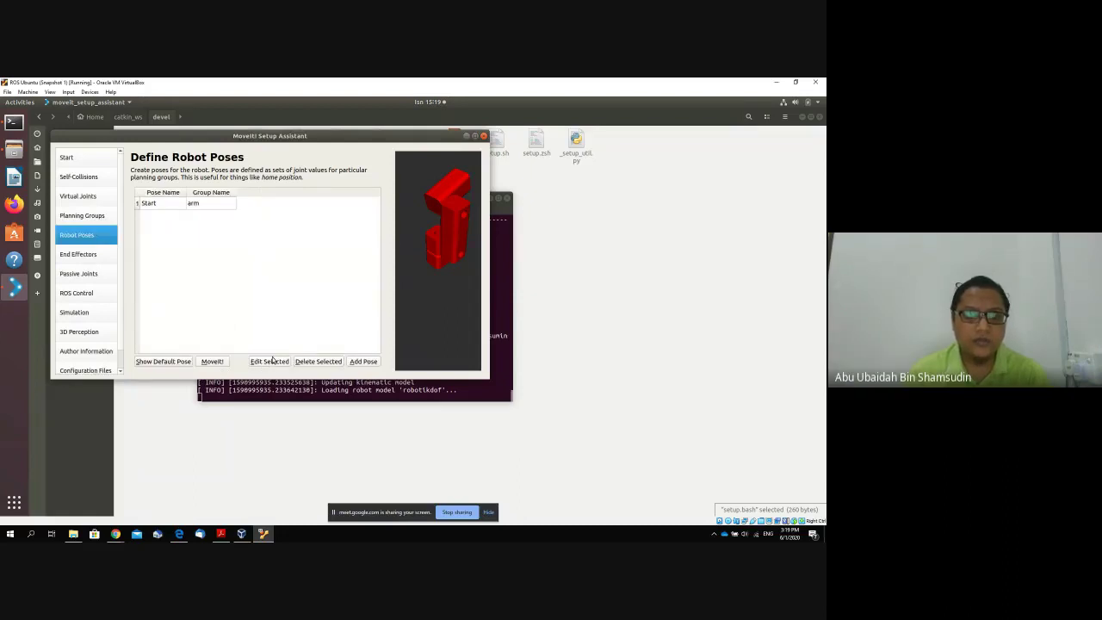
Save a second pose 'Stop' with joint3's angle adjusted.
{"action": "left_click", "coordinate": [356, 363]}
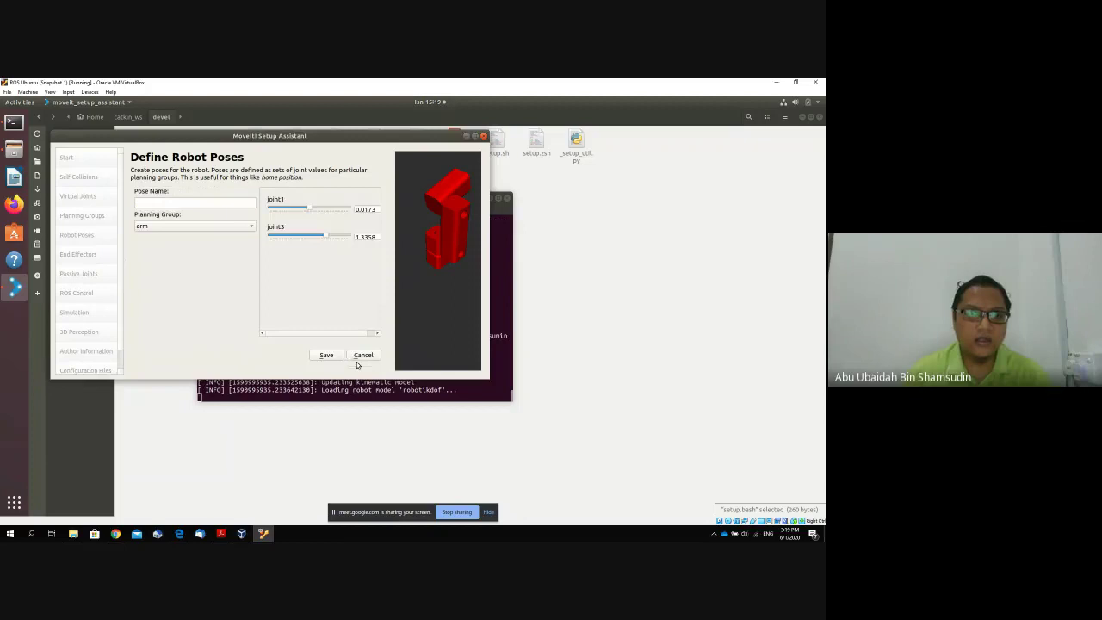
{"action": "left_click", "coordinate": [223, 201]}
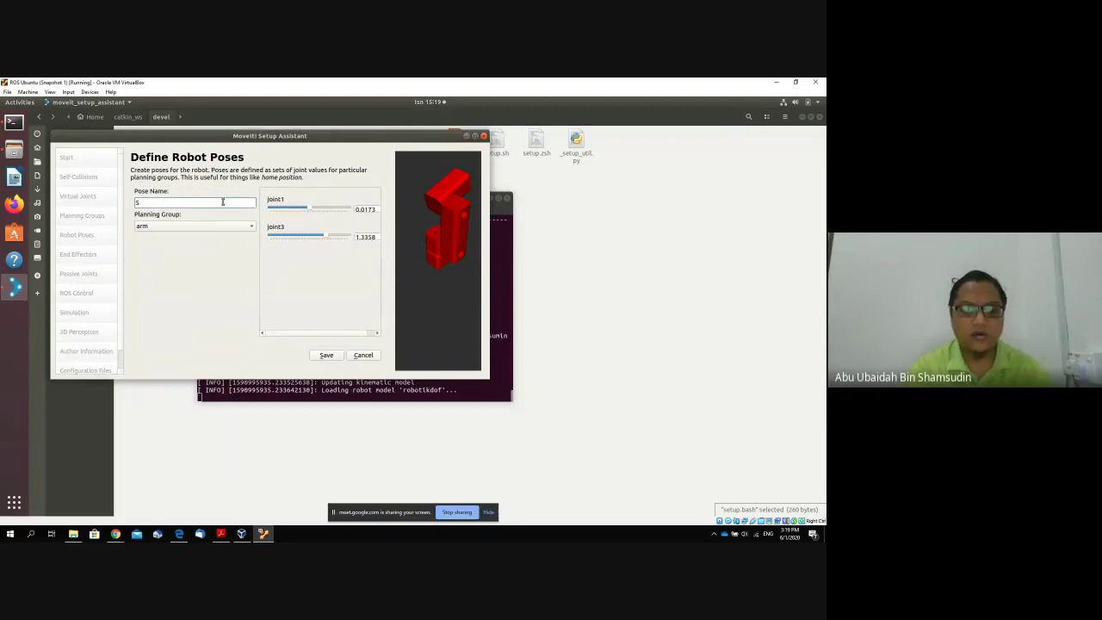
{"action": "type", "text": "Stop"}
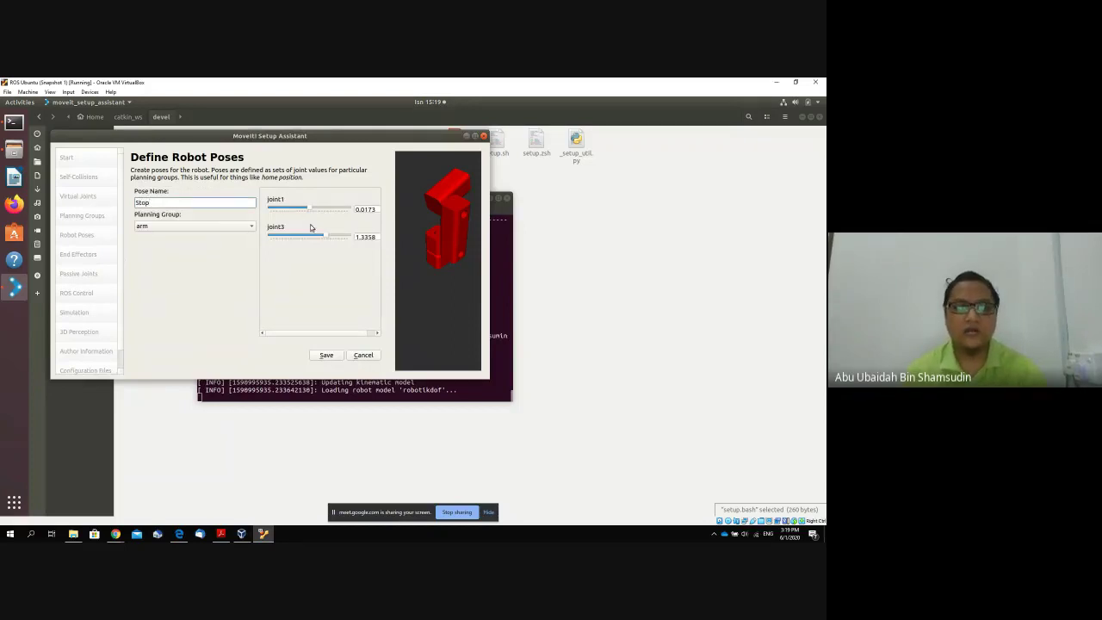
{"action": "left_click_drag", "start_coordinate": [327, 238], "coordinate": [334, 215]}
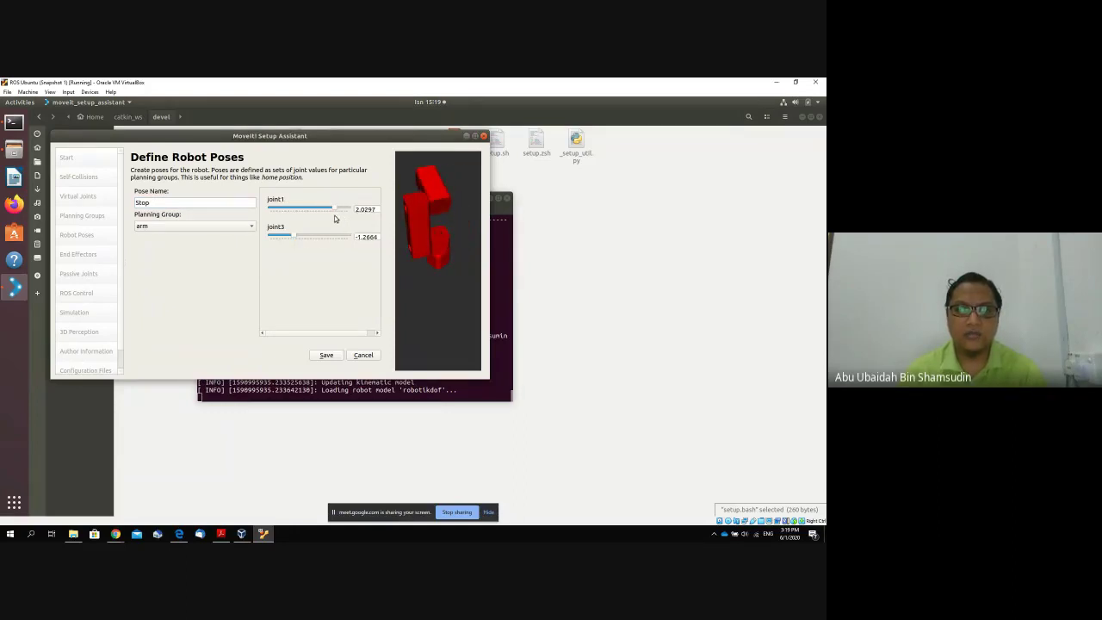
{"action": "left_click", "coordinate": [327, 355]}
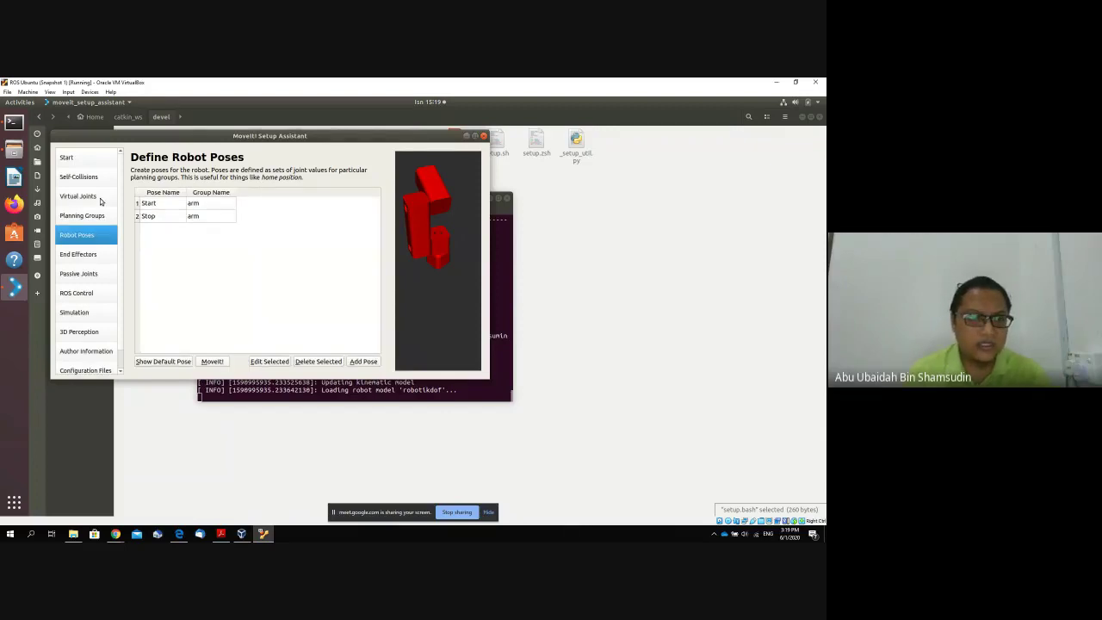
{"action": "left_click", "coordinate": [101, 201]}
{"action": "left_click", "coordinate": [97, 179]}
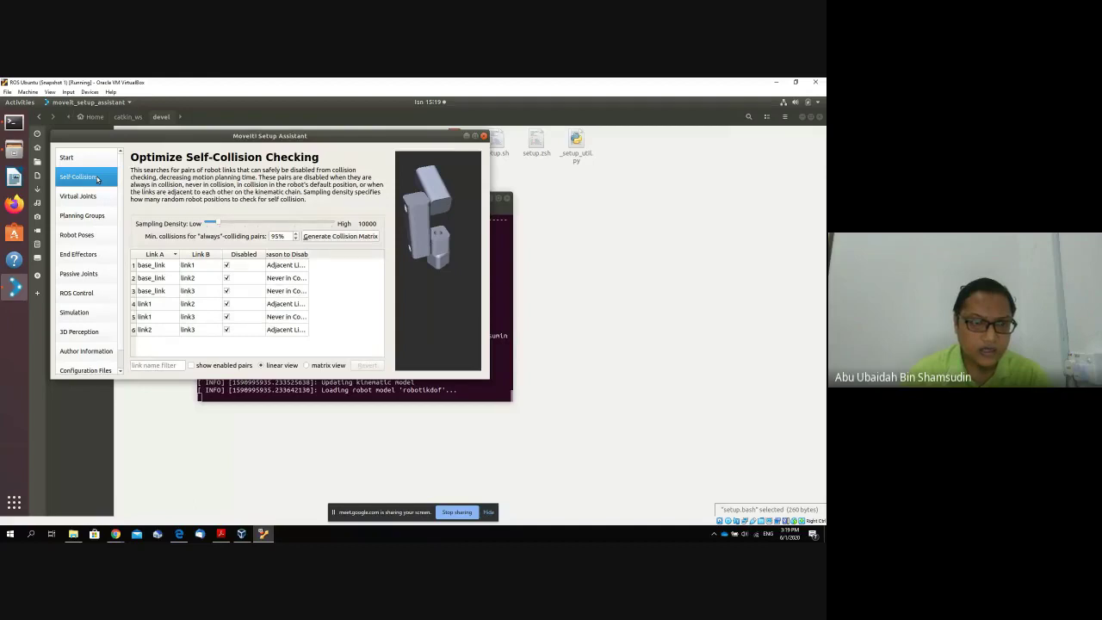
Open the arm group's joint collection, inspect joint2, and save it unchanged.
{"action": "left_click", "coordinate": [95, 198]}
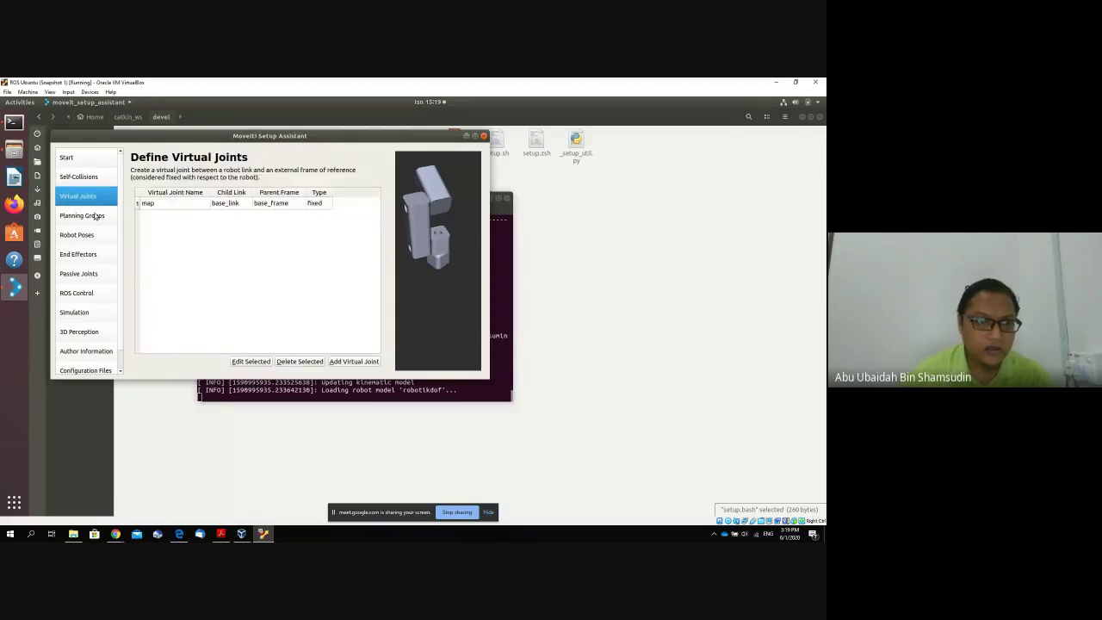
{"action": "left_click", "coordinate": [86, 216]}
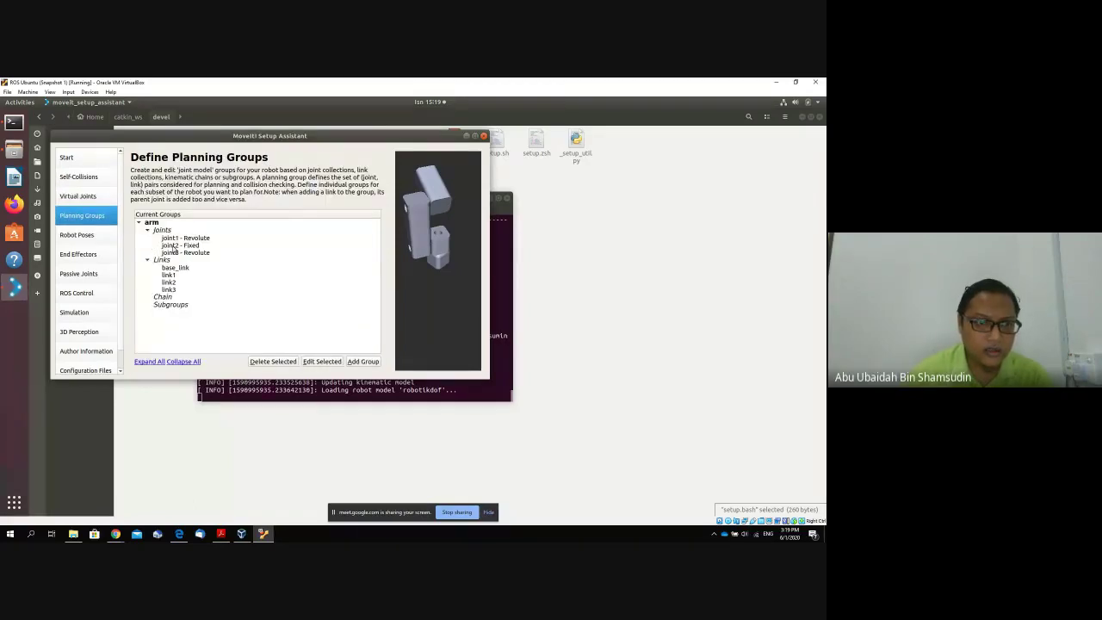
{"action": "double_click", "coordinate": [186, 245]}
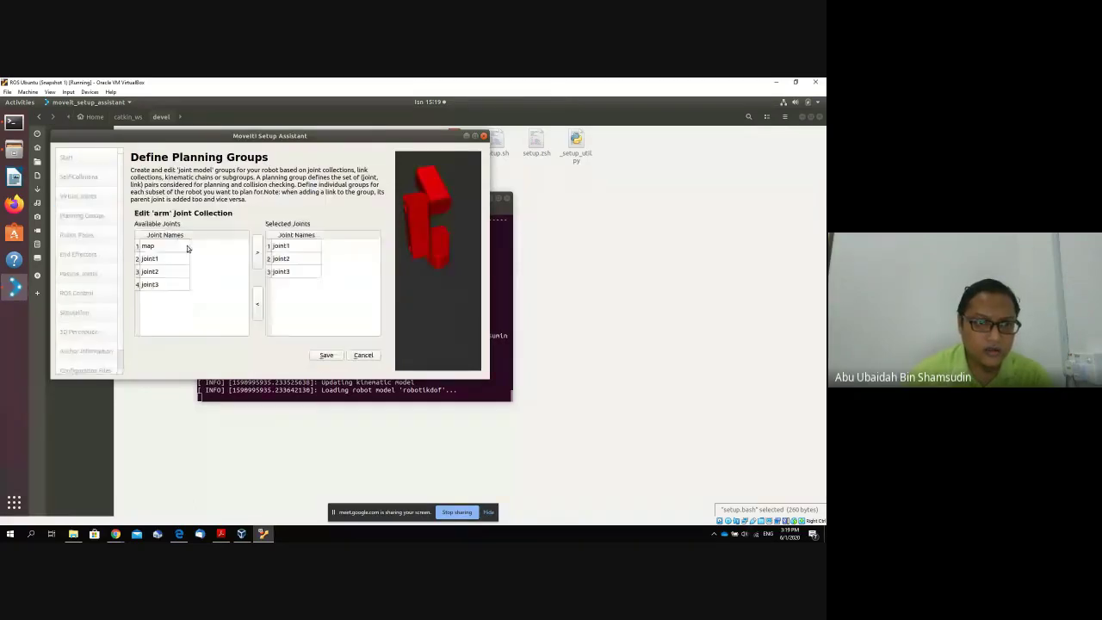
{"action": "left_click", "coordinate": [283, 260]}
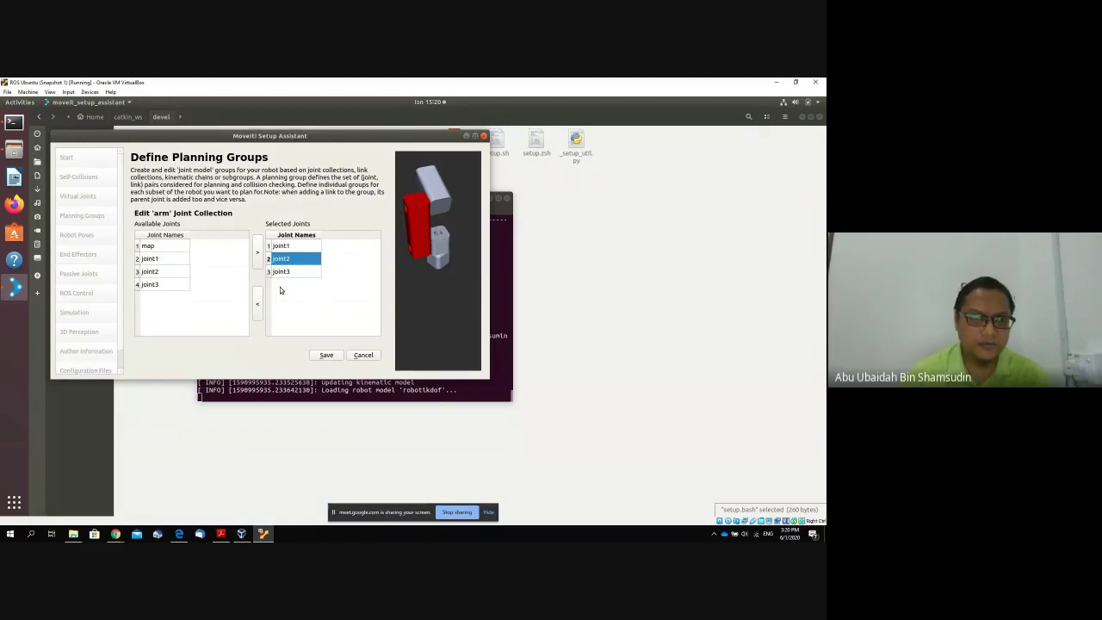
{"action": "left_click", "coordinate": [325, 354]}
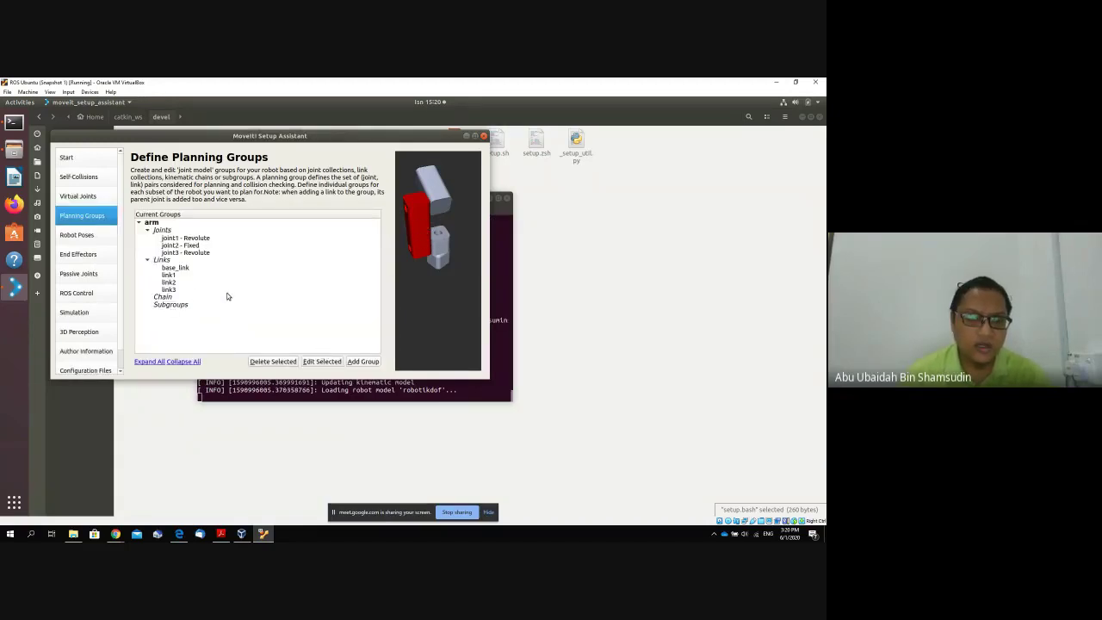
Reopen the arm group's joint editor from its joint2 entry and cancel without changes.
{"action": "left_click", "coordinate": [169, 283]}
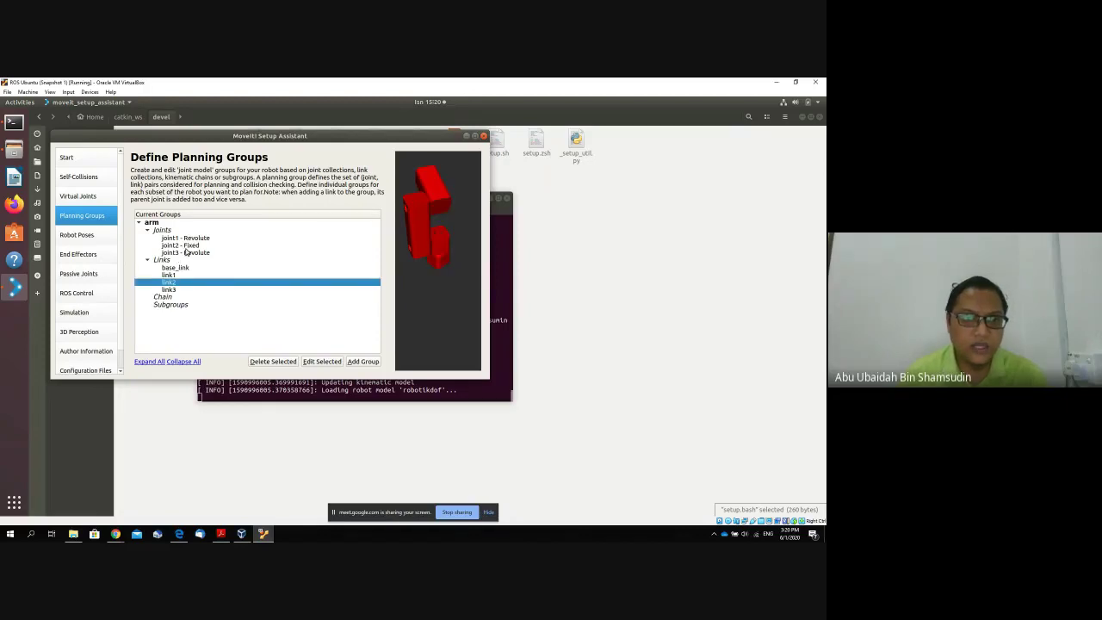
{"action": "left_click", "coordinate": [198, 246]}
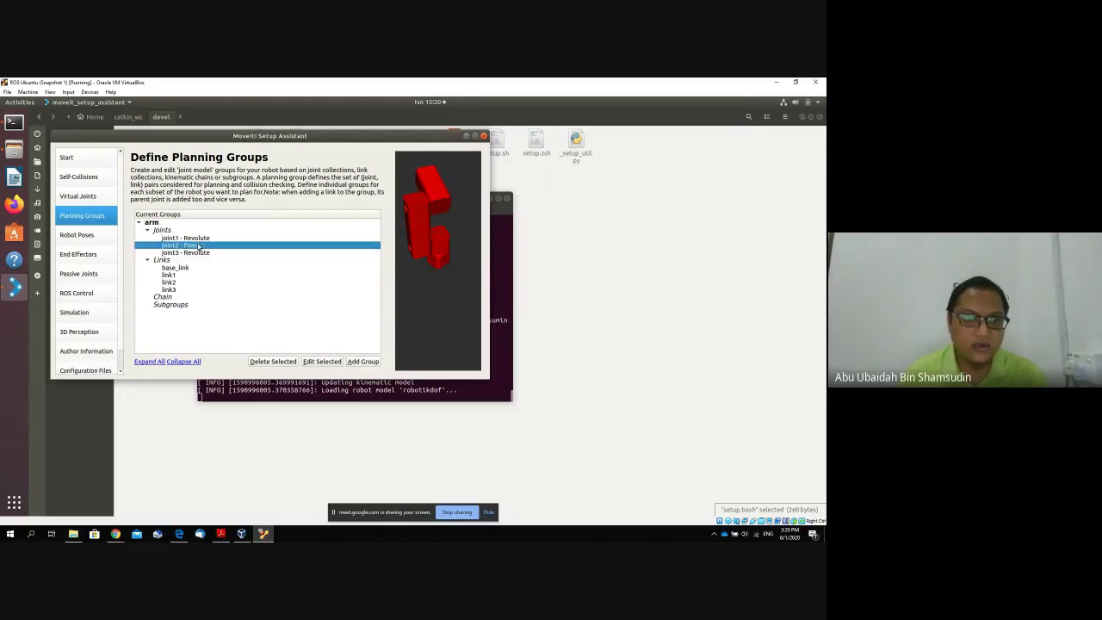
{"action": "left_click", "coordinate": [331, 361]}
{"action": "left_click", "coordinate": [167, 271]}
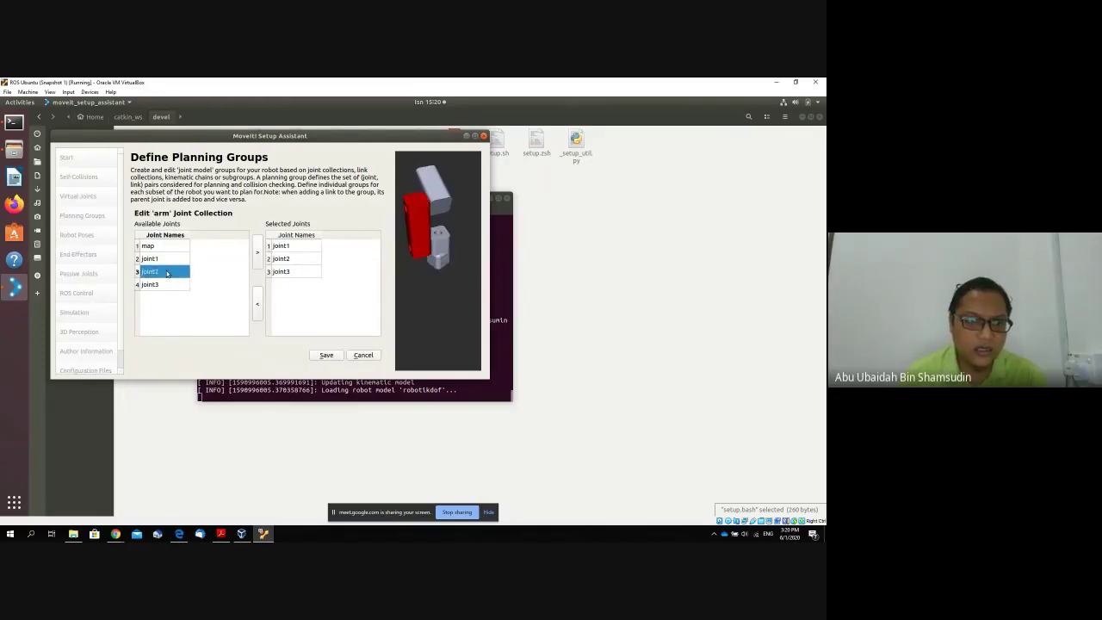
{"action": "left_click", "coordinate": [364, 355]}
Step through Virtual Joints, Planning Groups, Robot Poses and End Effectors to Passive Joints.
{"action": "left_click", "coordinate": [110, 197]}
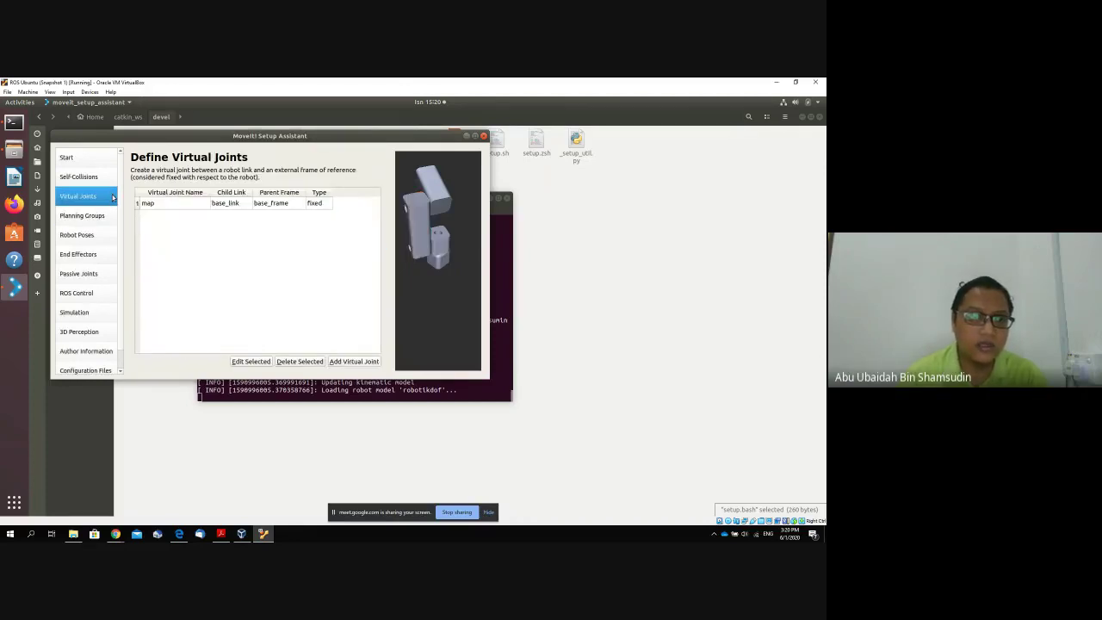
{"action": "left_click", "coordinate": [107, 218]}
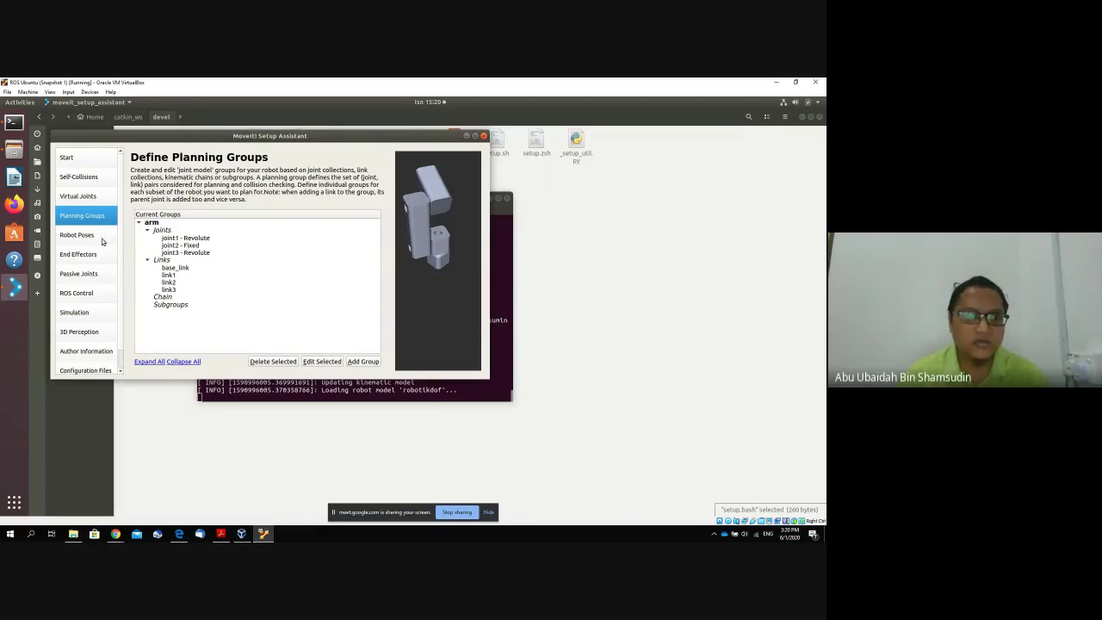
{"action": "left_click", "coordinate": [102, 236]}
{"action": "left_click", "coordinate": [103, 257]}
{"action": "left_click", "coordinate": [102, 269]}
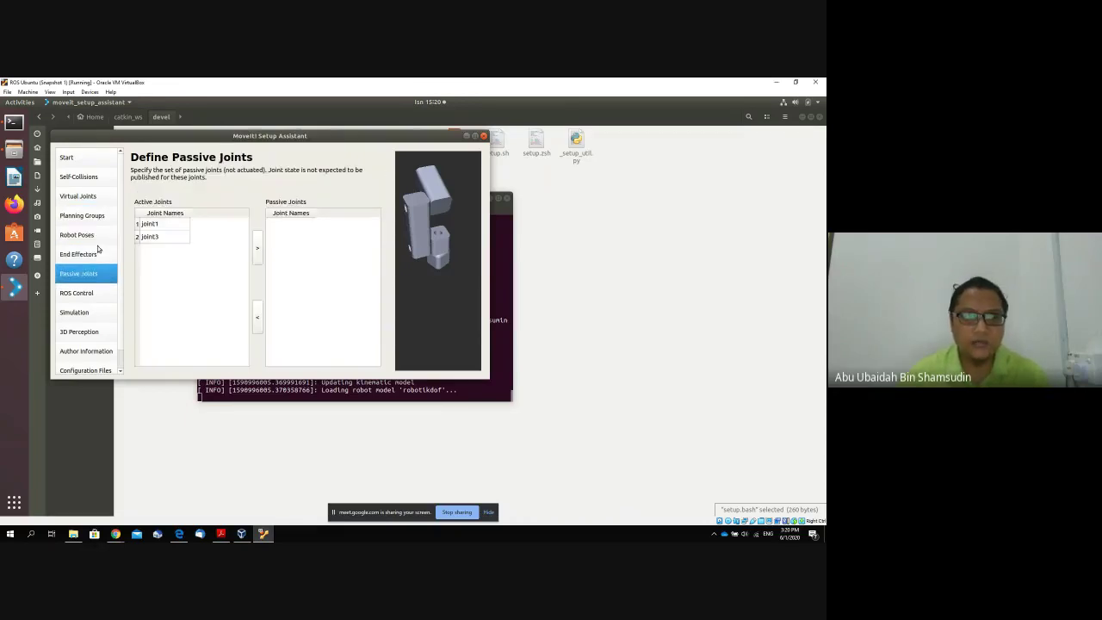
Move joint1 and joint3 from active joints into passive joints.
{"action": "left_click", "coordinate": [151, 225]}
{"action": "left_click", "coordinate": [149, 238], "text": "shift"}
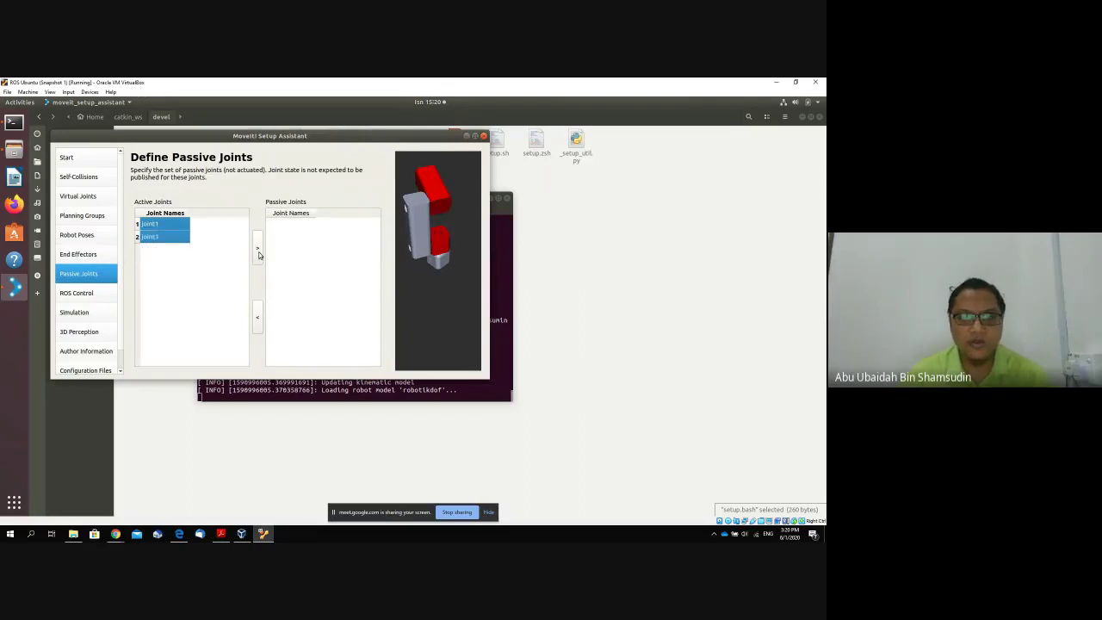
{"action": "left_click", "coordinate": [256, 248]}
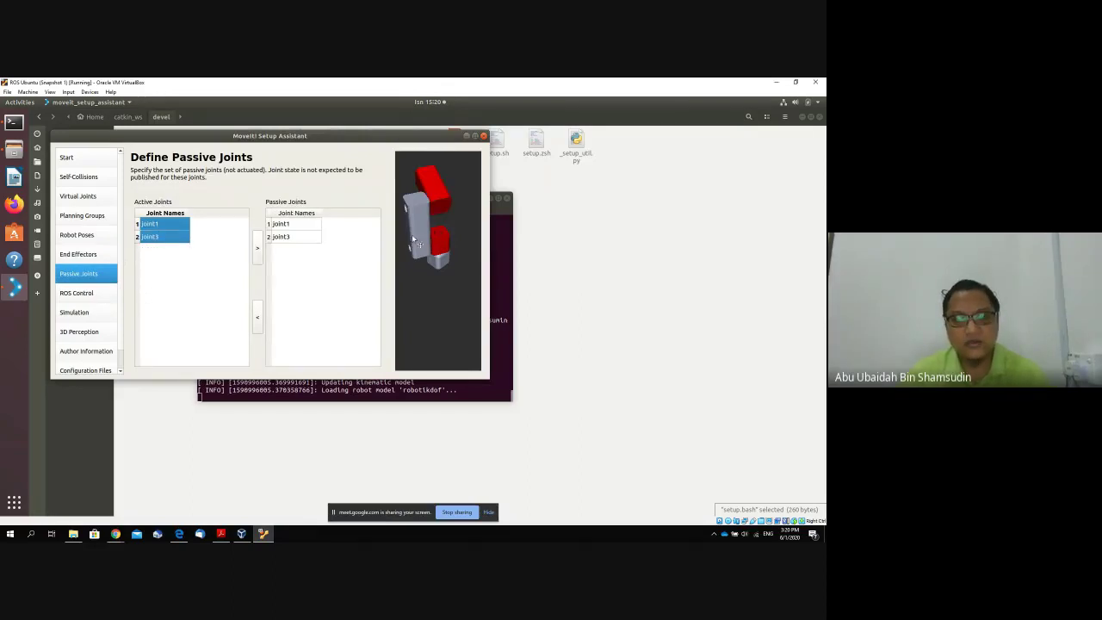
Visit the ROS Control, Robot Poses and End Effectors pages.
{"action": "left_click", "coordinate": [102, 295]}
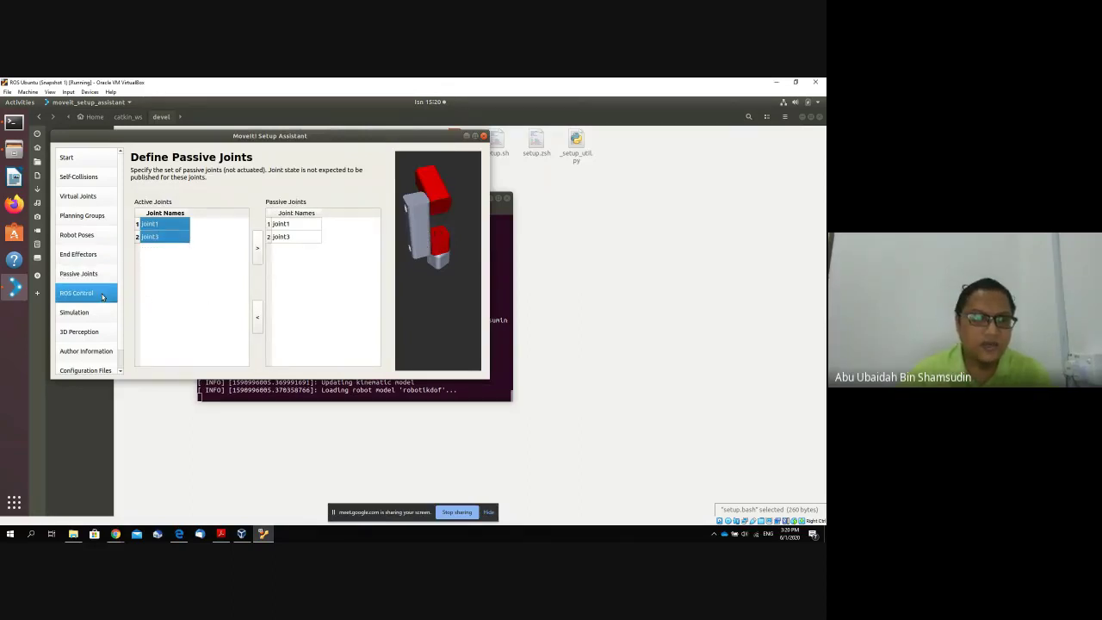
{"action": "left_click", "coordinate": [103, 239]}
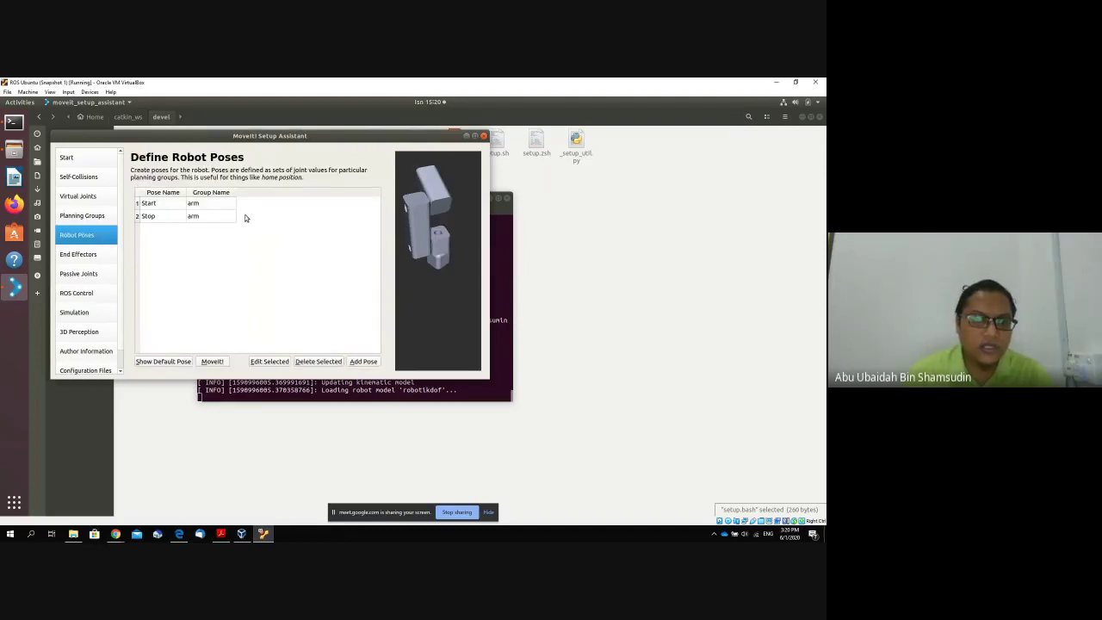
{"action": "left_click", "coordinate": [98, 252]}
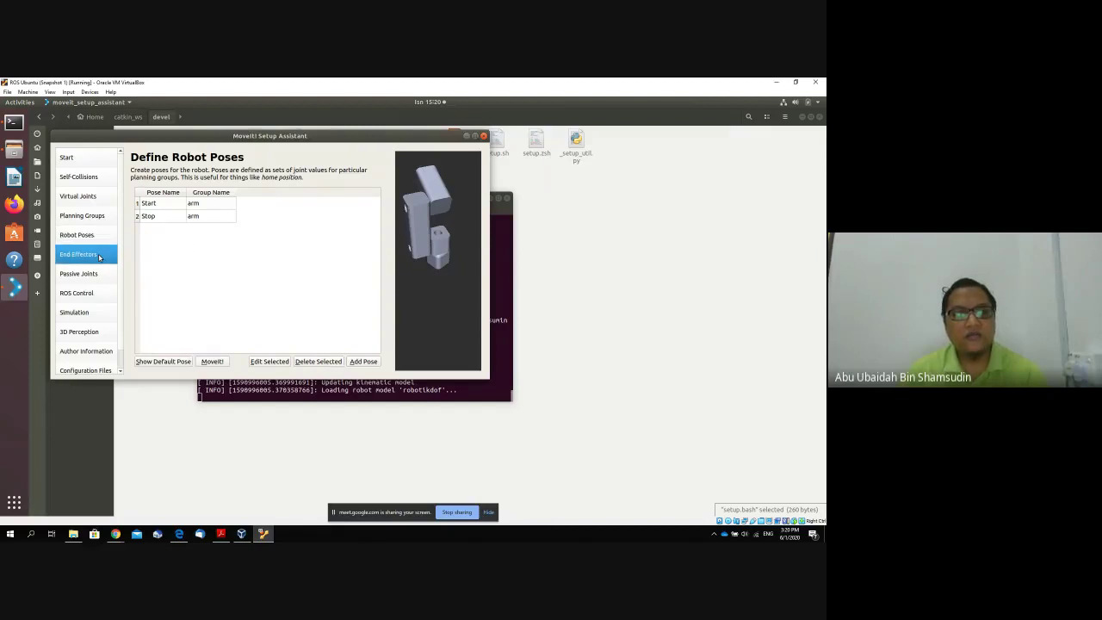
Add end effector 'end effecot' with group arm, parent link link3 and parent group arm.
{"action": "left_click", "coordinate": [353, 361]}
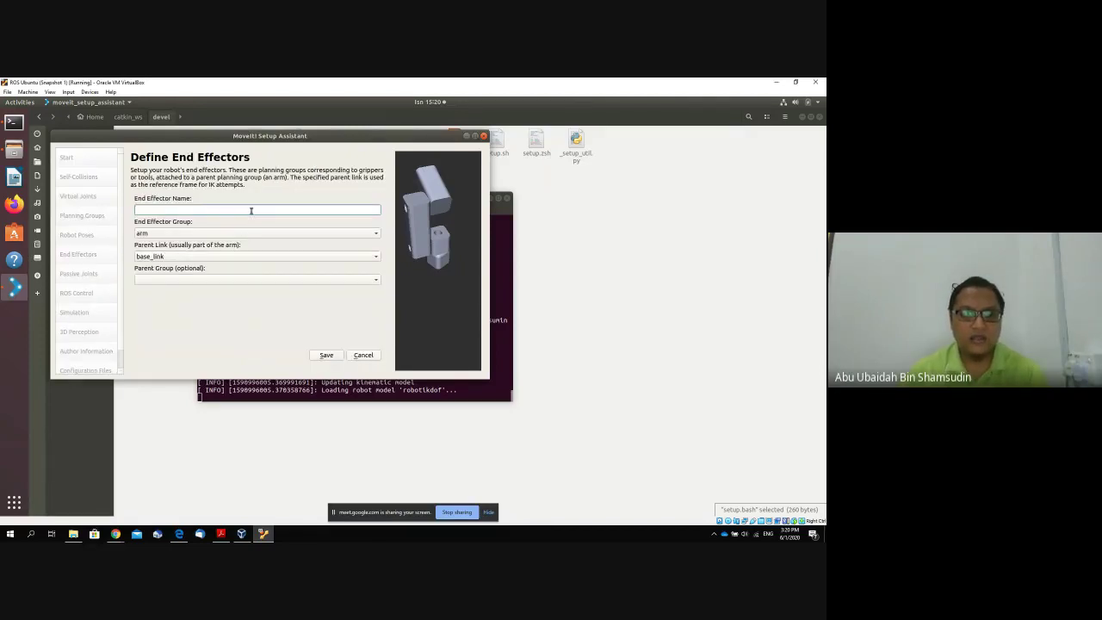
{"action": "type", "text": "end e"}
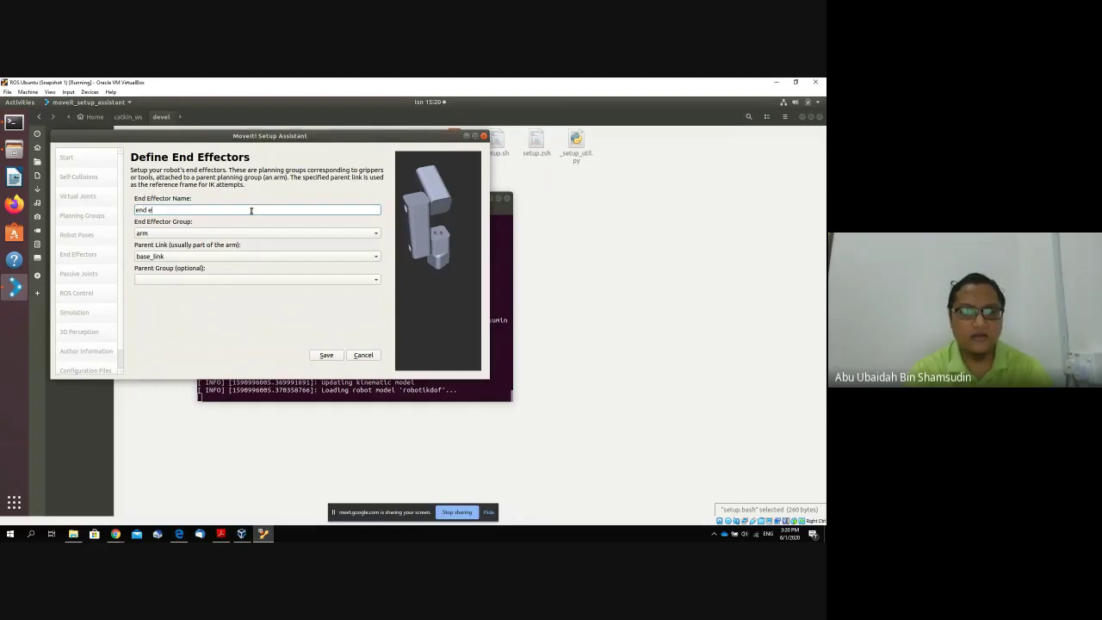
{"action": "type", "text": "ffecot"}
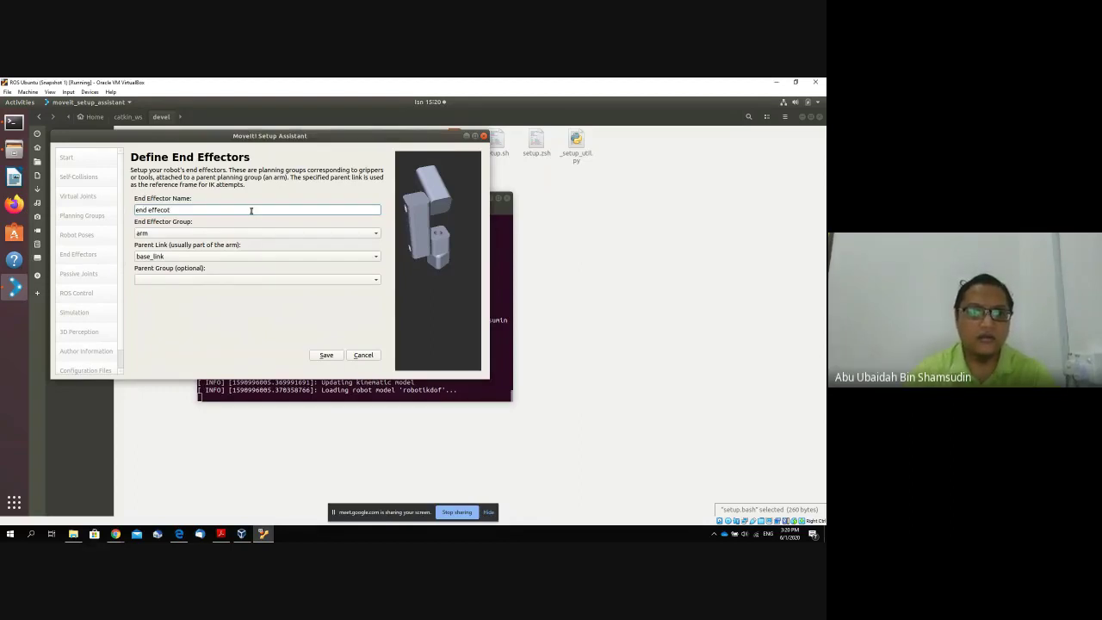
{"action": "left_click", "coordinate": [208, 232]}
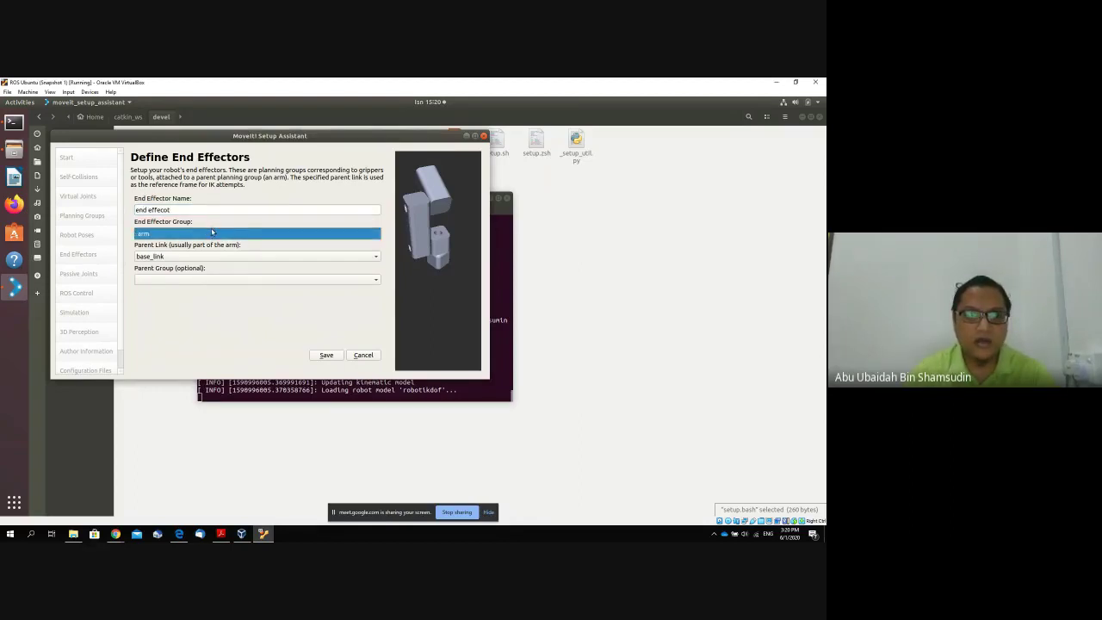
{"action": "left_click", "coordinate": [214, 257]}
{"action": "left_click", "coordinate": [215, 258]}
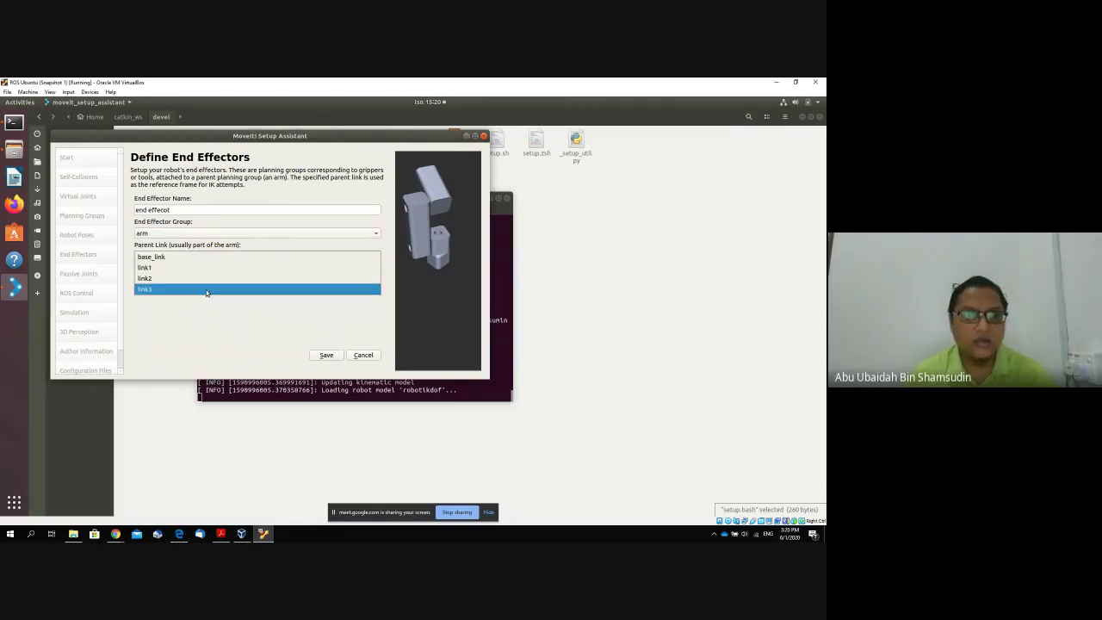
{"action": "left_click", "coordinate": [207, 289]}
{"action": "left_click", "coordinate": [209, 280]}
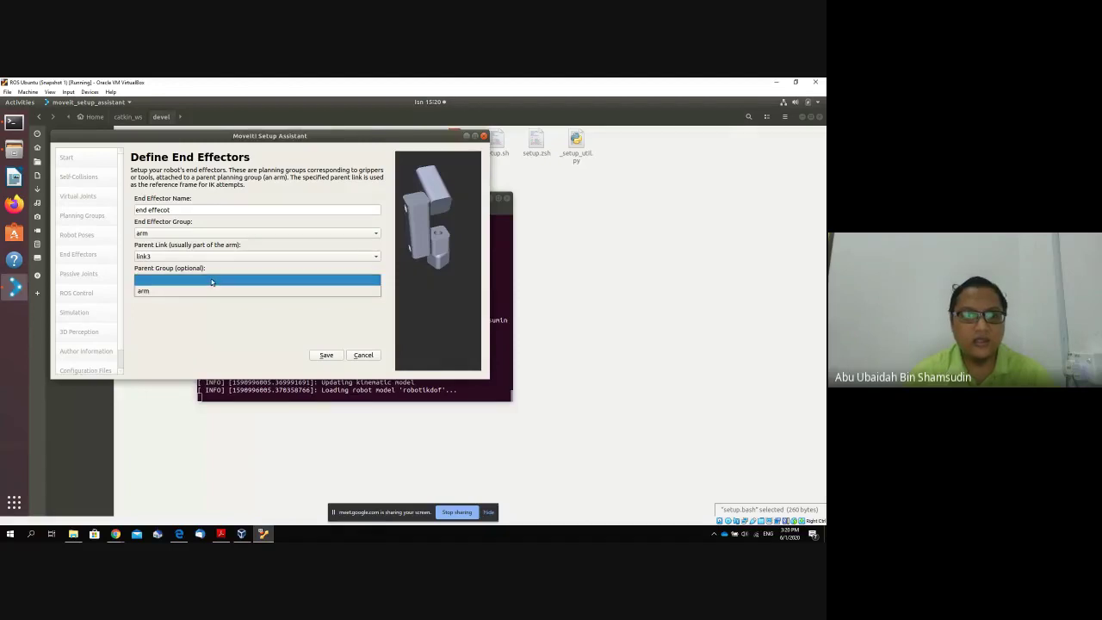
{"action": "left_click", "coordinate": [211, 291]}
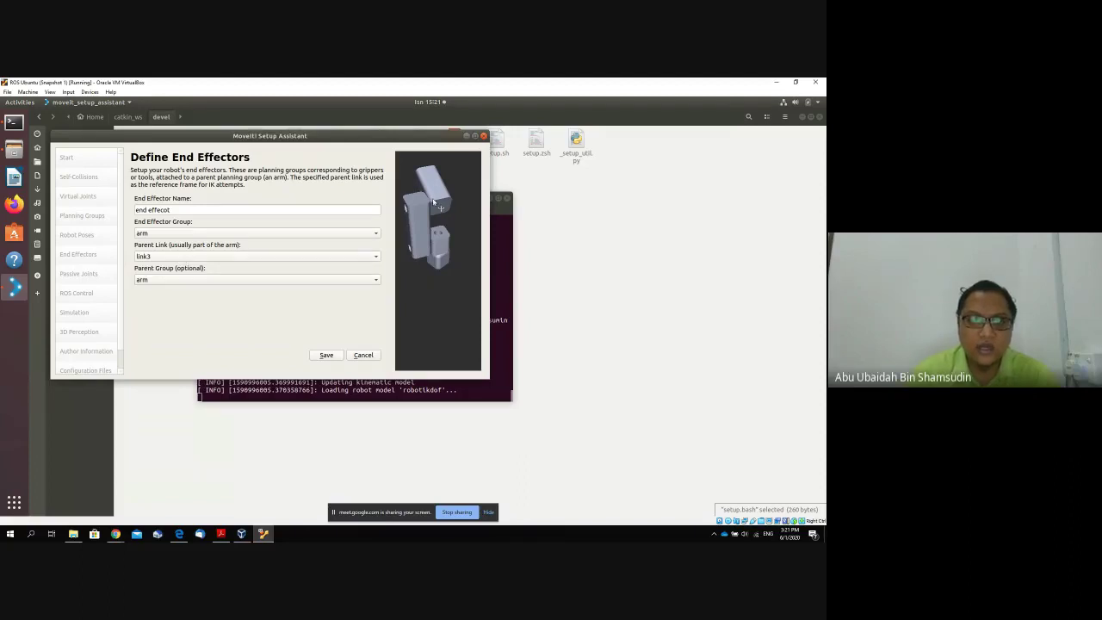
{"action": "left_click_drag", "start_coordinate": [434, 180], "coordinate": [437, 191]}
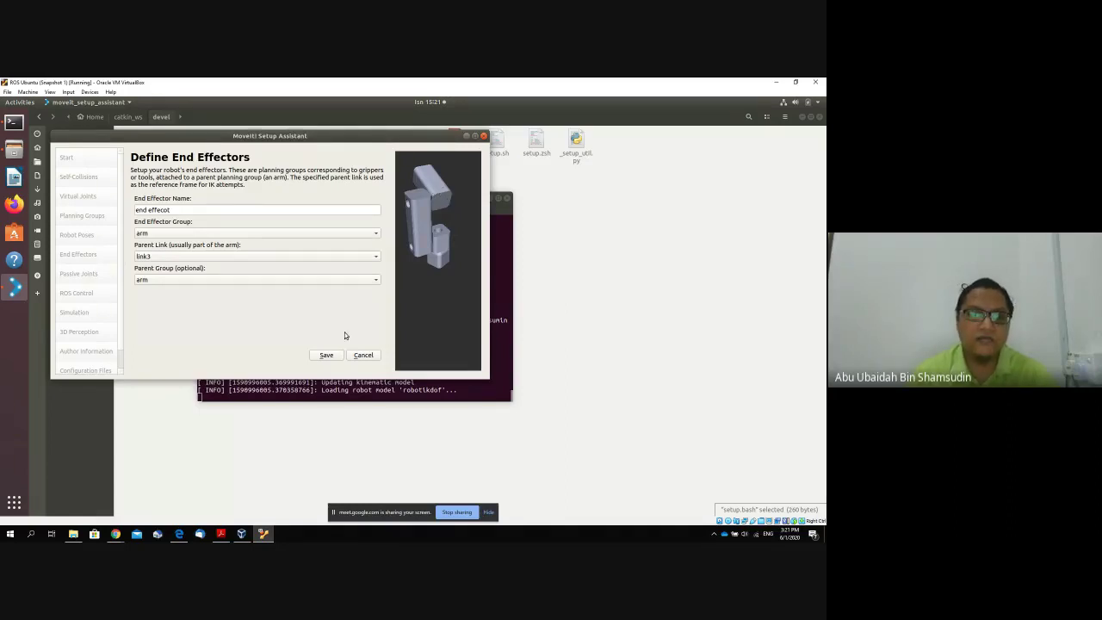
{"action": "left_click", "coordinate": [327, 355]}
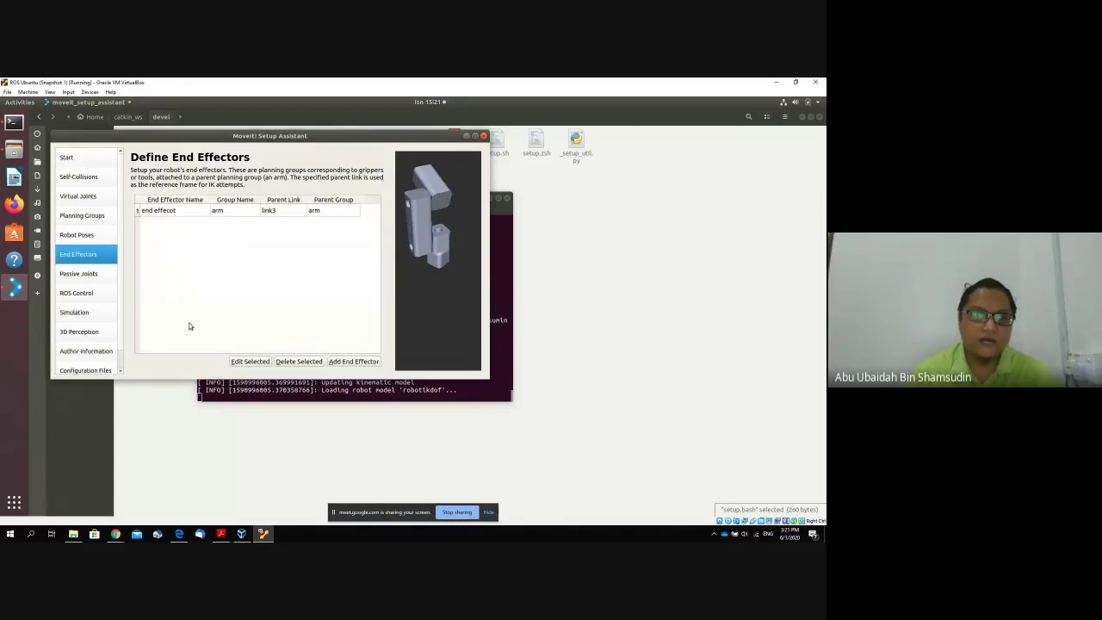
Return joint1 and joint3 to active joints and auto-add a FollowJointTrajectory arm_controller.
{"action": "left_click", "coordinate": [104, 279]}
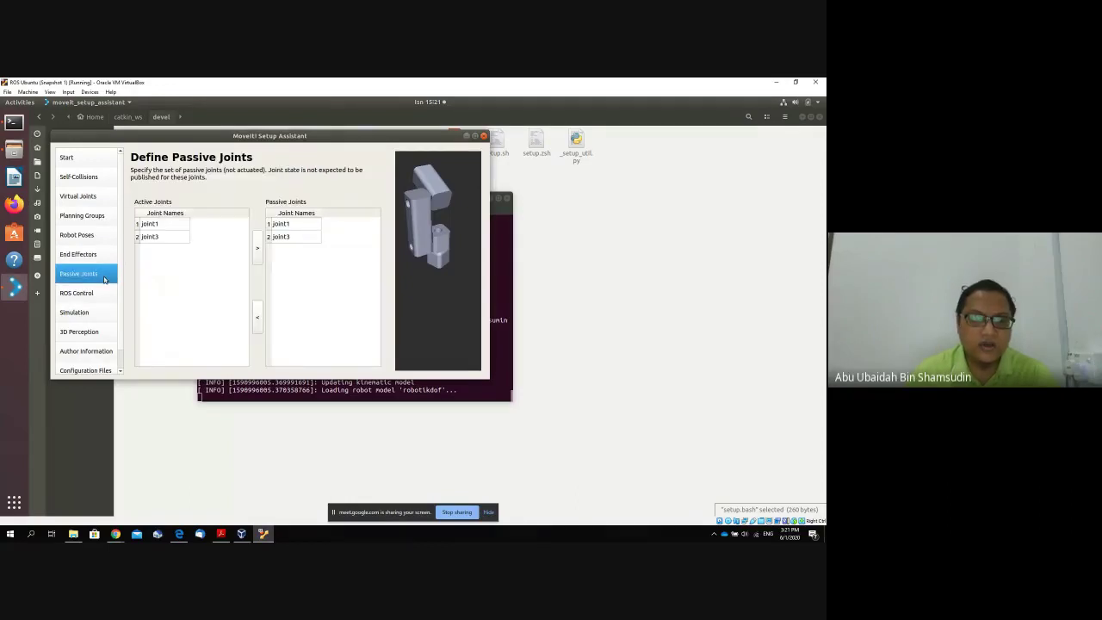
{"action": "left_click_drag", "start_coordinate": [296, 239], "coordinate": [300, 228]}
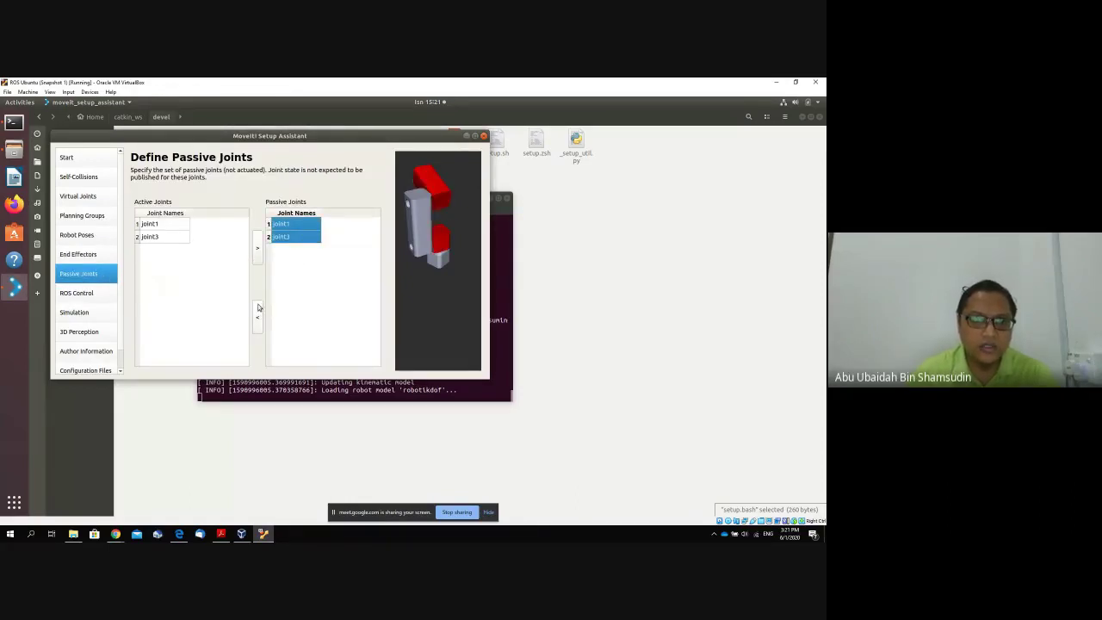
{"action": "left_click", "coordinate": [256, 317]}
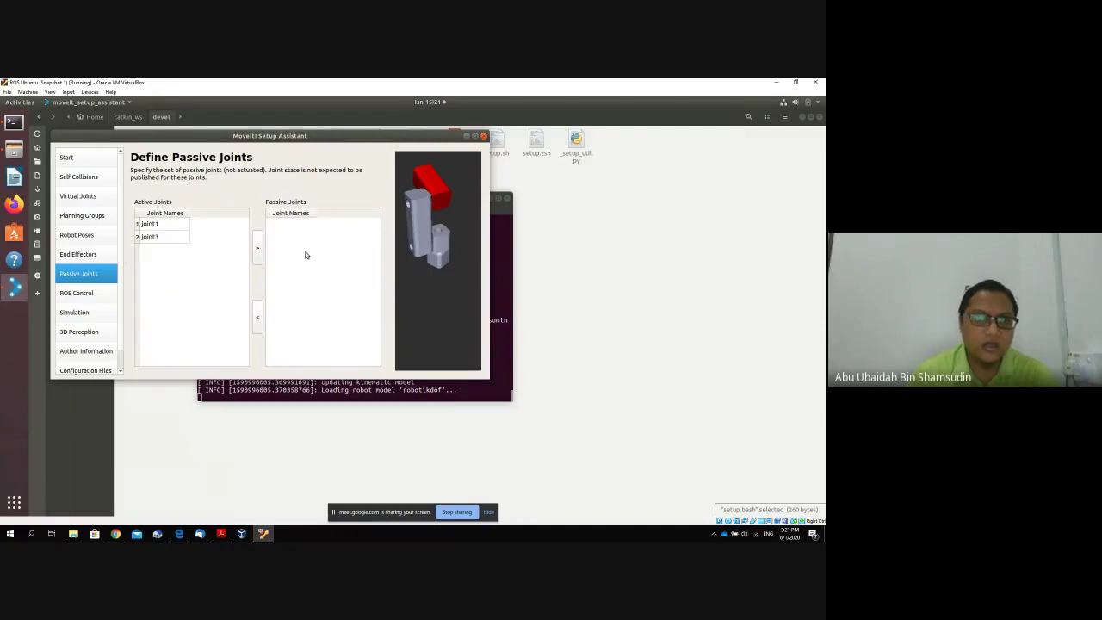
{"action": "left_click", "coordinate": [102, 294]}
{"action": "left_click", "coordinate": [241, 192]}
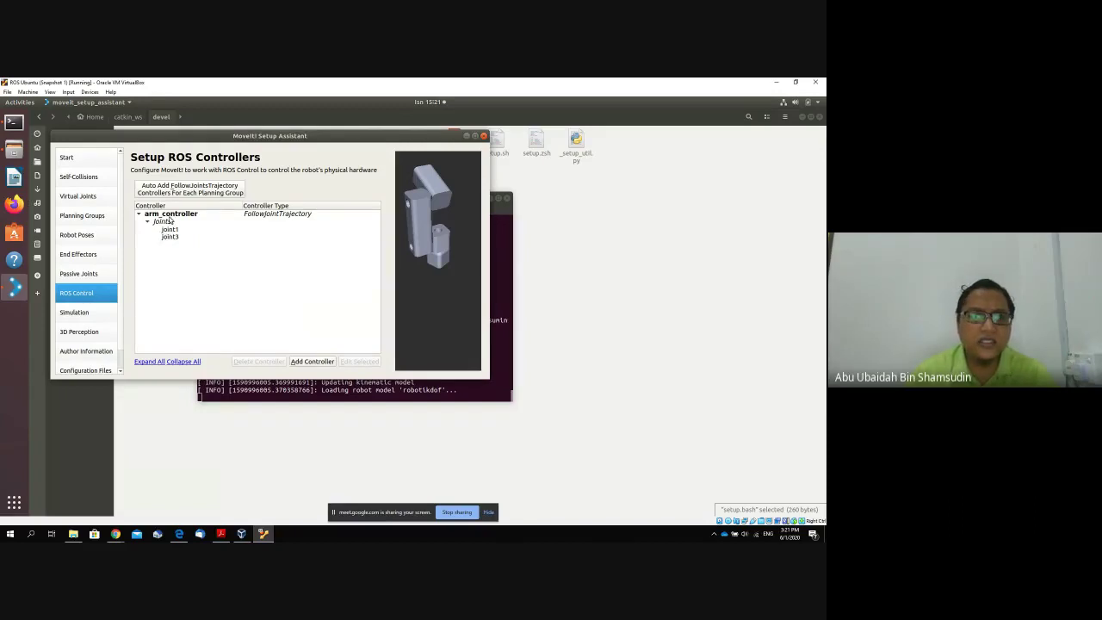
Set arm_controller's controller type to FollowJointTrajectory and save it.
{"action": "double_click", "coordinate": [173, 216]}
{"action": "left_click", "coordinate": [228, 226]}
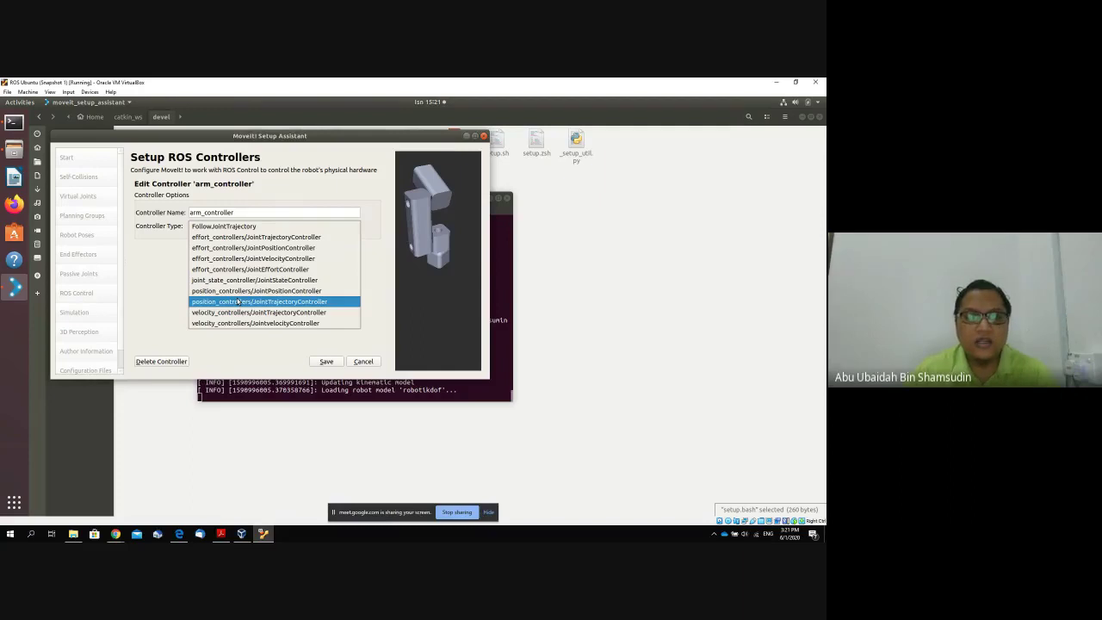
{"action": "left_click", "coordinate": [246, 226]}
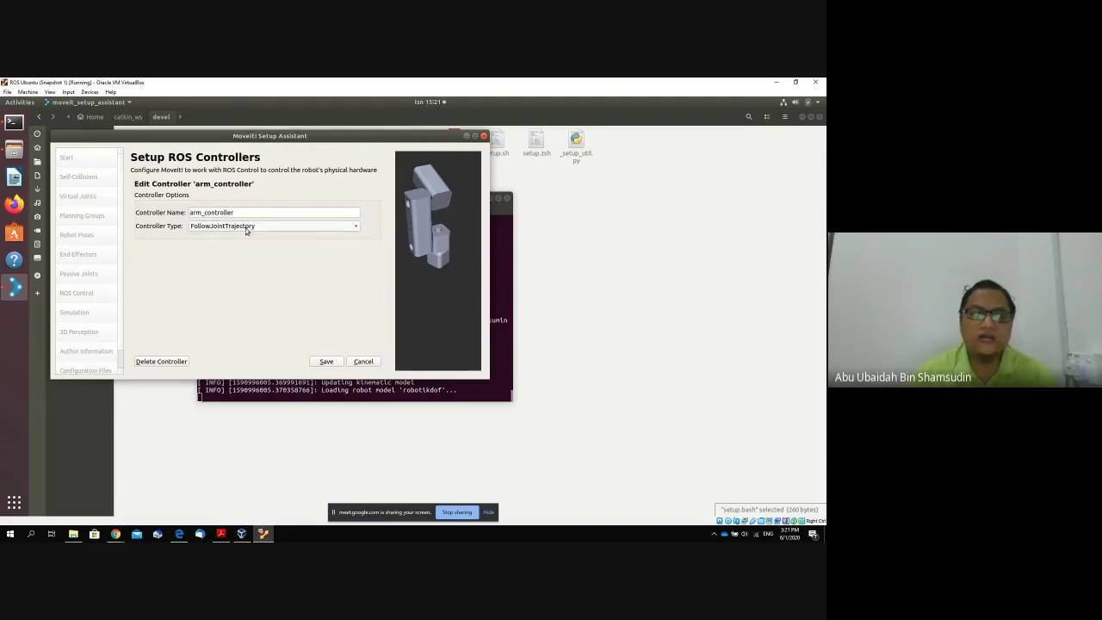
{"action": "left_click", "coordinate": [327, 362]}
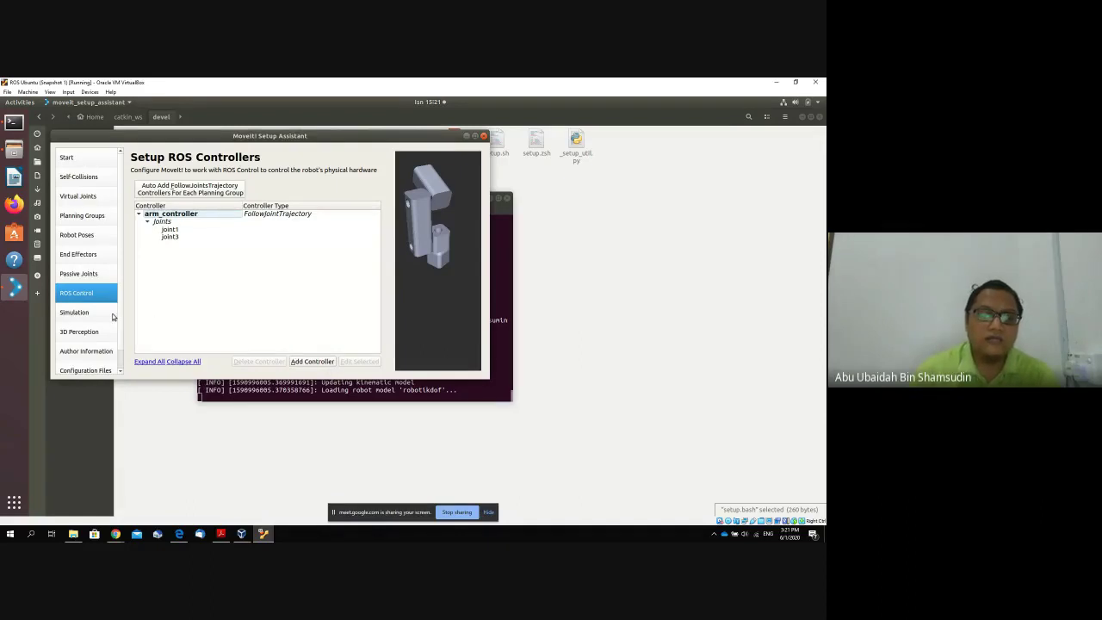
{"action": "left_click", "coordinate": [102, 314]}
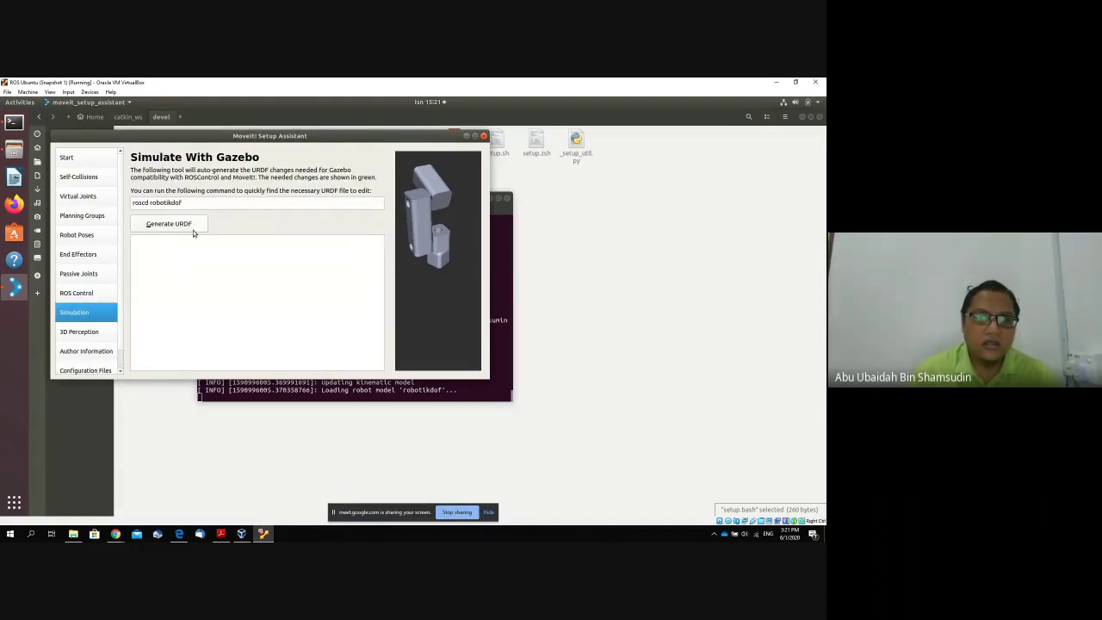
Generate the Gazebo-compatible URDF, leave 3D perception at None, and go to Author Information.
{"action": "left_click", "coordinate": [175, 226]}
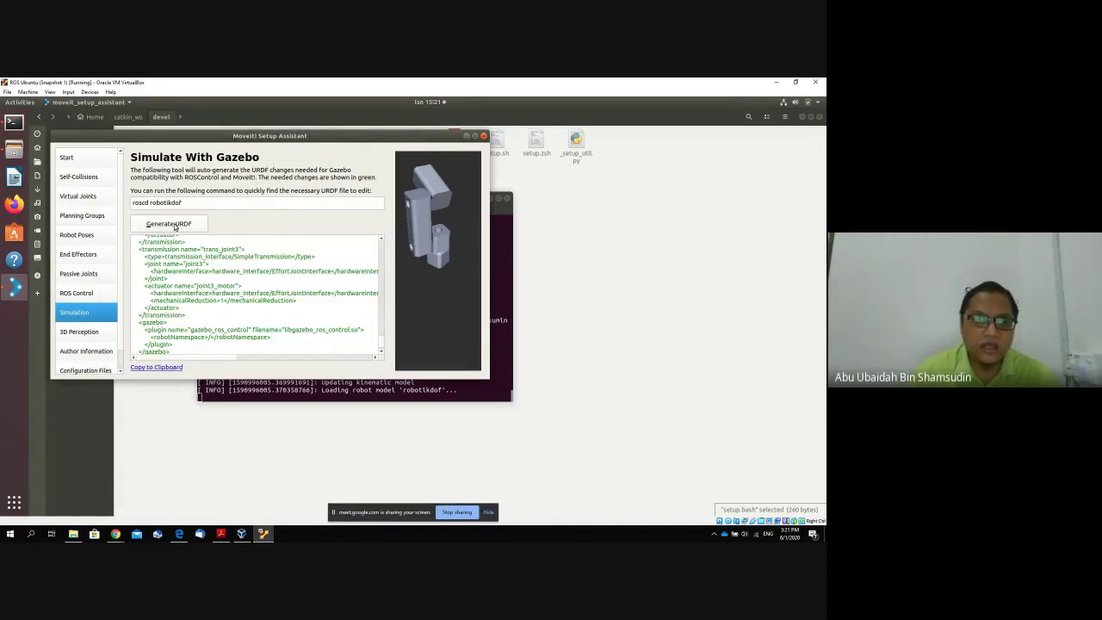
{"action": "left_click", "coordinate": [104, 333]}
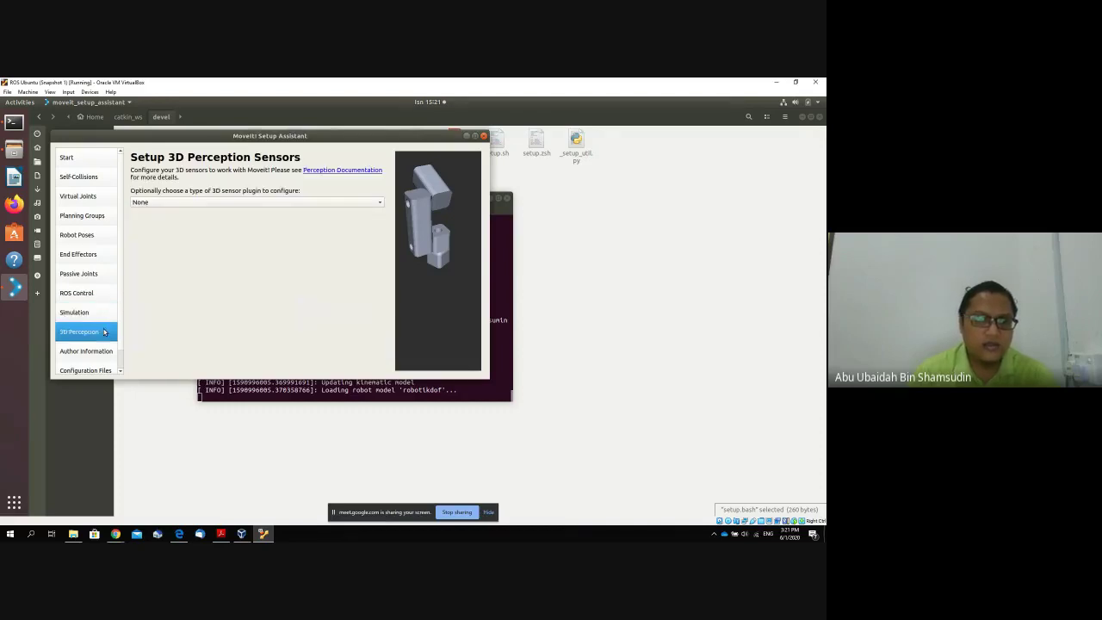
{"action": "scroll", "coordinate": [104, 333], "scroll_direction": "down", "scroll_amount": 1}
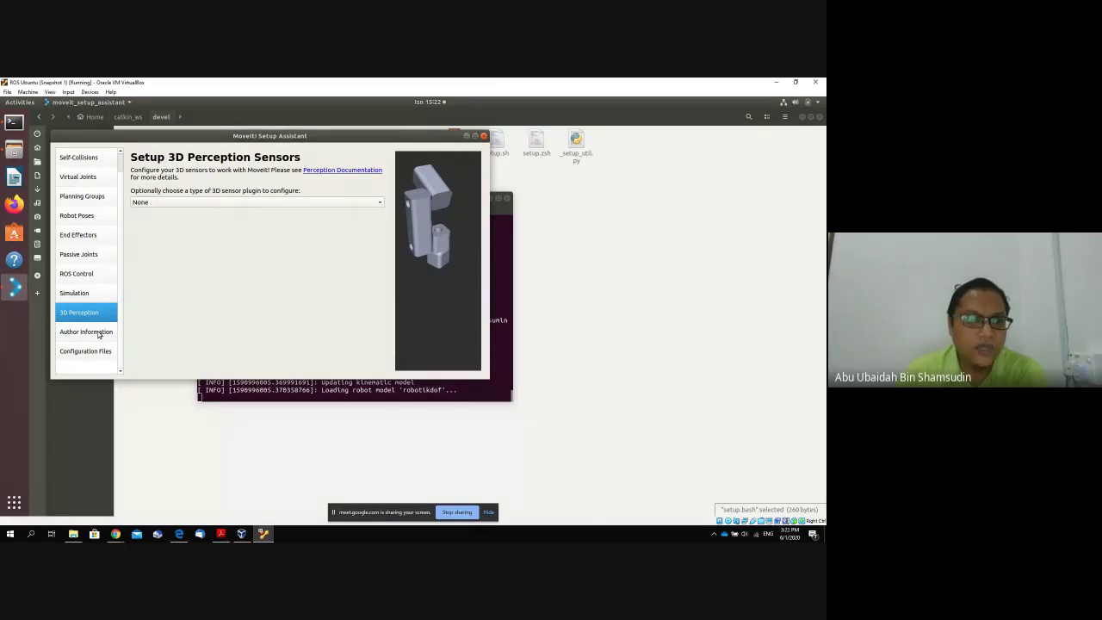
{"action": "left_click", "coordinate": [99, 332]}
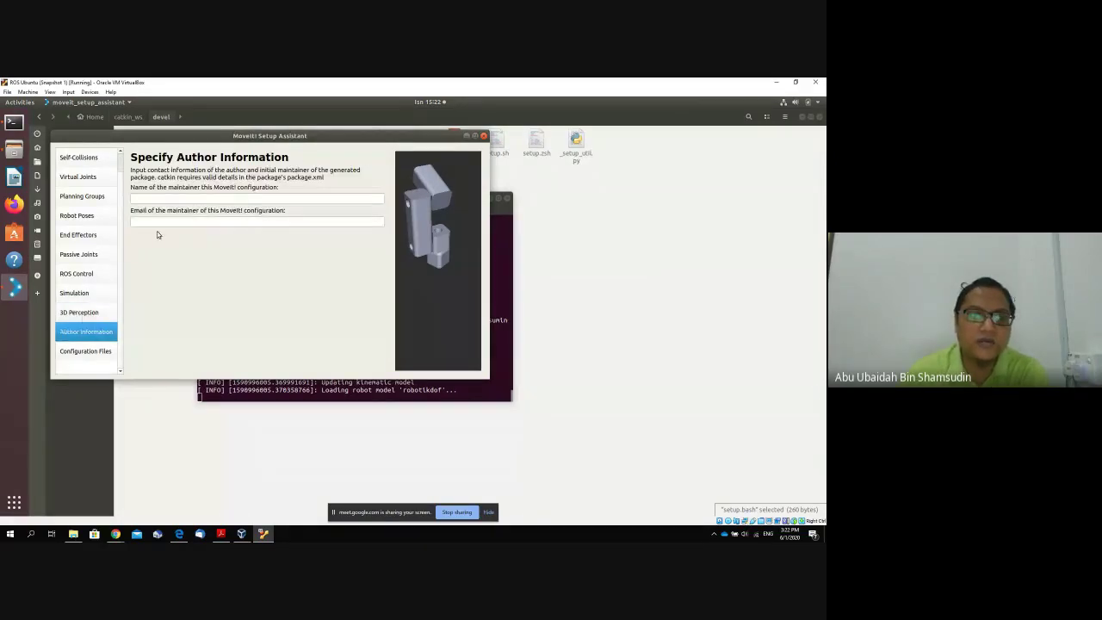
Enter the maintainer's name and e-mail address, then go to Configuration Files.
{"action": "left_click", "coordinate": [178, 198]}
{"action": "type", "text": "ubai"}
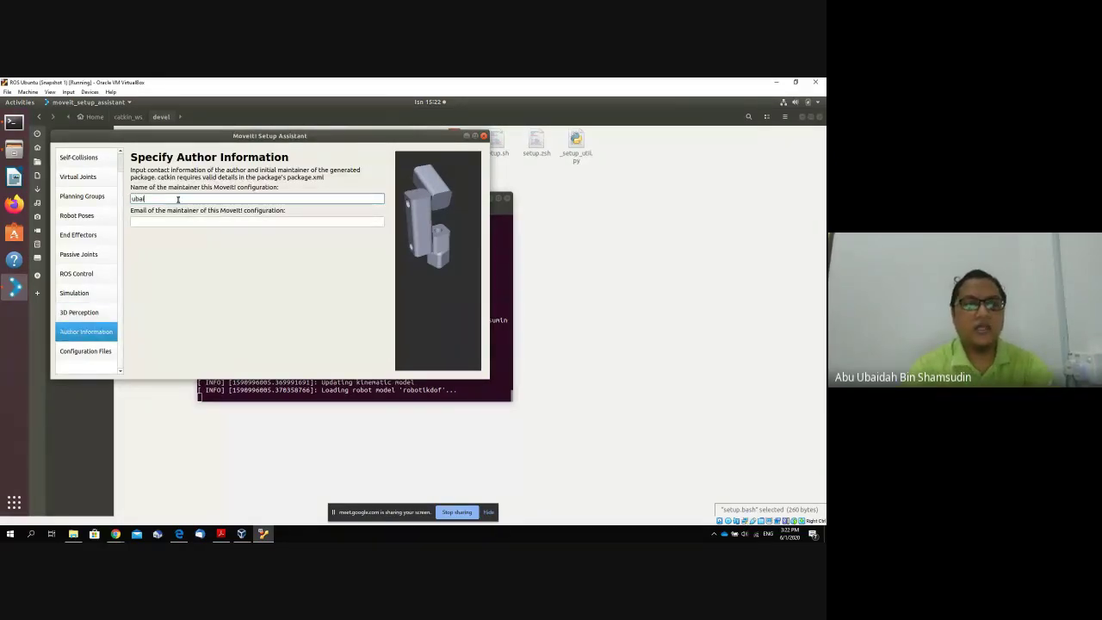
{"action": "key", "text": "Tab"}
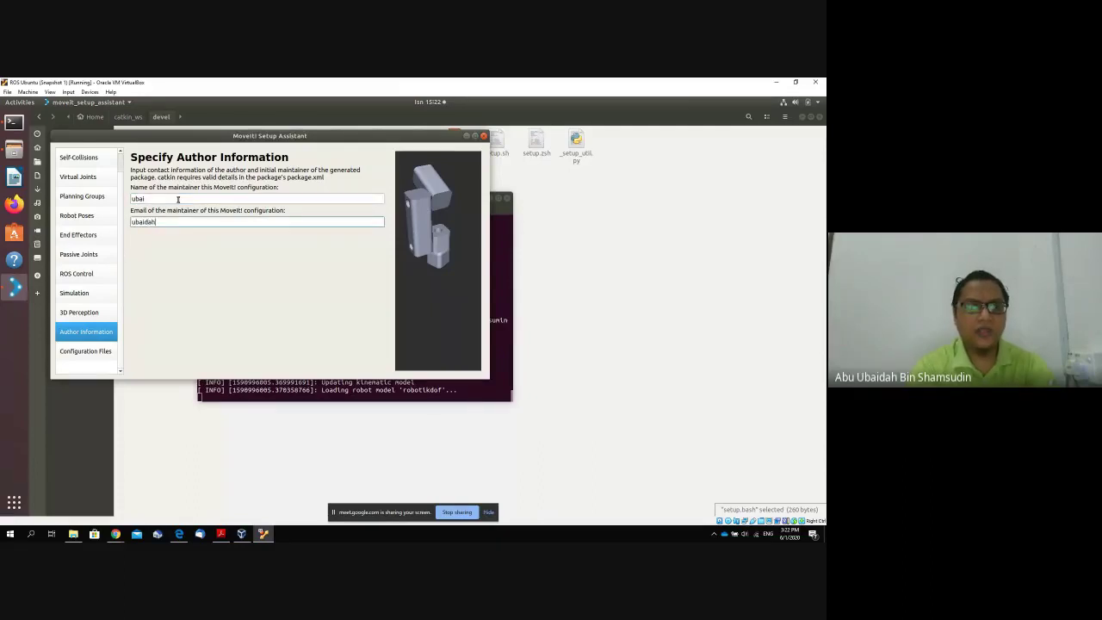
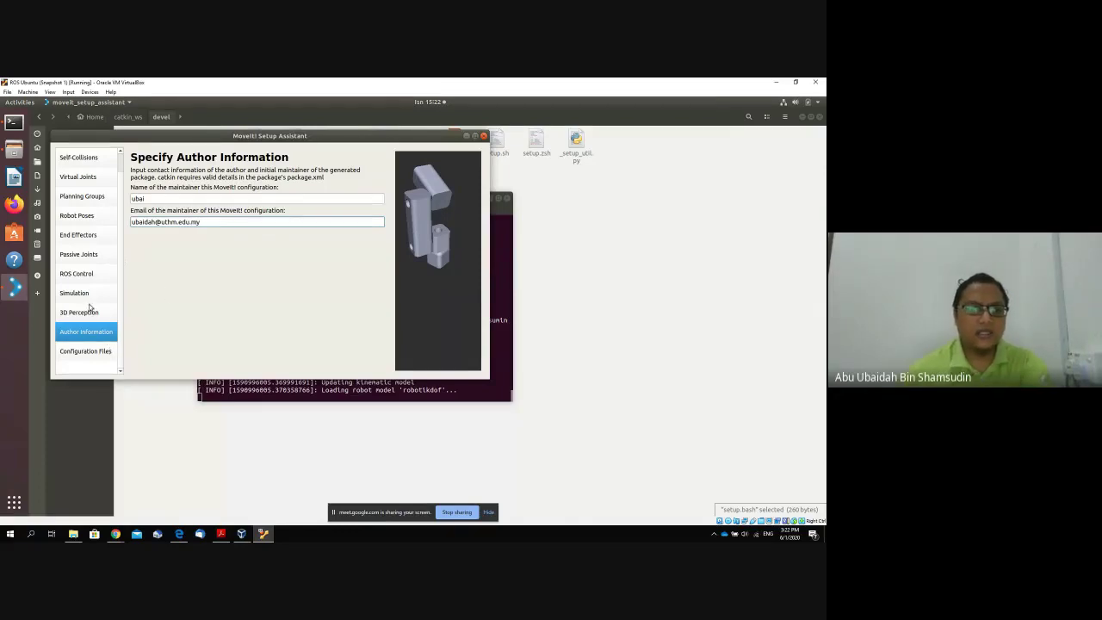
{"action": "left_click", "coordinate": [99, 350]}
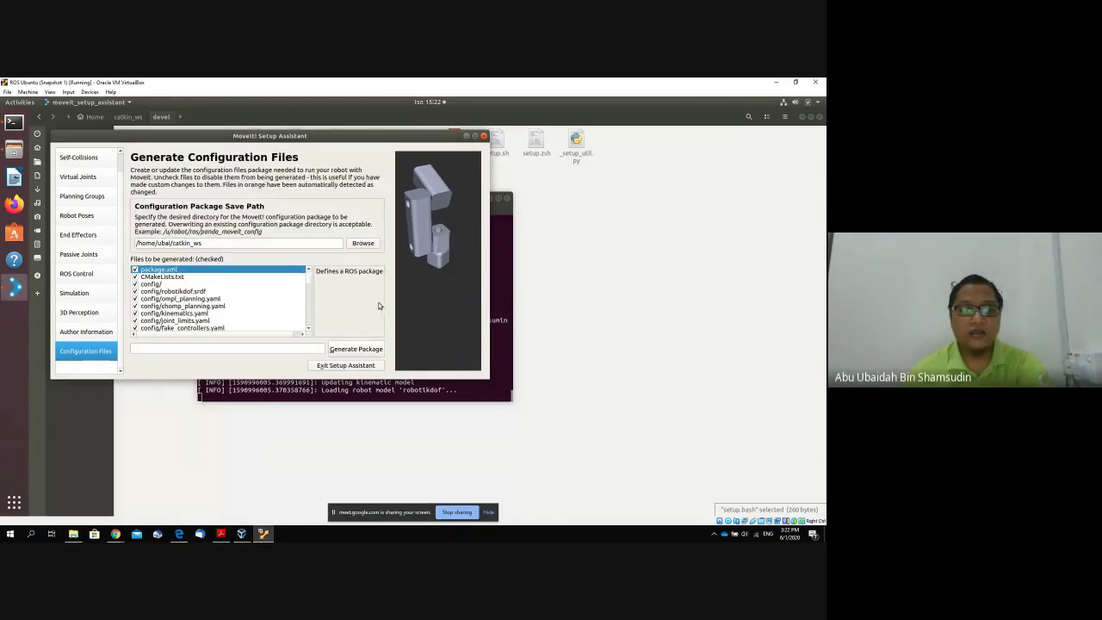
Generate the package into a new catkin_ws/src/moveitrobotikdof folder and exit the Setup Assistant.
{"action": "left_click", "coordinate": [363, 244]}
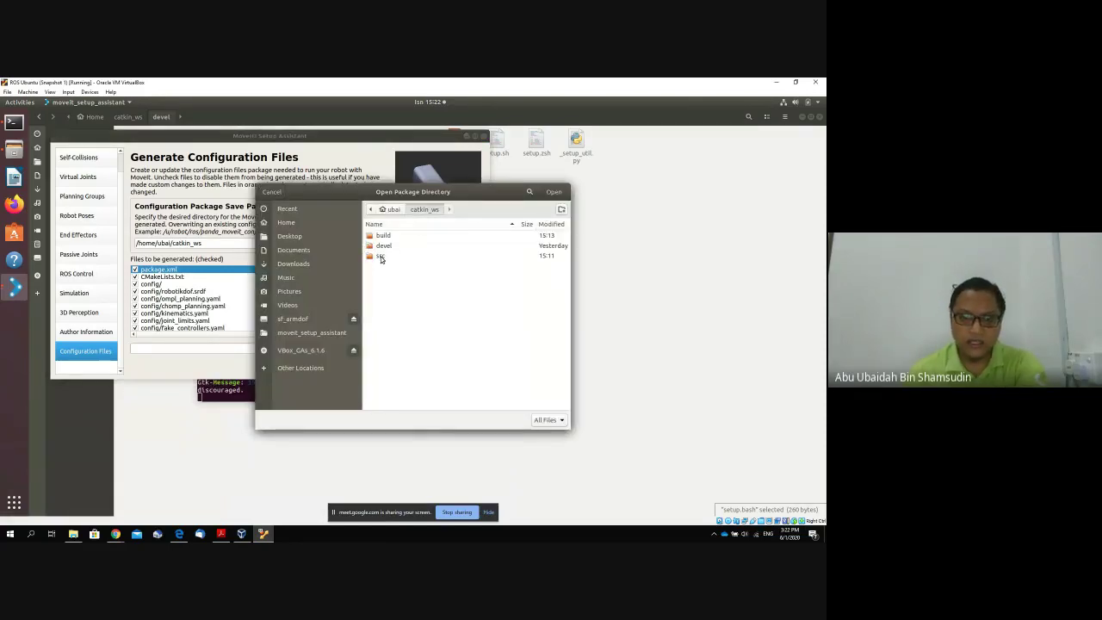
{"action": "double_click", "coordinate": [381, 256]}
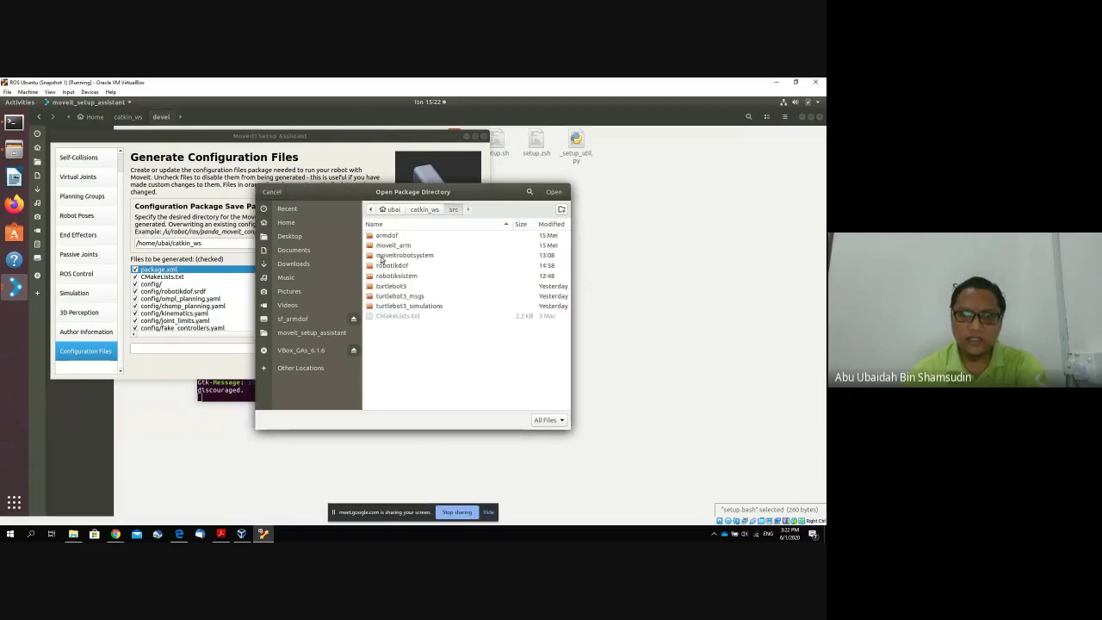
{"action": "left_click", "coordinate": [561, 211]}
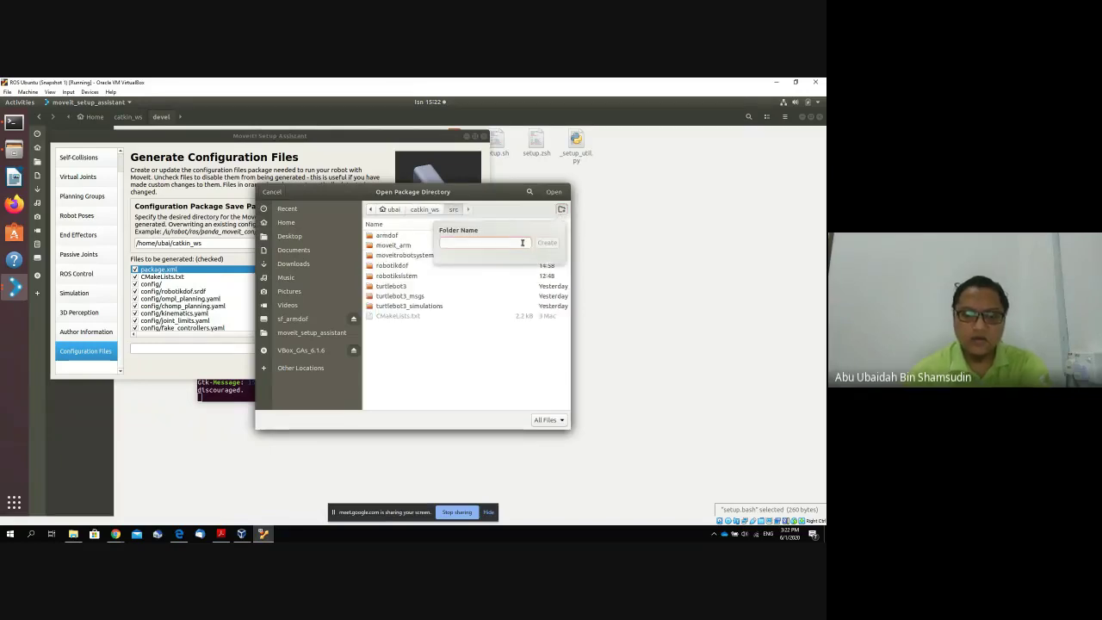
{"action": "type", "text": "moveit"}
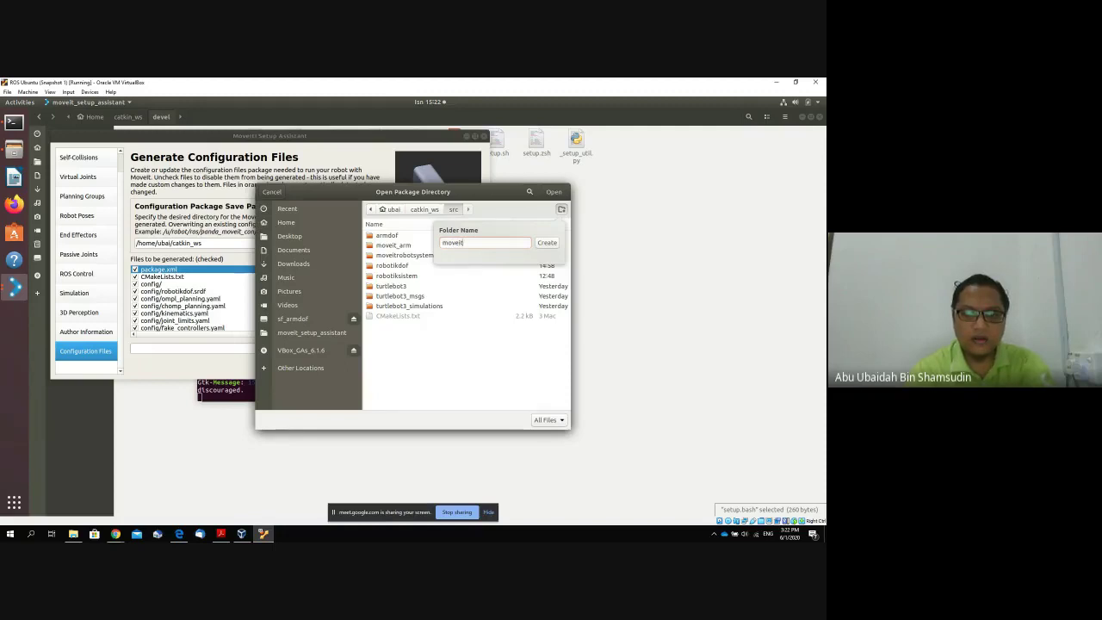
{"action": "type", "text": "robotikdof"}
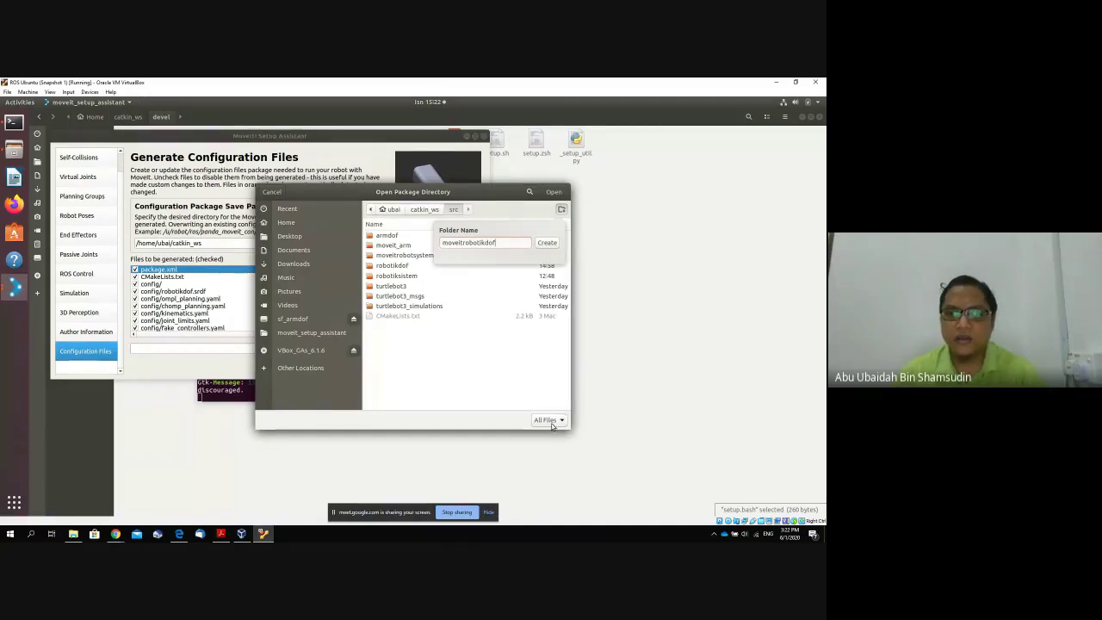
{"action": "left_click", "coordinate": [546, 244]}
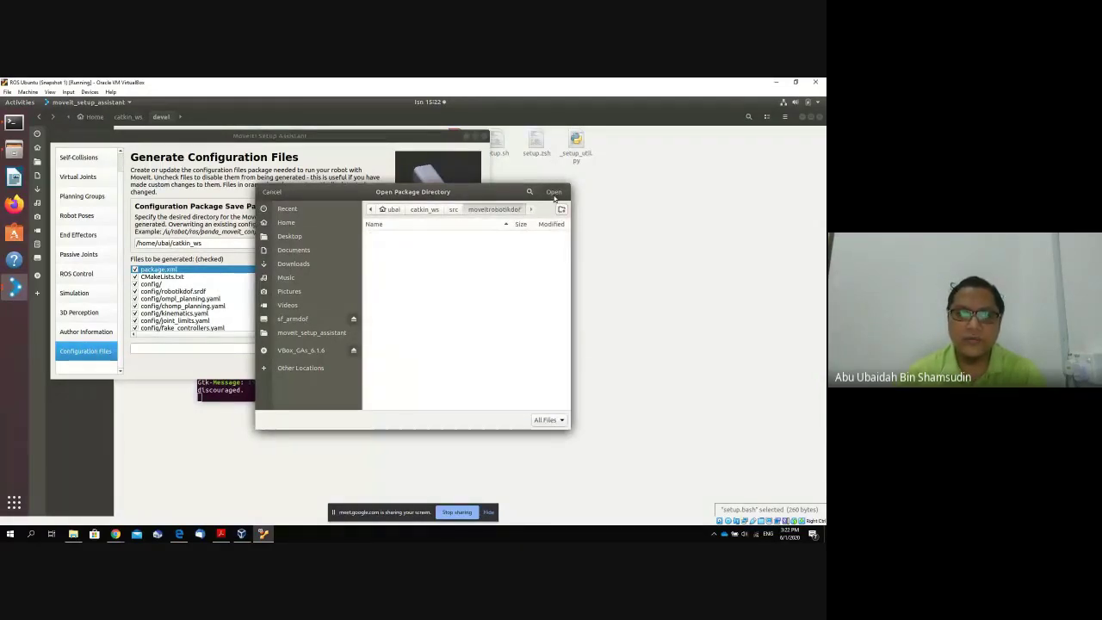
{"action": "left_click", "coordinate": [554, 197]}
{"action": "left_click", "coordinate": [356, 351]}
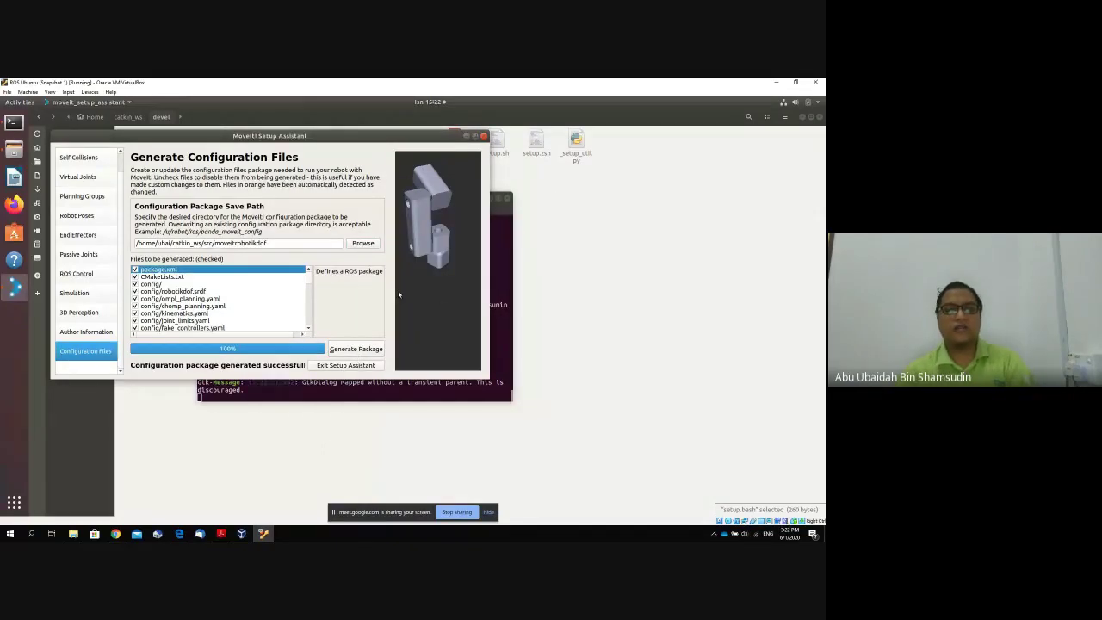
{"action": "left_click", "coordinate": [361, 366]}
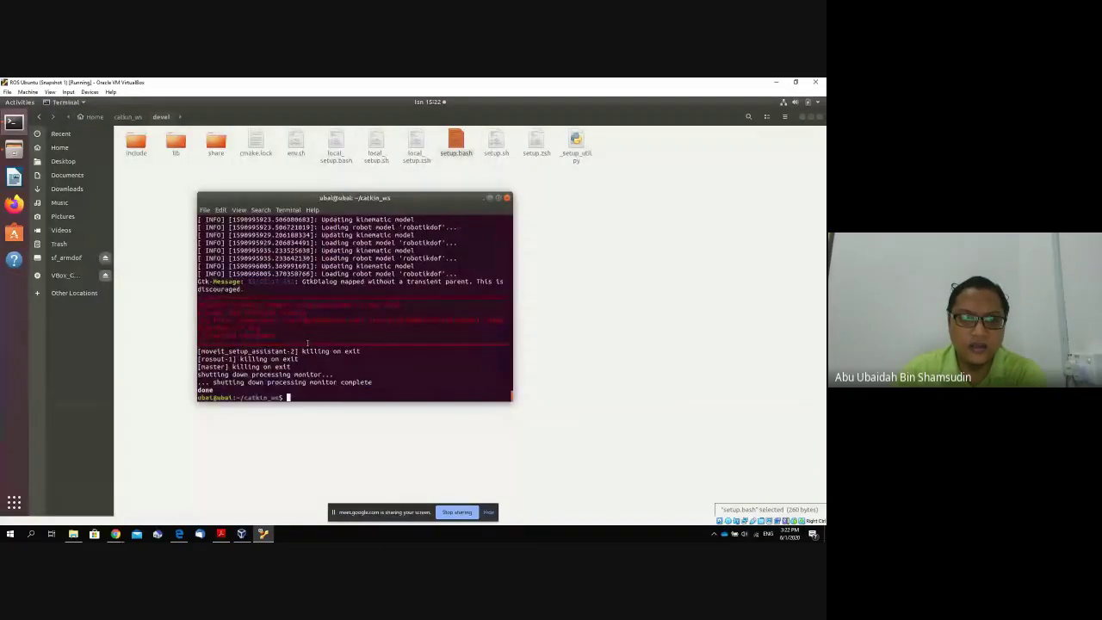
Browse Files to catkin_ws/src/moveitrobotikdof to check its contents, then return to the terminal.
{"action": "left_click", "coordinate": [219, 185]}
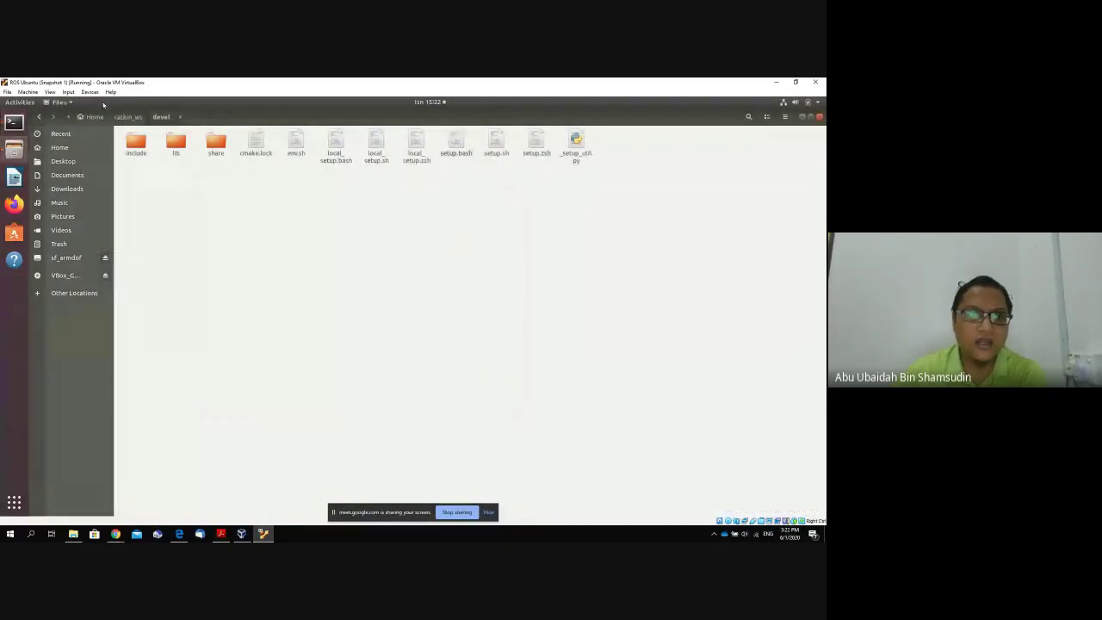
{"action": "left_click", "coordinate": [129, 117]}
{"action": "double_click", "coordinate": [213, 149]}
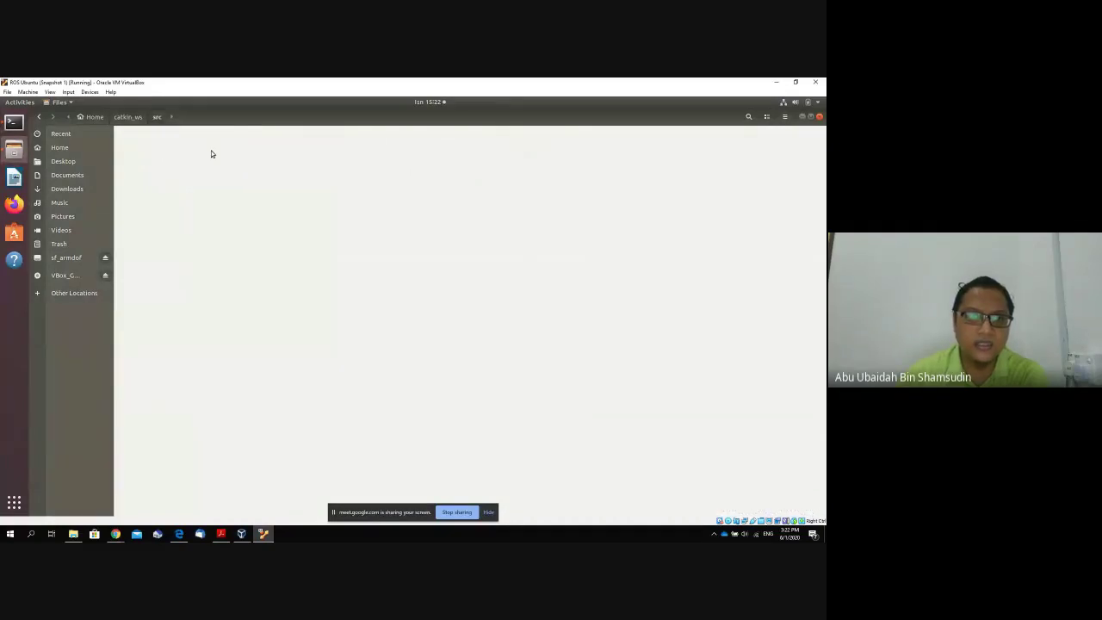
{"action": "double_click", "coordinate": [216, 148]}
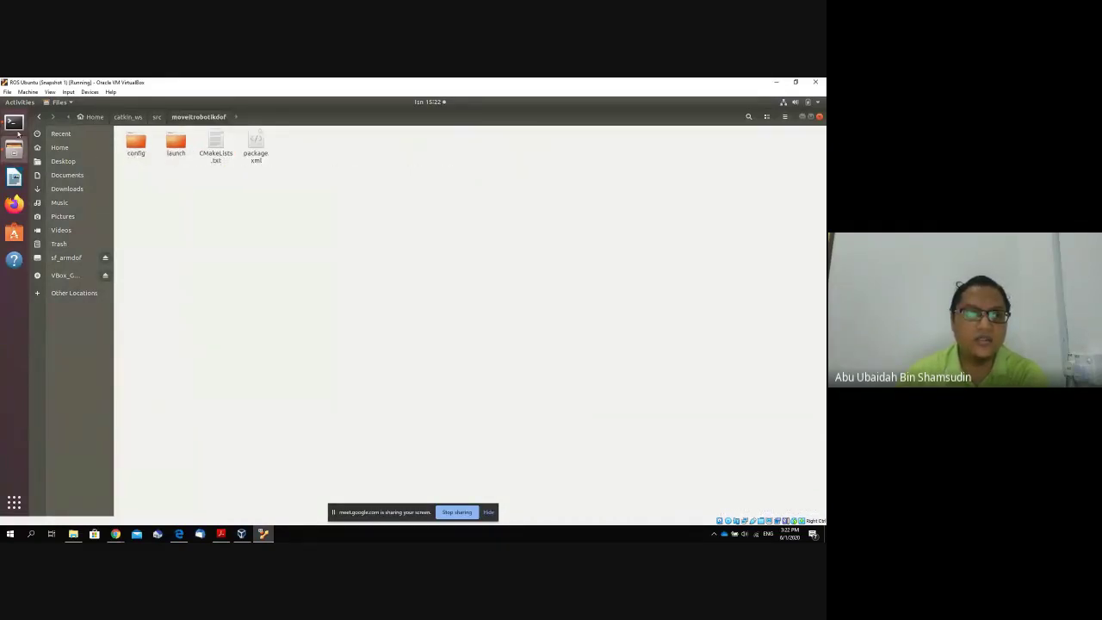
{"action": "left_click", "coordinate": [15, 125]}
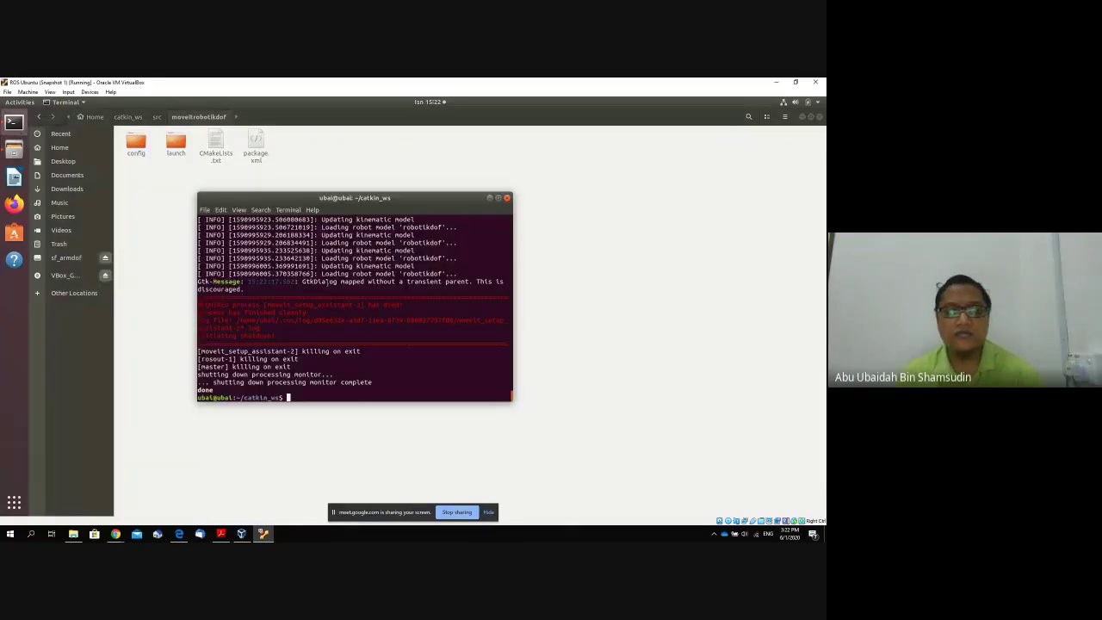
Build the workspace with catkin_make and source devel/setup.bash.
{"action": "type", "text": "catkin"}
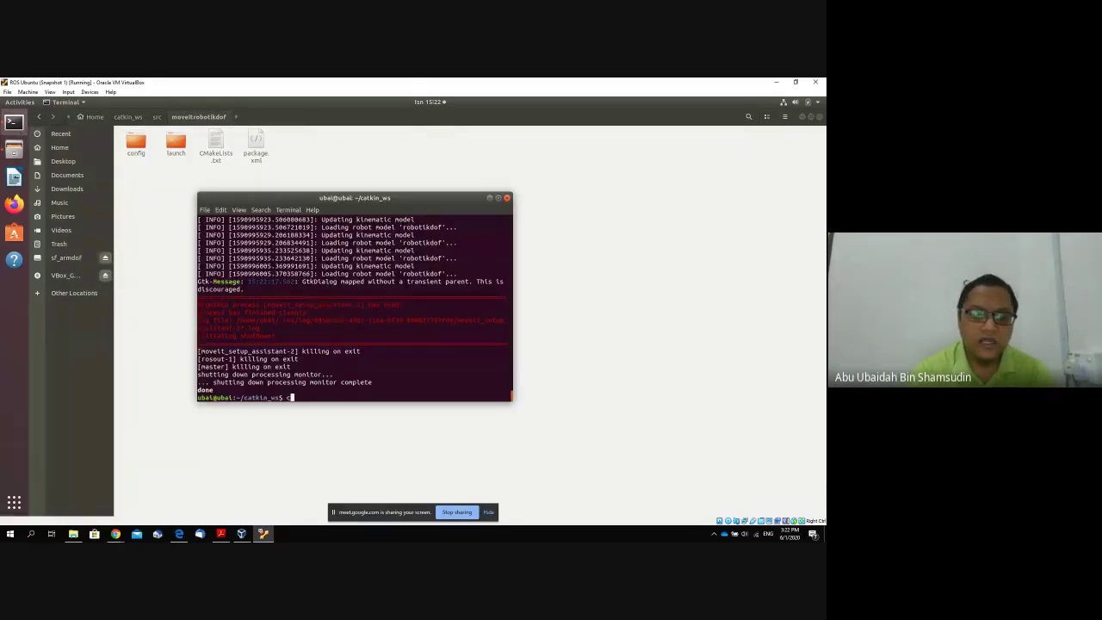
{"action": "type", "text": "_make"}
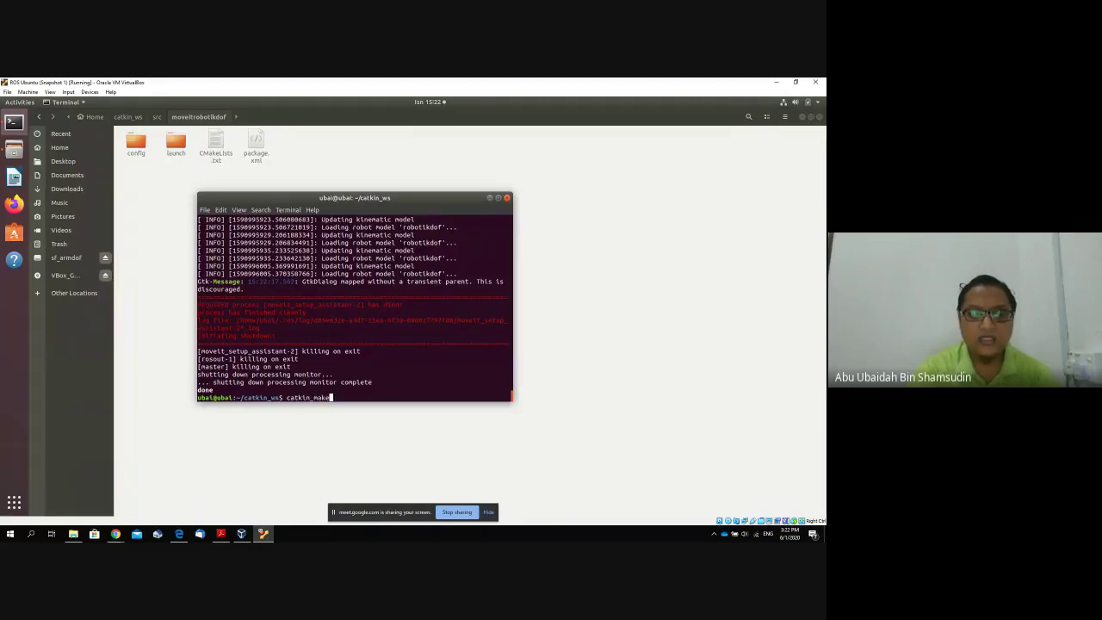
{"action": "key", "text": "Return"}
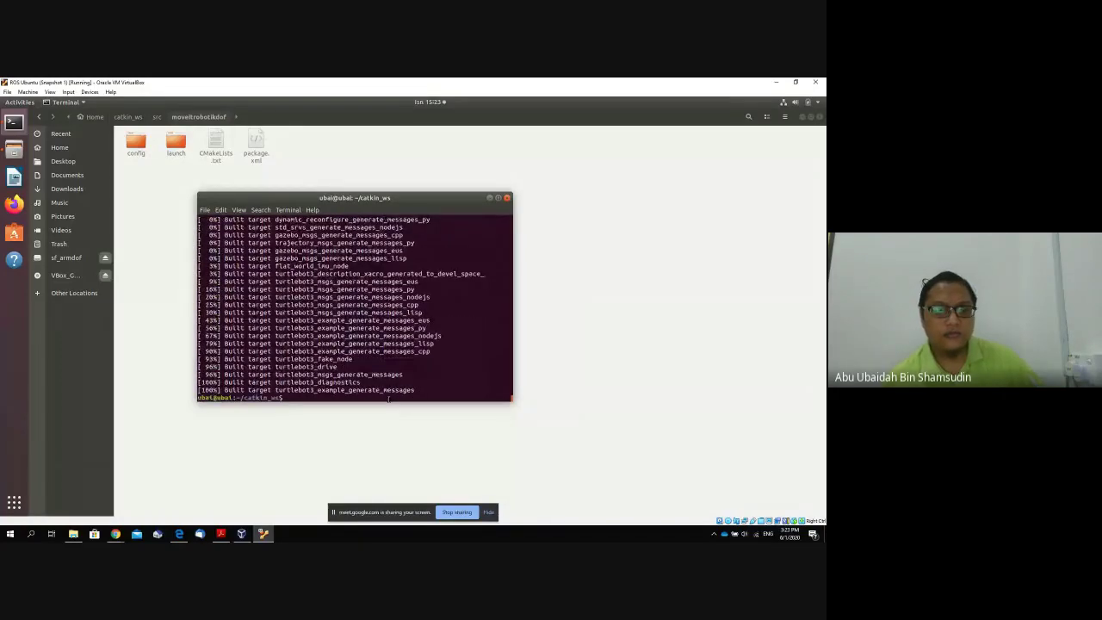
{"action": "type", "text": "cd devel/"}
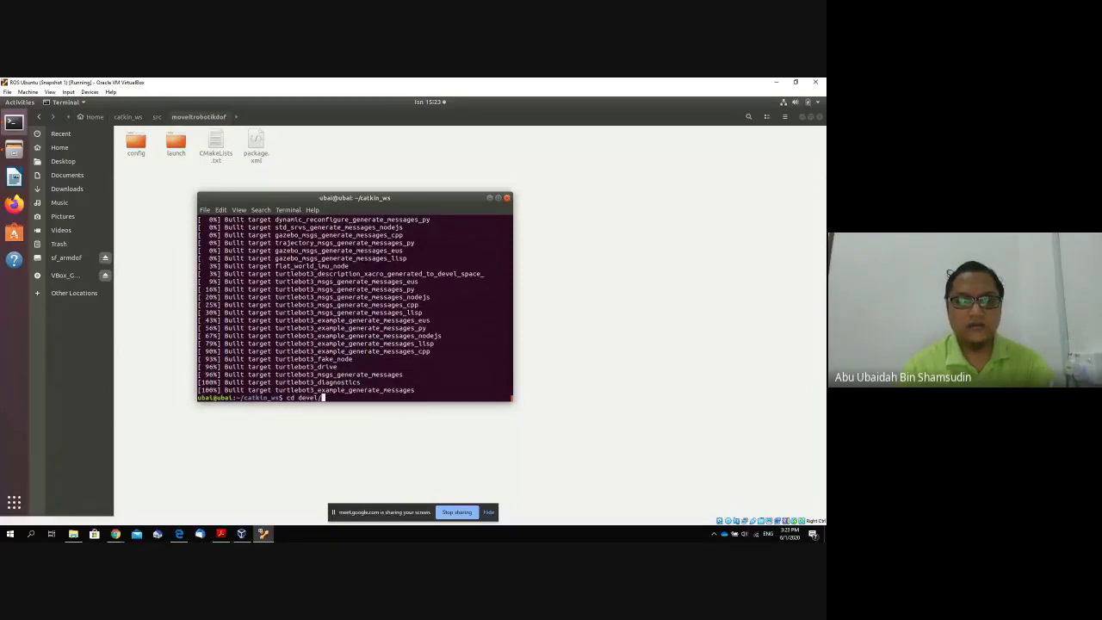
{"action": "key", "text": "Return"}
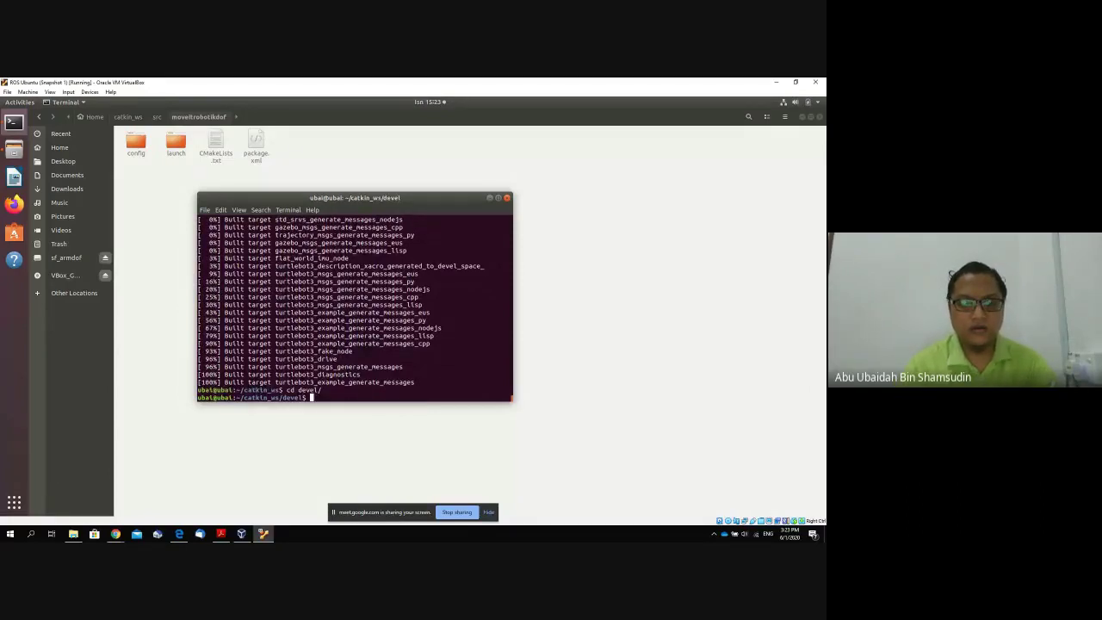
{"action": "type", "text": "source "}
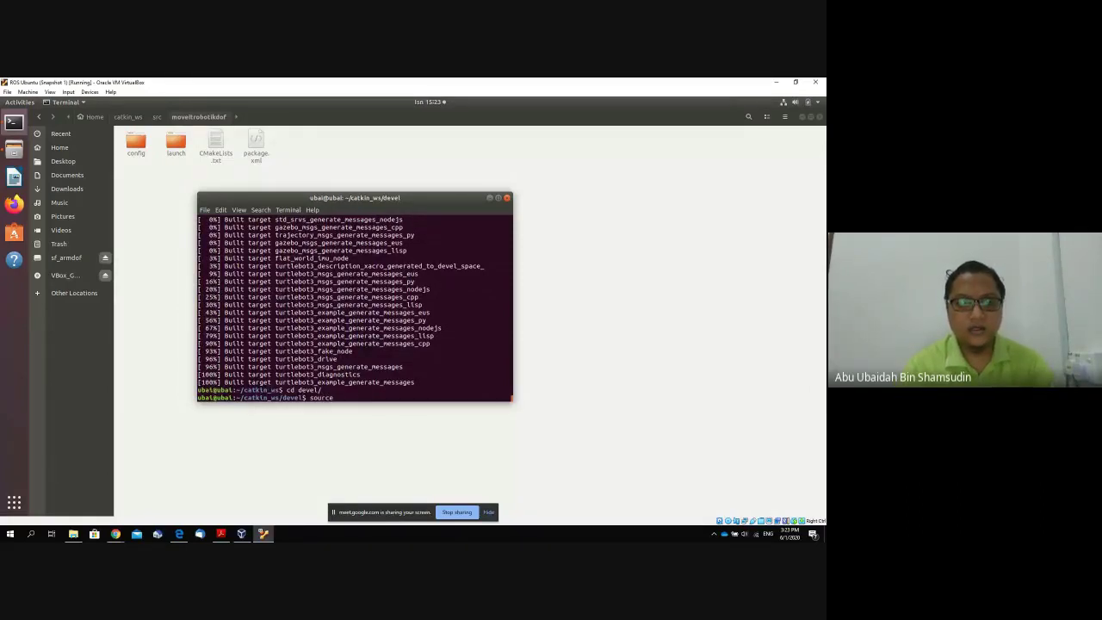
{"action": "type", "text": "setup."}
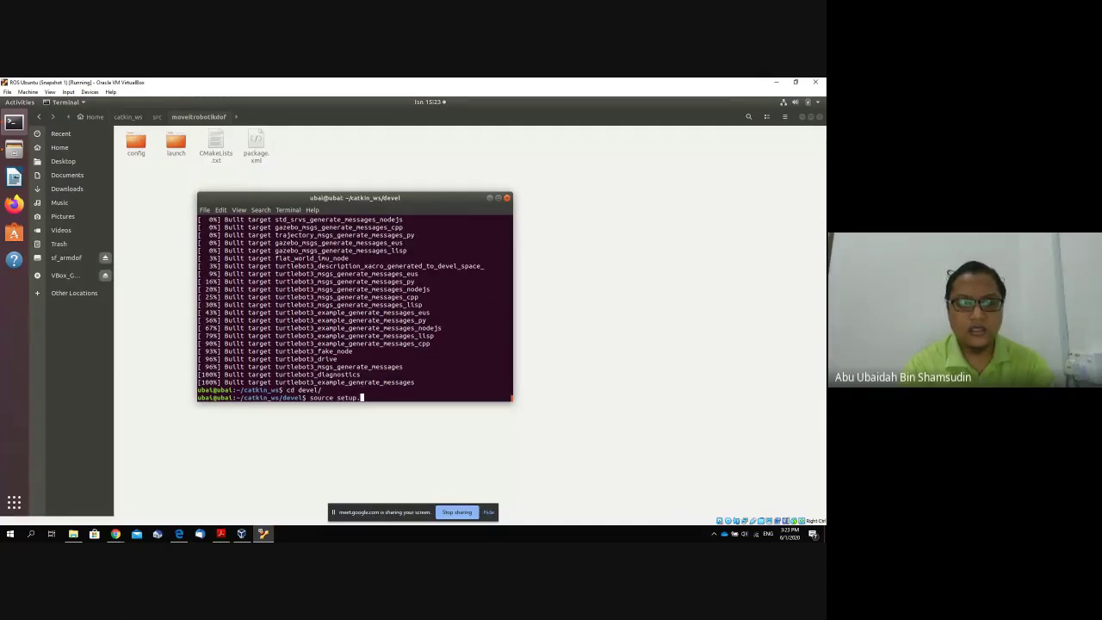
{"action": "type", "text": "bash"}
{"action": "key", "text": "Return"}
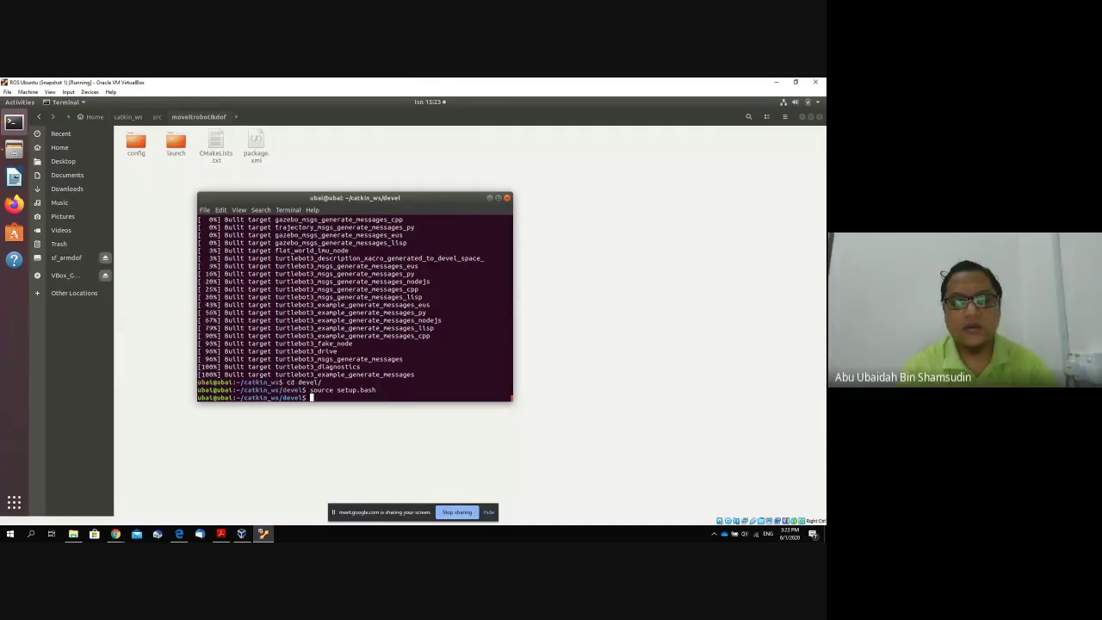
Run 'roslaunch moveitrobotikdof demo.launch' to open RViz with MotionPlanning.
{"action": "type", "text": "r"}
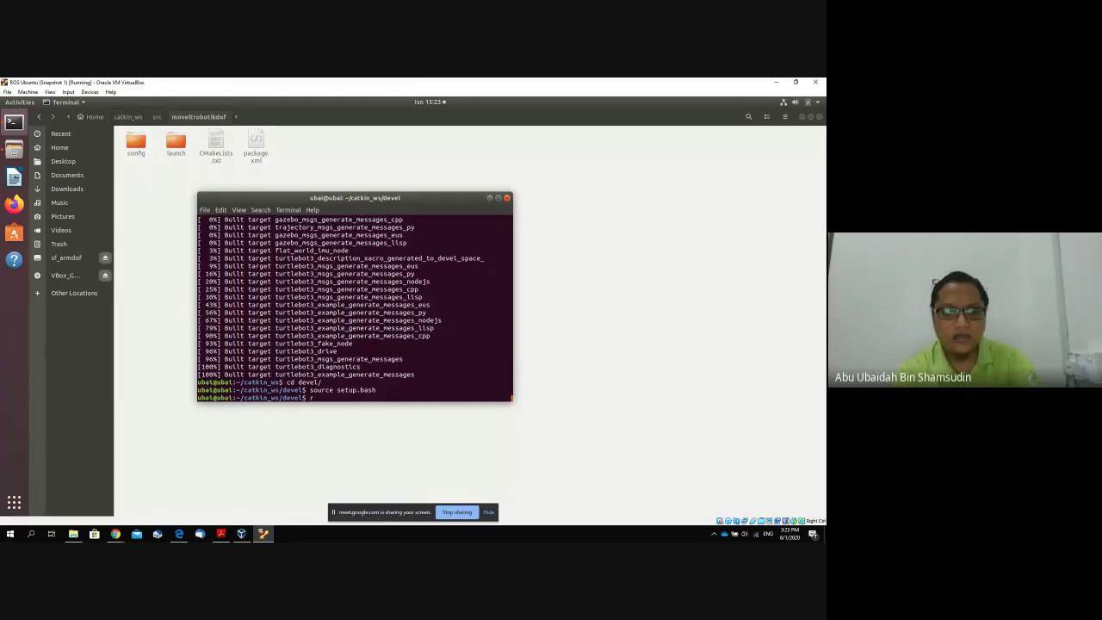
{"action": "type", "text": "oslaunch moveitrobotikdof"}
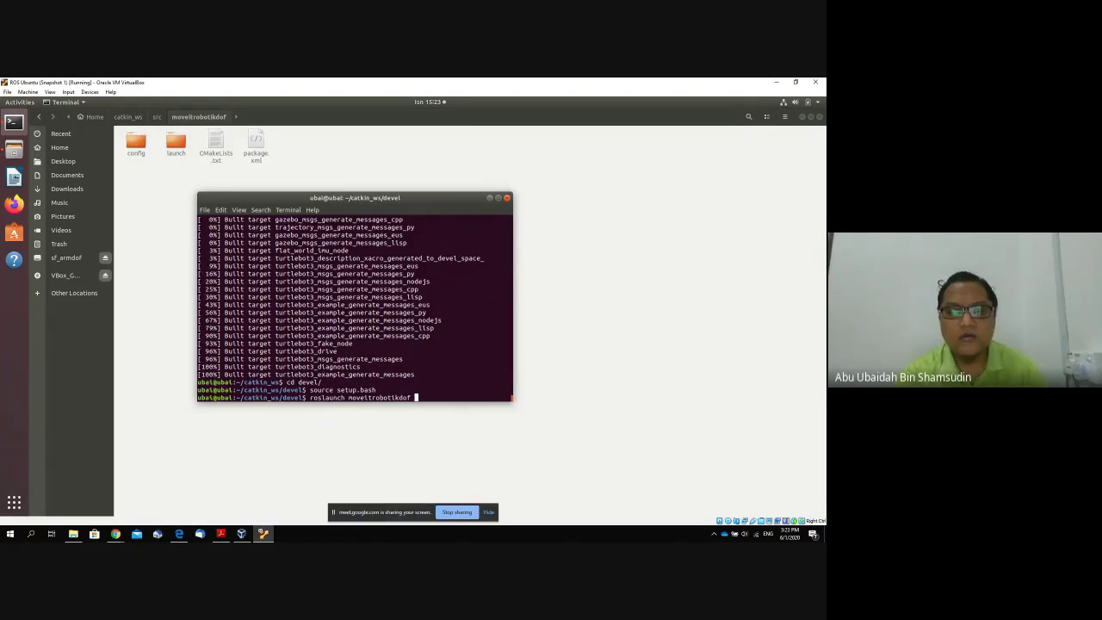
{"action": "key", "text": "Tab"}
{"action": "key", "text": "Tab"}
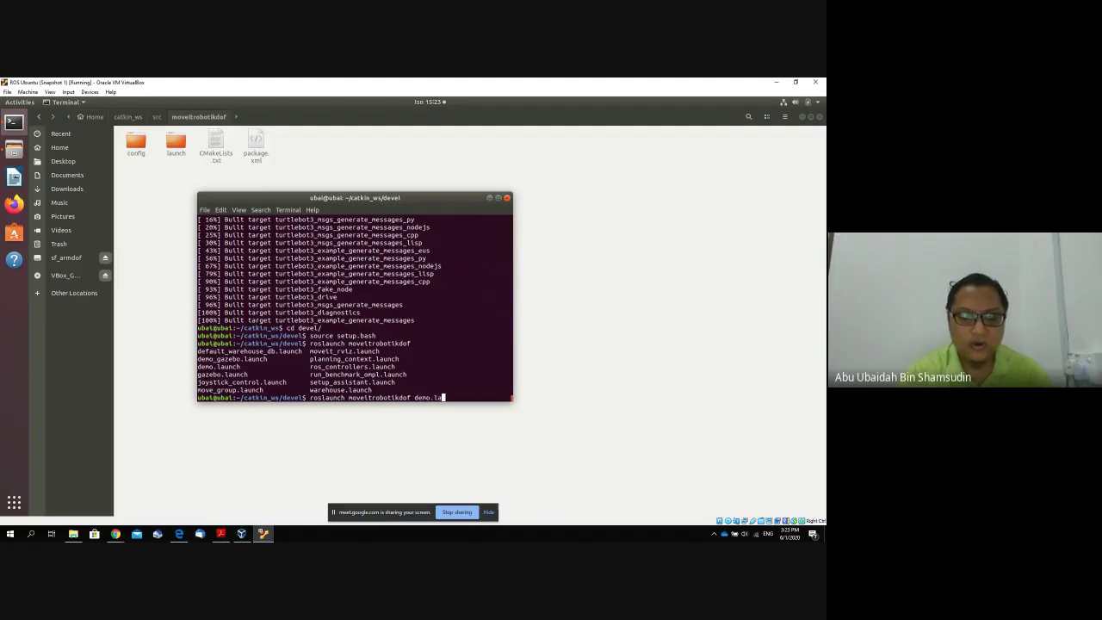
{"action": "key", "text": "Return"}
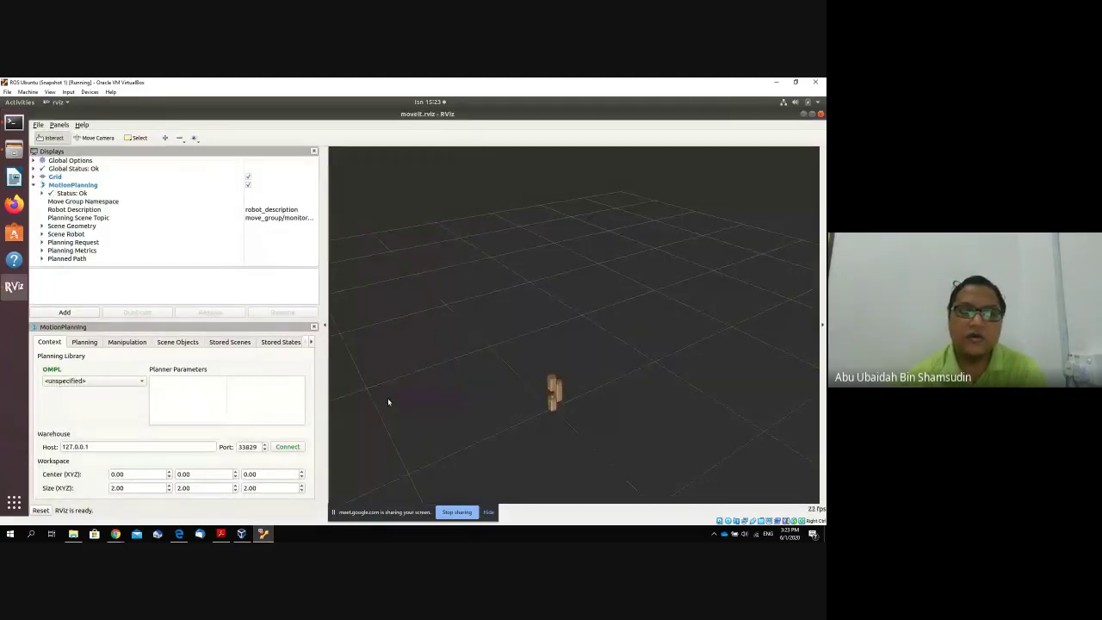
Set the arm's goal state to Start, then Stop, and plan and execute the motion.
{"action": "left_click_drag", "start_coordinate": [594, 413], "coordinate": [577, 410]}
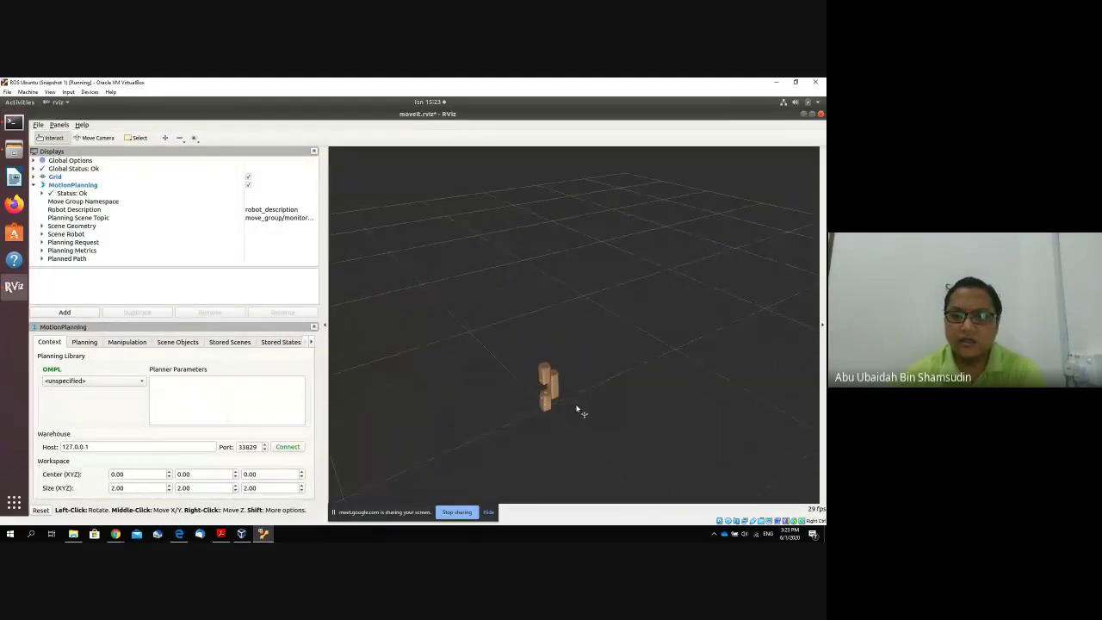
{"action": "scroll", "coordinate": [532, 395], "scroll_direction": "up", "scroll_amount": 5}
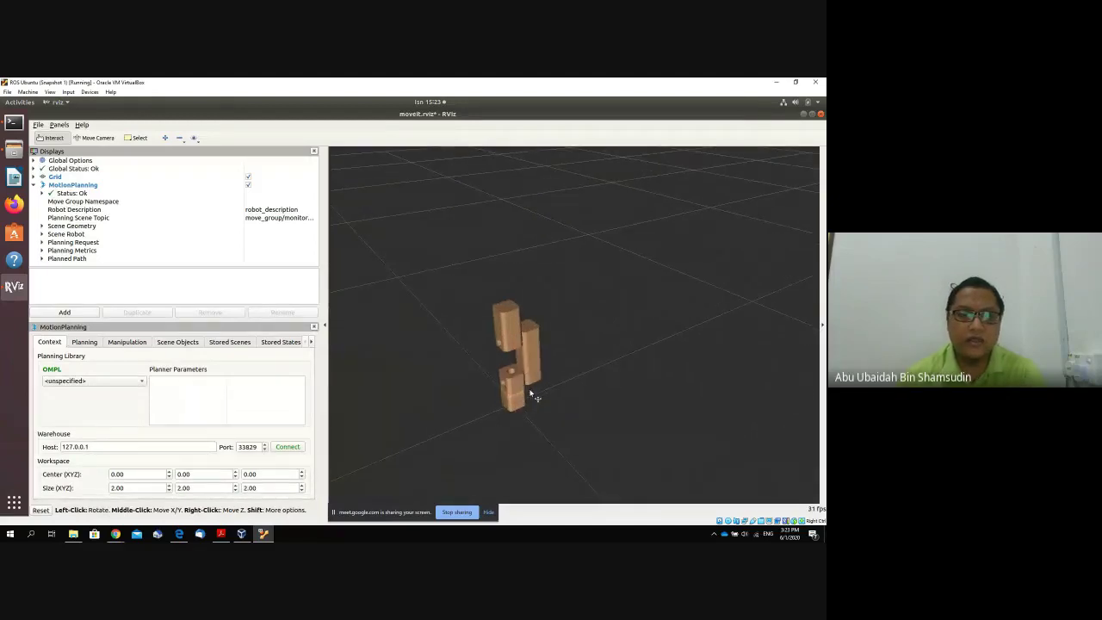
{"action": "left_click", "coordinate": [86, 343]}
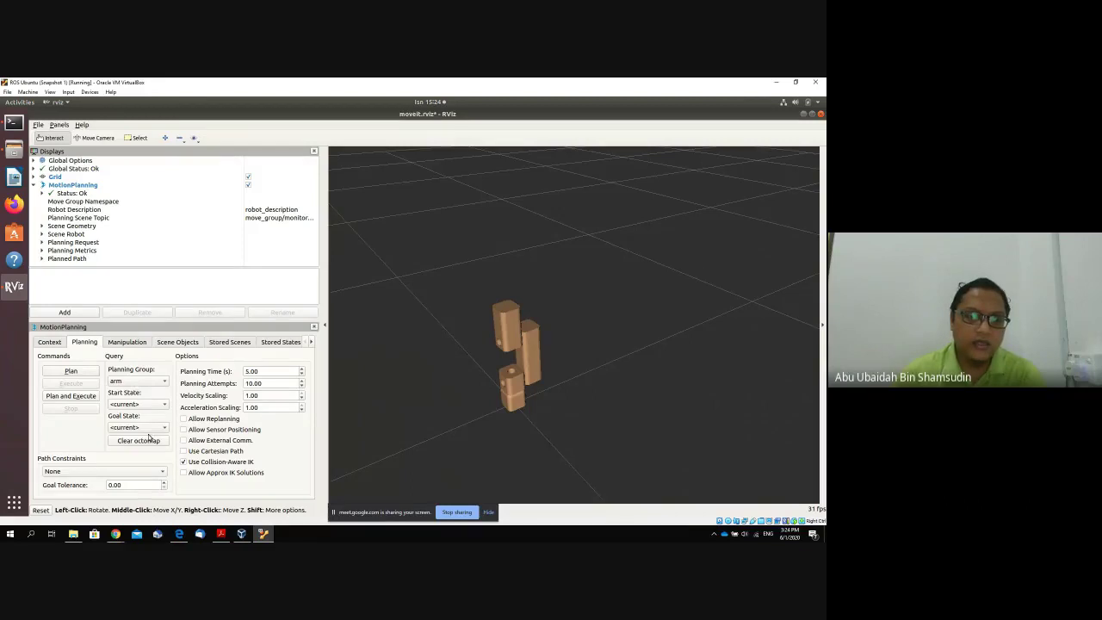
{"action": "left_click", "coordinate": [148, 429]}
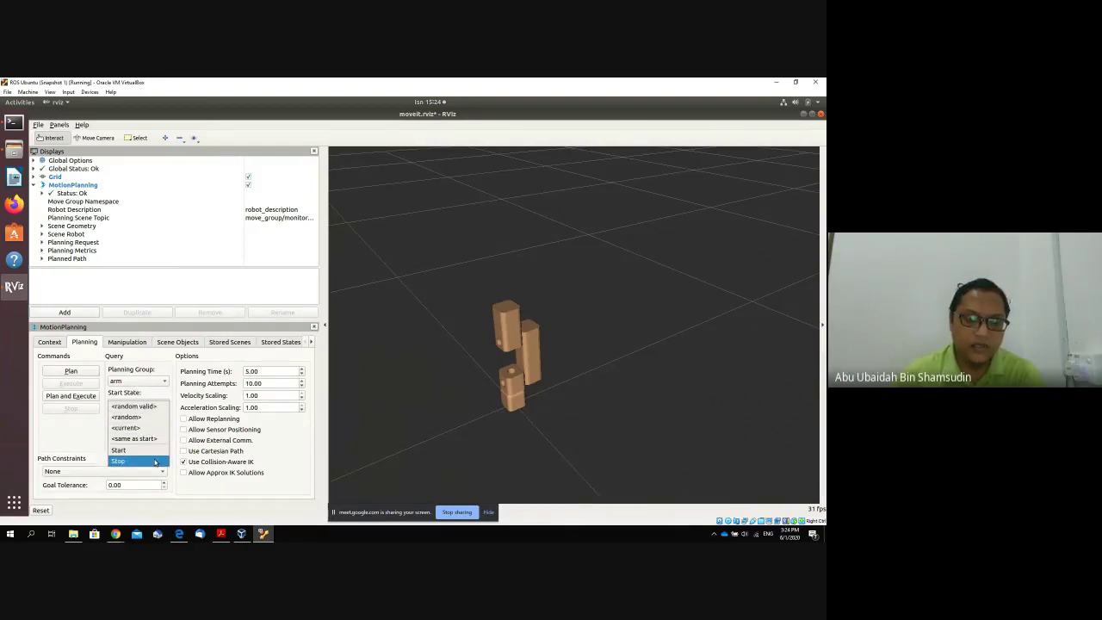
{"action": "left_click", "coordinate": [121, 450]}
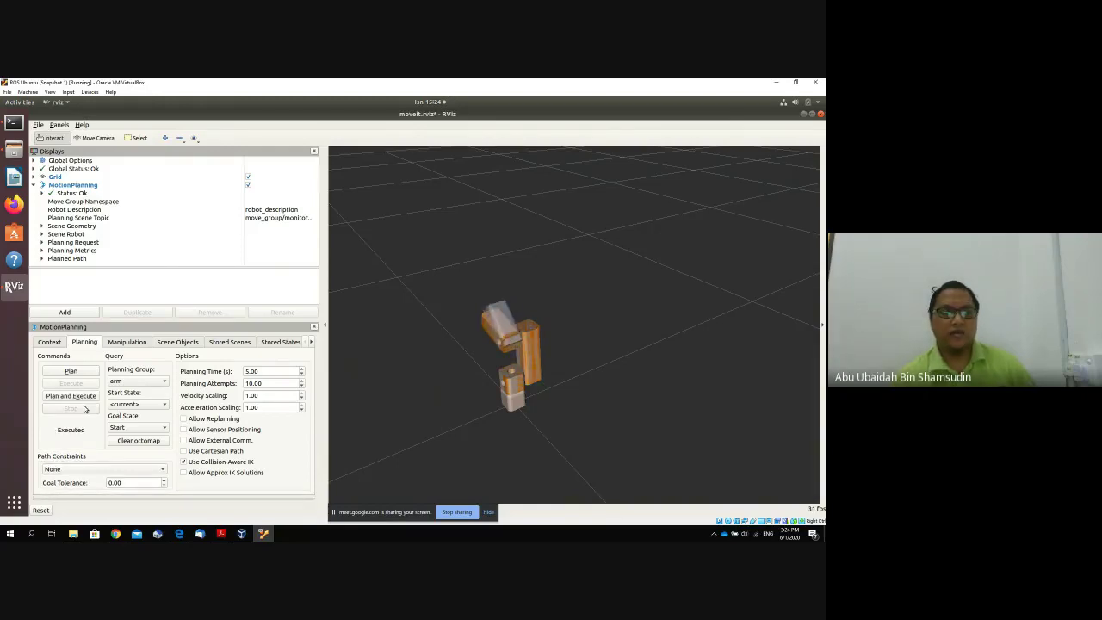
{"action": "left_click", "coordinate": [129, 428]}
{"action": "left_click", "coordinate": [135, 440]}
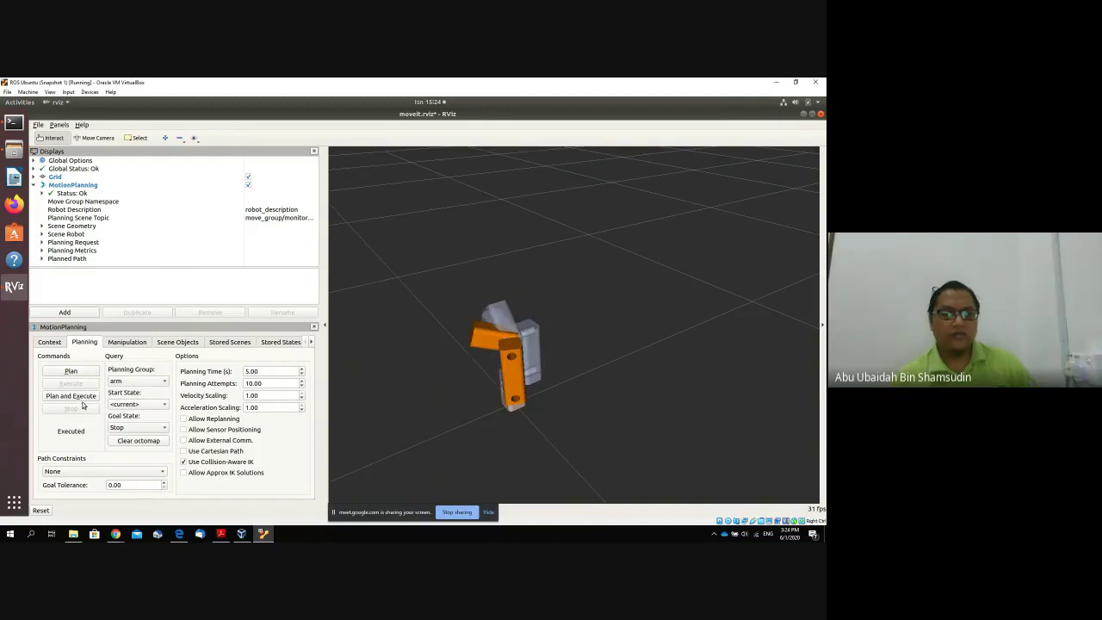
{"action": "left_click", "coordinate": [85, 397]}
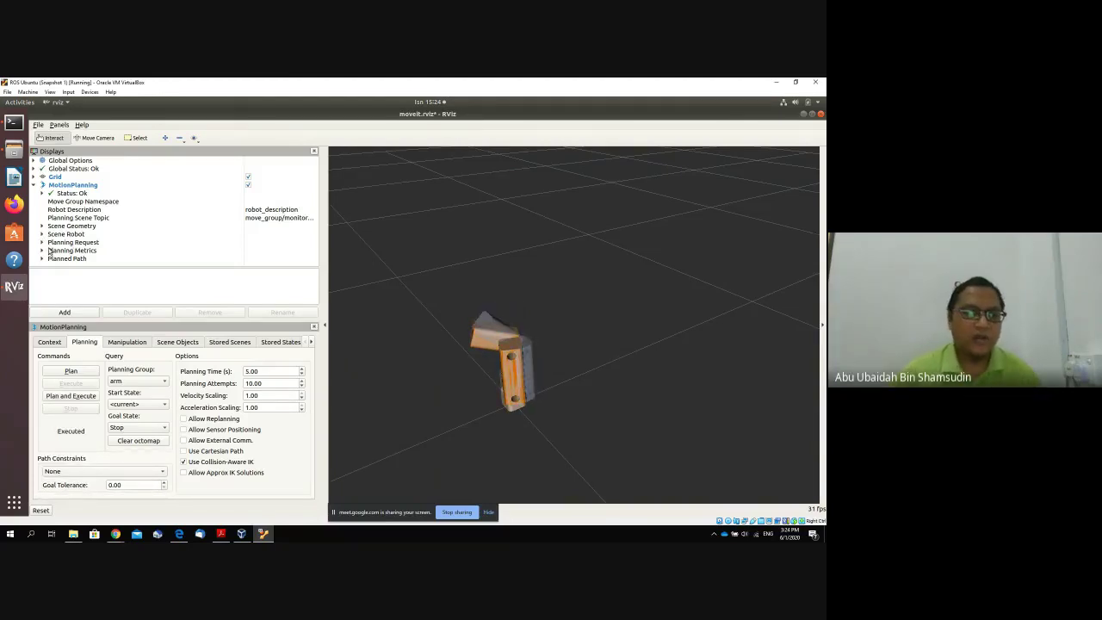
Expand the Planning Metrics and Planning Request settings in the Displays panel.
{"action": "left_click", "coordinate": [42, 251]}
{"action": "scroll", "coordinate": [109, 242], "scroll_direction": "down", "scroll_amount": 1}
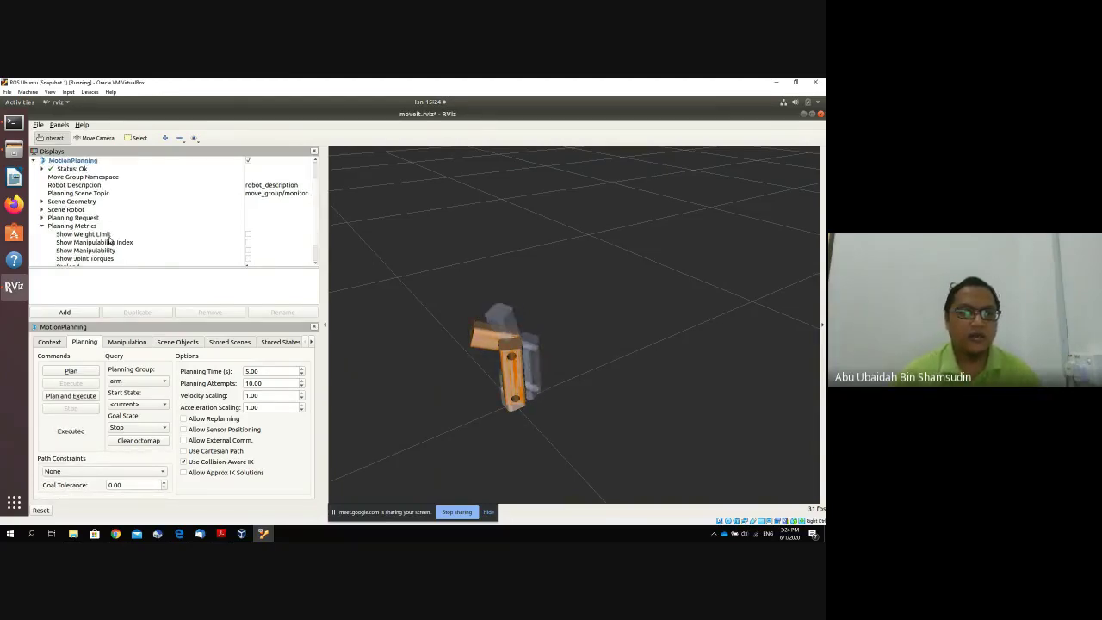
{"action": "scroll", "coordinate": [109, 241], "scroll_direction": "down", "scroll_amount": 1}
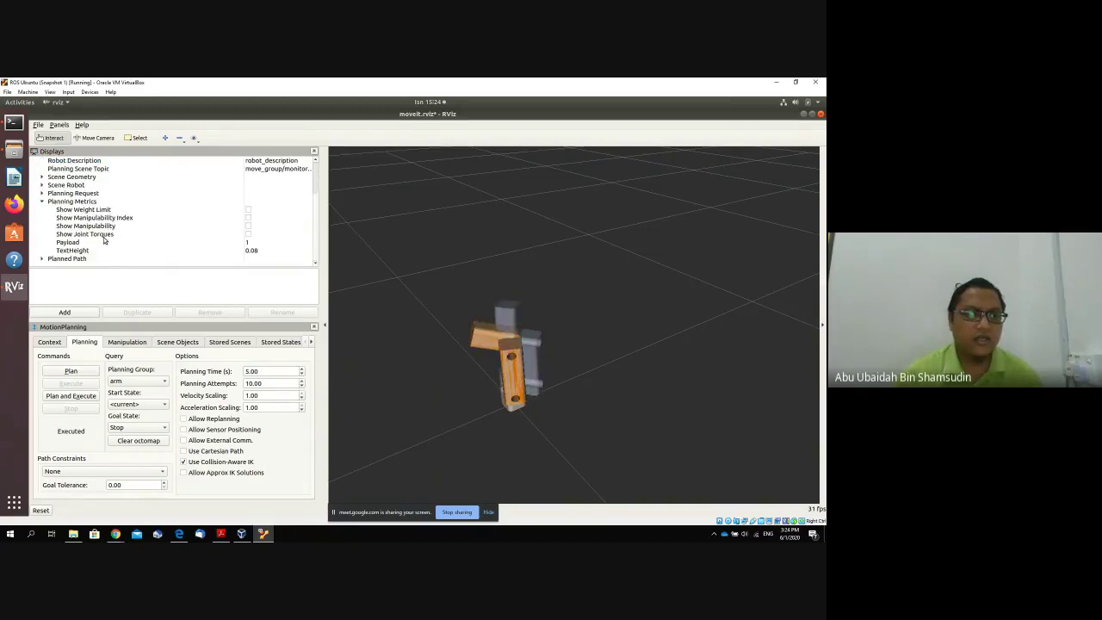
{"action": "left_click", "coordinate": [42, 195]}
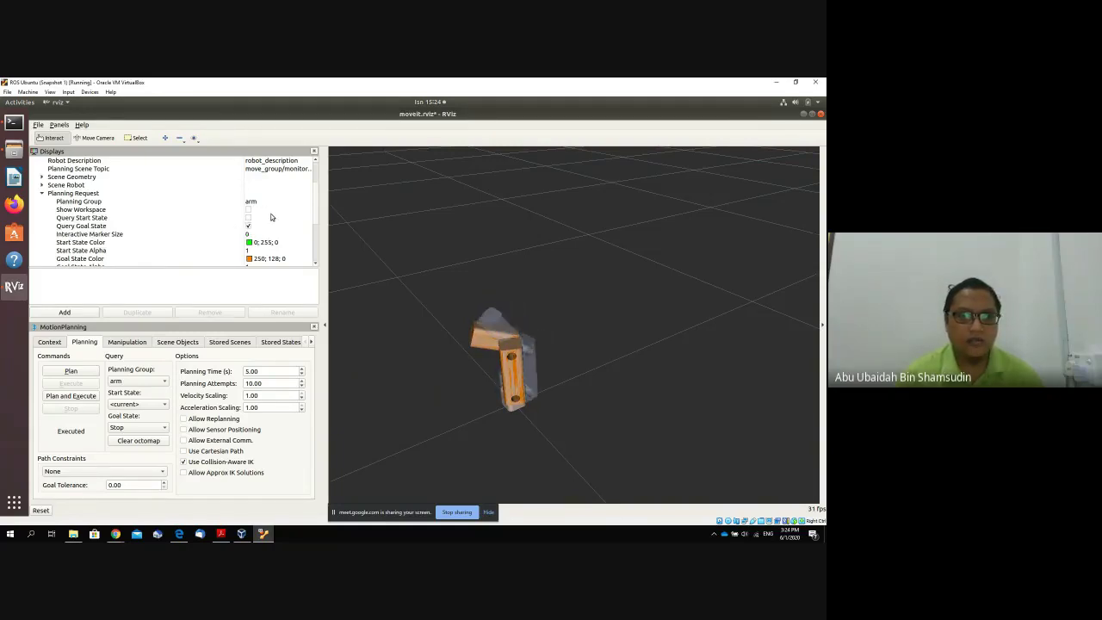
{"action": "scroll", "coordinate": [314, 216], "scroll_direction": "down", "scroll_amount": 3}
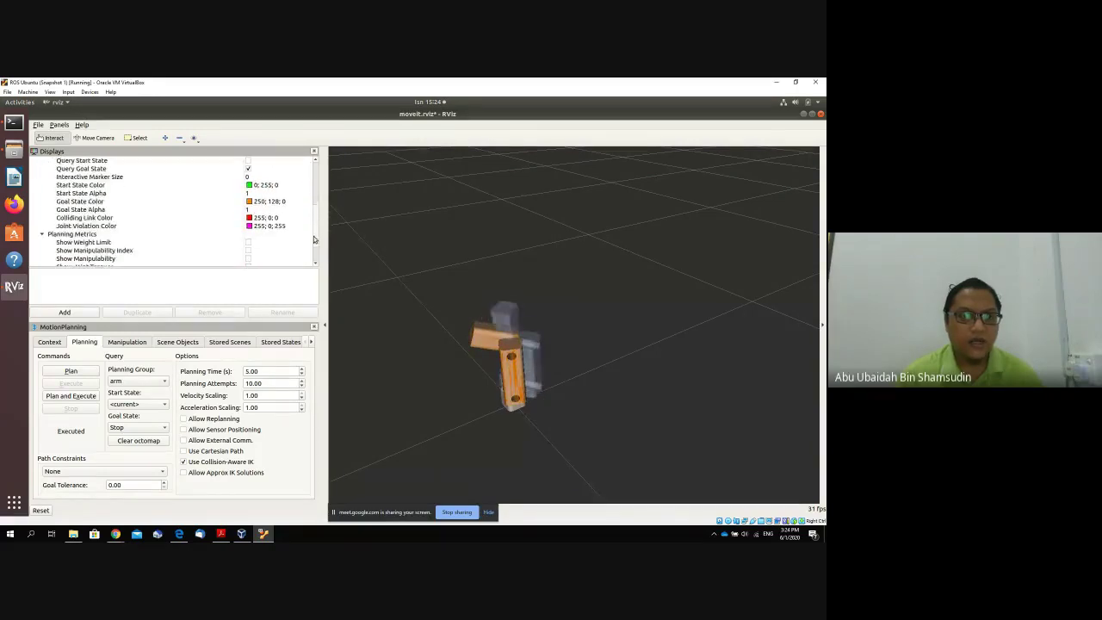
{"action": "left_click", "coordinate": [314, 259]}
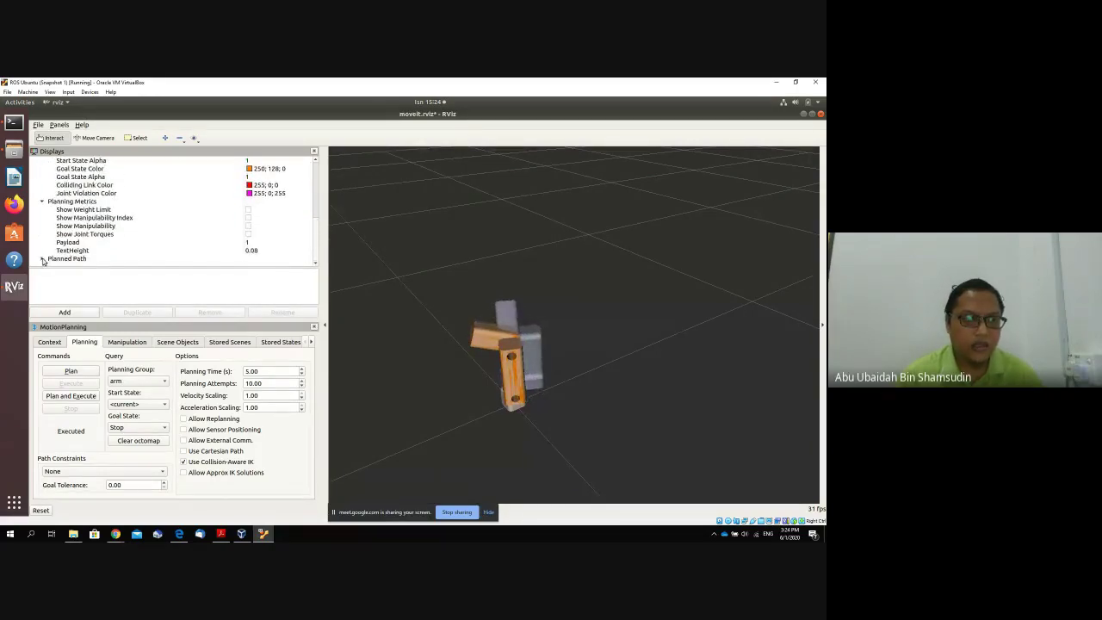
{"action": "left_click_drag", "start_coordinate": [315, 210], "coordinate": [317, 229]}
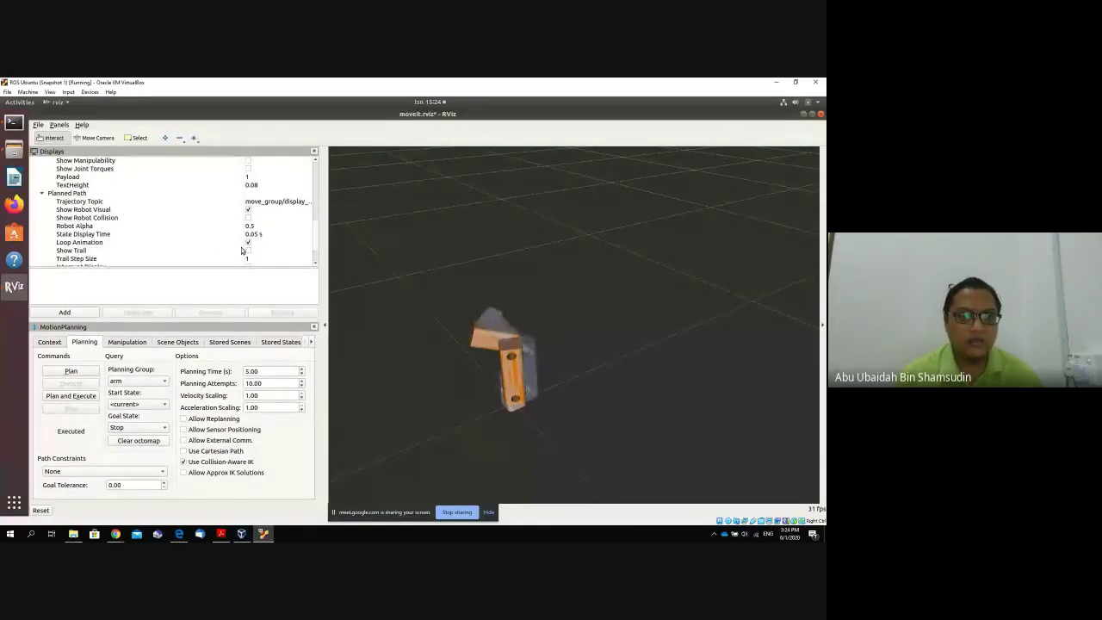
Turn on Show Trail for the planned path with a Trail Step Size of 9.
{"action": "left_click", "coordinate": [249, 250]}
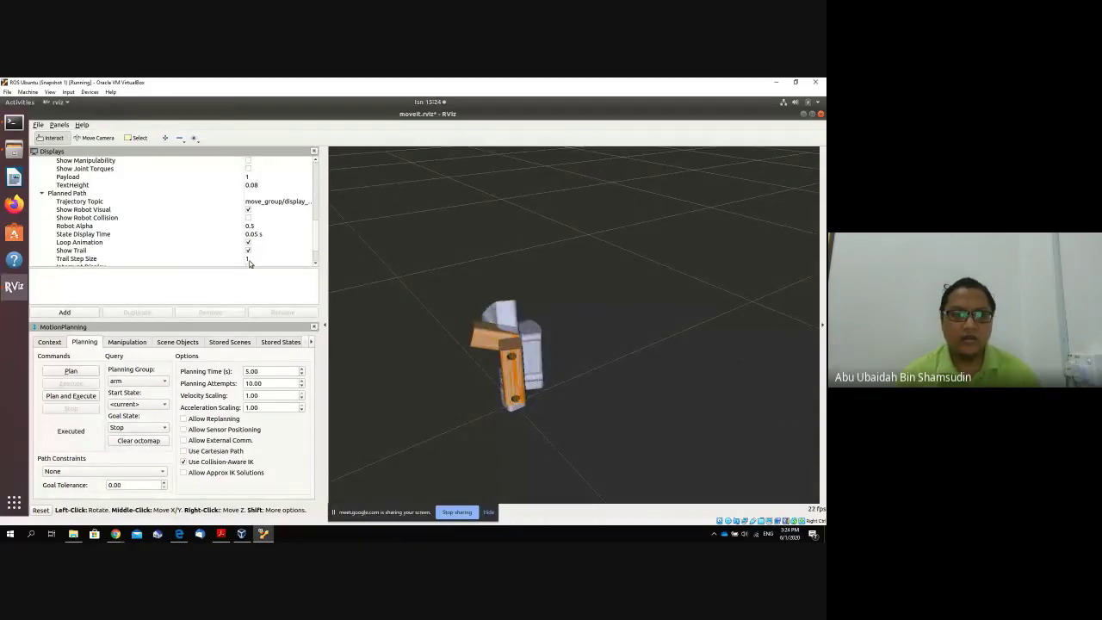
{"action": "left_click", "coordinate": [249, 259]}
{"action": "left_click", "coordinate": [249, 259]}
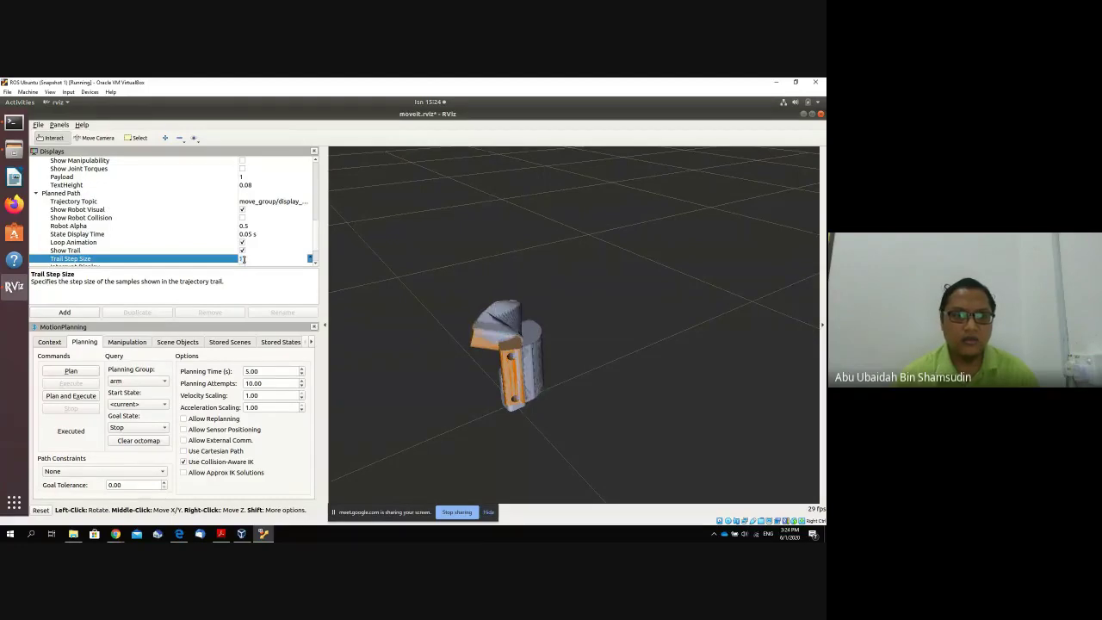
{"action": "left_click", "coordinate": [311, 259]}
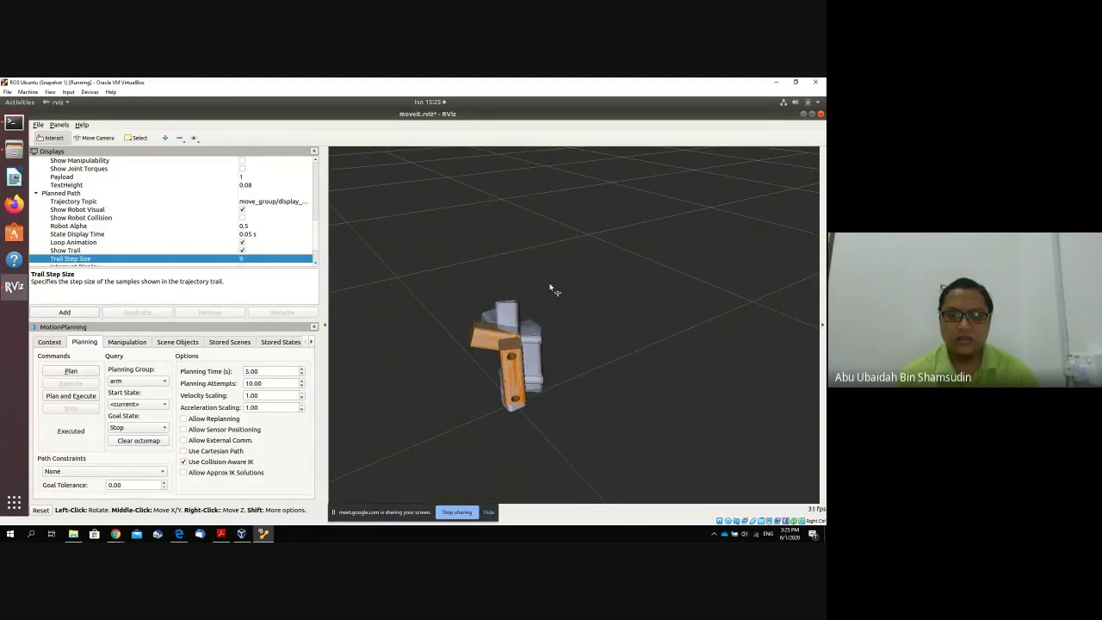
{"action": "middle_click_drag", "start_coordinate": [578, 323], "coordinate": [570, 329]}
{"action": "left_click_drag", "start_coordinate": [569, 329], "coordinate": [480, 342]}
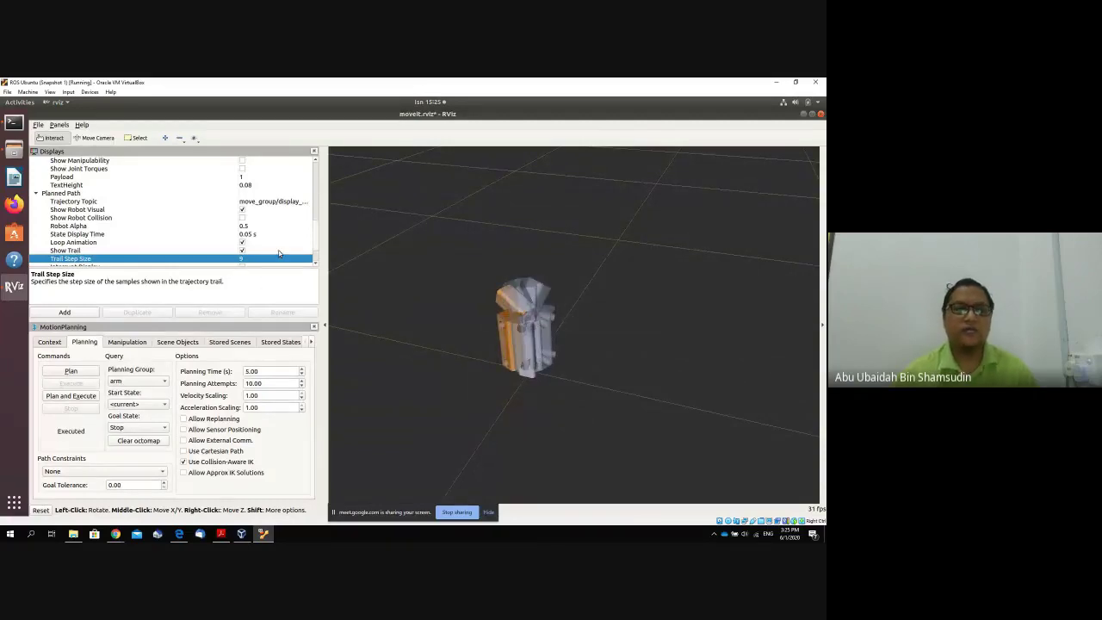
{"action": "left_click_drag", "start_coordinate": [315, 231], "coordinate": [316, 242]}
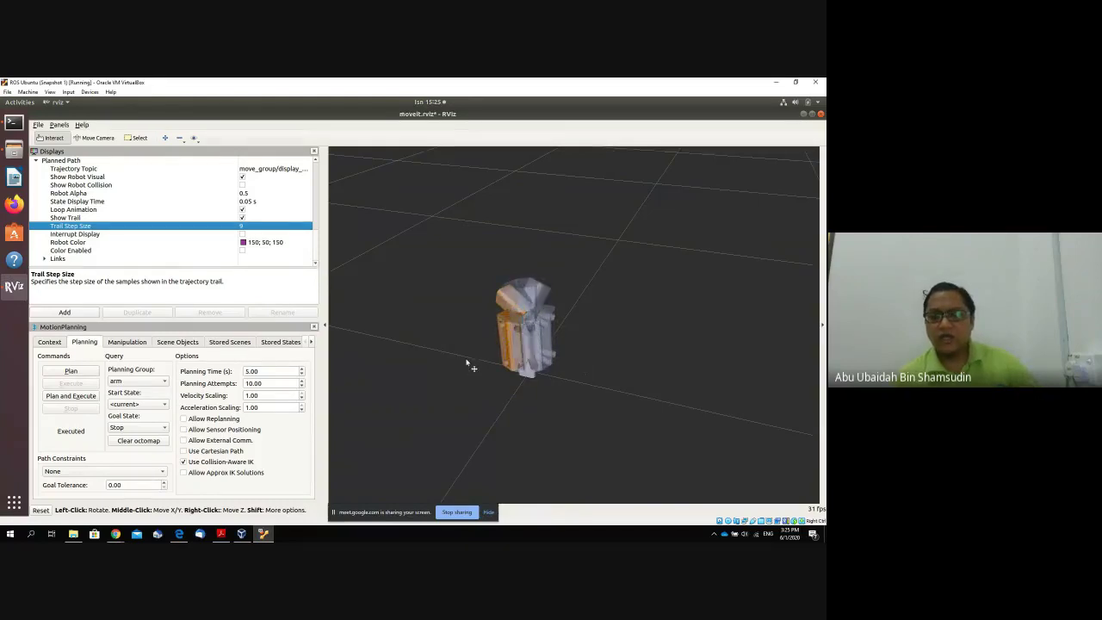
{"action": "middle_click_drag", "start_coordinate": [465, 363], "coordinate": [513, 366]}
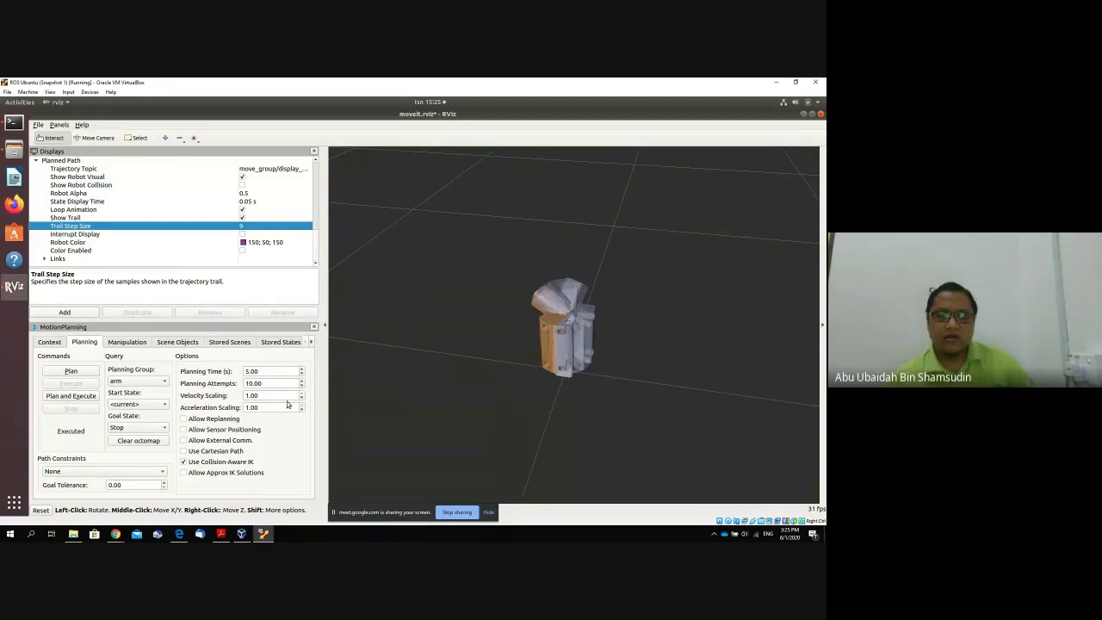
{"action": "mouse_move", "coordinate": [496, 394]}
{"action": "left_mouse_down"}
{"action": "mouse_move", "coordinate": [565, 356]}
{"action": "mouse_move", "coordinate": [530, 347]}
{"action": "mouse_move", "coordinate": [634, 369]}
{"action": "left_mouse_up"}
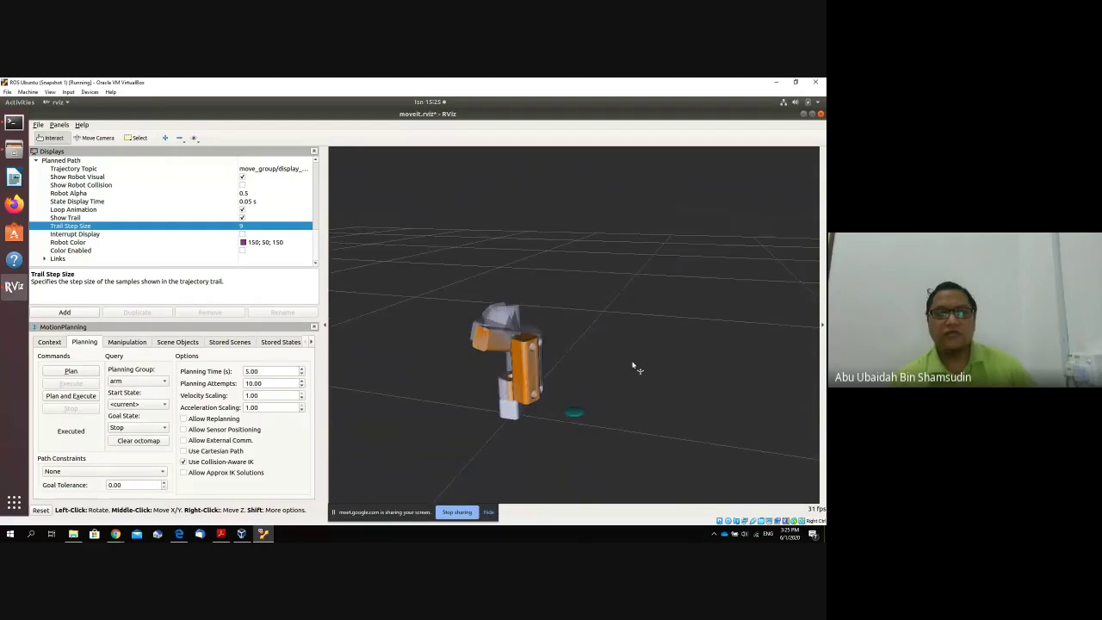
Enable Allow Approx IK Solutions in the planning options, then bring up the browser windows.
{"action": "left_click", "coordinate": [230, 472]}
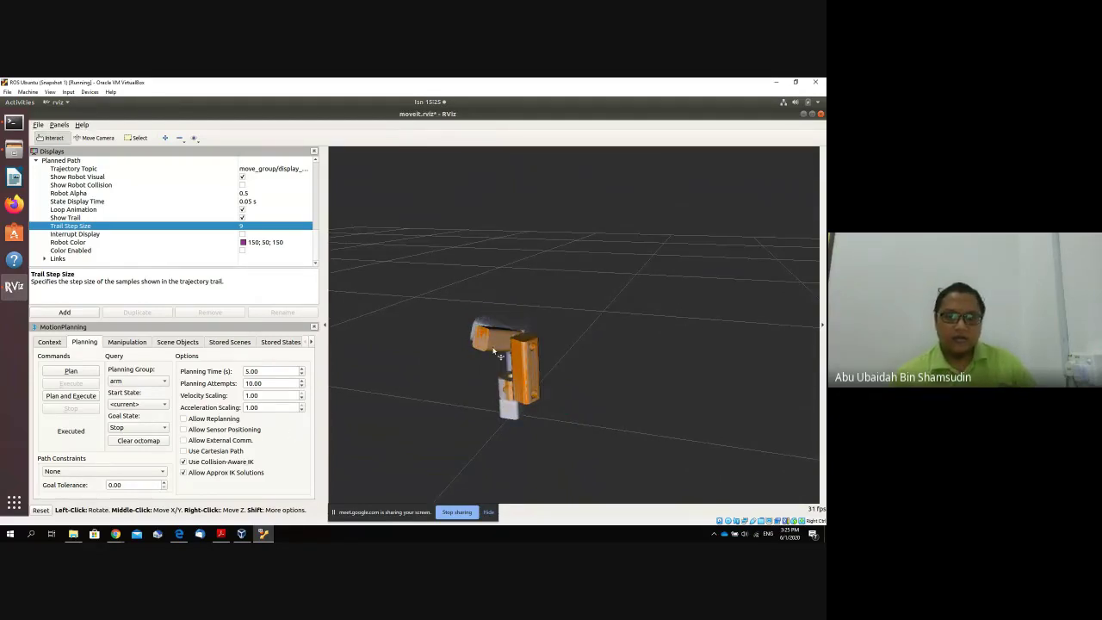
{"action": "left_click_drag", "start_coordinate": [496, 354], "coordinate": [499, 353]}
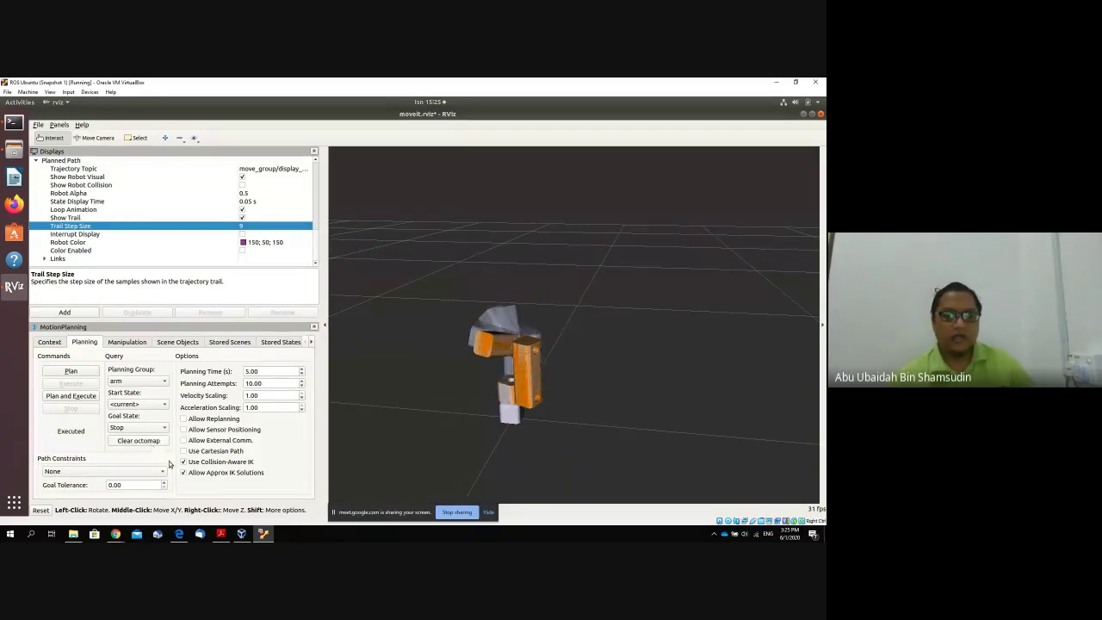
{"action": "left_click", "coordinate": [114, 538]}
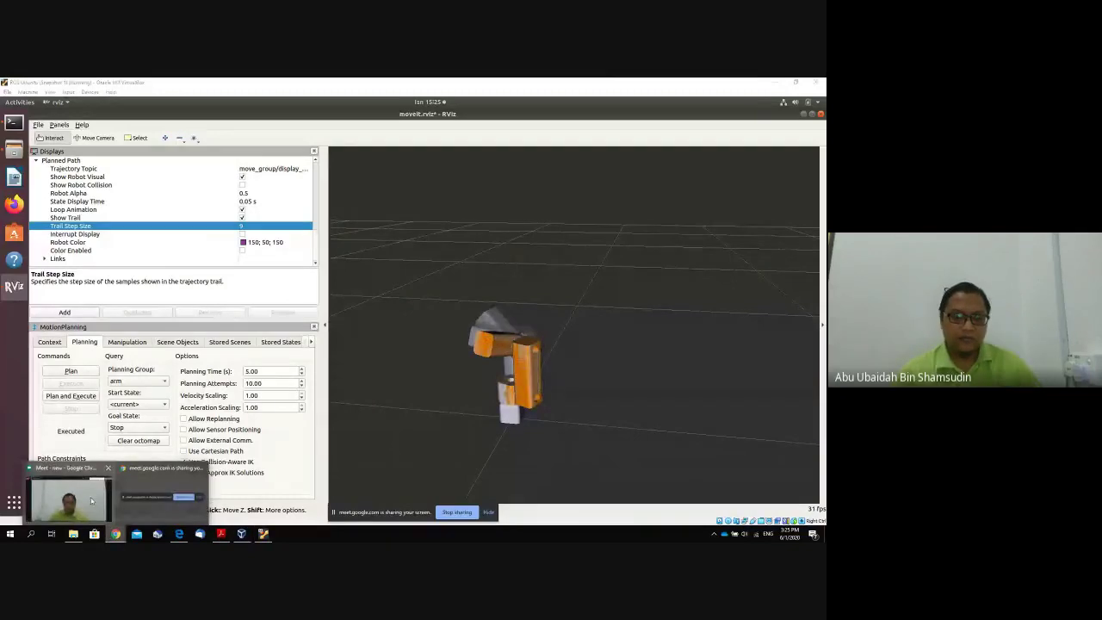
Bring the Google Meet window to the front and open its More options menu.
{"action": "left_click", "coordinate": [68, 500]}
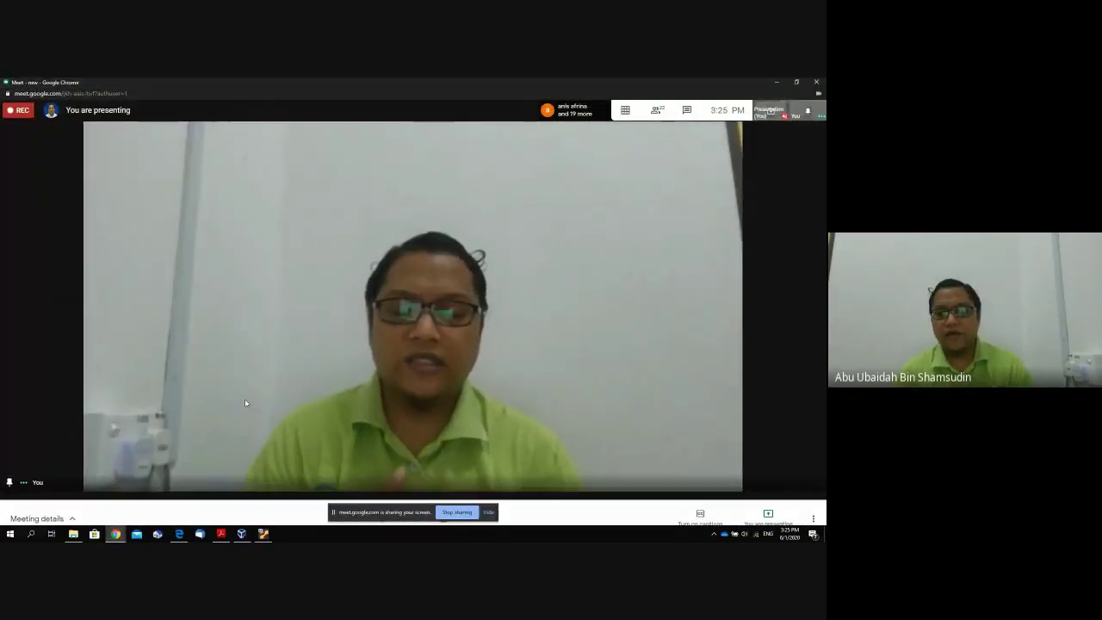
{"action": "left_click", "coordinate": [813, 509]}
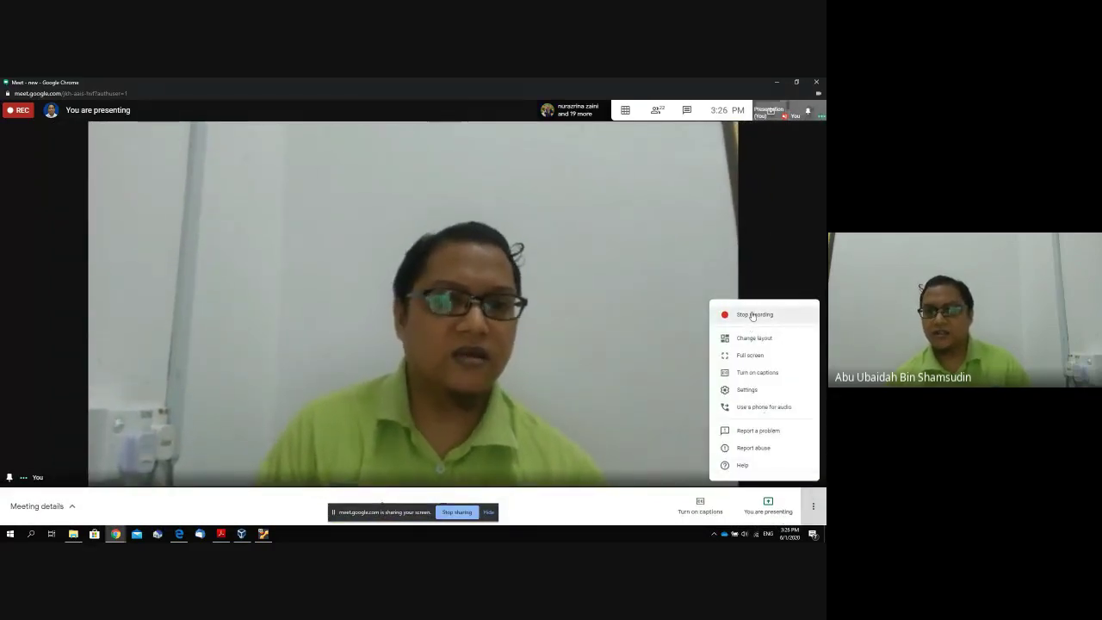